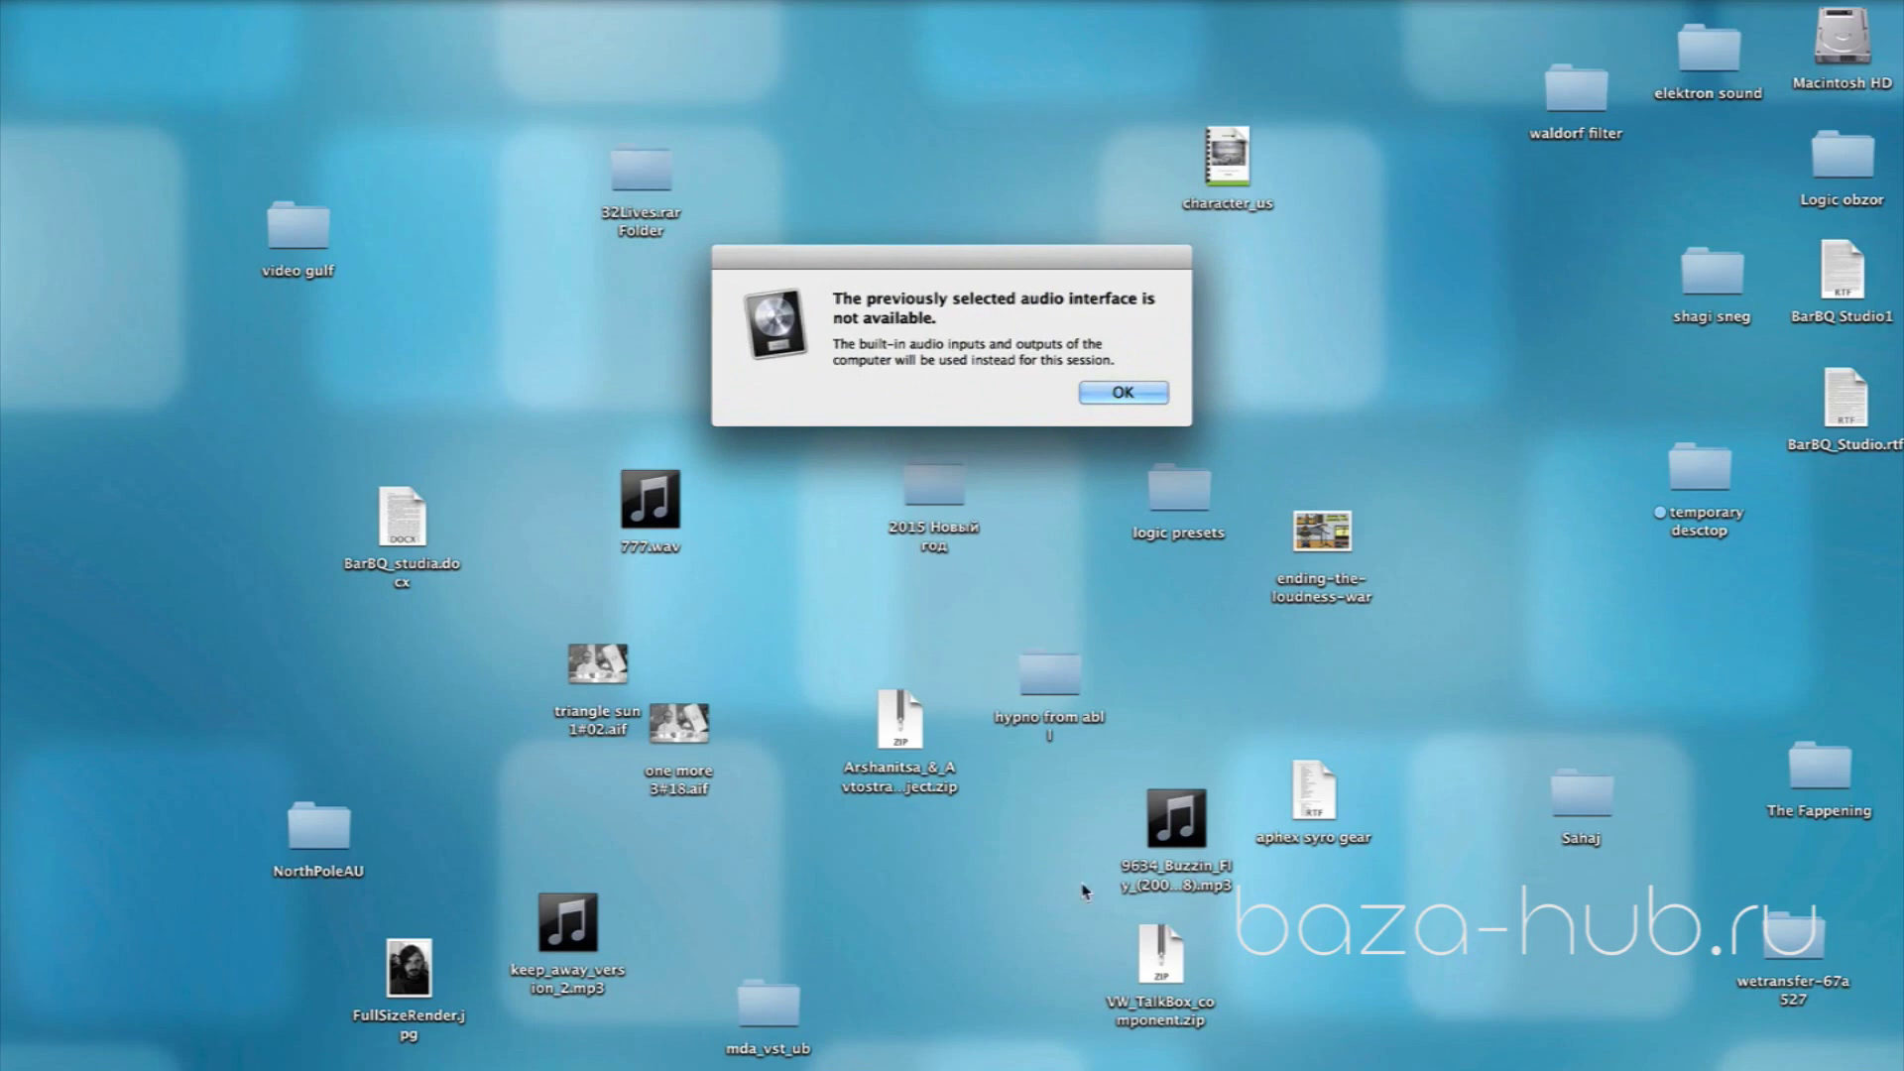
Accept the built-in audio device notice and start a new project with one audio track, no input and output 1 + 2
click(1119, 392)
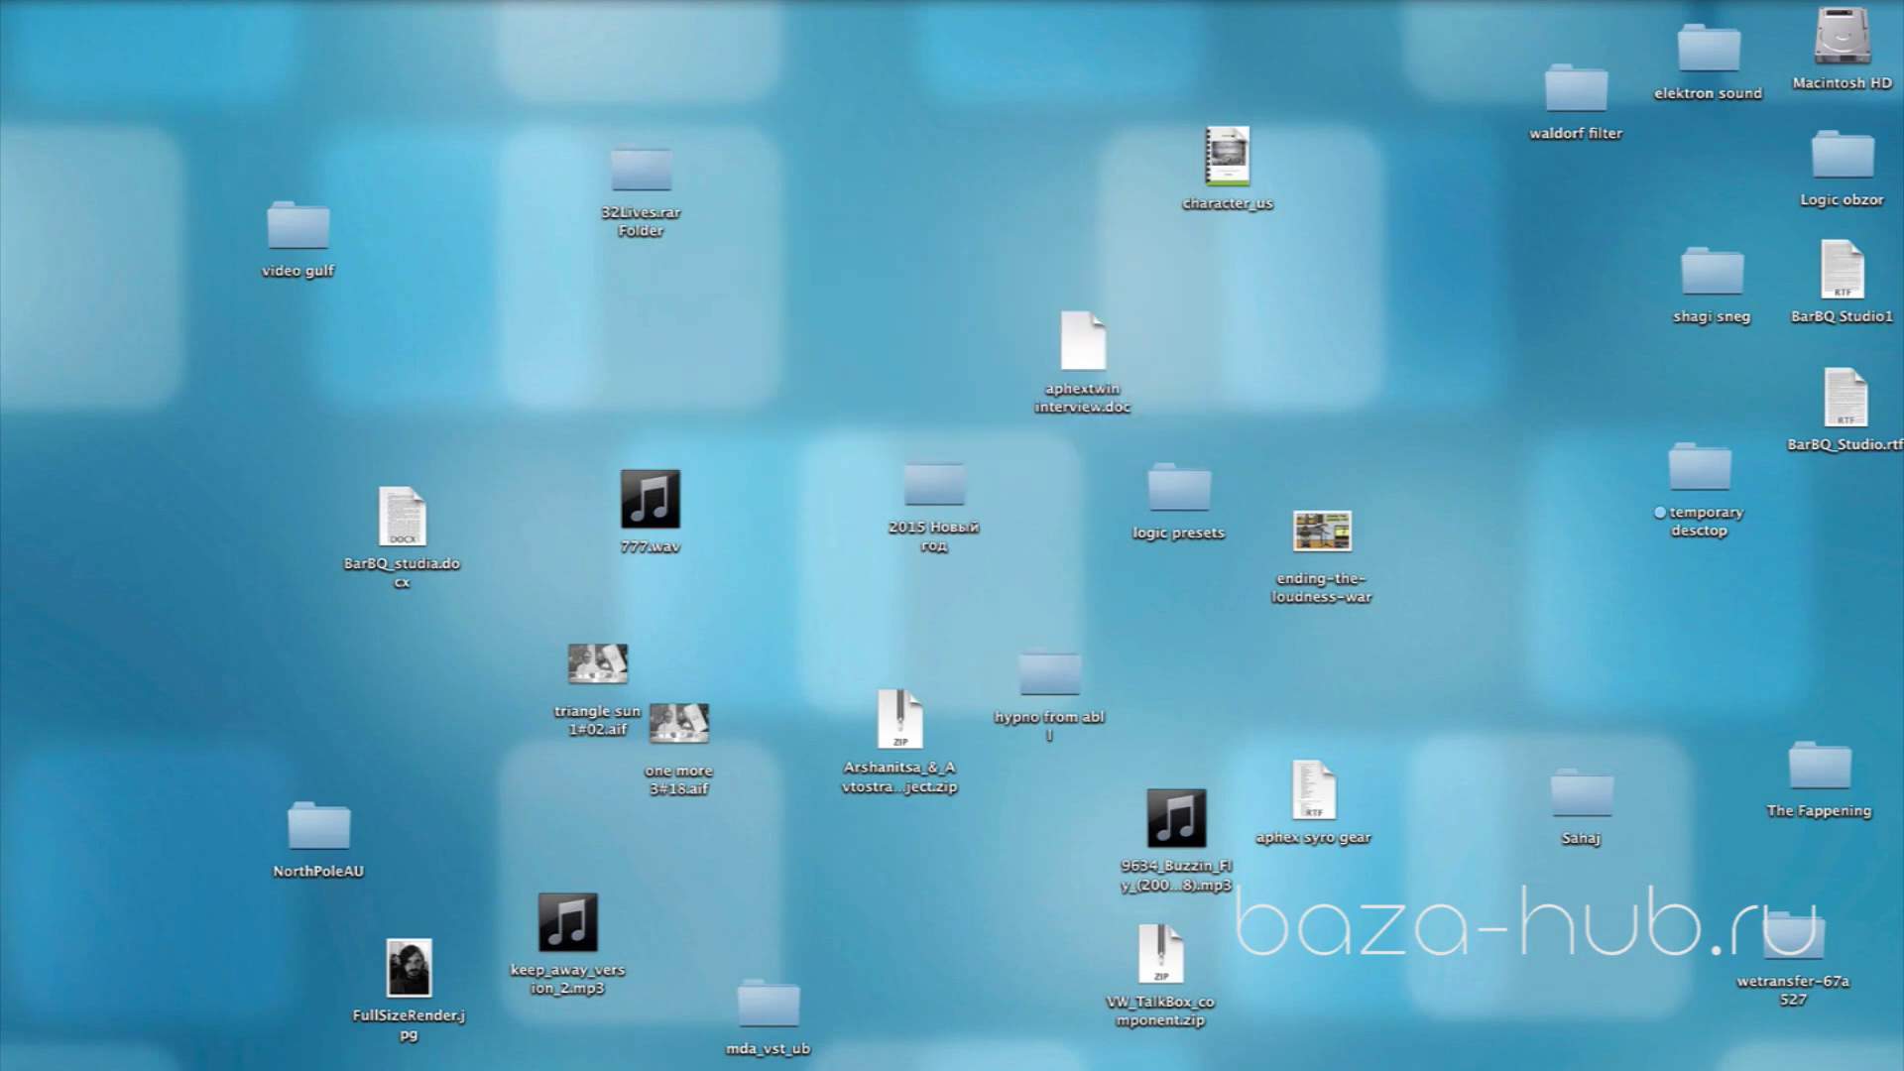
click(176, 1)
click(210, 12)
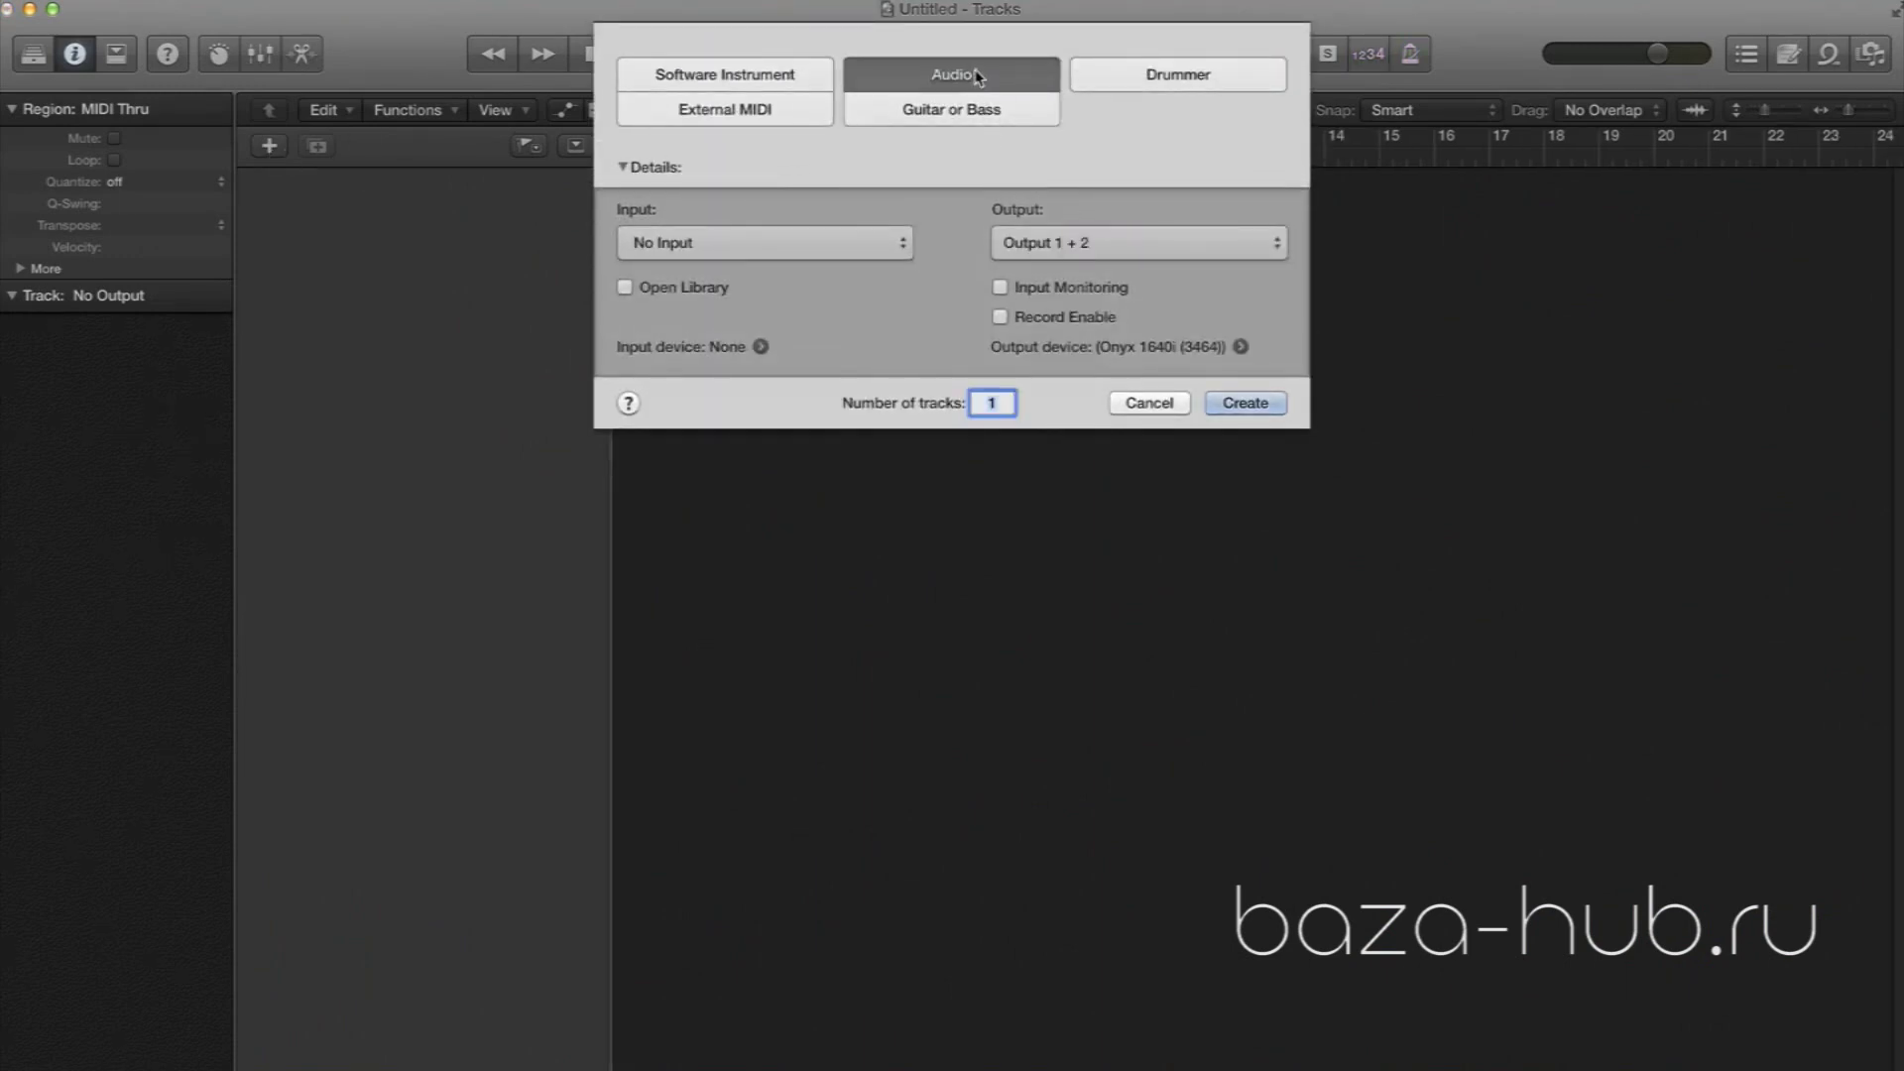
click(1245, 404)
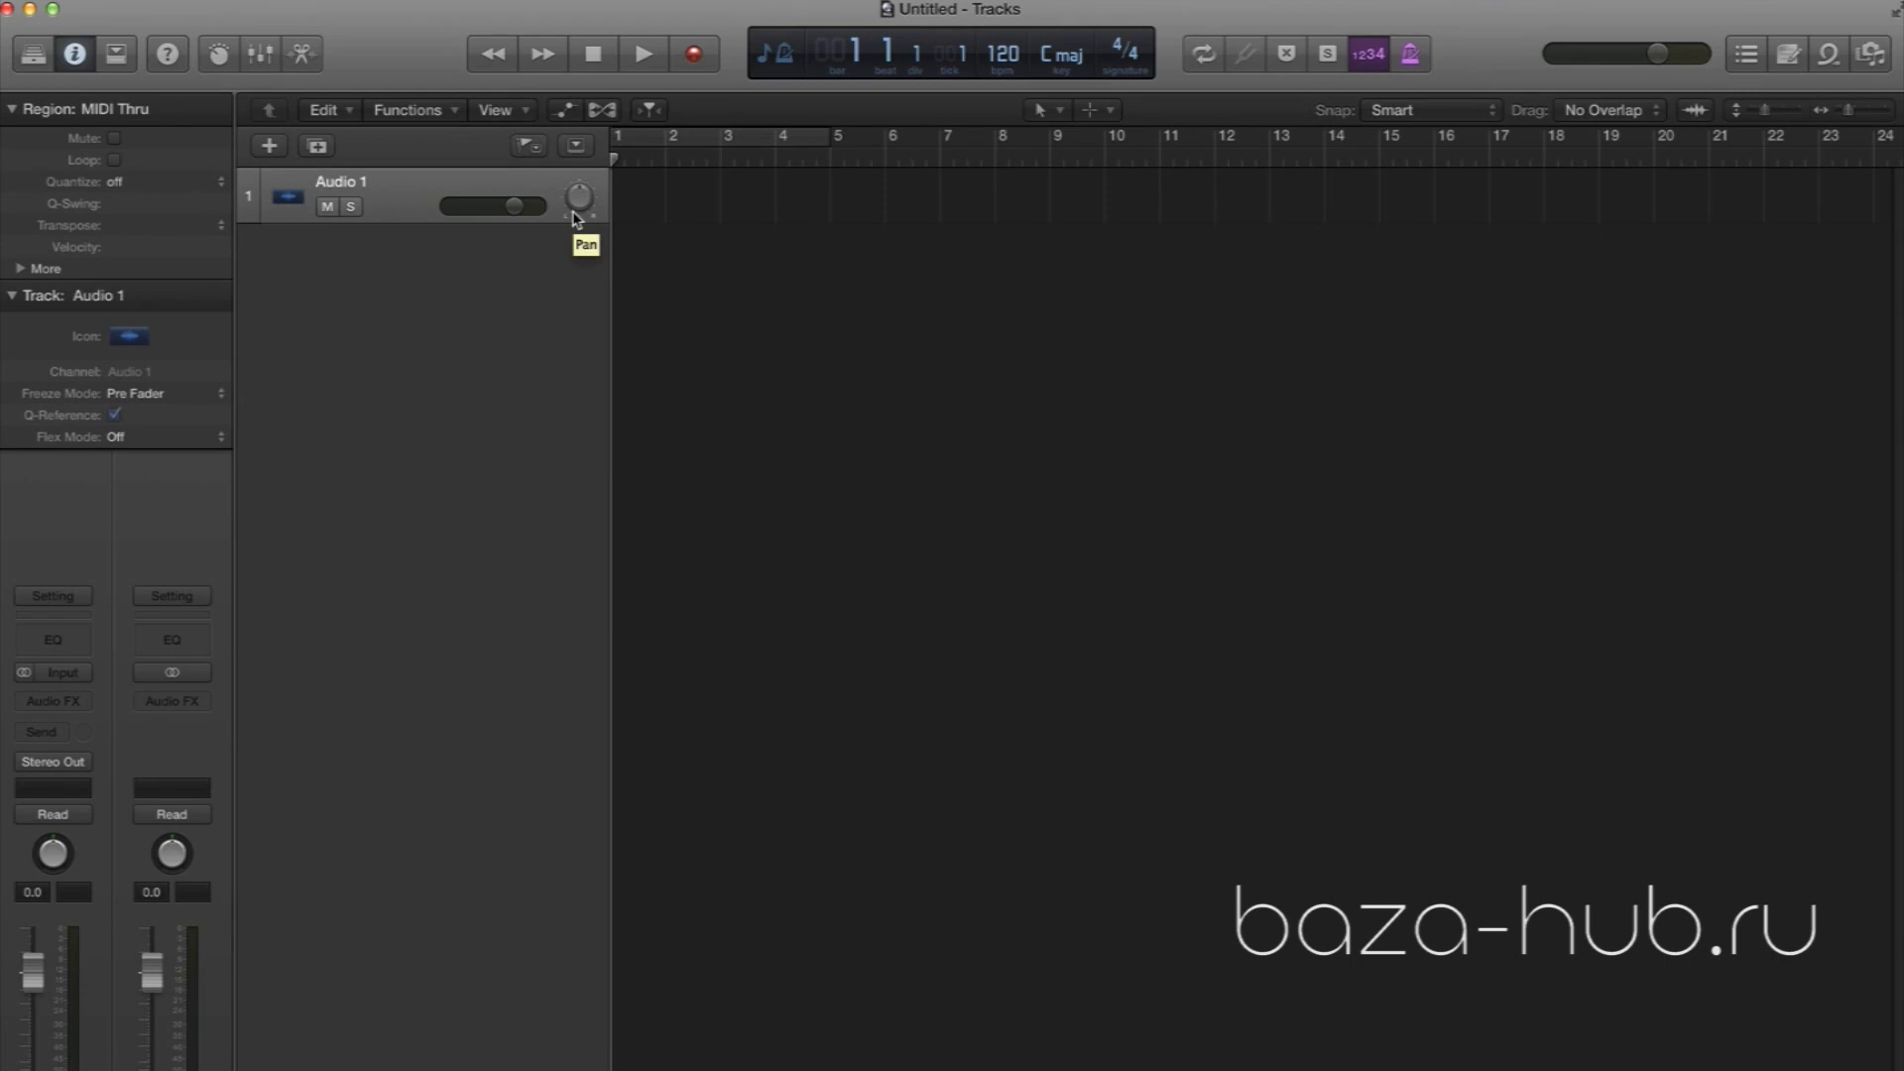
In Finder, open the kick folder inside SAMPLES LIBRARY on Macintosh HD and widen the window so full file names show
click(298, 1069)
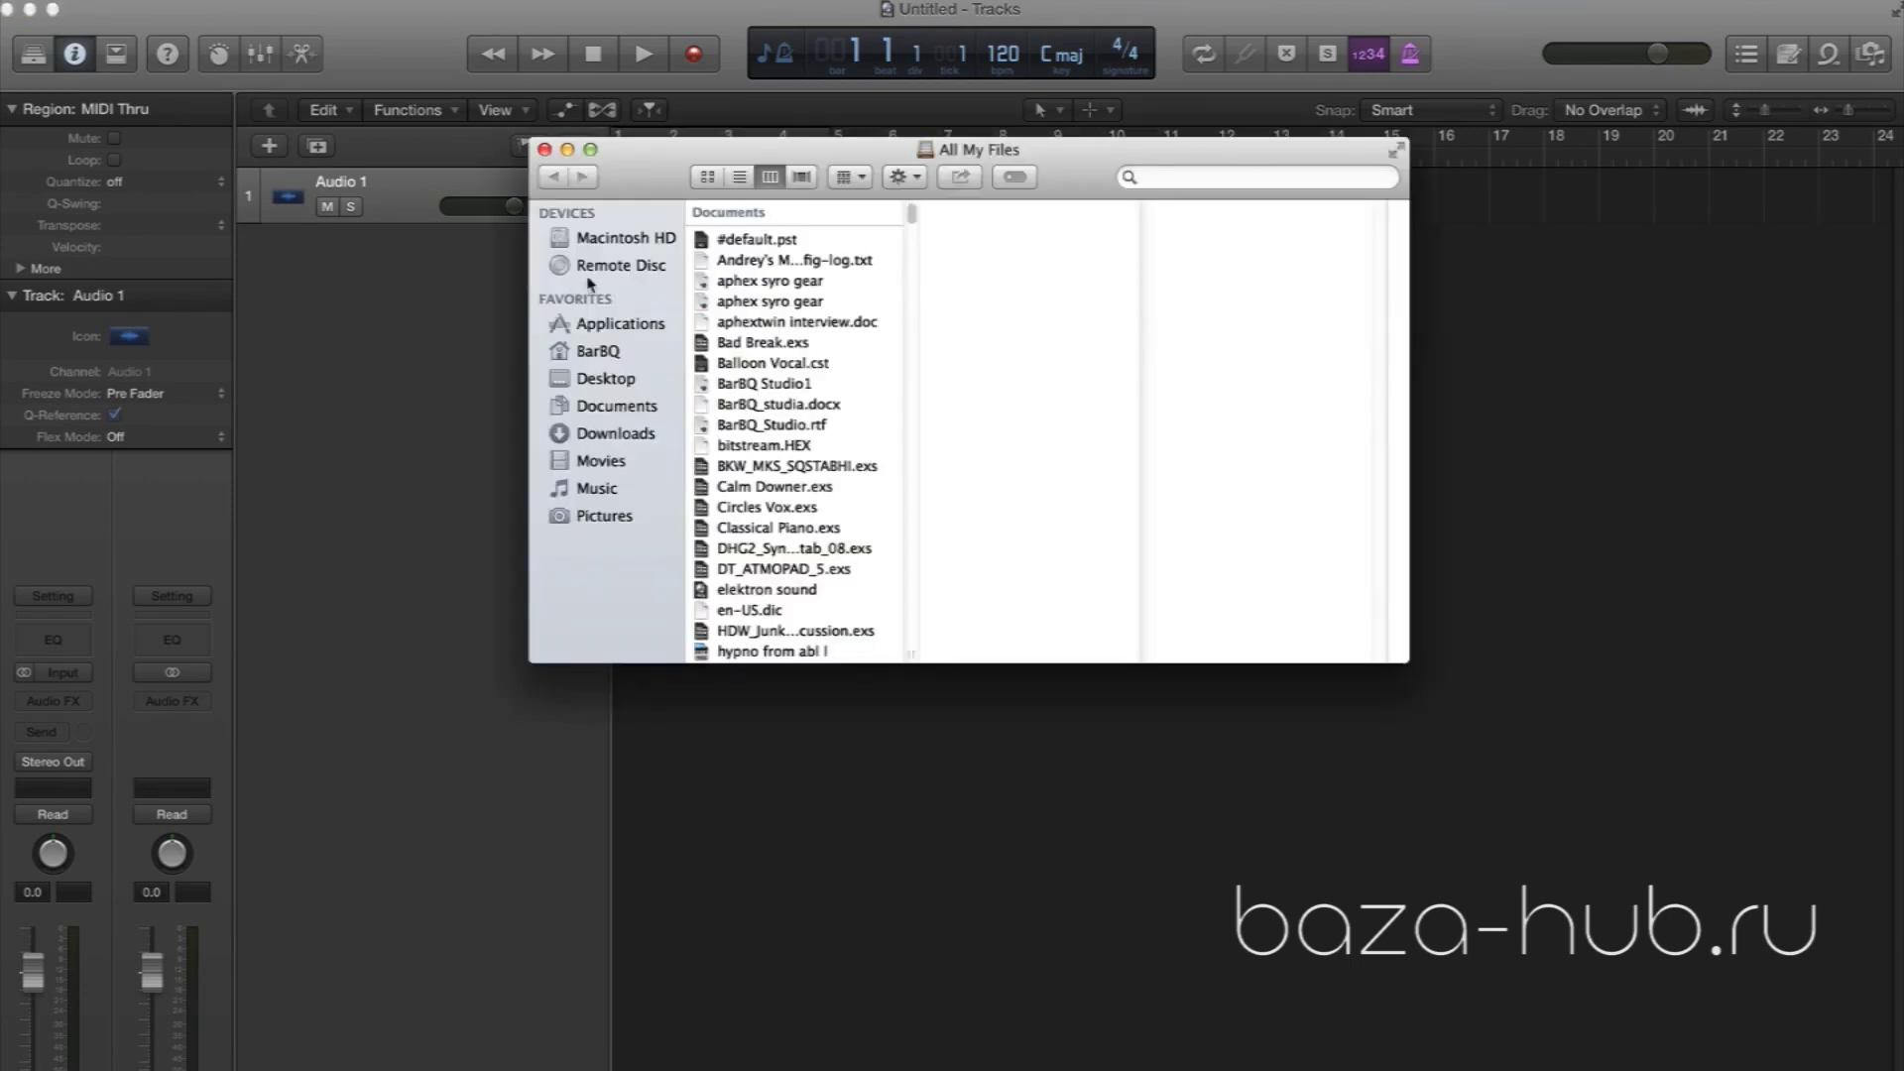
drag(670, 159, 813, 292)
click(772, 369)
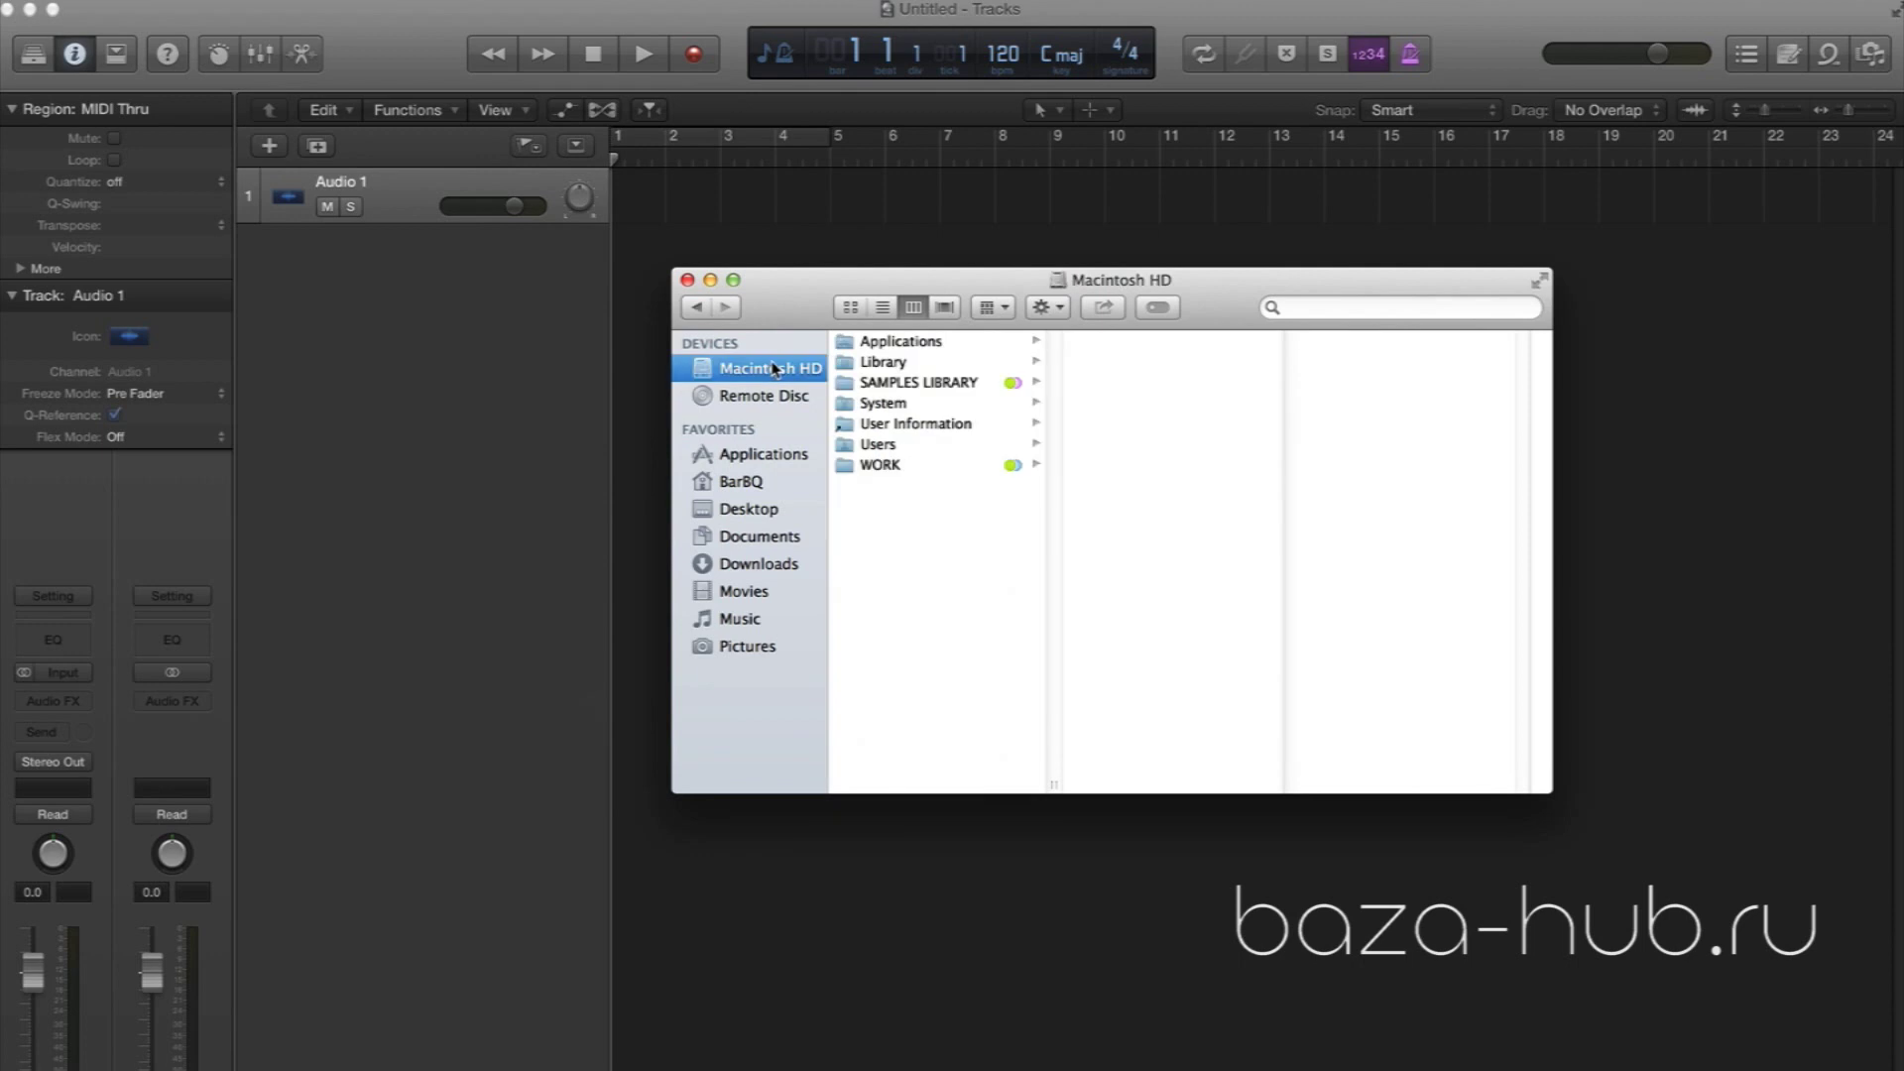
click(916, 385)
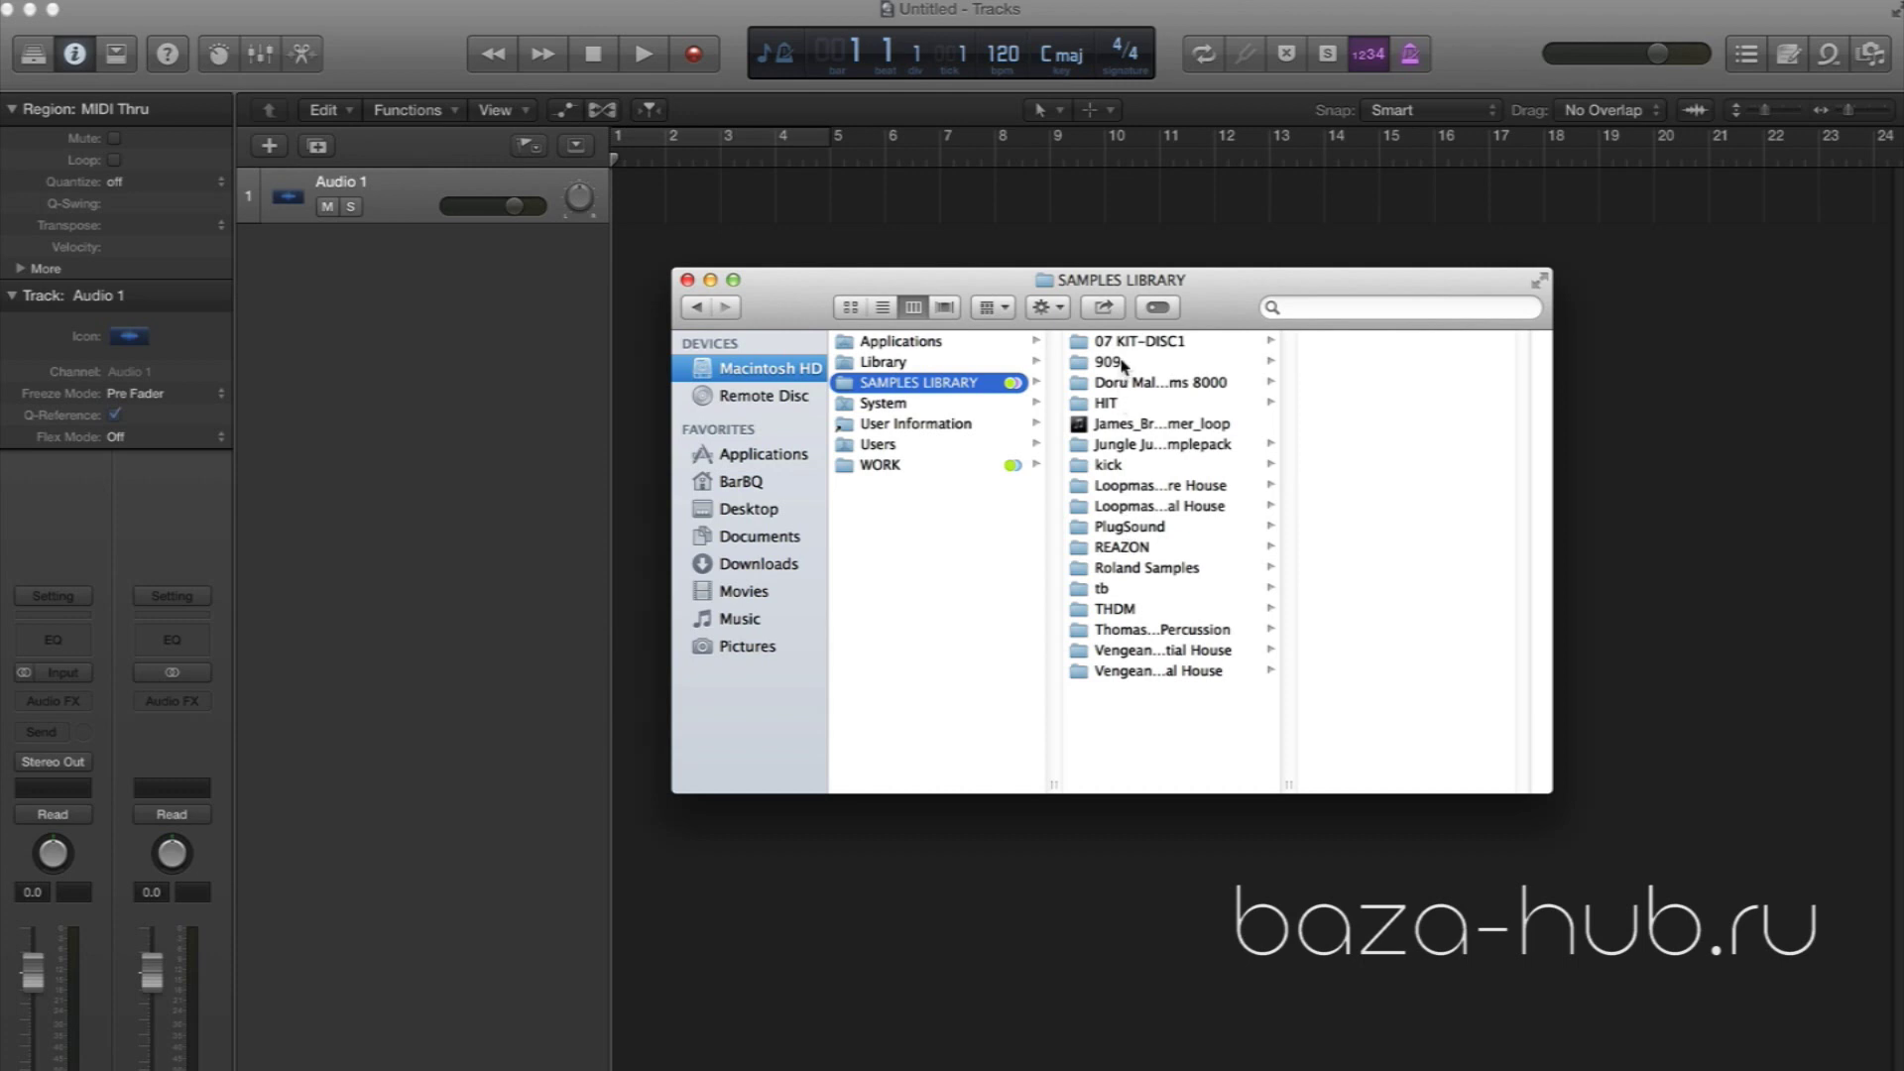
click(1125, 465)
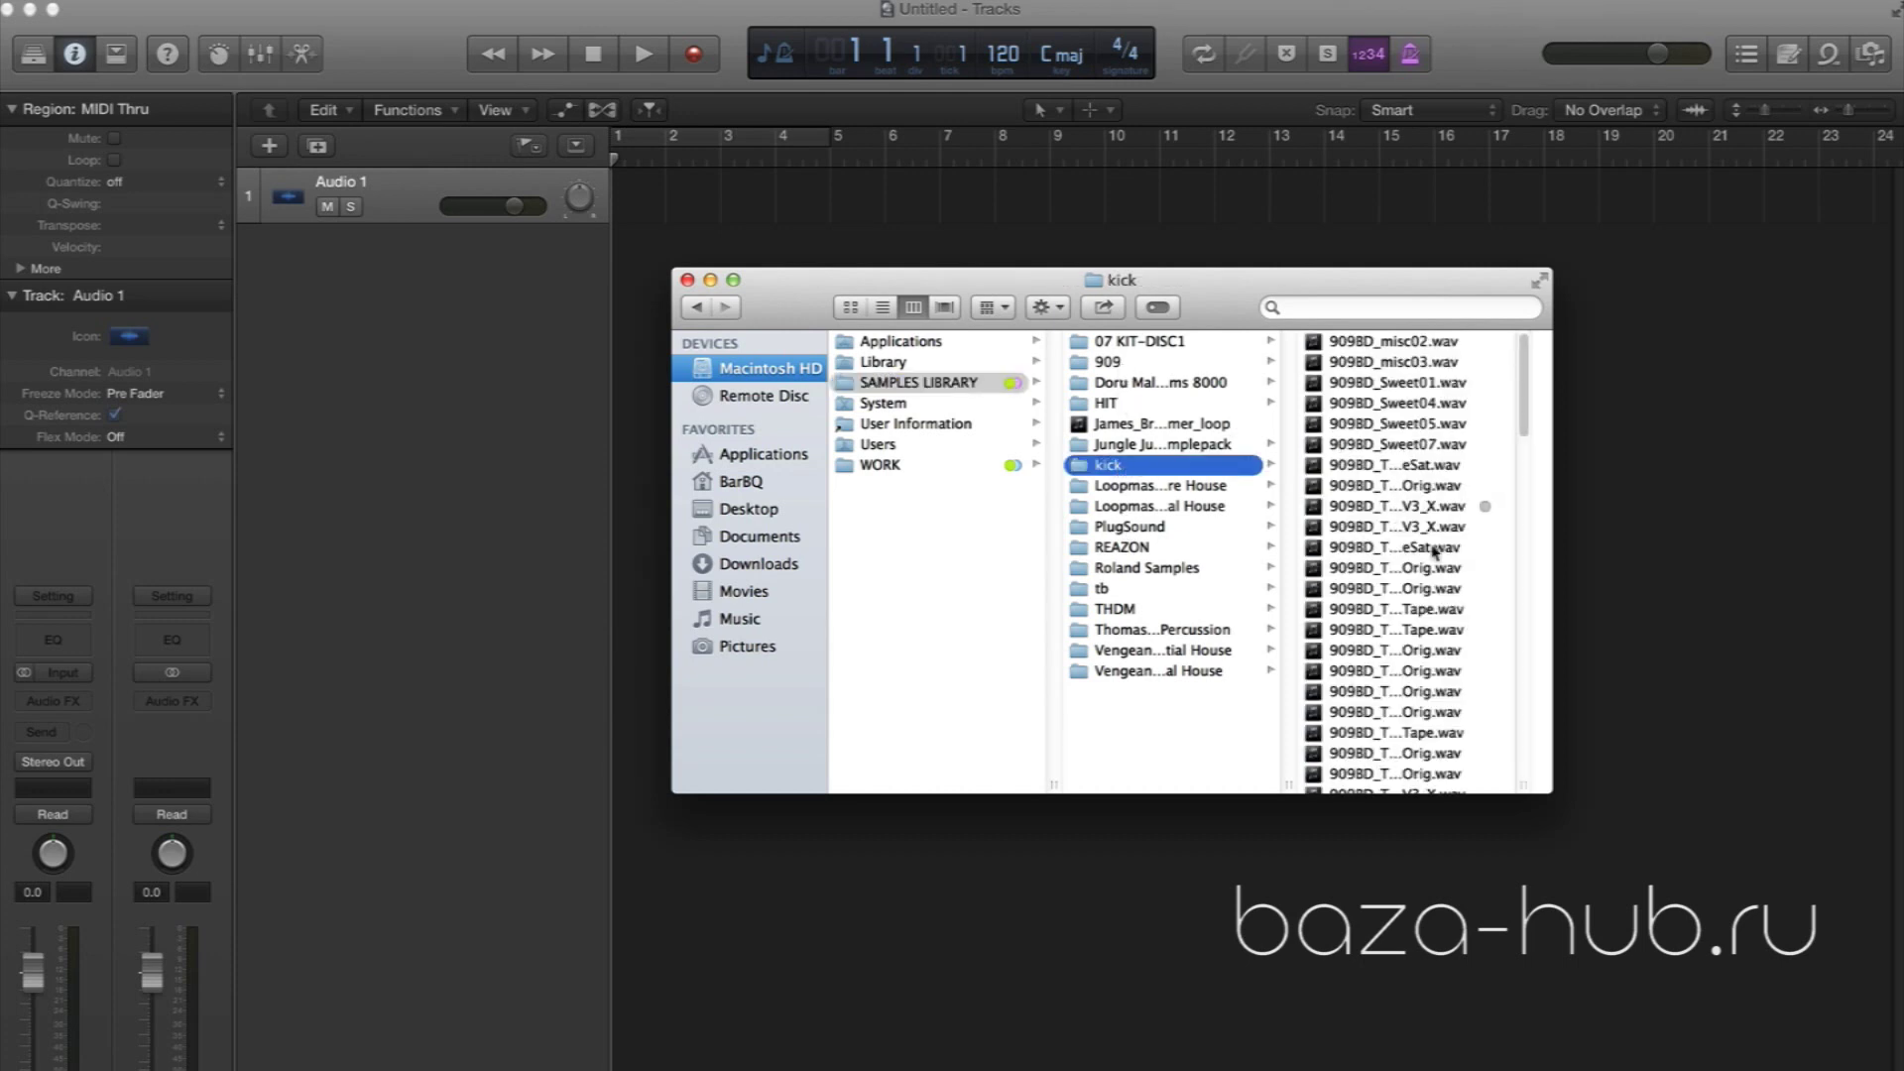
drag(1525, 788, 1773, 789)
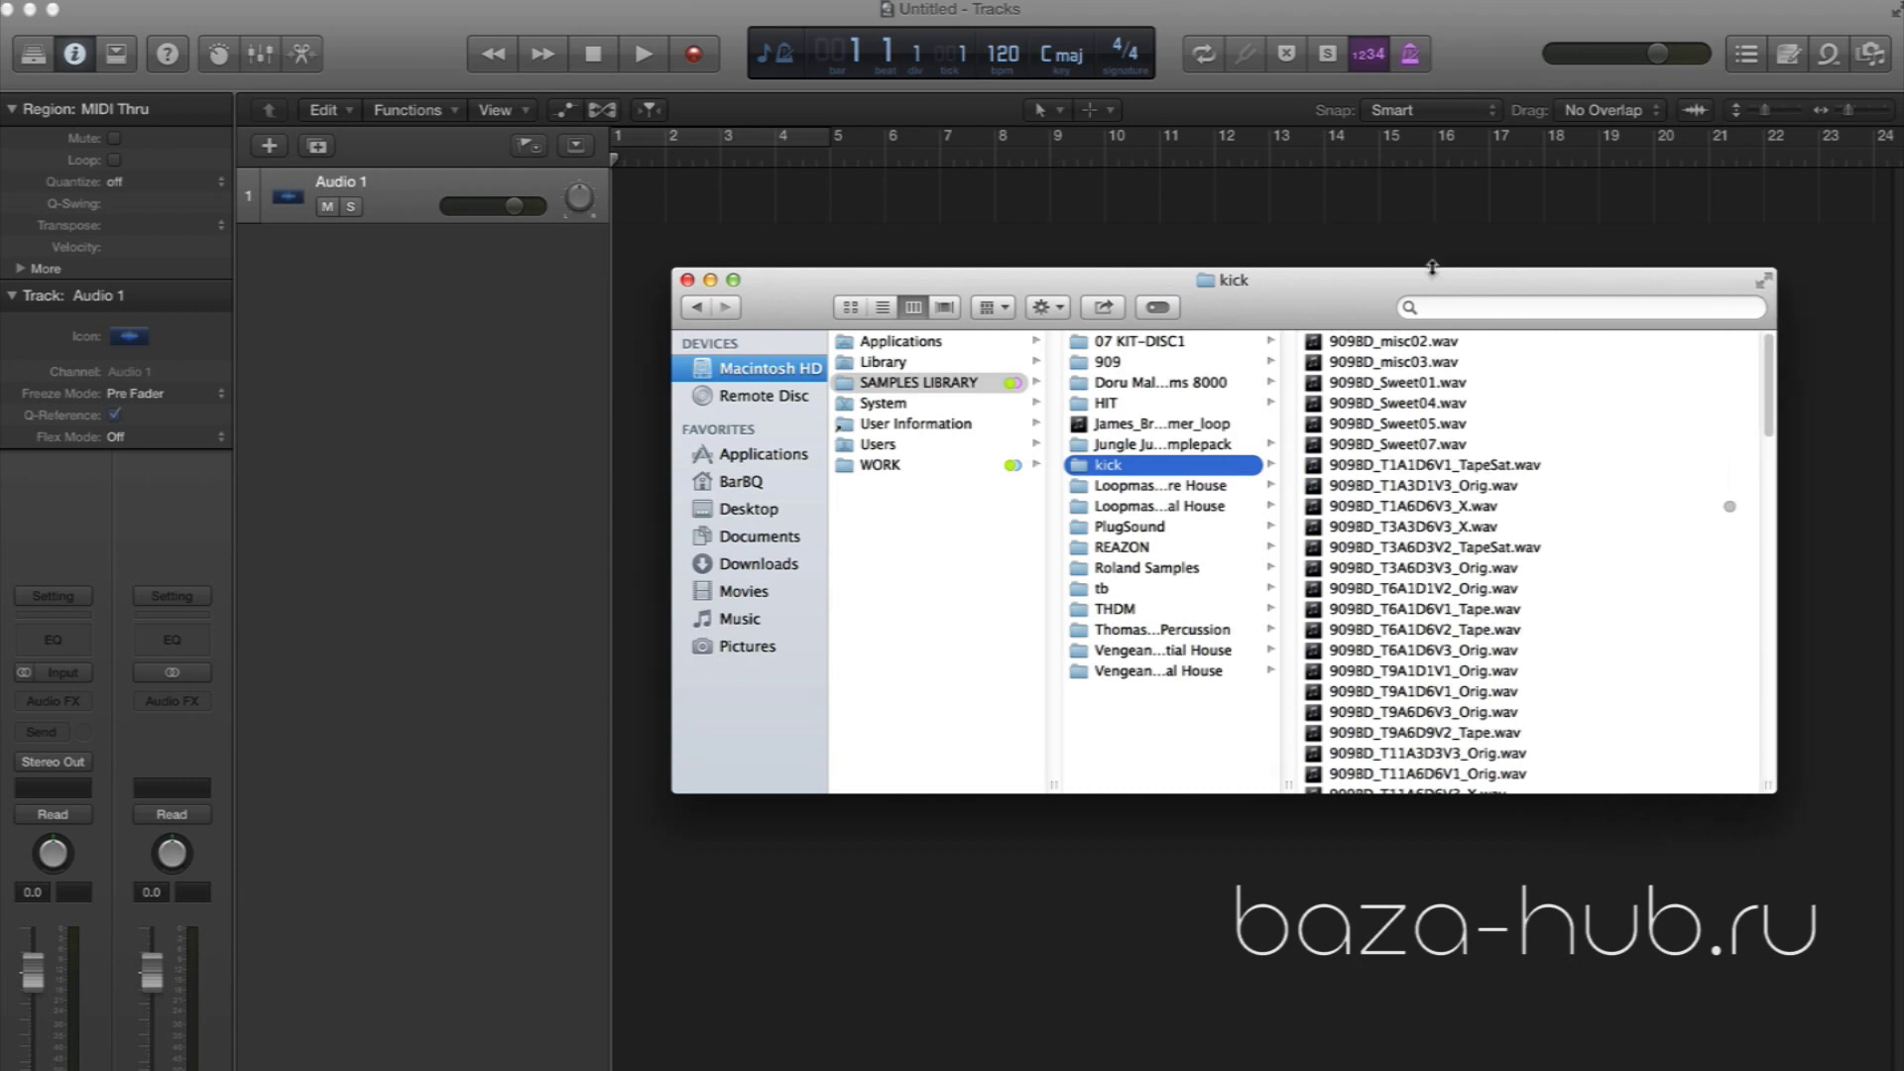
drag(1386, 287, 1268, 347)
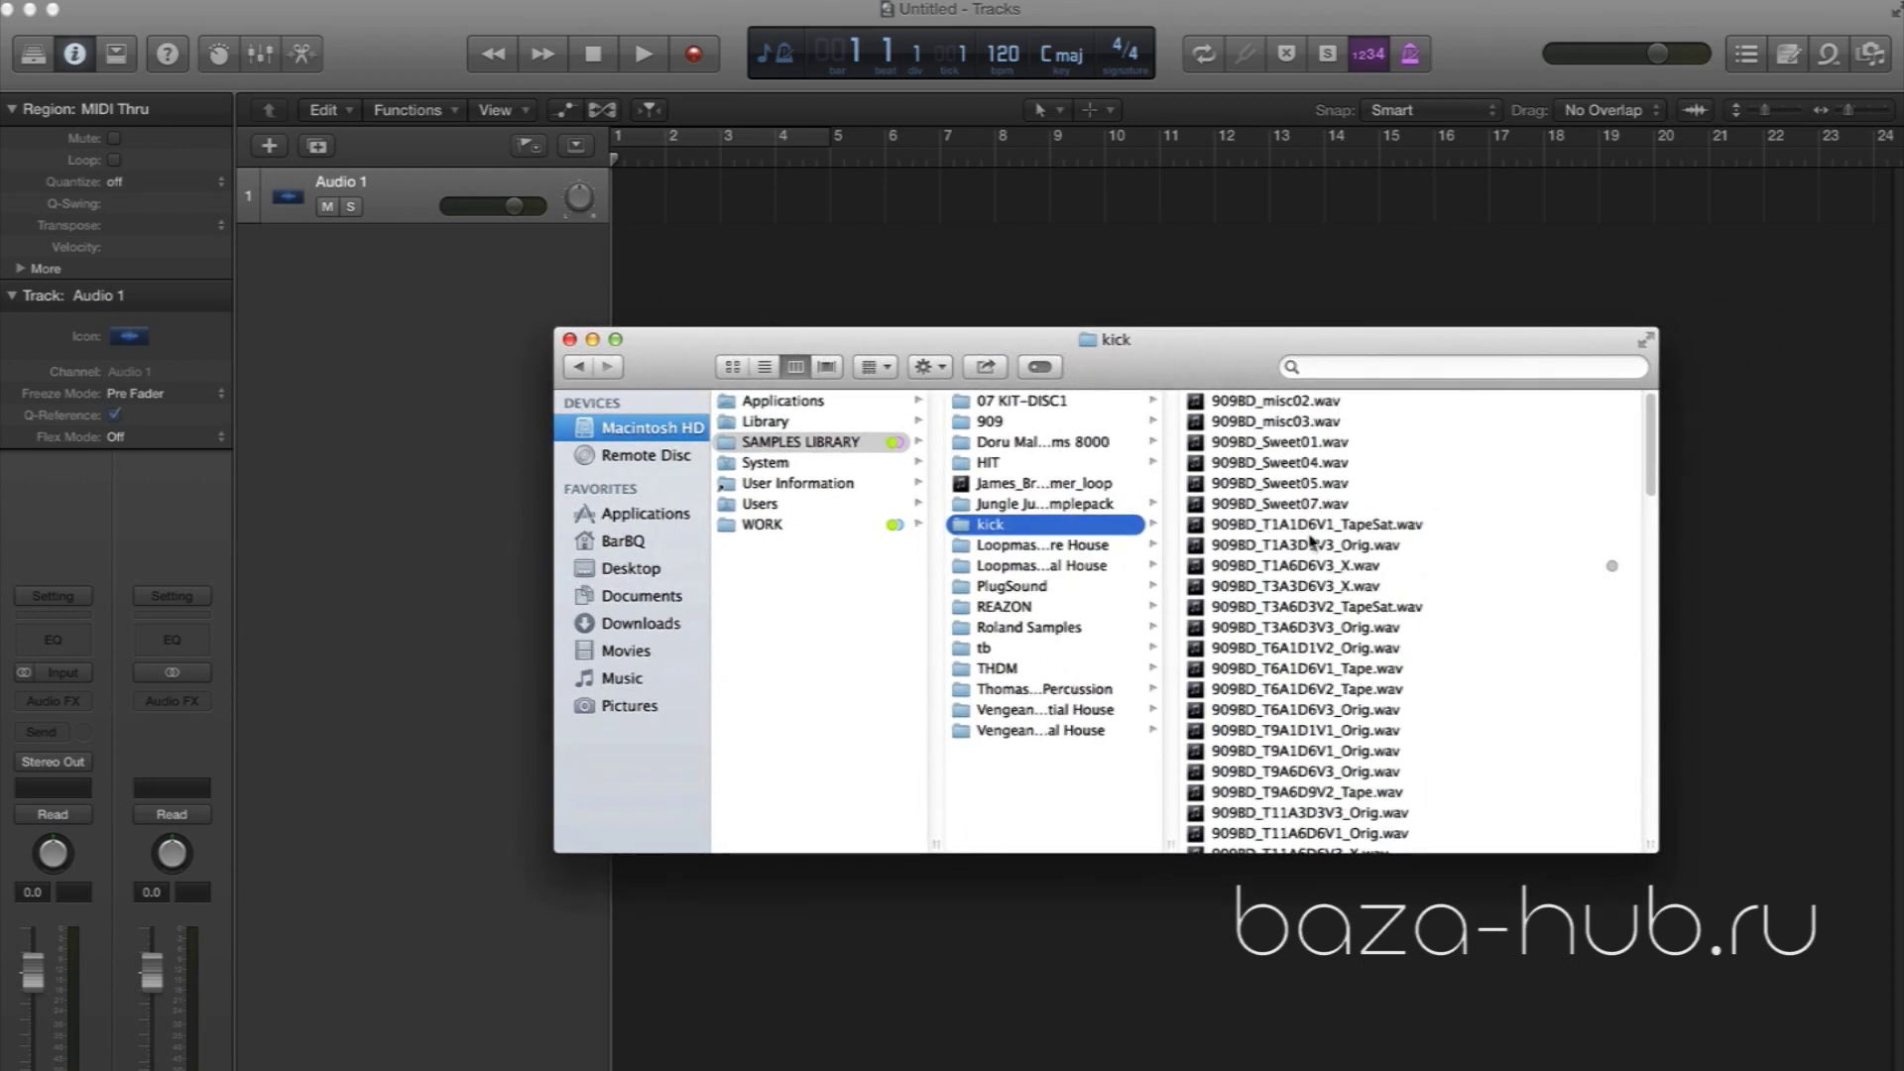
Preview the kick sample 909BD_T1A1D6V1_TapeSat.wav
click(1310, 526)
drag(1195, 525, 1190, 524)
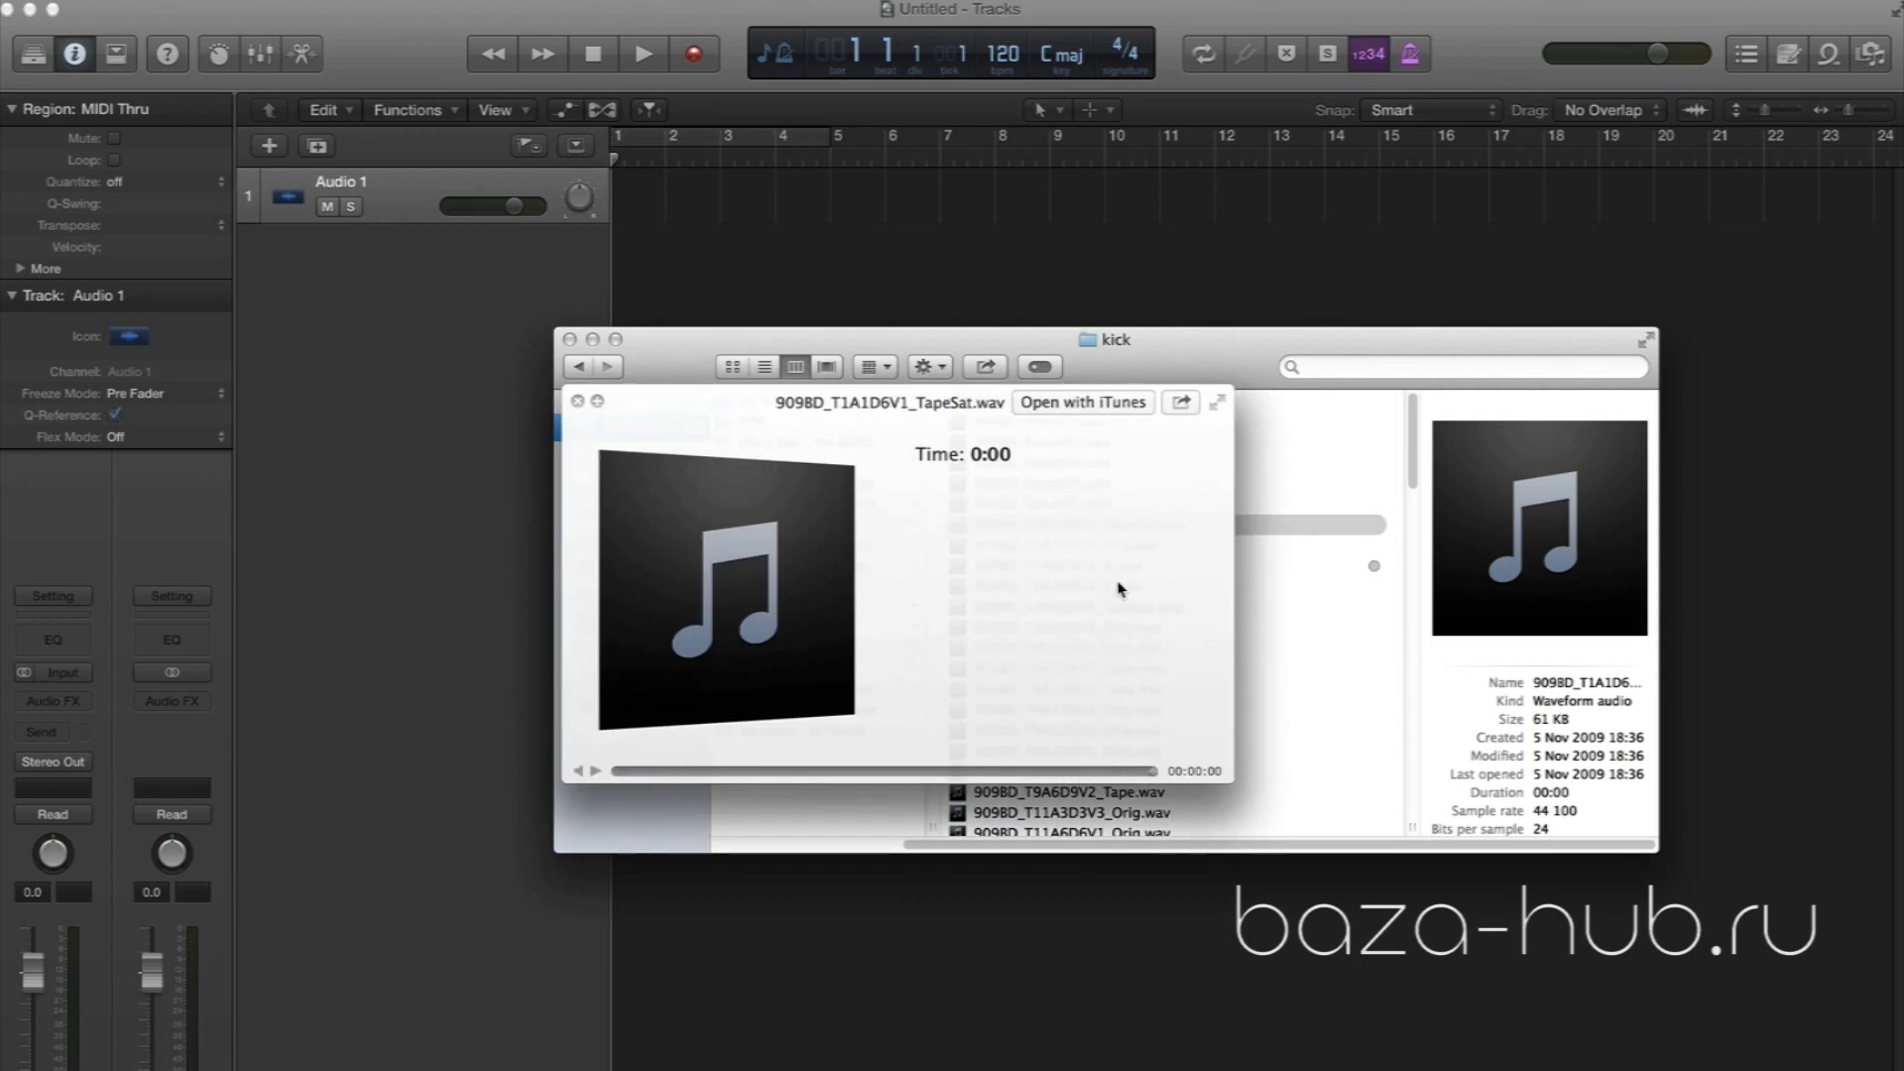
key(space)
Preview the kick sample 909BD_misc02.wav and place it on the first audio track at bar 2
click(1061, 402)
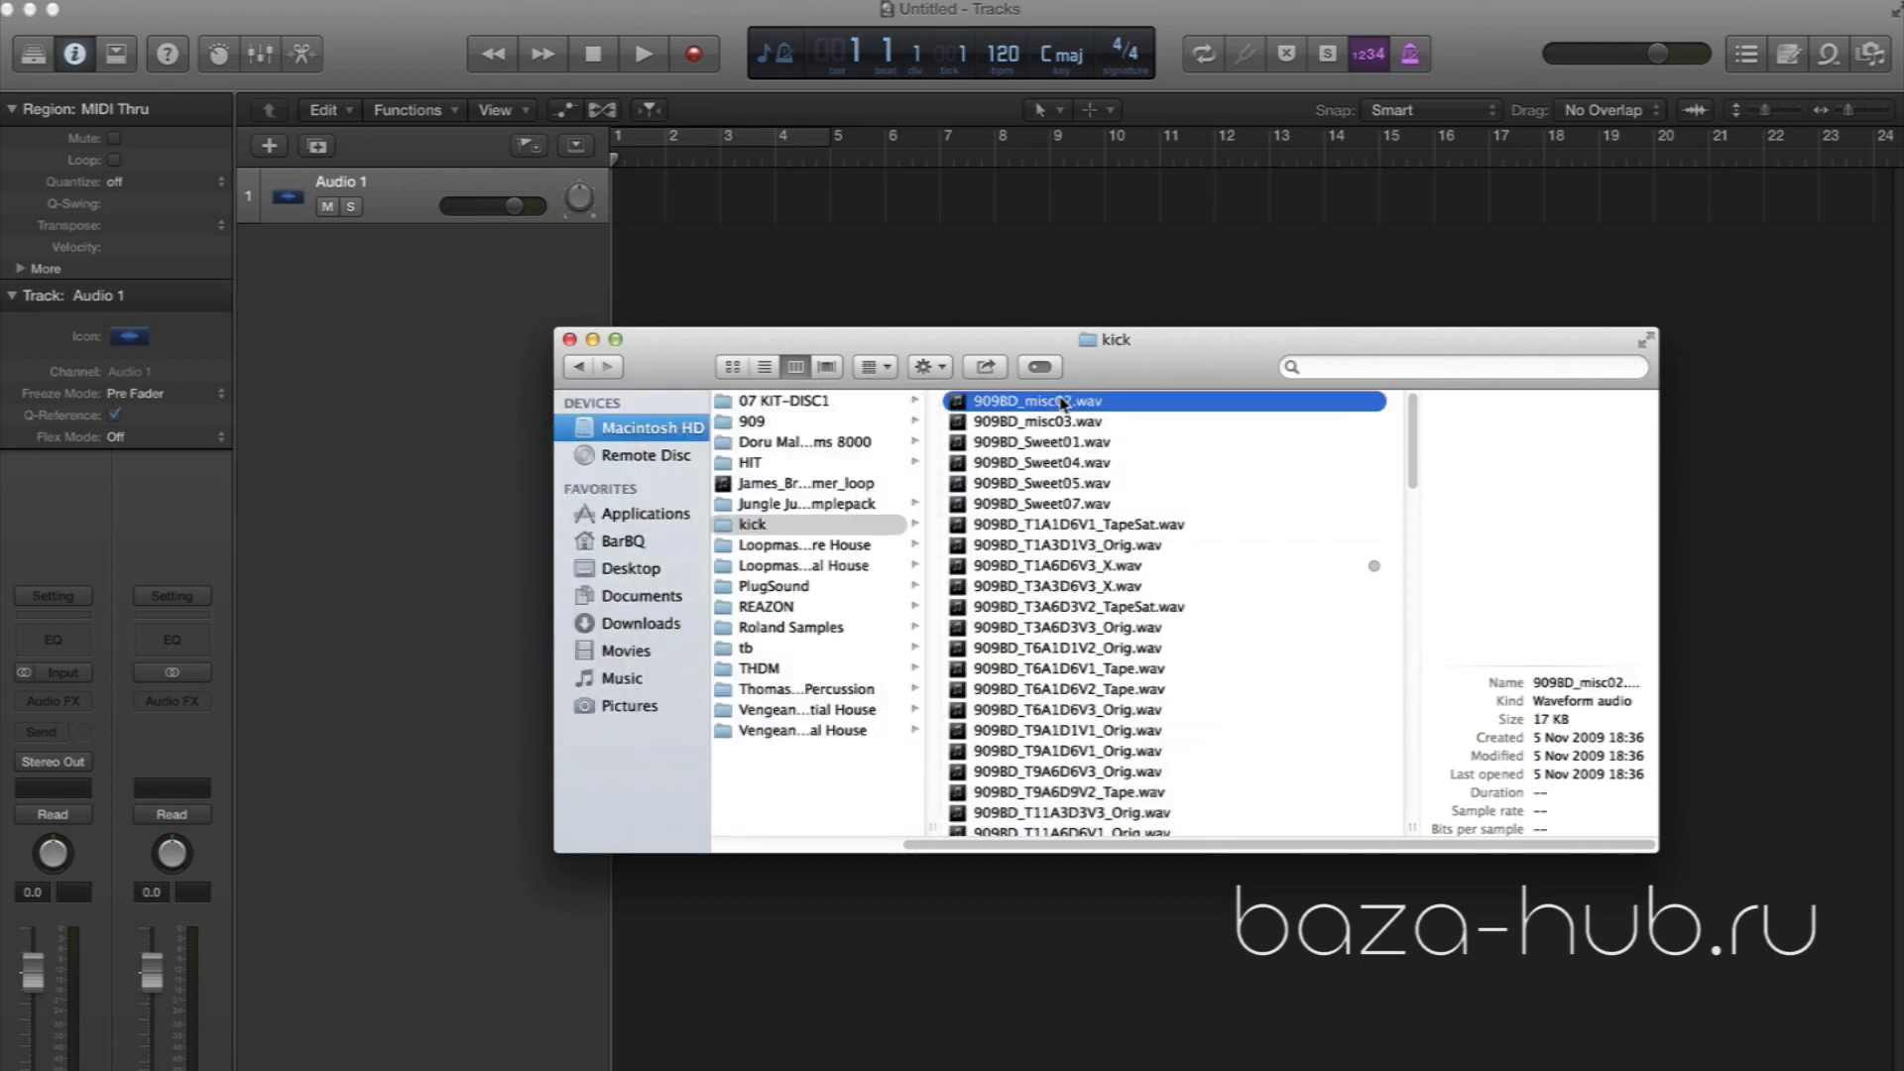
key(space)
key(space)
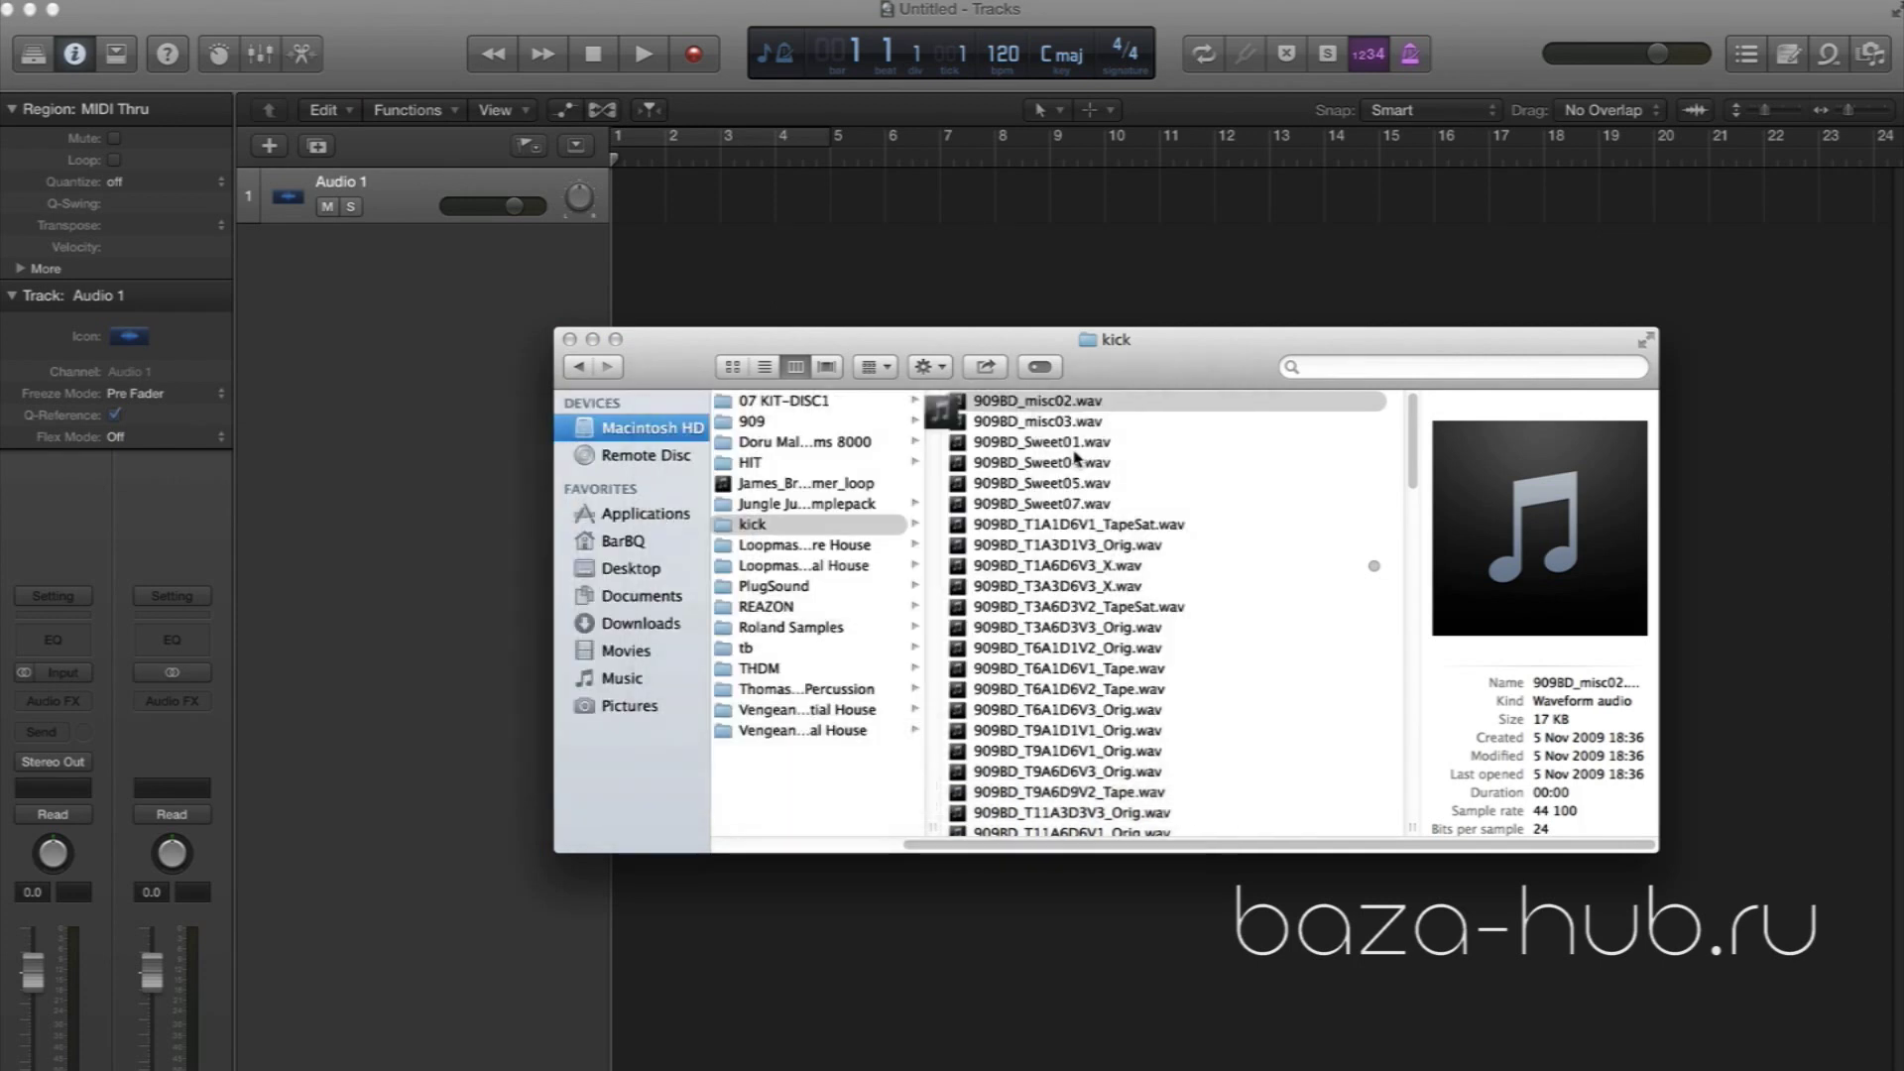
drag(1053, 404, 693, 209)
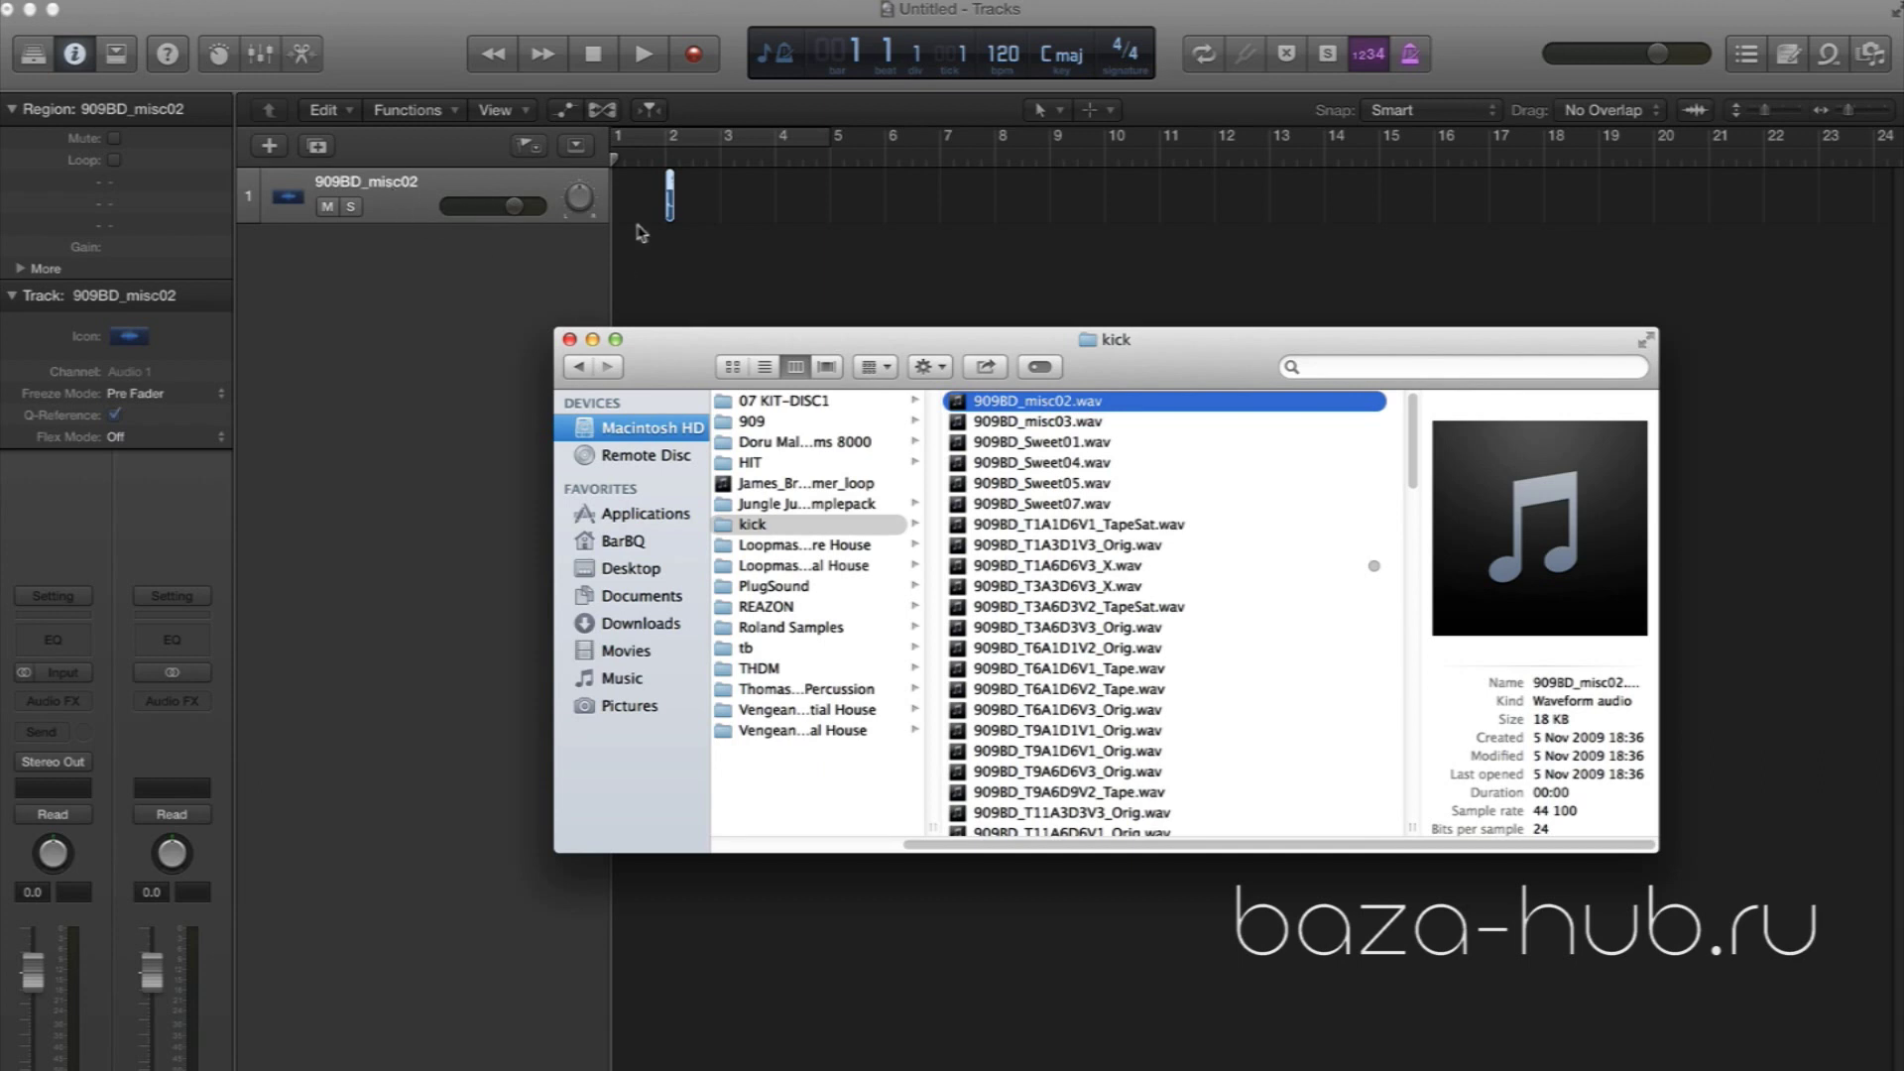
Open the HIT folder in the sample library and add a second audio track to the project in Logic
drag(702, 339, 690, 510)
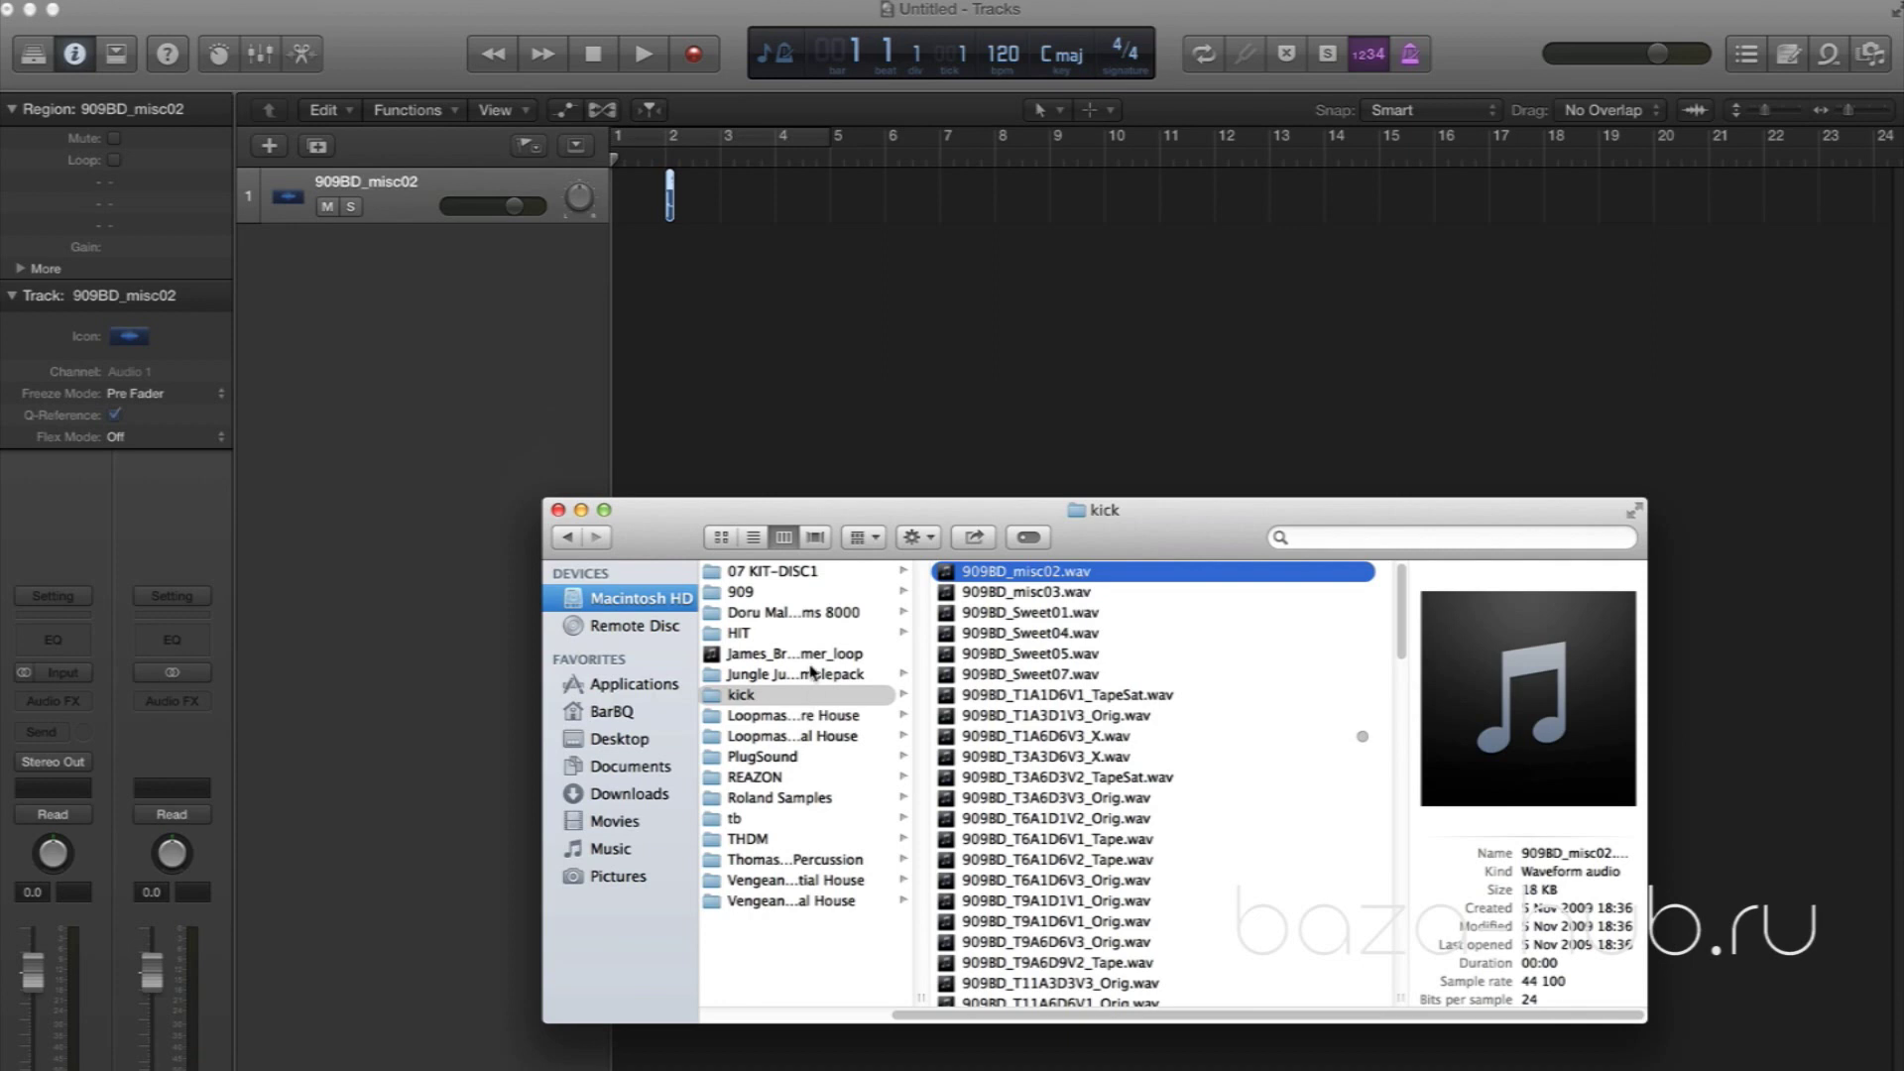
click(784, 631)
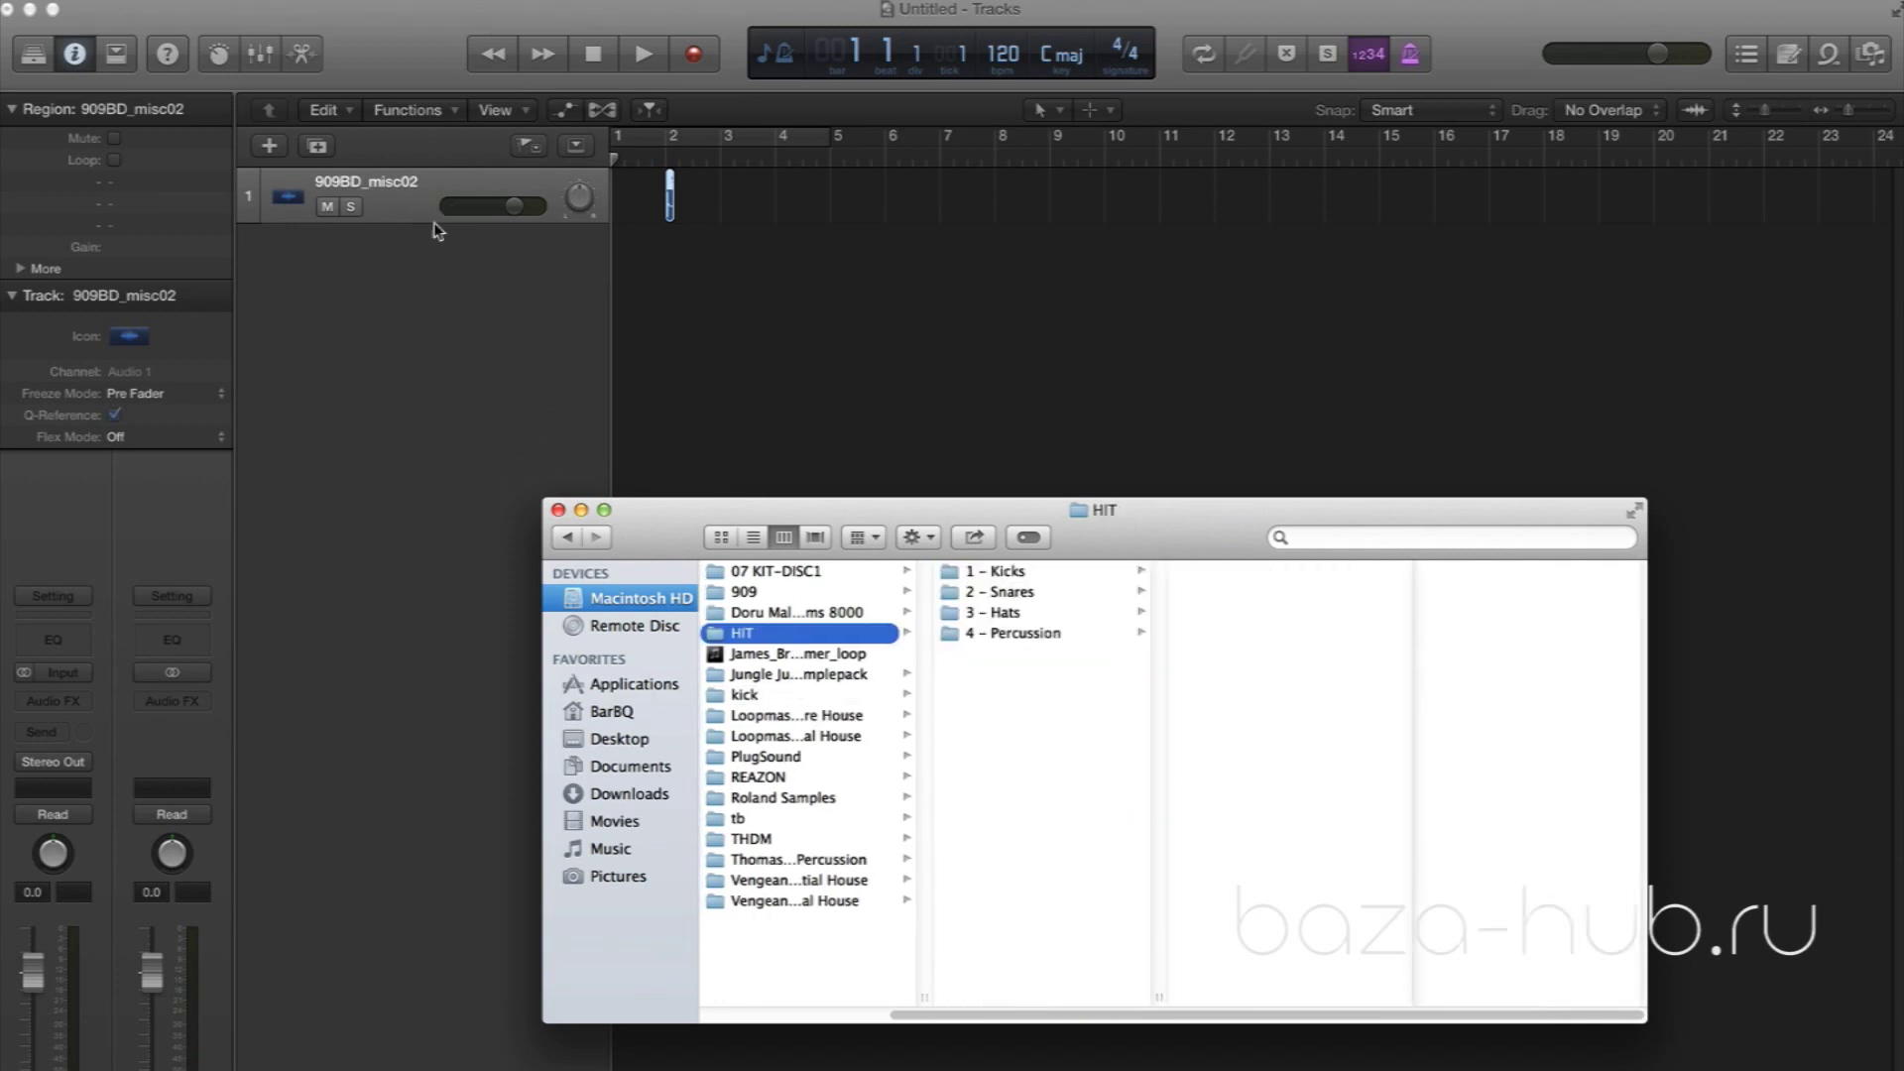
click(465, 349)
click(270, 147)
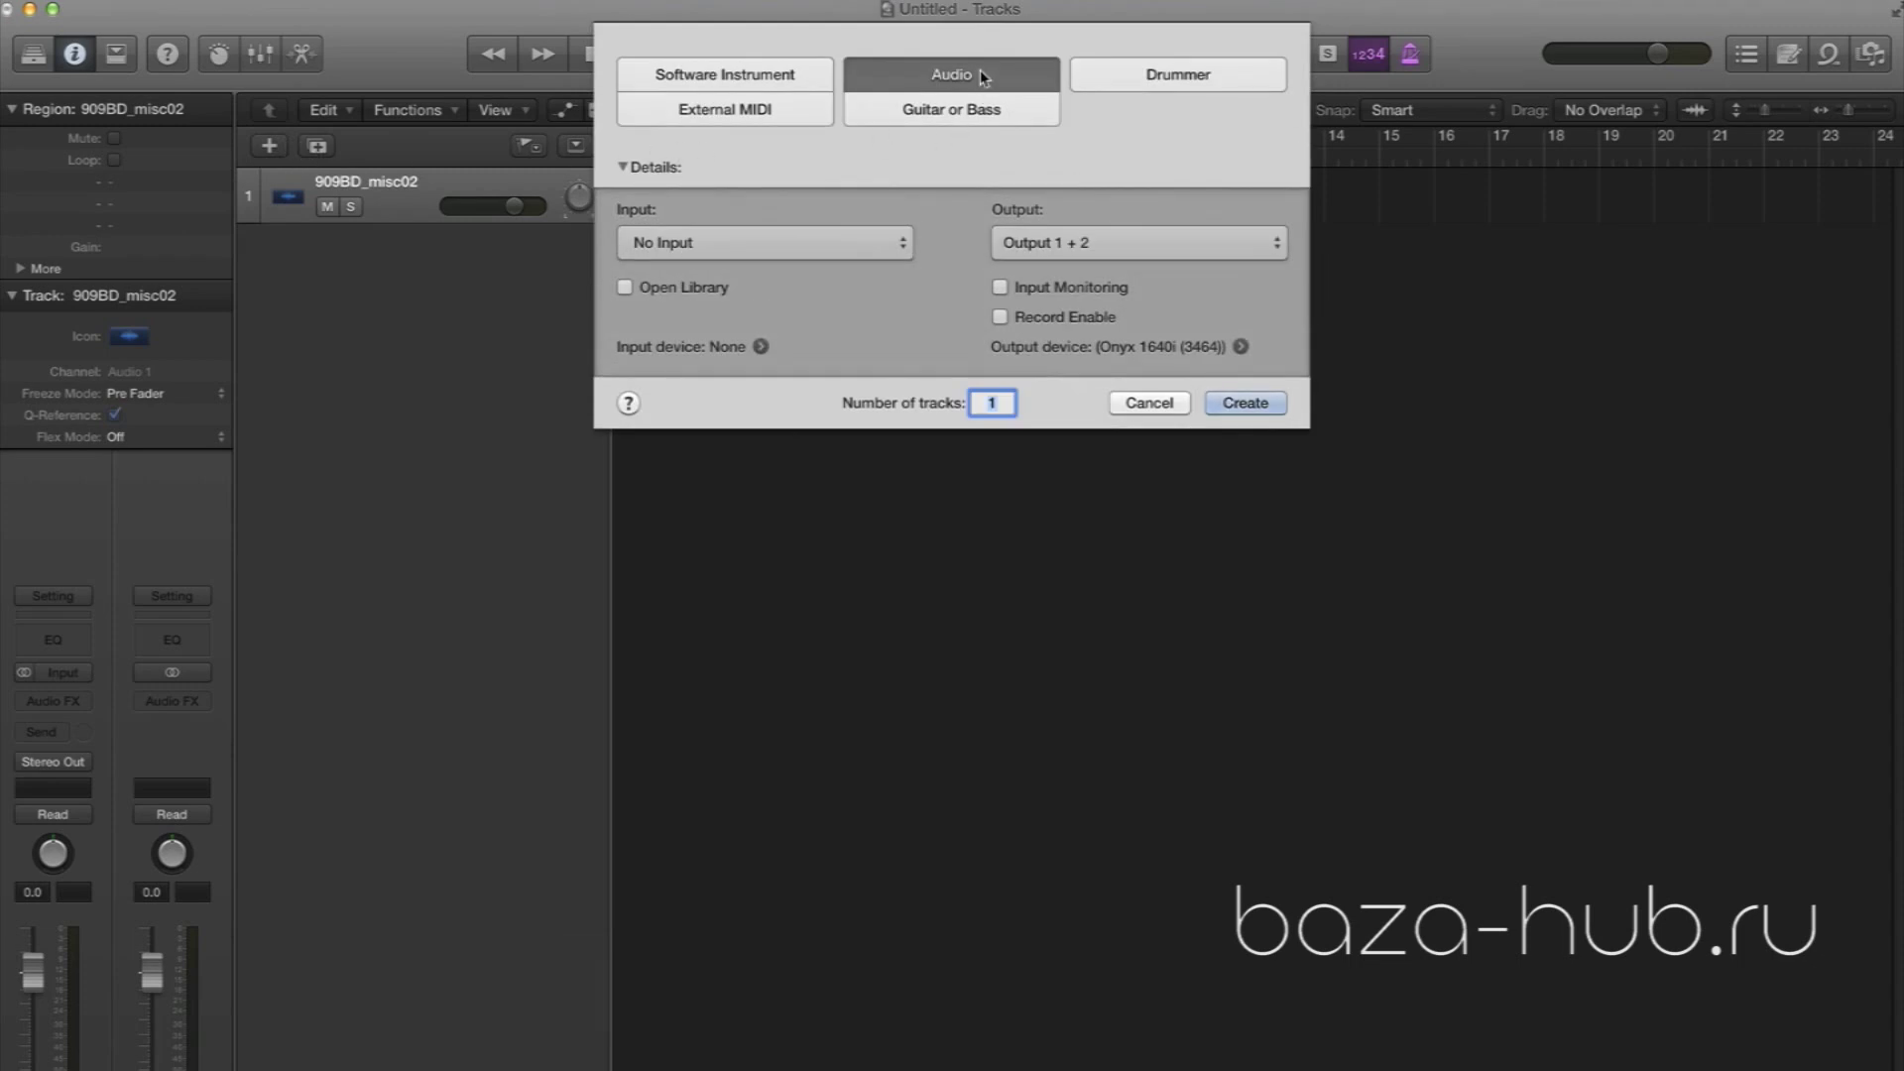
click(1234, 402)
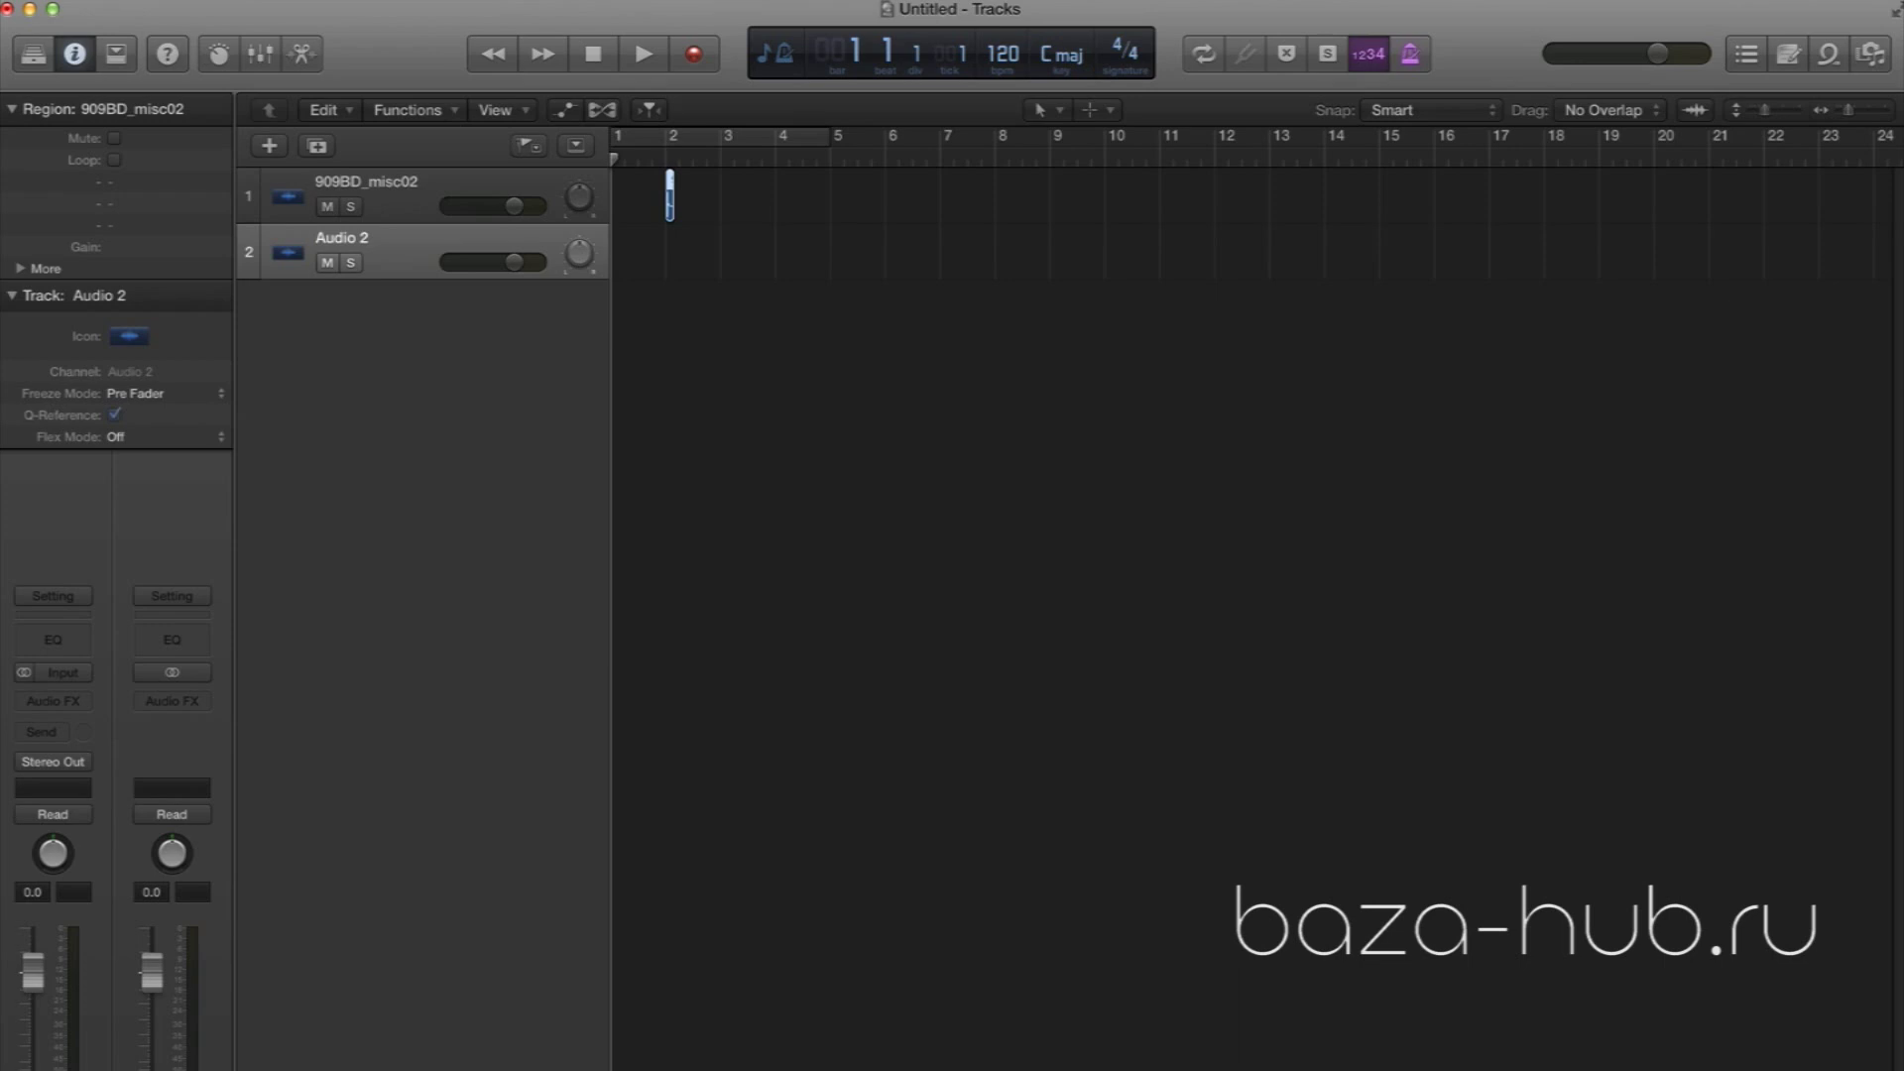
In Finder's 3 - Hats > Chh folder, preview FA_909Ch - T0 D0.Wav and place it at bar 2 on a new track below Audio 2
key(super+Tab)
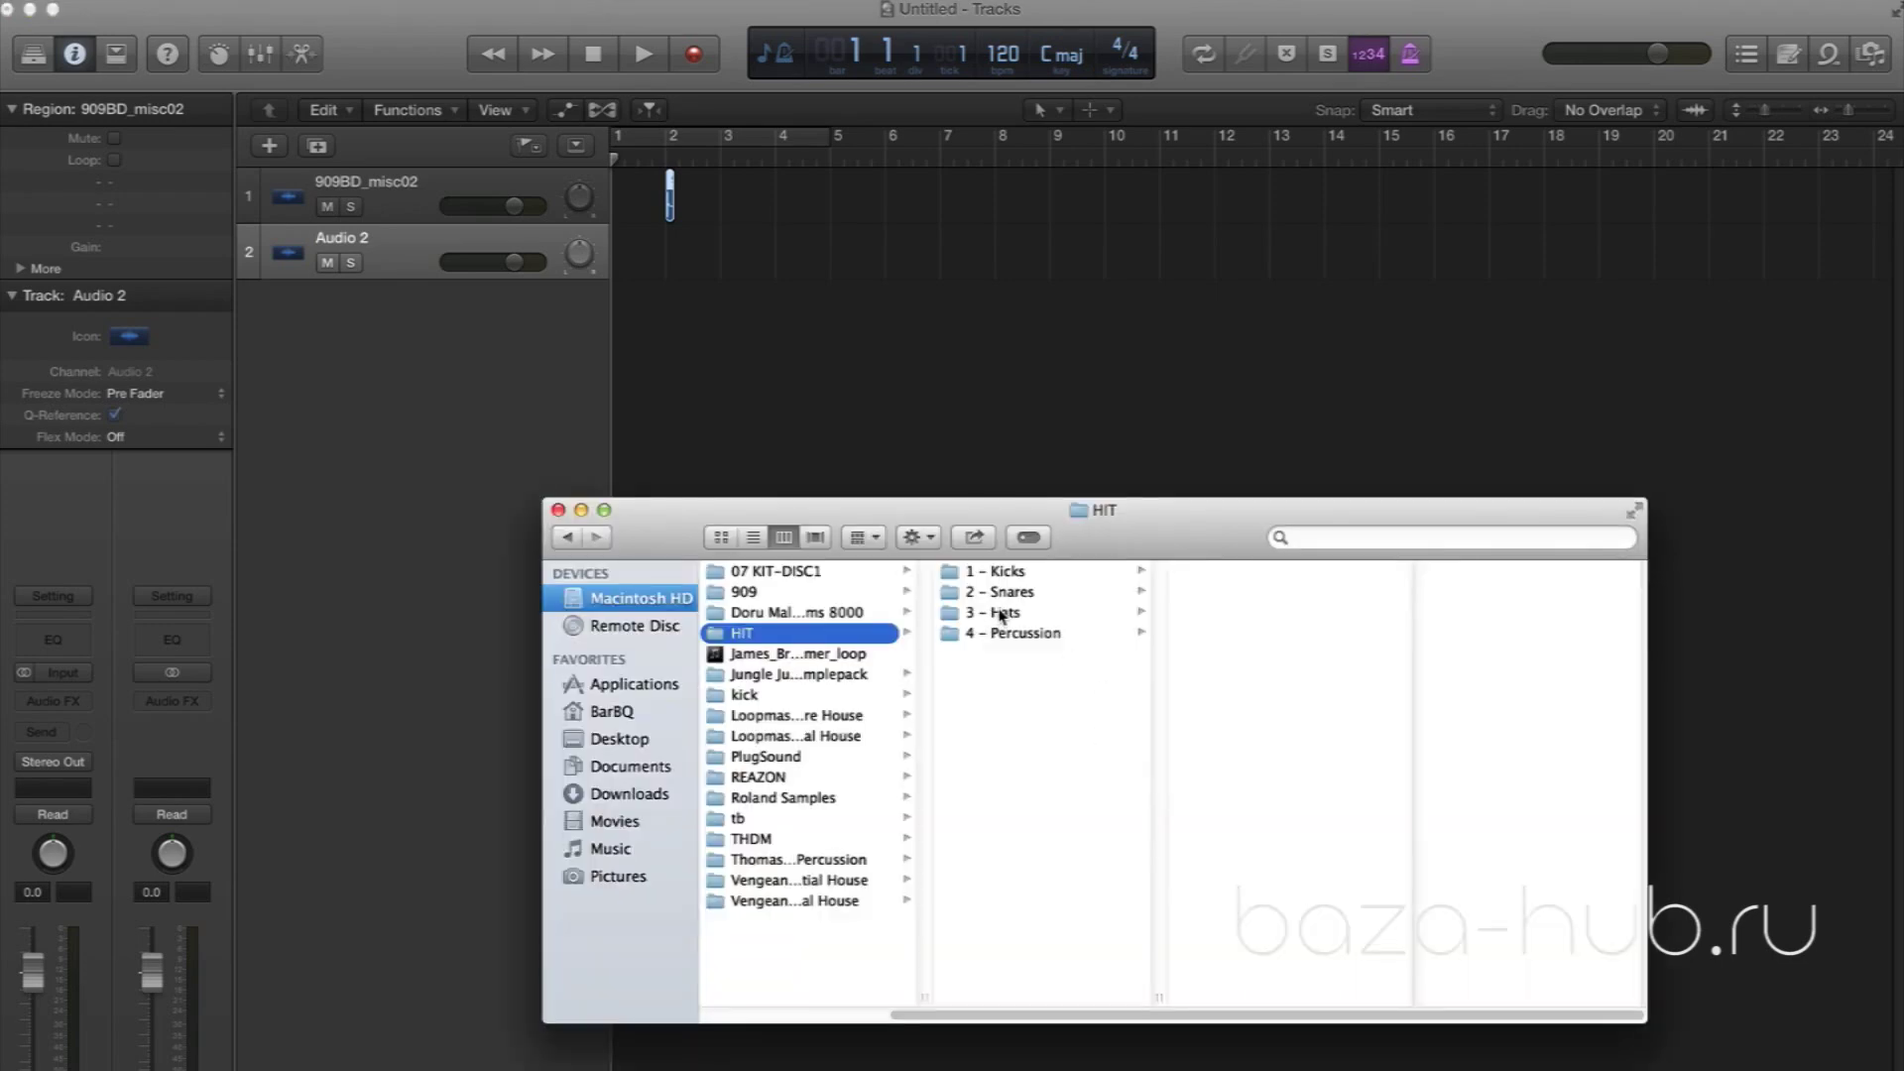
click(1039, 613)
click(1235, 595)
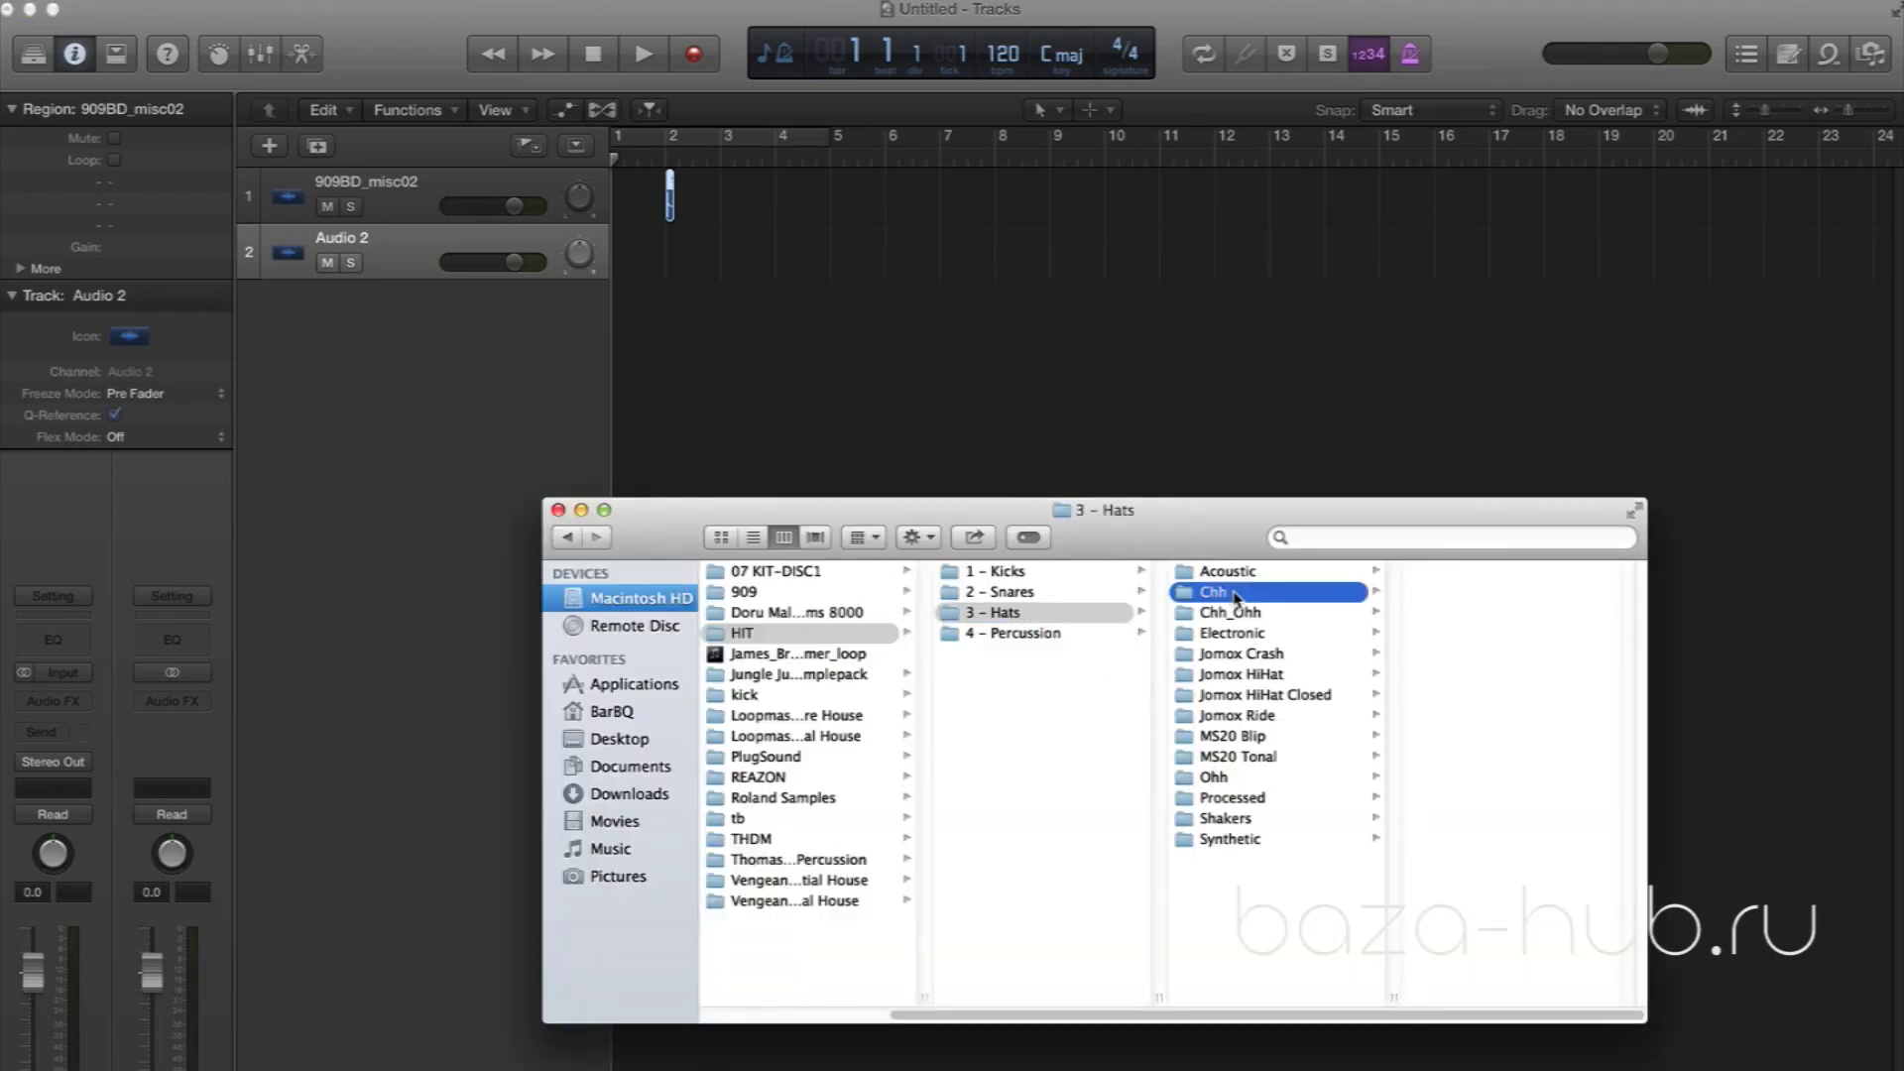
click(1477, 694)
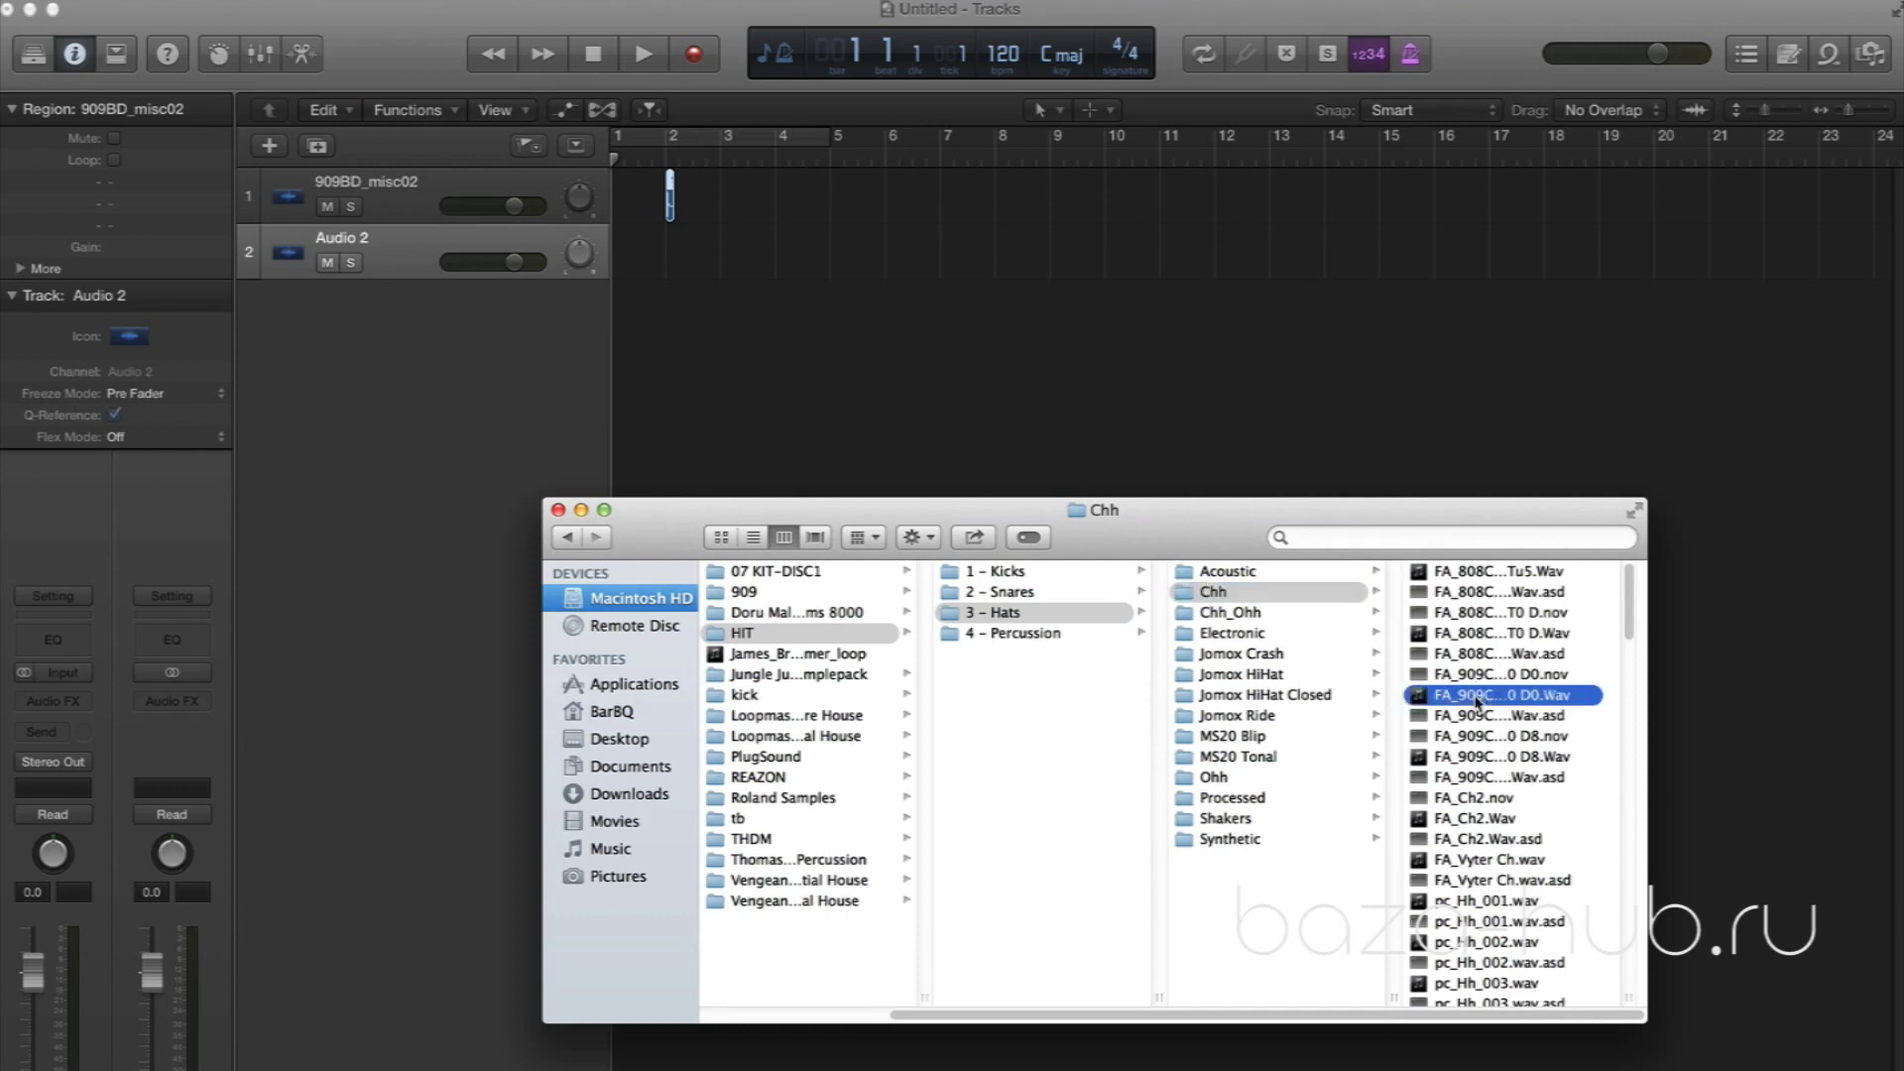
key(space)
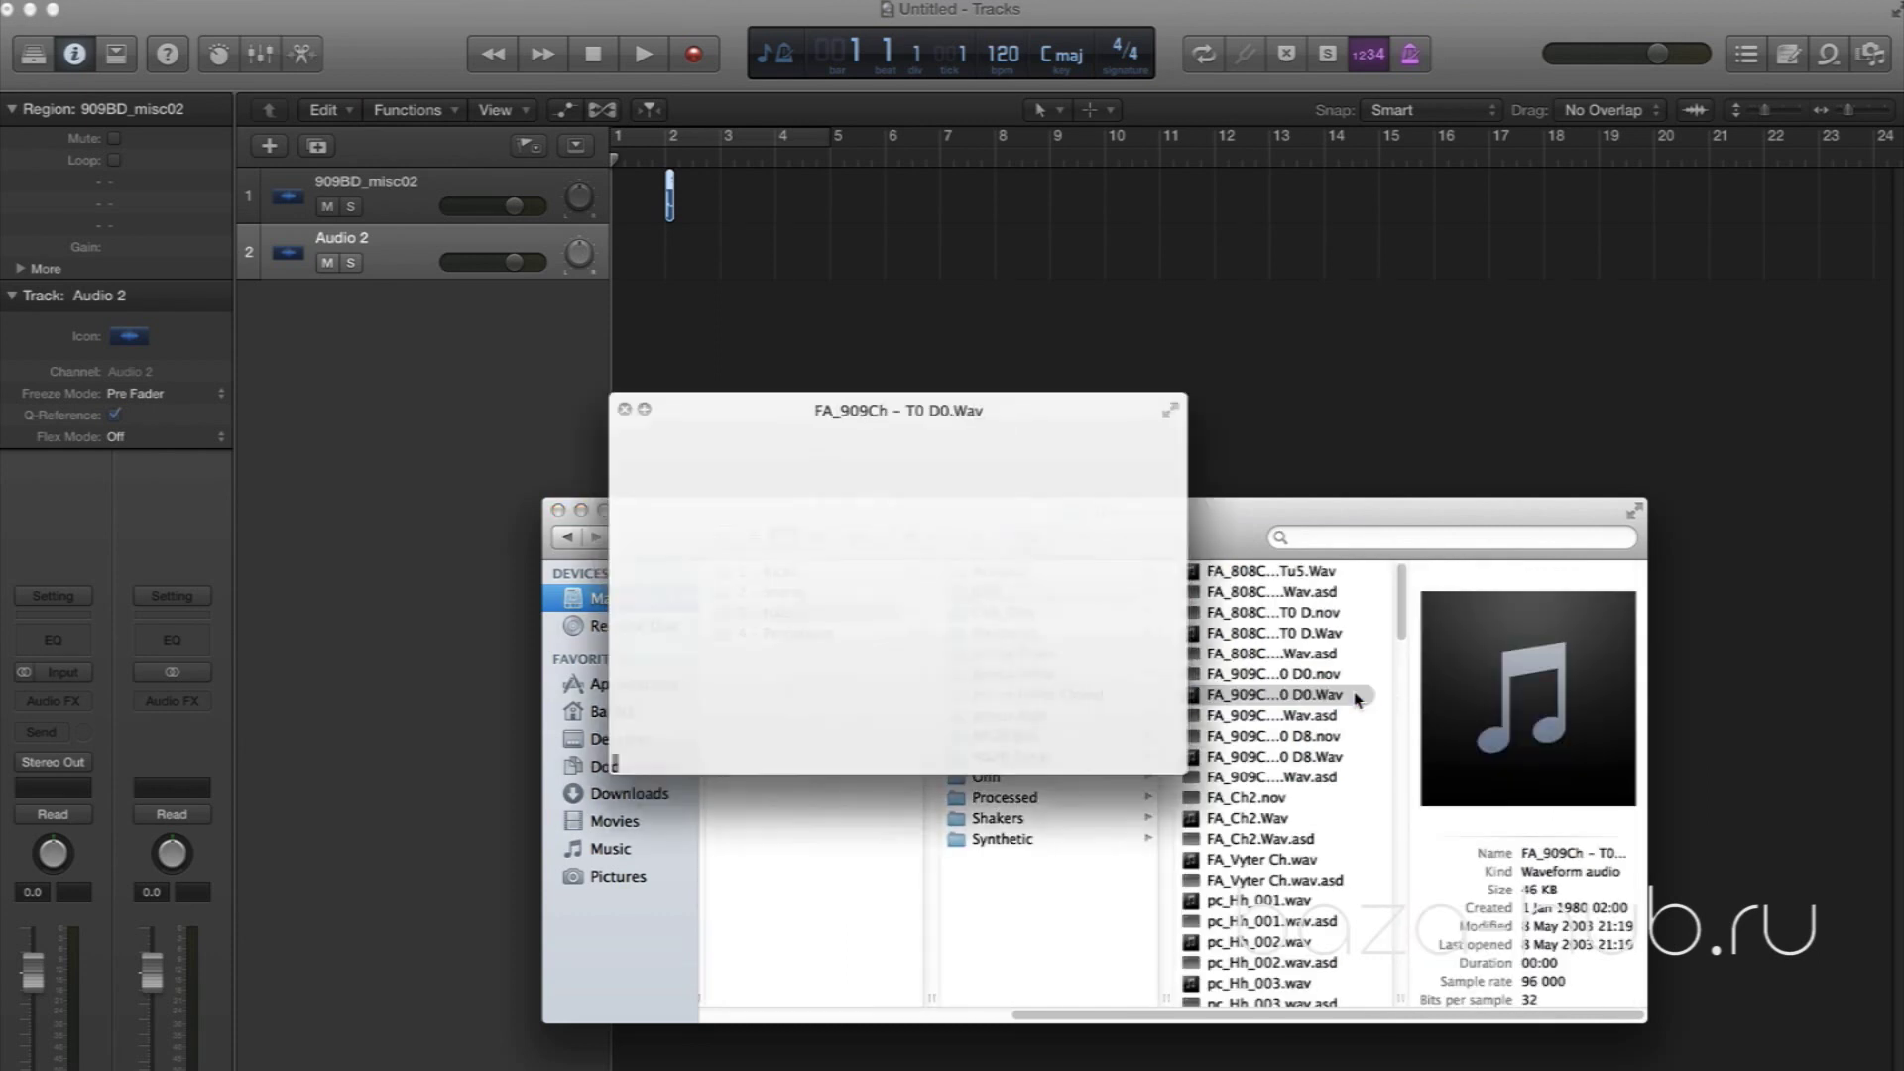
key(space)
drag(1312, 701, 698, 331)
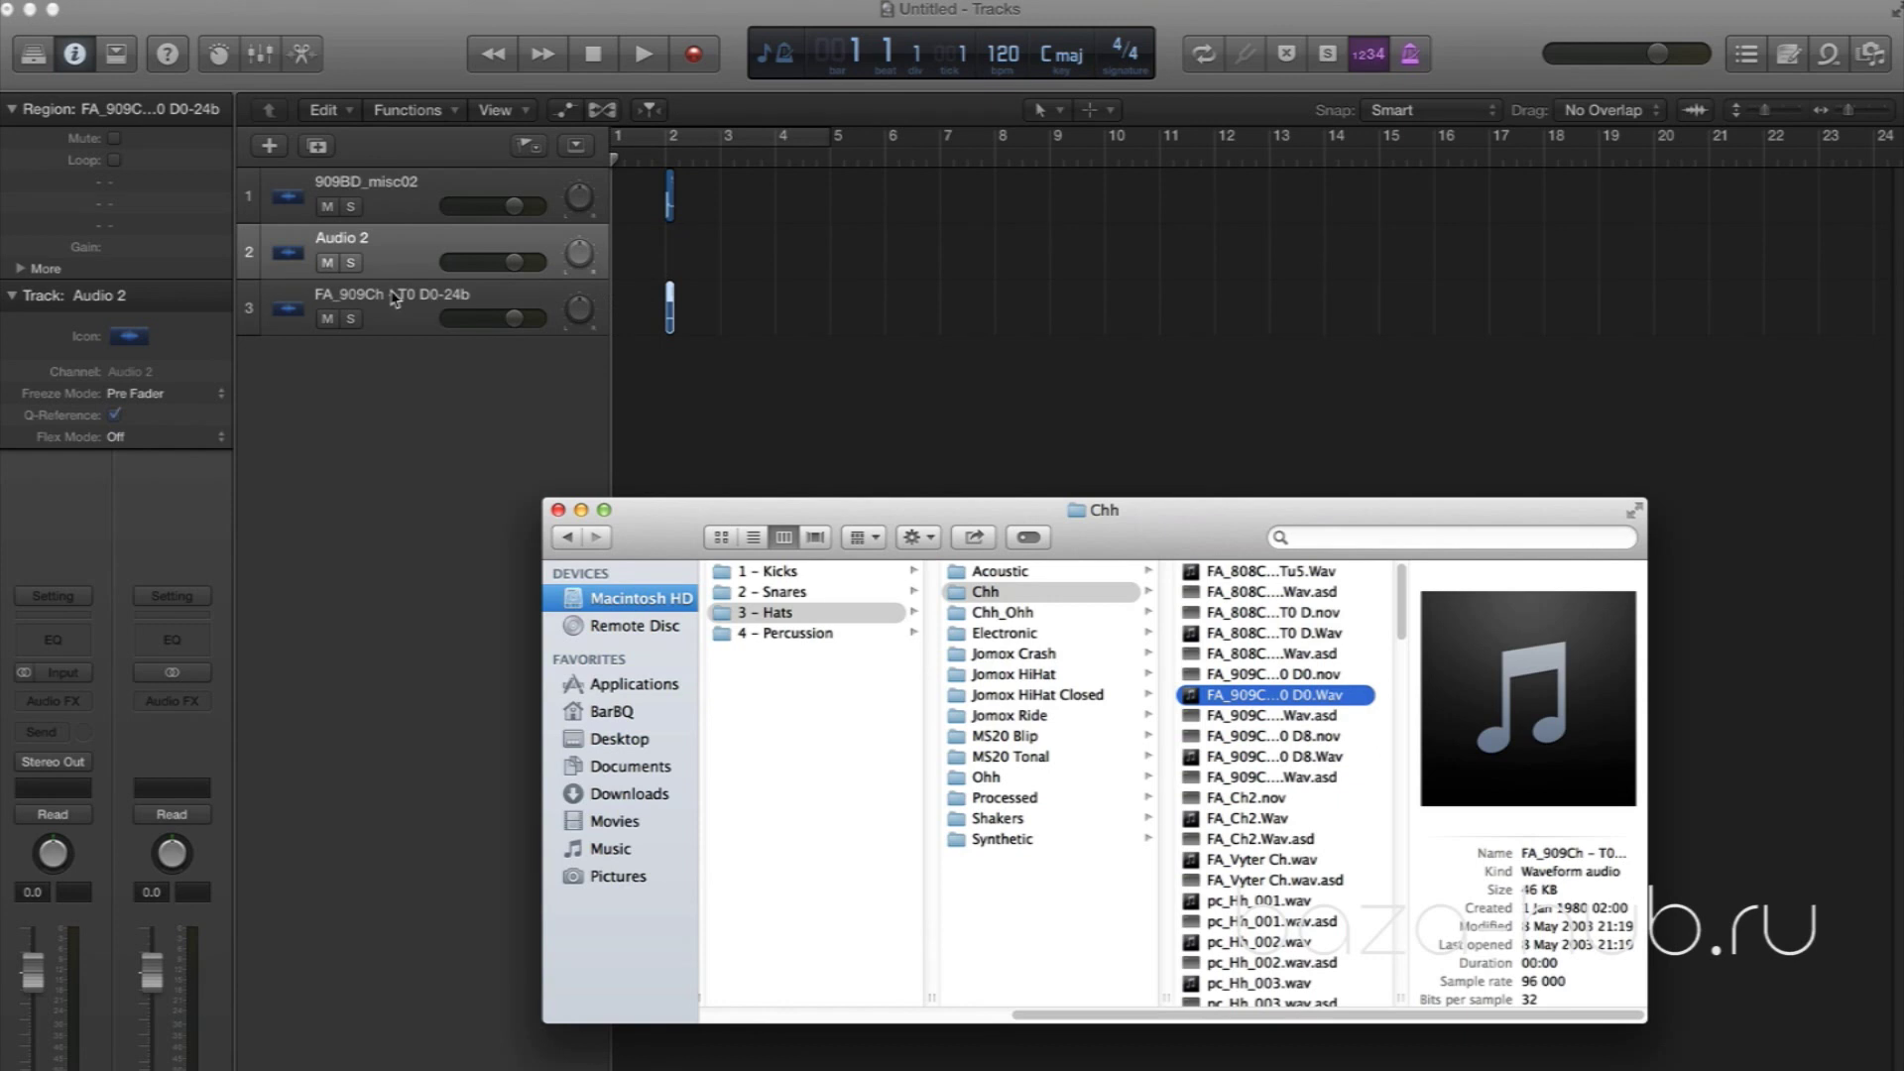
Move the kick region to the start of bar 1 and the hi-hat region to position 1.1.3
click(395, 300)
drag(1847, 110, 1866, 110)
scroll(1641, 320, left, 10)
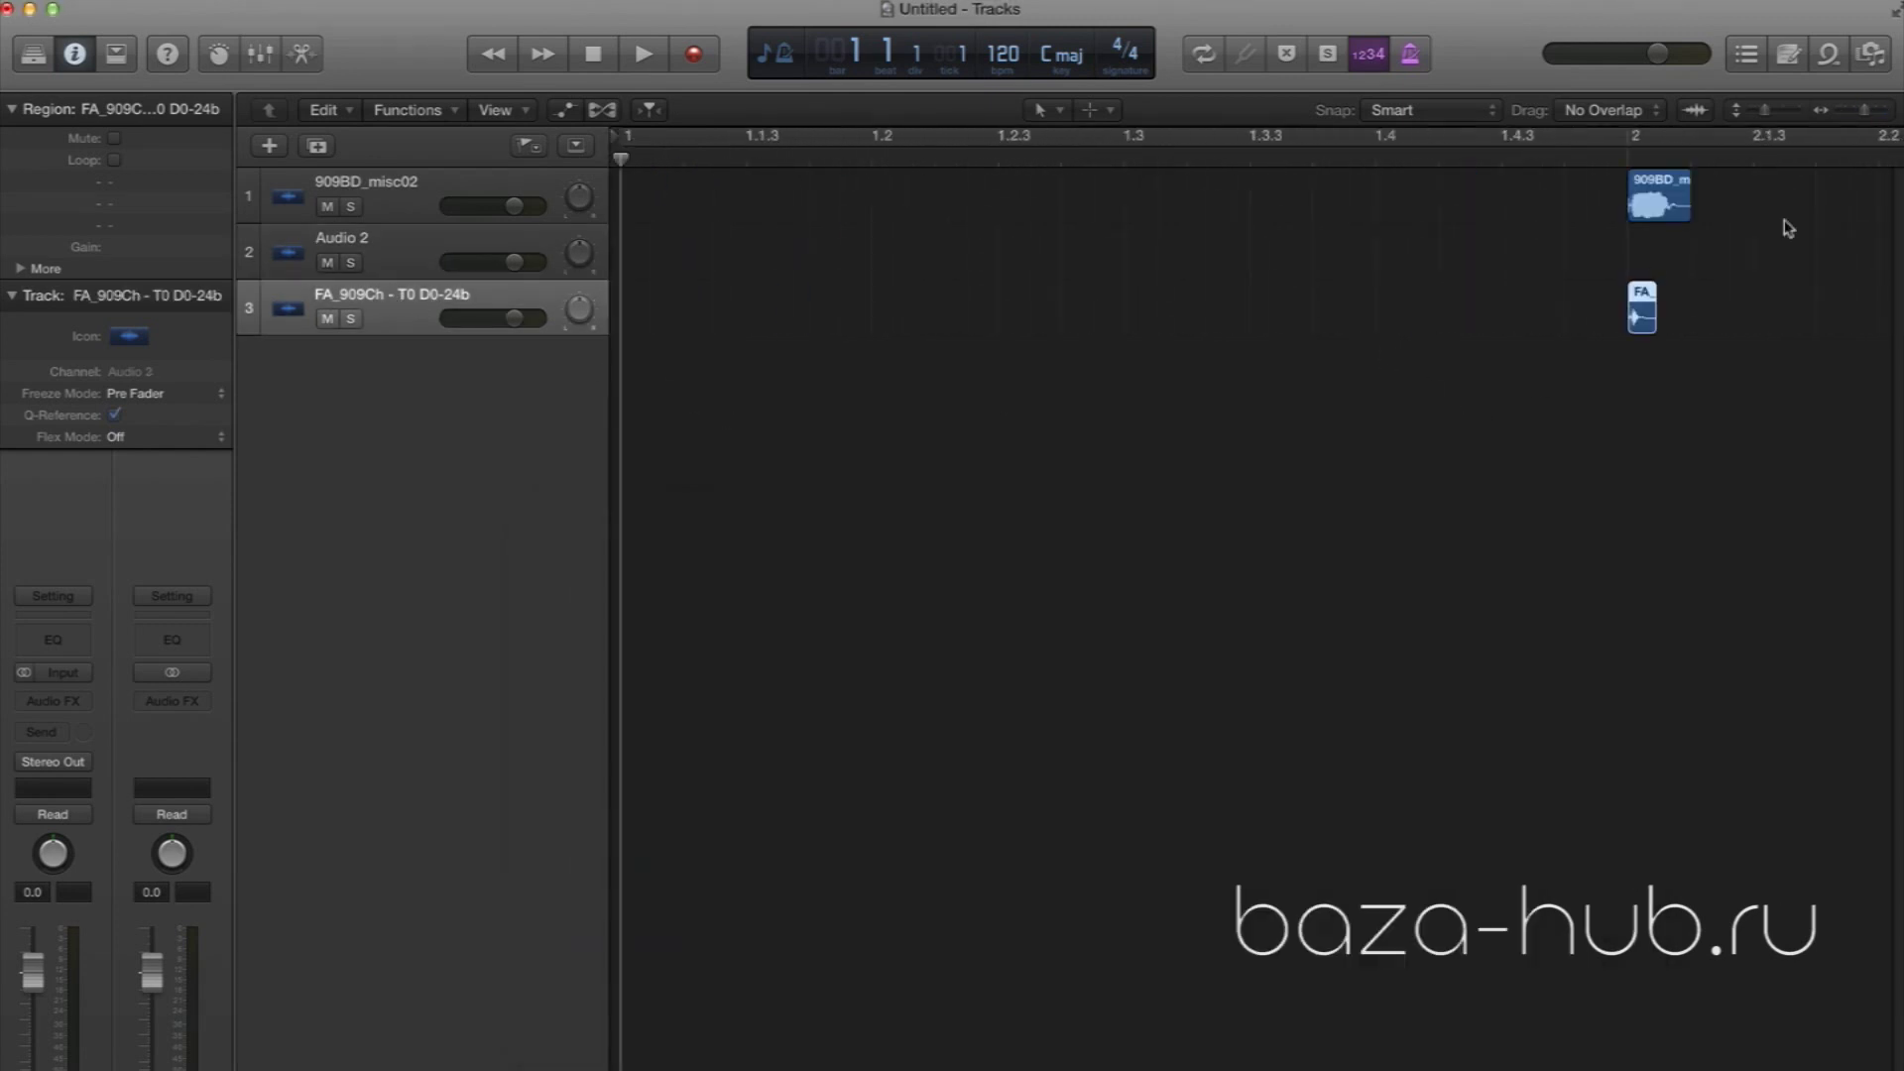
drag(1663, 186, 653, 202)
drag(1649, 311, 768, 323)
Copy the kick onto every beat and the hi-hat onto every offbeat of bar 1, and cycle that bar
mouse_move(652, 196)
mouse_down()
mouse_move(907, 221)
mouse_move(659, 190)
mouse_up()
drag(1006, 407, 1150, 226)
drag(1264, 313, 1012, 300)
drag(1011, 301, 1011, 301)
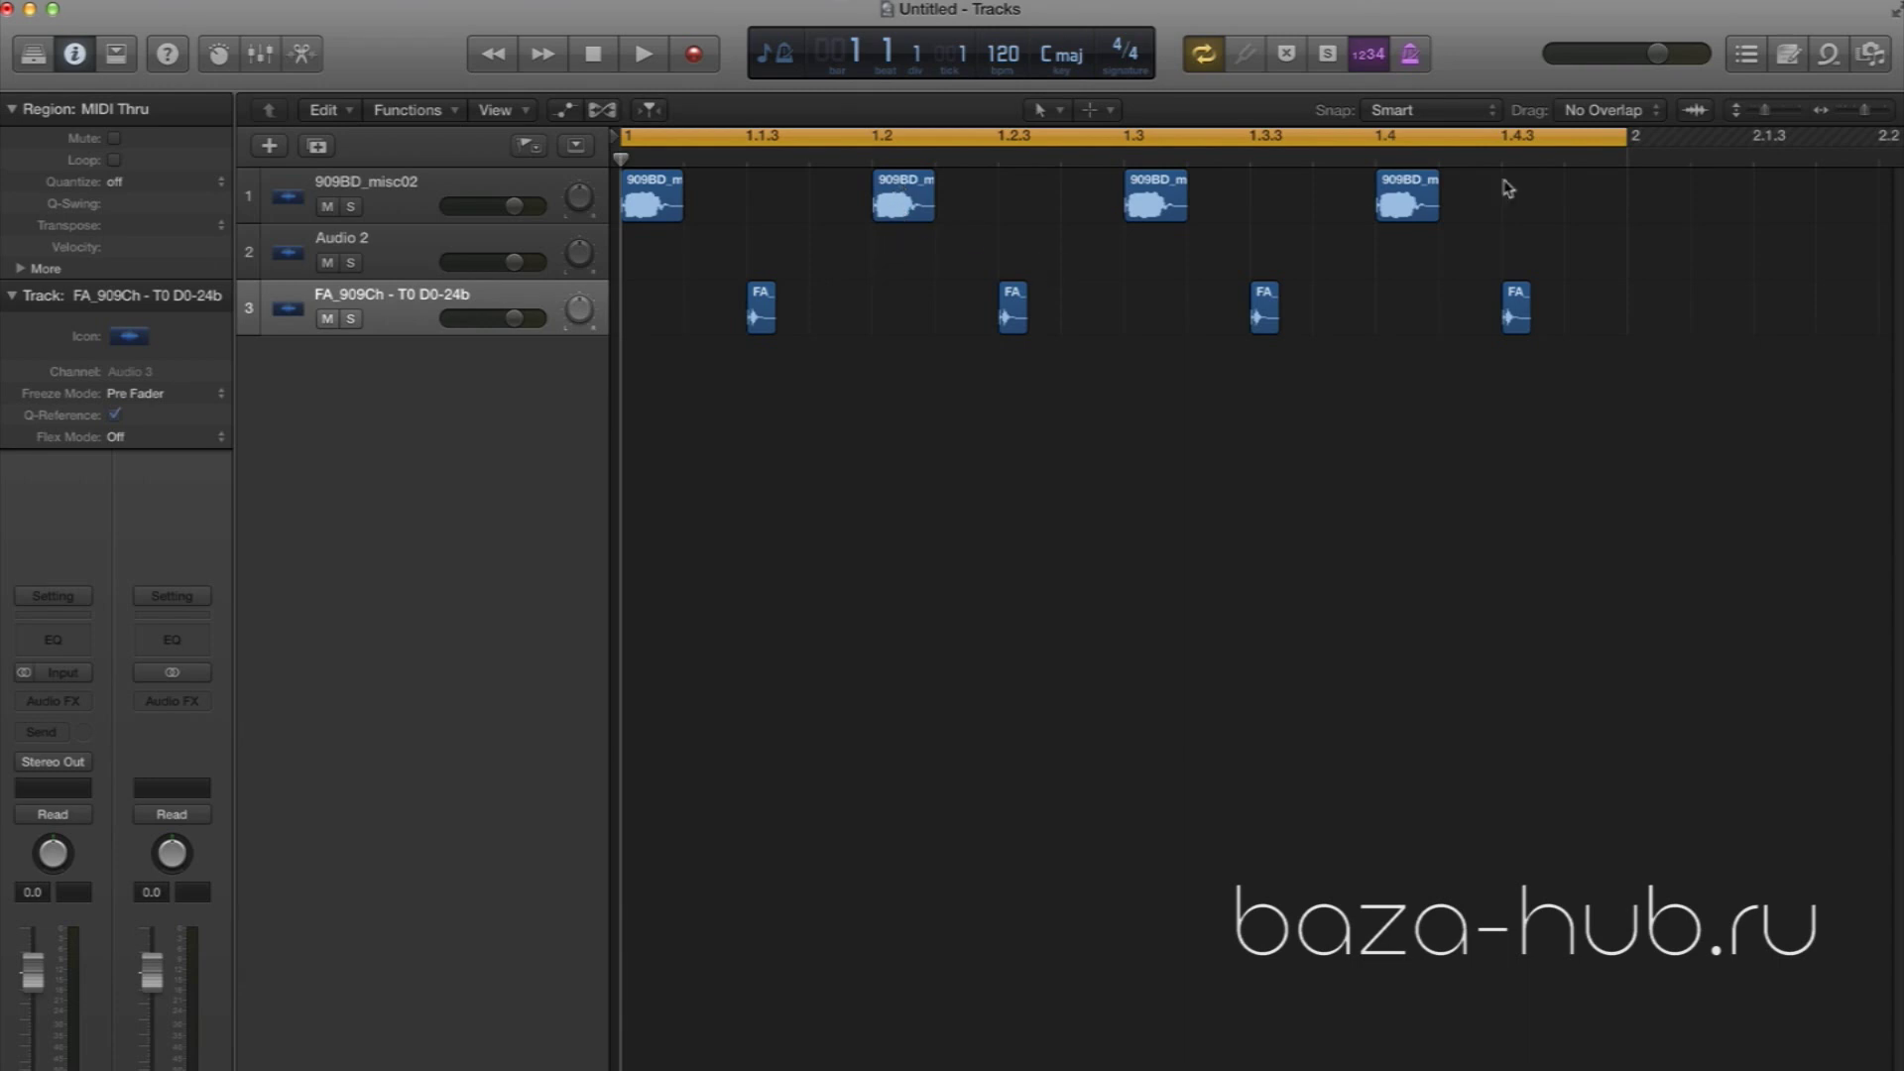
Copy the fourth-beat kick region to position 1 4 4 1 on the kick track
click(1403, 190)
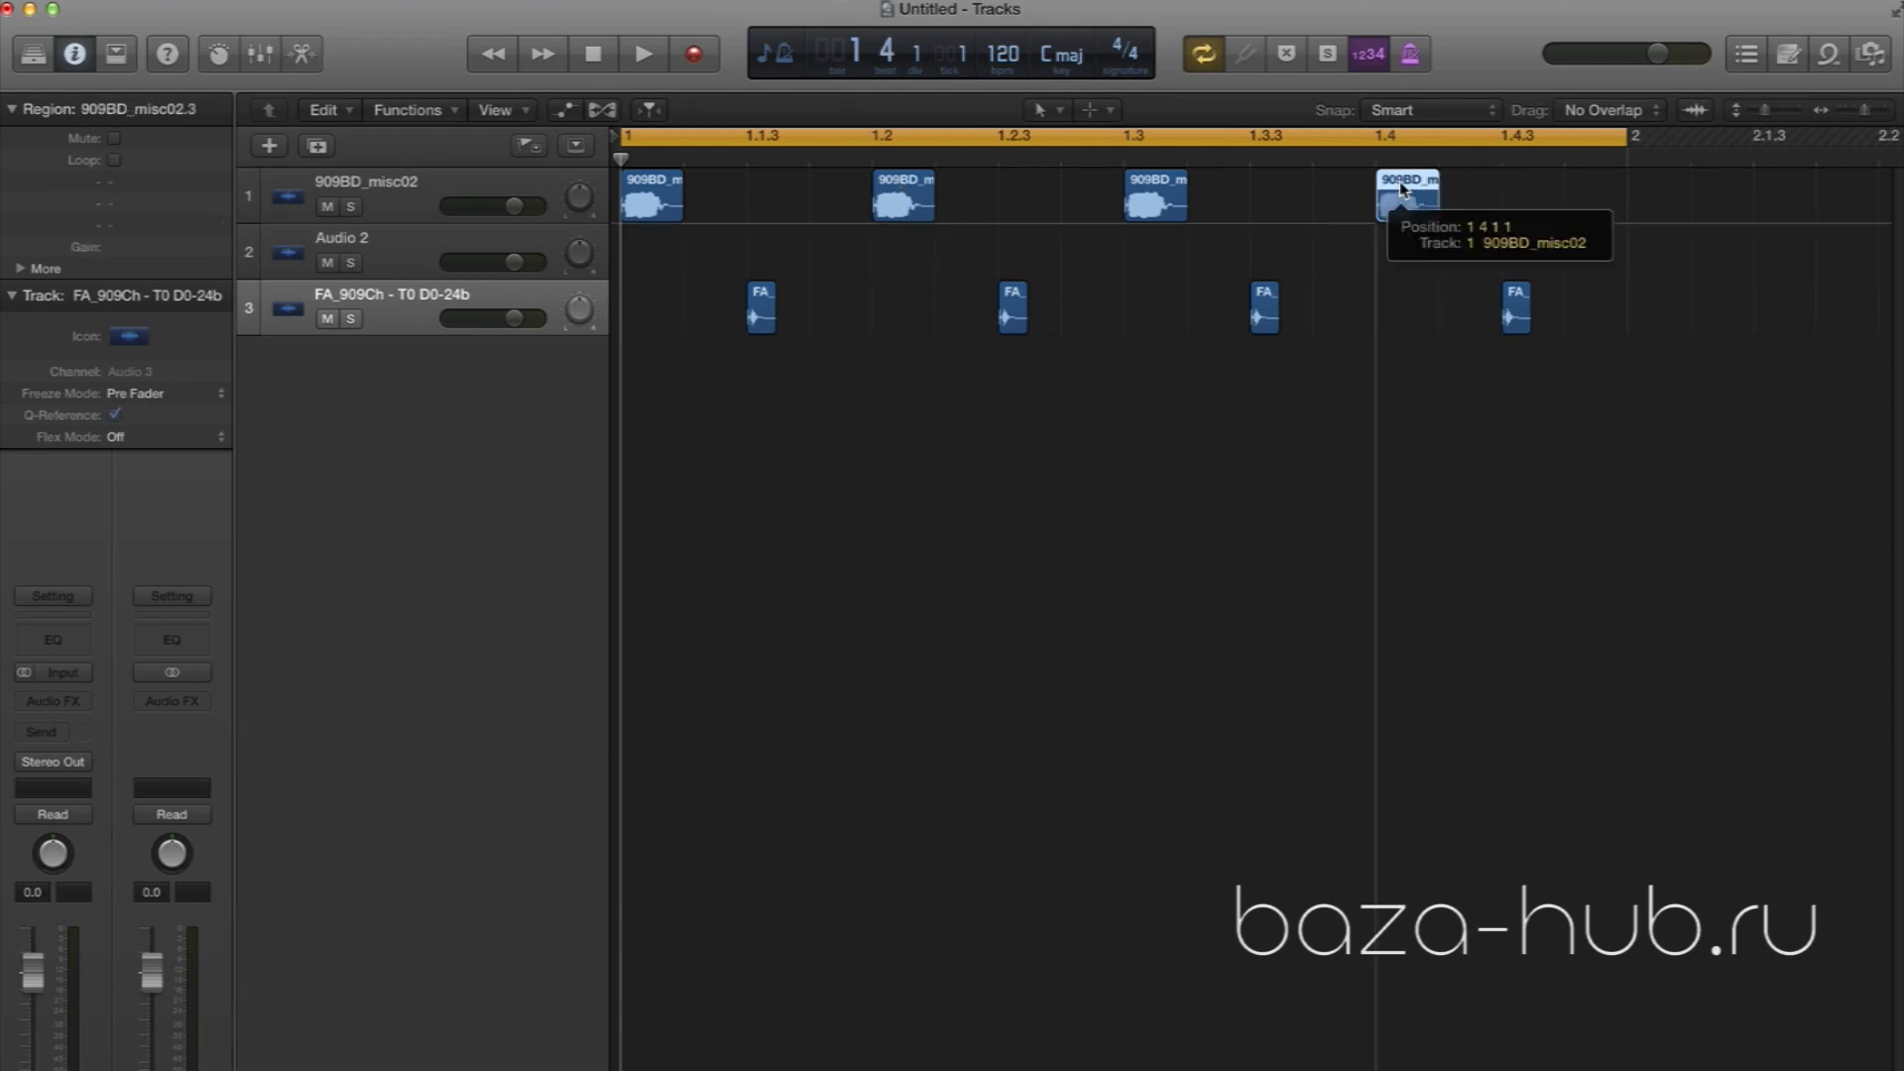
drag(1400, 182, 1590, 191)
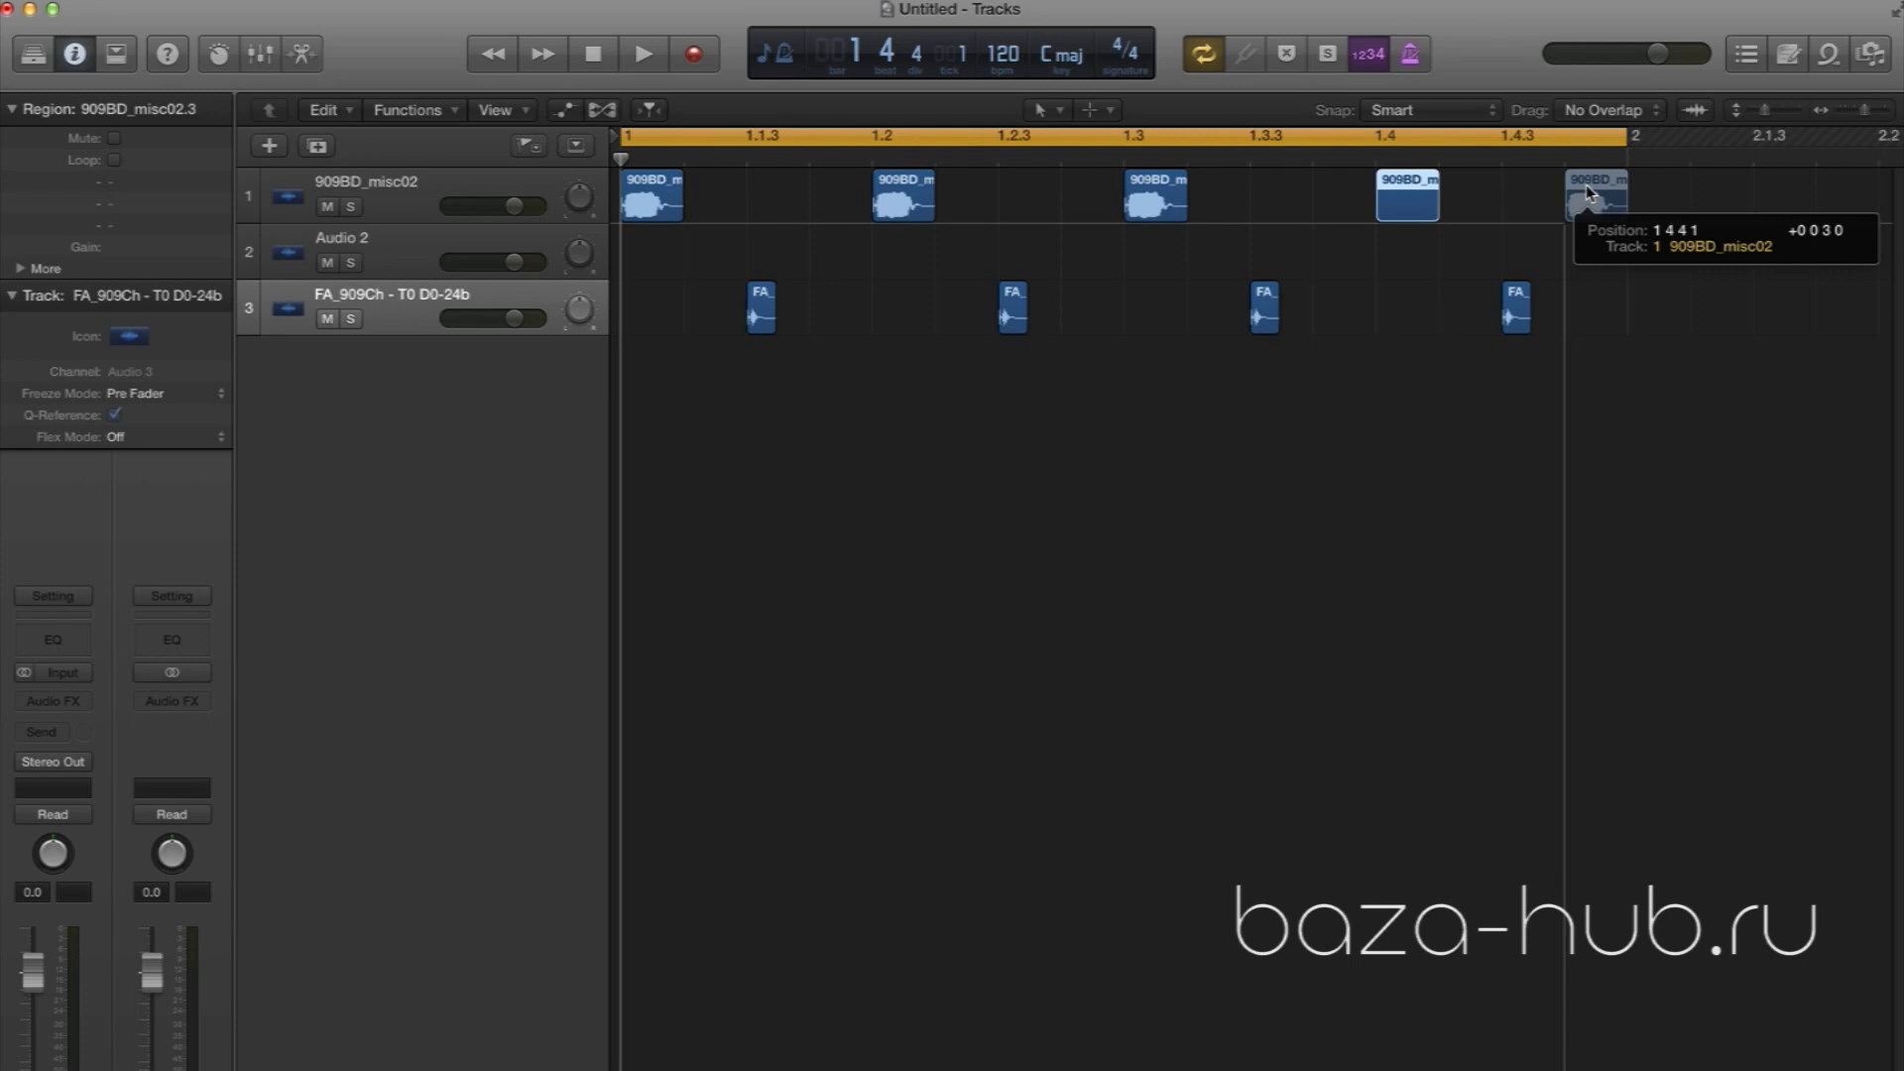
drag(1586, 185, 1587, 189)
drag(1586, 186, 1587, 190)
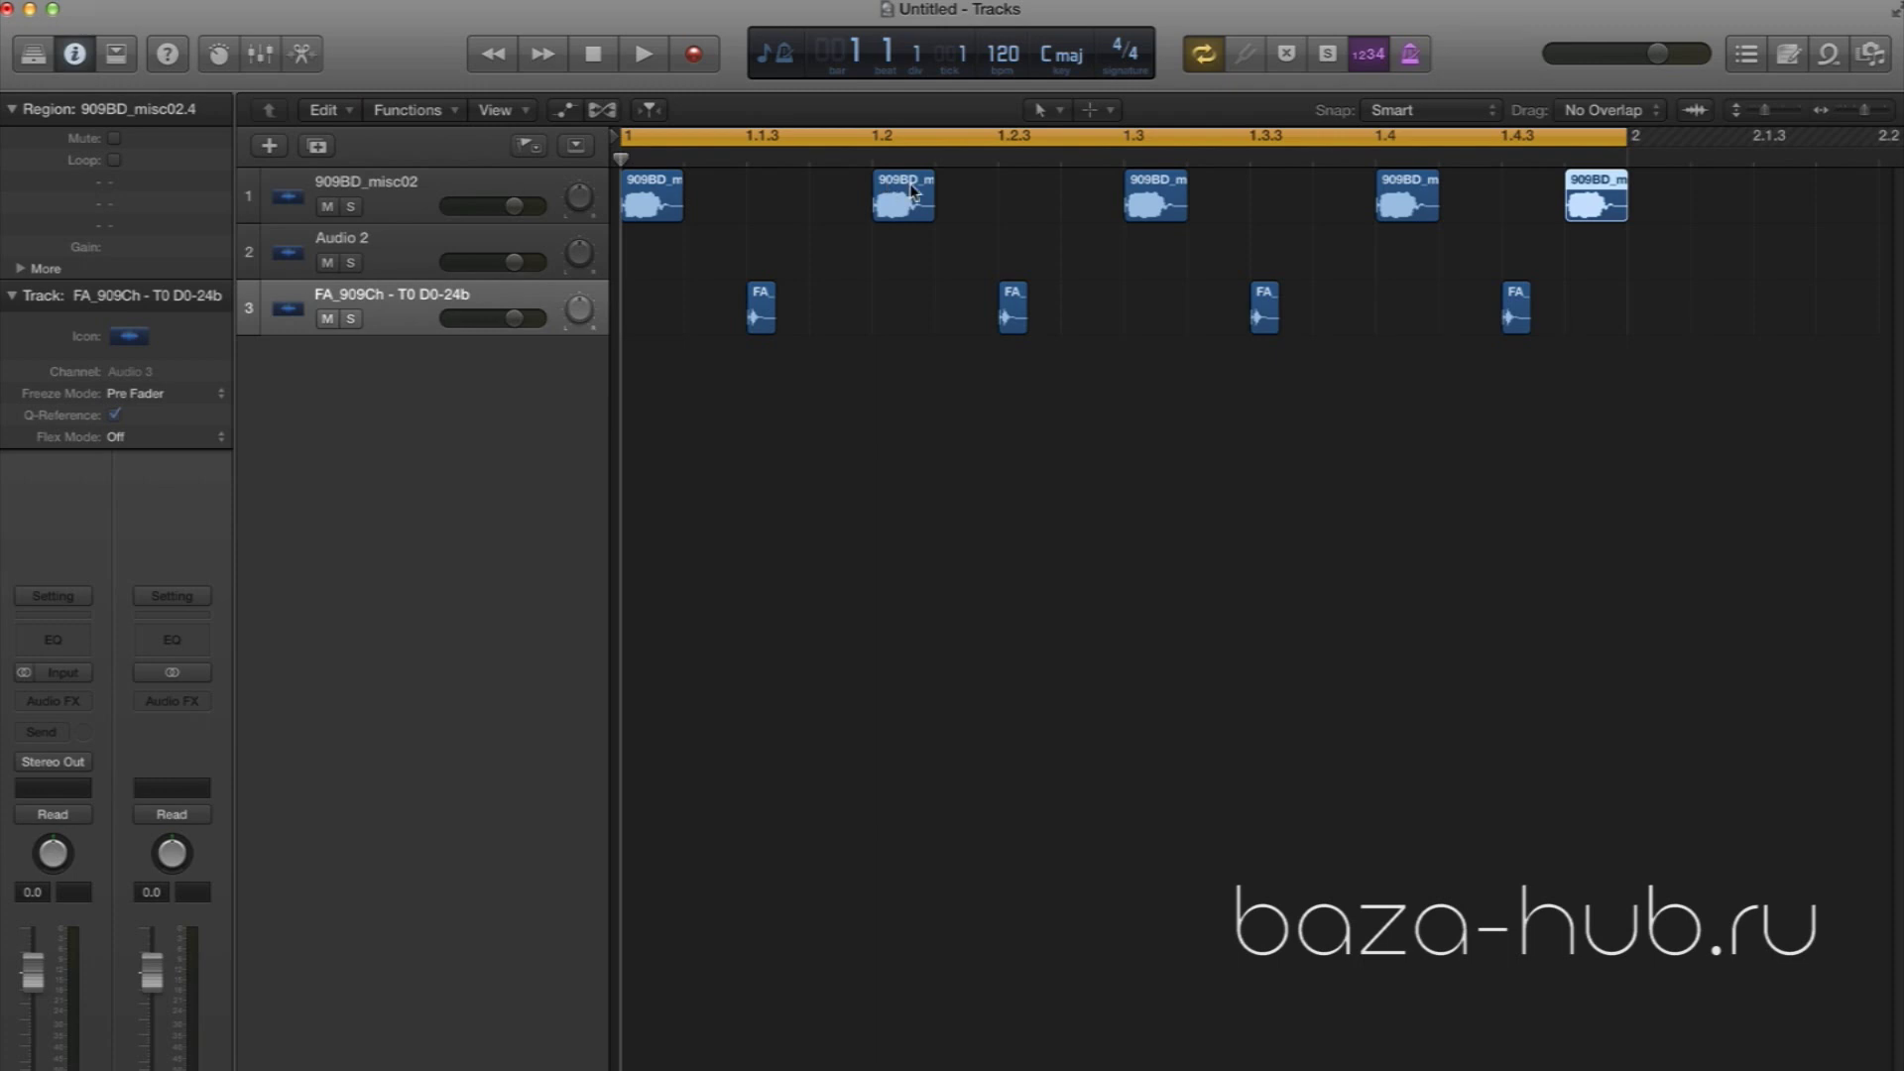
Try extra kick copies on the three sixteenth notes between beats 2 and 3, and delete them
drag(906, 205, 1086, 188)
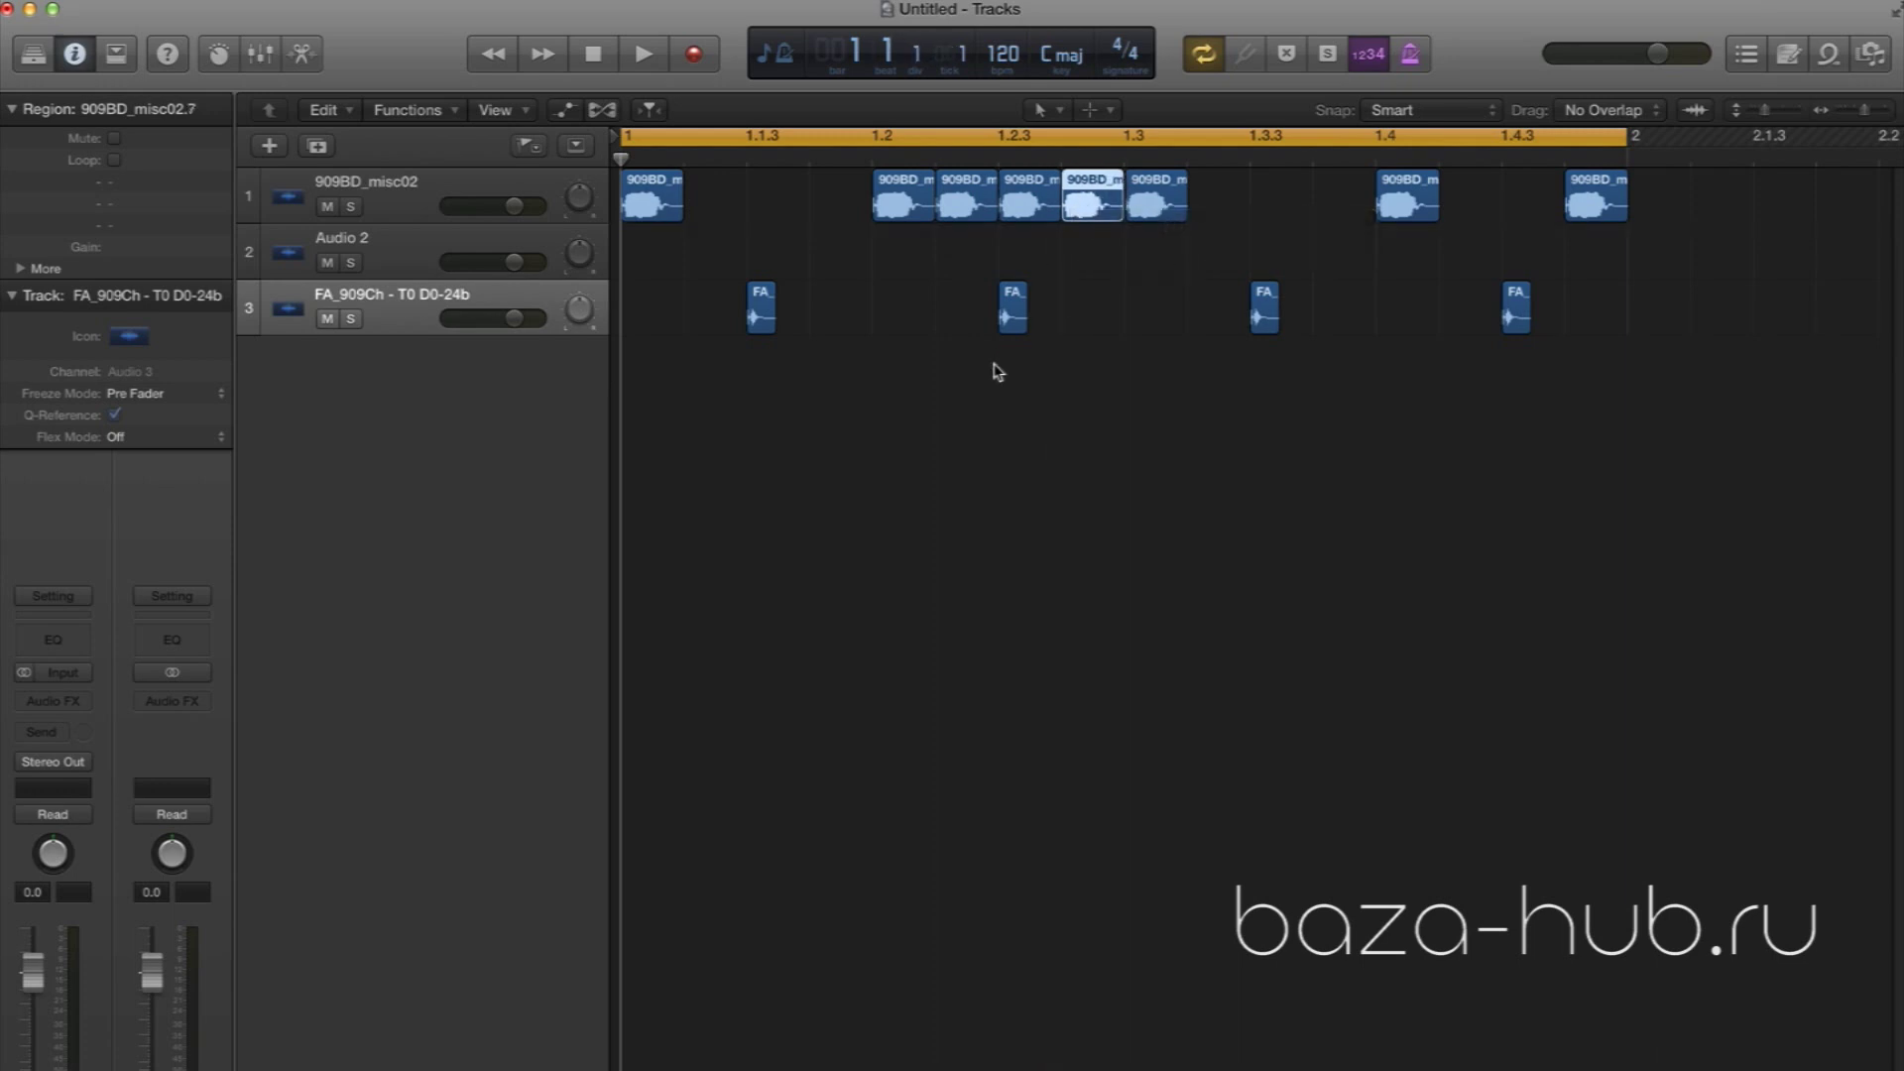
drag(1091, 266, 983, 209)
key(Delete)
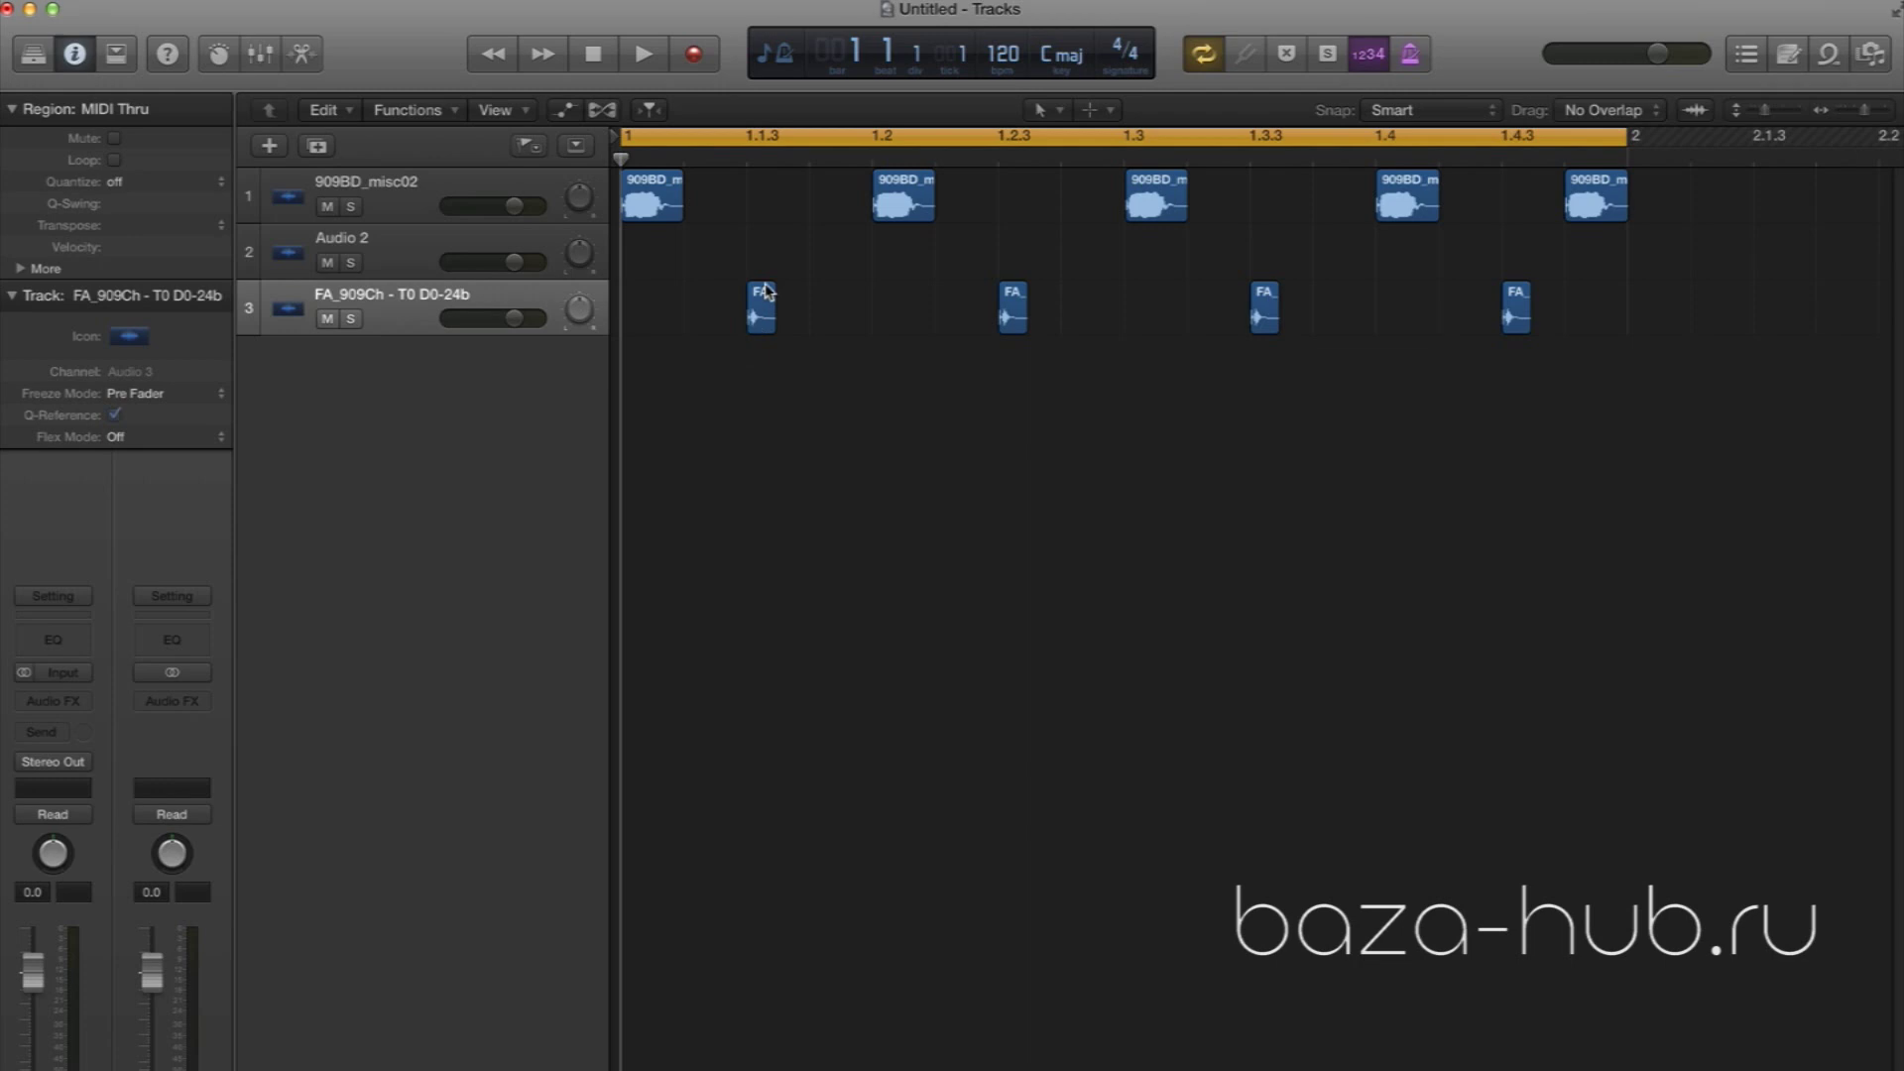
Copy the hi-hat to 1.1.4 on its own track and to 1.2.2, 1.3.4, 1.4.2 and 1.4.4 on the Audio 2 track
drag(763, 318, 826, 317)
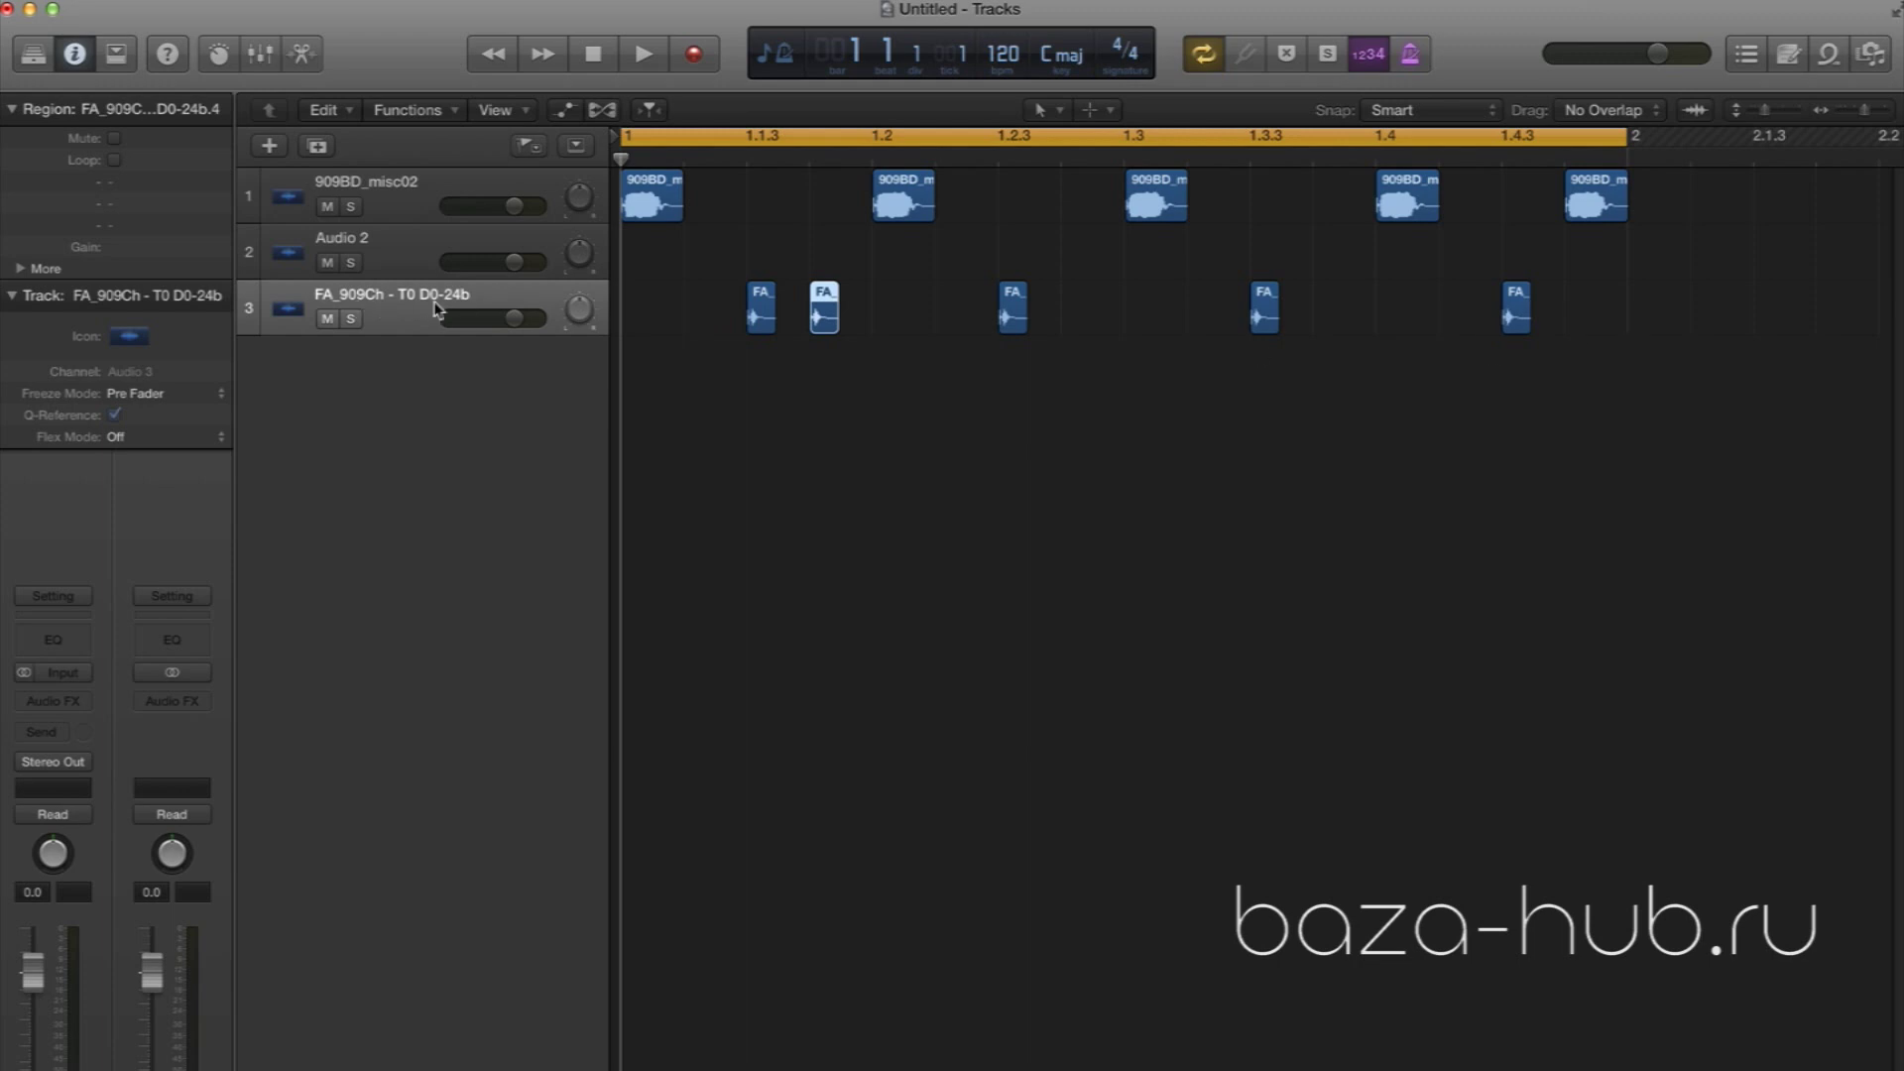
drag(1014, 309, 955, 256)
drag(1265, 311, 1329, 260)
drag(1517, 317, 1454, 263)
drag(1517, 316, 1581, 253)
key(super+z)
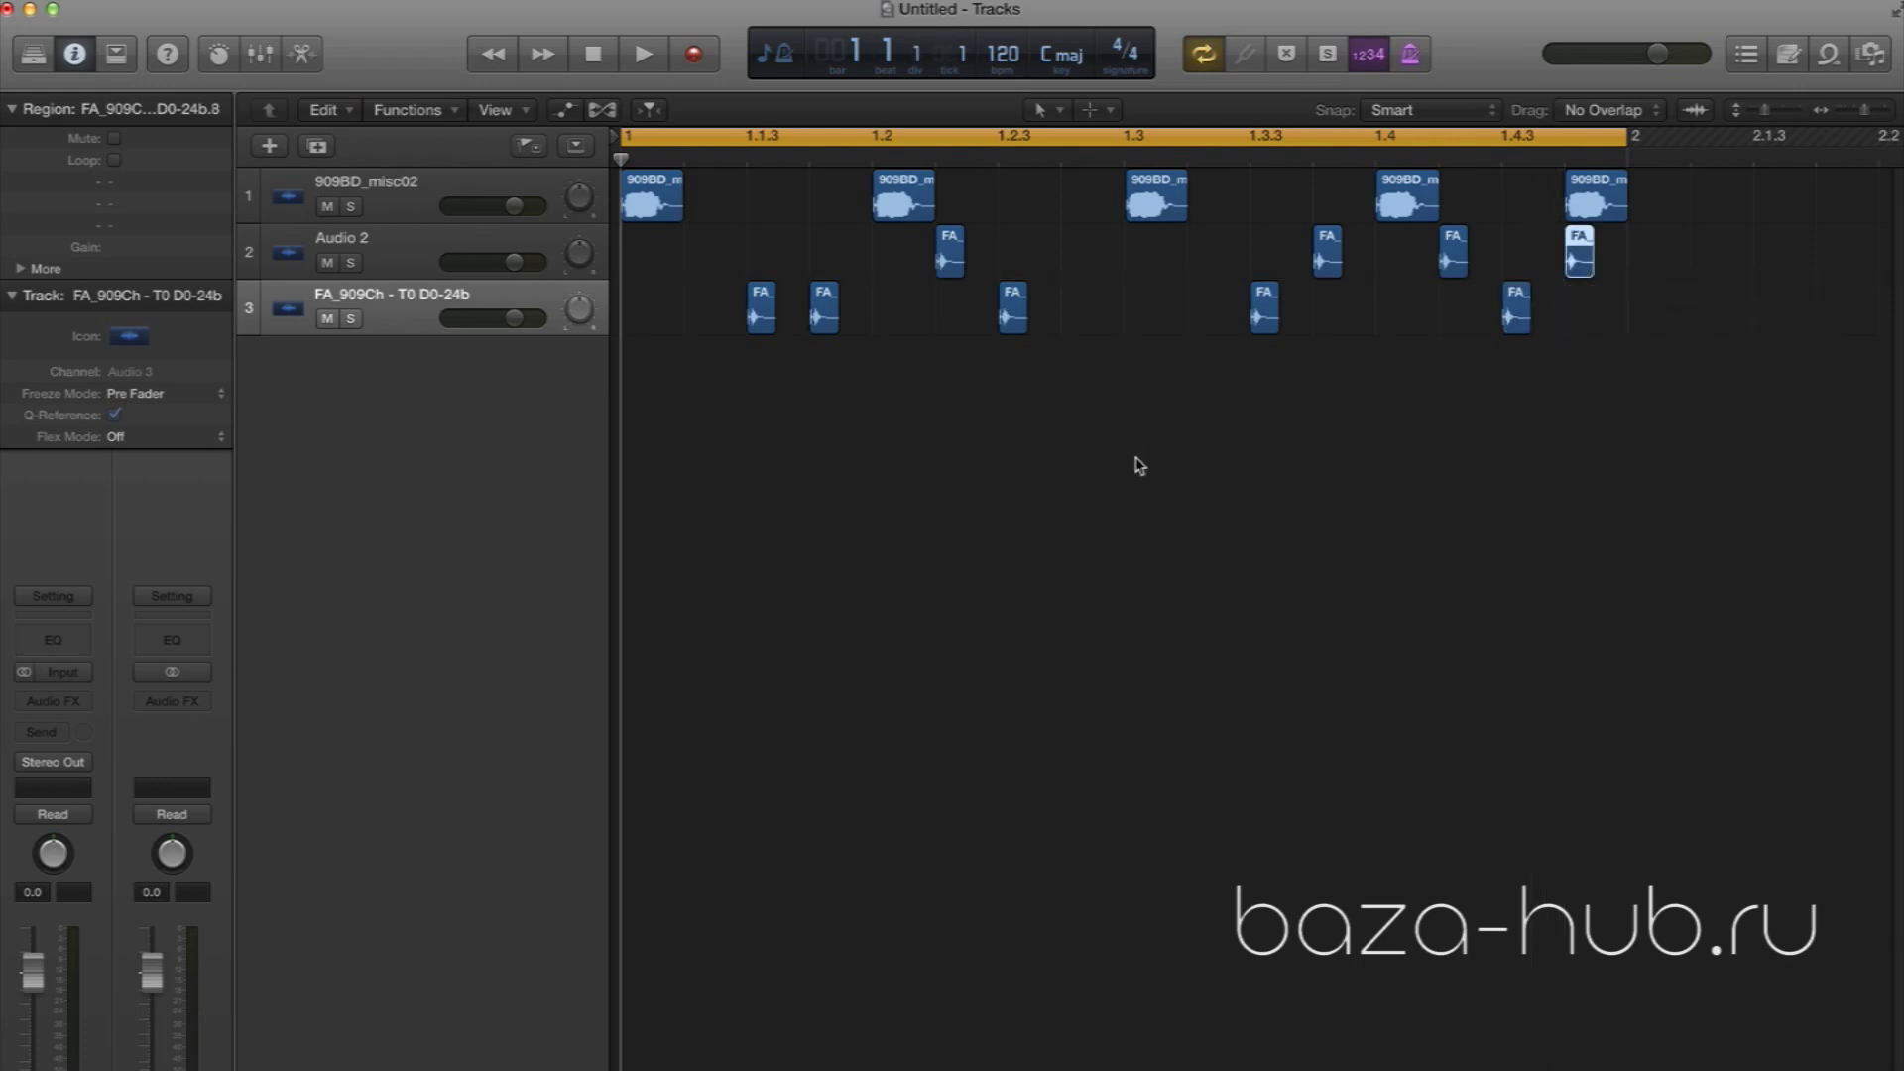
Play back the one-bar drum loop, stop it and clear the region selection
key(space)
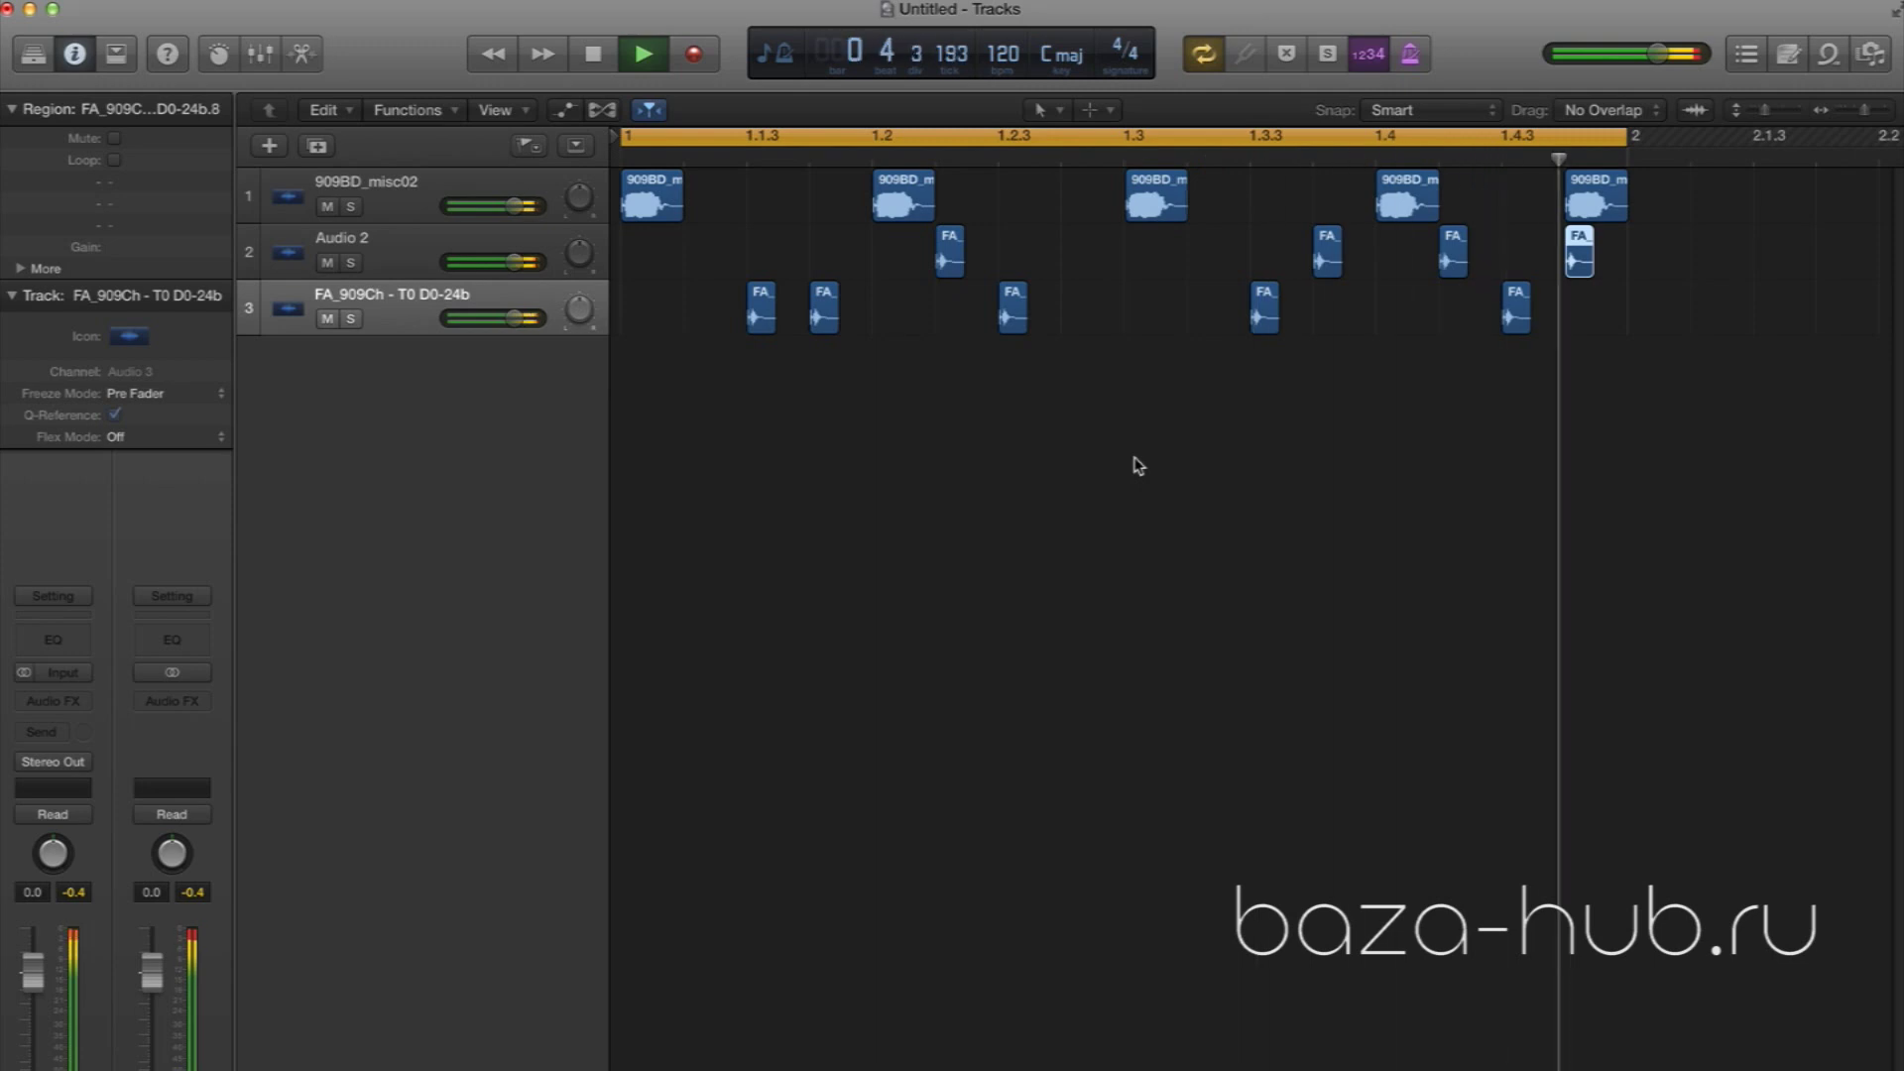
key(space)
click(585, 342)
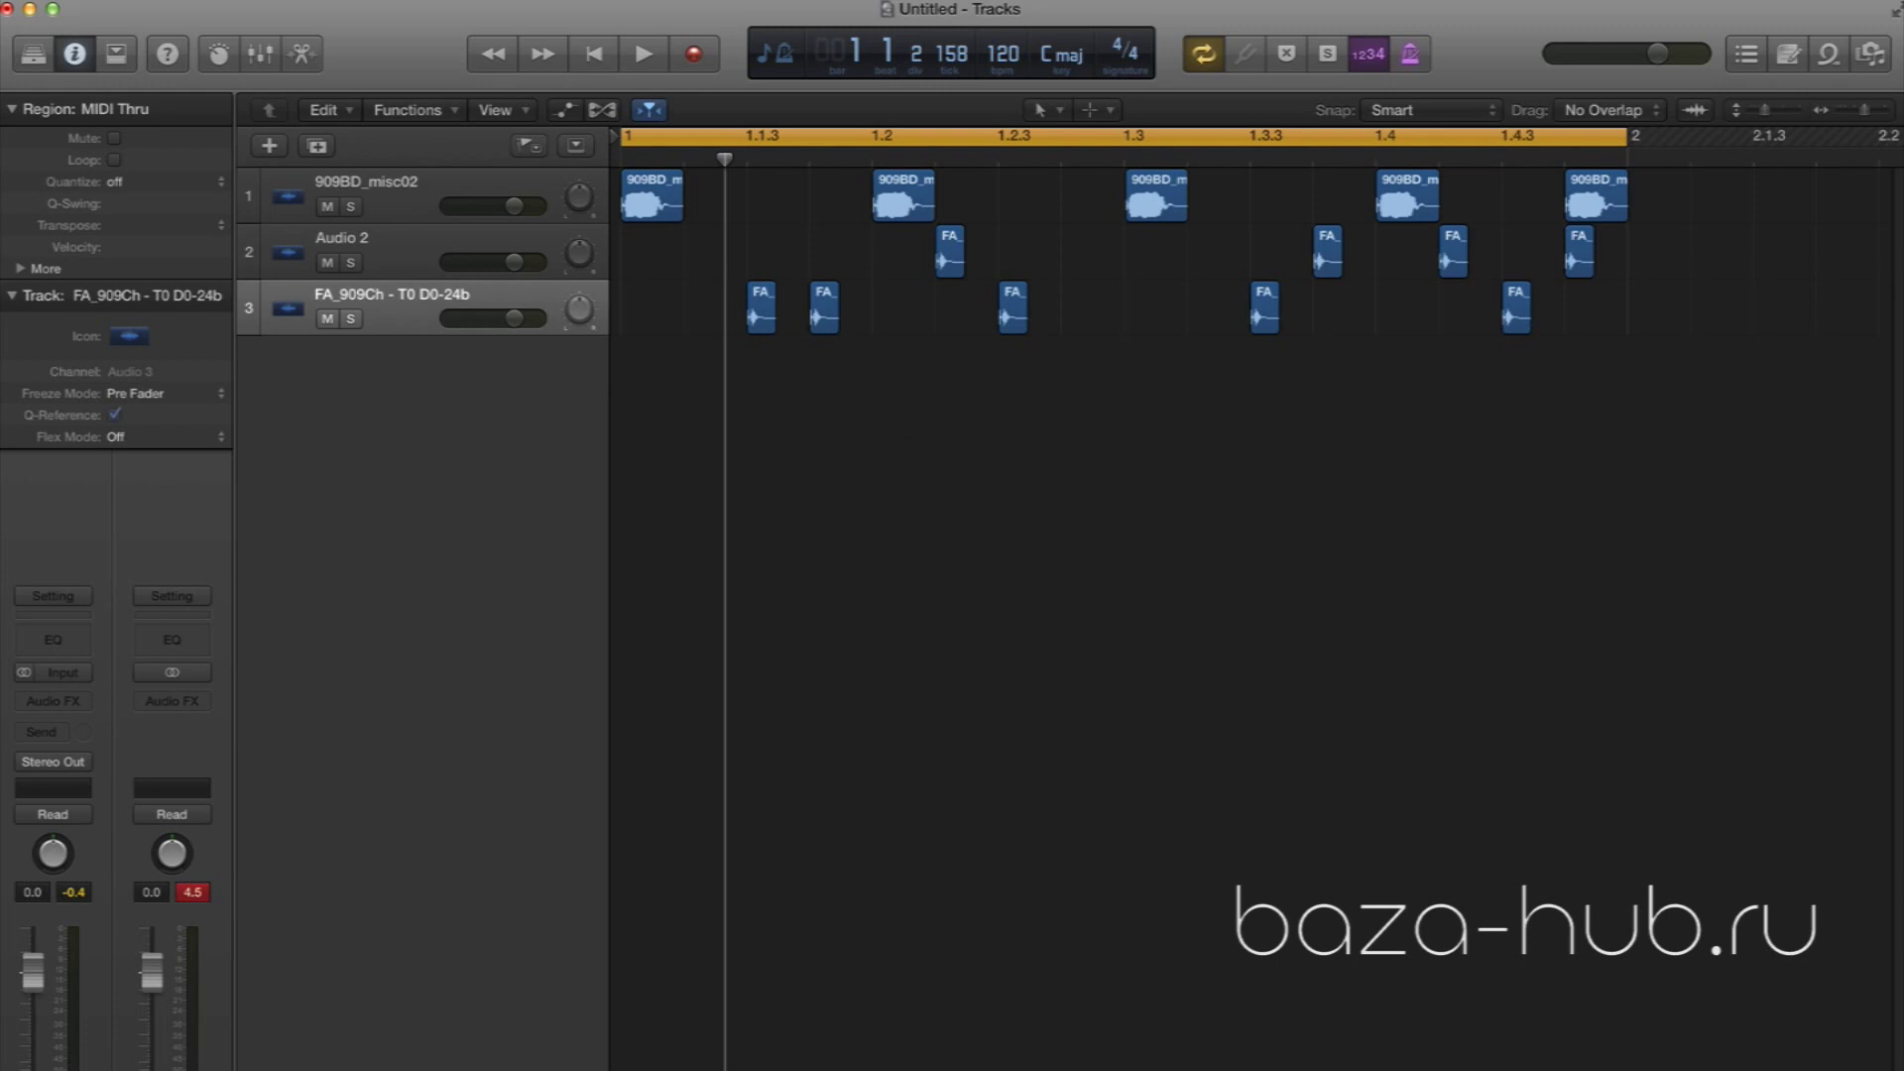
Add the James_Brown_Funky_Drummer_loop file from the SAMPLES LIBRARY folder at bar 1 on a new fourth track, and clear the selection
click(634, 1069)
drag(1148, 539, 913, 566)
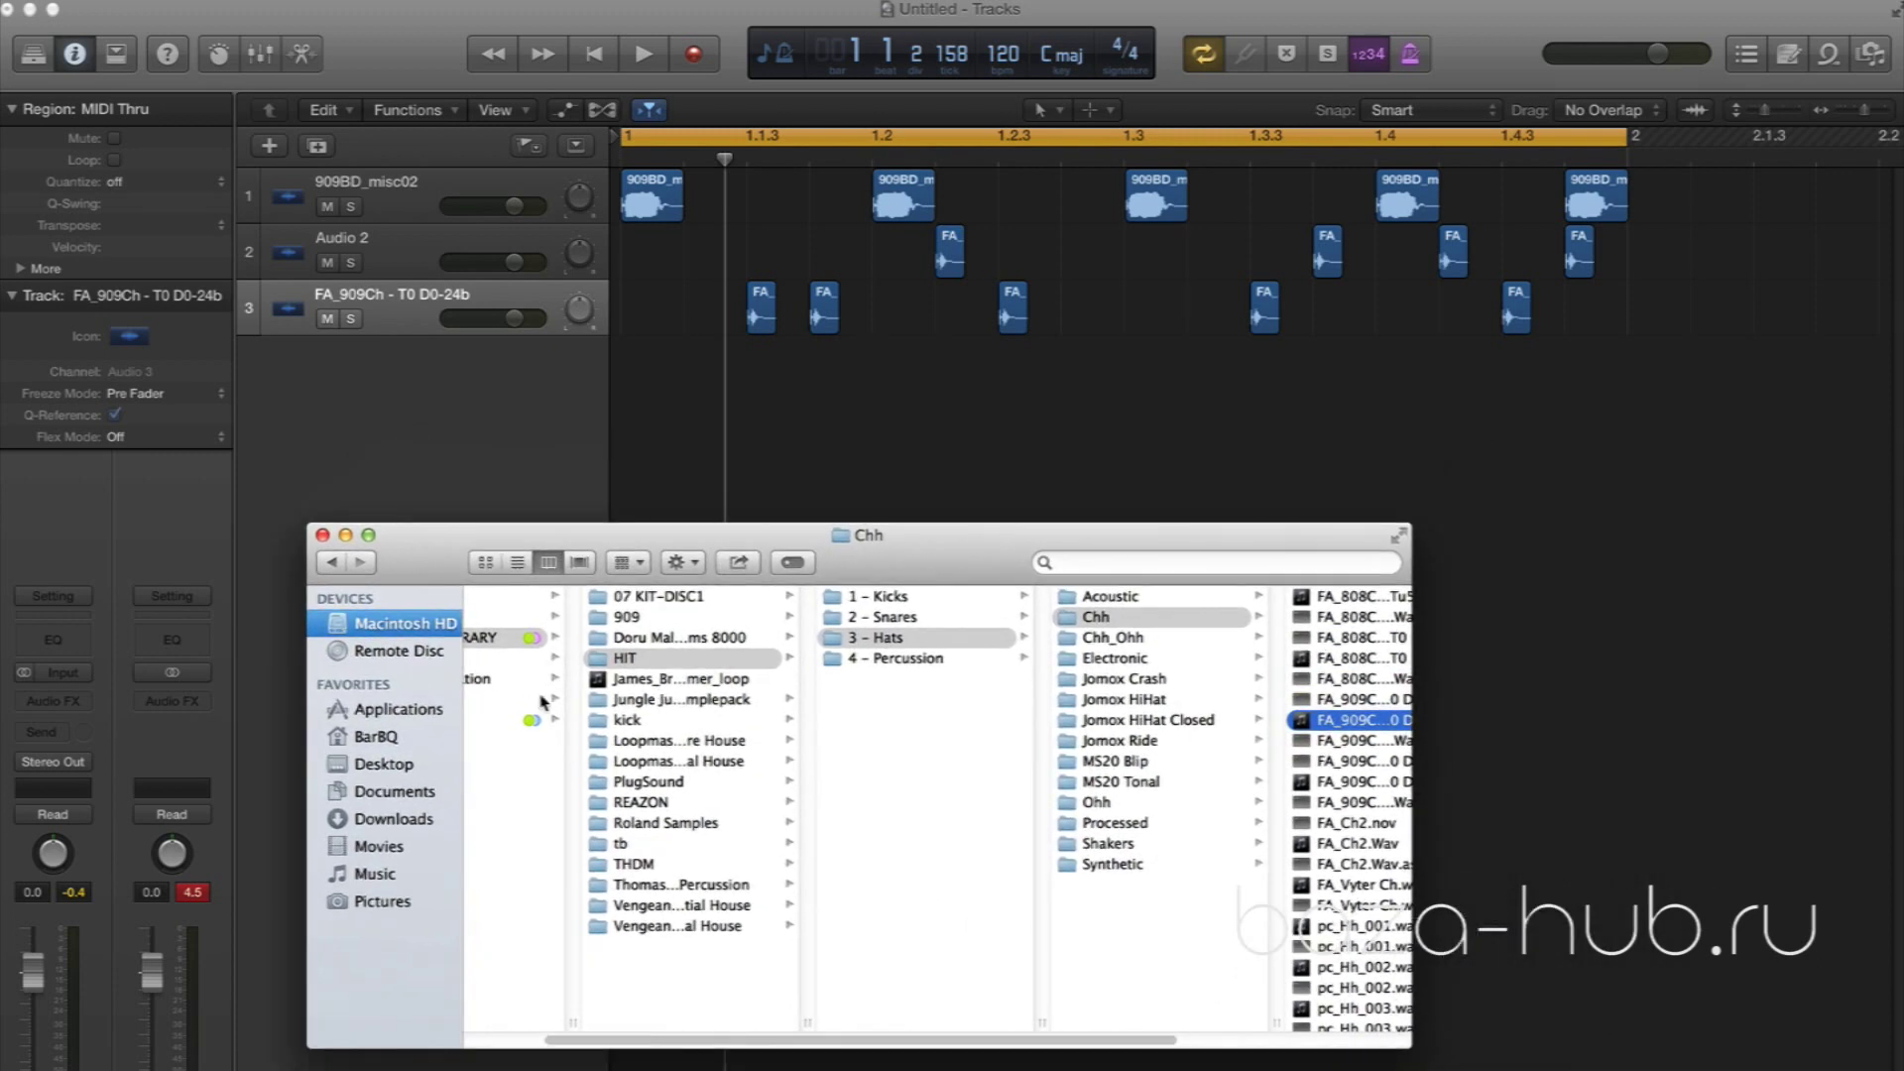
click(674, 681)
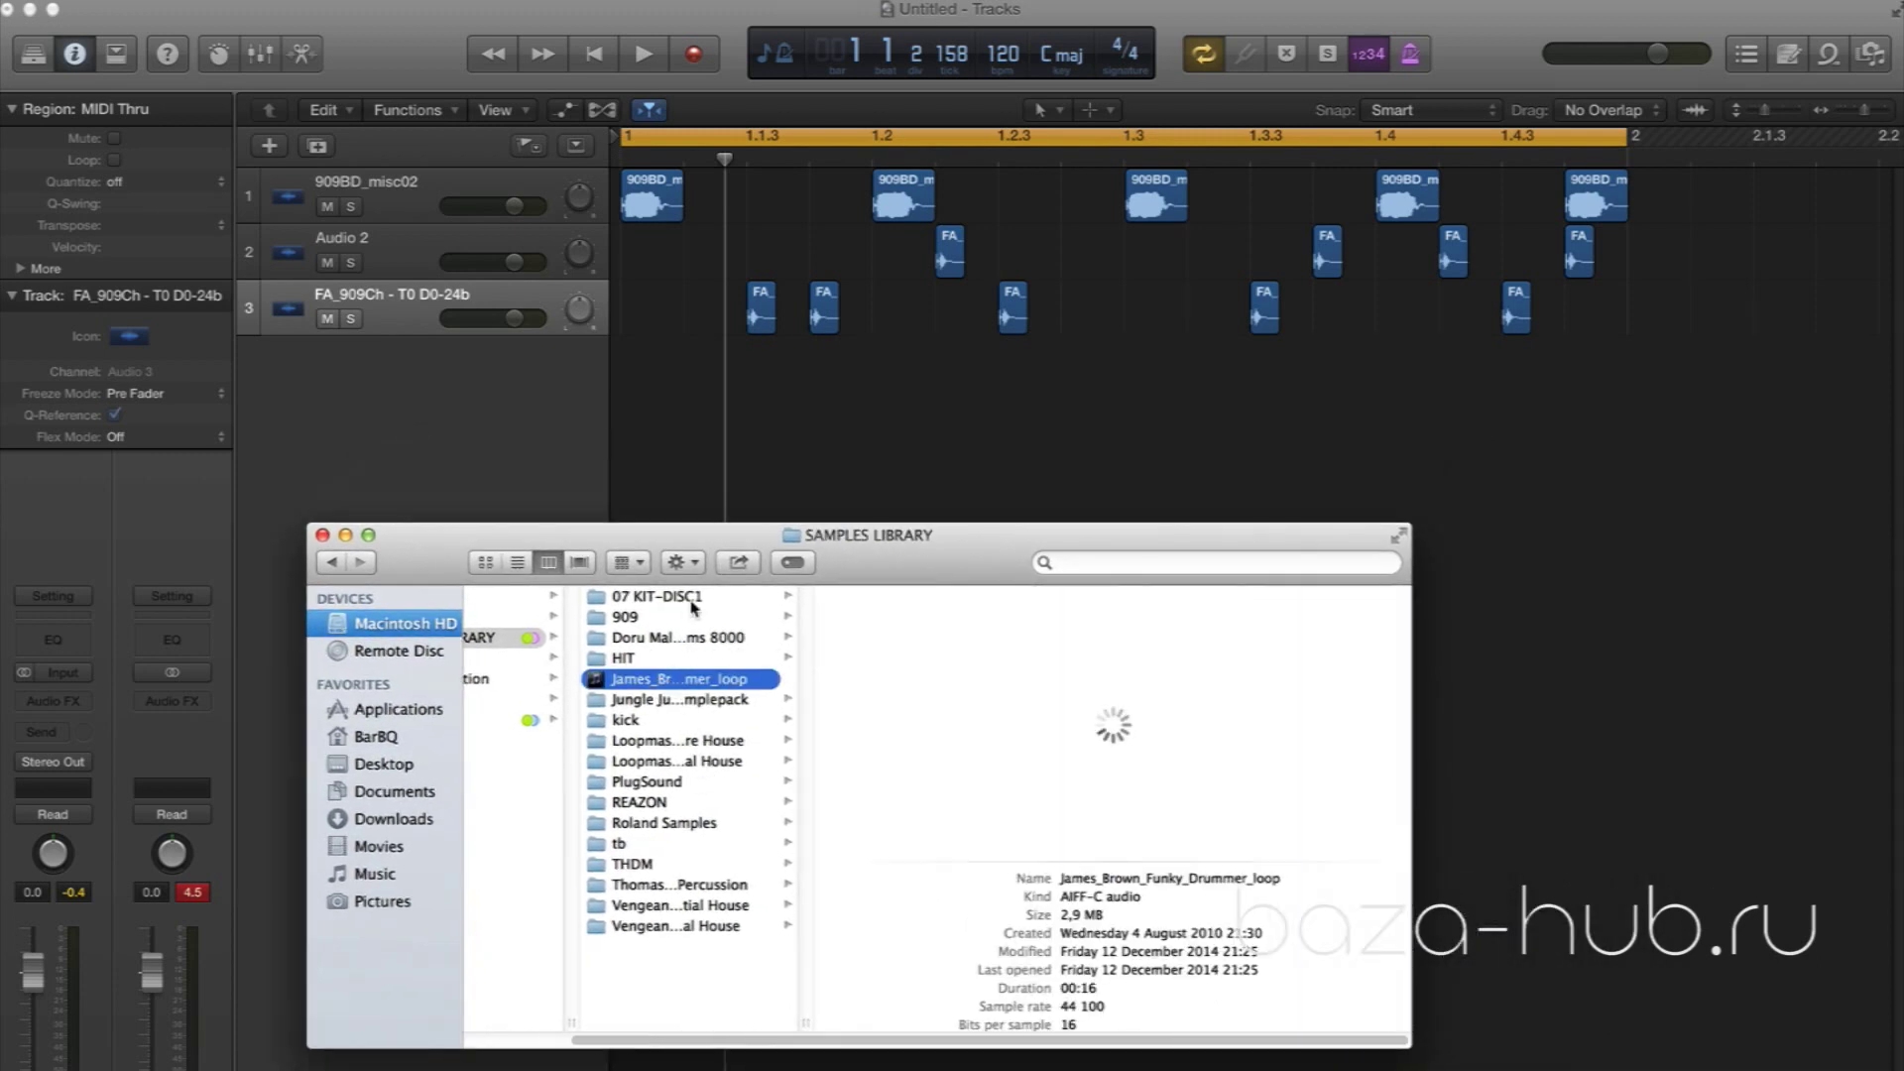
drag(863, 575, 870, 668)
drag(671, 769, 667, 466)
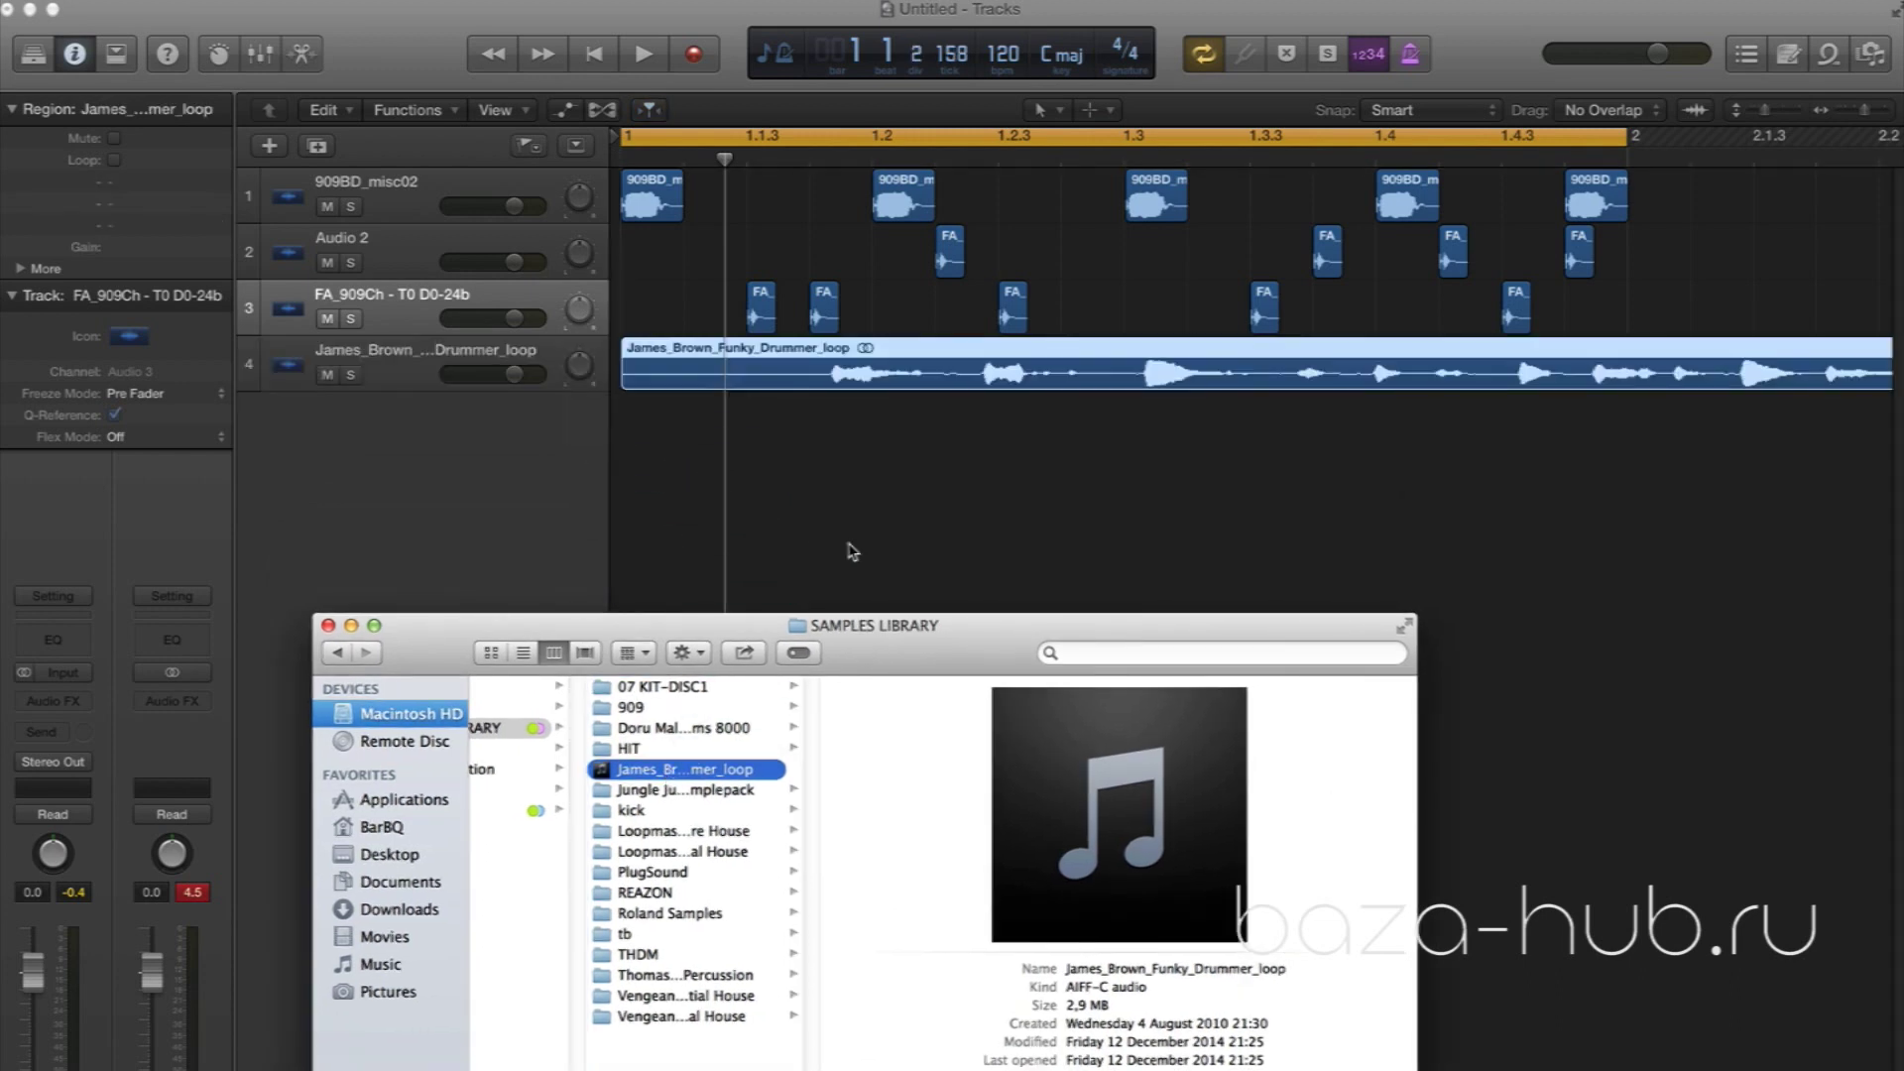
click(851, 553)
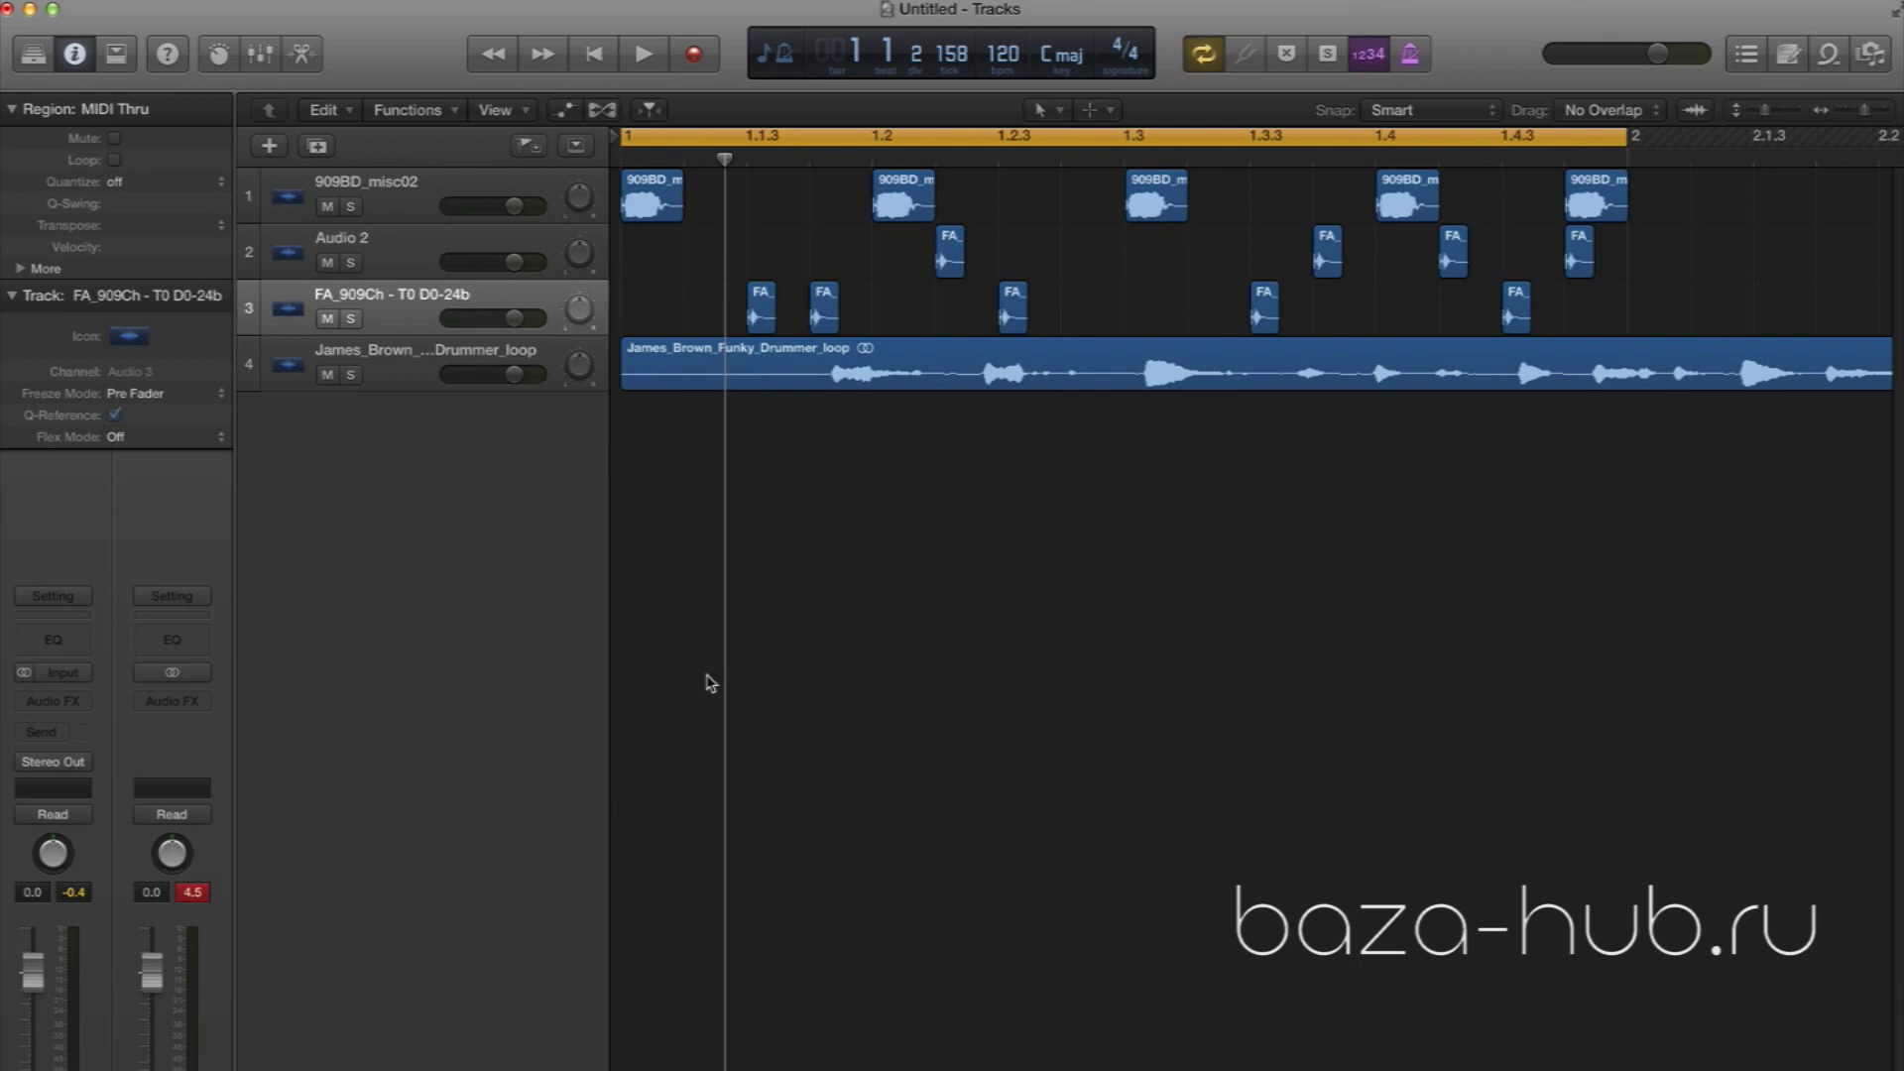
Solo the James Brown drummer loop track and play it through to its end with cycle mode off
click(351, 375)
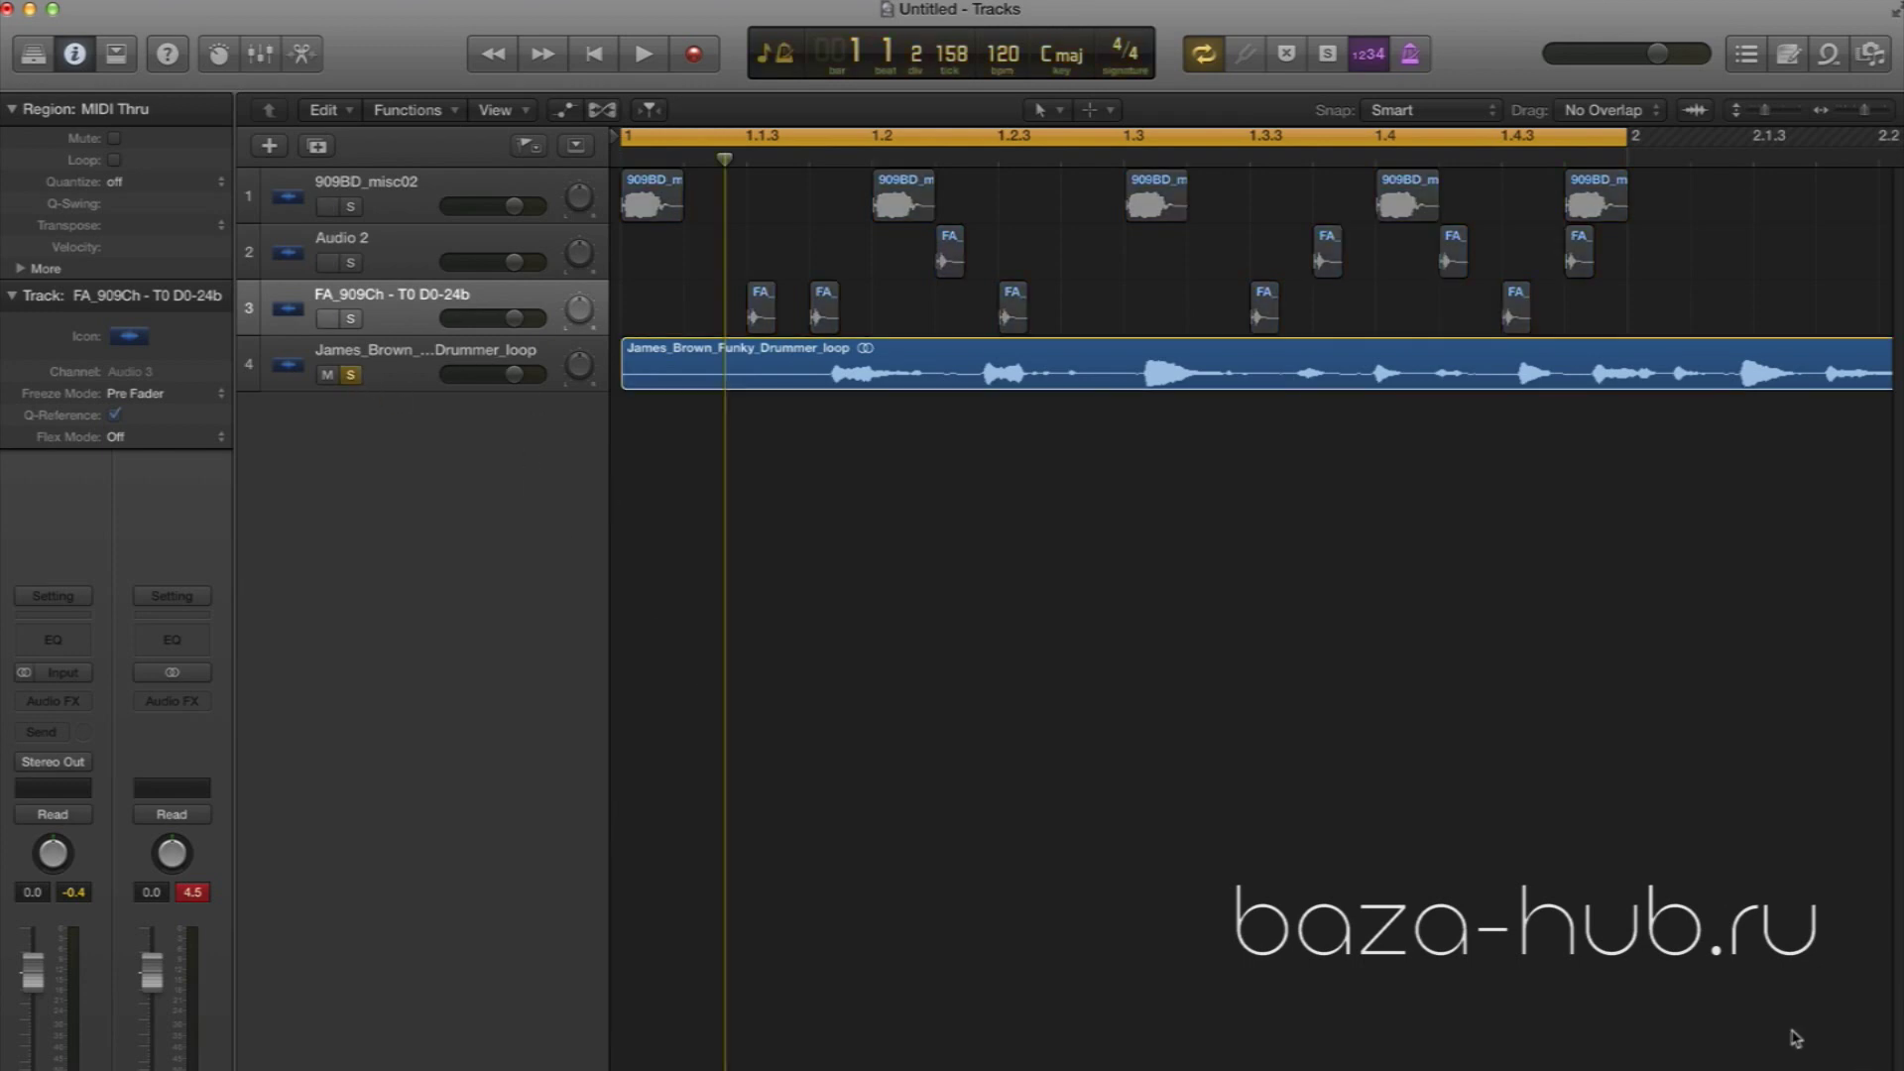
drag(1864, 110, 1860, 111)
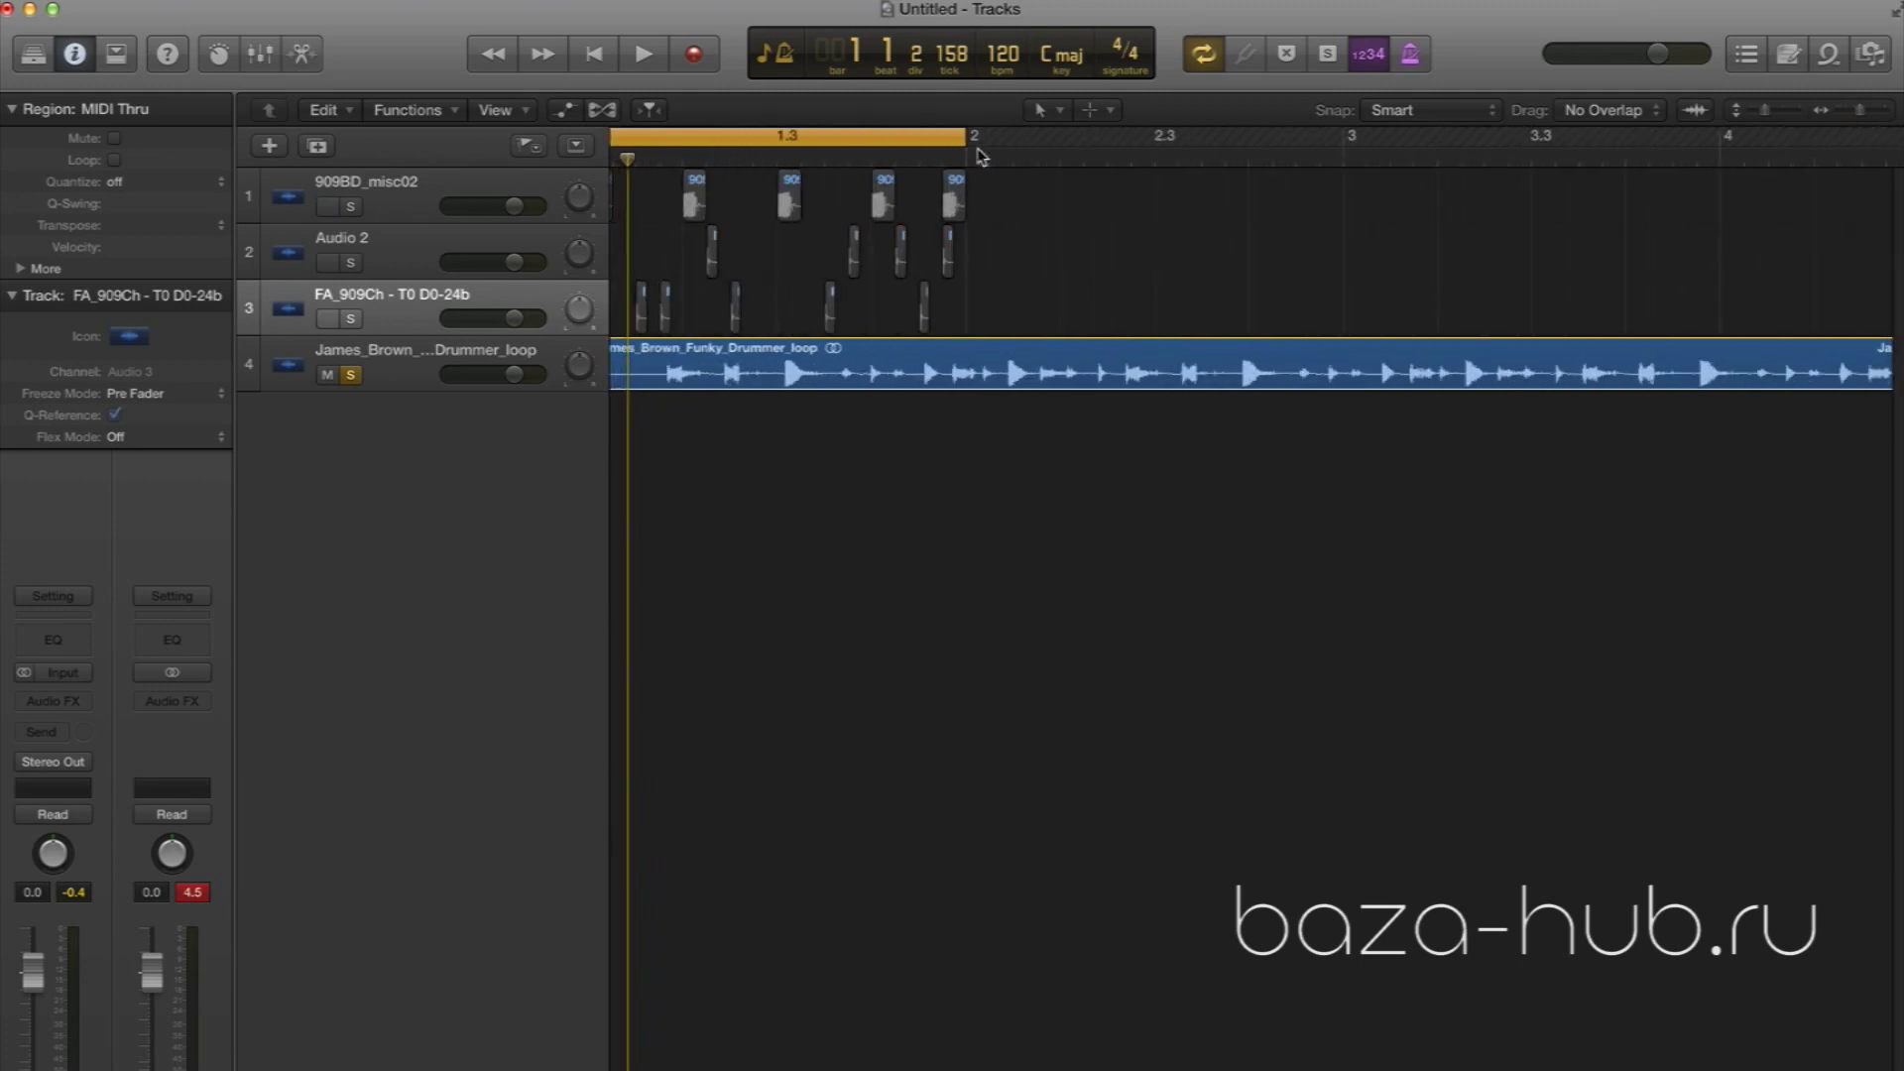
click(940, 142)
click(649, 109)
key(space)
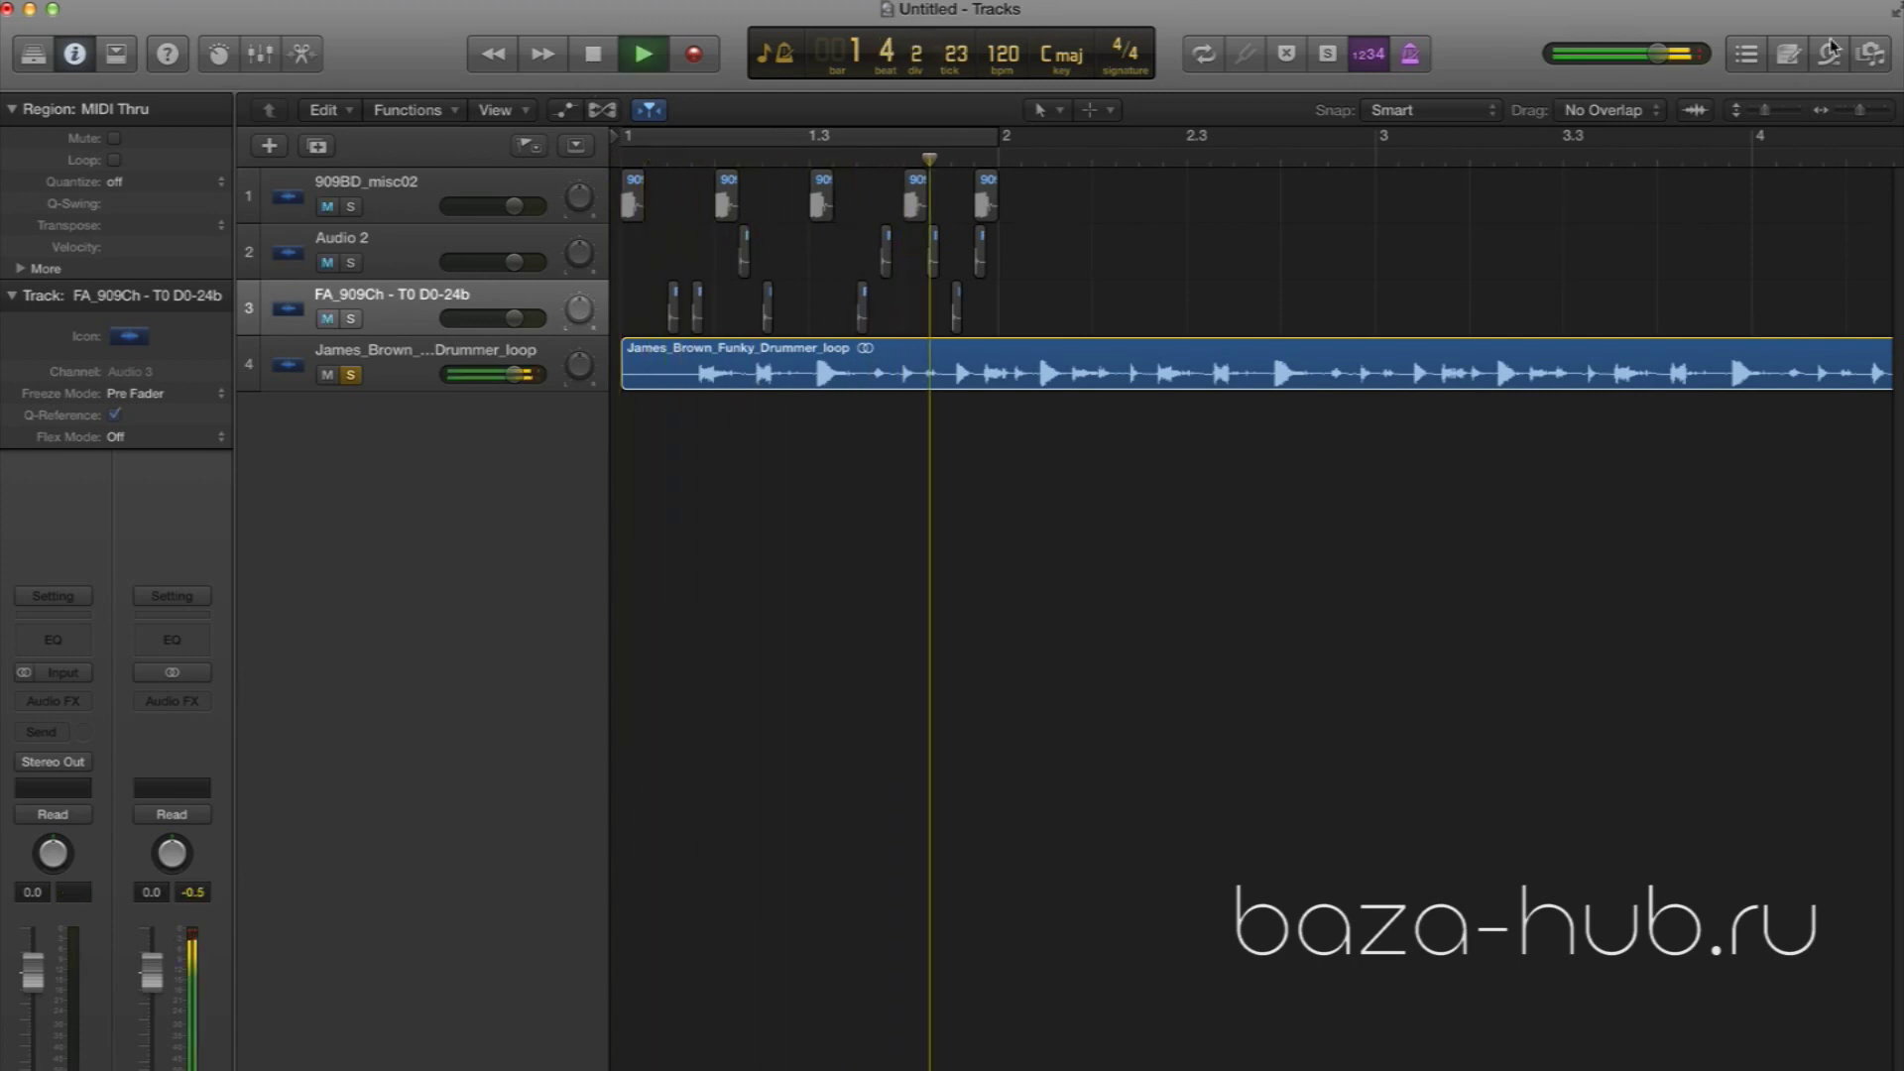
drag(1861, 111, 1851, 115)
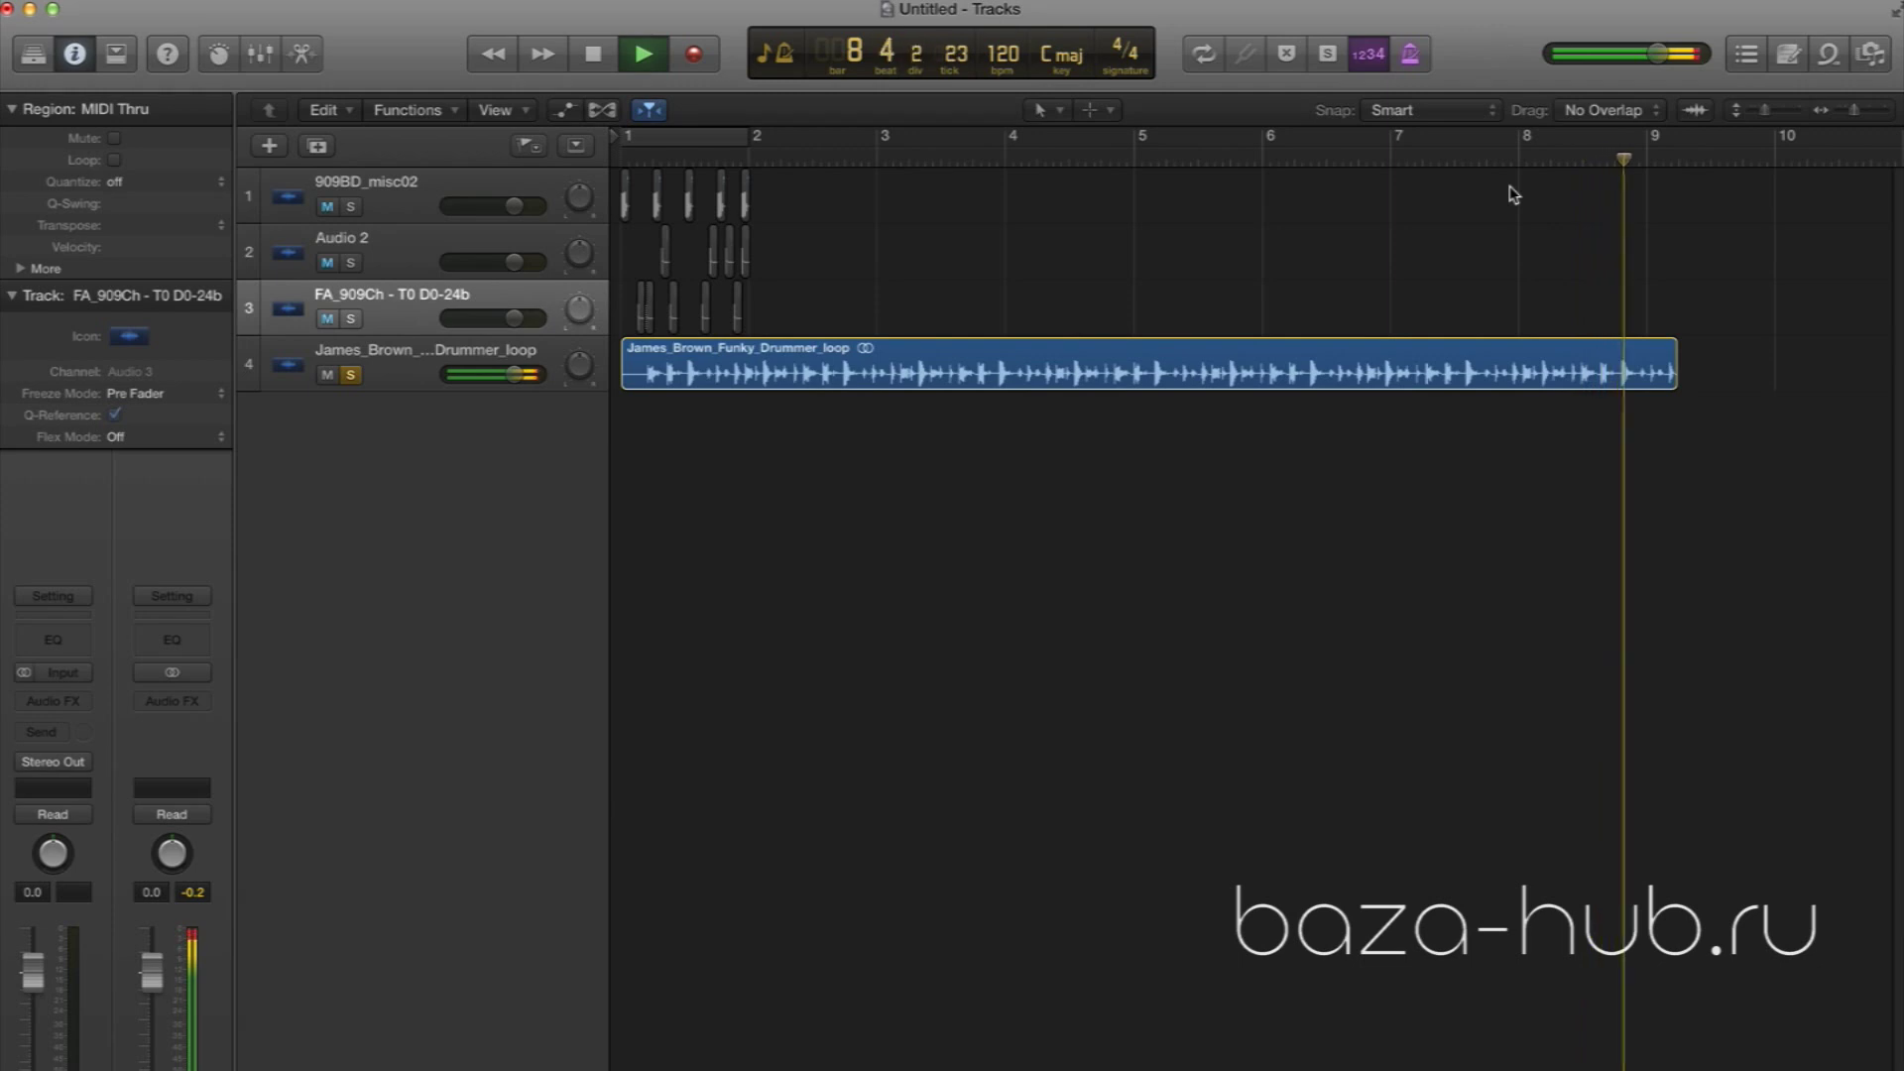
key(space)
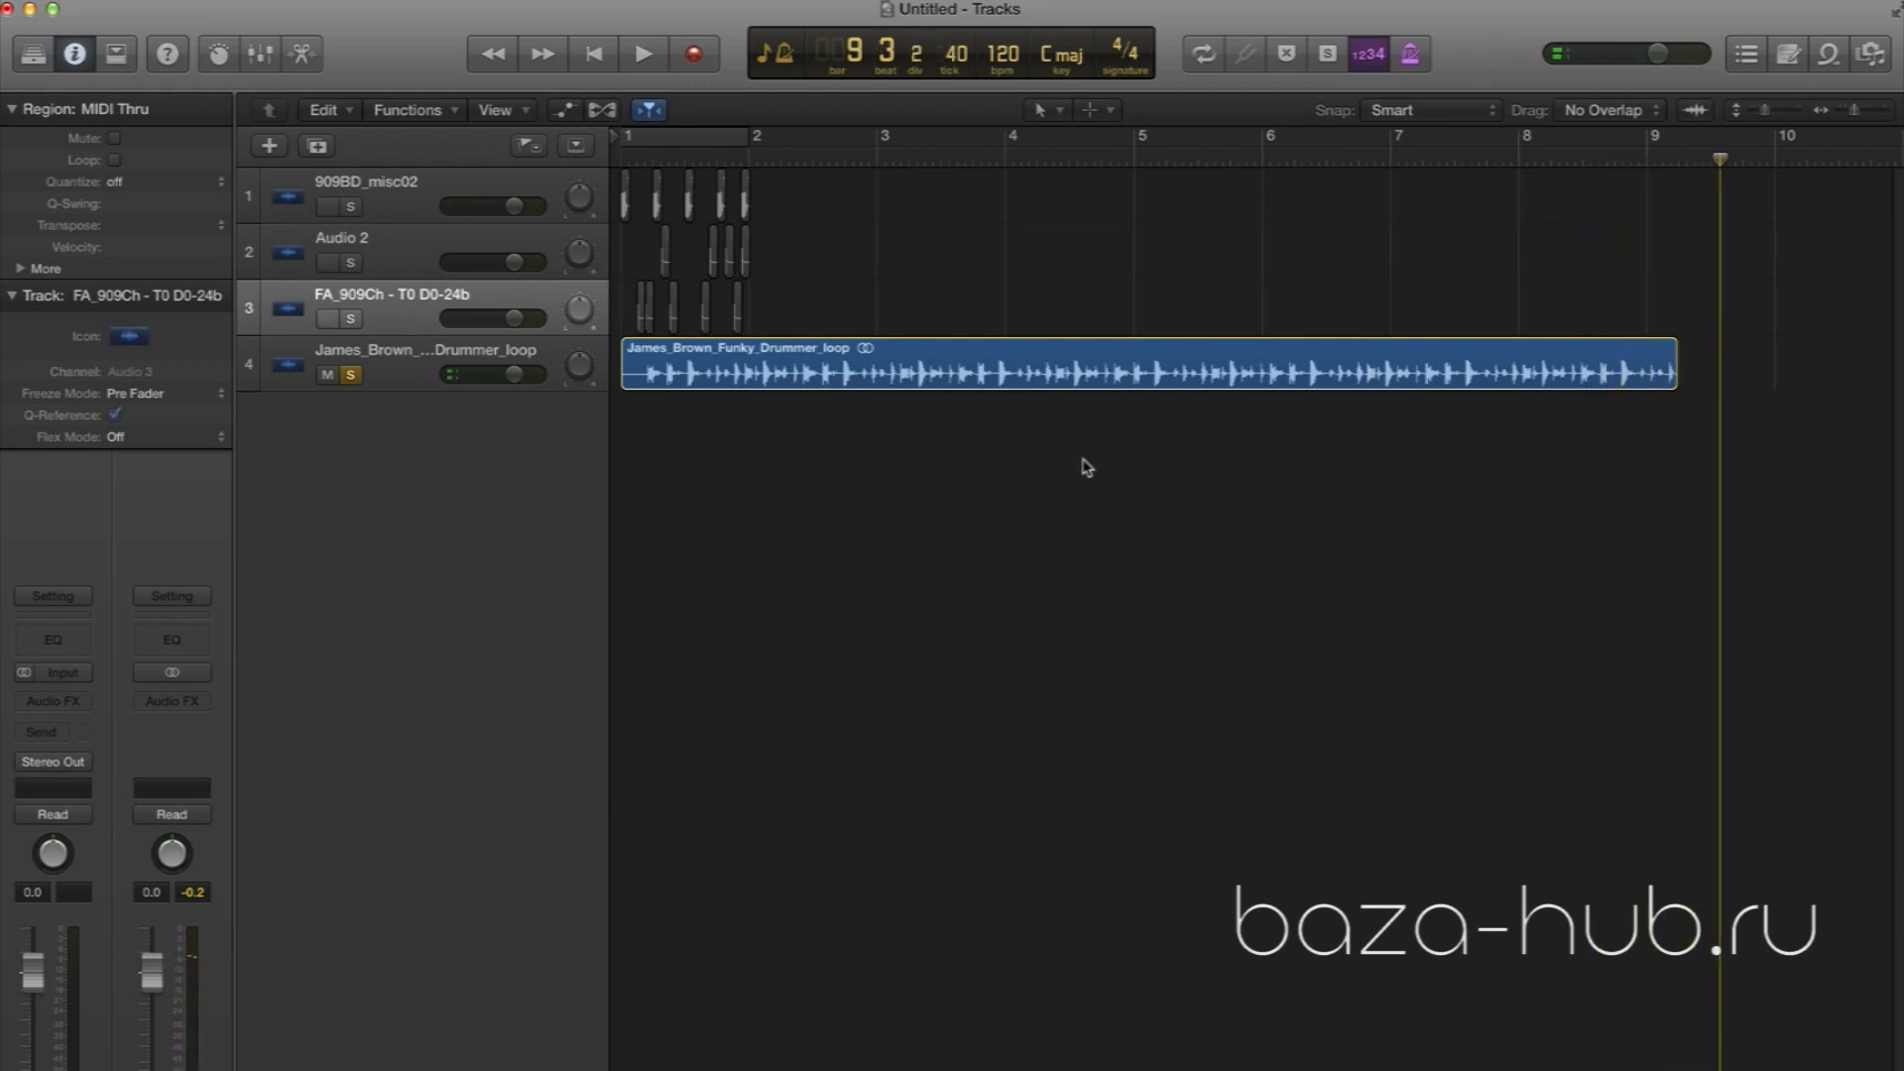
Split the drummer loop region with the Scissors tool right before its first audible hit
drag(1854, 111, 1858, 110)
scroll(1112, 743, left, 10)
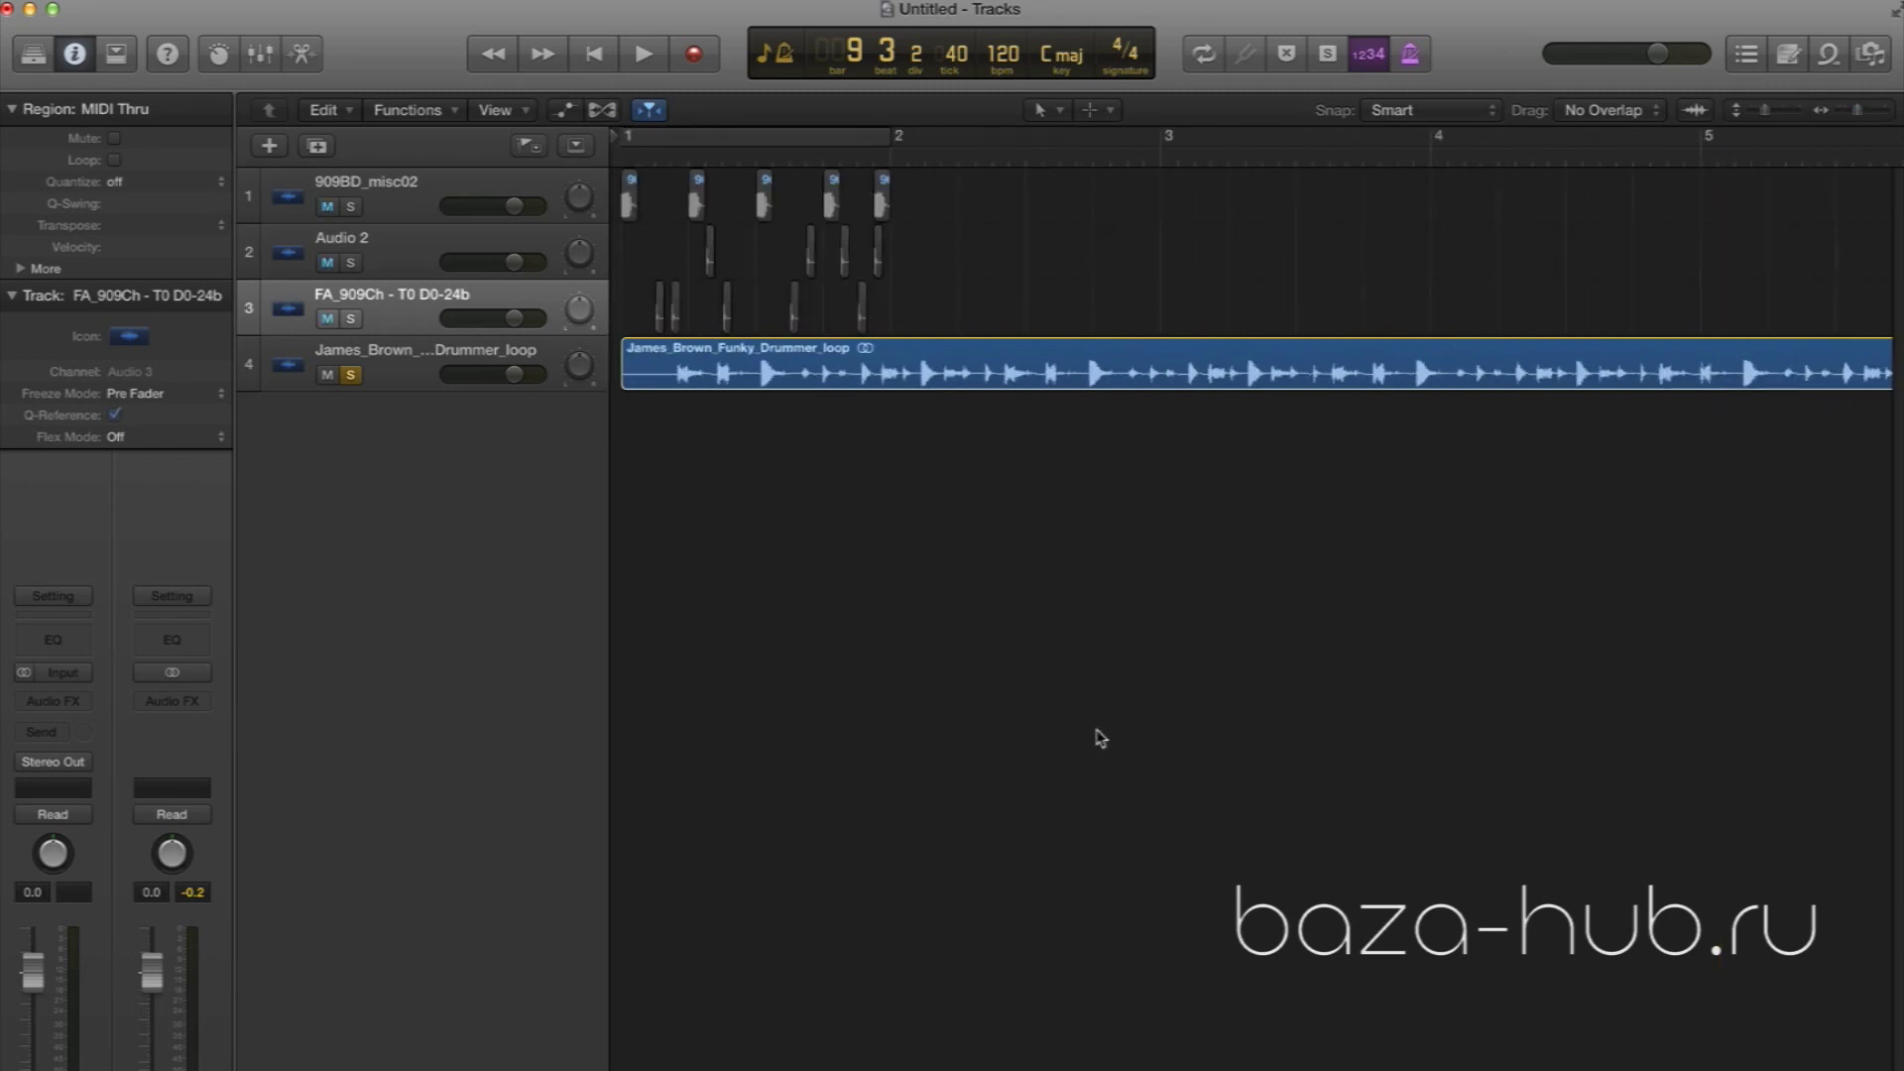
drag(1860, 115, 1871, 115)
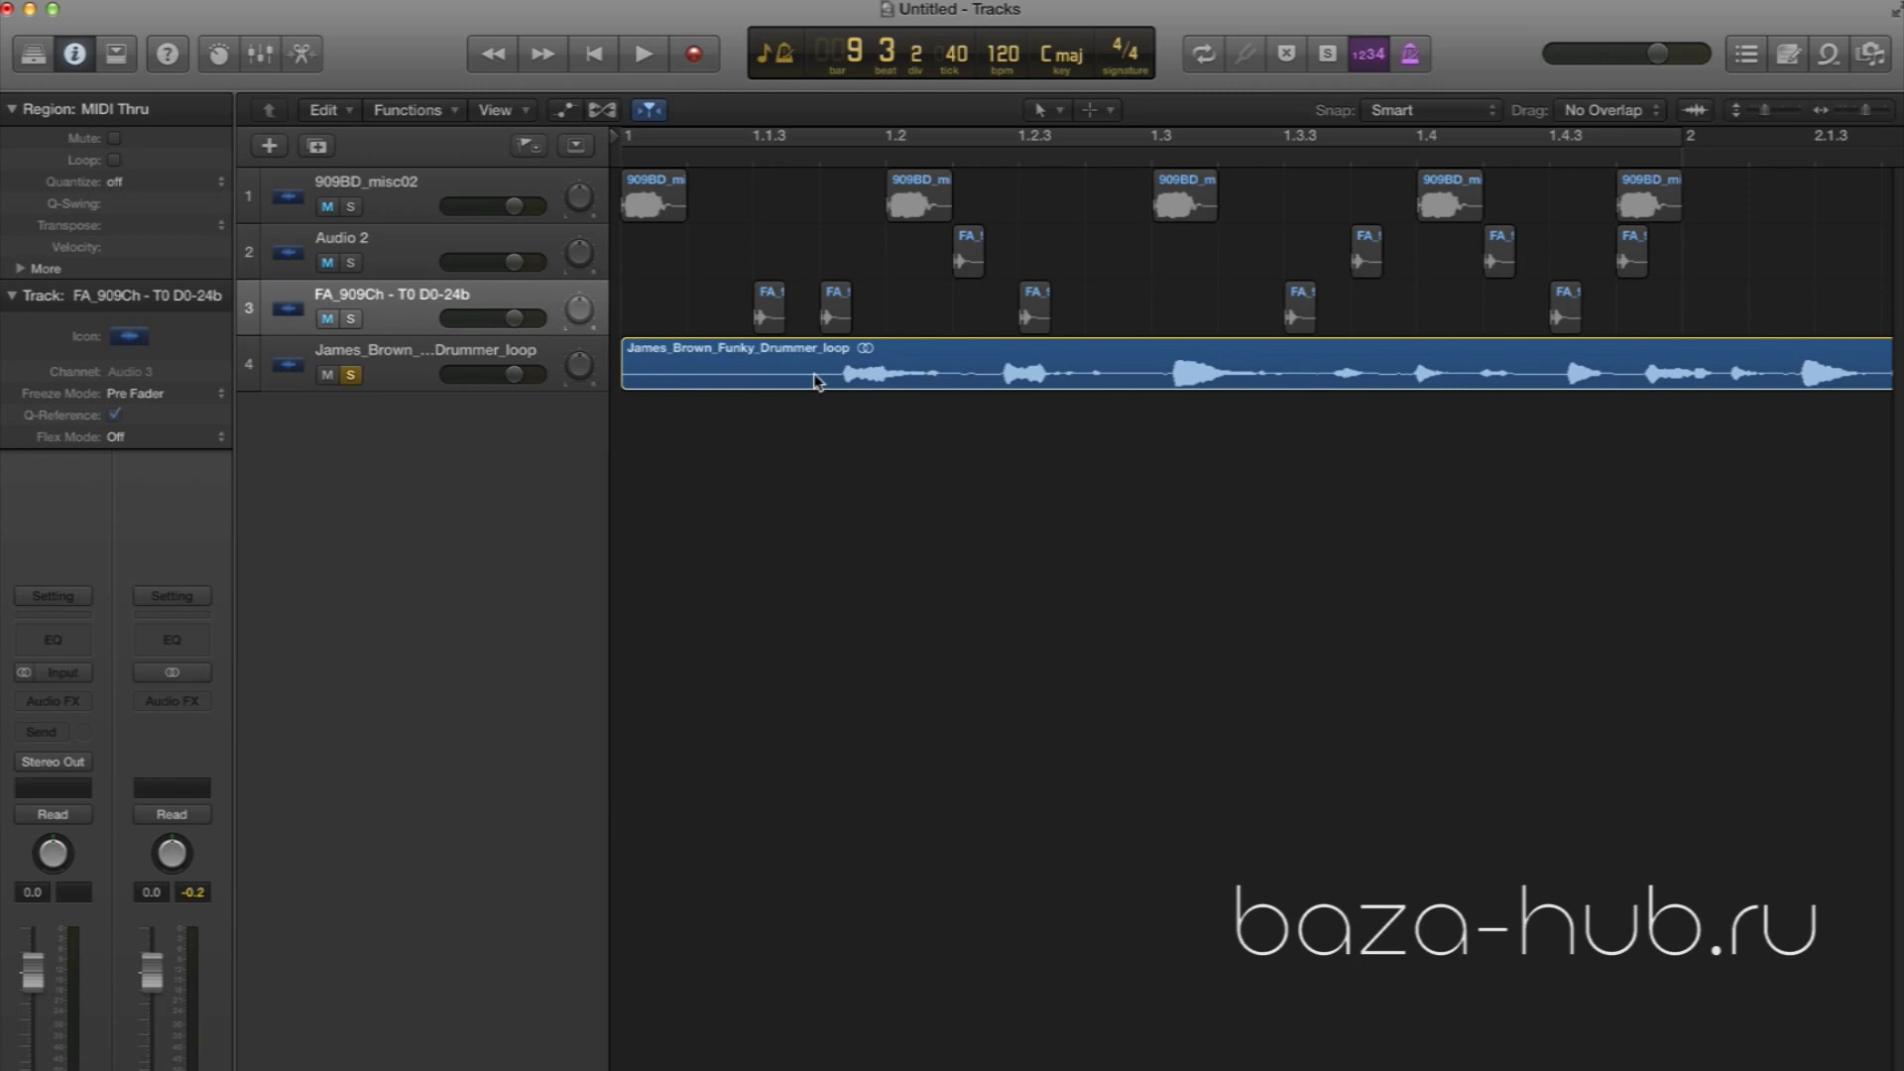
drag(1770, 115, 1874, 114)
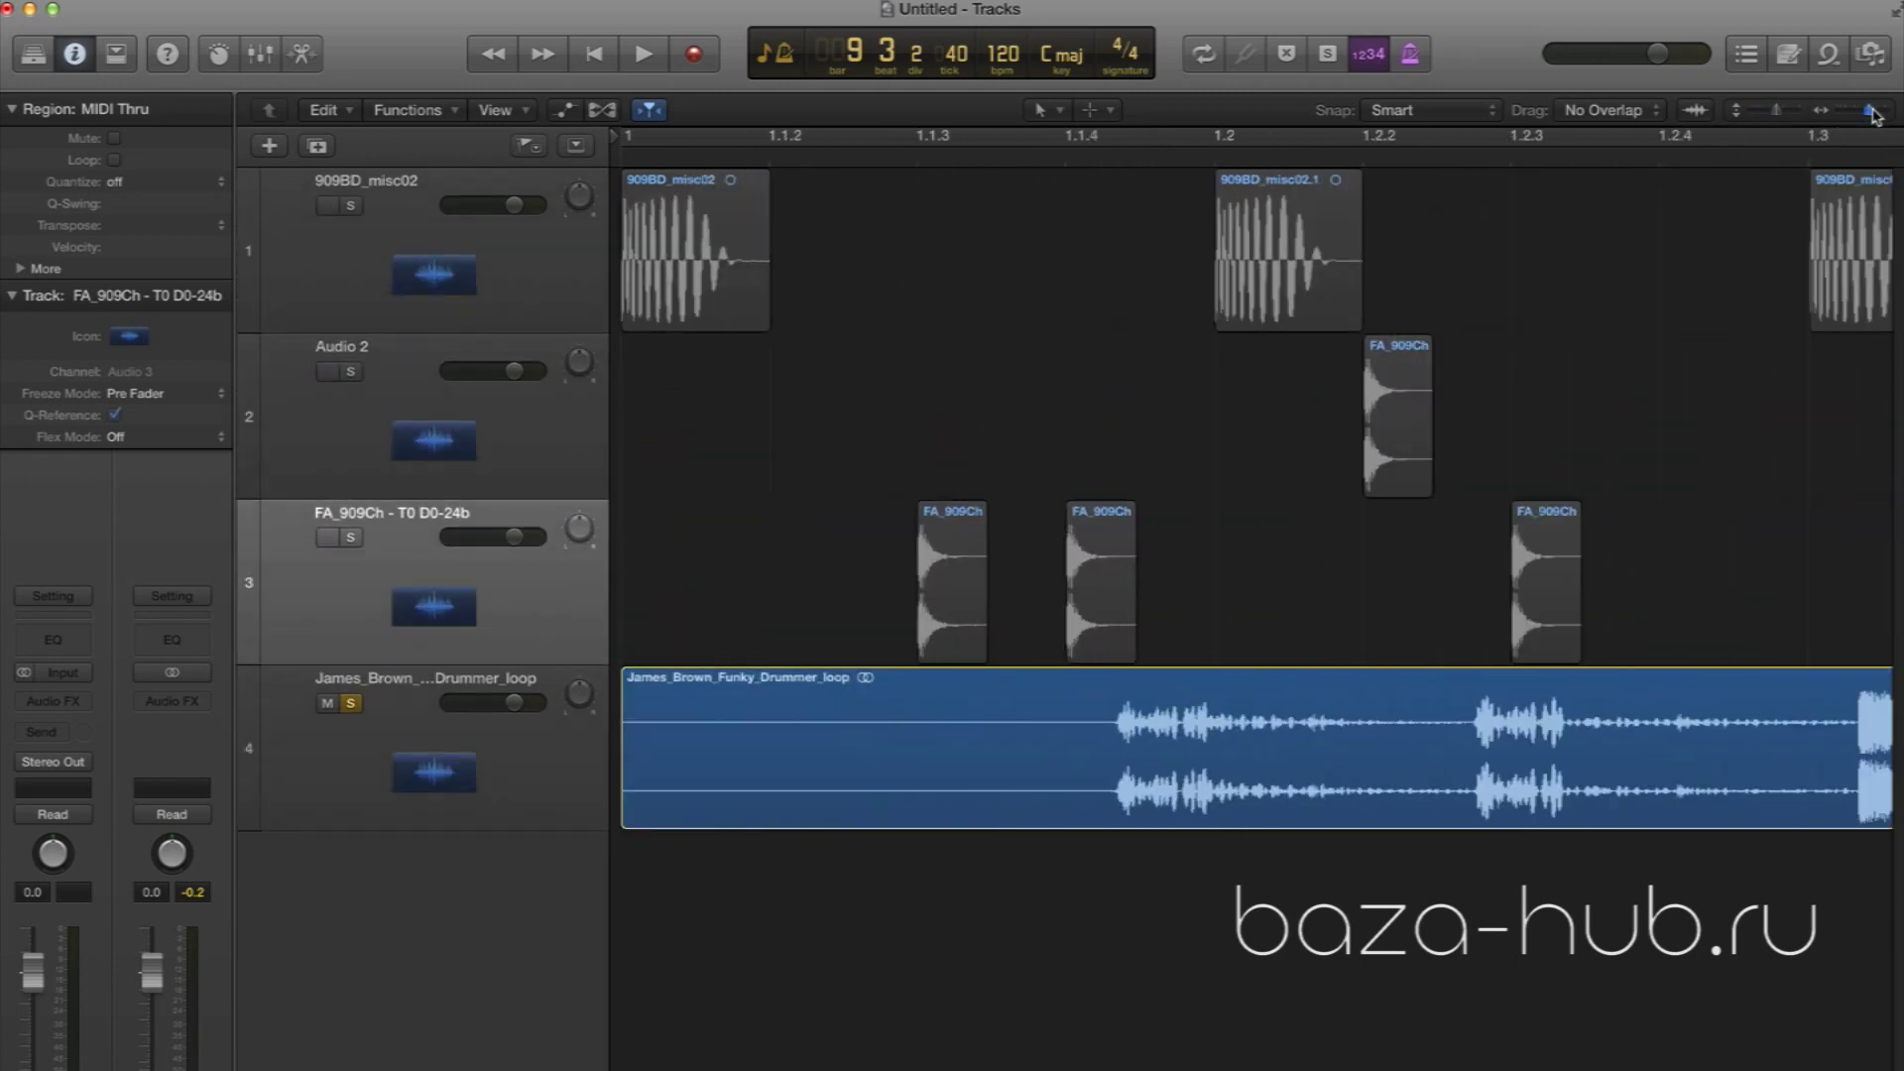
key(t)
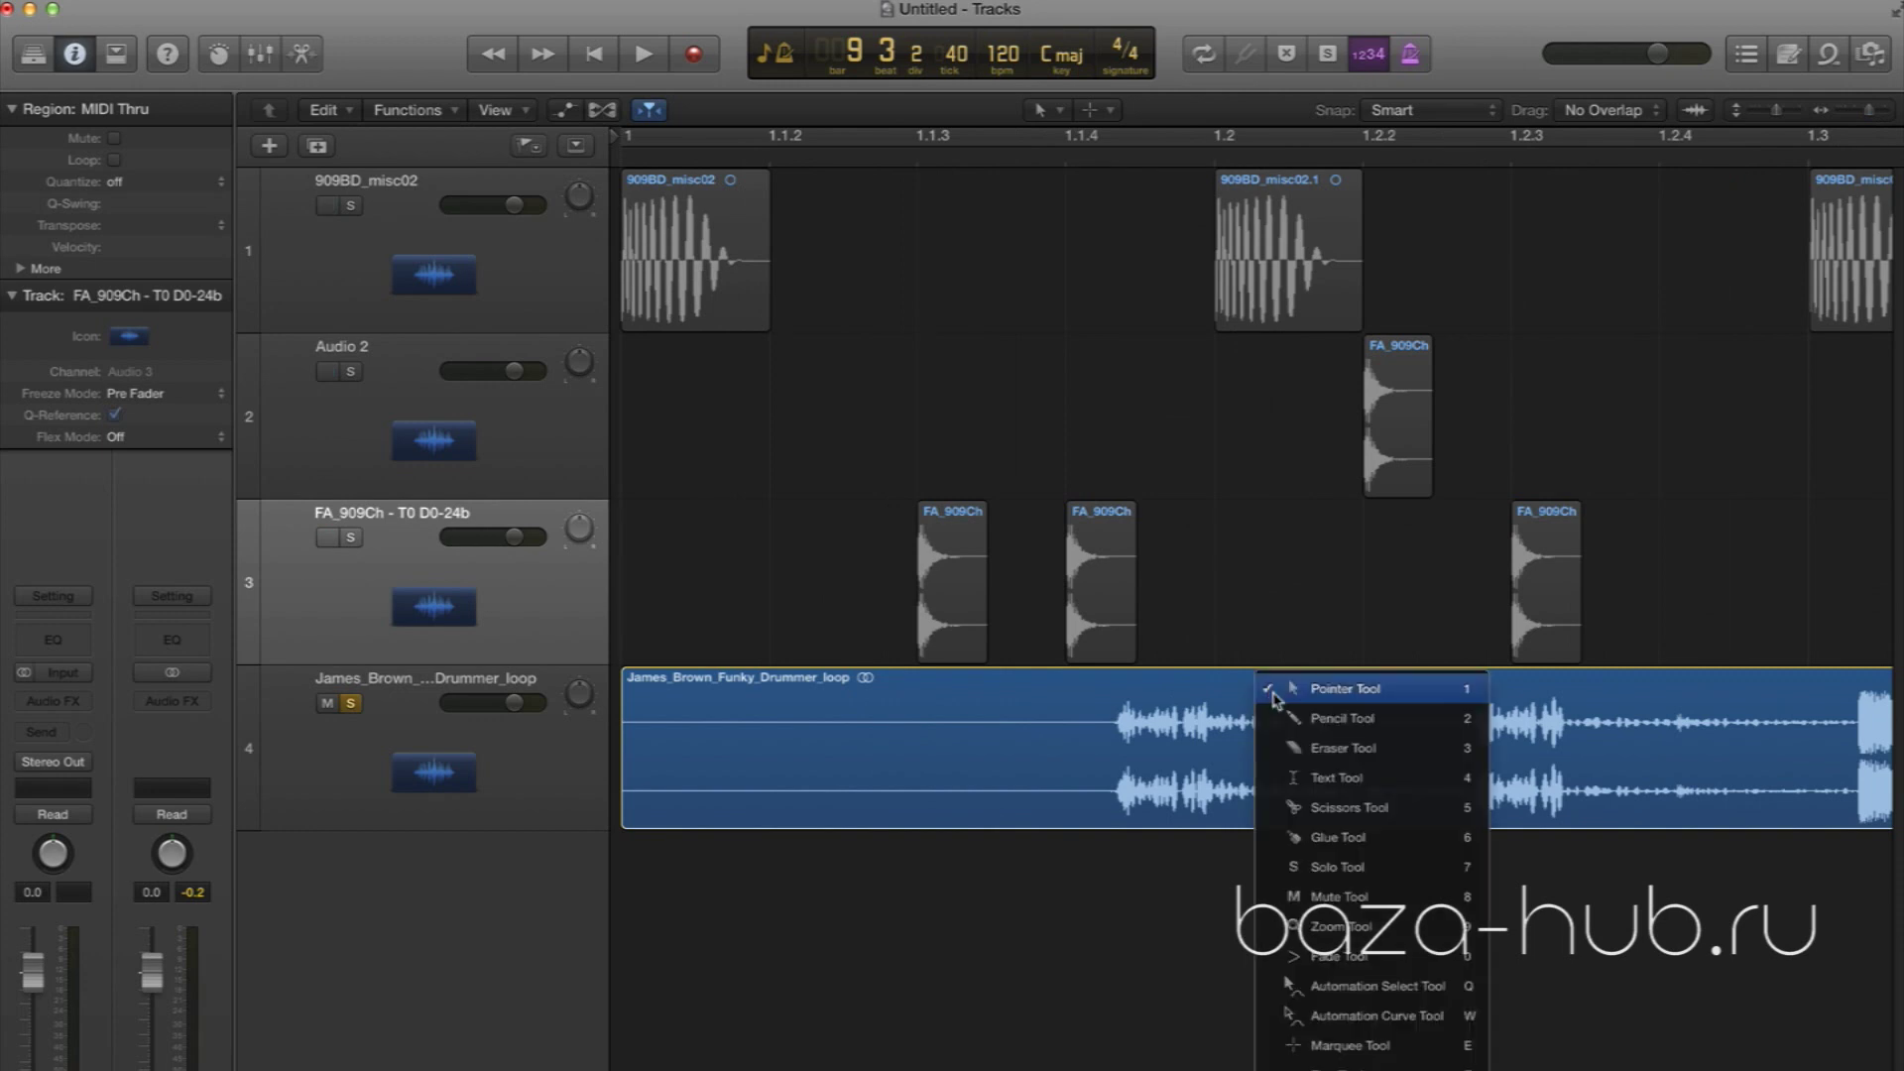
click(1301, 809)
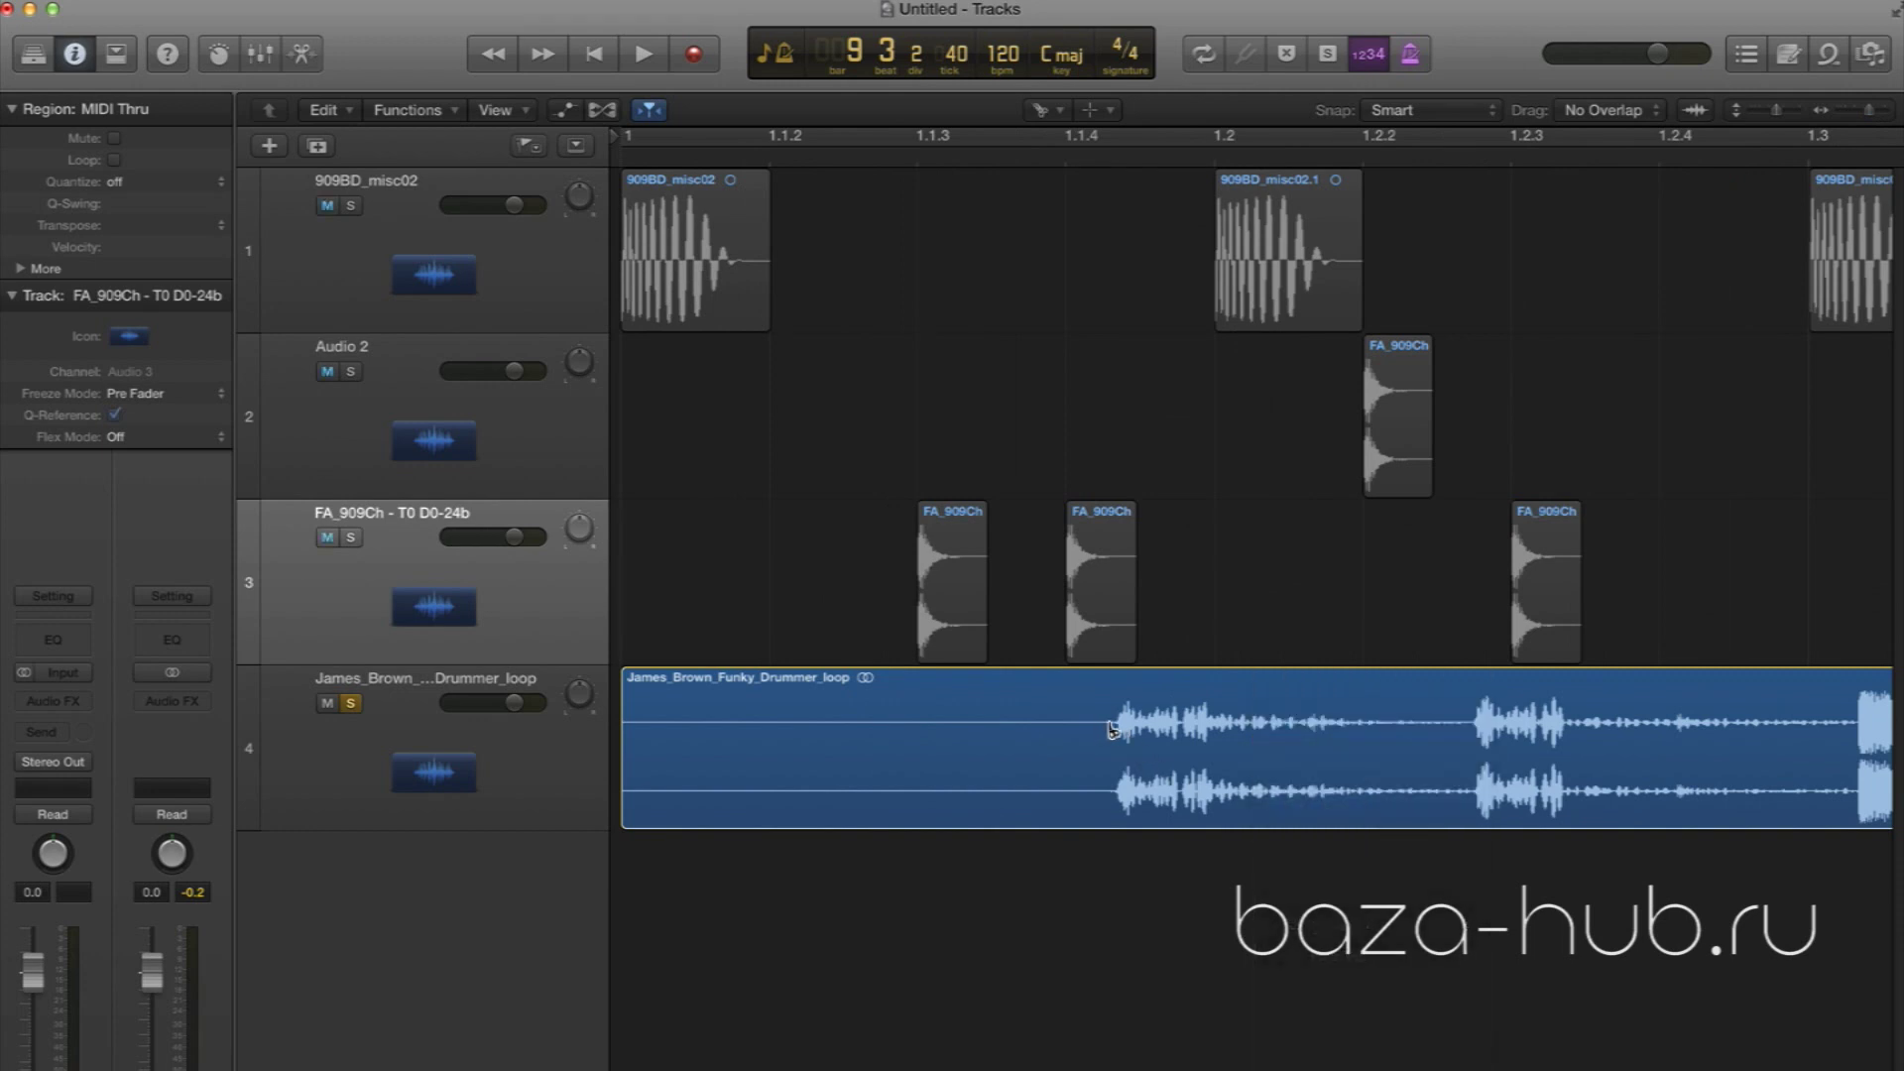
click(1116, 733)
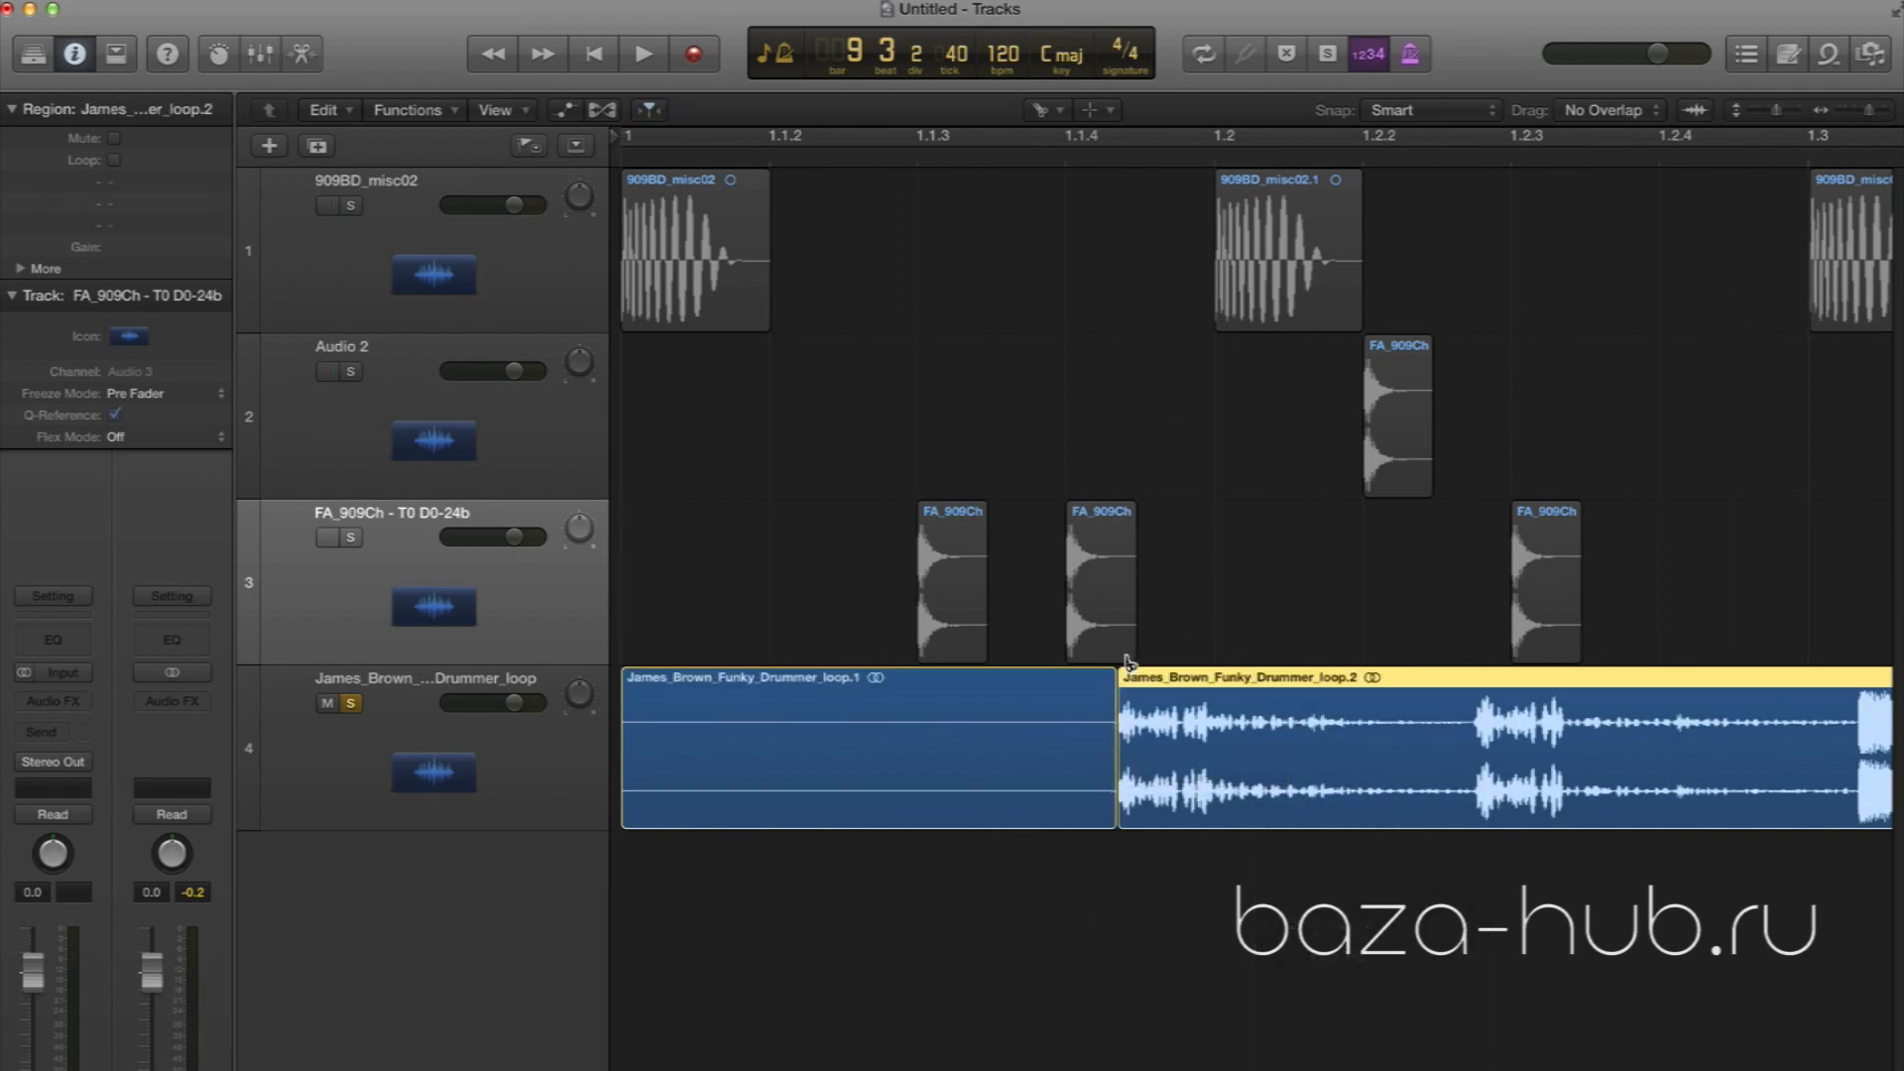
Delete the silent first piece of the drummer loop, and undo both the deletion and the split
key(t)
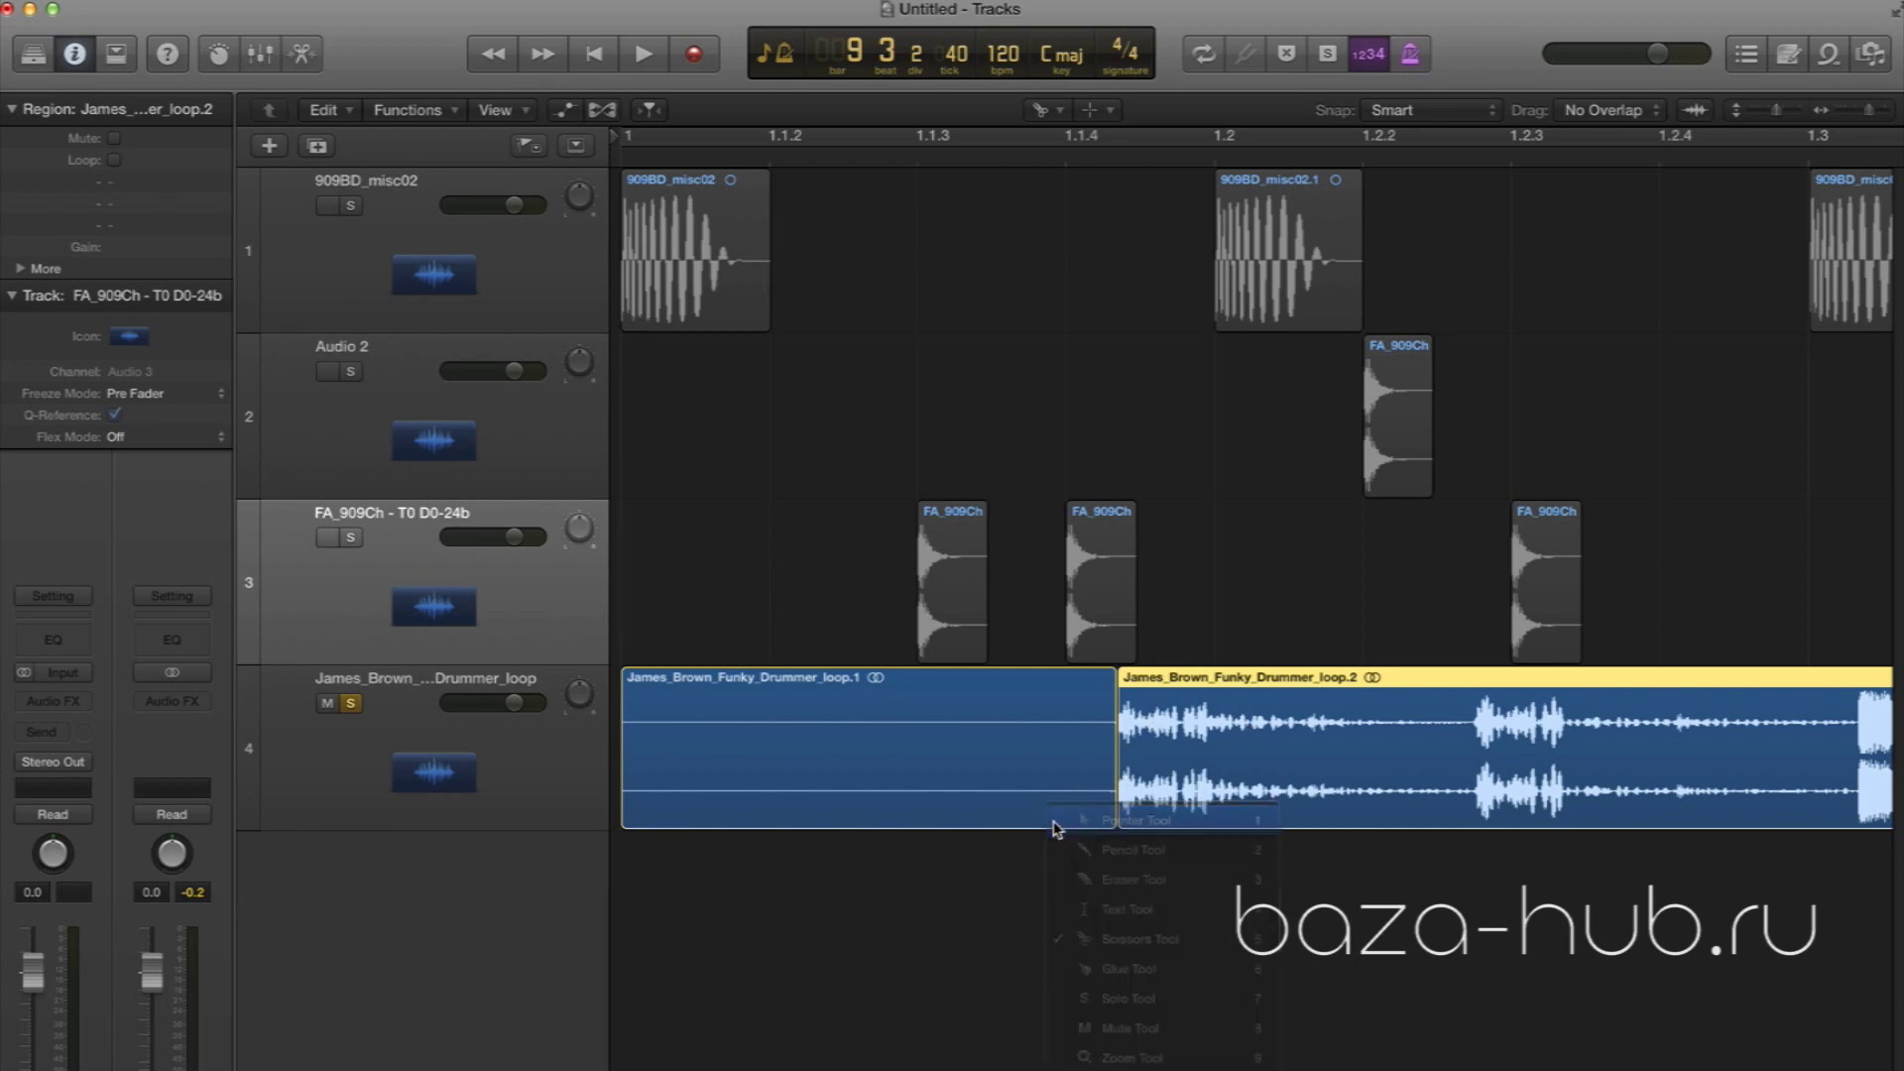
key(t)
click(991, 816)
key(Delete)
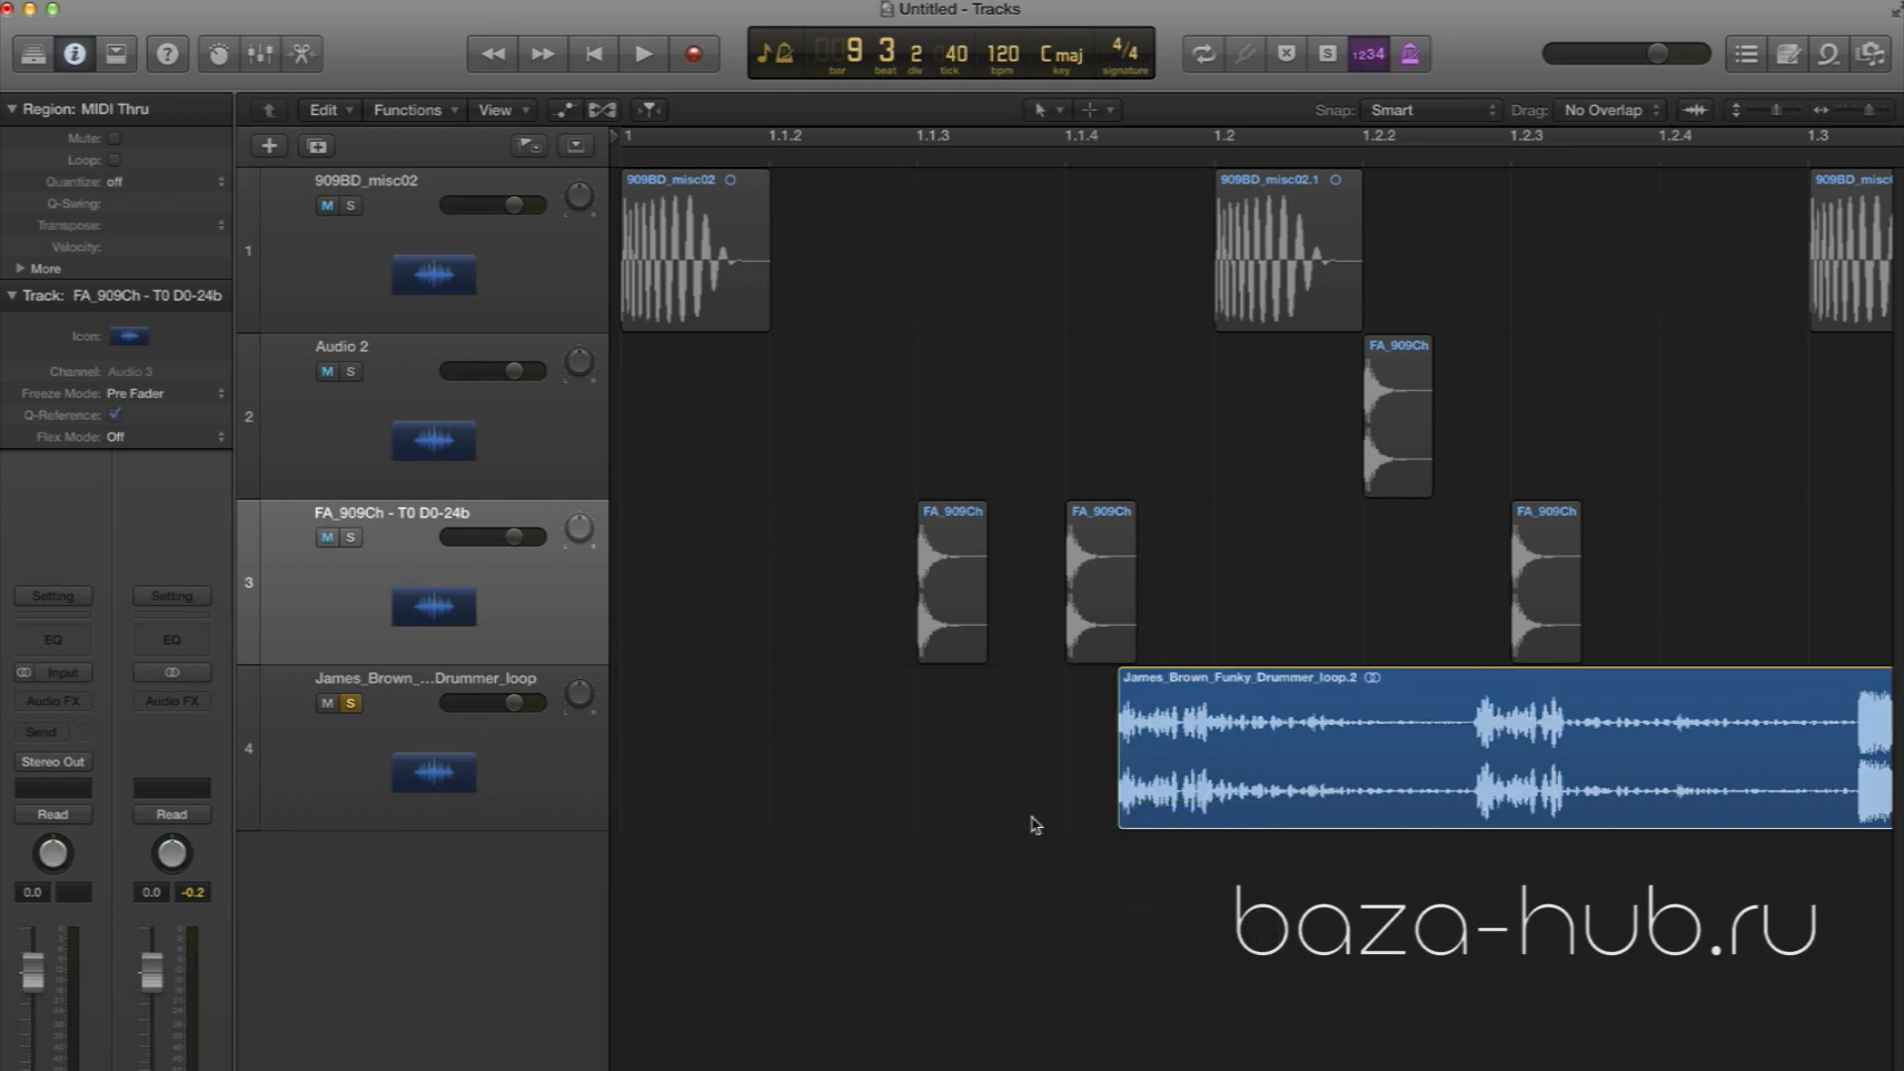
key(ctrl+z)
key(ctrl+z)
Open the drummer loop region in an enlarged audio editor and show its File view
click(850, 930)
click(823, 813)
double_click(838, 811)
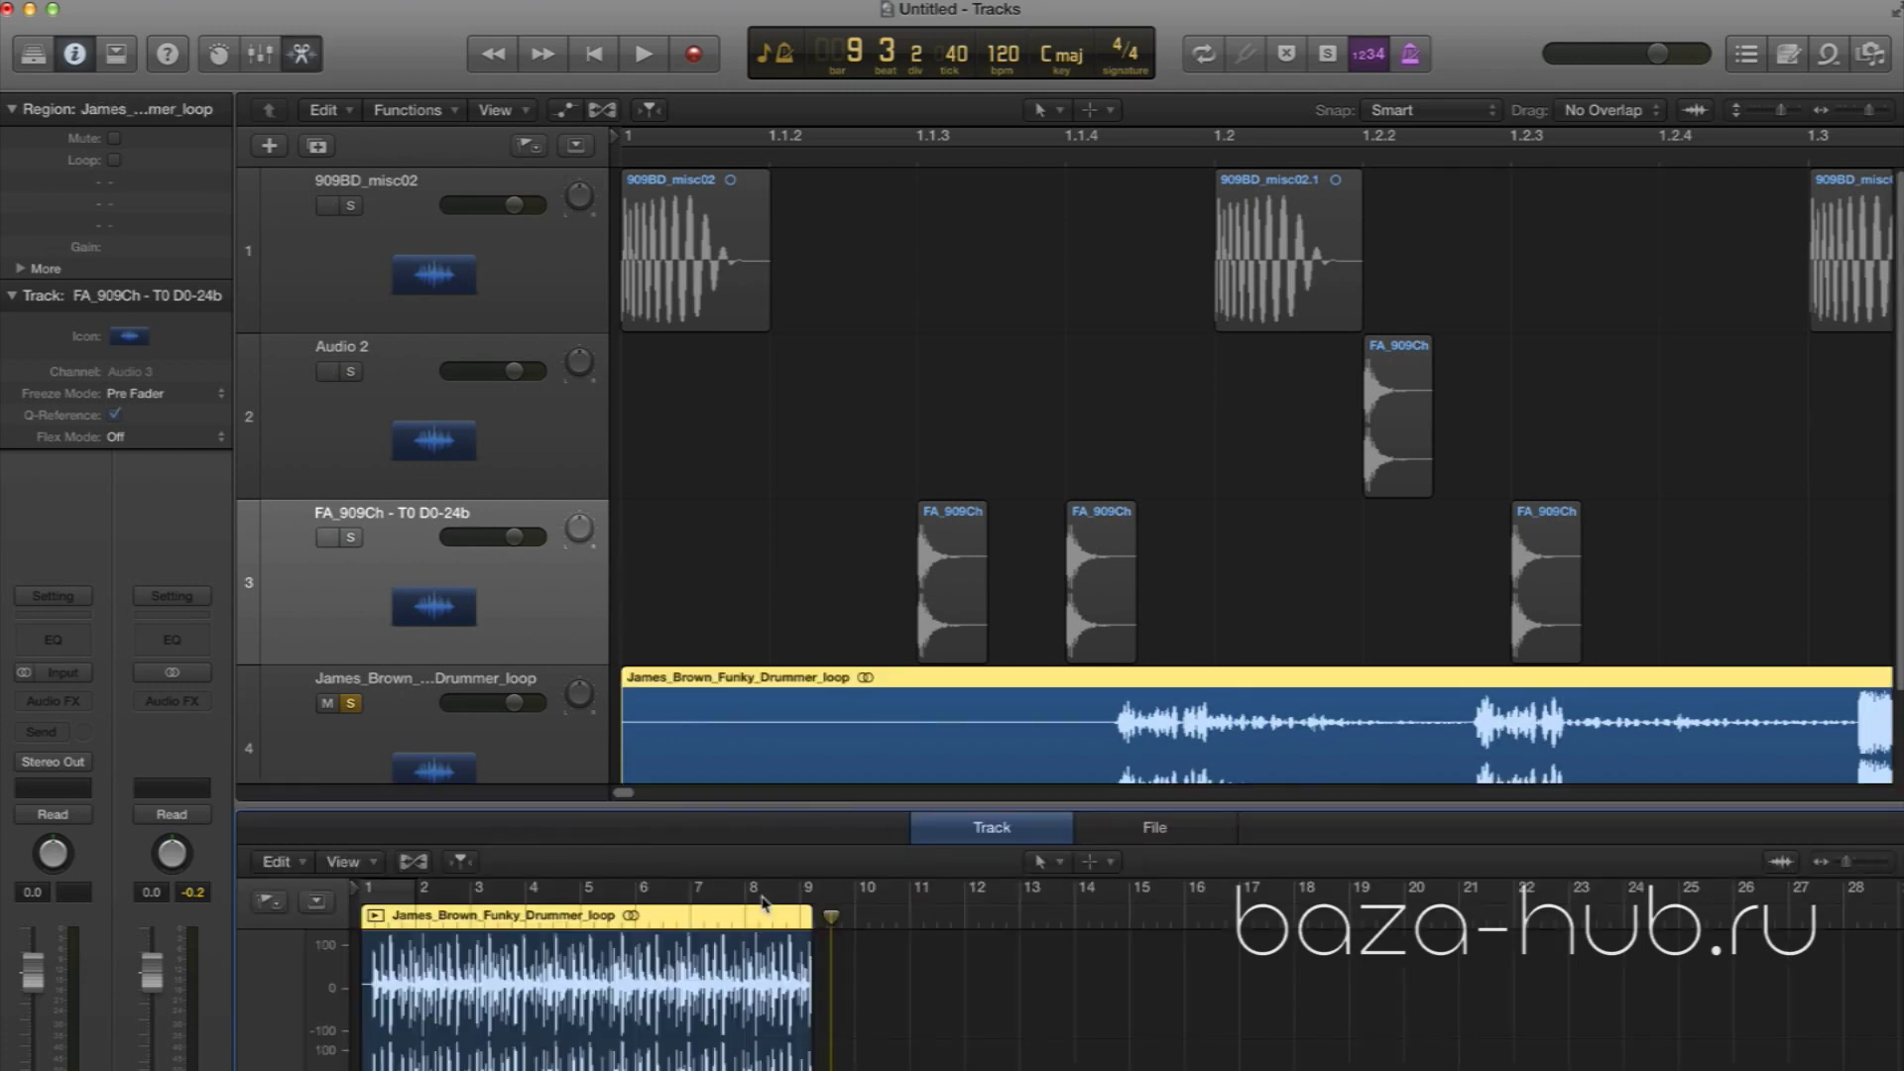
drag(802, 805, 855, 379)
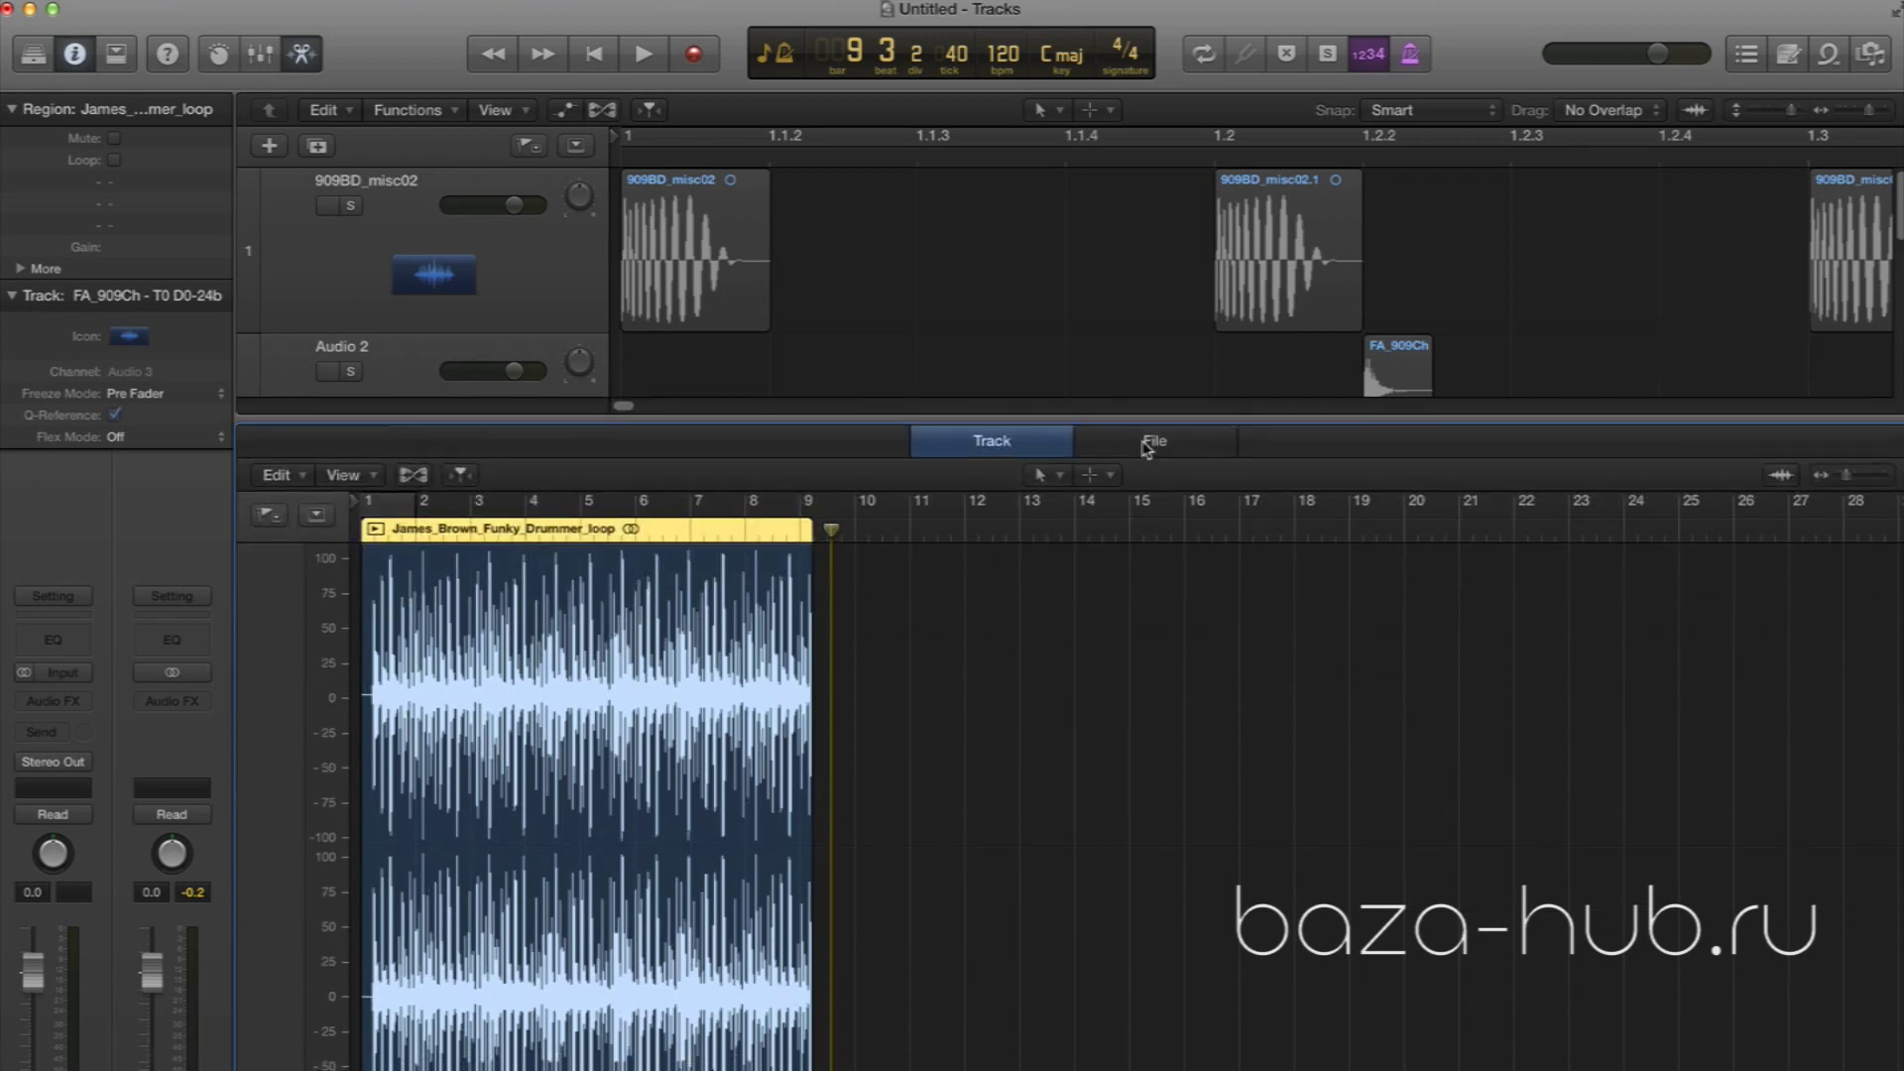
click(1147, 446)
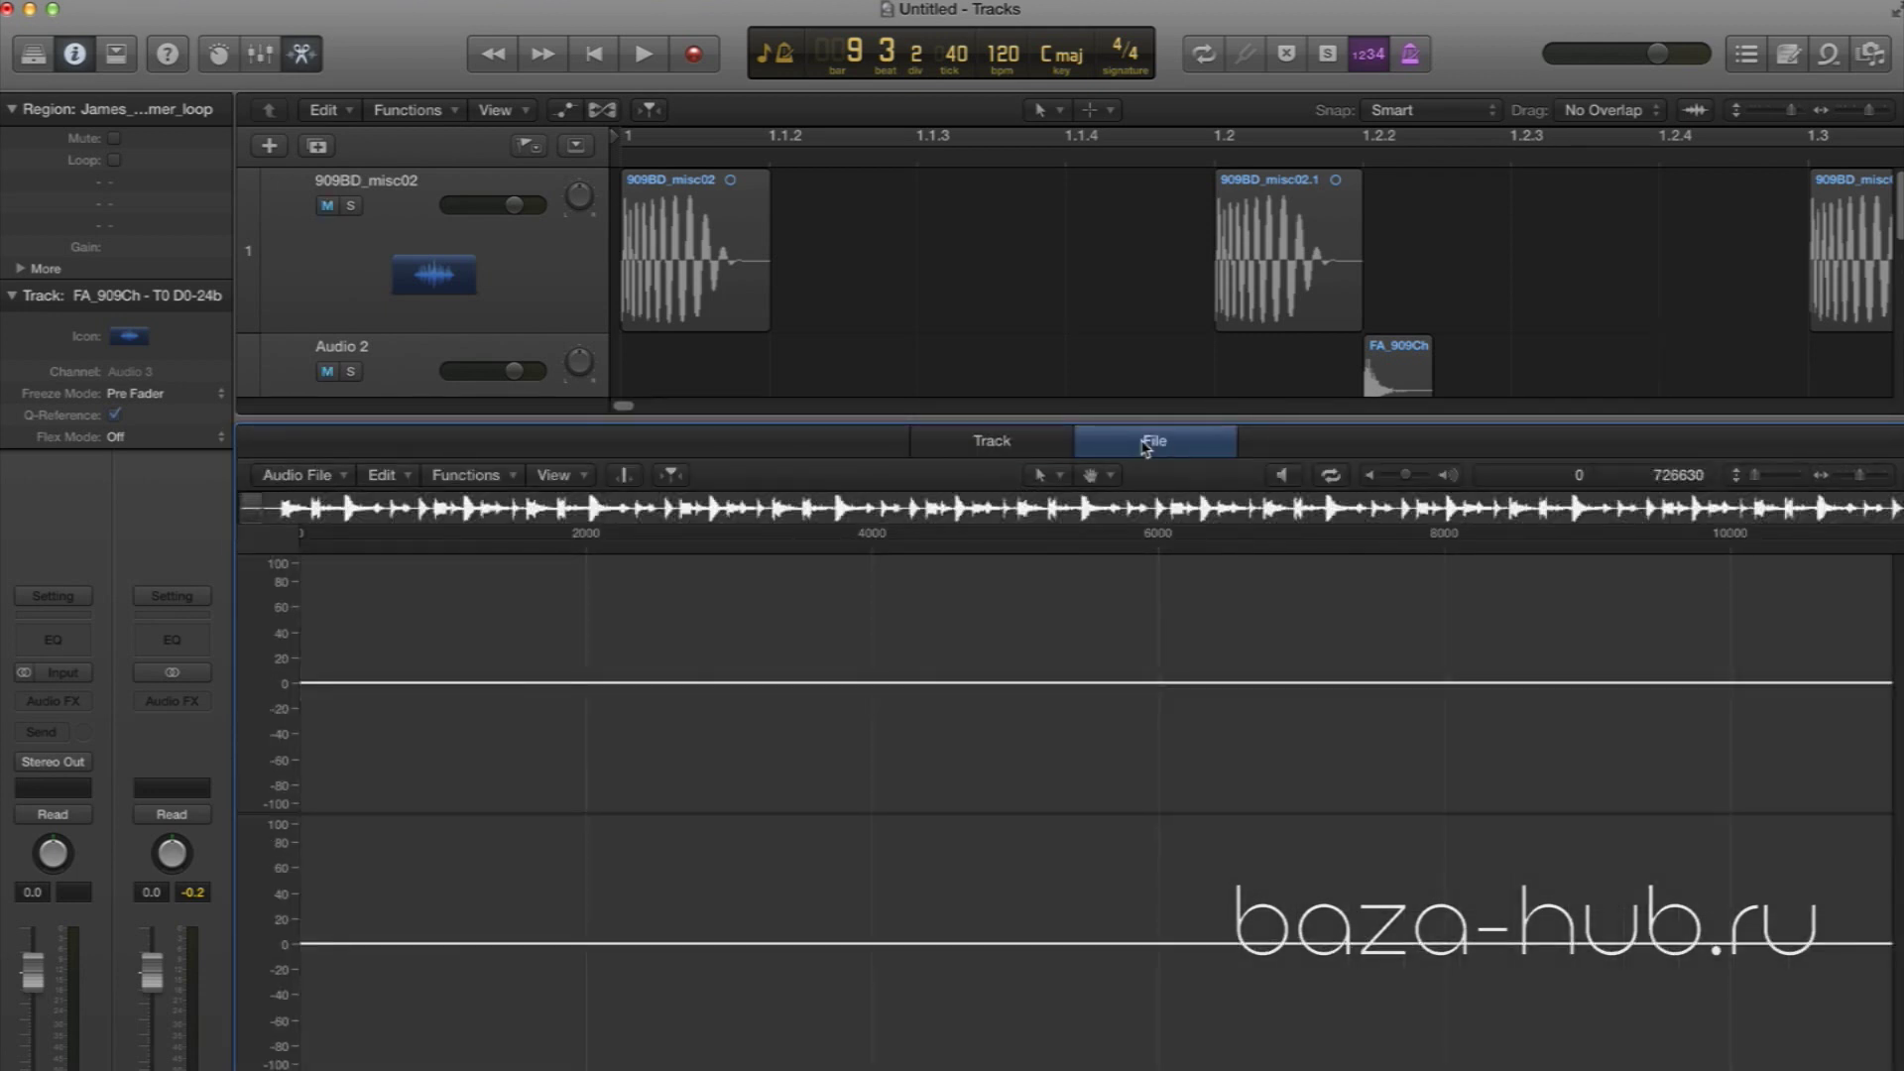
Trim the drummer loop's start to about sample 18284, just before the first hit, and close the audio editor
drag(1863, 477, 1850, 480)
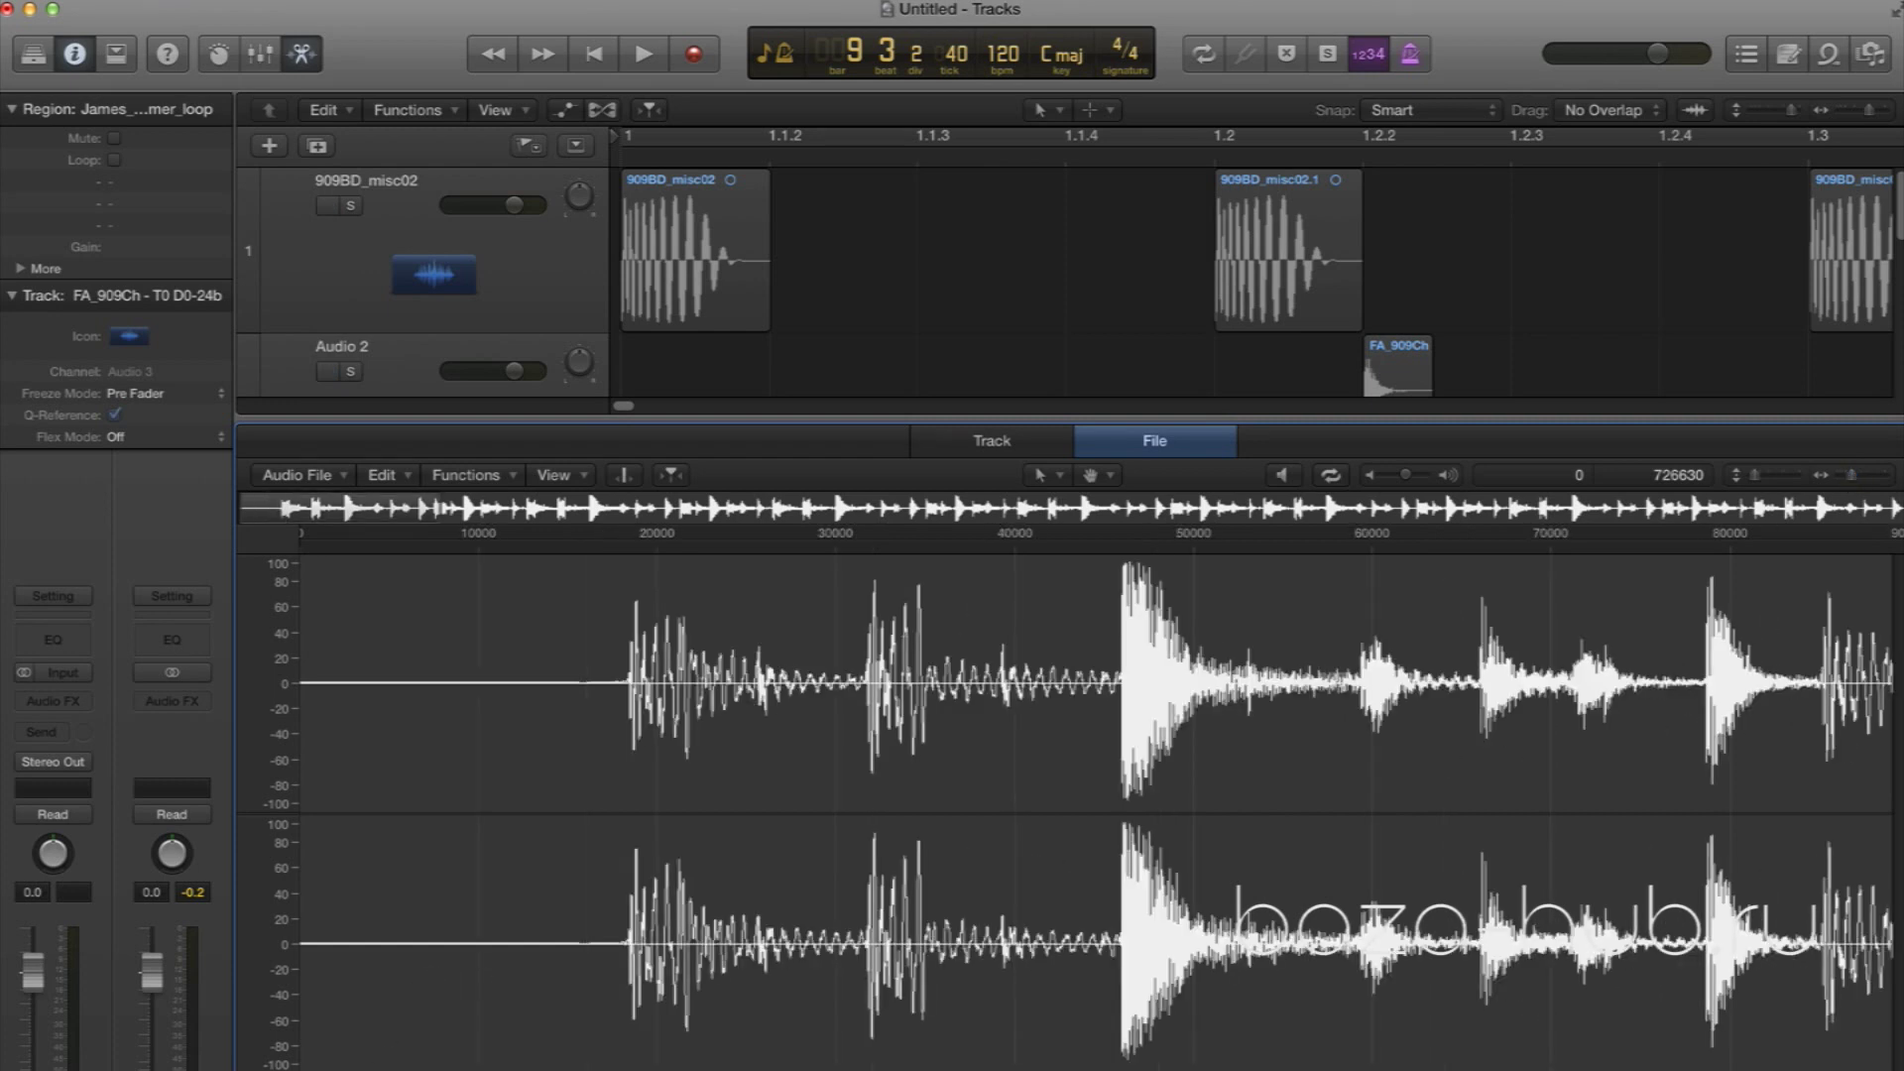
drag(314, 684, 621, 684)
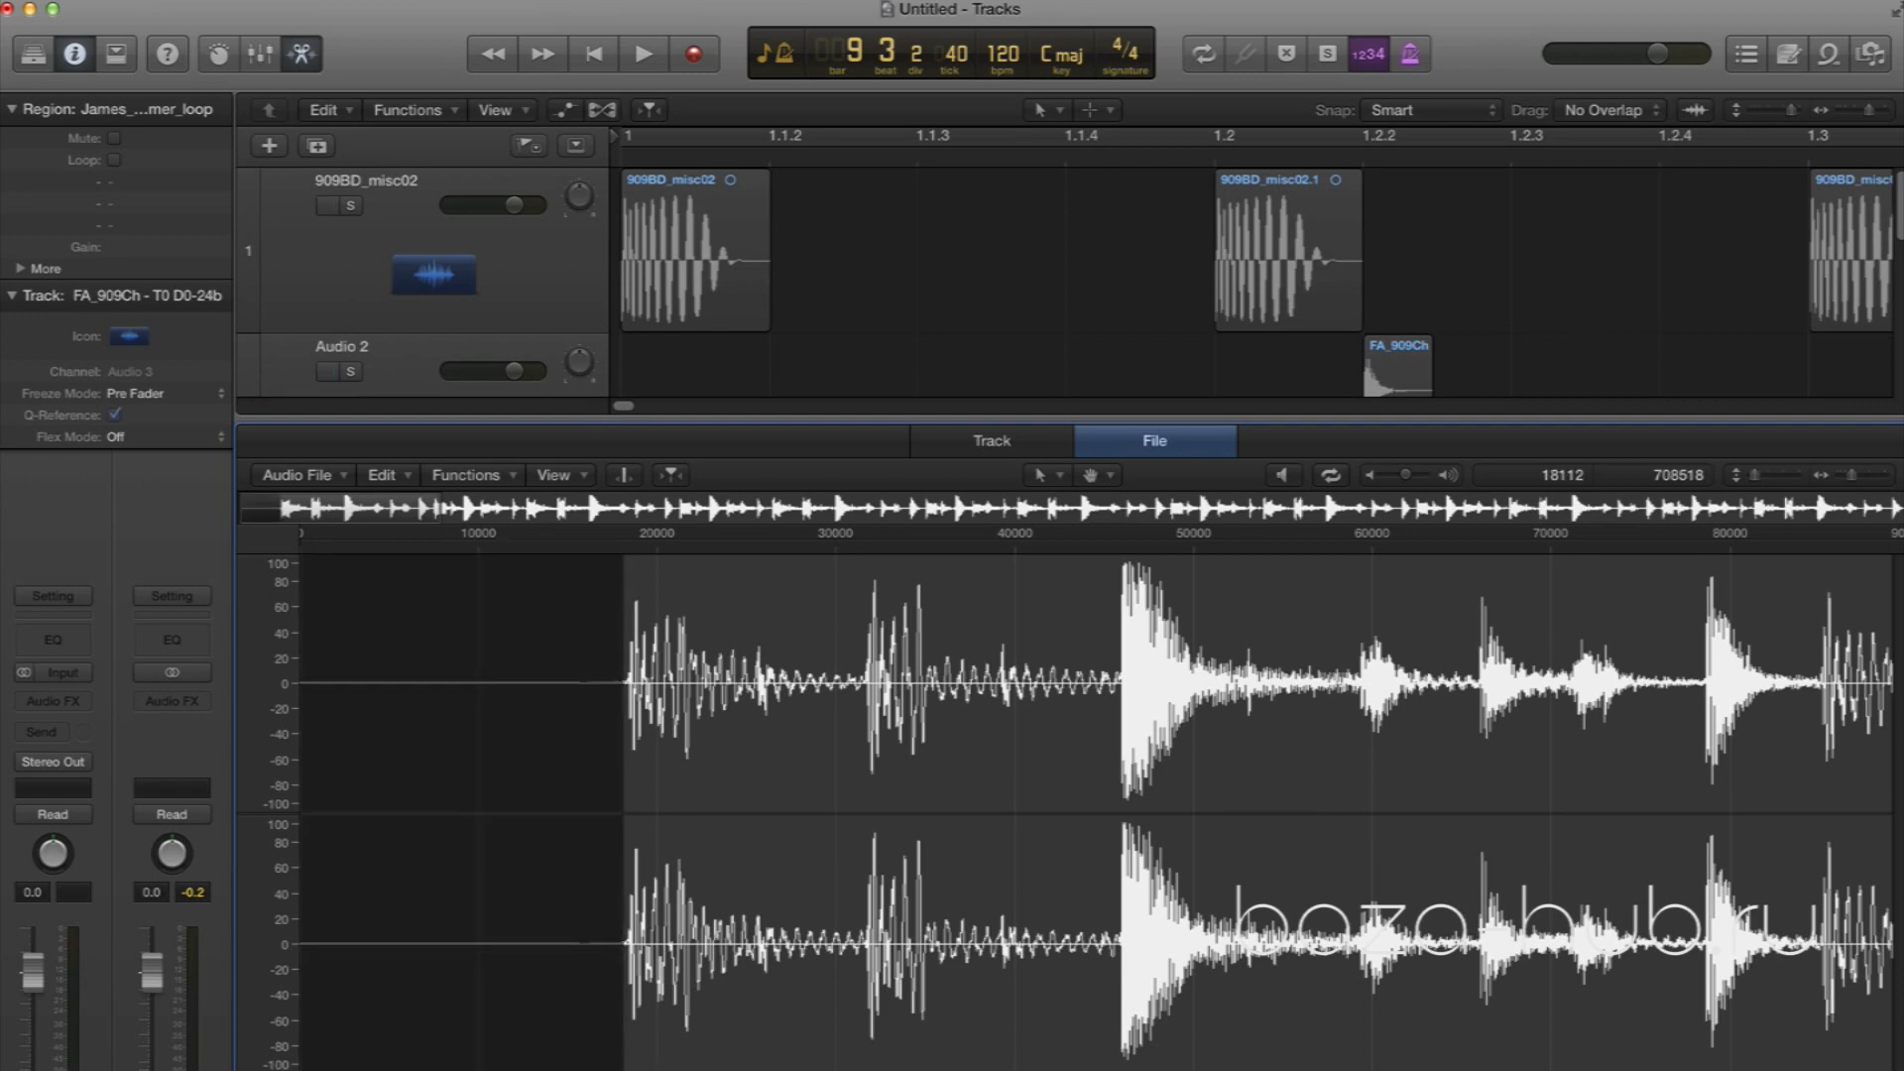
click(1862, 479)
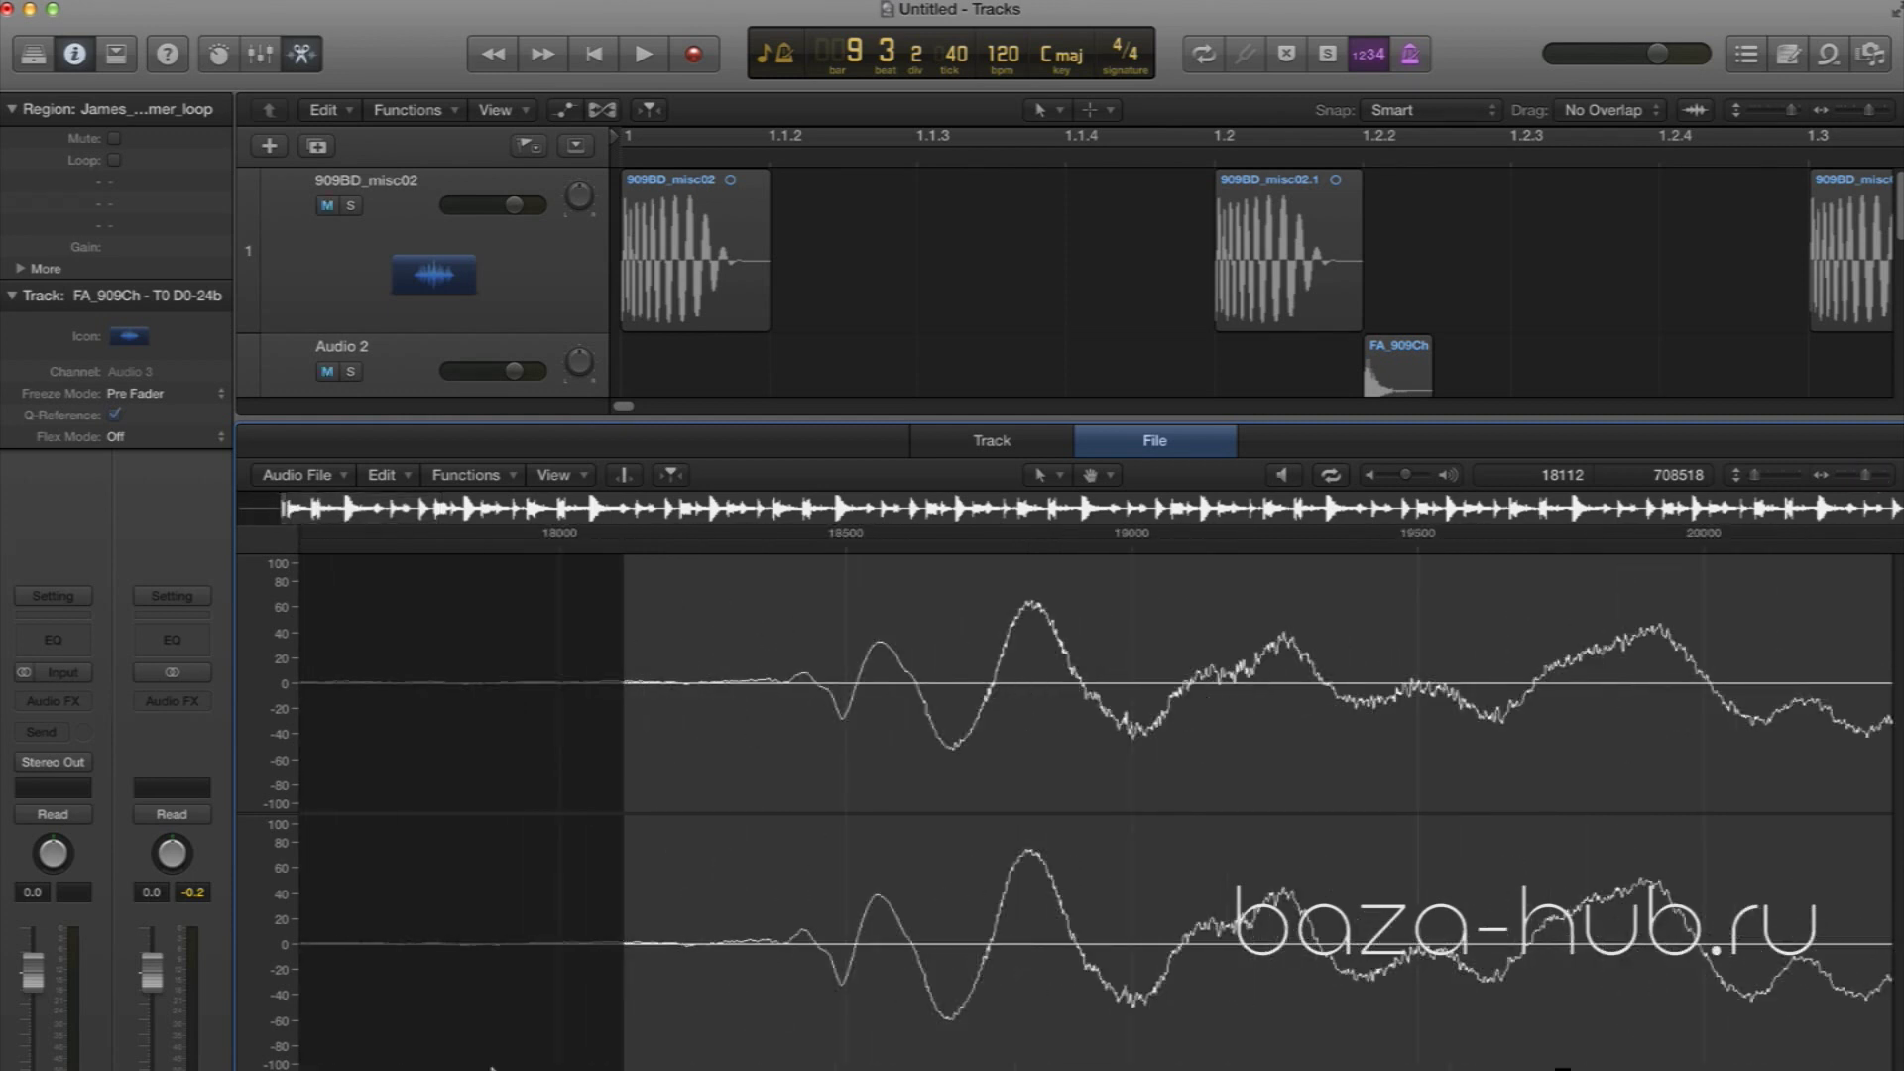
drag(623, 684, 722, 684)
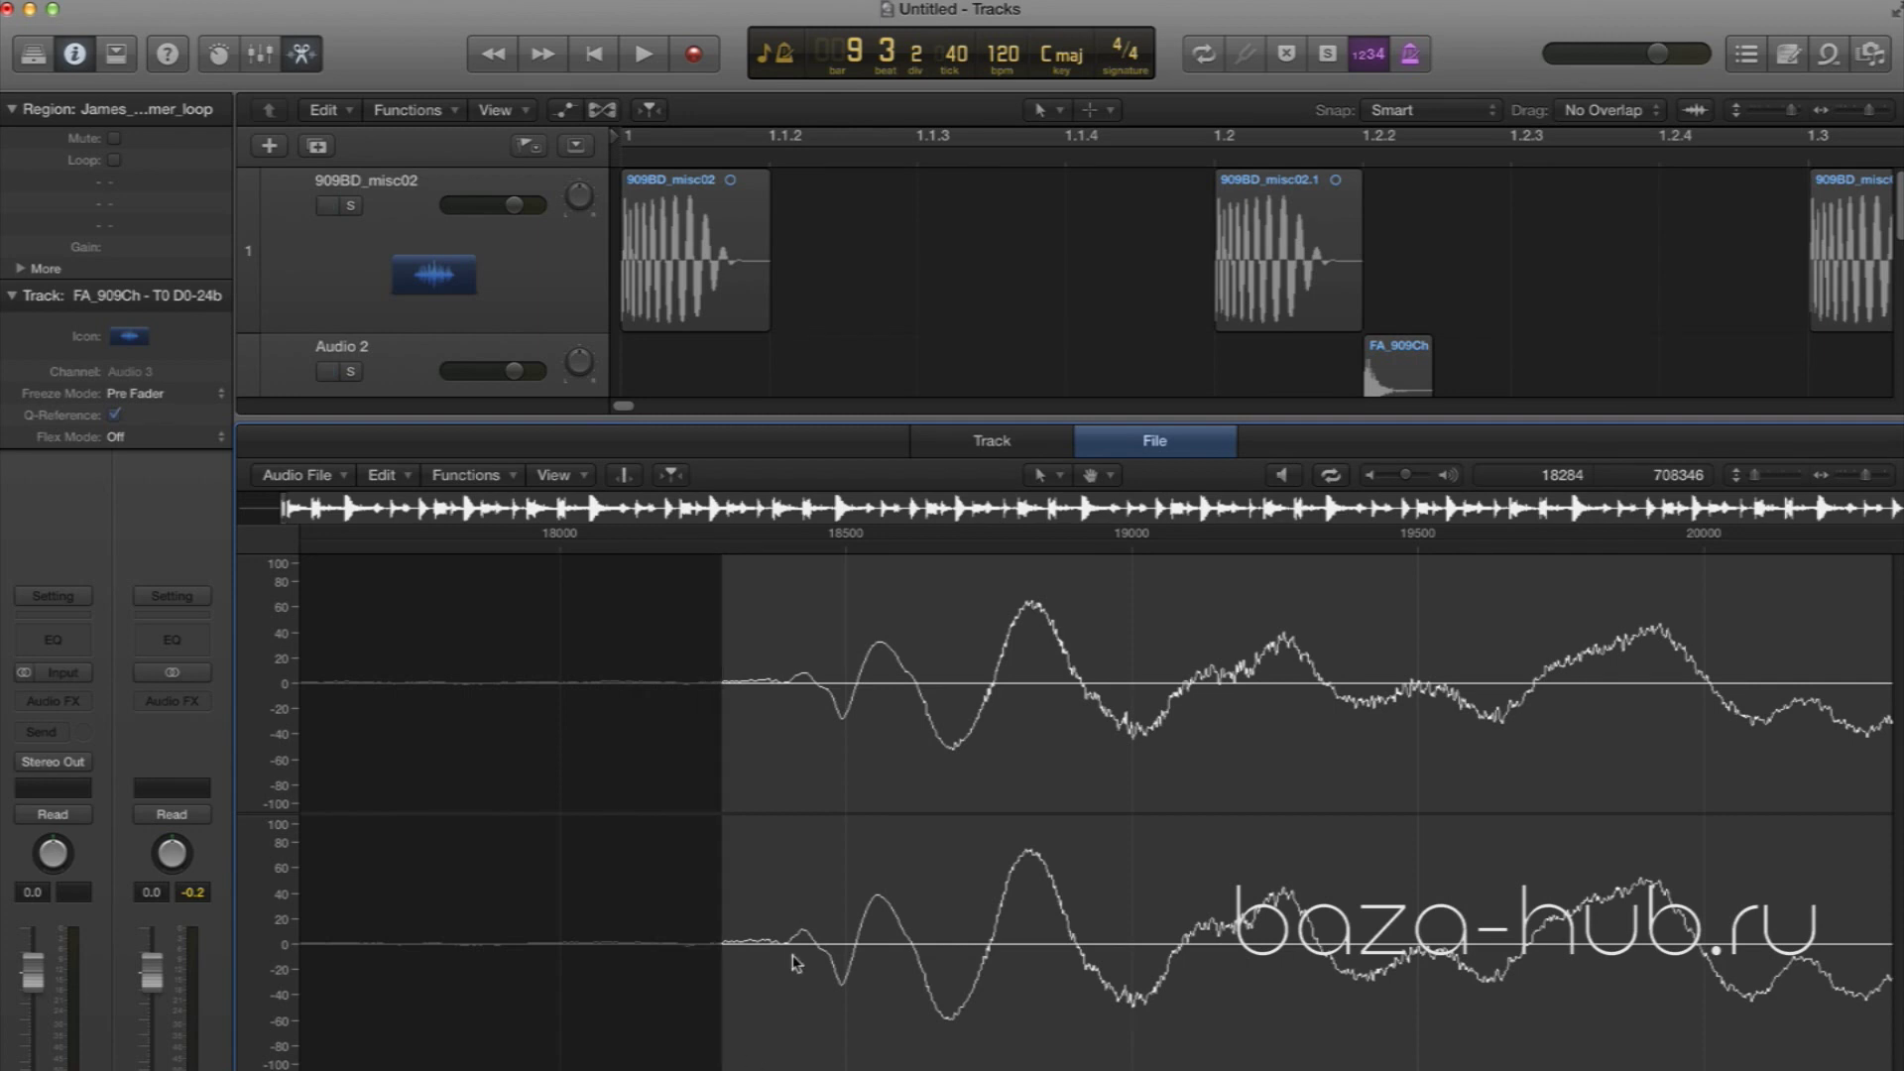
drag(1865, 477, 1847, 478)
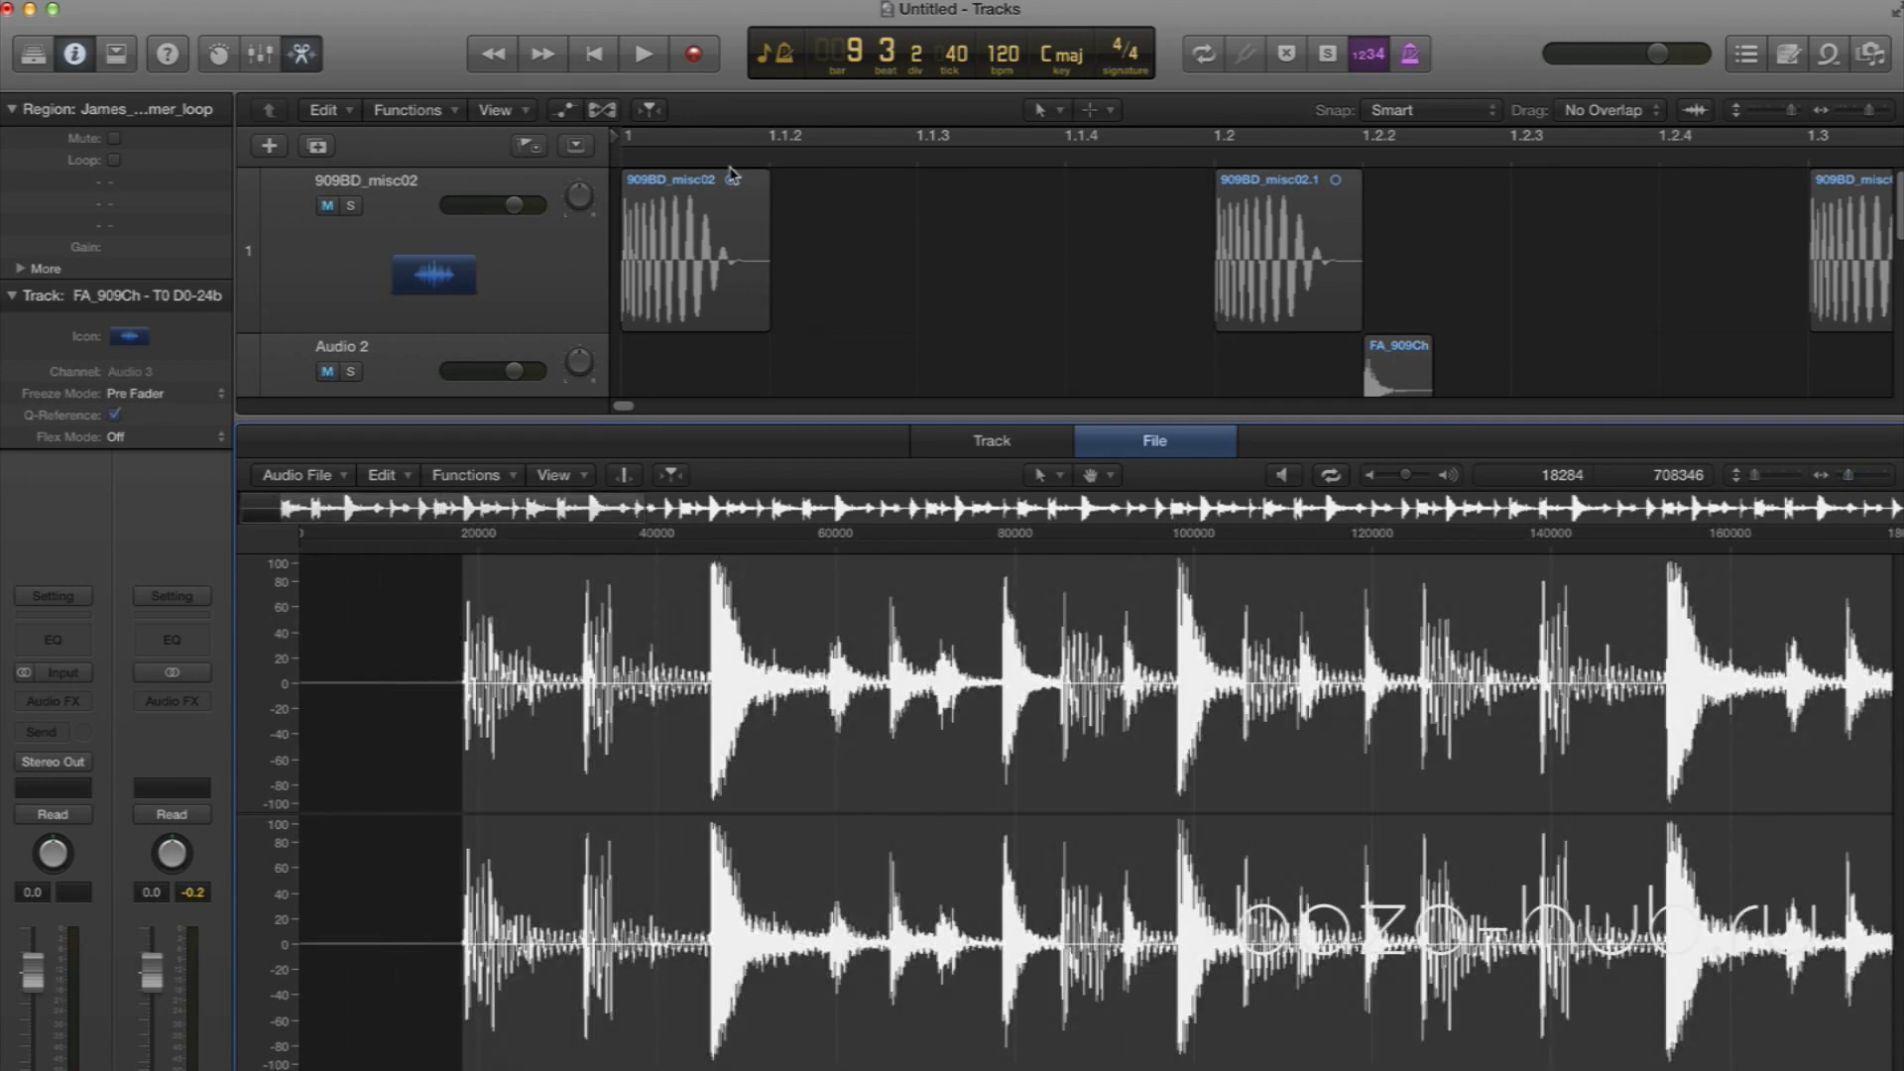
click(303, 53)
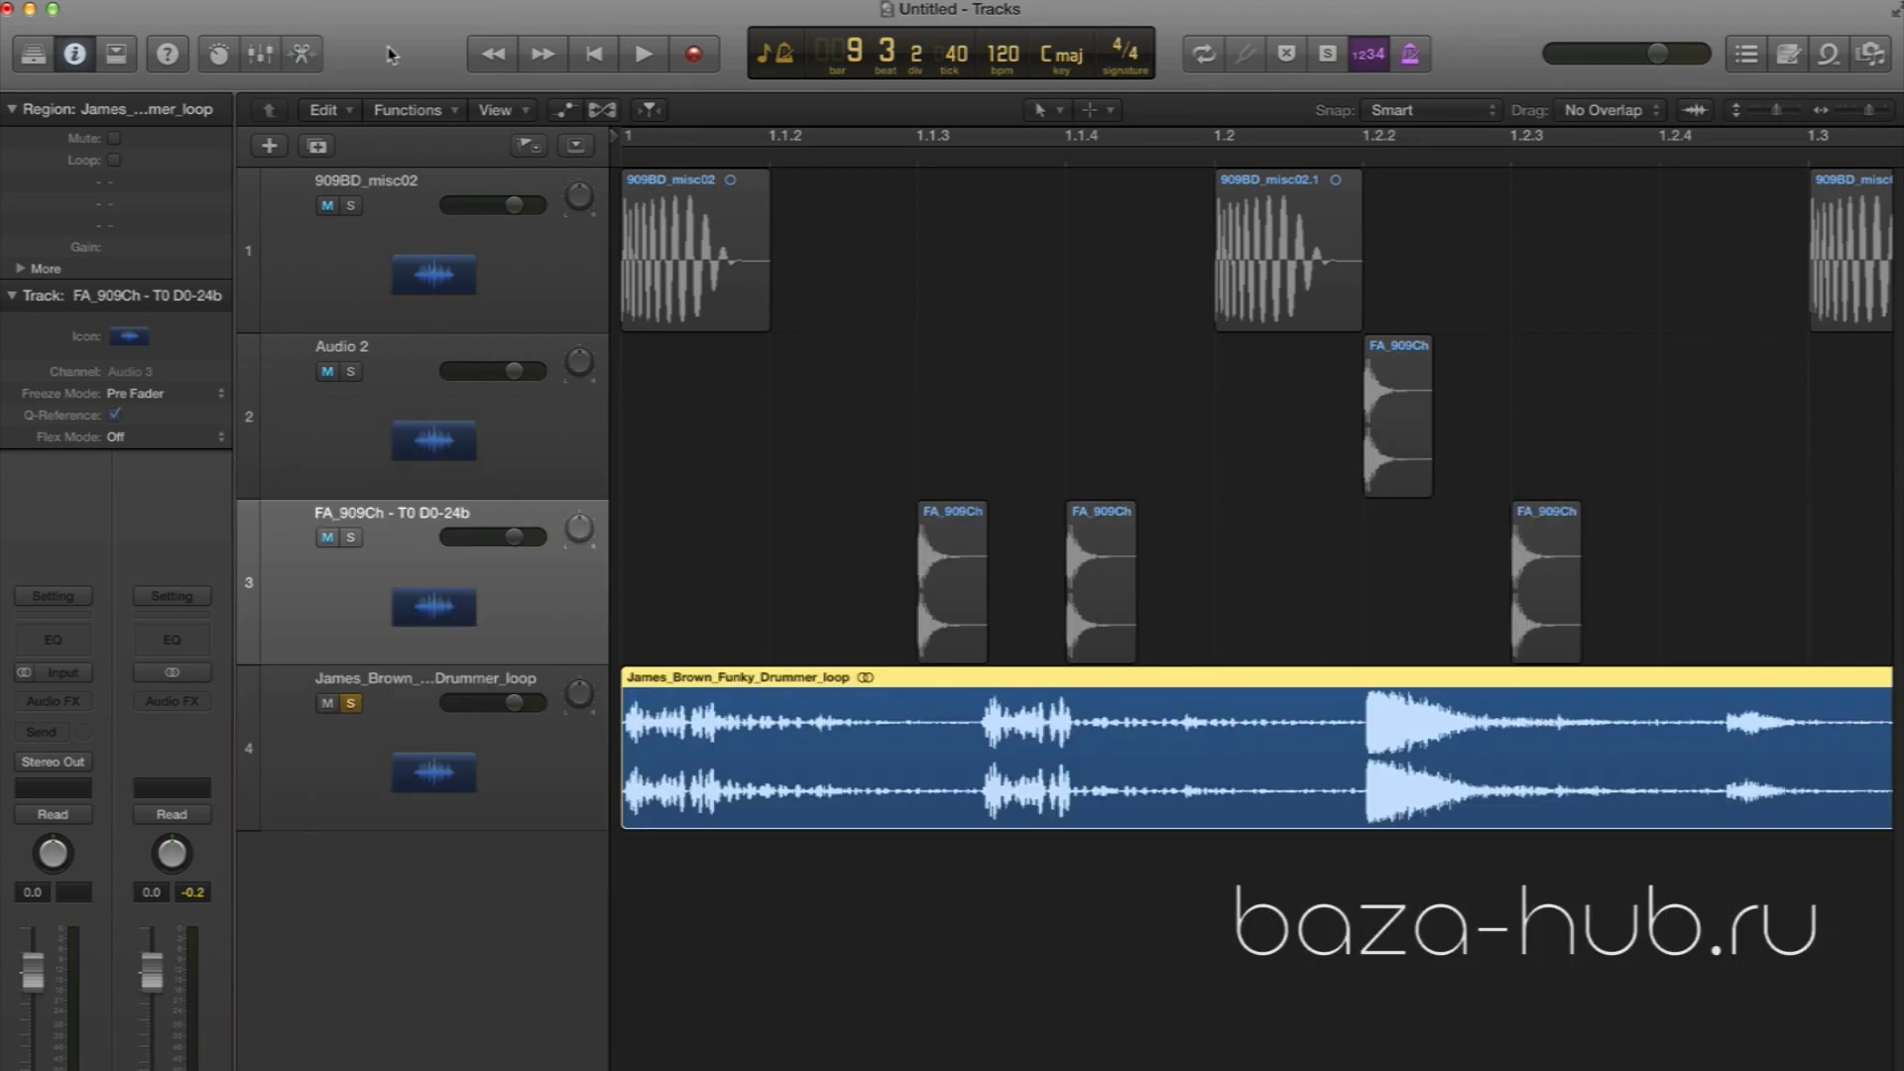
click(699, 998)
click(662, 691)
Play the trimmed drummer loop from the beginning and stop it shortly after beat 2 of bar 2
drag(1870, 113, 1856, 115)
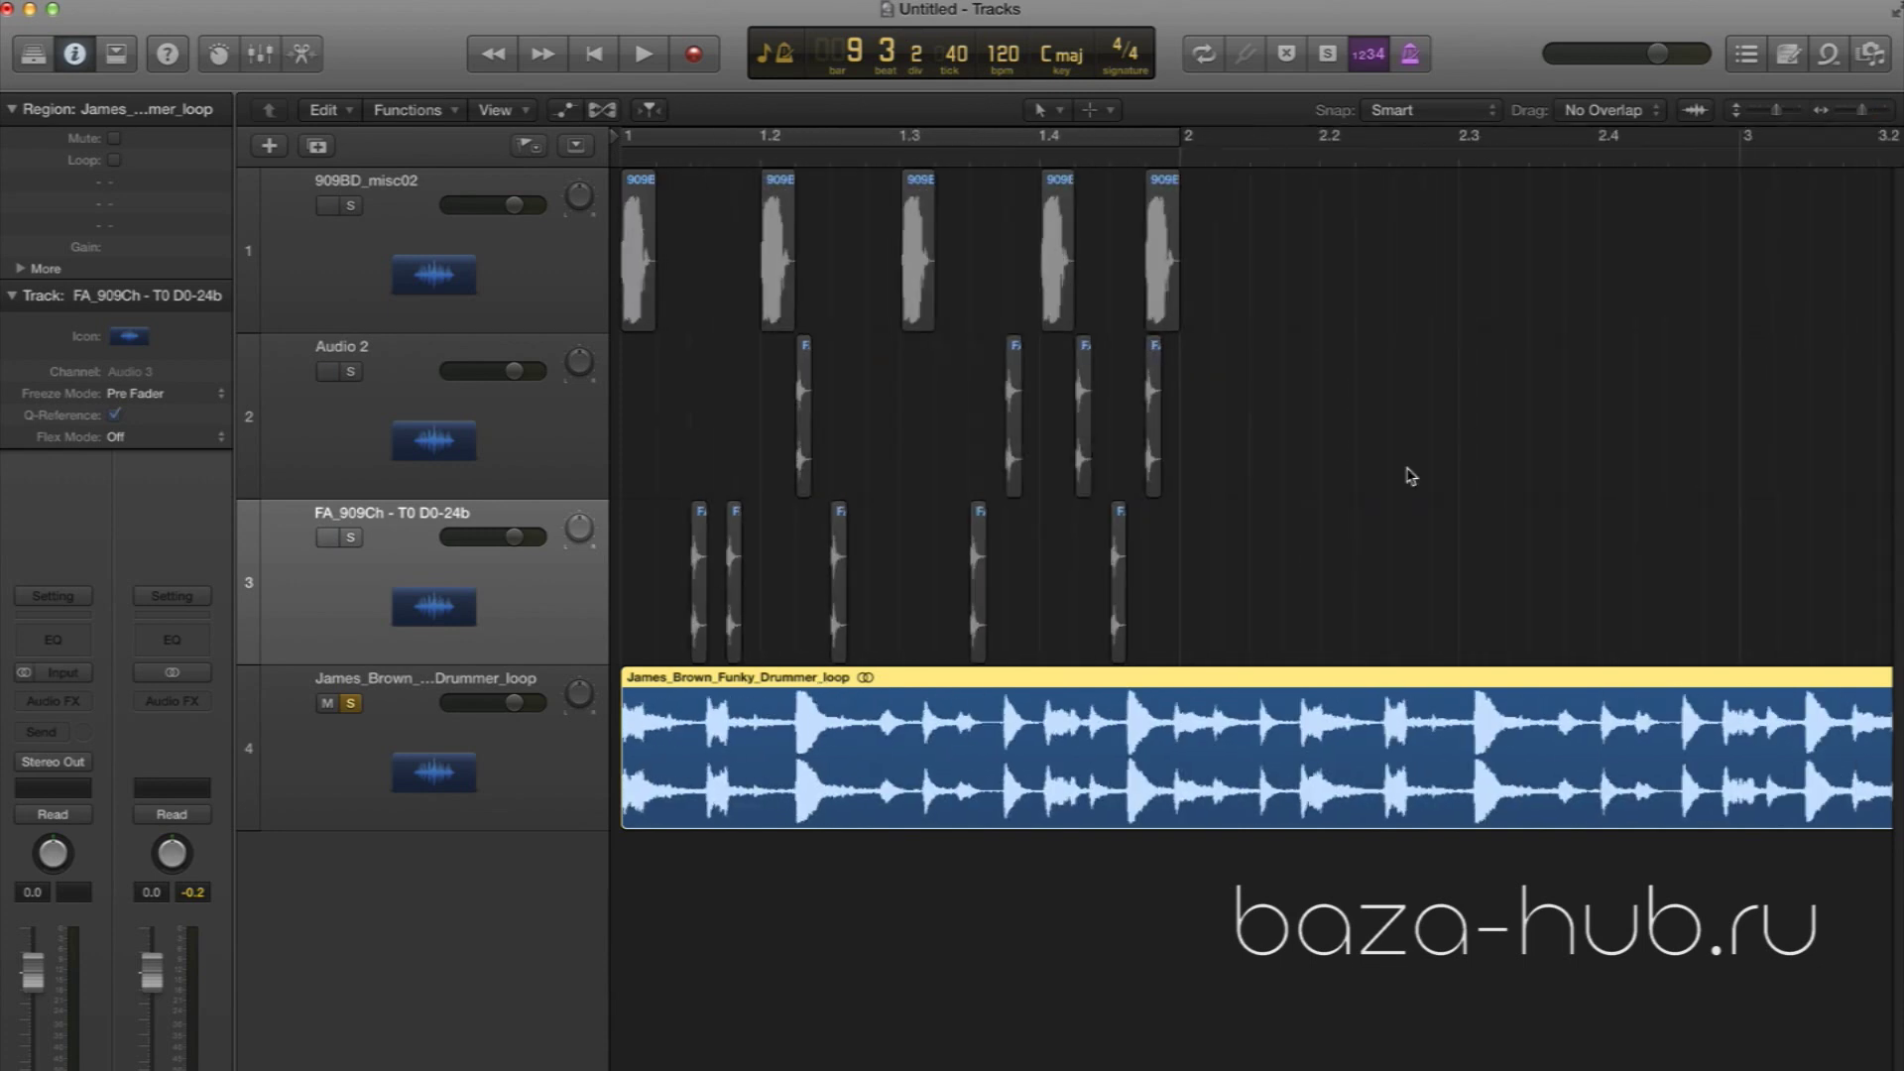
key(space)
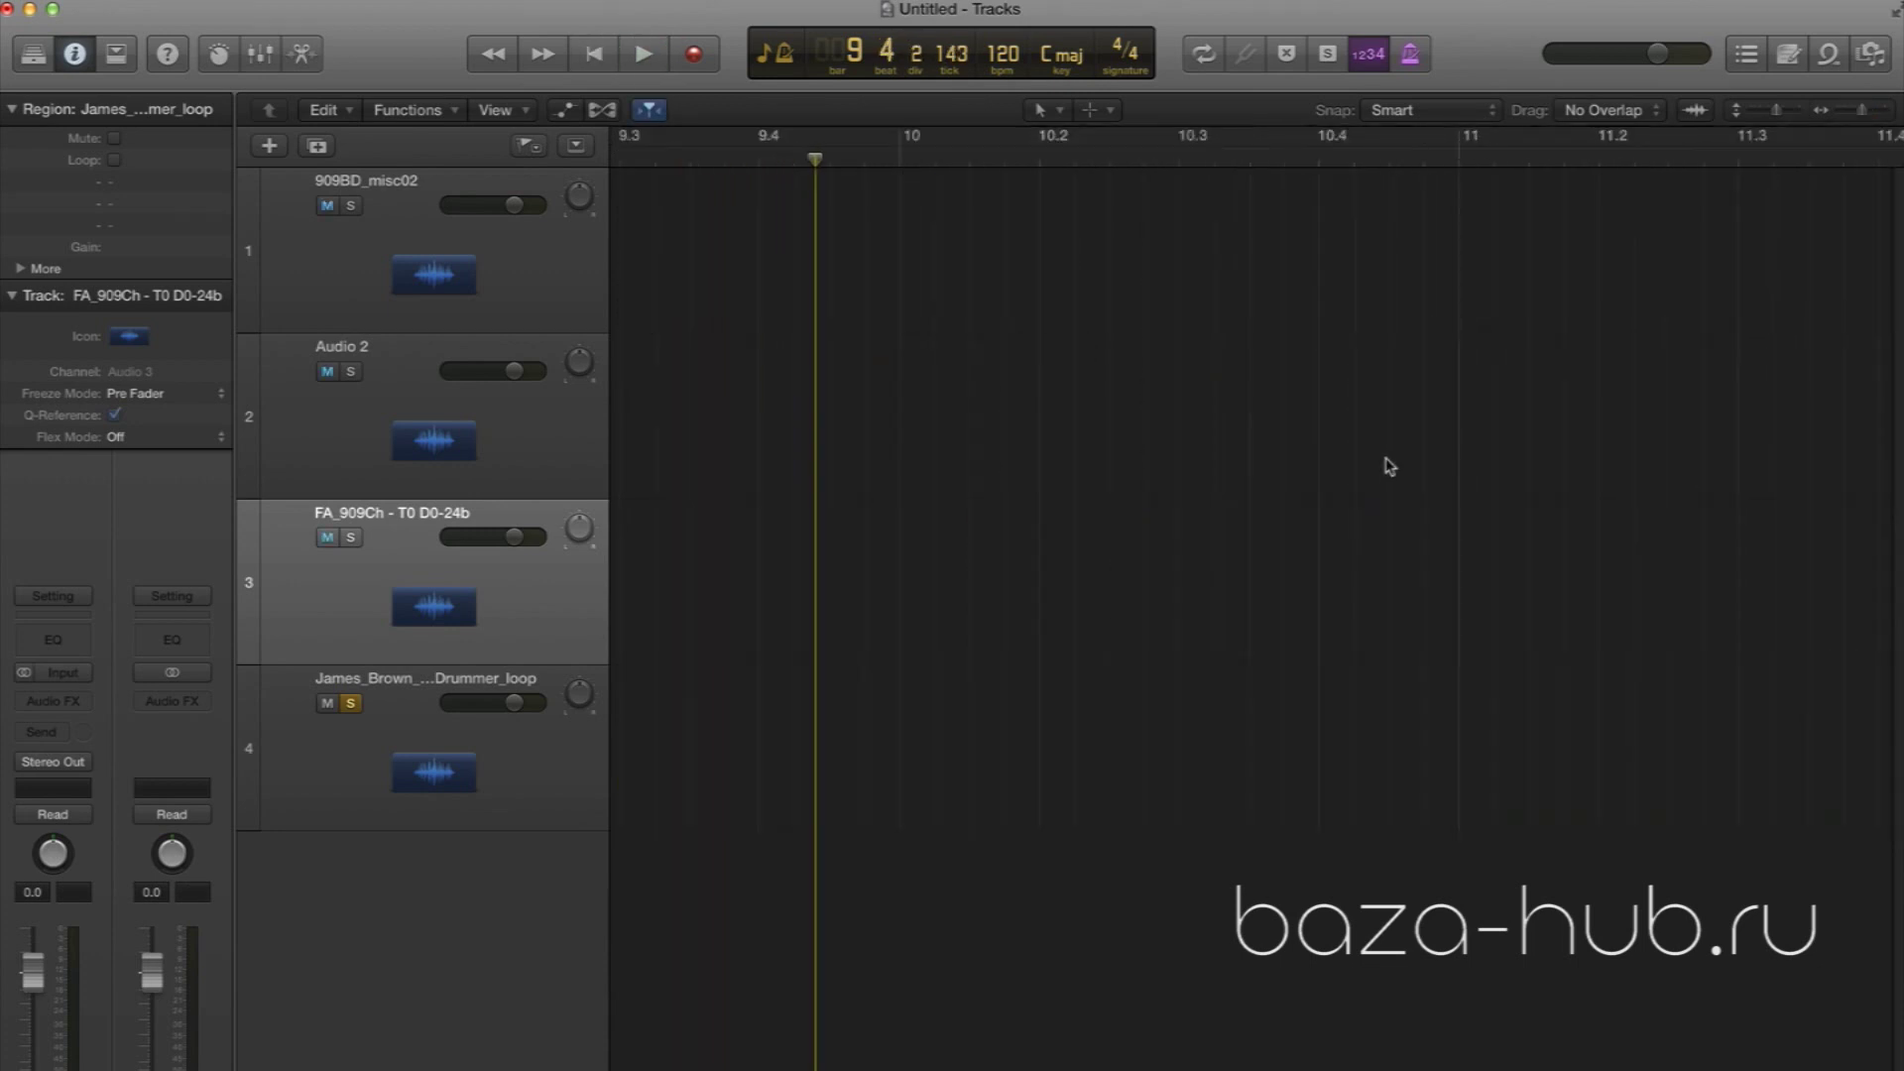
click(585, 56)
key(space)
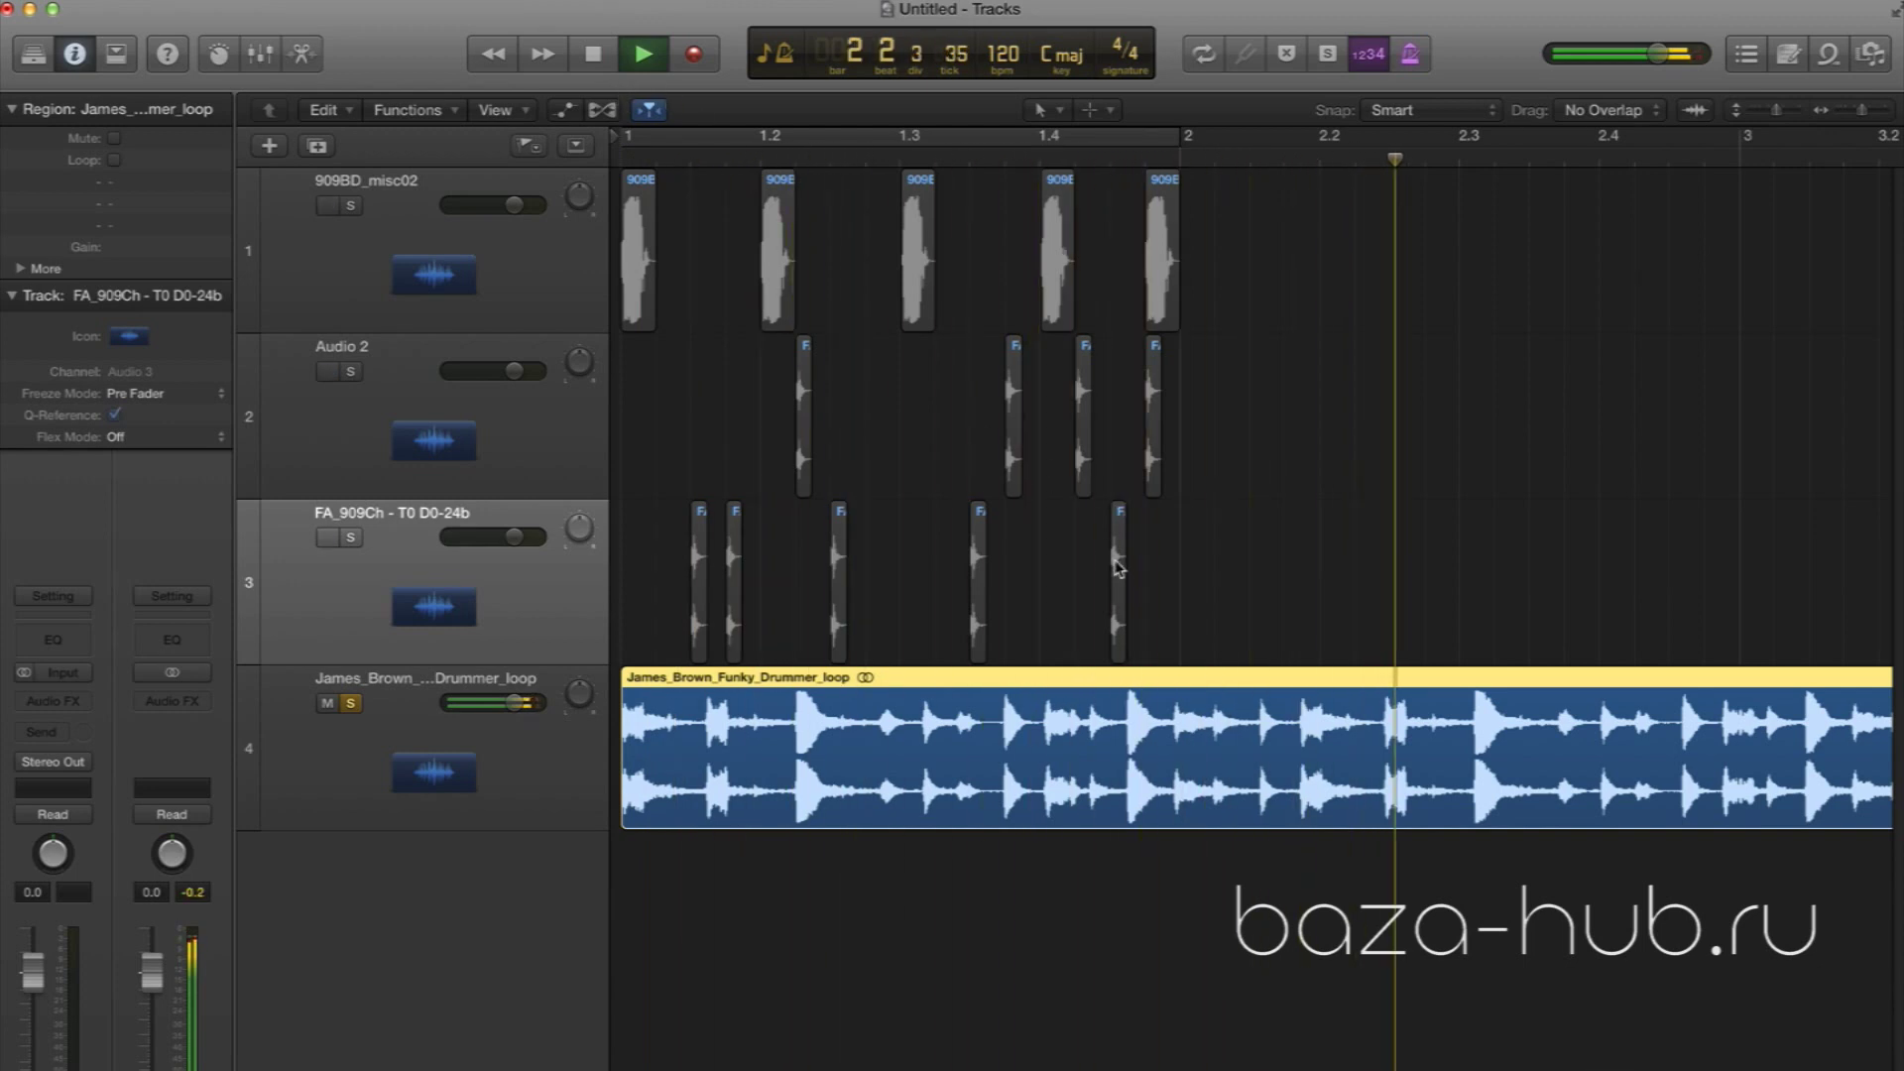
key(space)
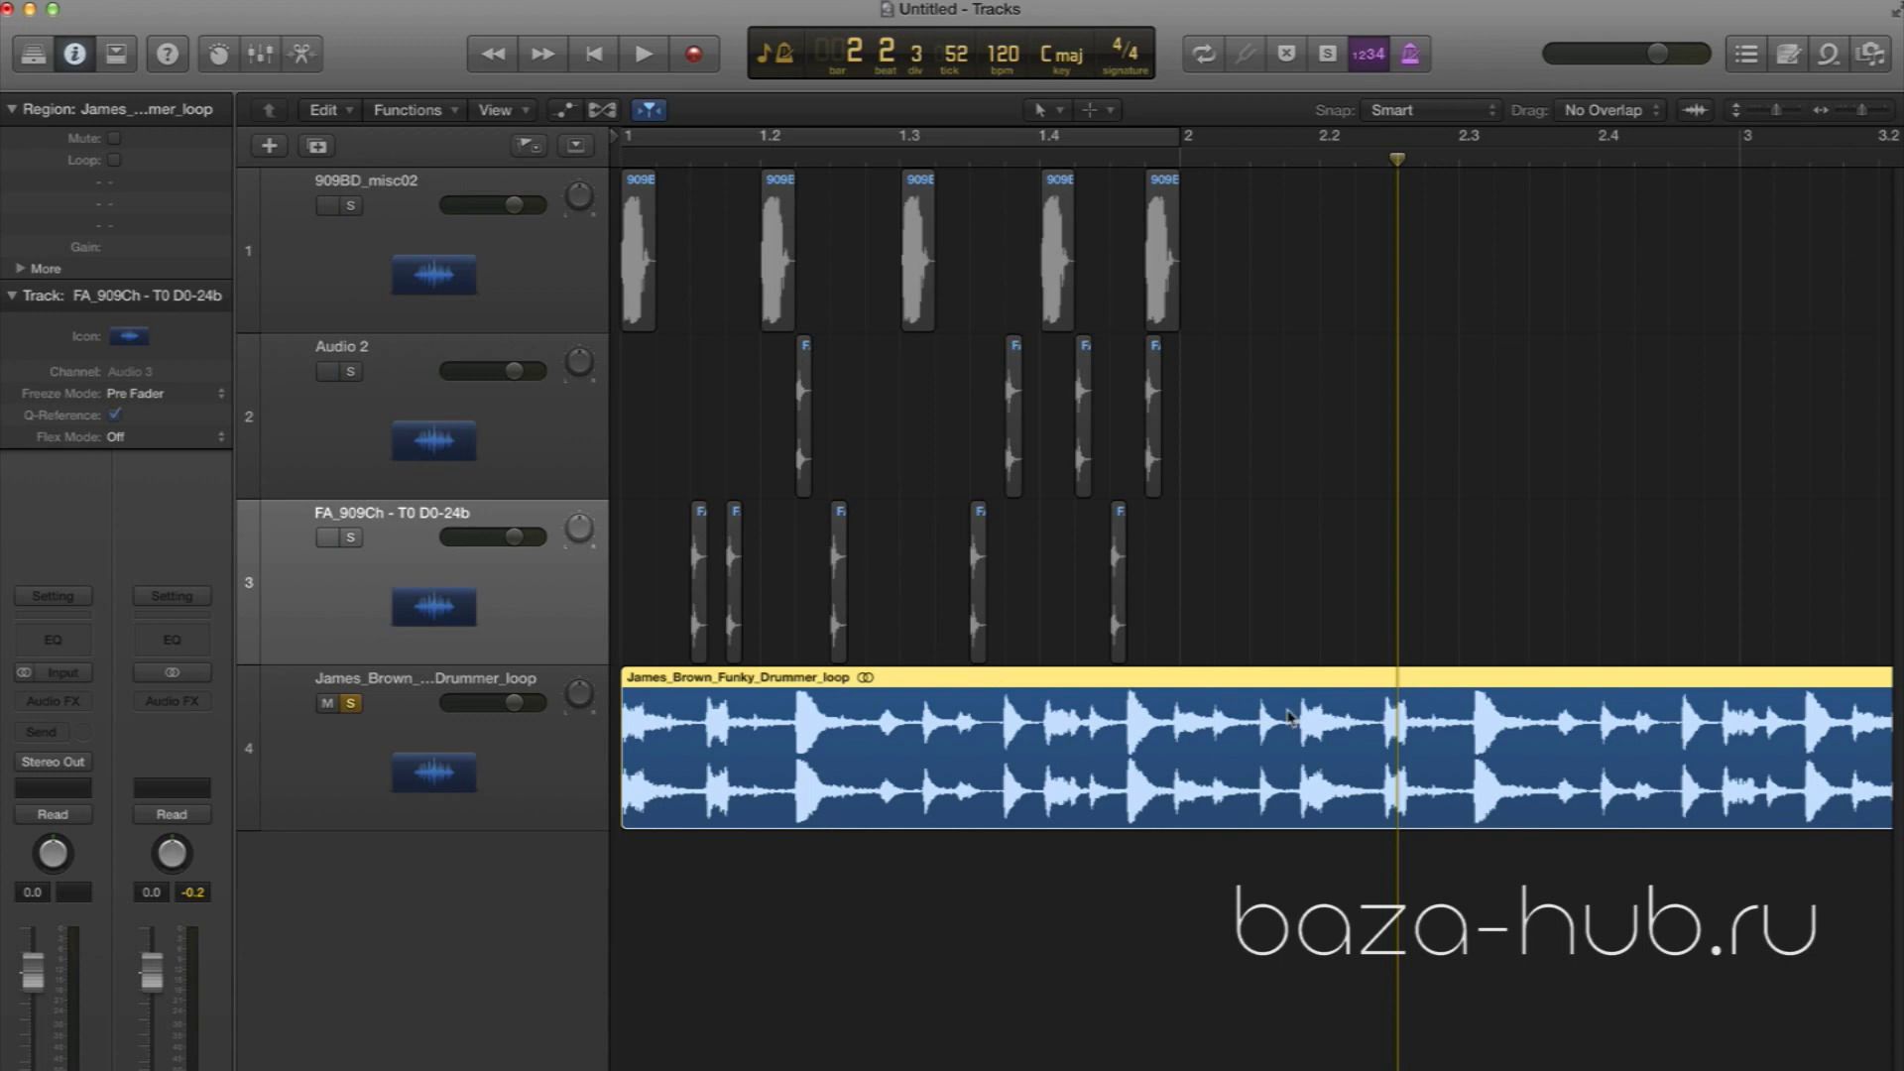
Listen to the loop from the start again and split it with the Scissors tool at the hit just before position 2.2
key(t)
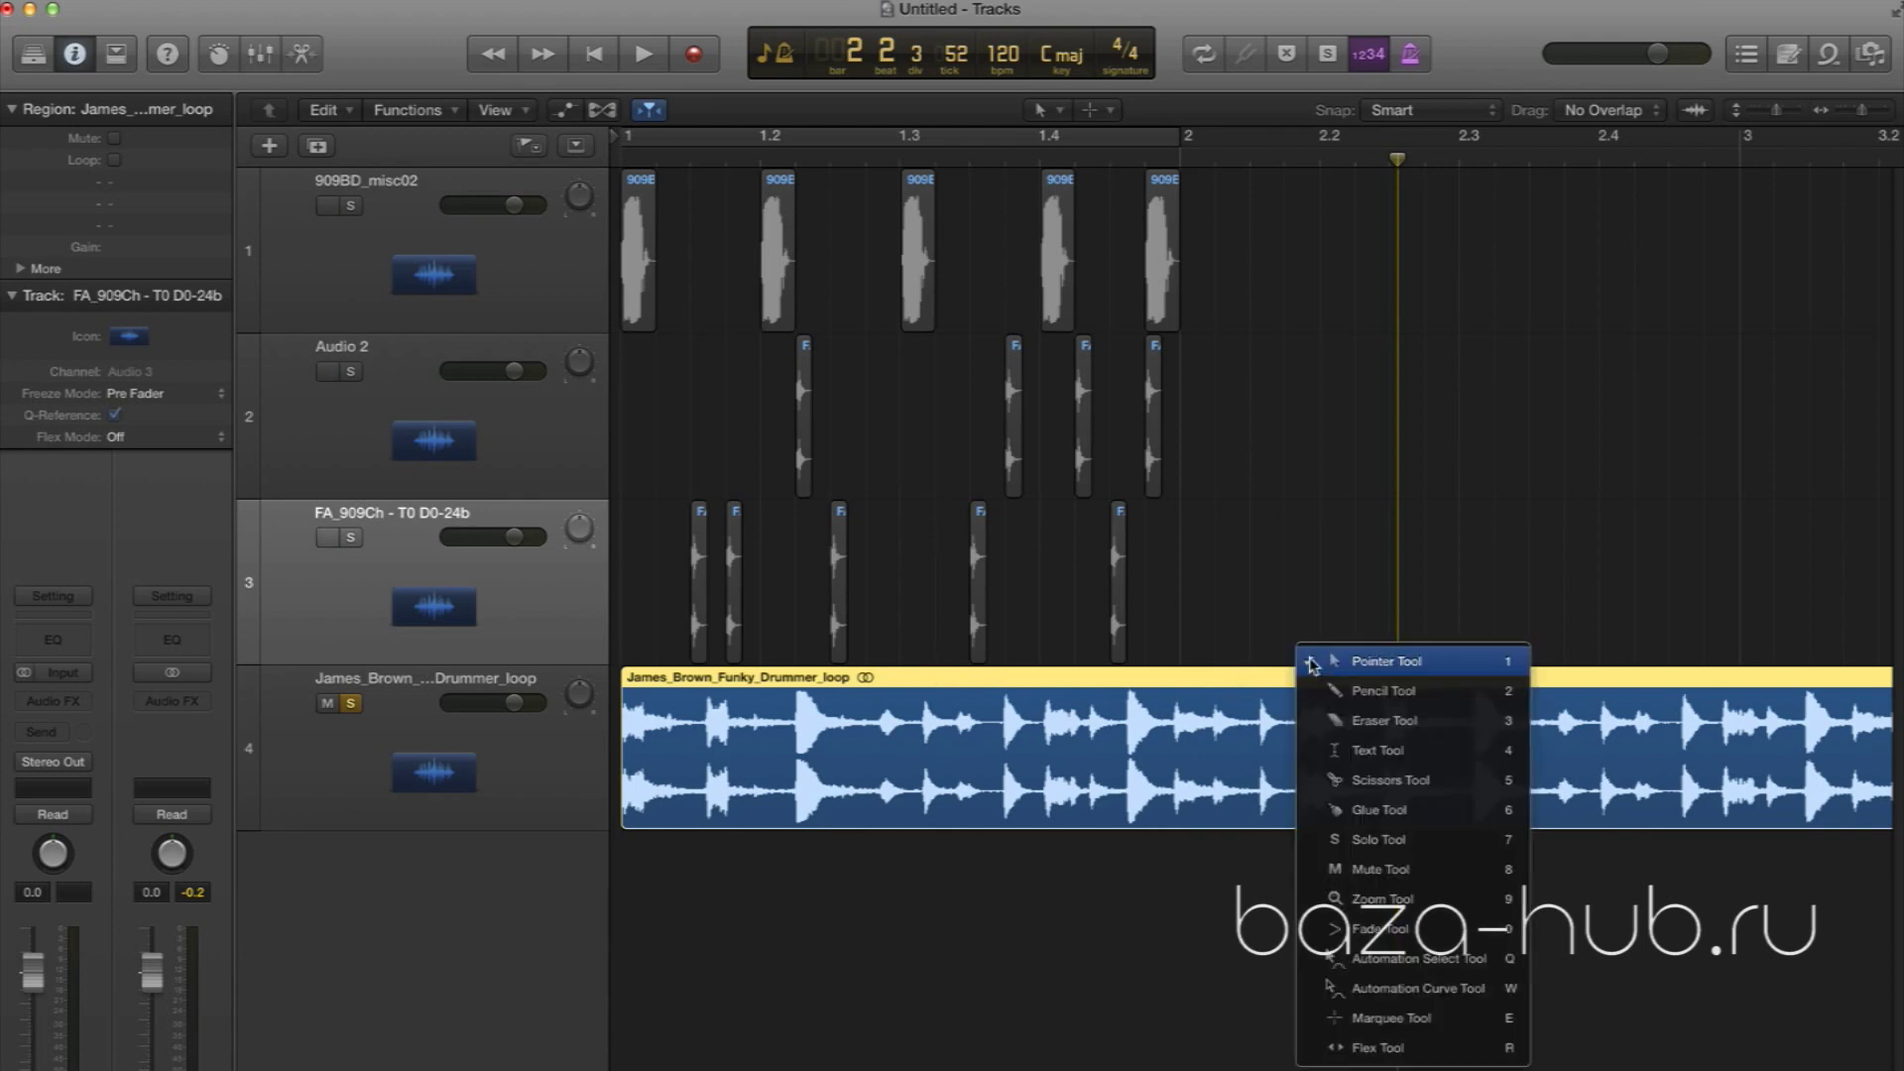
click(1364, 783)
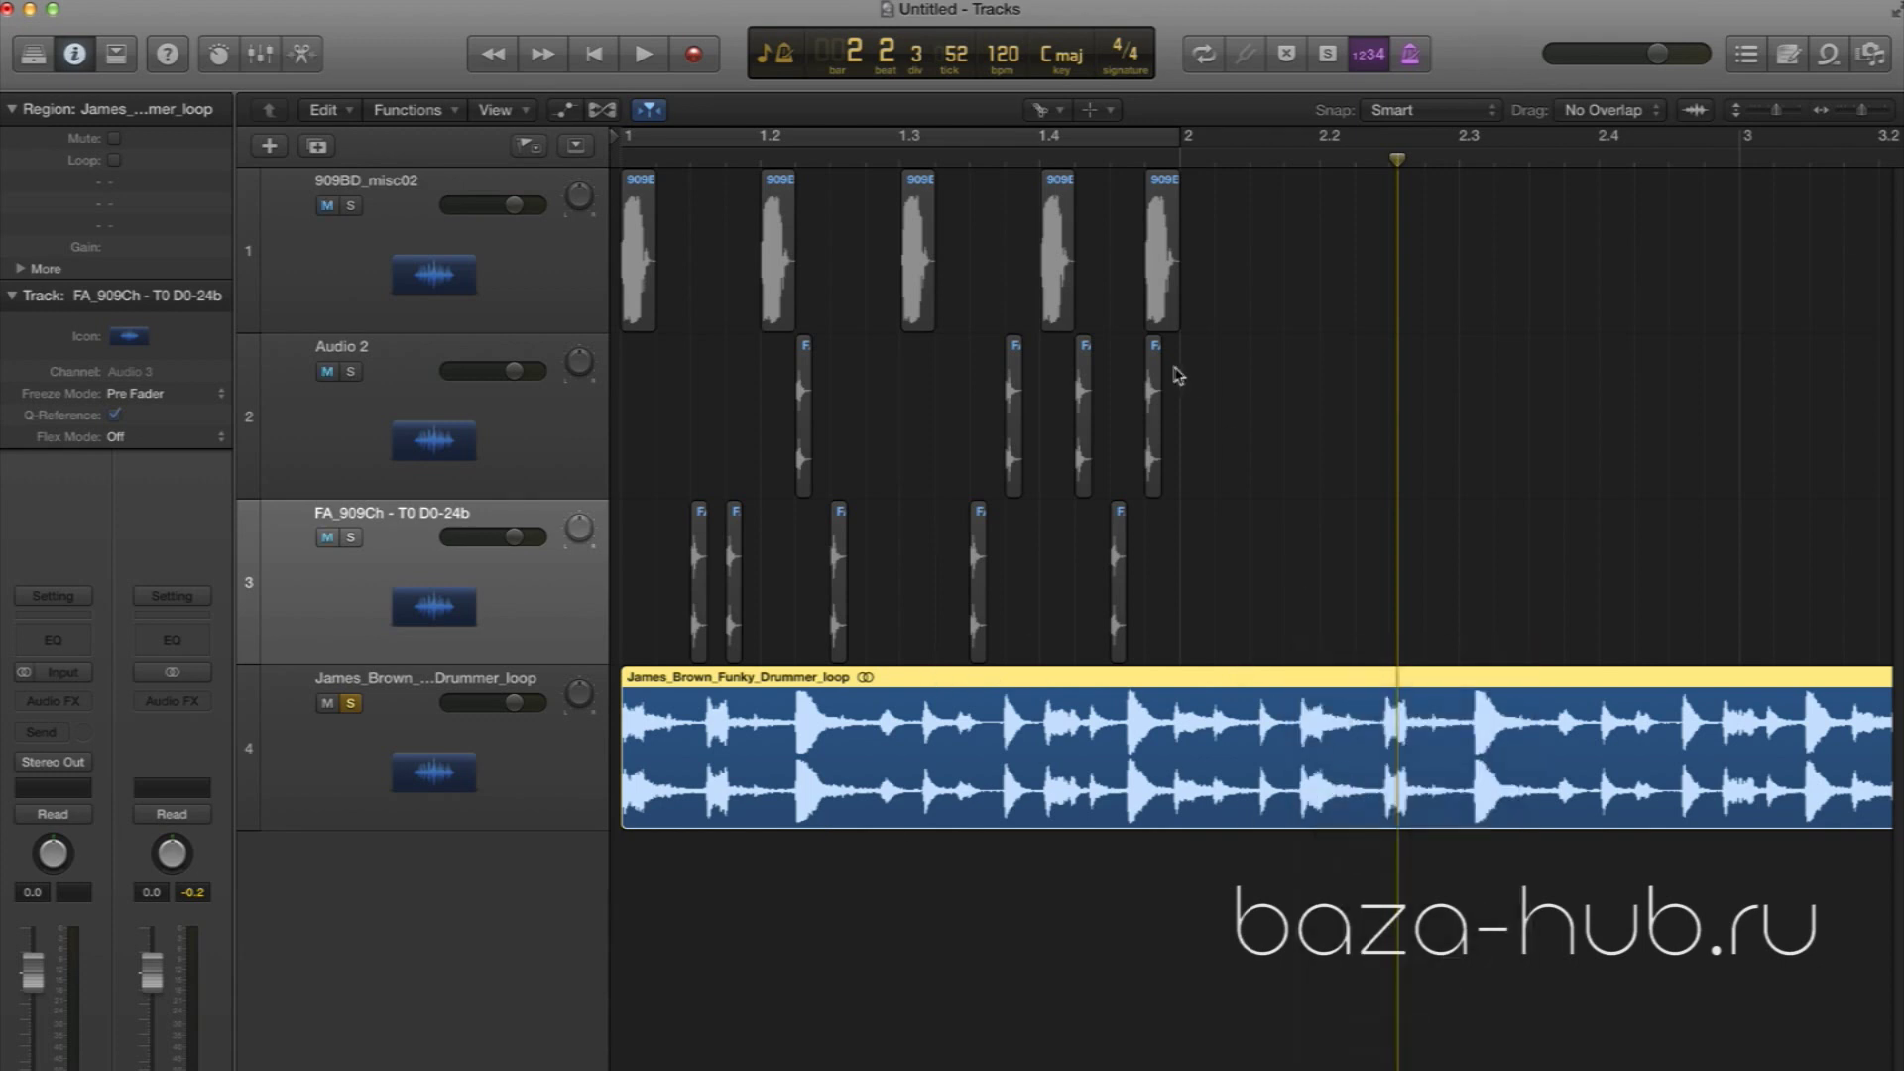
key(Return)
key(space)
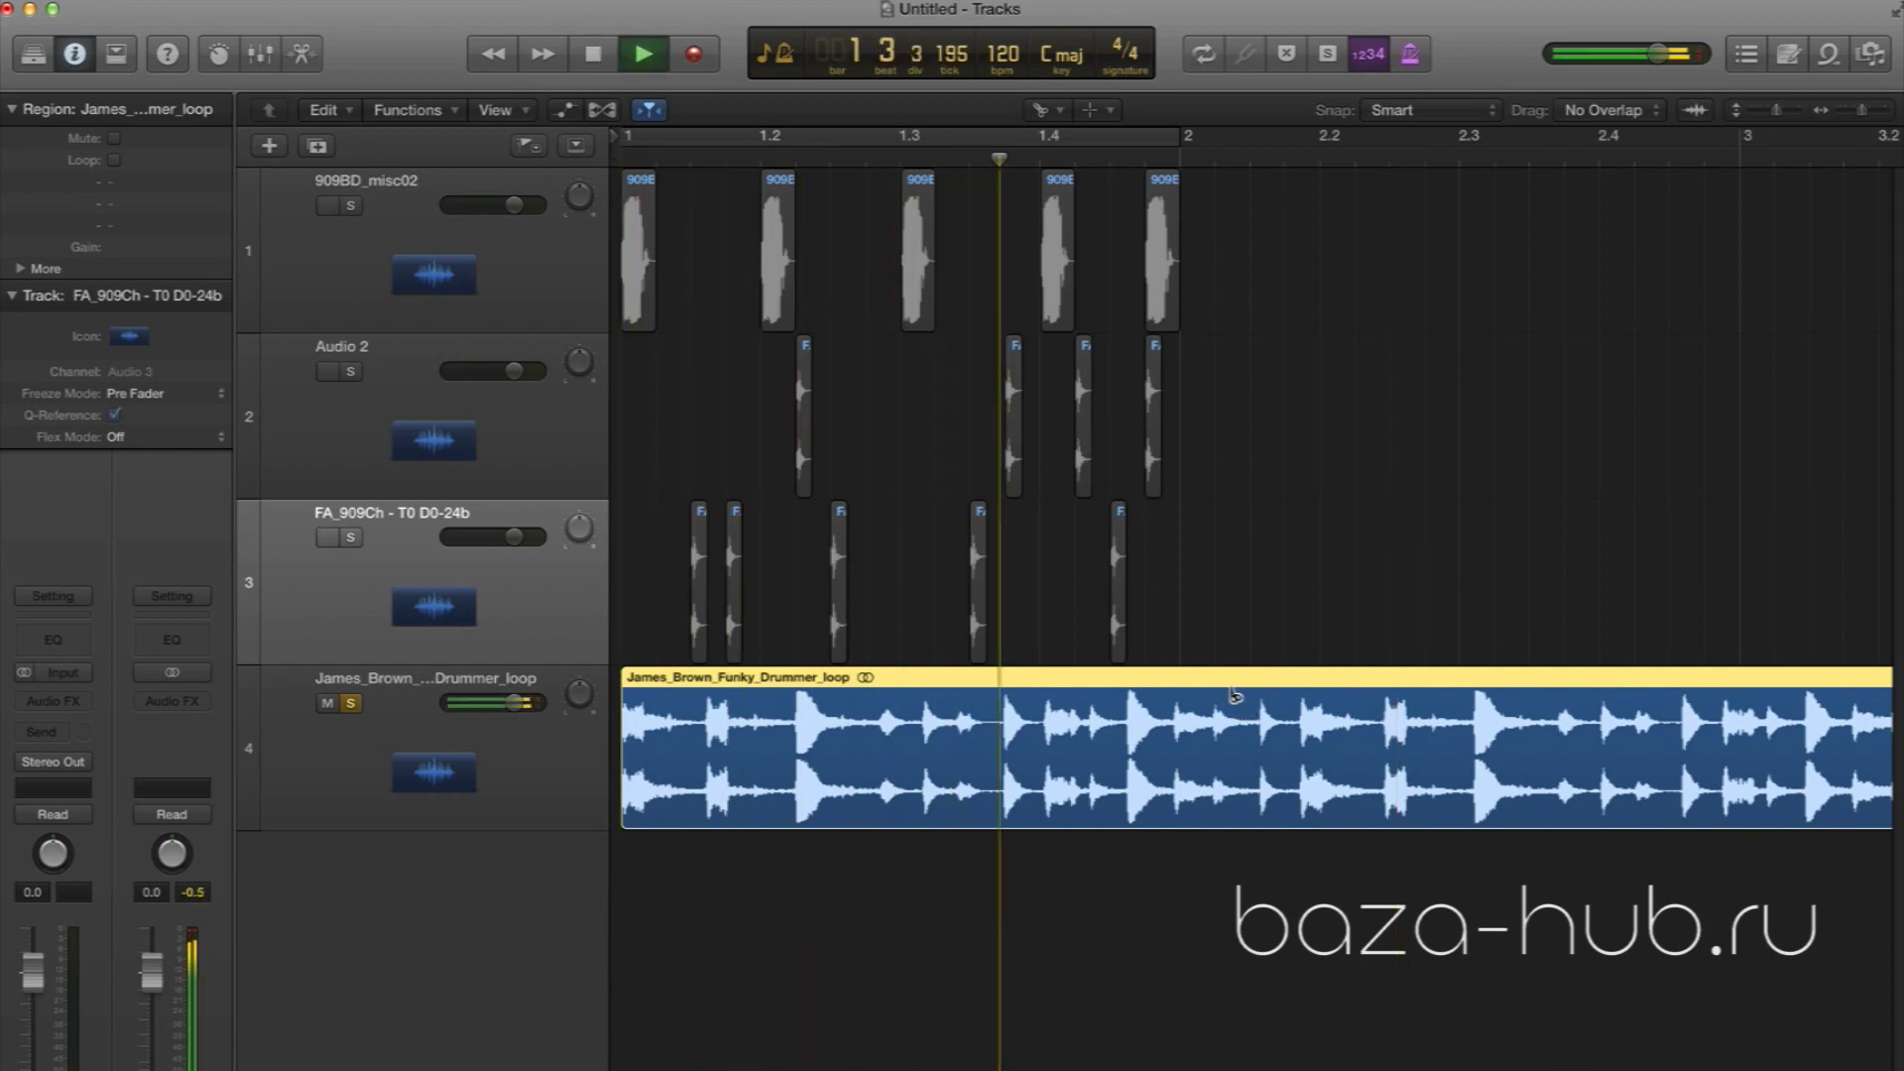
key(space)
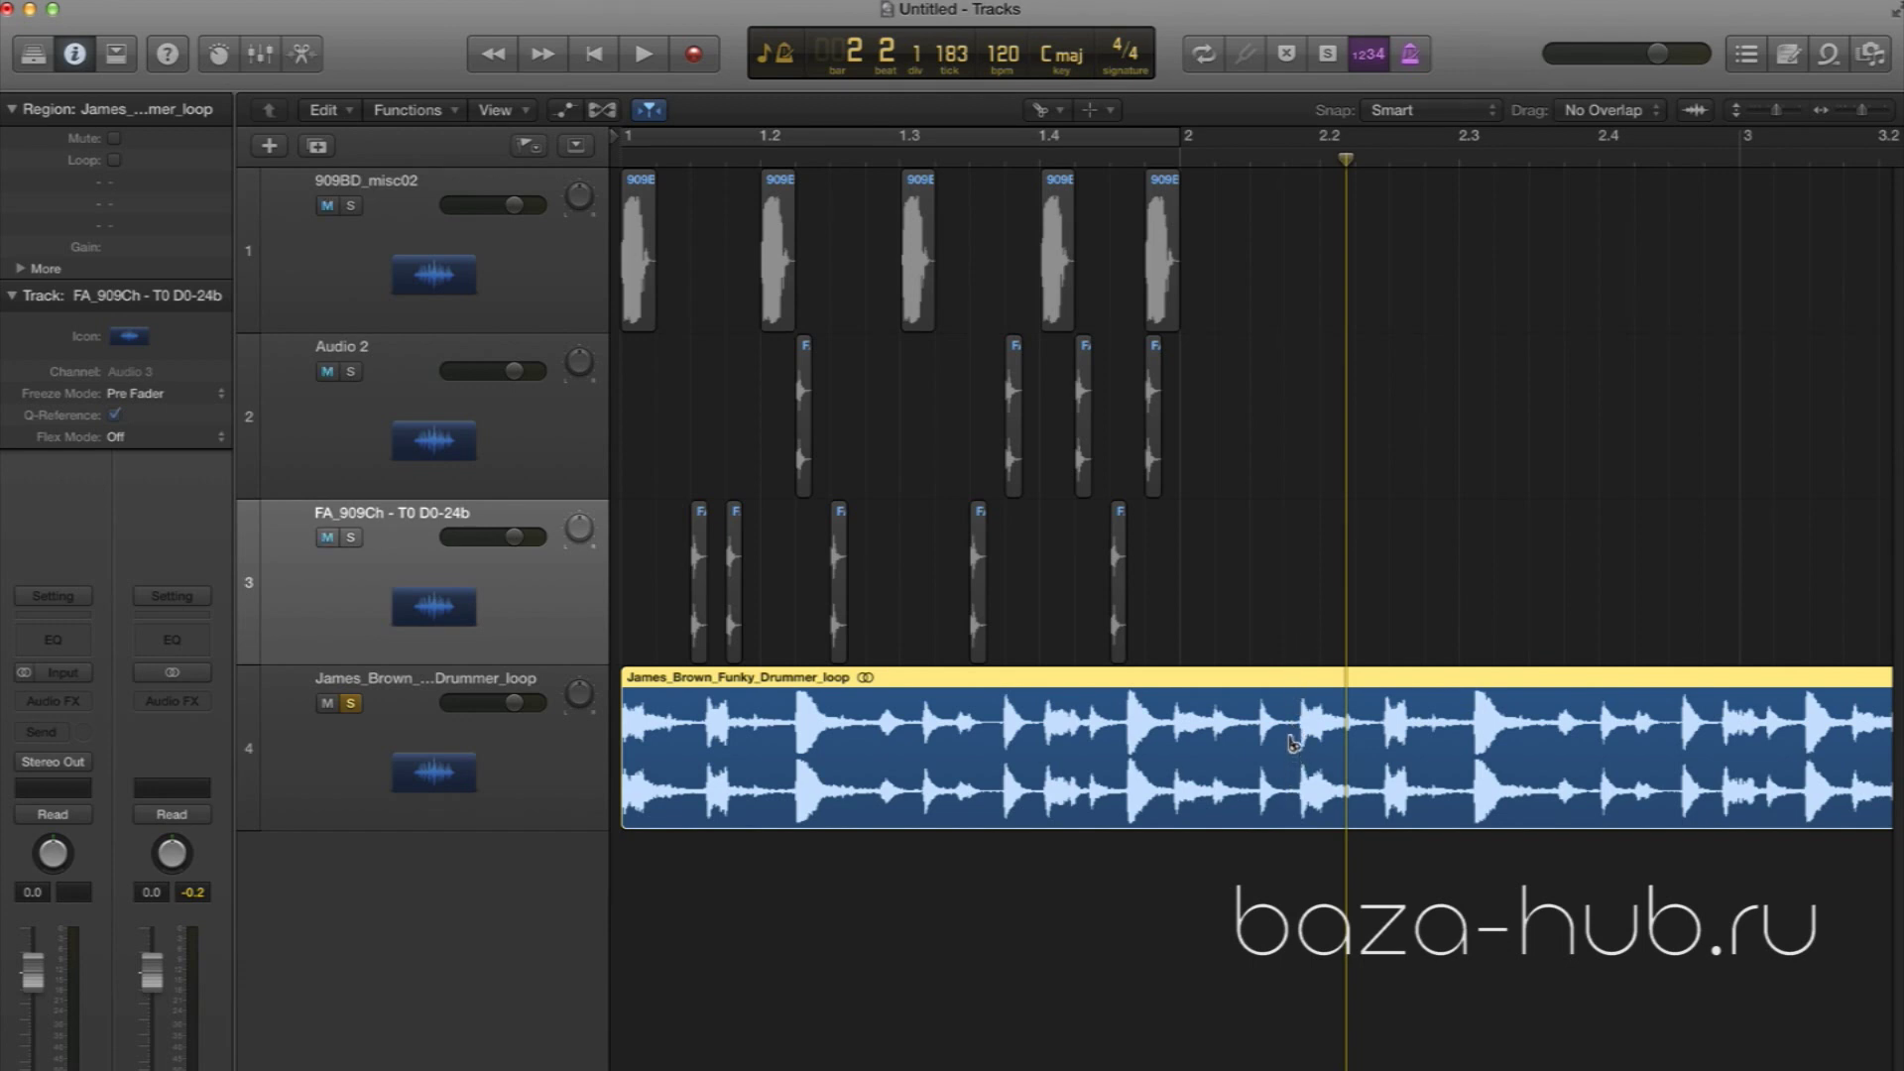
click(1298, 734)
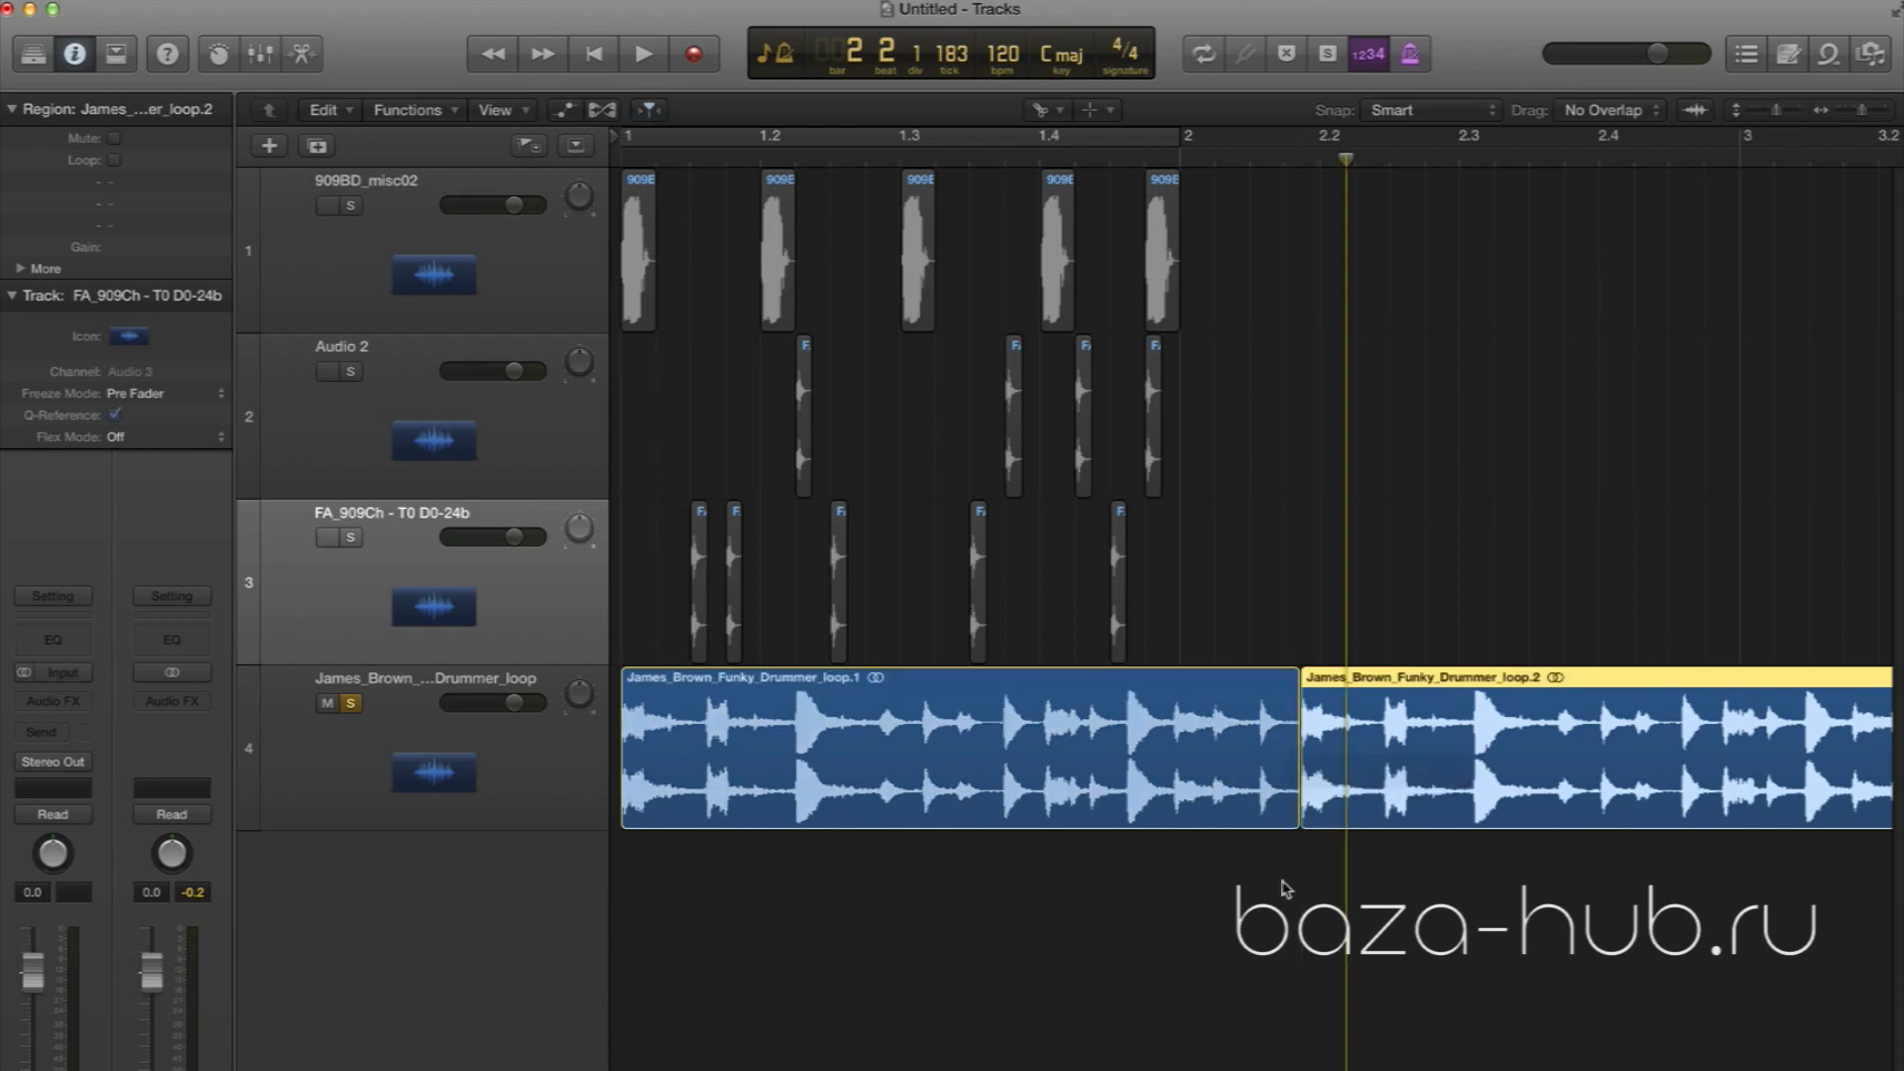
Delete the part of the drummer loop that follows the cut just before position 2.2
key(t)
key(t)
key(Delete)
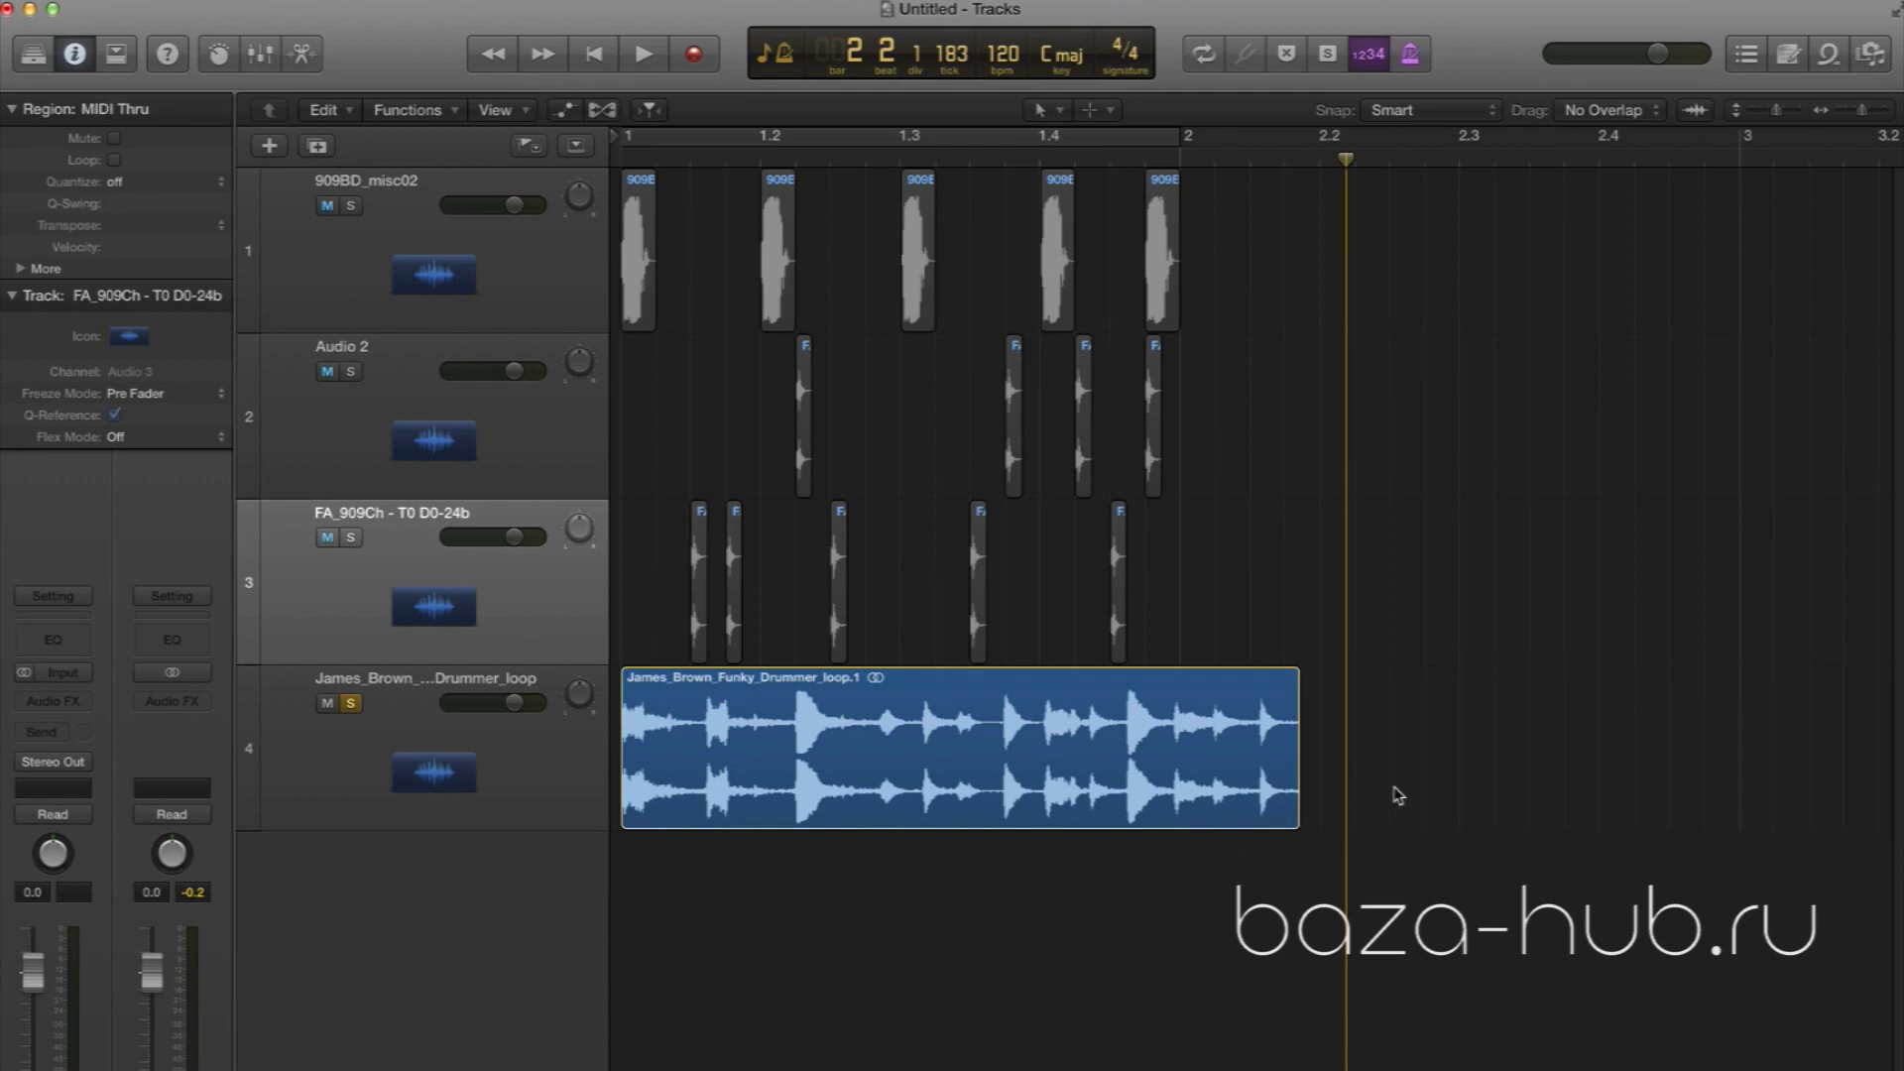
Trim the remaining drummer loop's end in the audio editor to a length of about 106995 samples, and close the editor
click(1228, 812)
key(e)
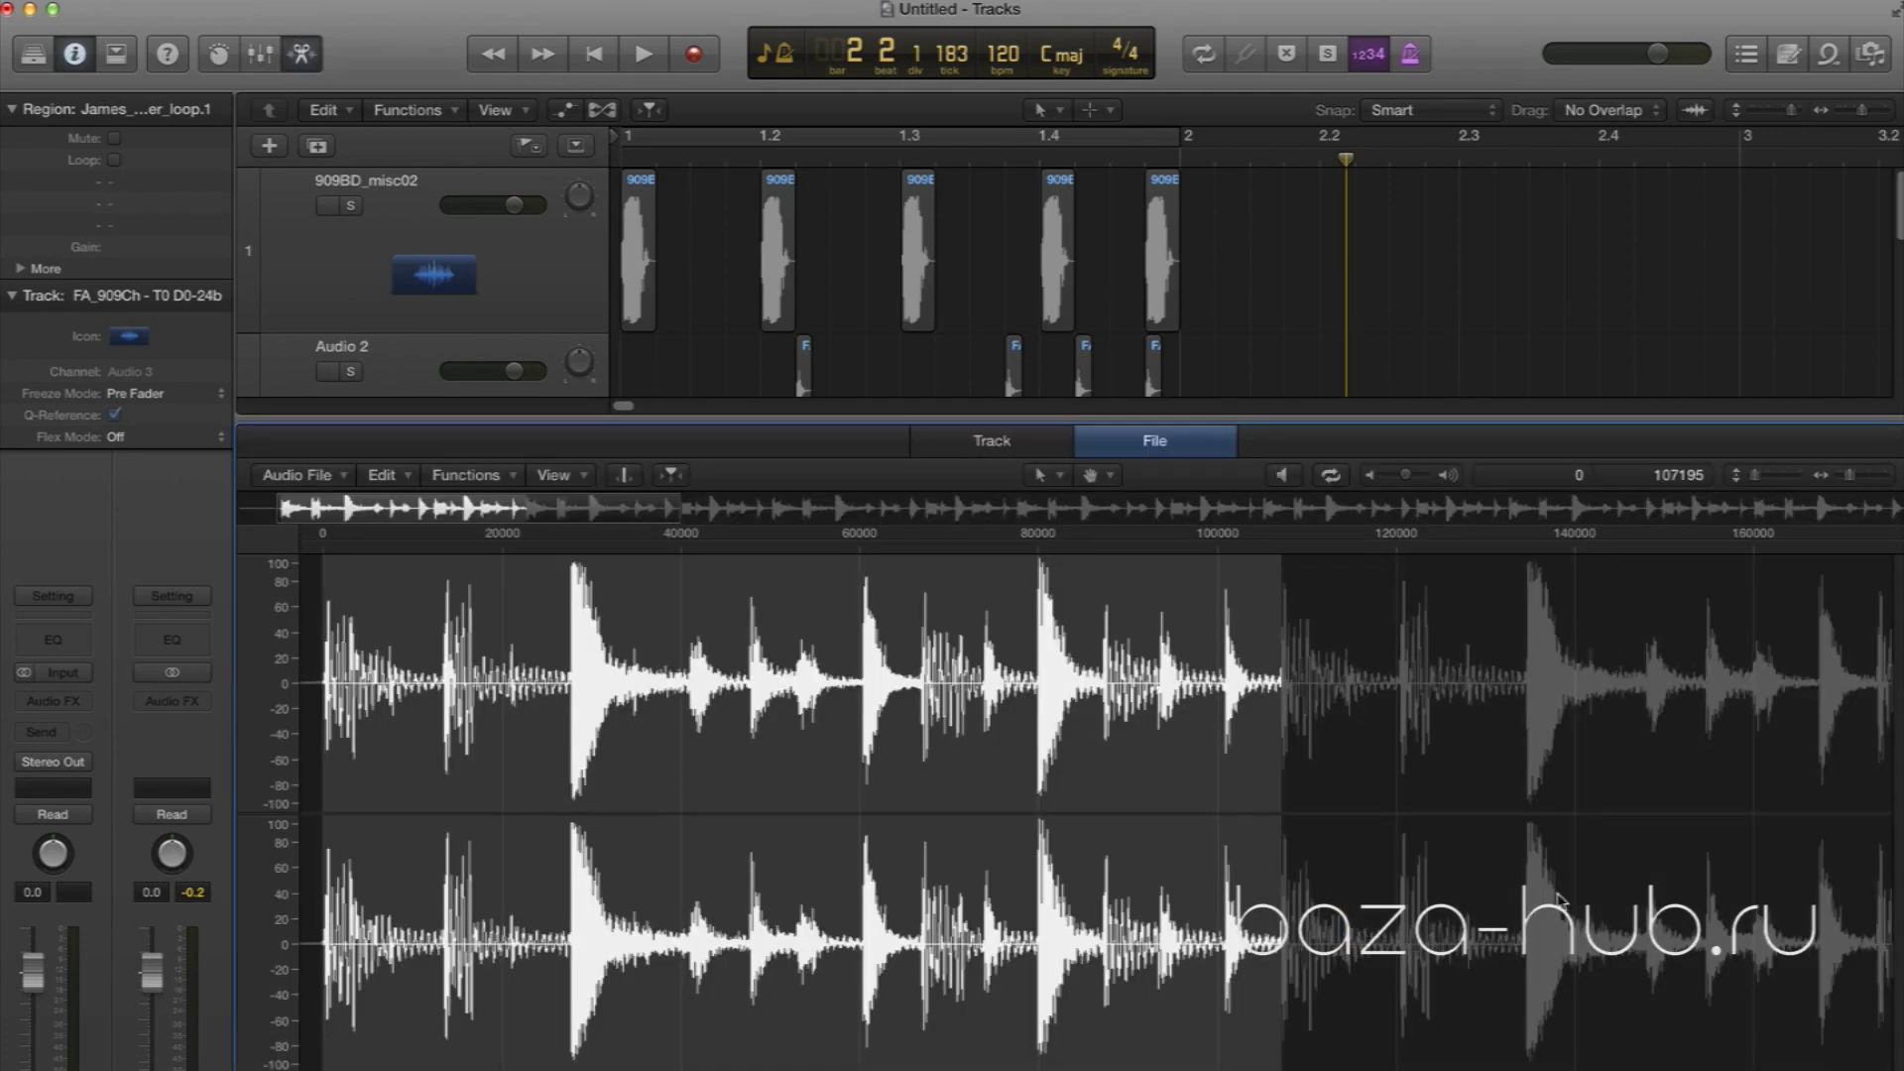
drag(1850, 477, 1852, 476)
scroll(1150, 984, right, 20)
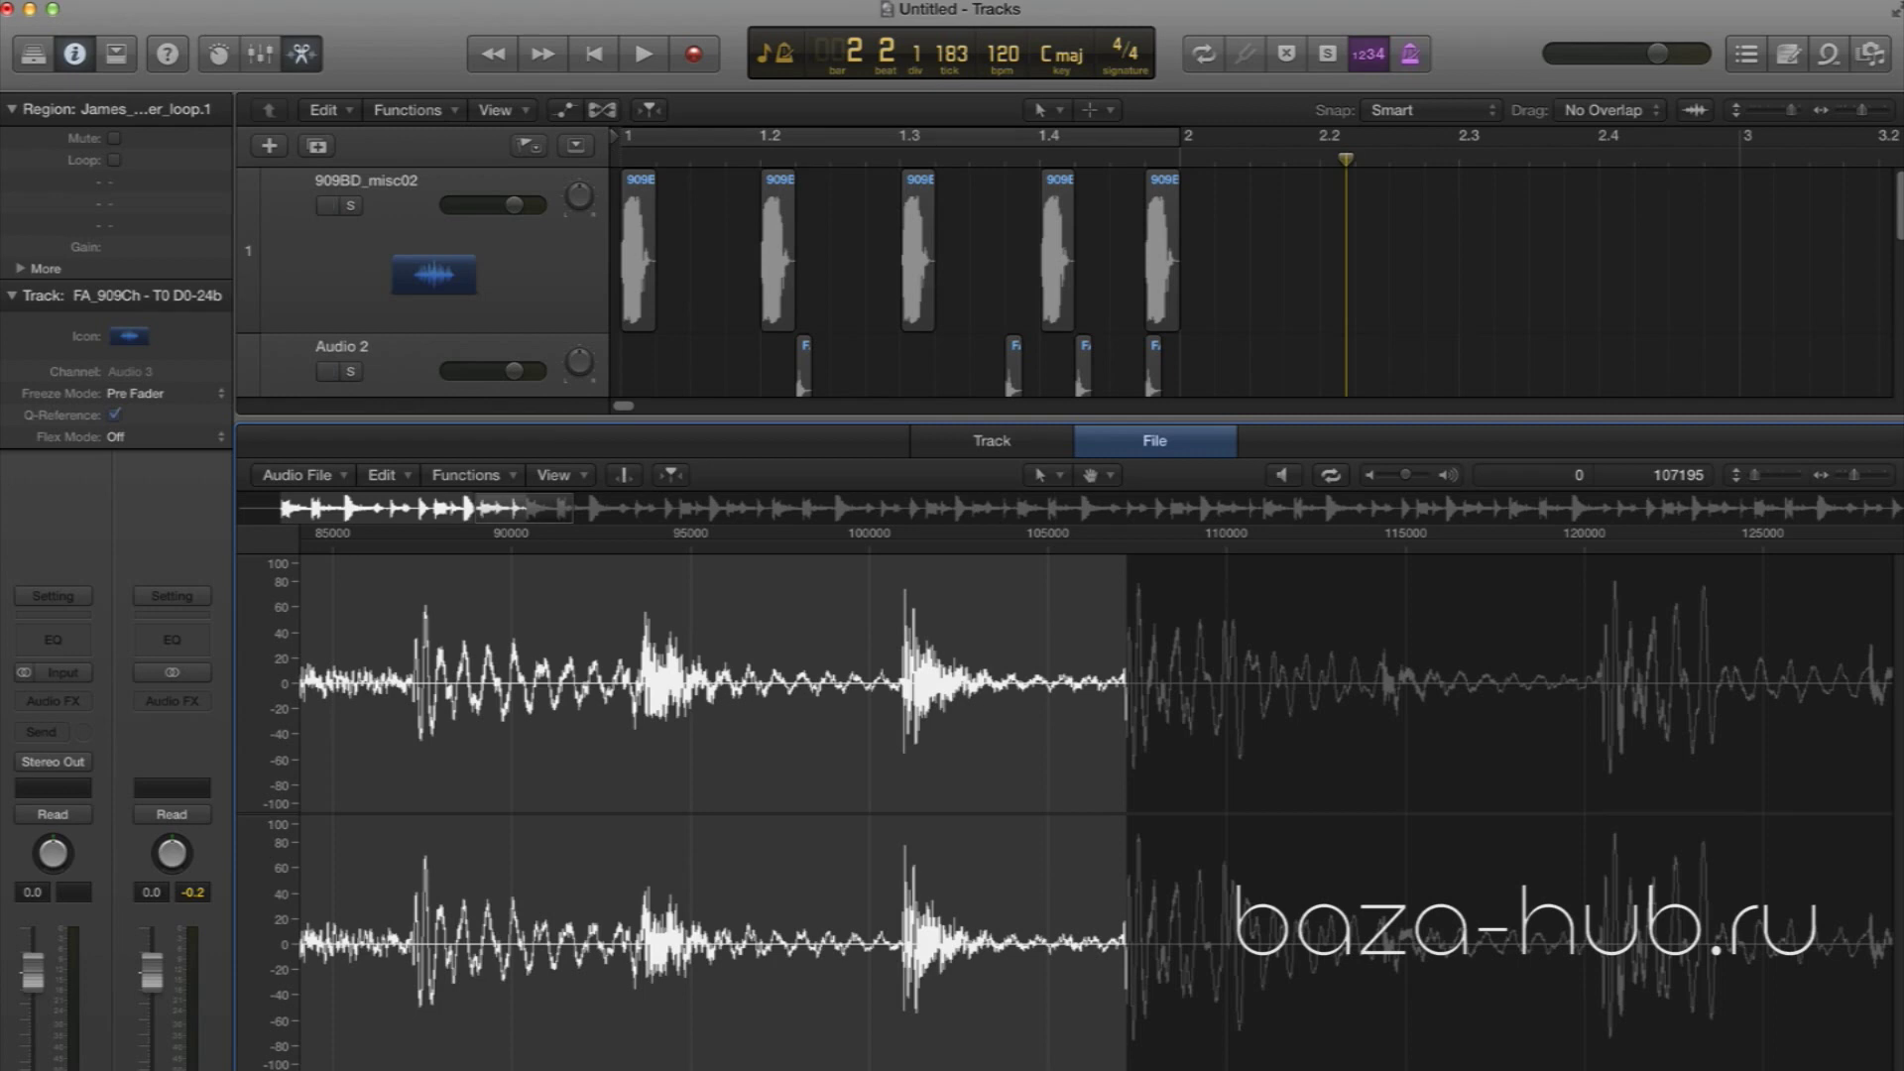
drag(1125, 1069, 1105, 1069)
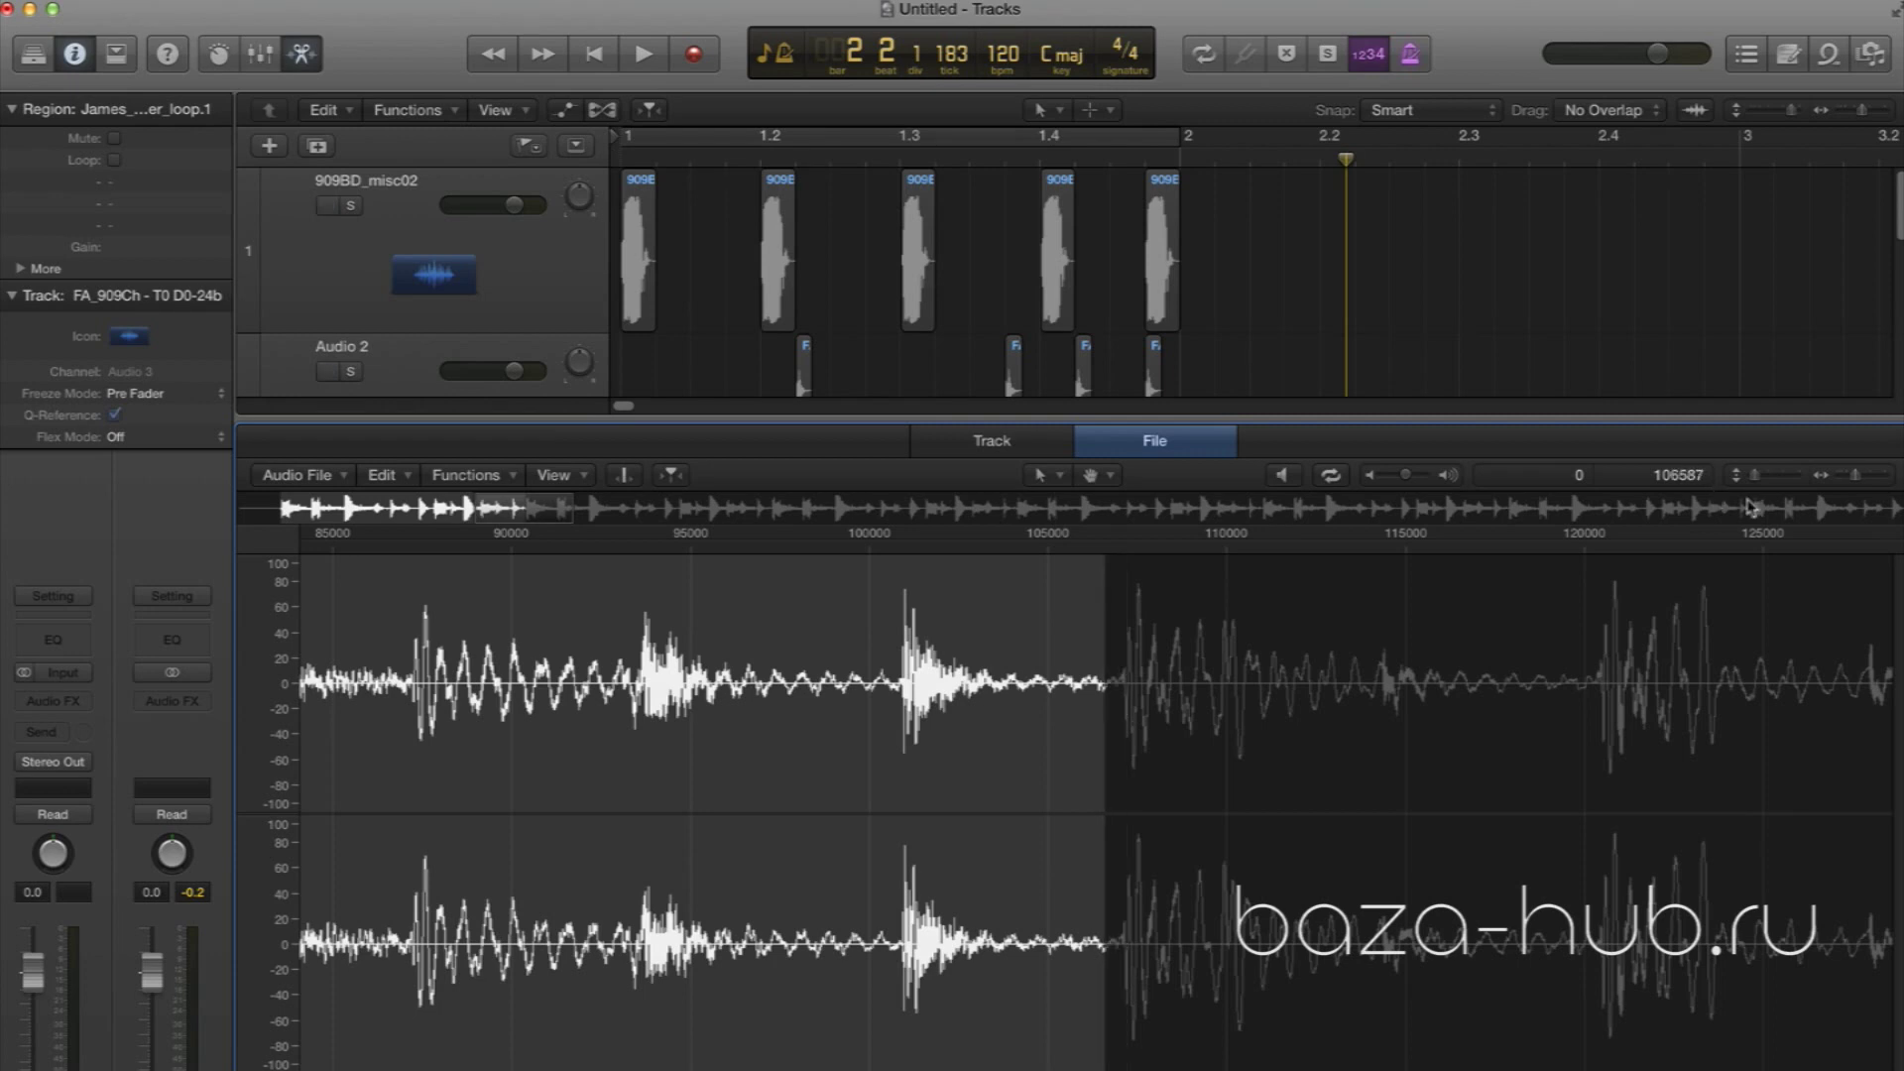
click(1859, 478)
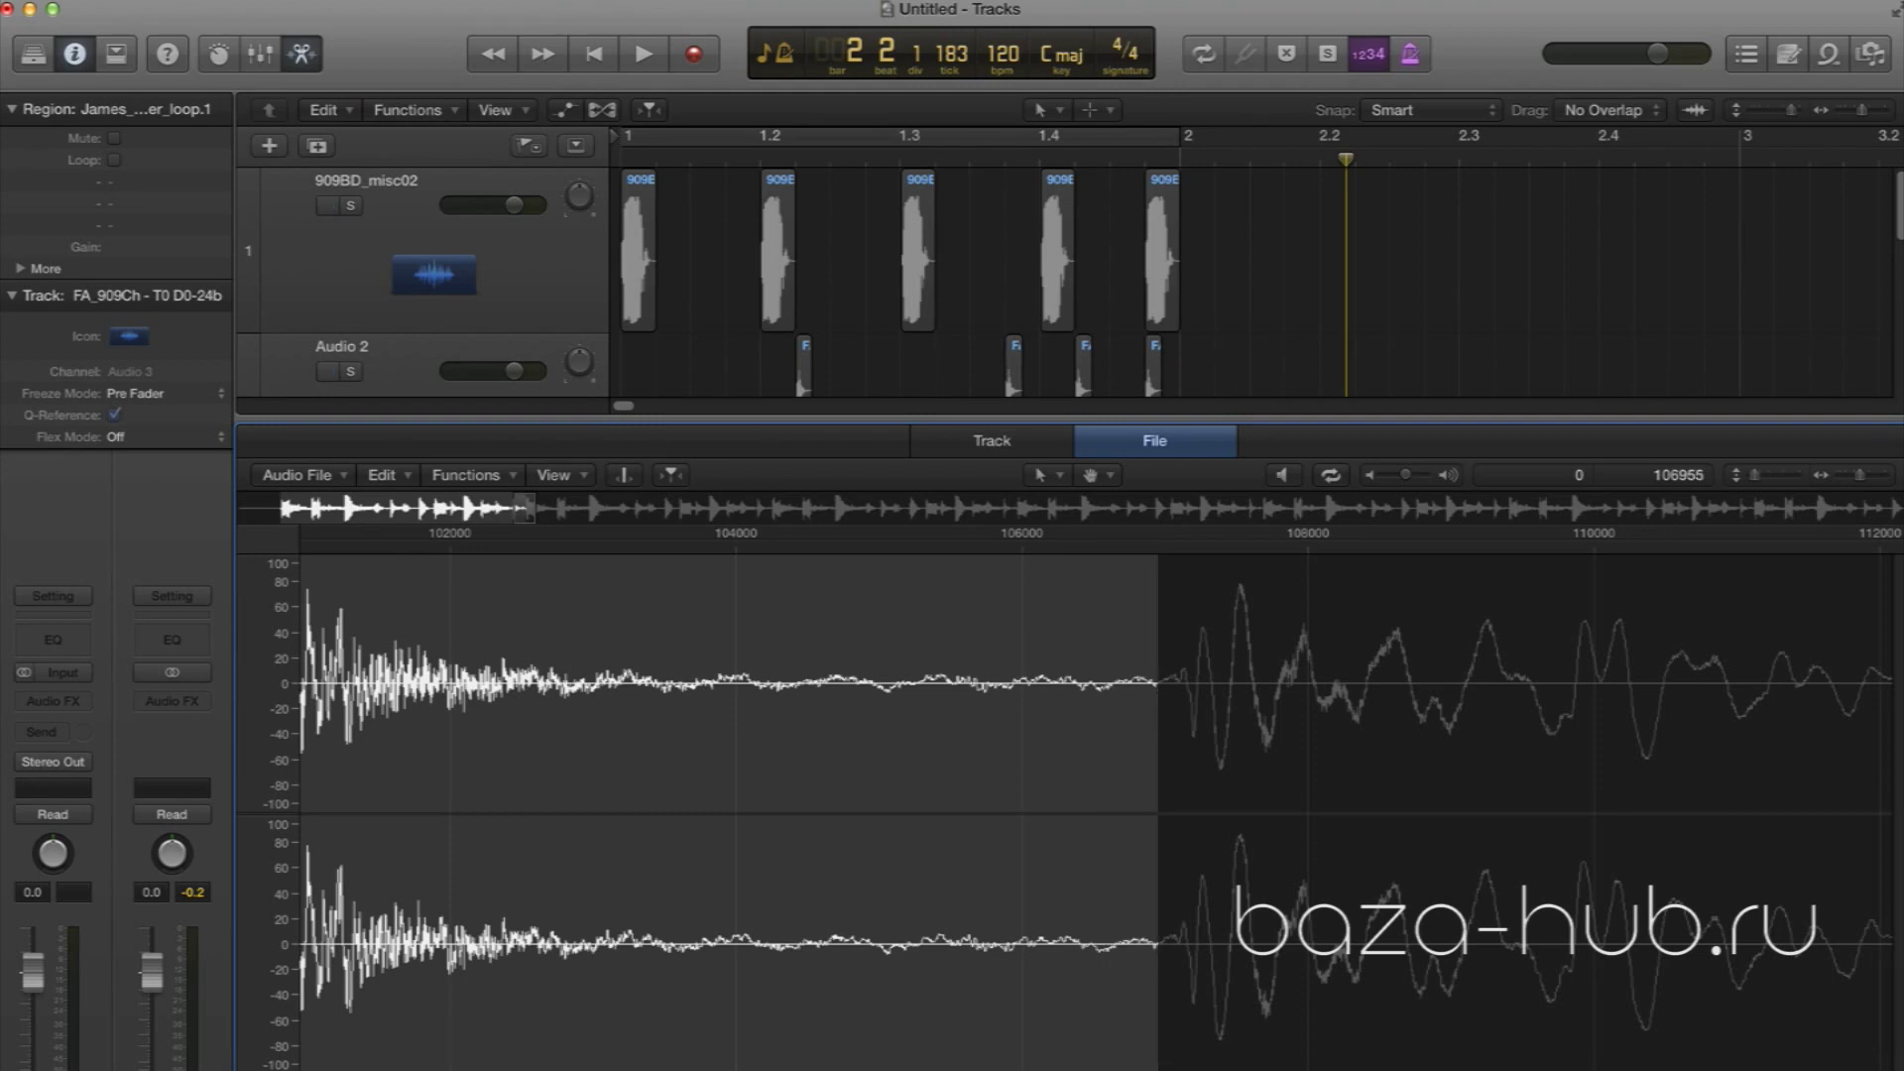
drag(1157, 684, 1164, 684)
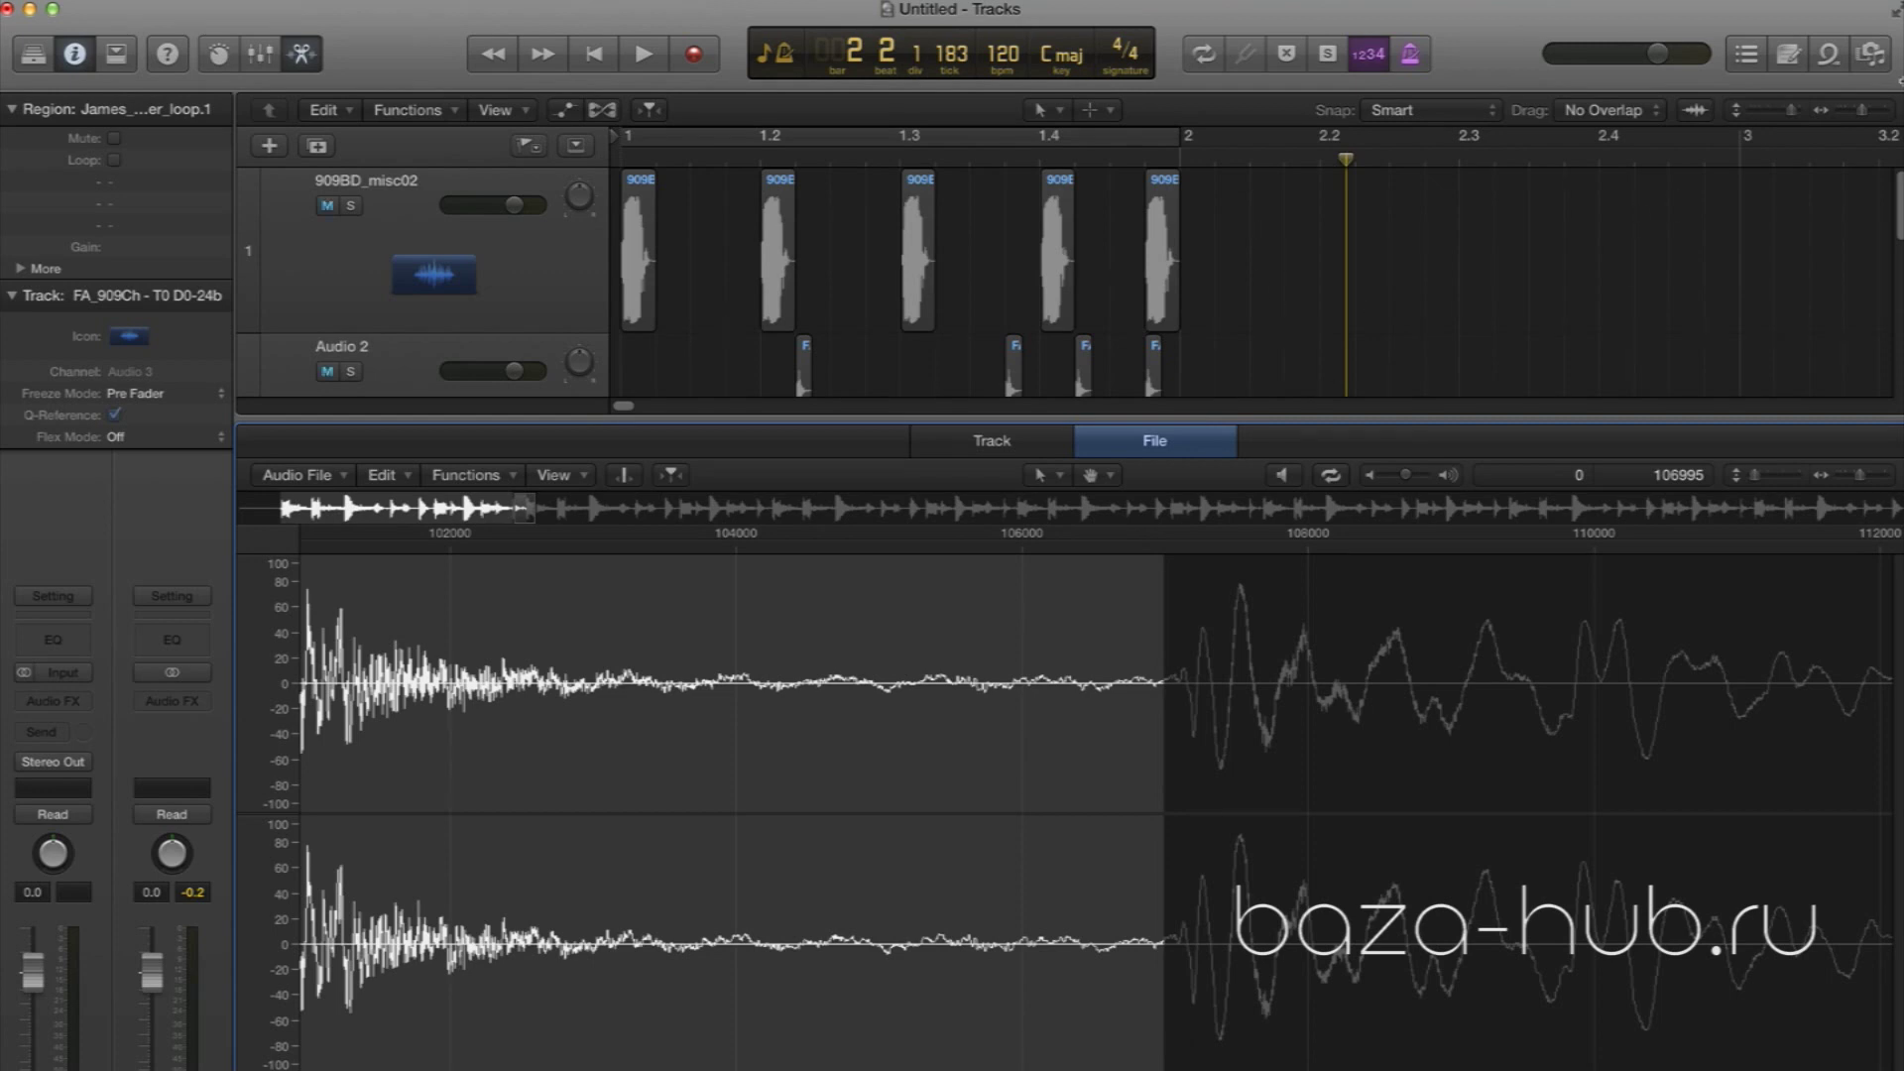
click(302, 53)
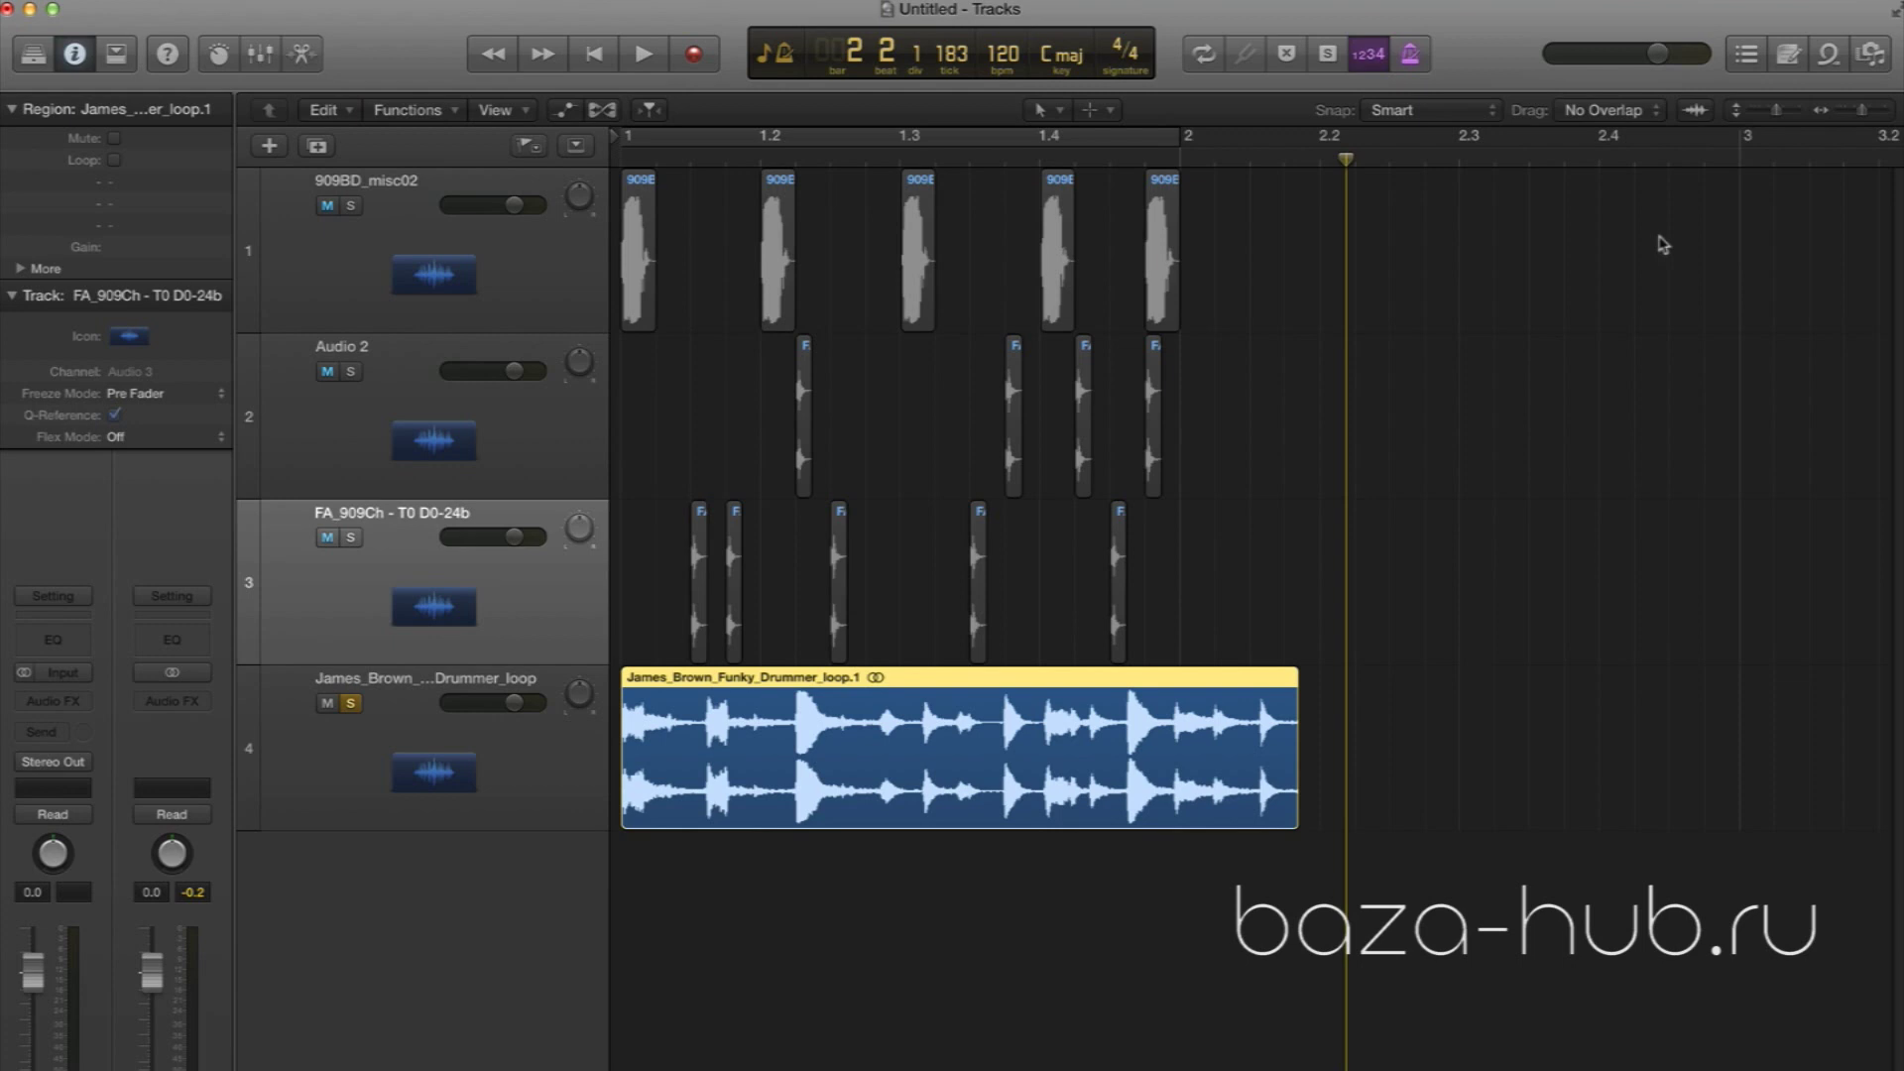
Extend the drummer loop's end by 6 ticks in the arrangement, to a length of 1 0 3 105
drag(1863, 110, 1882, 116)
scroll(1266, 550, right, 20)
scroll(1266, 545, left, 4)
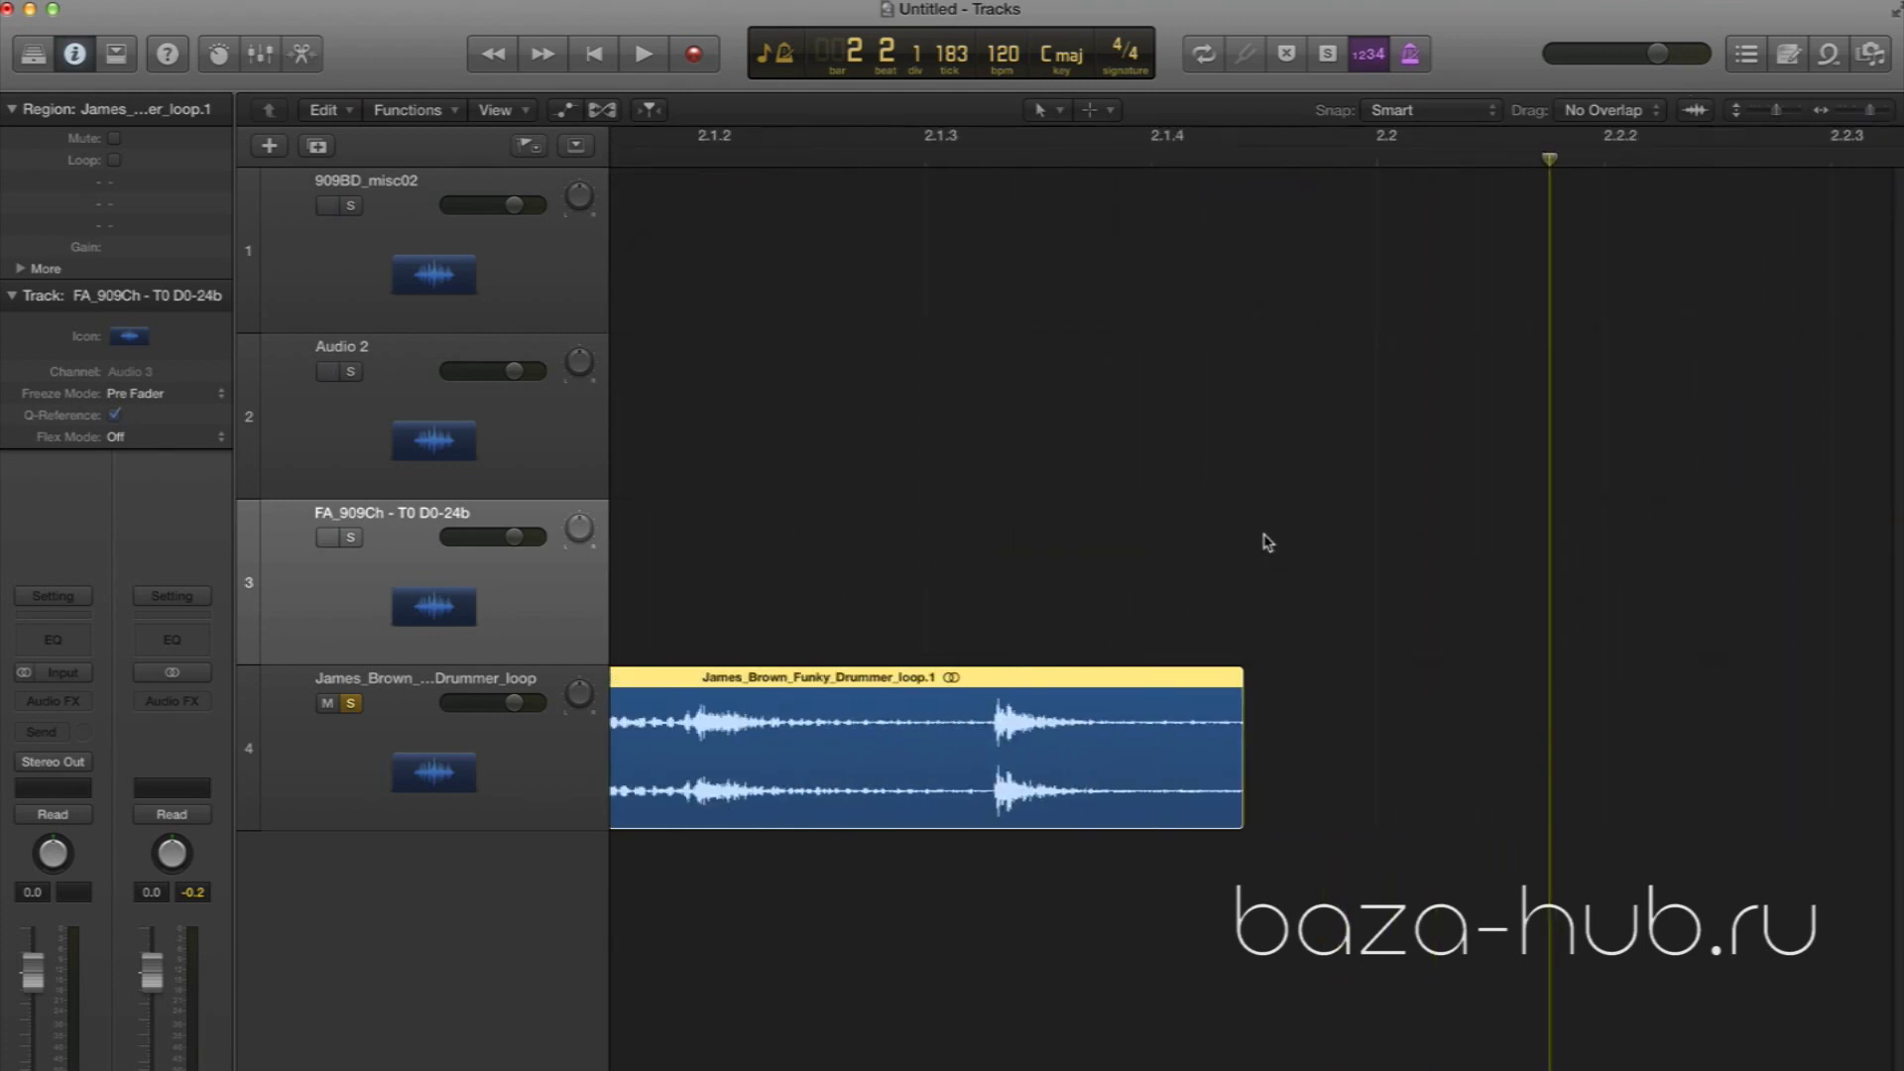
click(1297, 811)
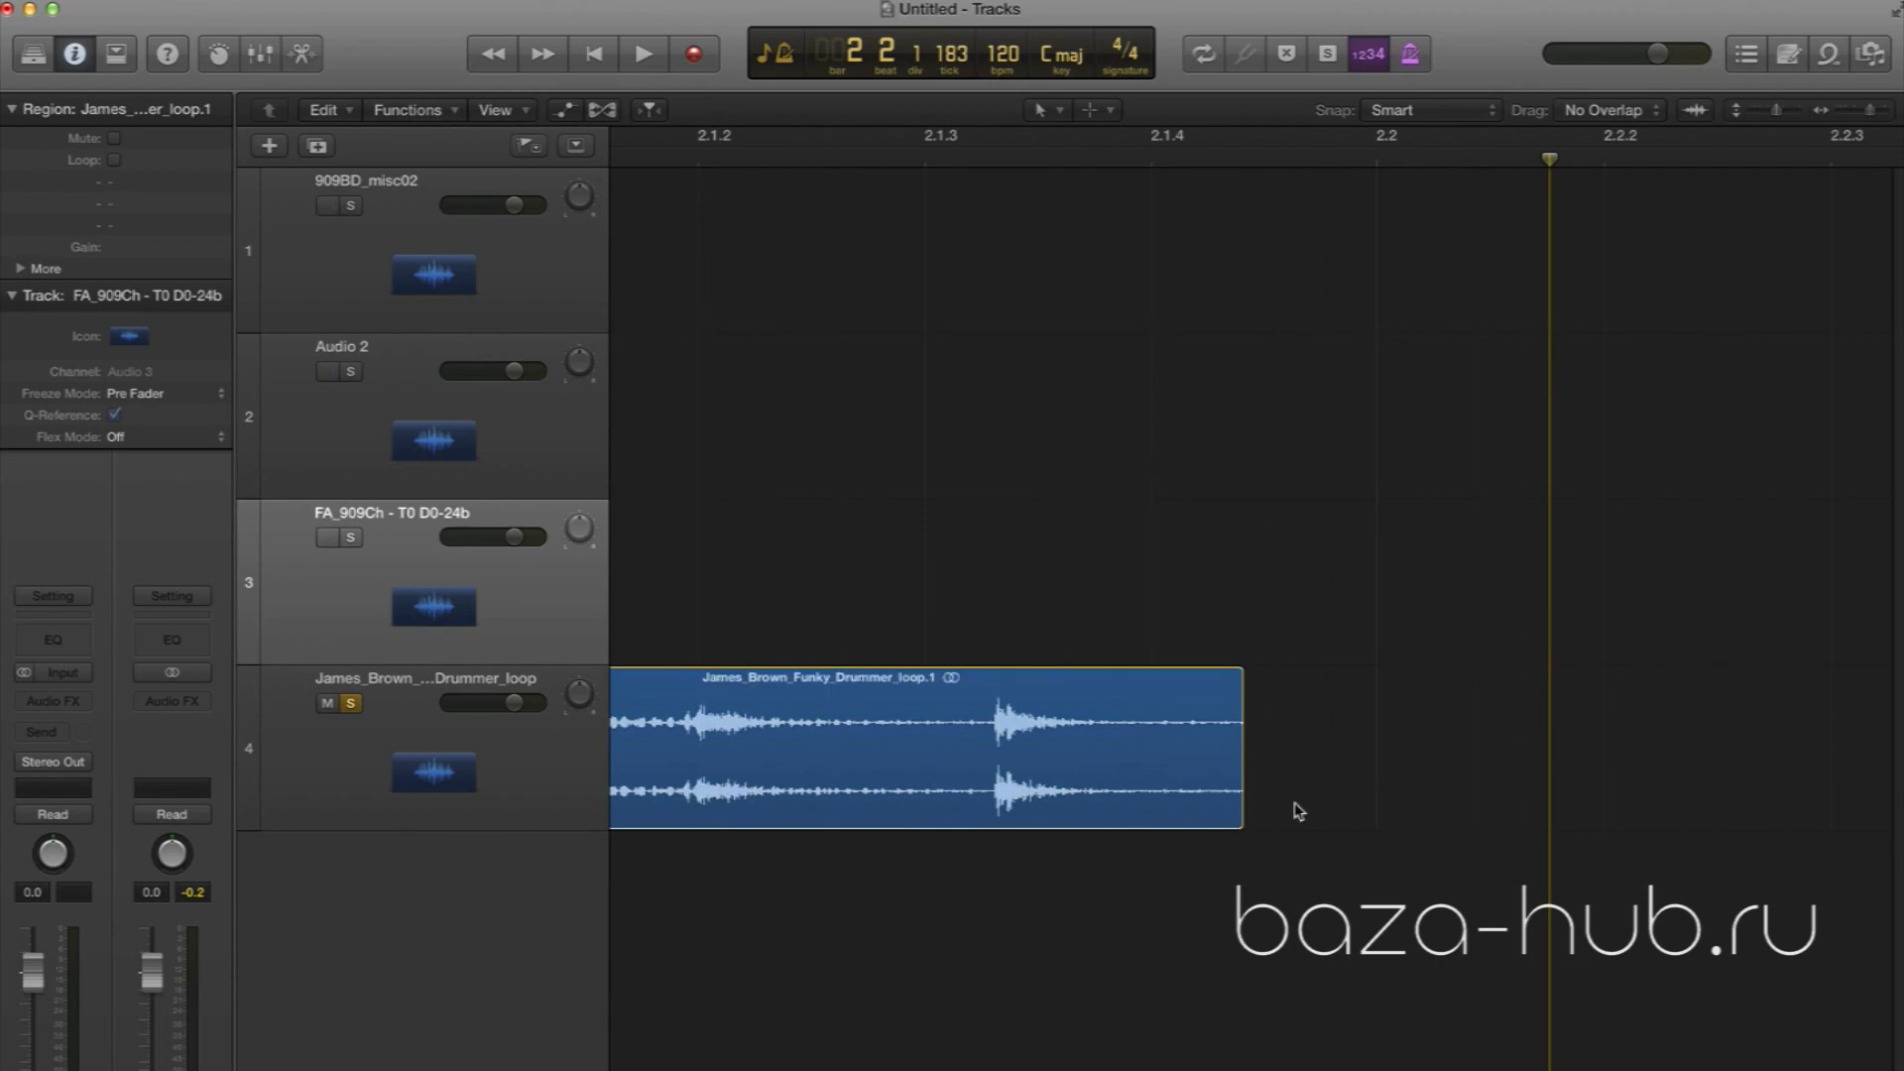
mouse_move(1240, 824)
mouse_down()
mouse_move(1470, 820)
mouse_move(960, 805)
mouse_move(1418, 813)
mouse_move(1246, 819)
mouse_up()
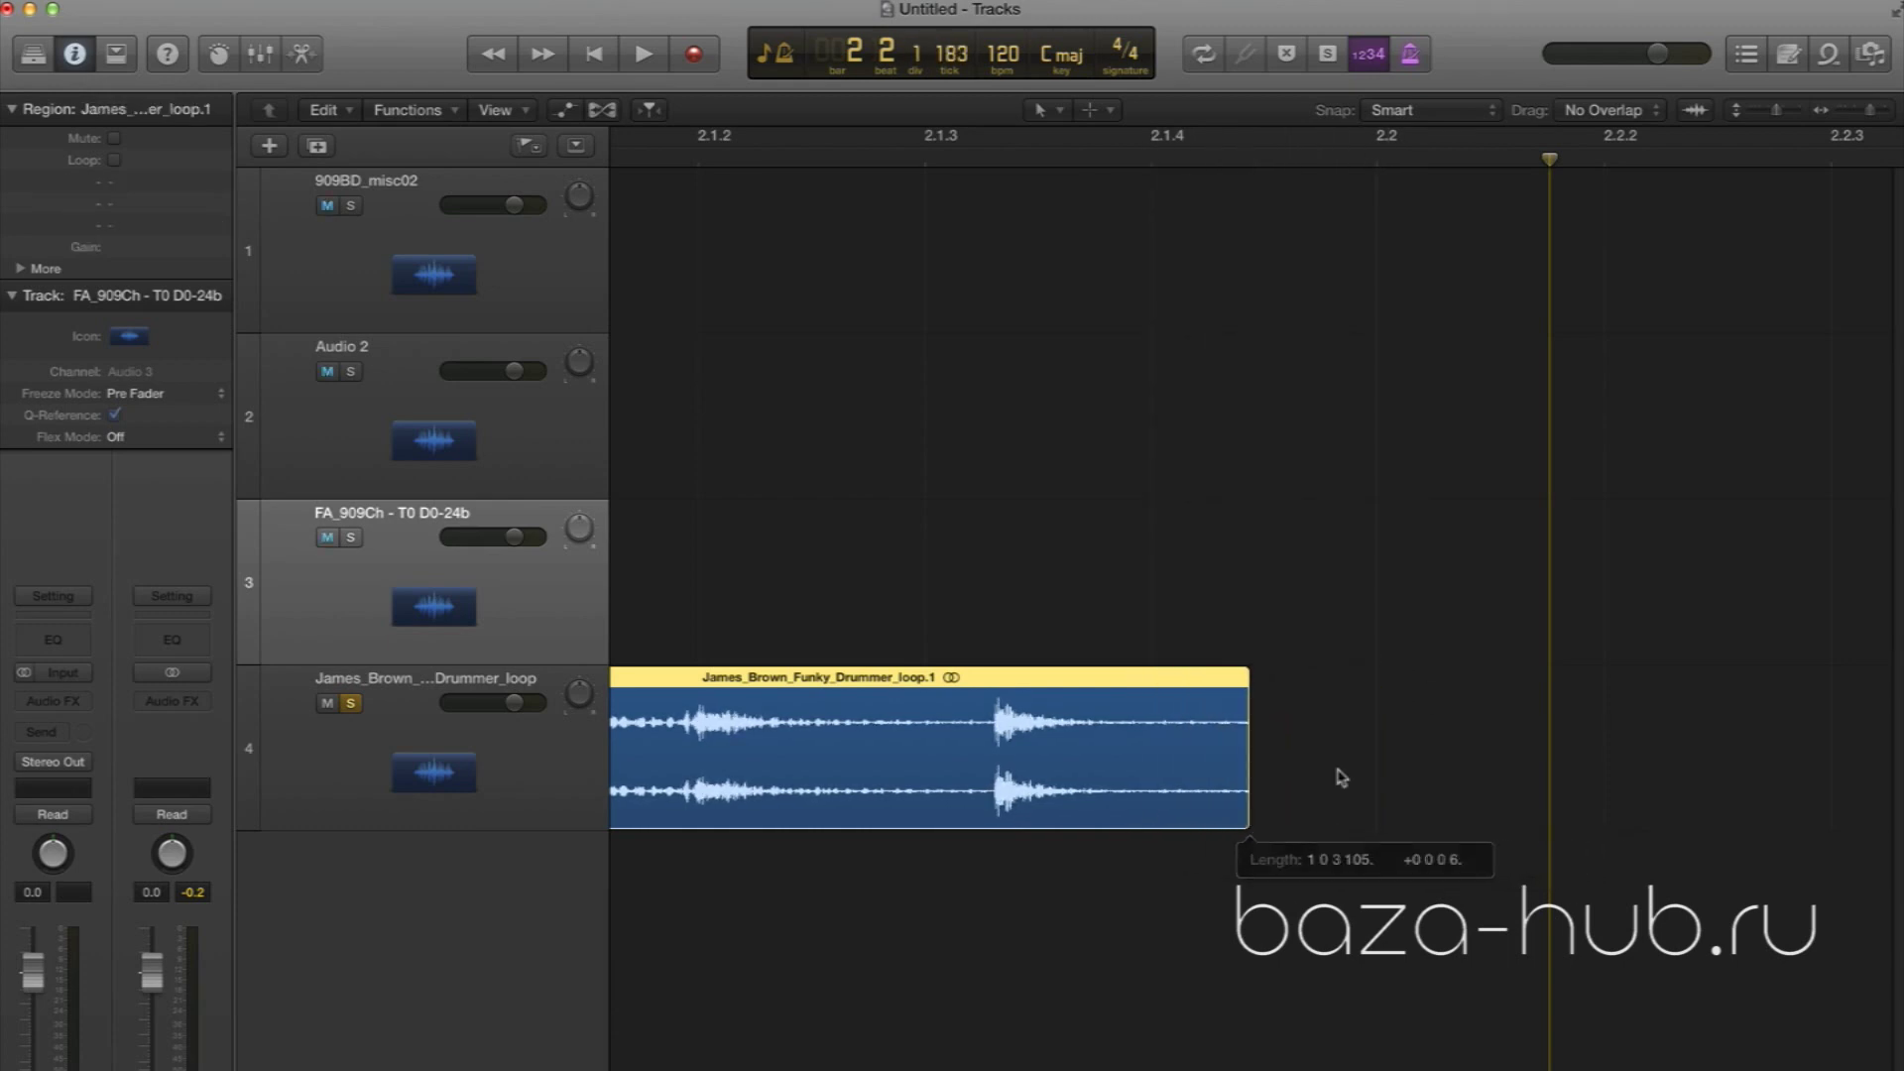
Trim the drummer loop's end in the audio editor to about 106982 samples, just before the next hit's transient, and close the editor
drag(1871, 109, 1876, 110)
scroll(1587, 438, right, 10)
scroll(1587, 439, right, 8)
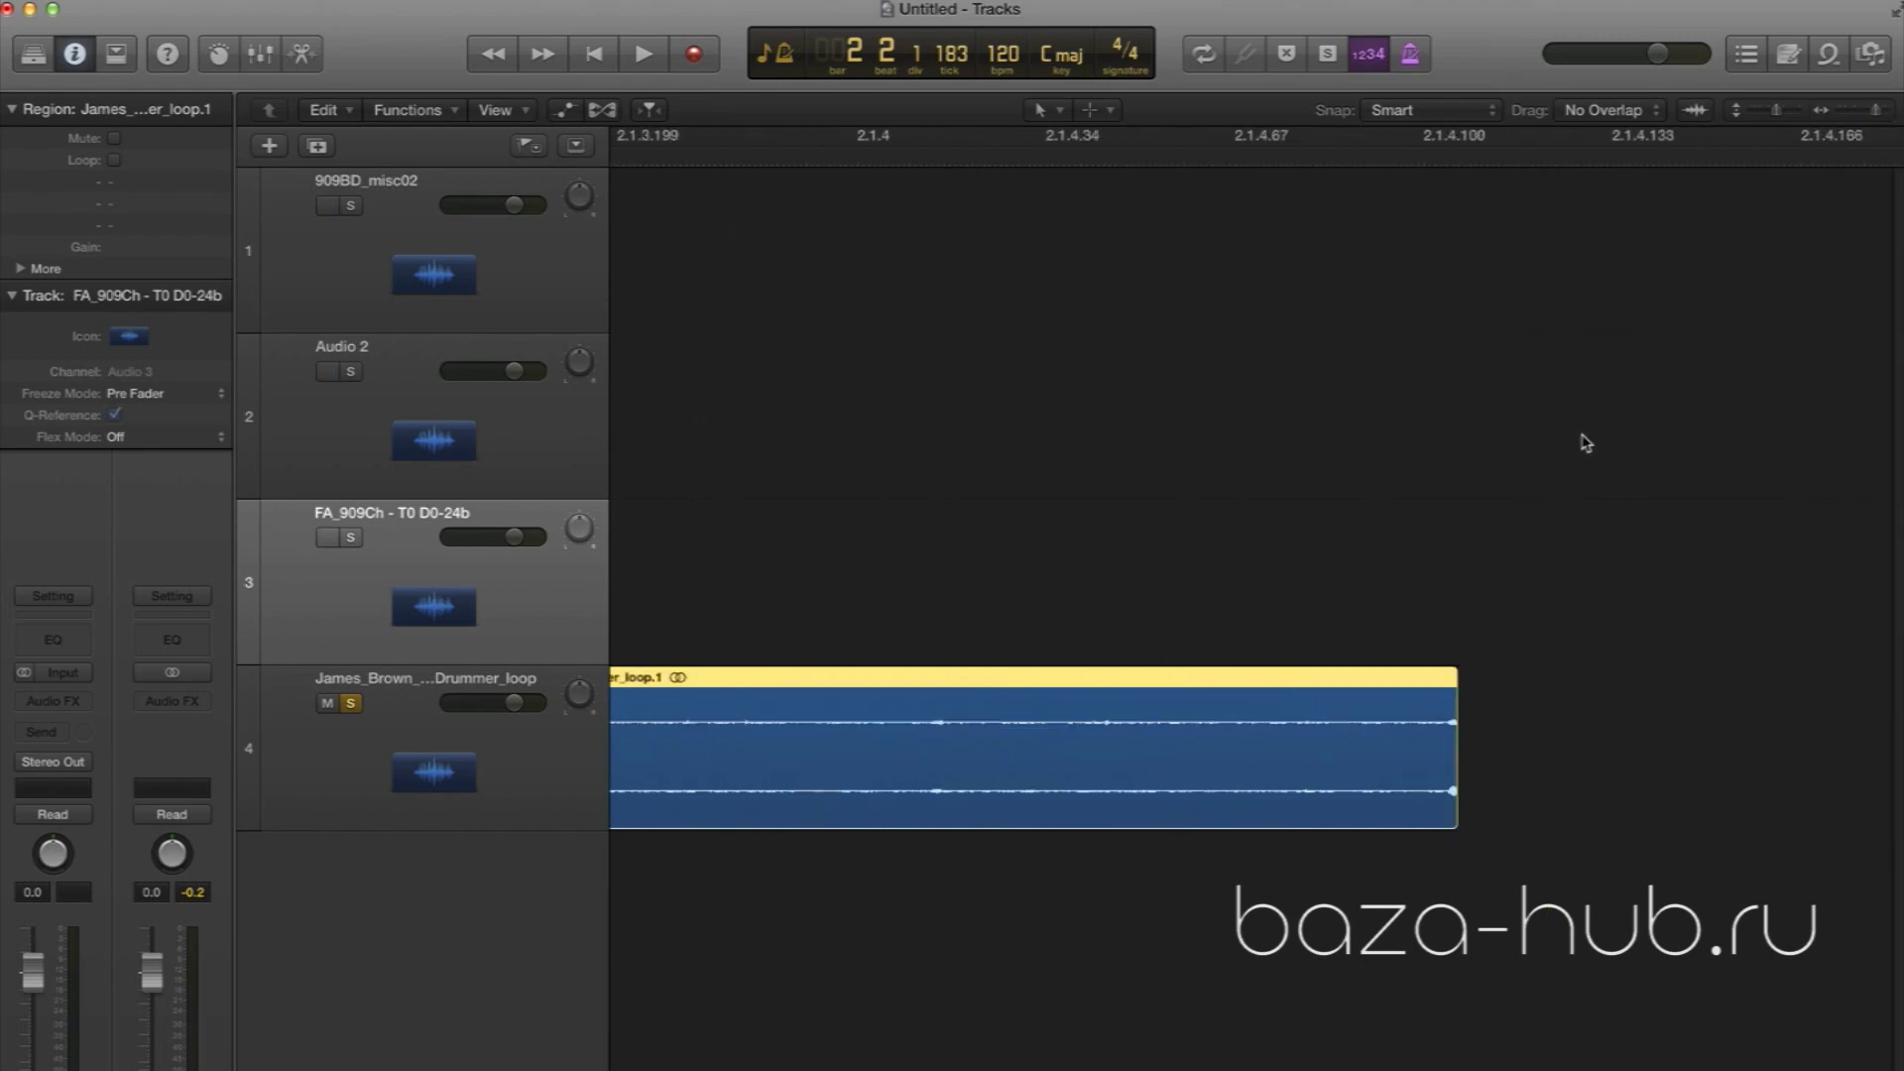
double_click(1265, 806)
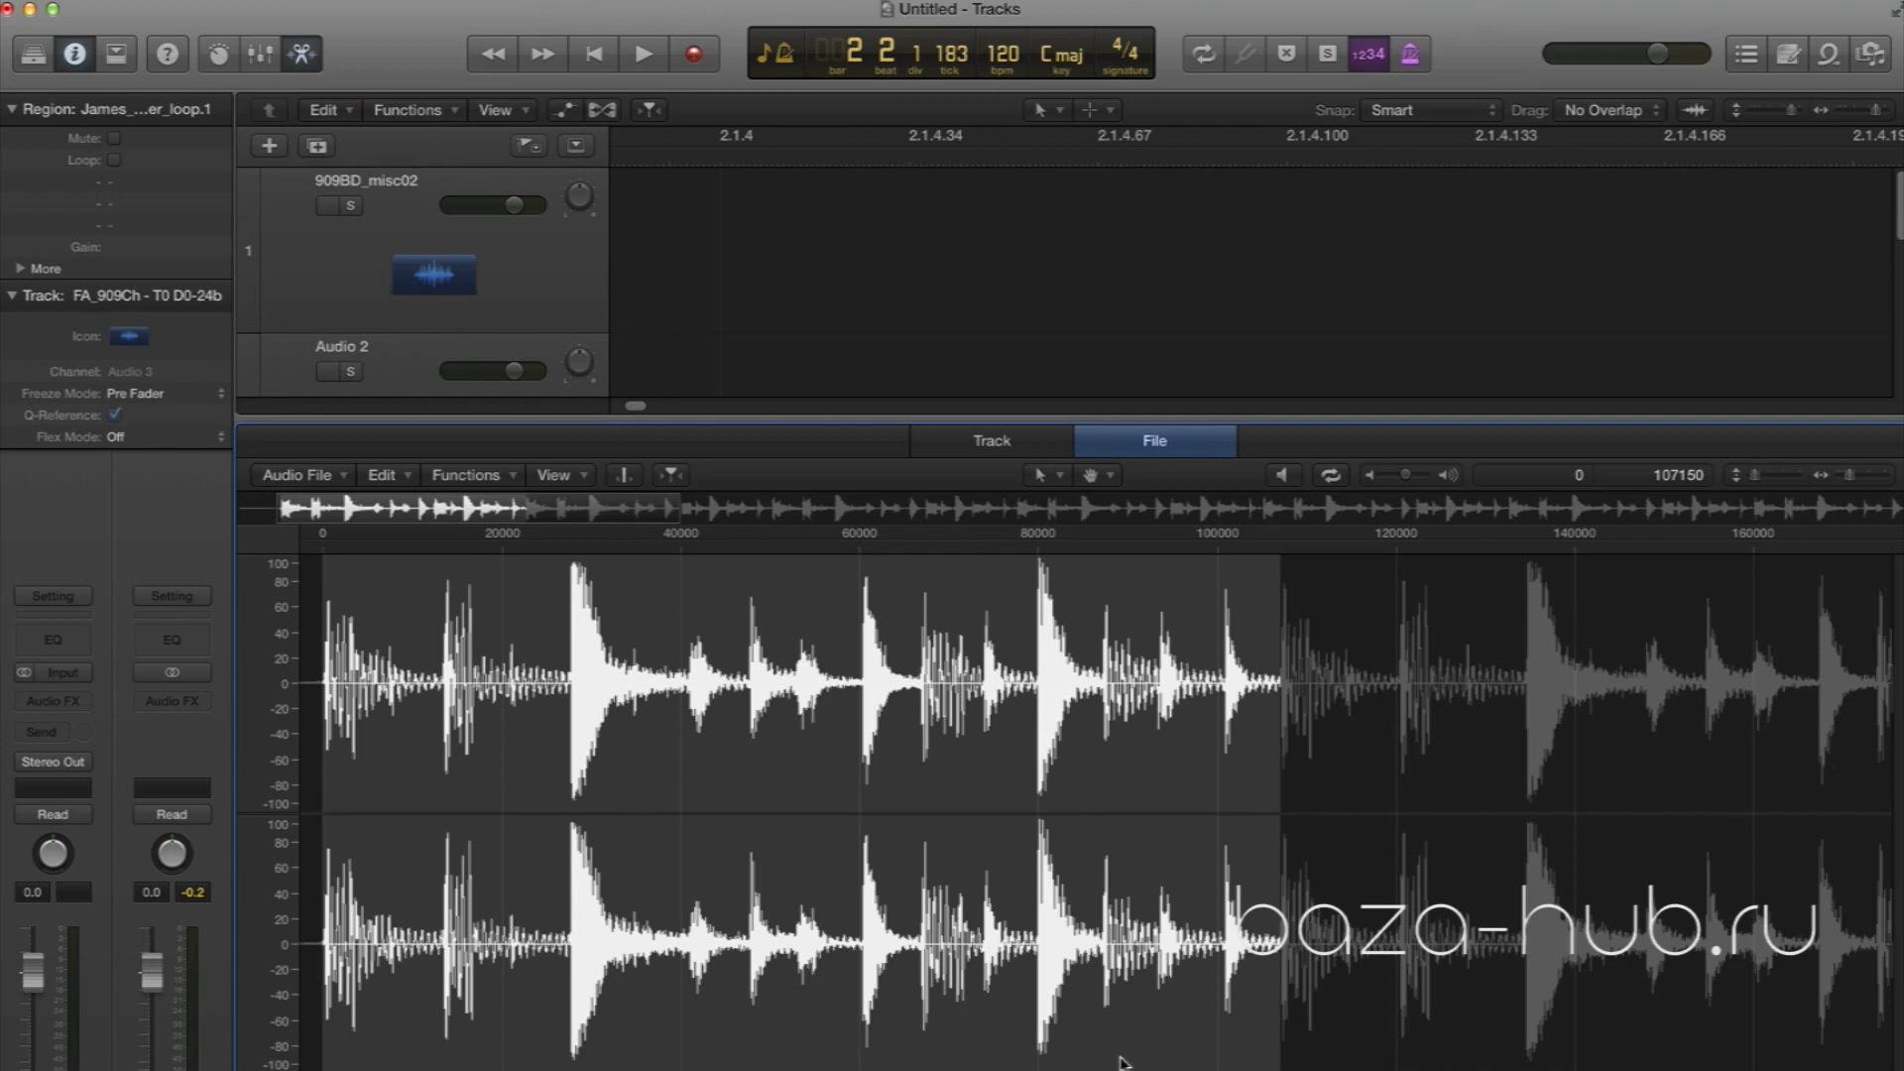
drag(1857, 484, 1863, 479)
scroll(1349, 984, right, 10)
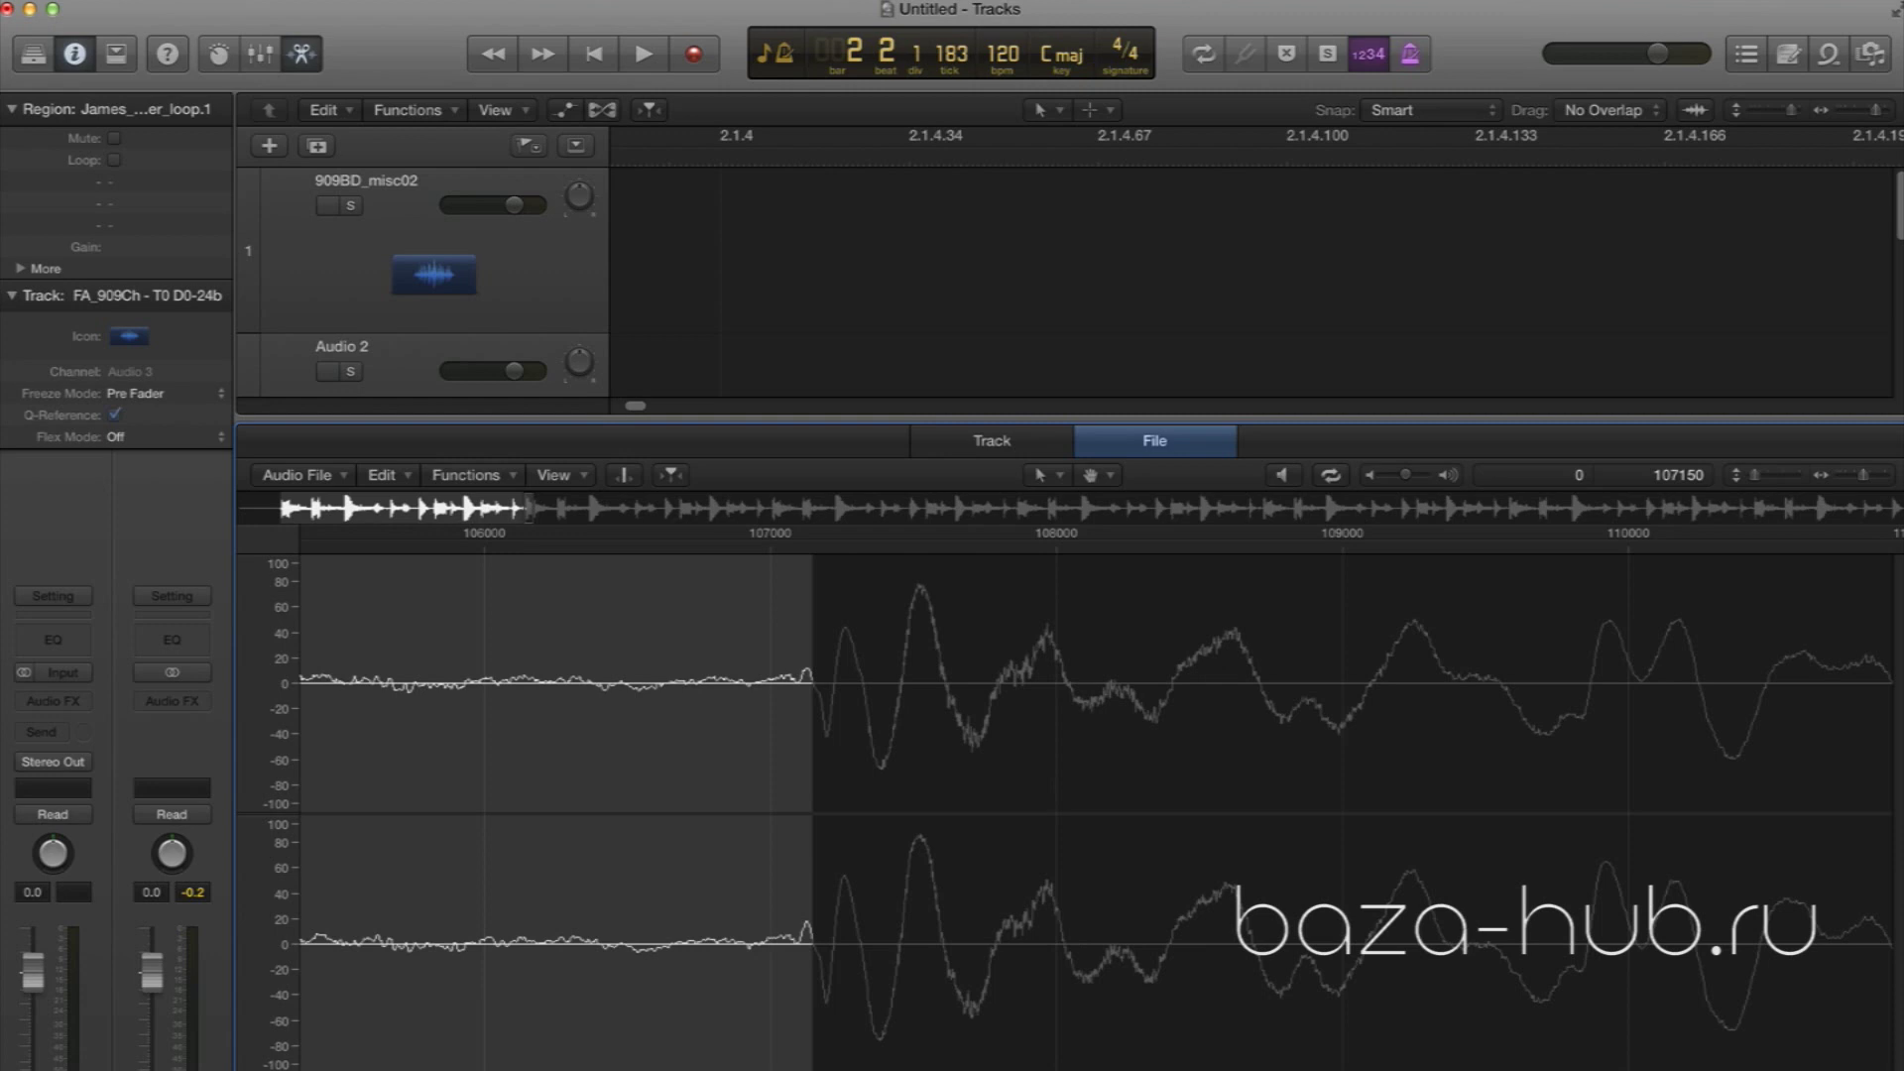
shift+click(764, 684)
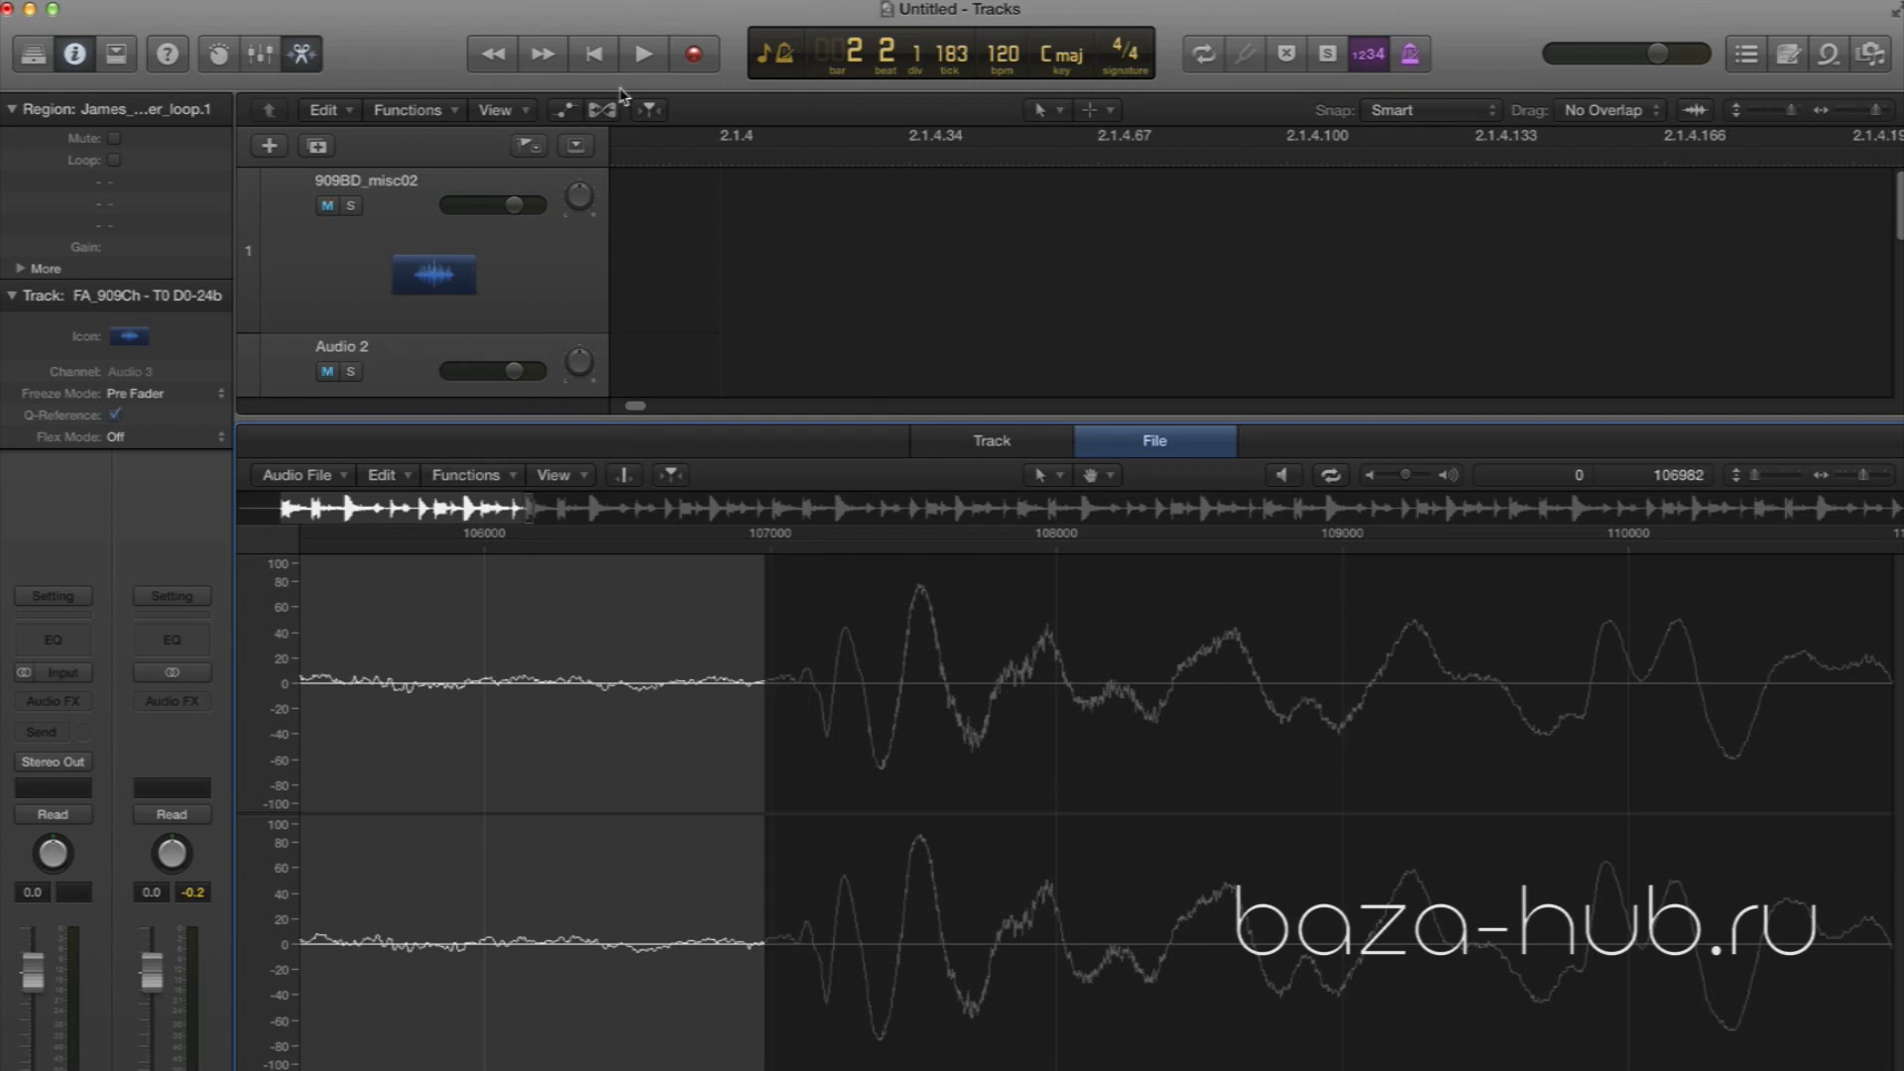
click(303, 53)
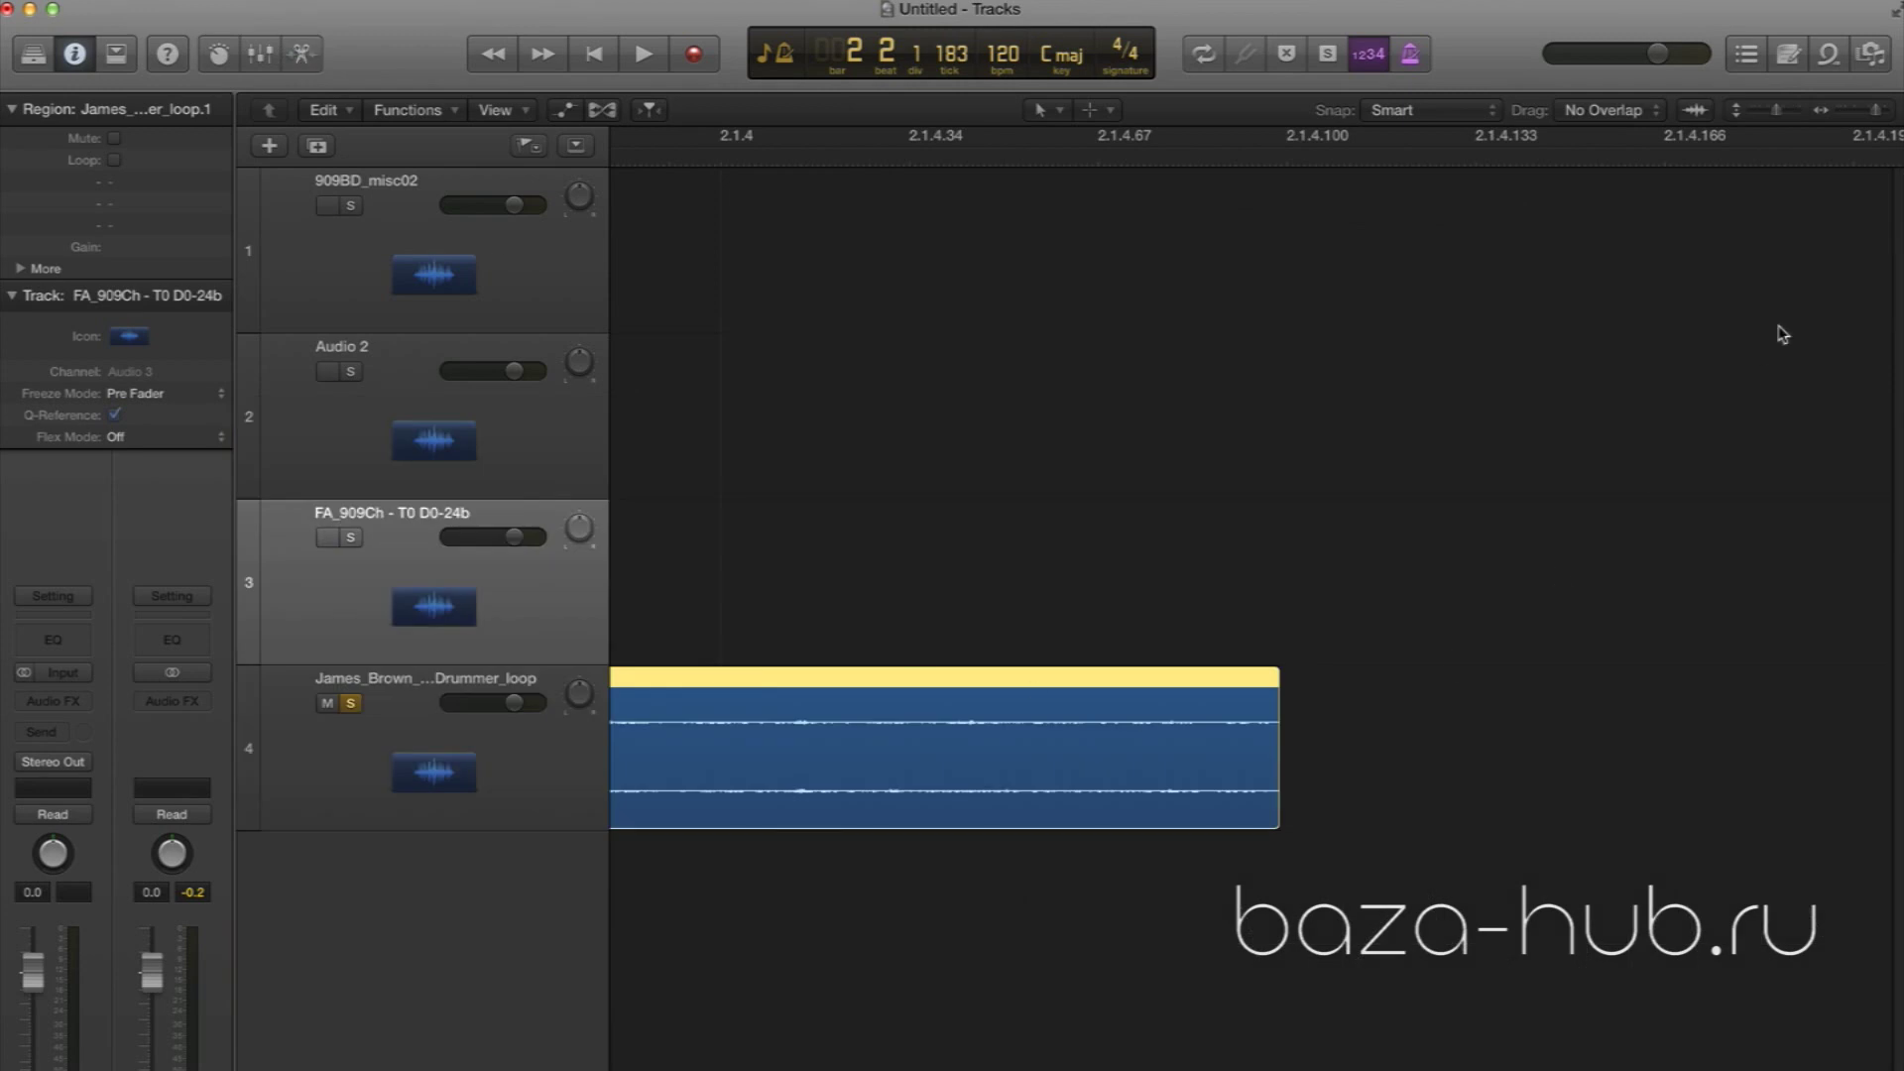
Try a short fade-out at the end of the drummer loop with the Fade tool, and undo it
drag(1881, 112, 1859, 114)
scroll(1564, 354, left, 10)
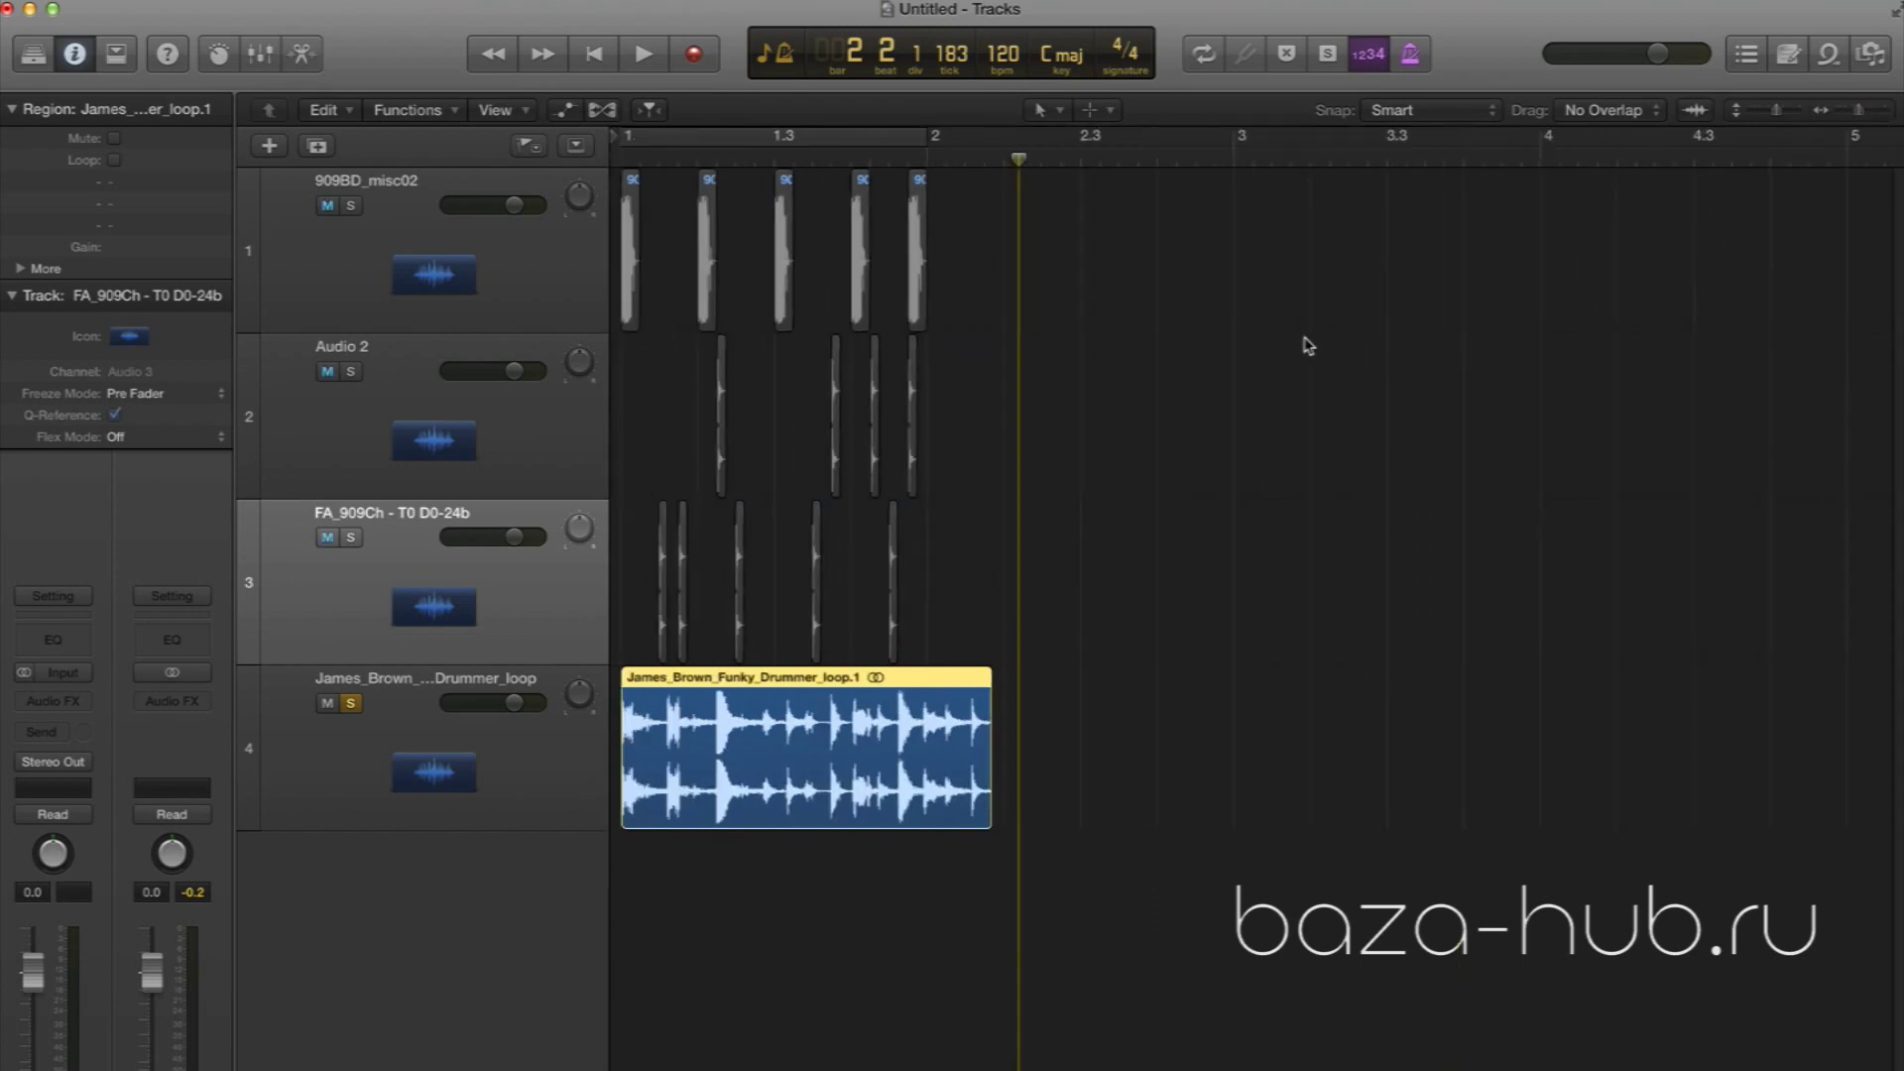
click(595, 58)
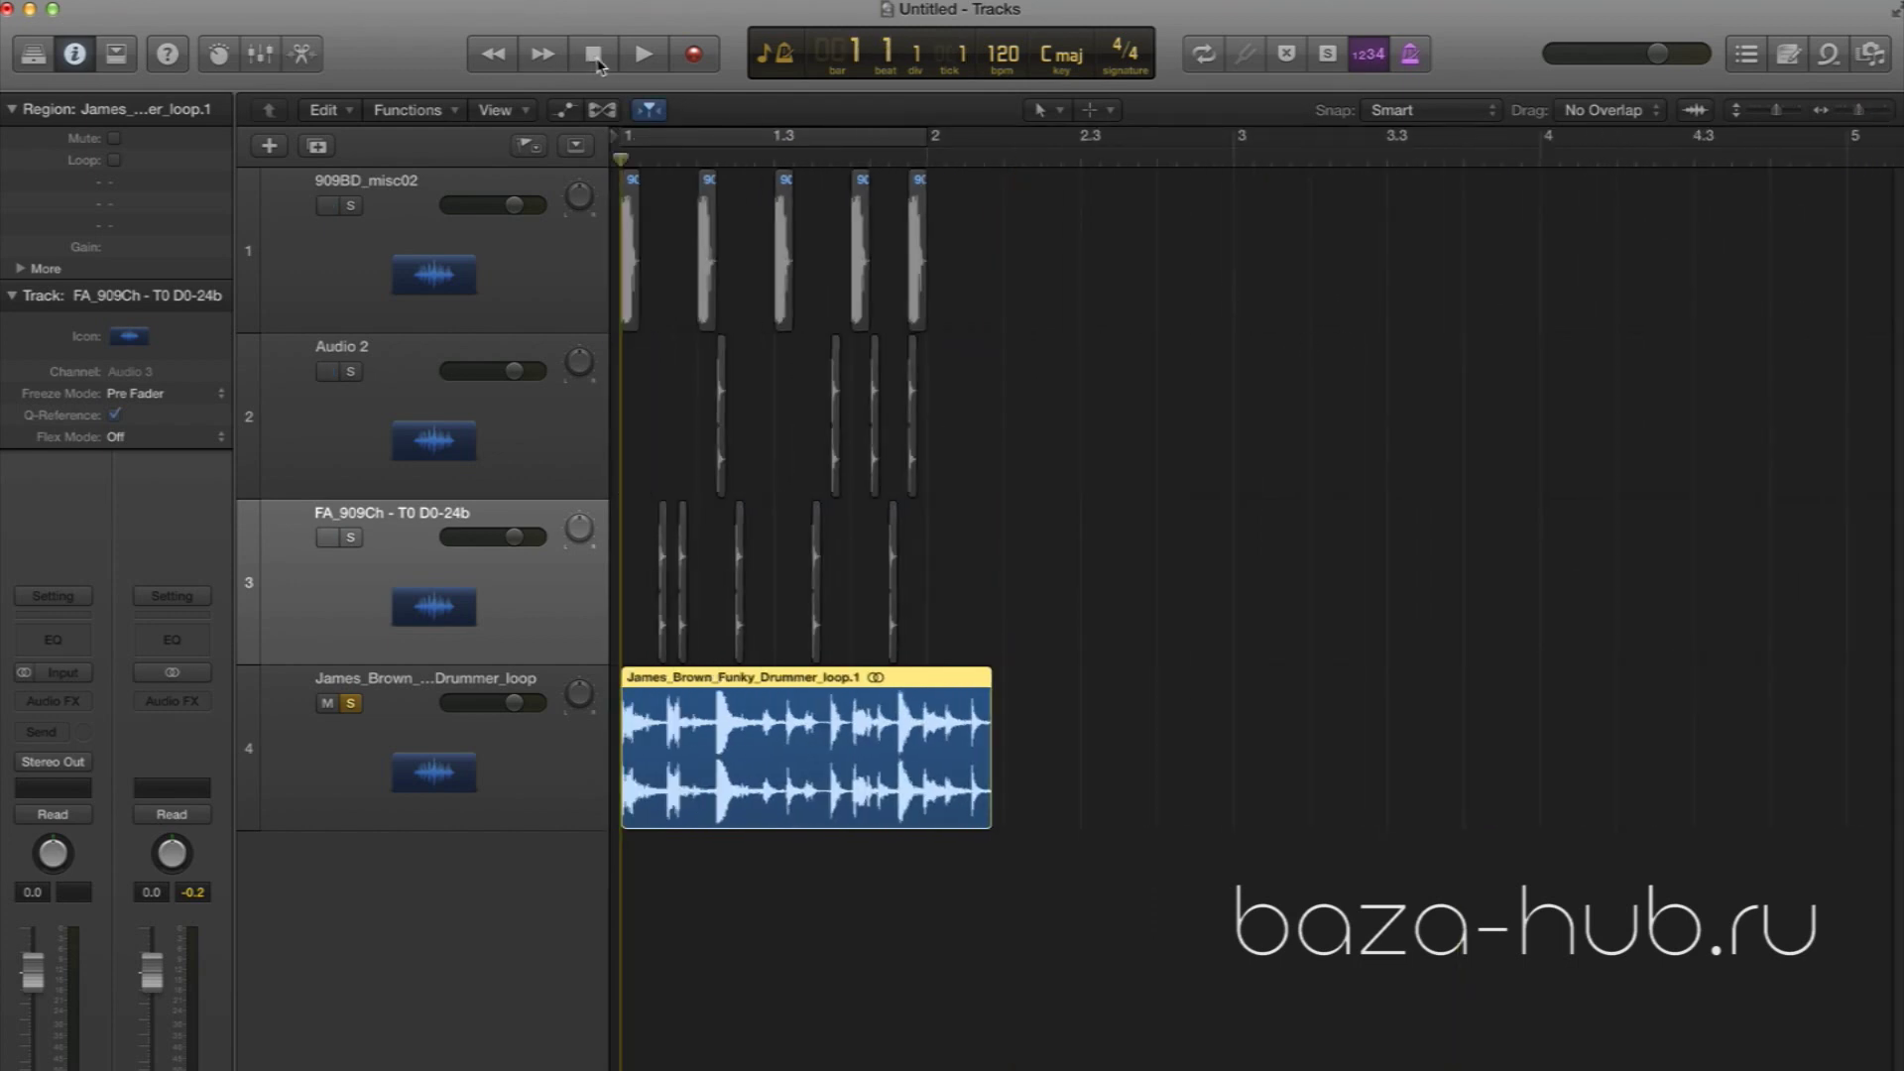
drag(1862, 117, 1886, 117)
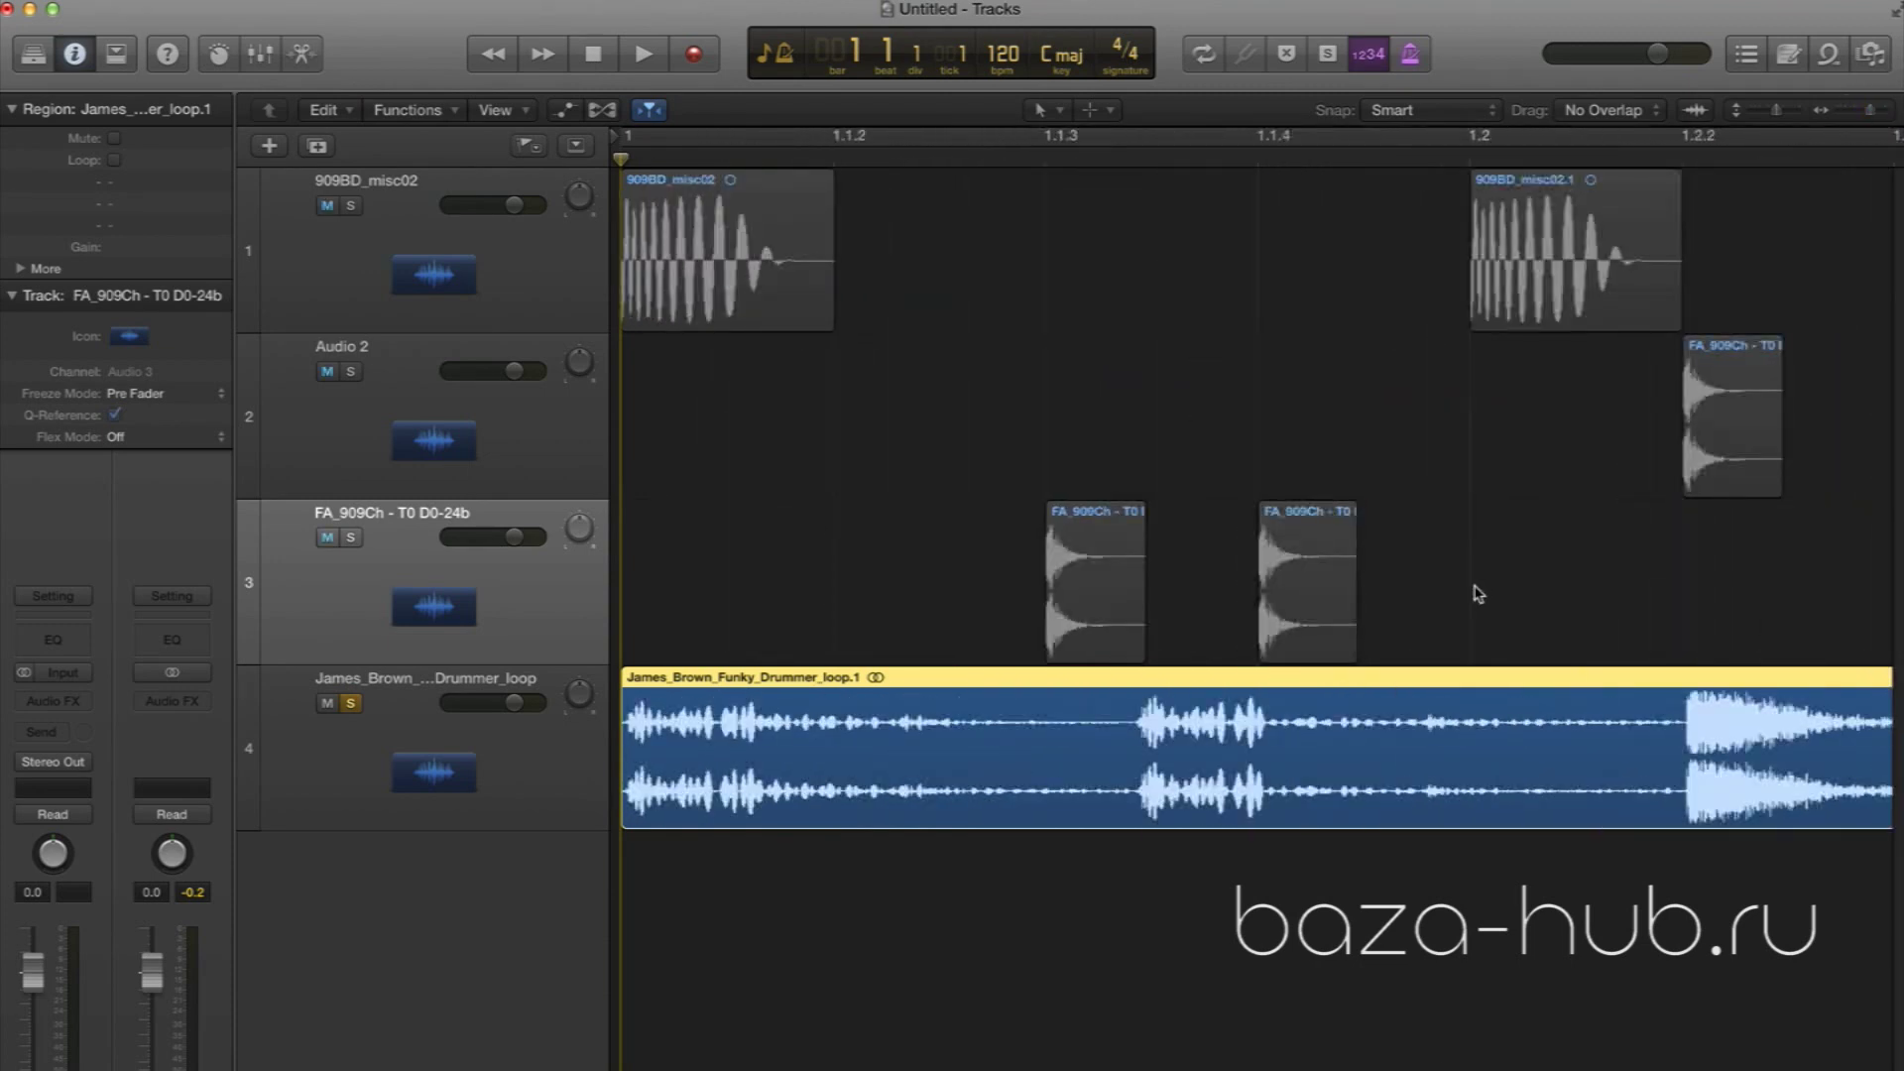
scroll(1473, 594, right, 20)
scroll(1473, 594, right, 5)
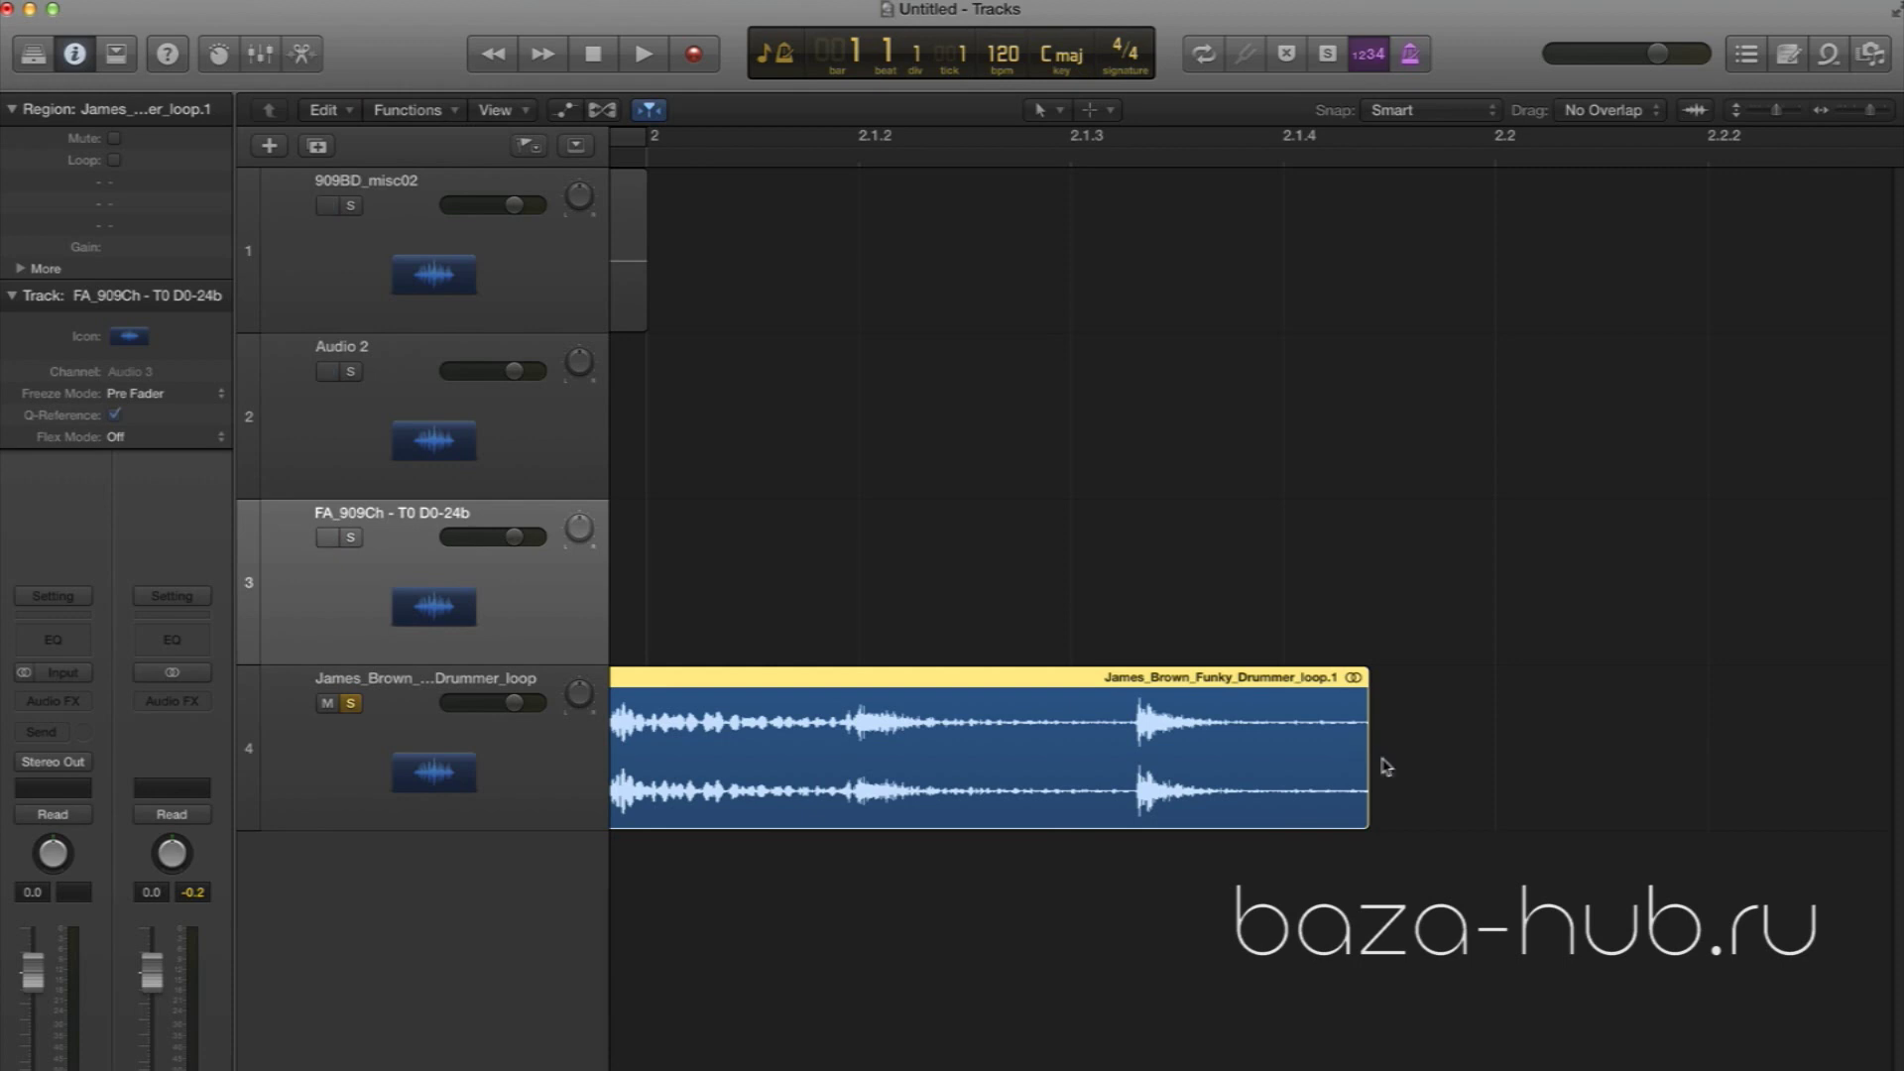
key(t)
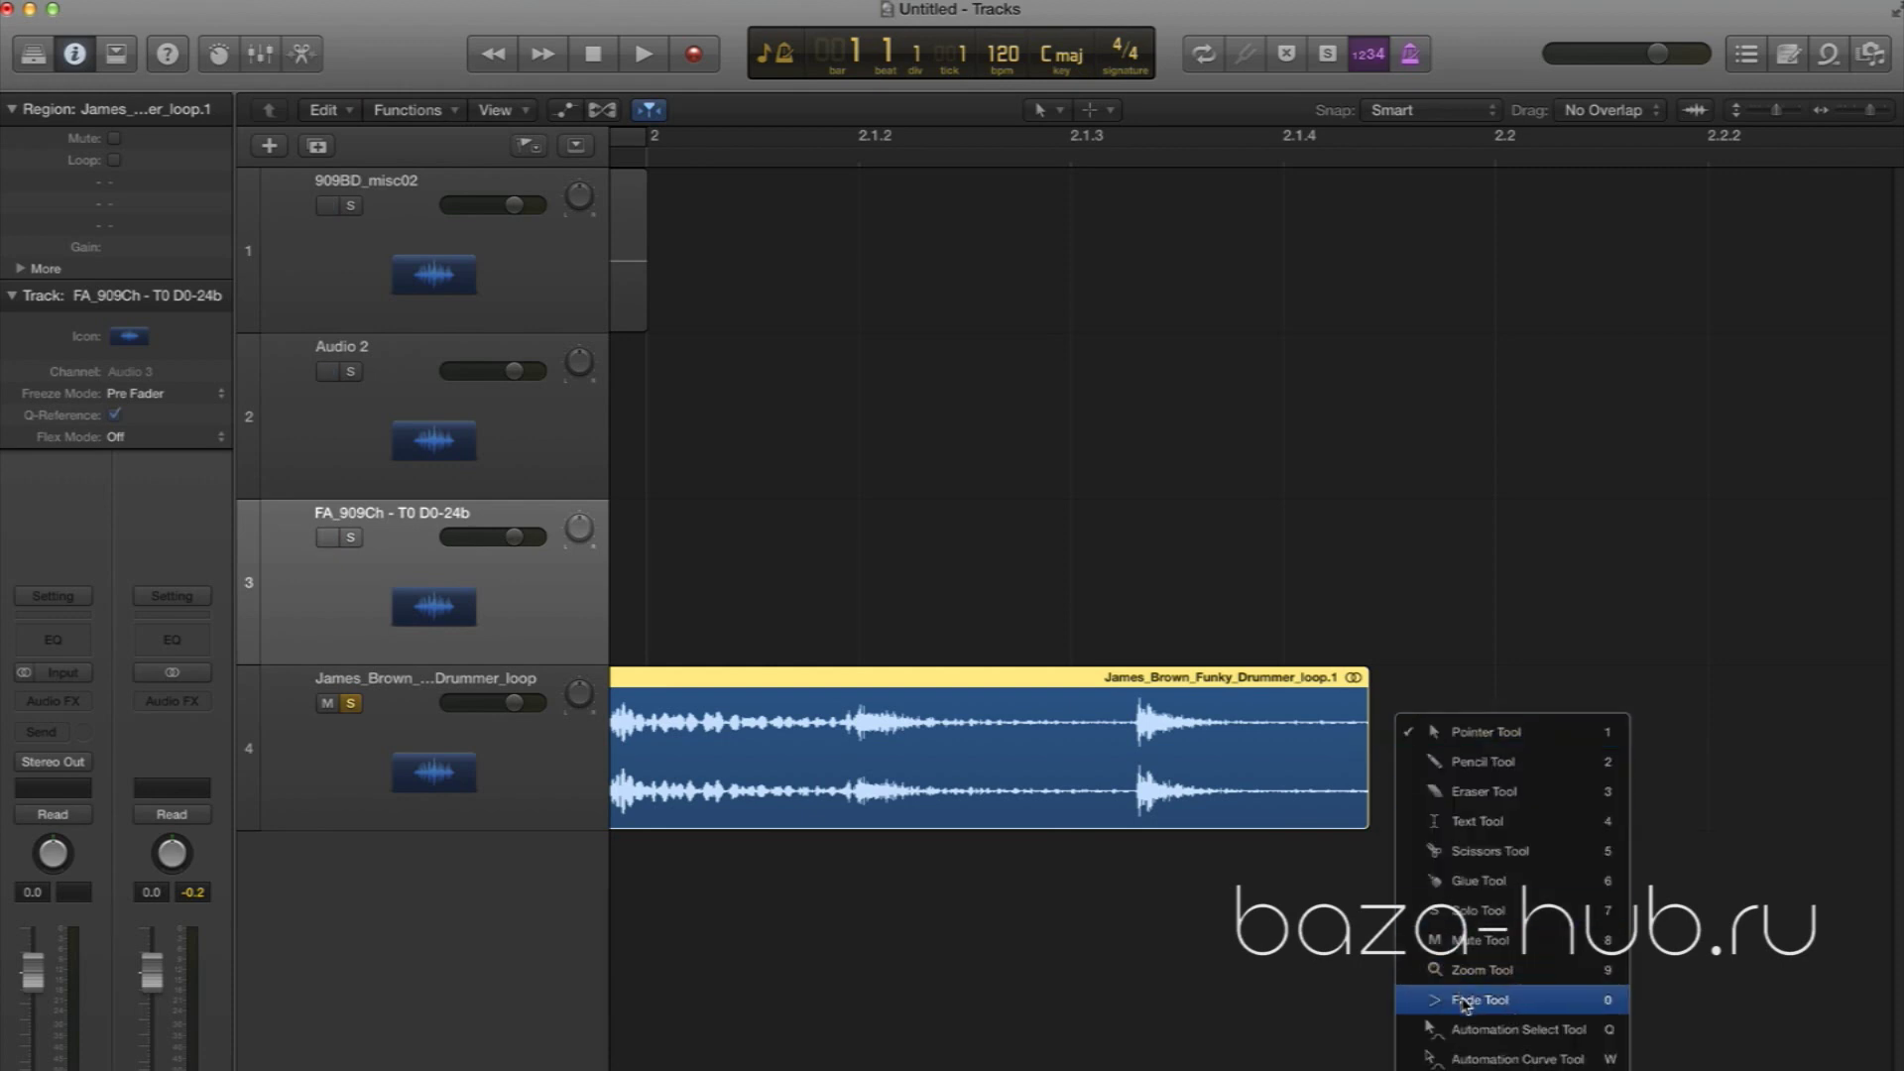
click(1464, 997)
drag(1344, 779, 1398, 780)
key(super+z)
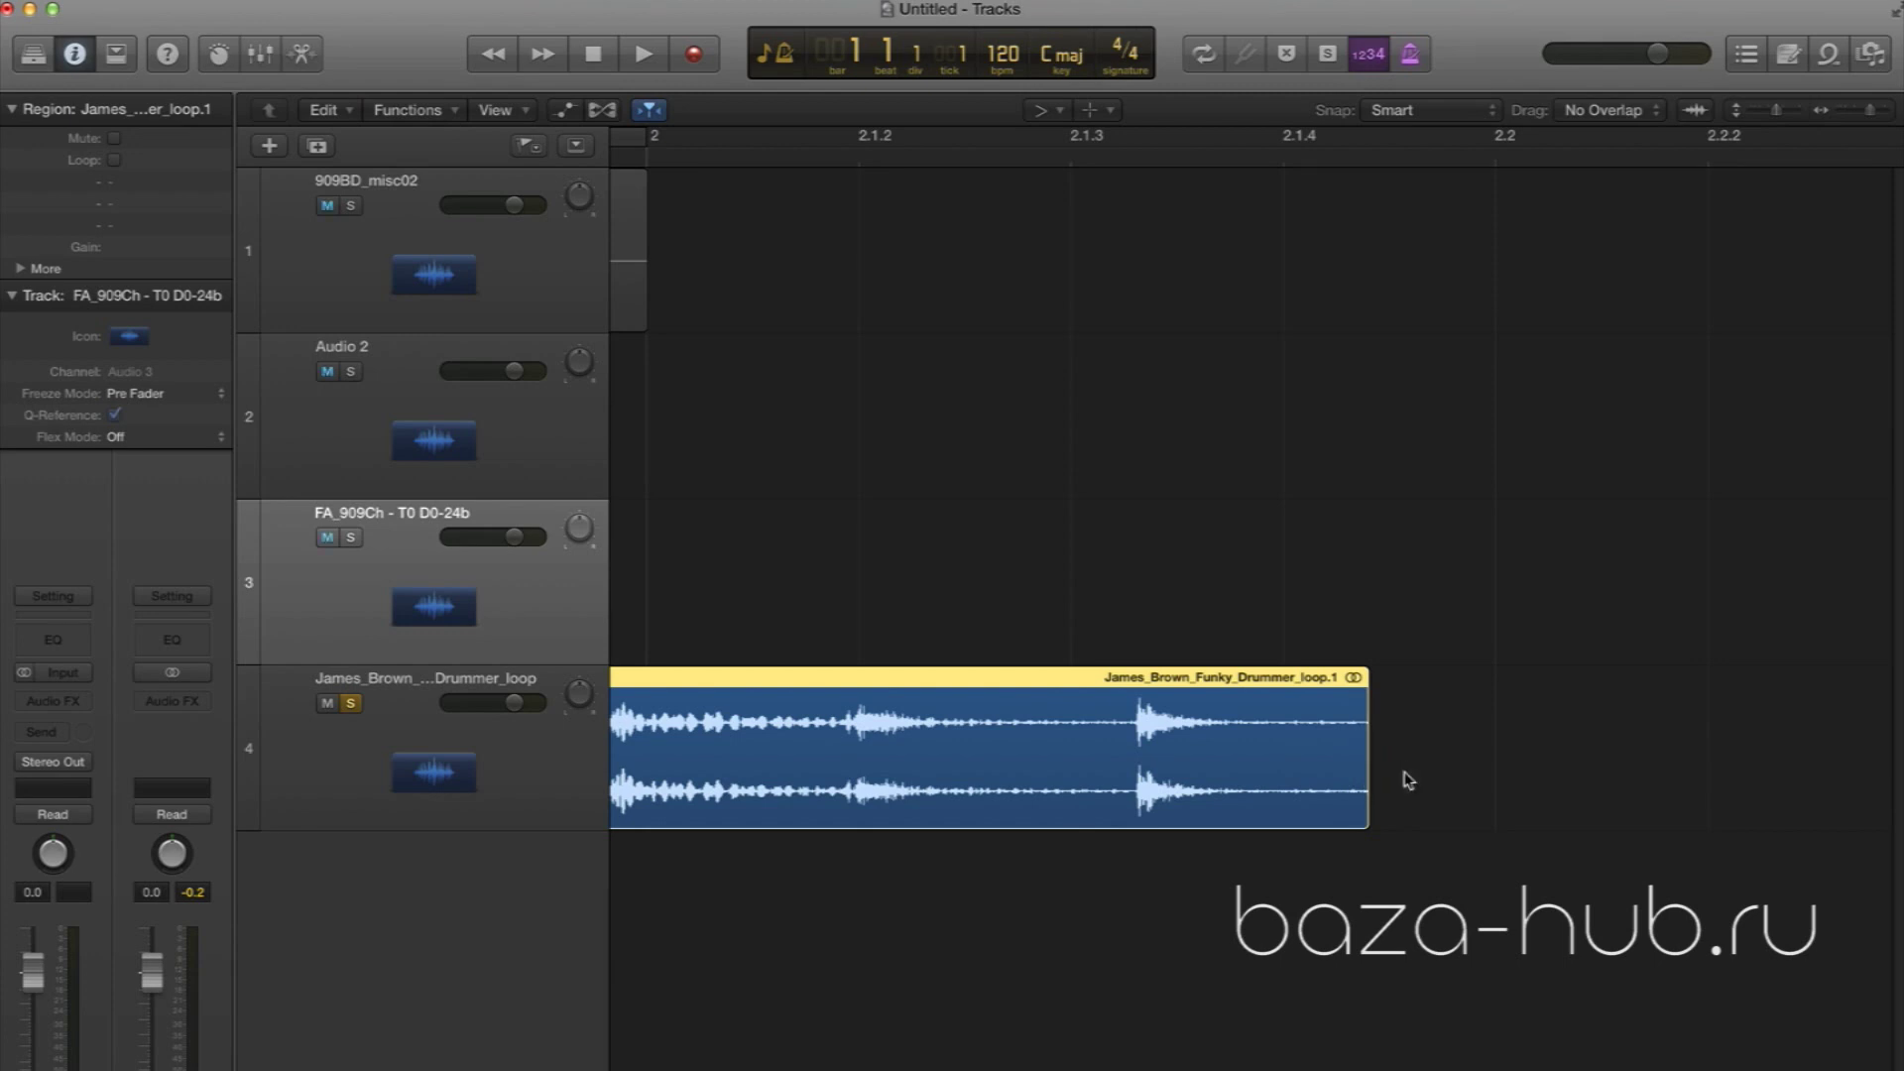
Play the trimmed drummer loop from the beginning and stop it at about beat 4 of bar 2
drag(1874, 114, 1858, 110)
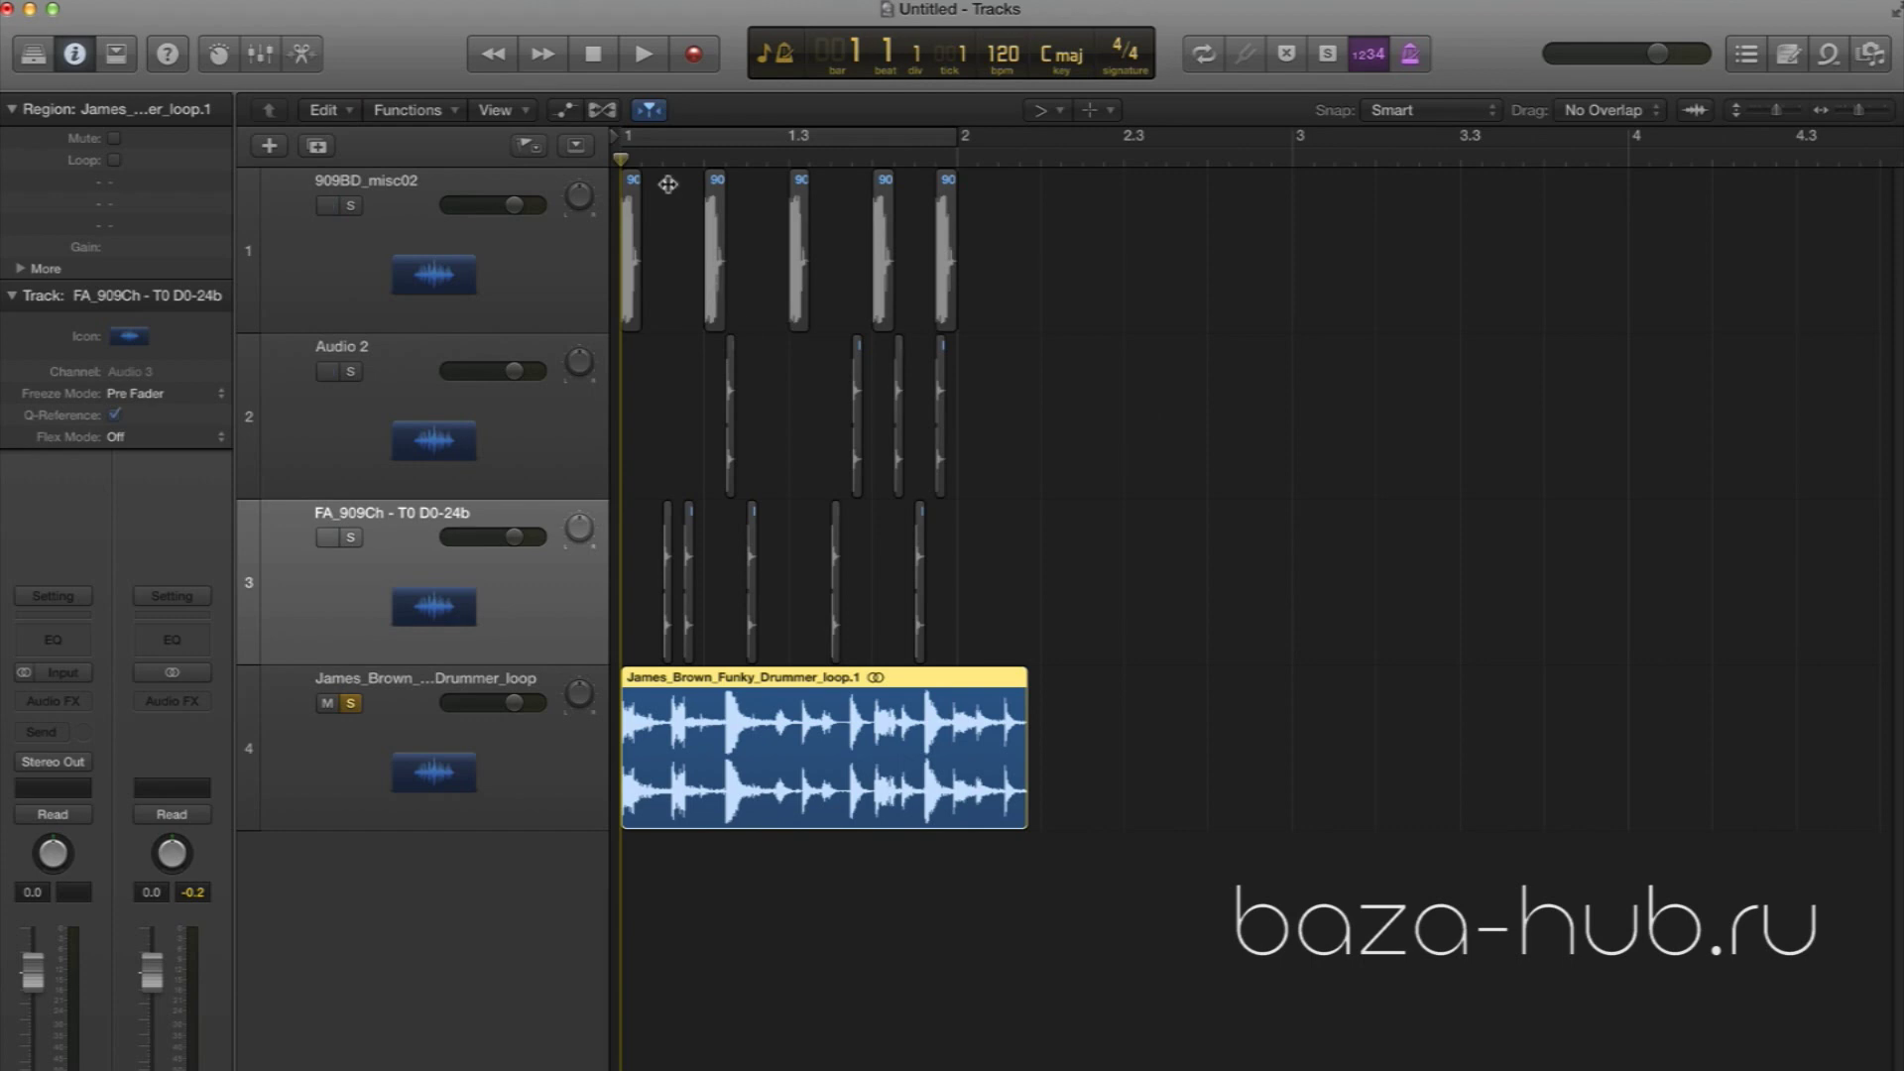
click(591, 61)
key(space)
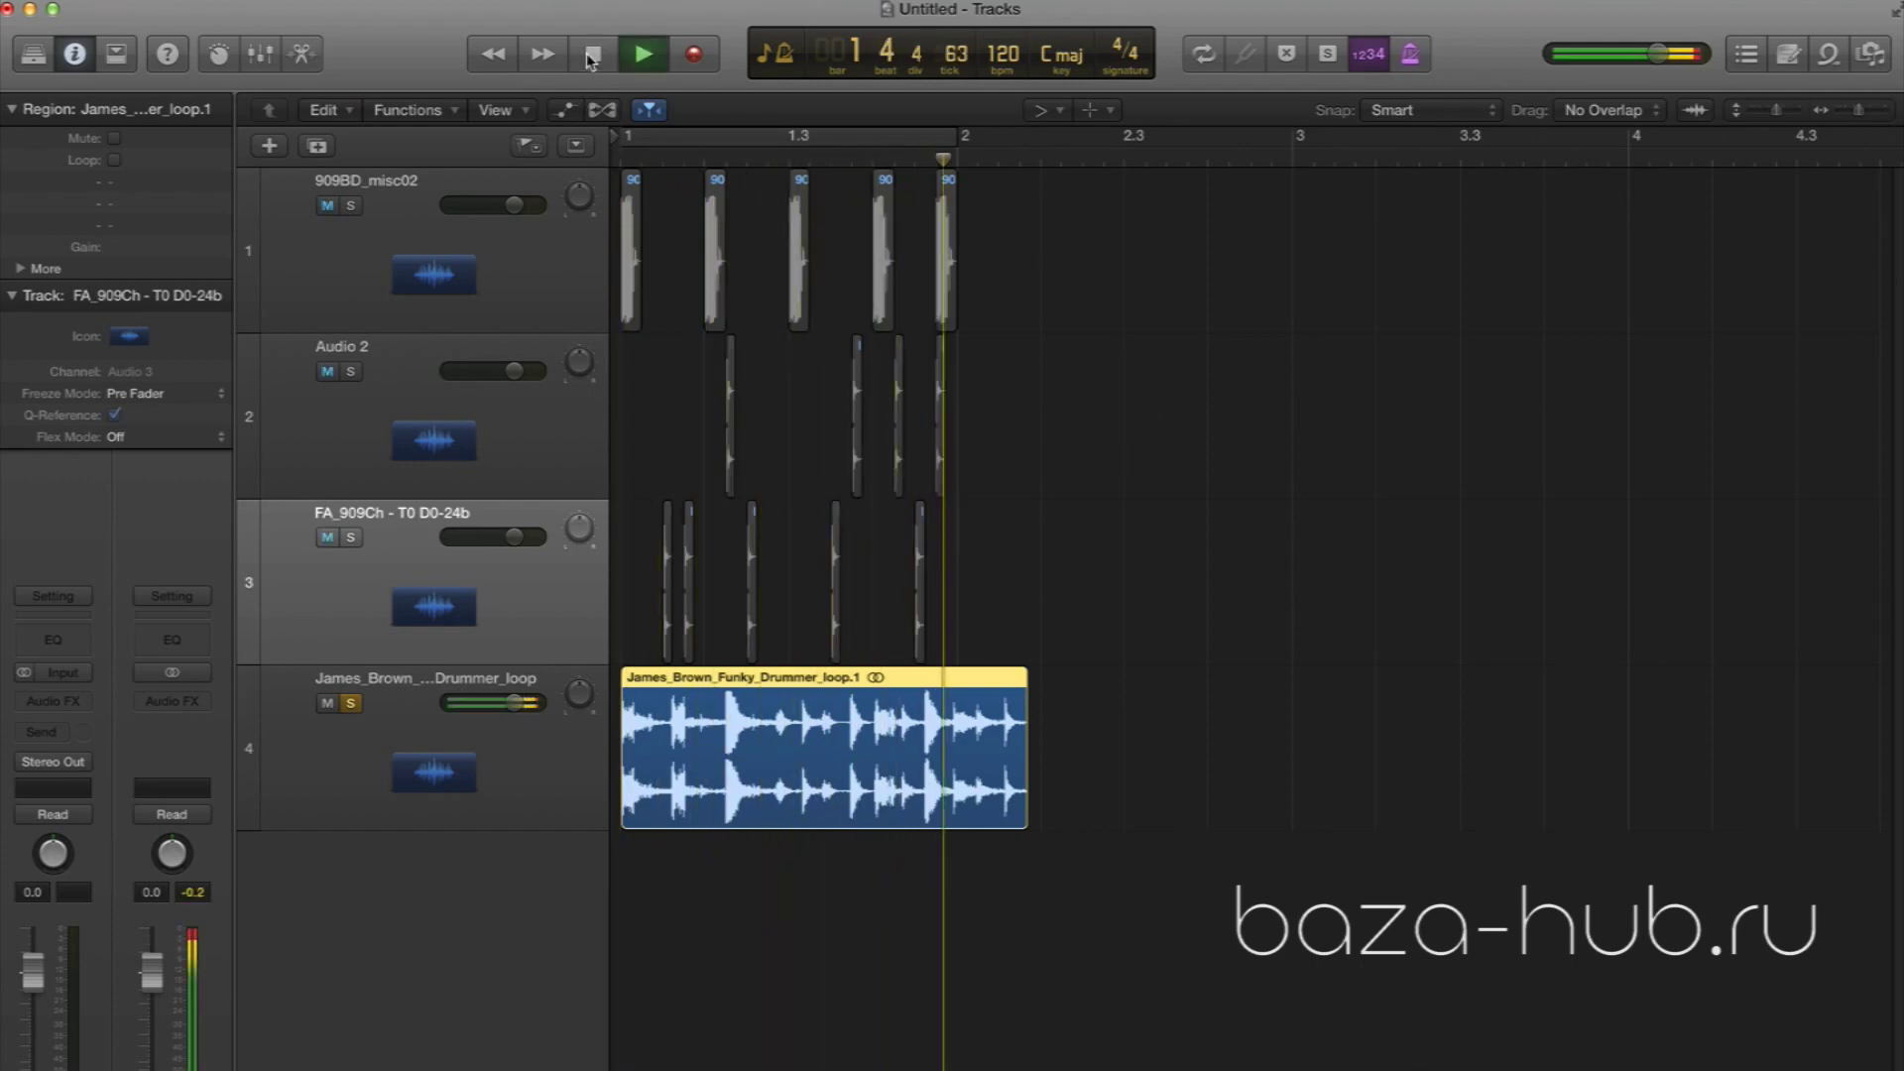
click(591, 60)
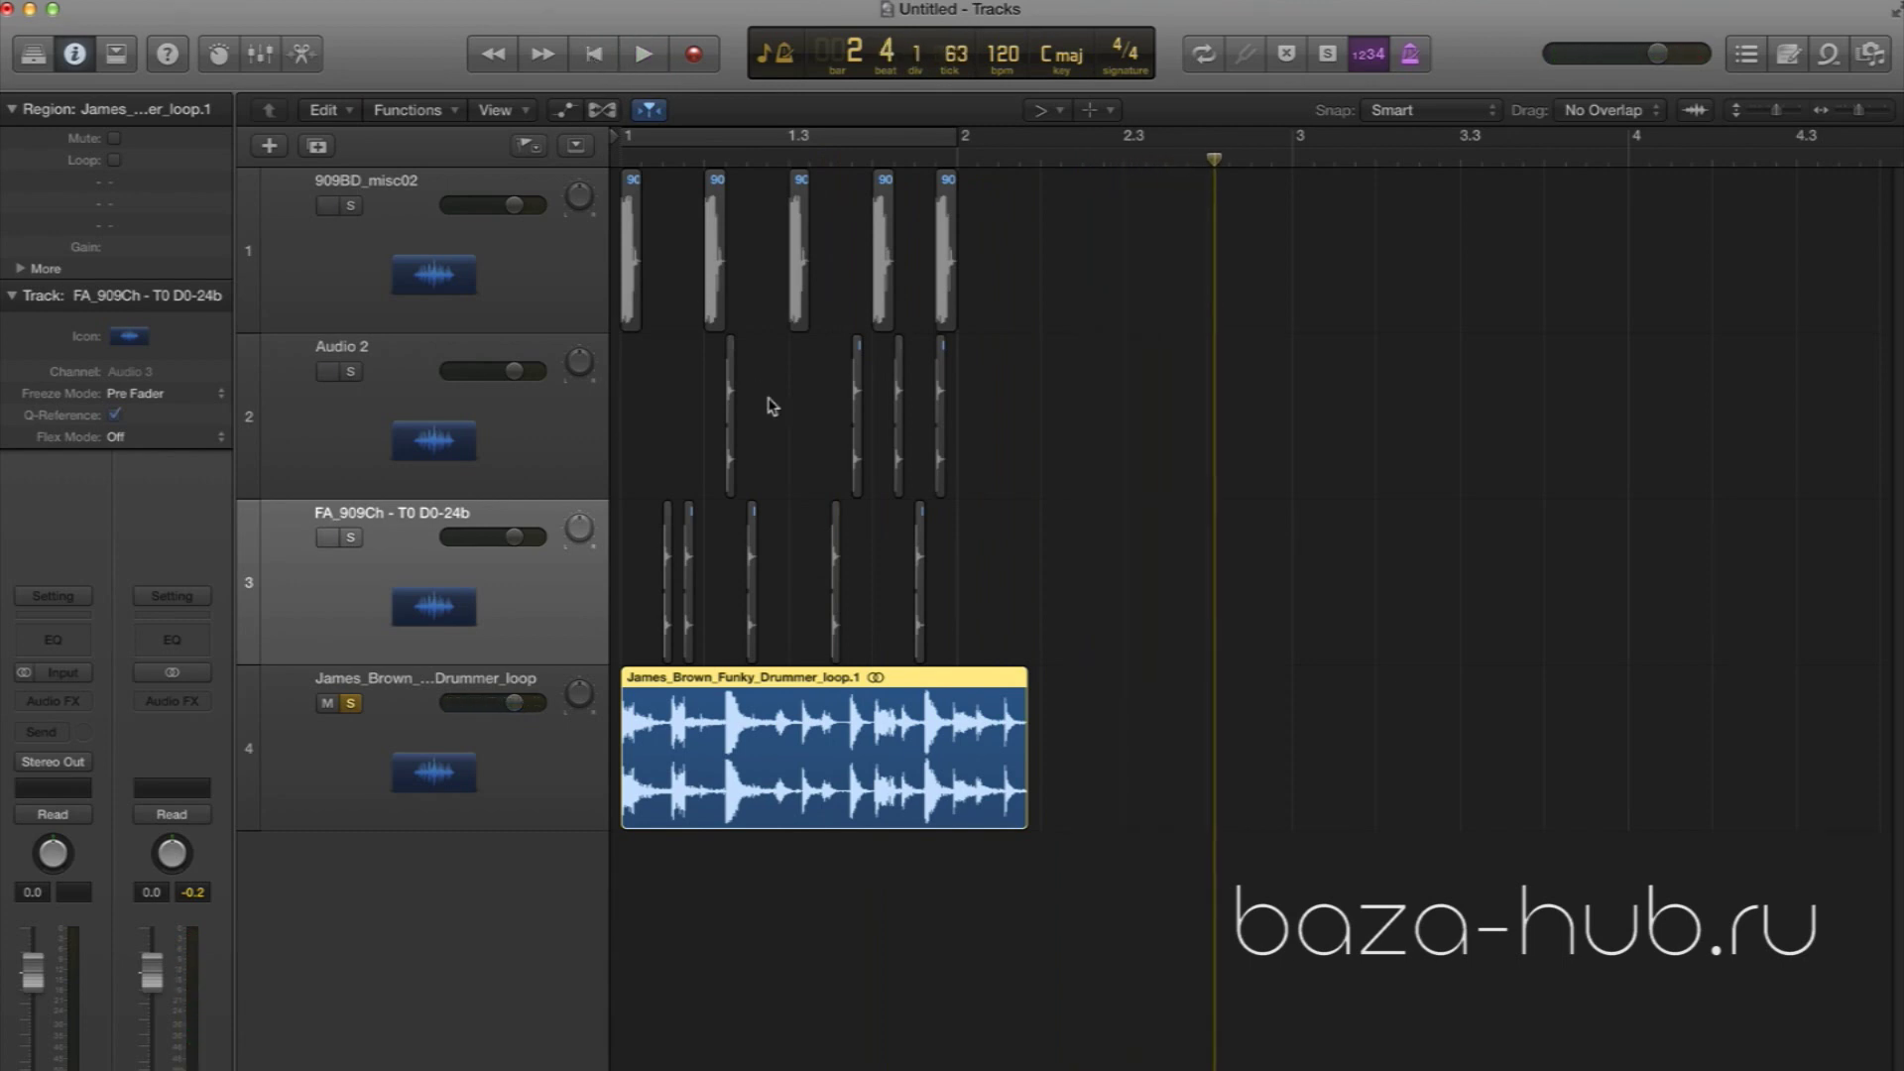
Play the drummer loop from the start past its first snare hit and stop it shortly after beat 3 of bar 1
key(super+Right)
key(Return)
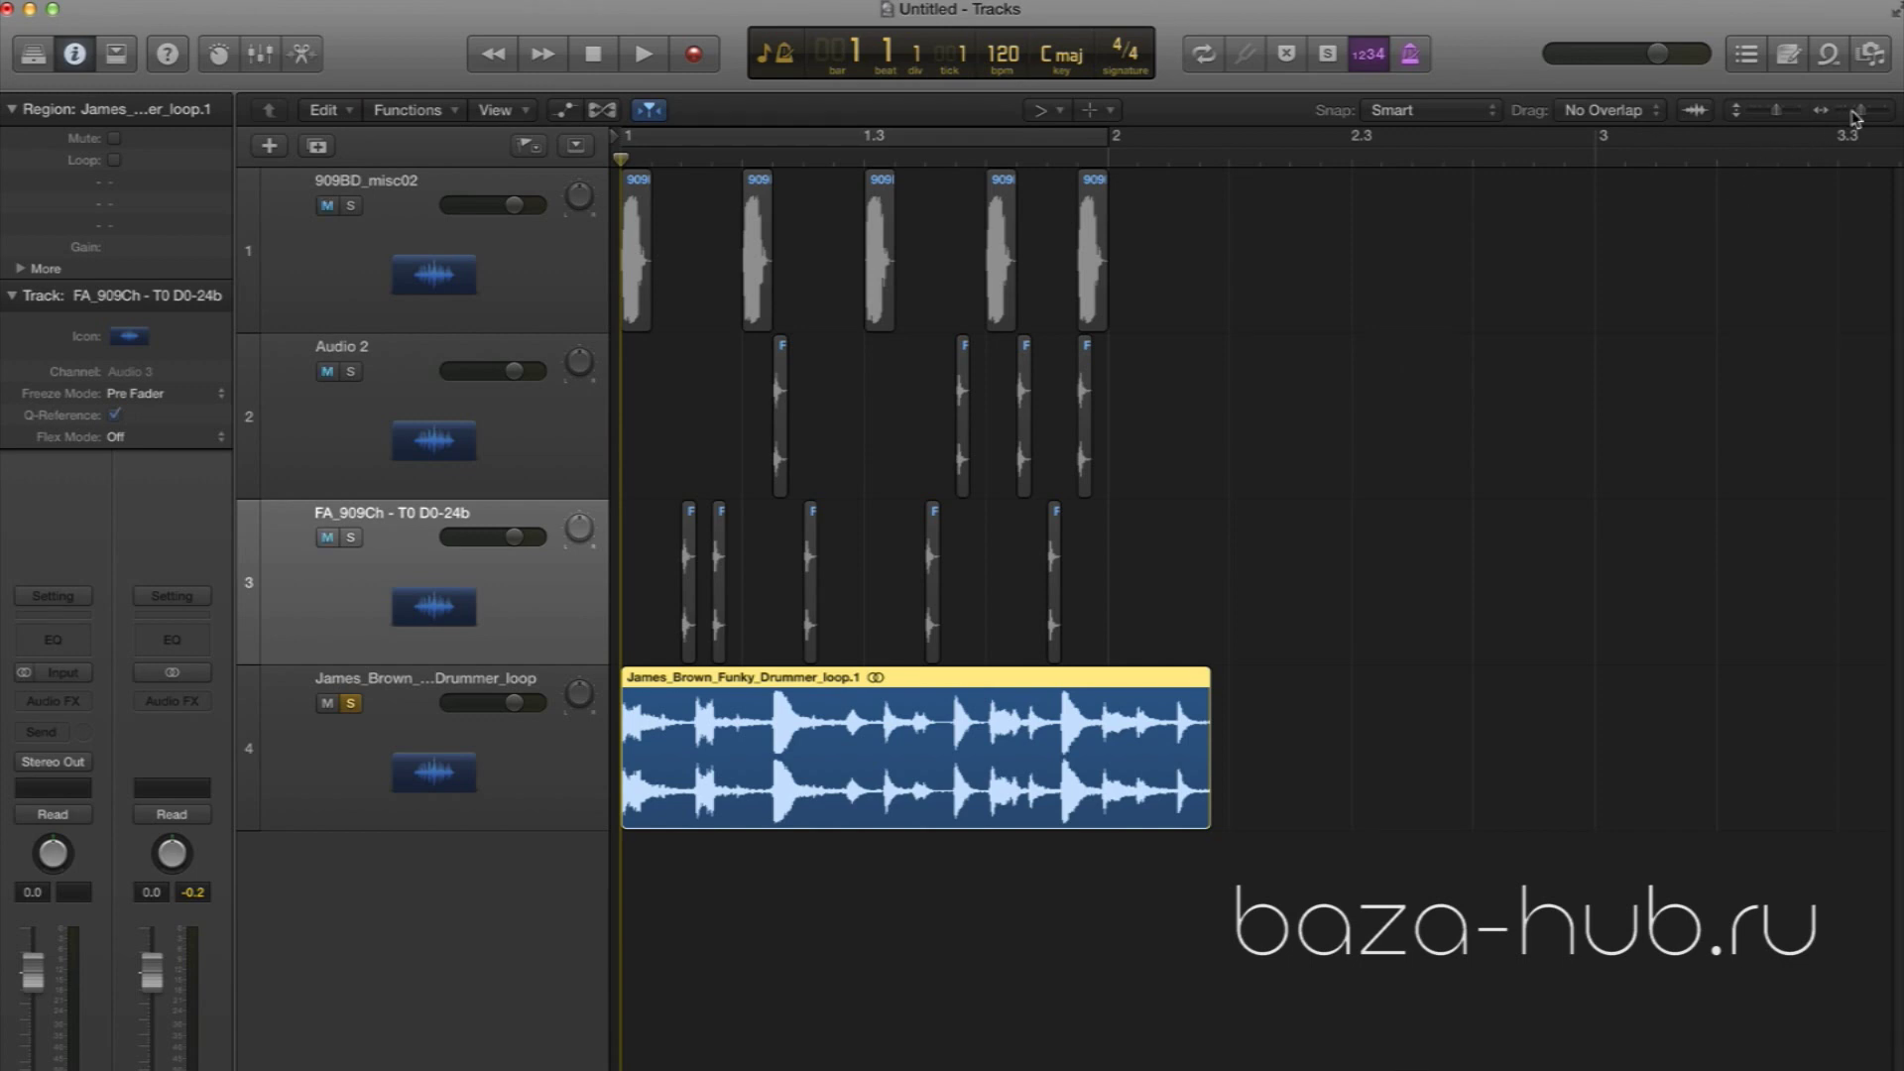
drag(1864, 116, 1862, 112)
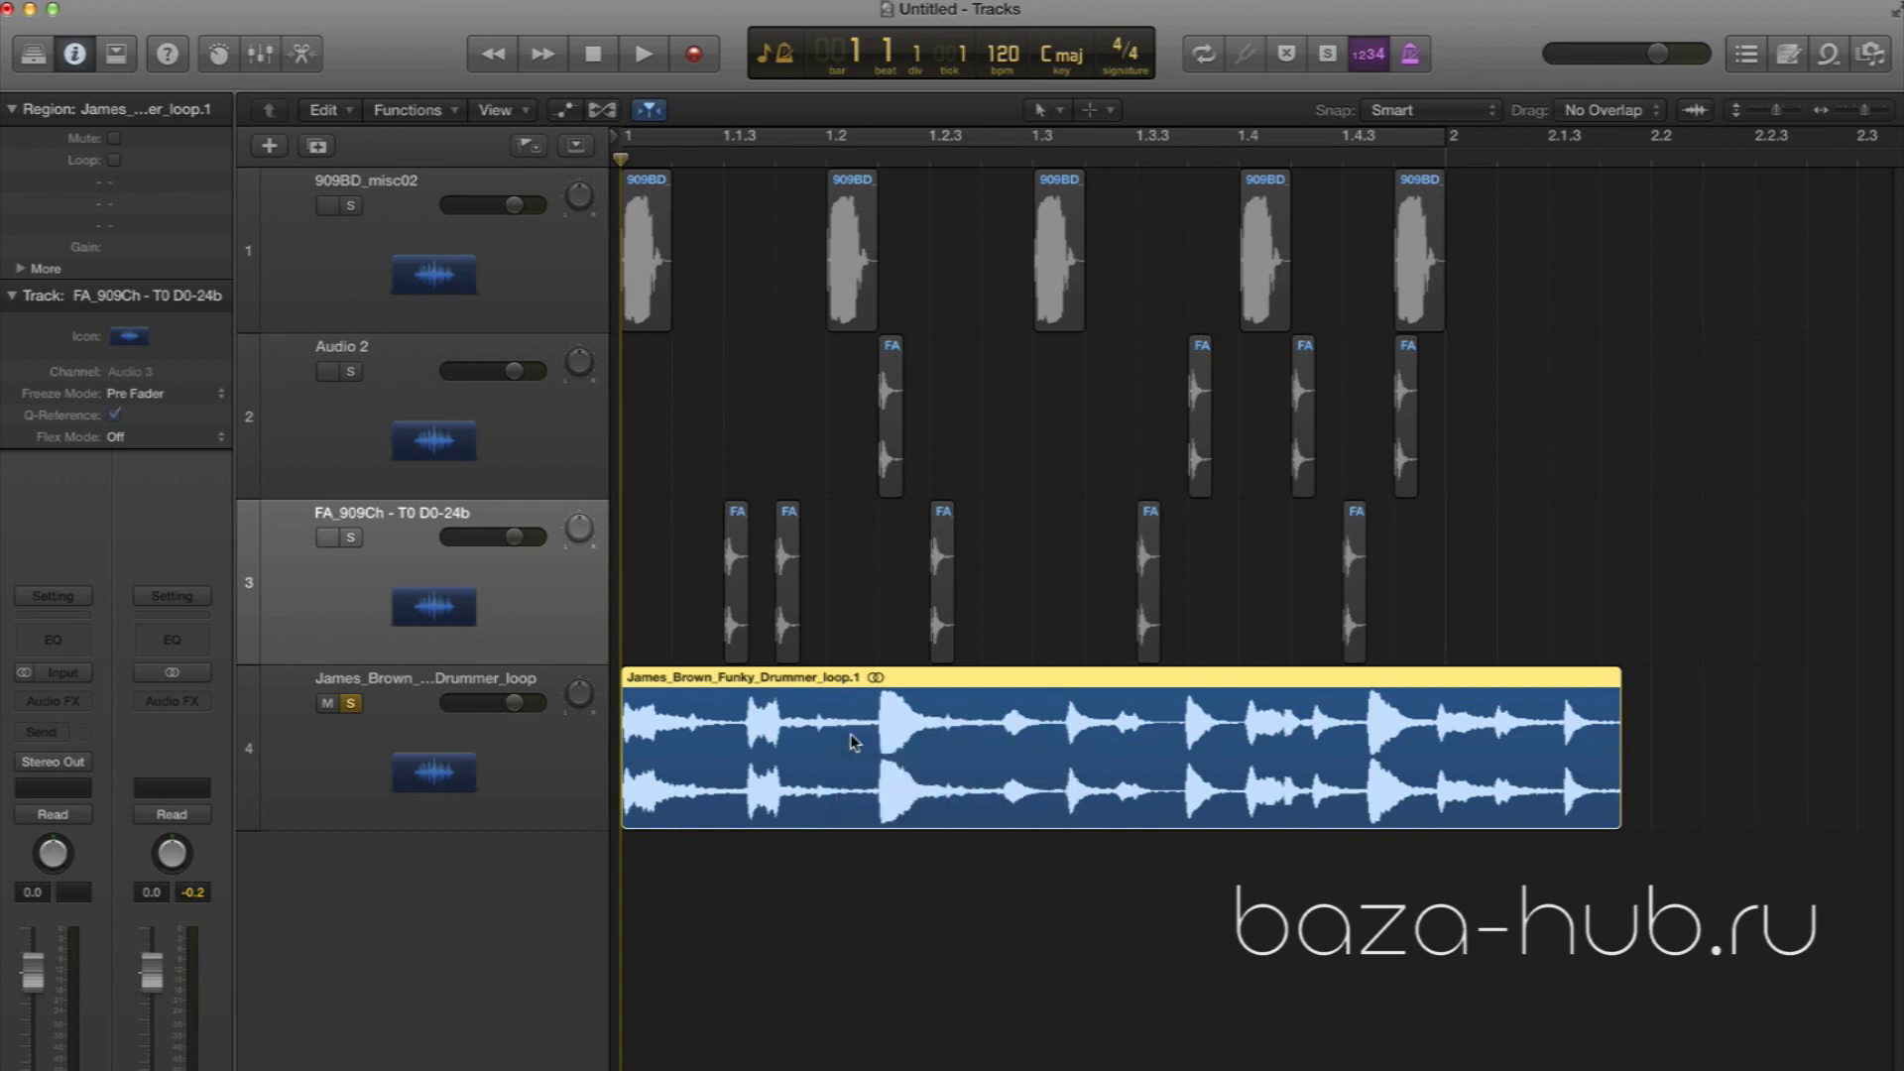
key(space)
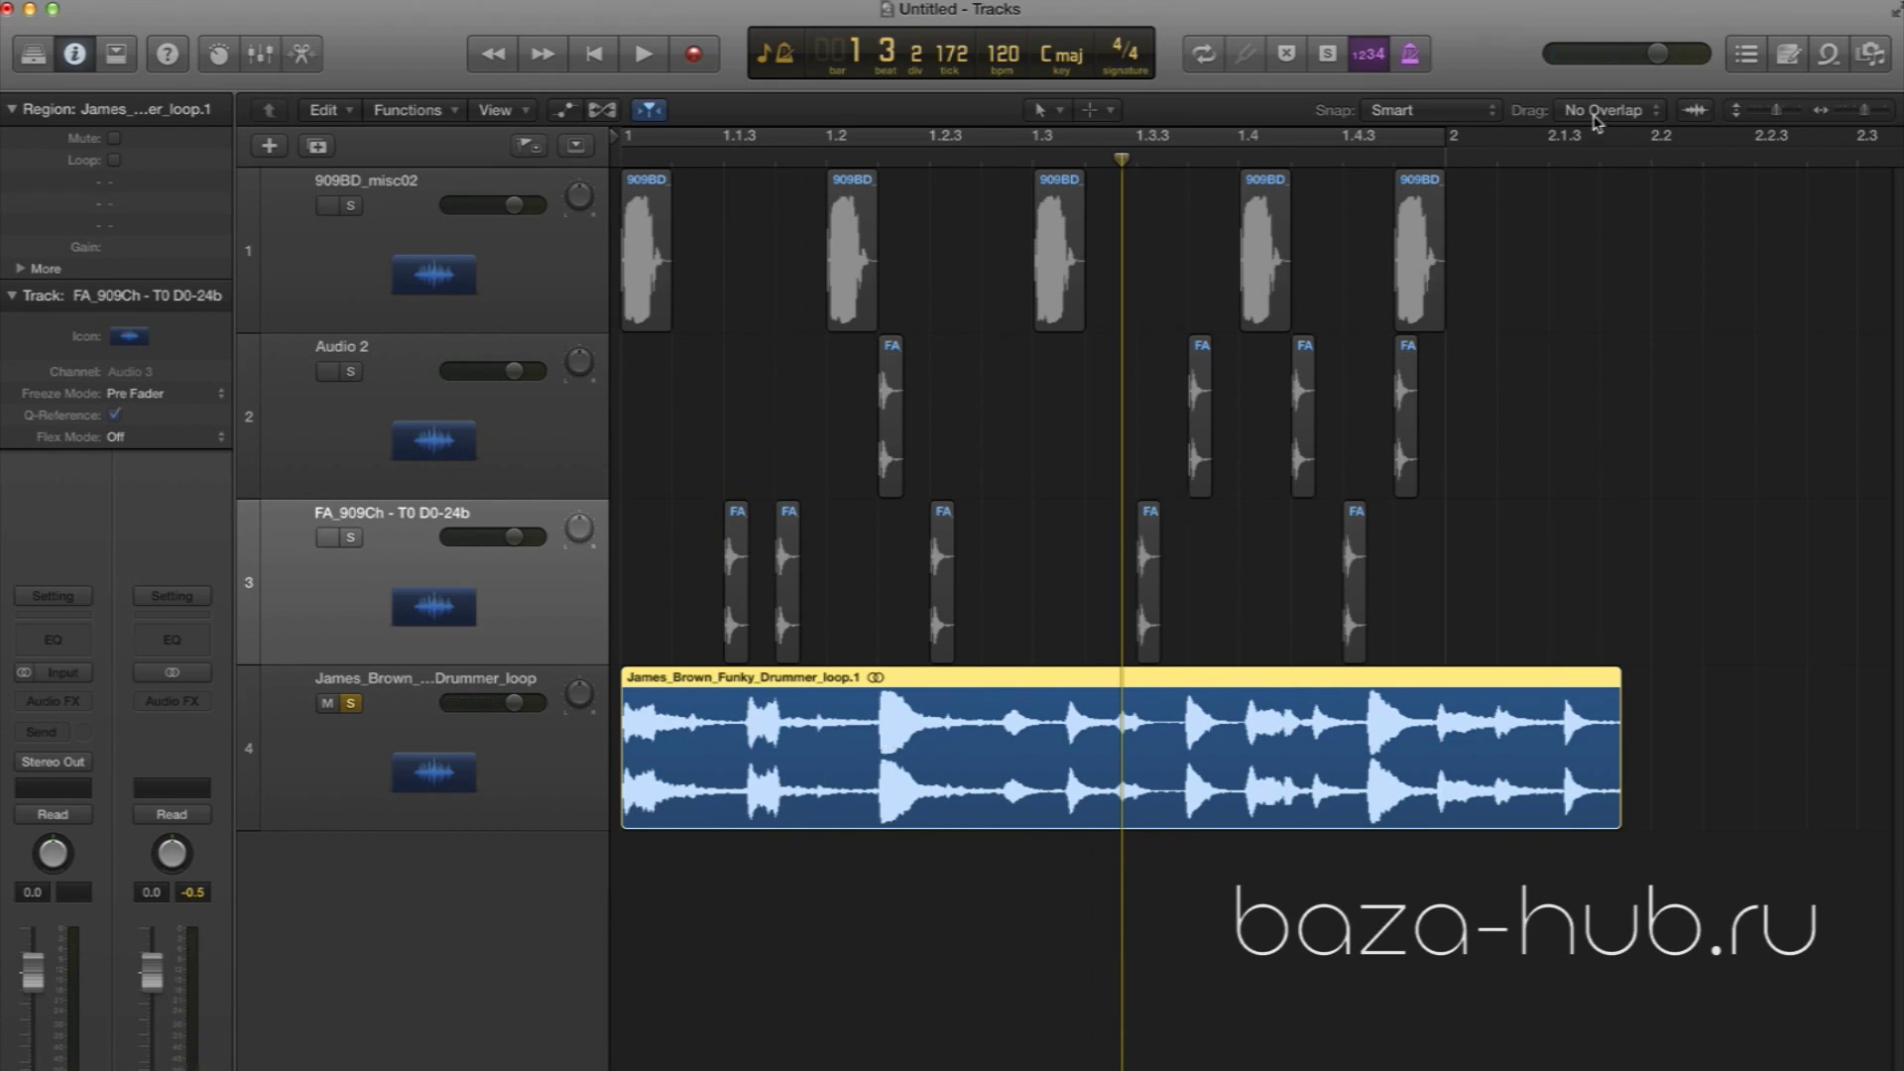
Set the secondary tool to Scissors and cut the drummer loop just before and after the snare hit at about 1.2.2
click(1107, 110)
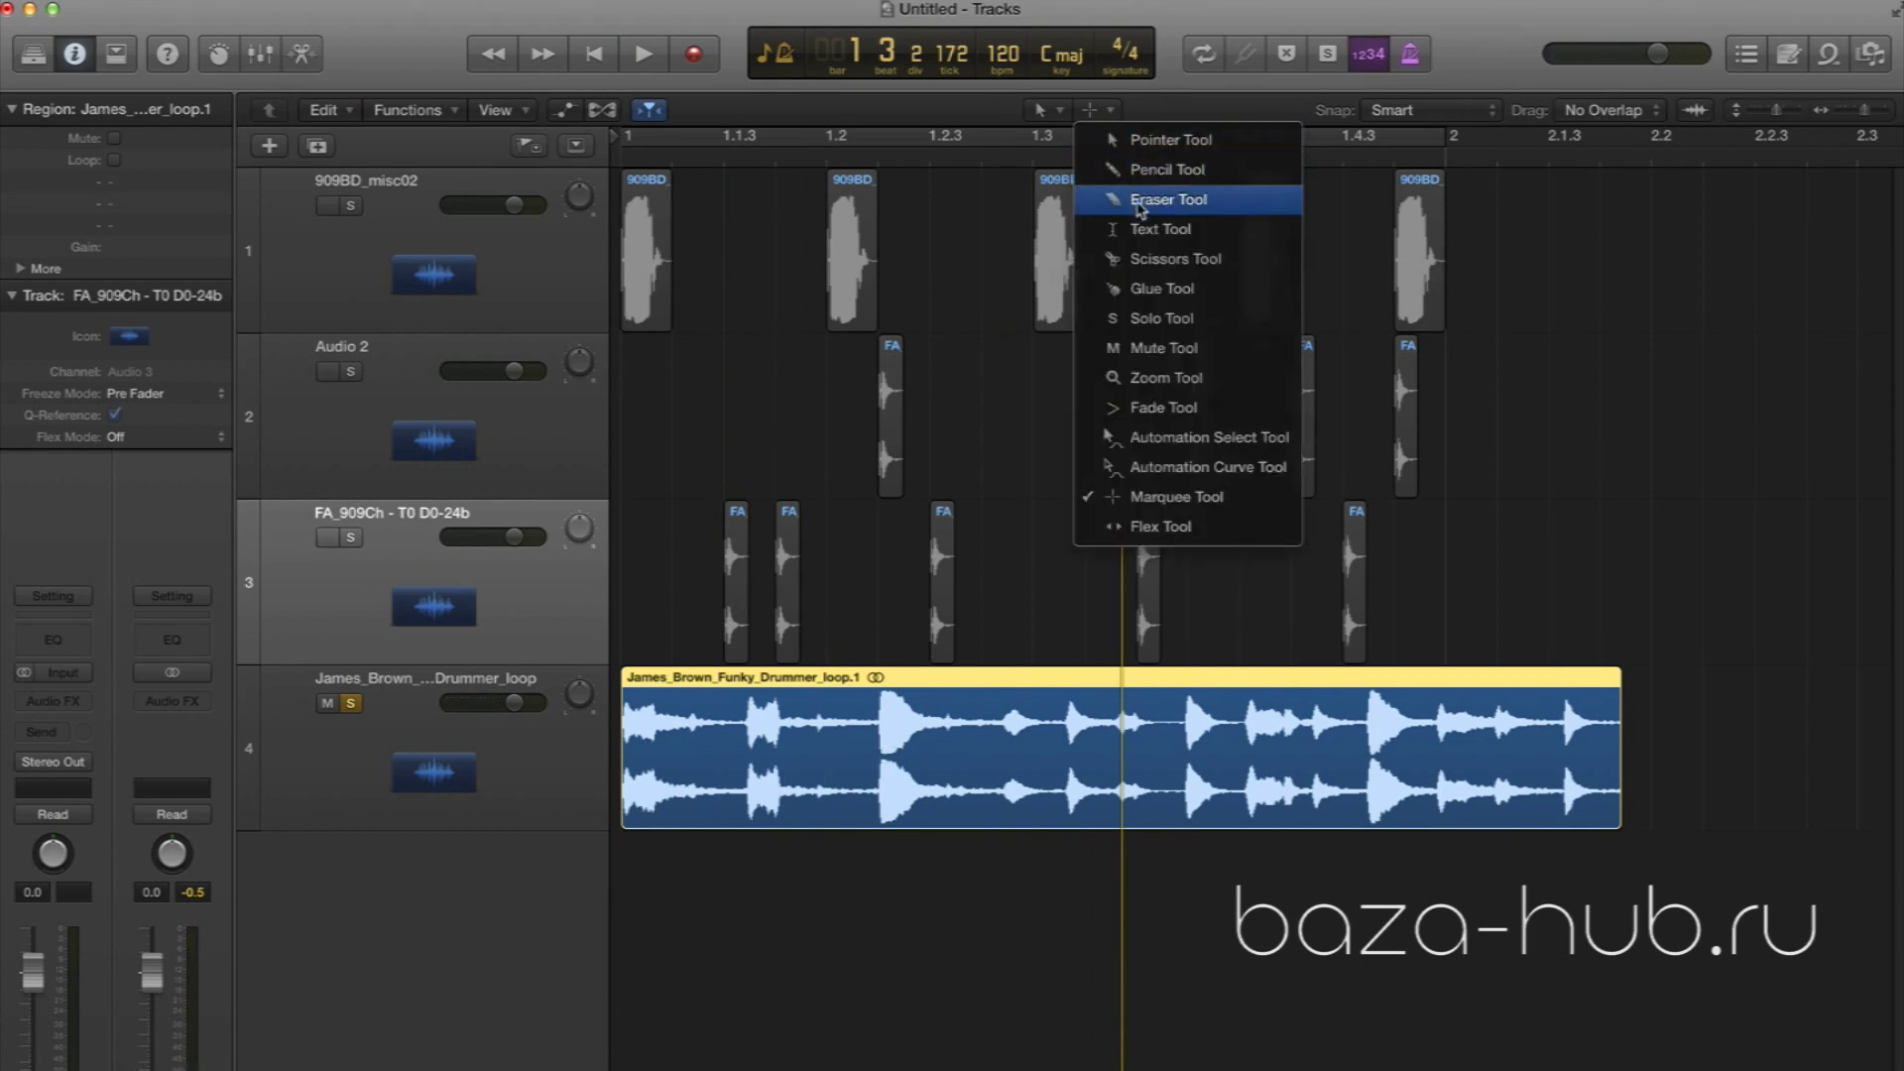
click(1136, 269)
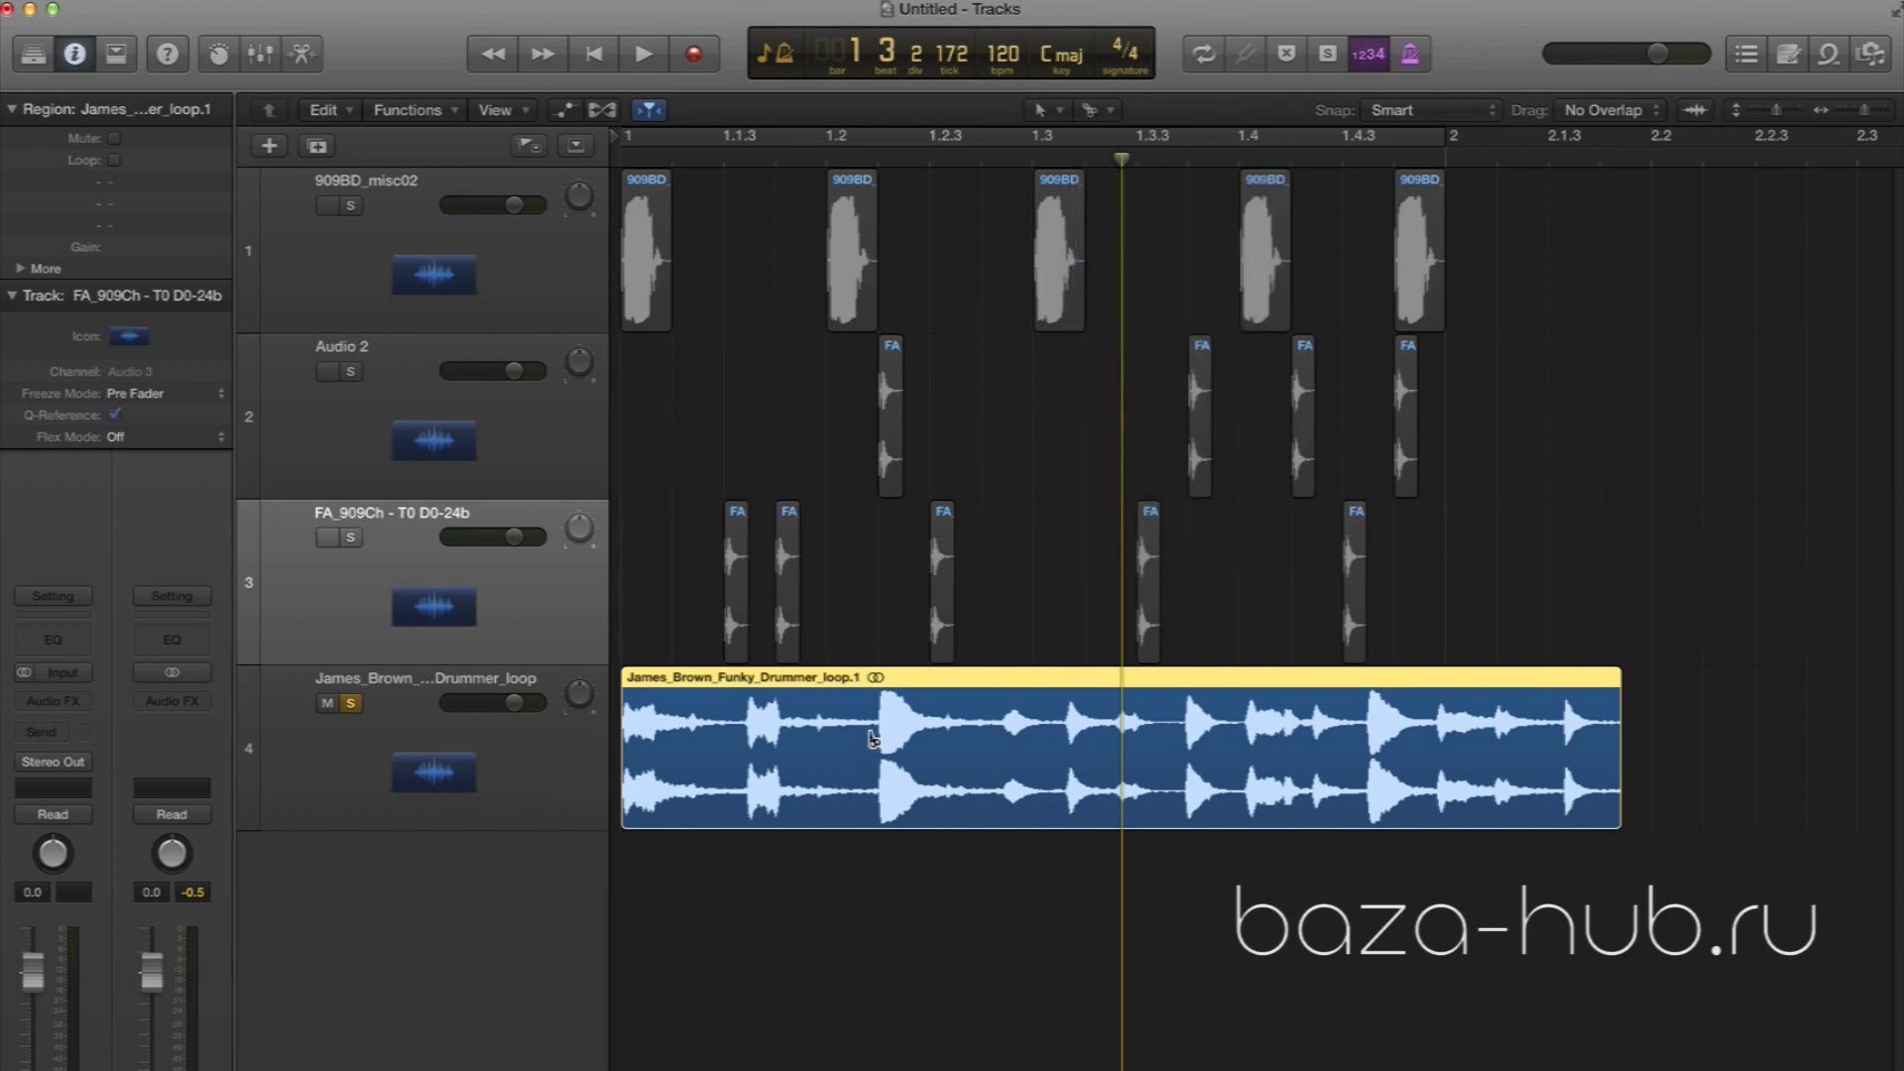
super+click(877, 739)
super+click(994, 731)
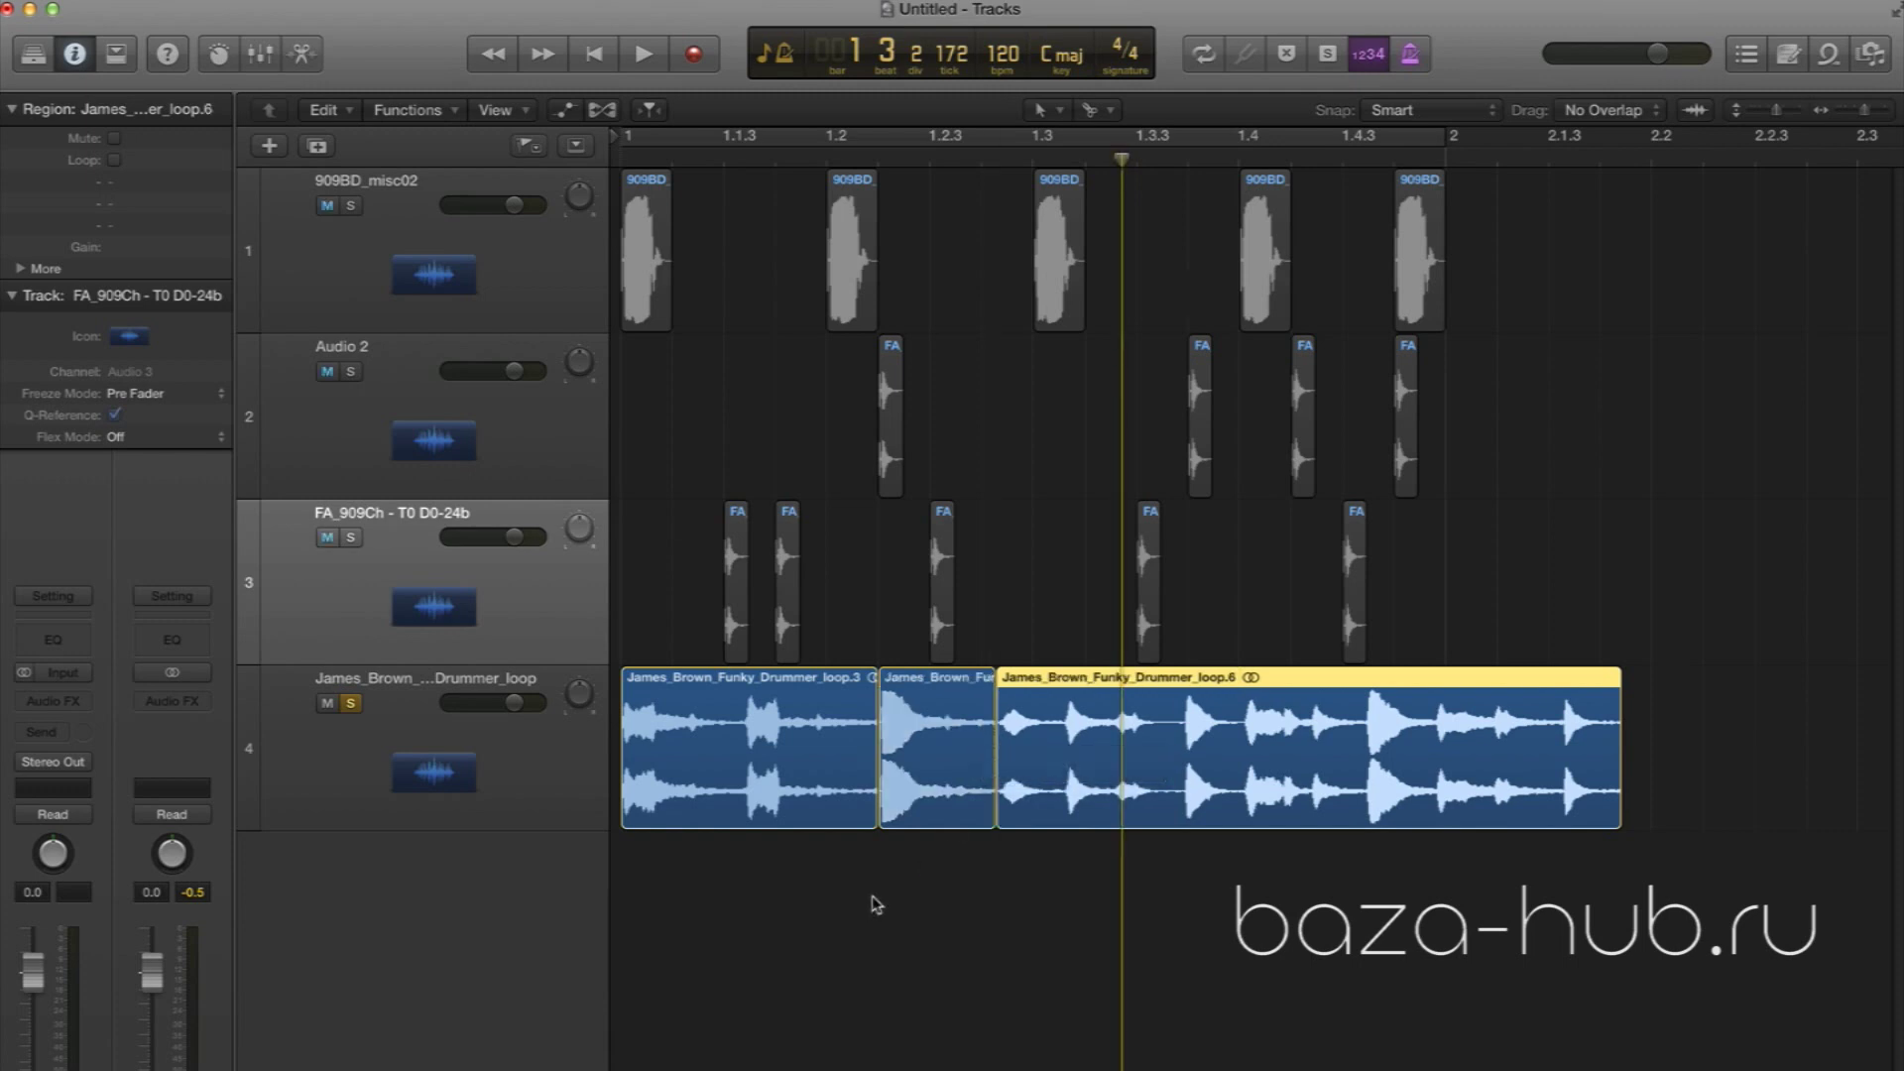
Add a new audio track below the drummer loop track and copy the snare slice straight down onto it
key(t)
key(t)
click(537, 786)
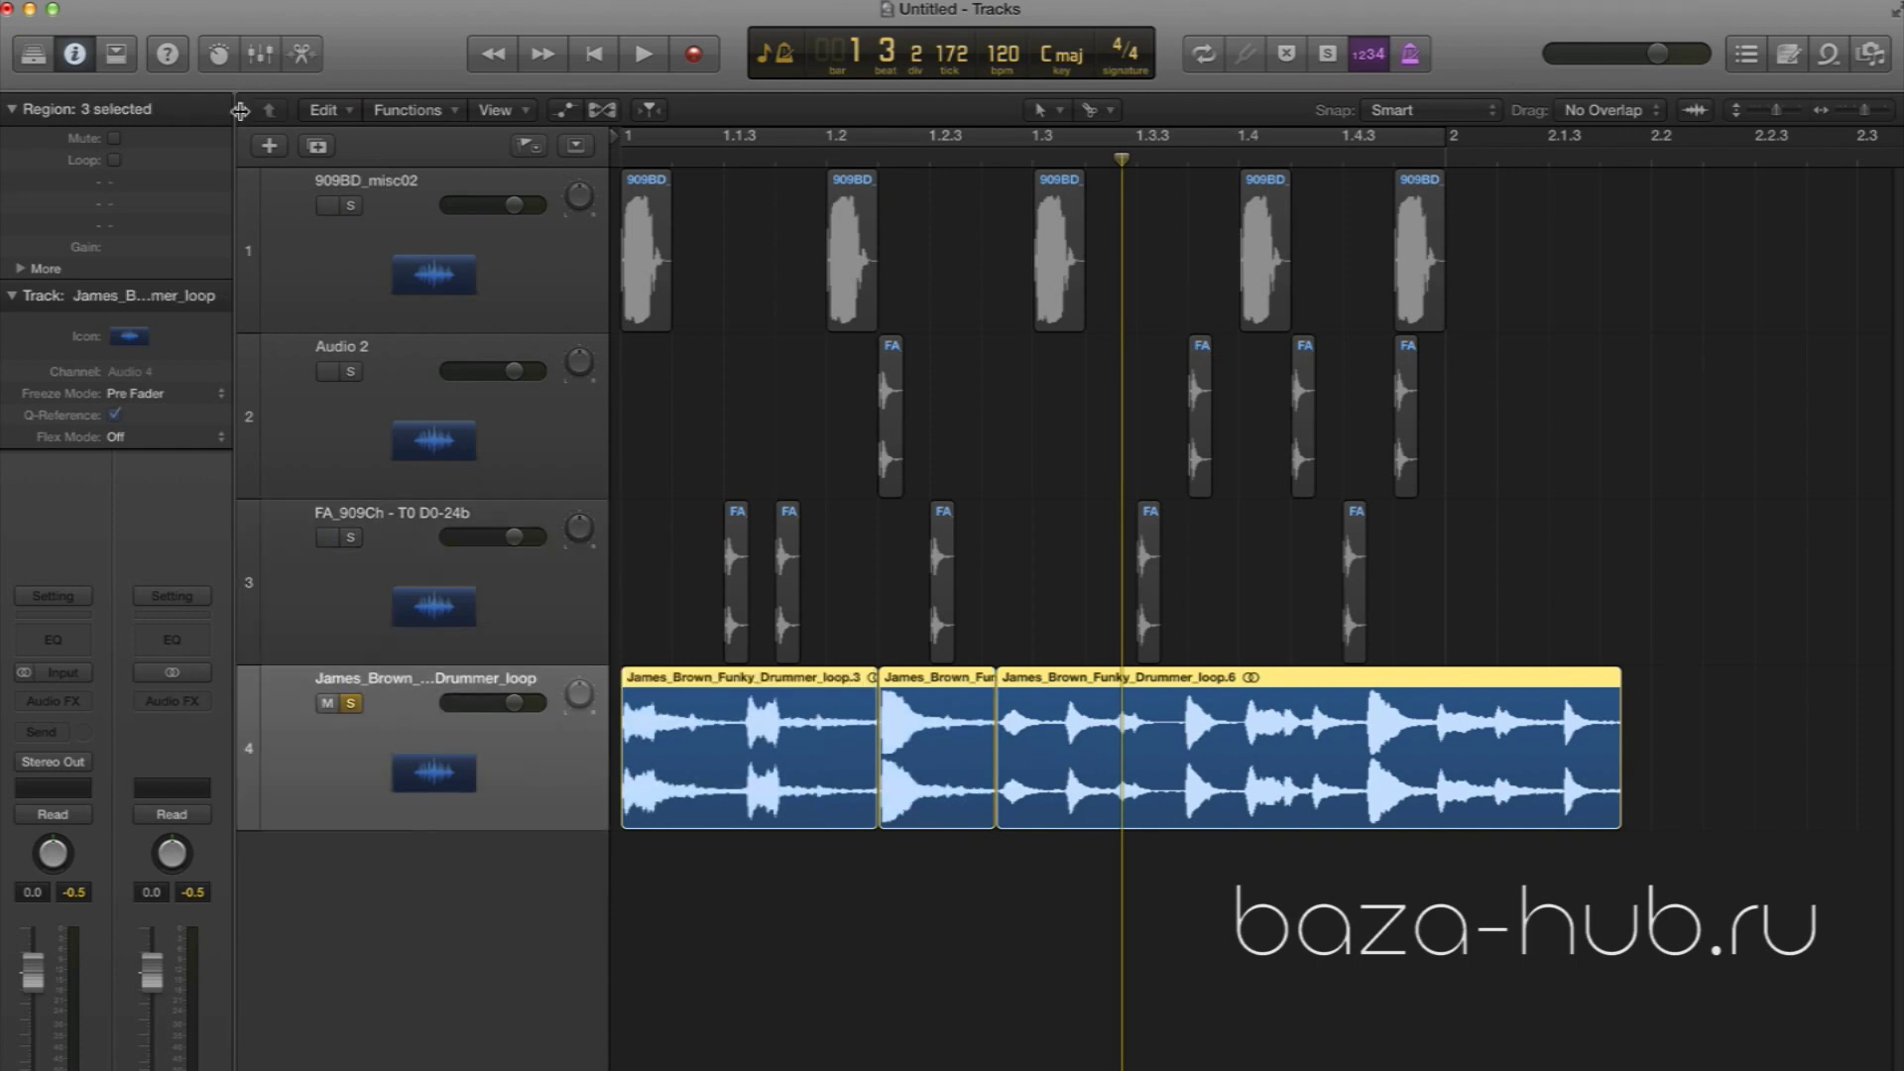
click(318, 146)
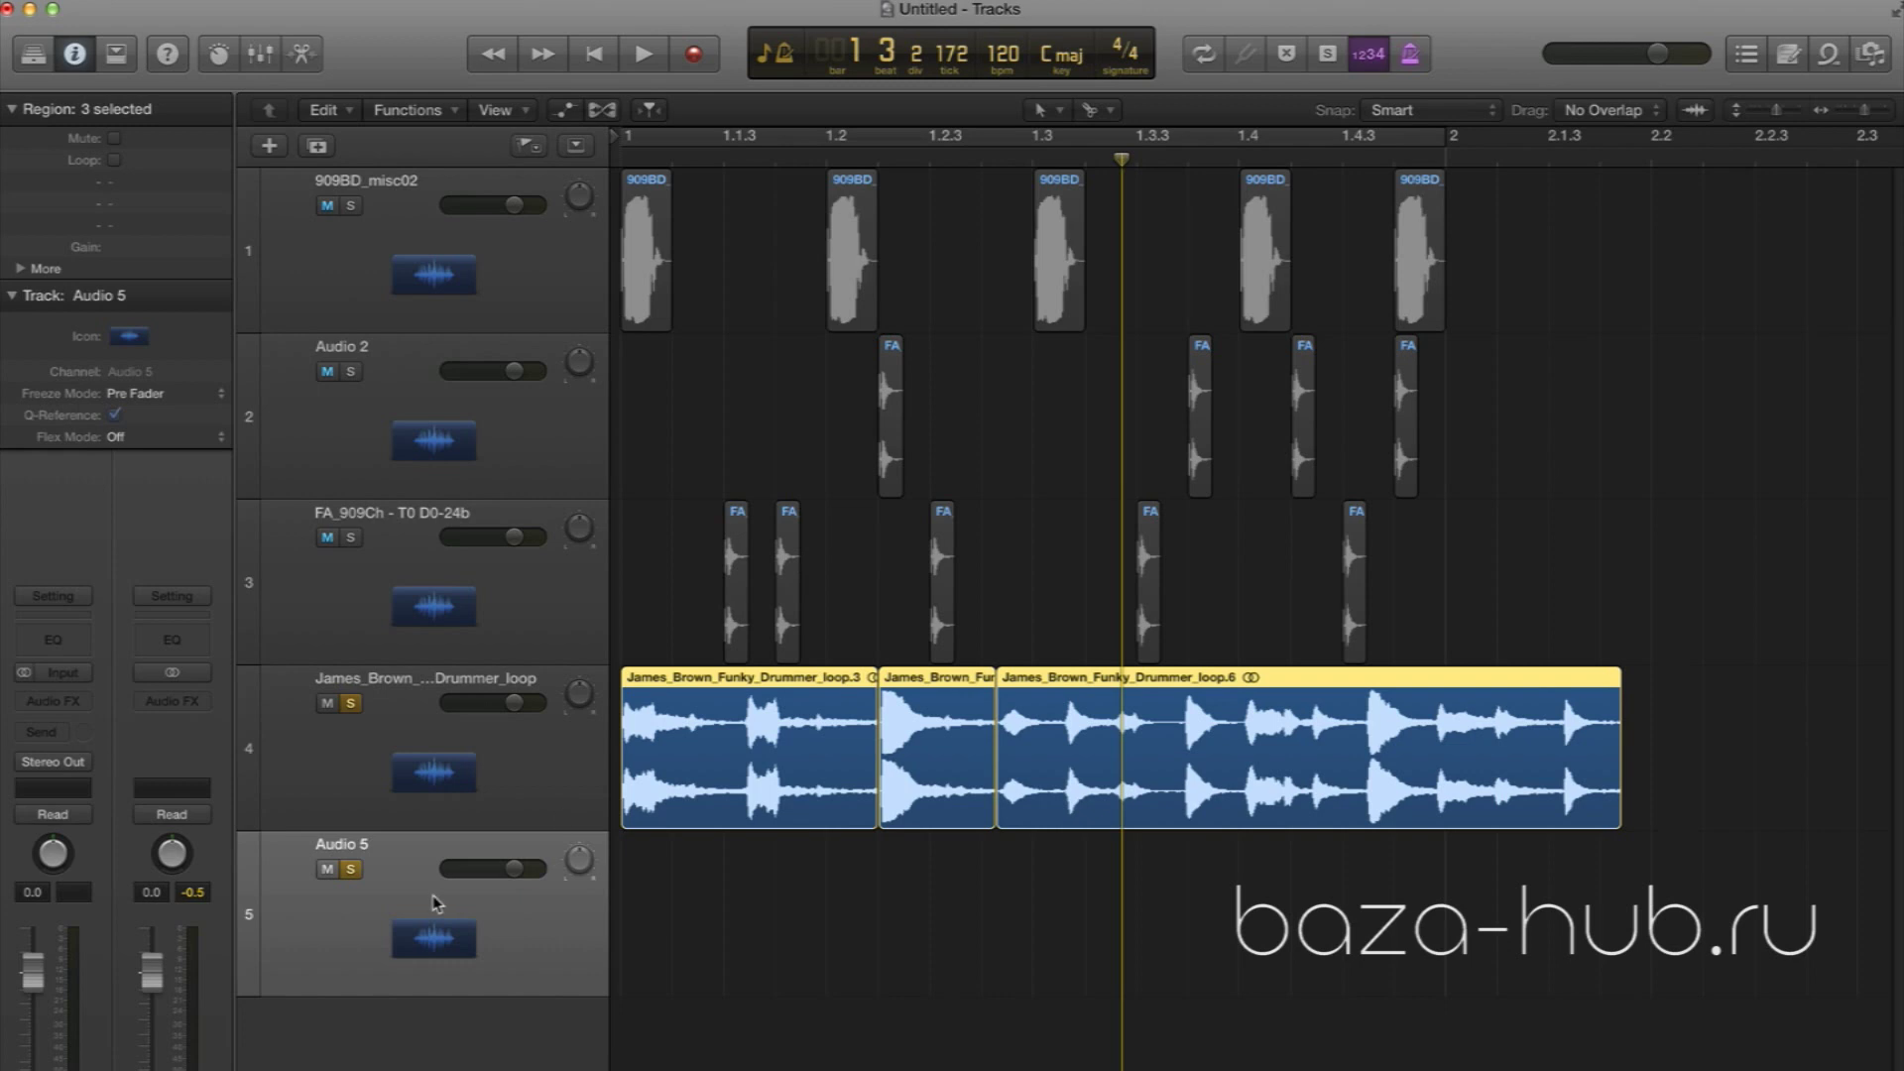
click(867, 905)
drag(922, 820, 919, 879)
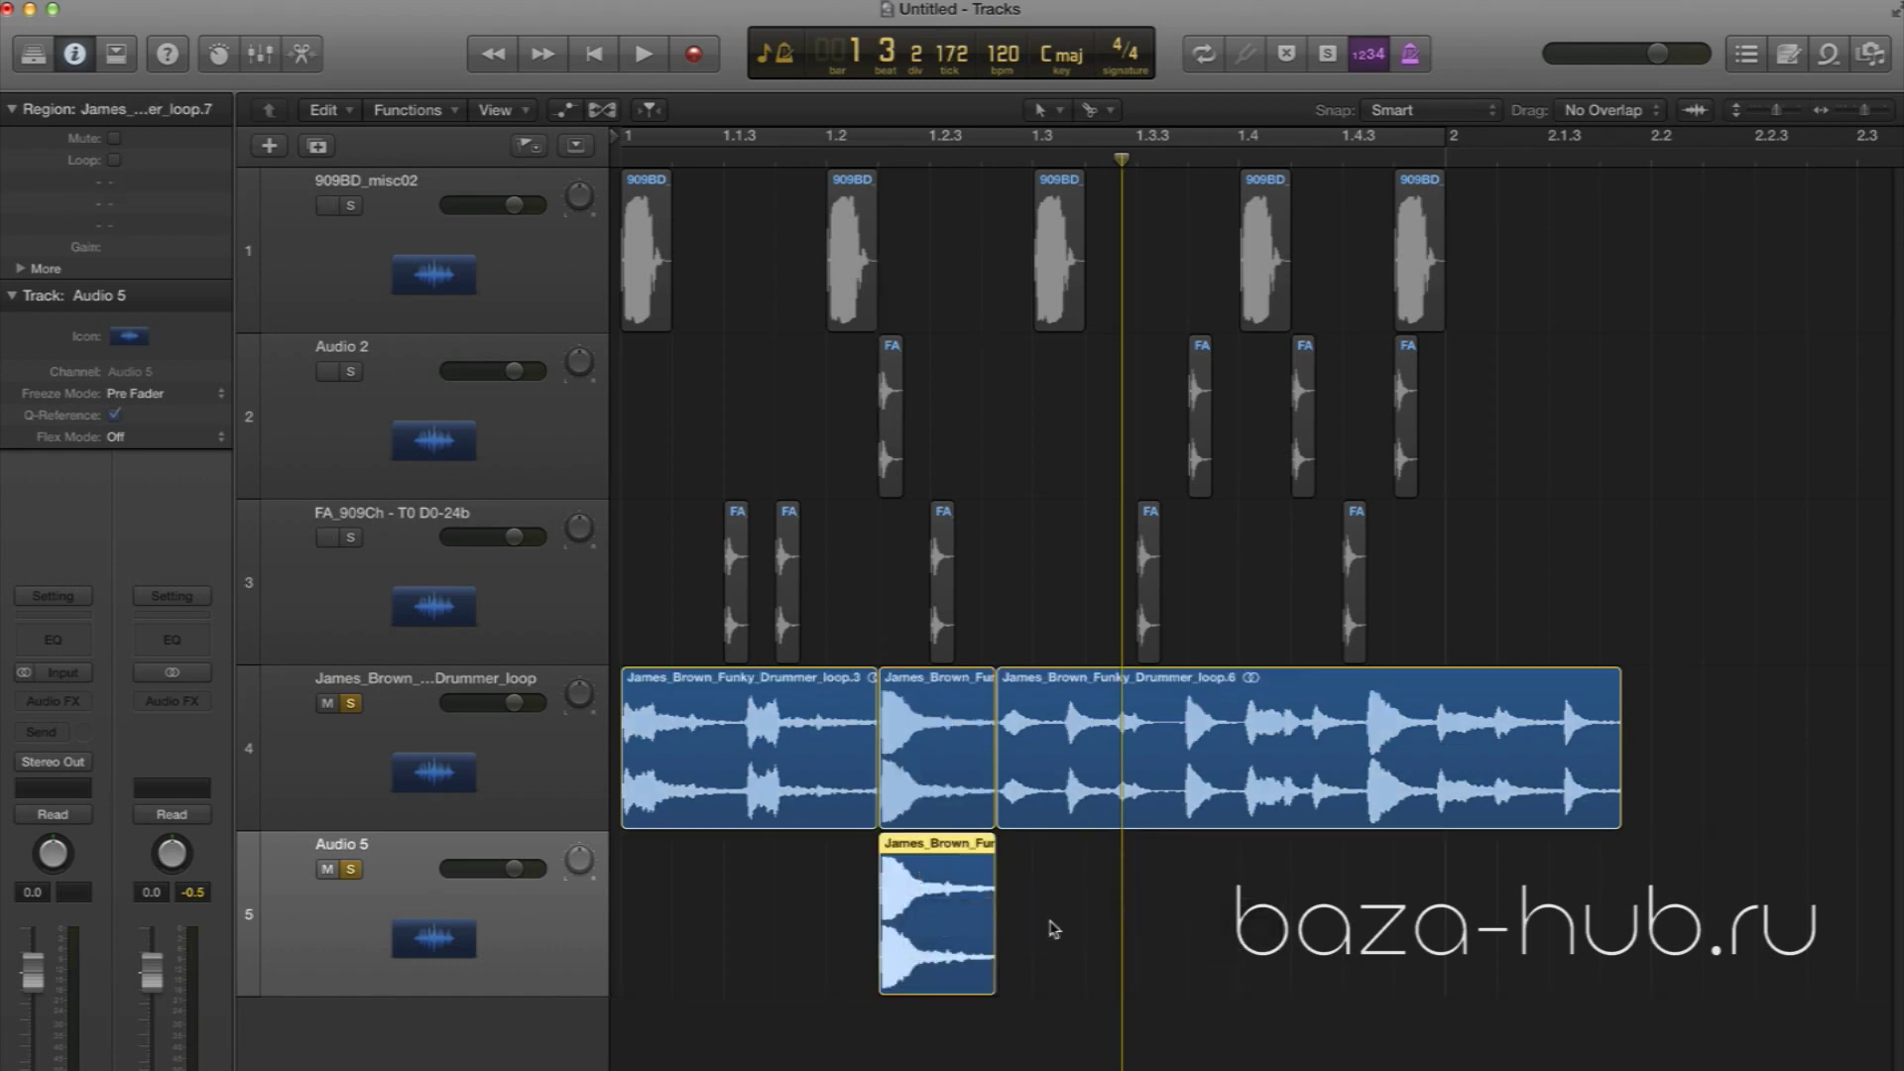
Open the copied snare slice in the audio editor and trim its start to about sample 27562, just before the hit
double_click(947, 908)
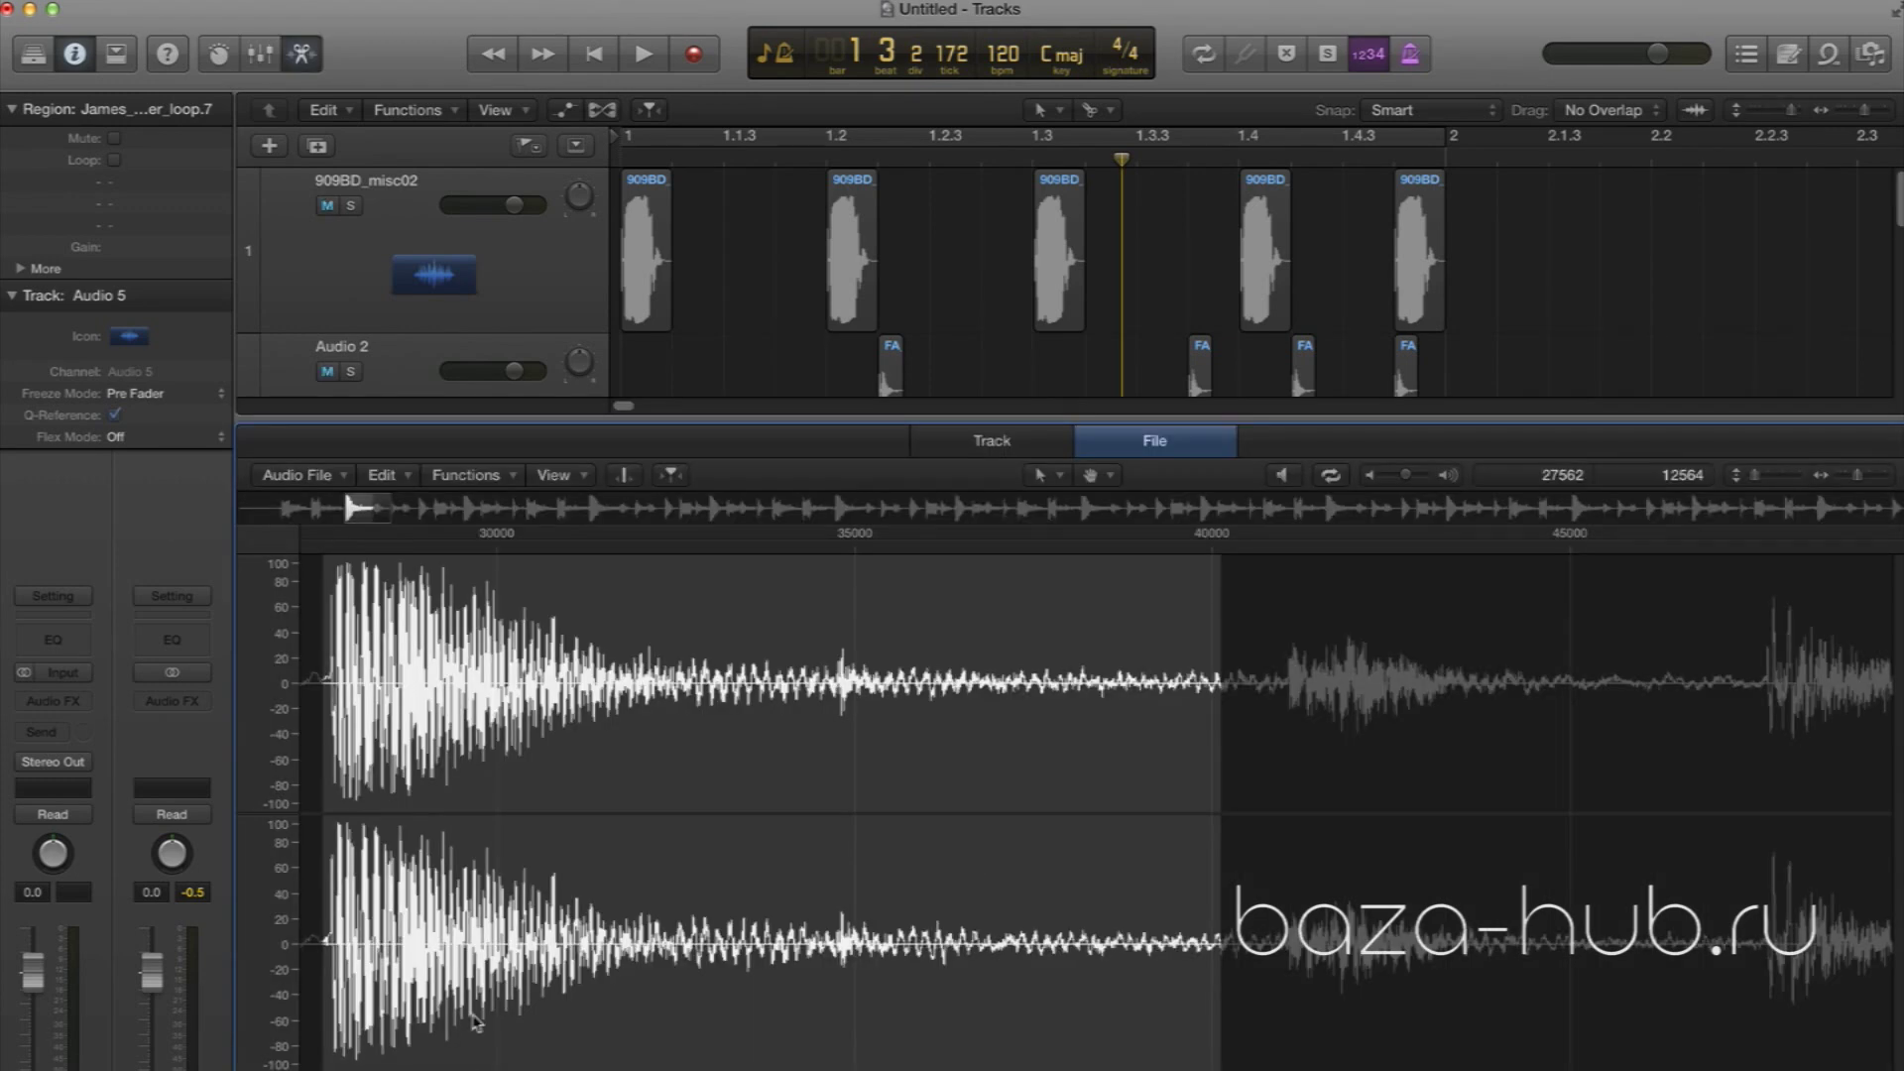
drag(1861, 481, 1870, 479)
drag(322, 1067, 355, 1067)
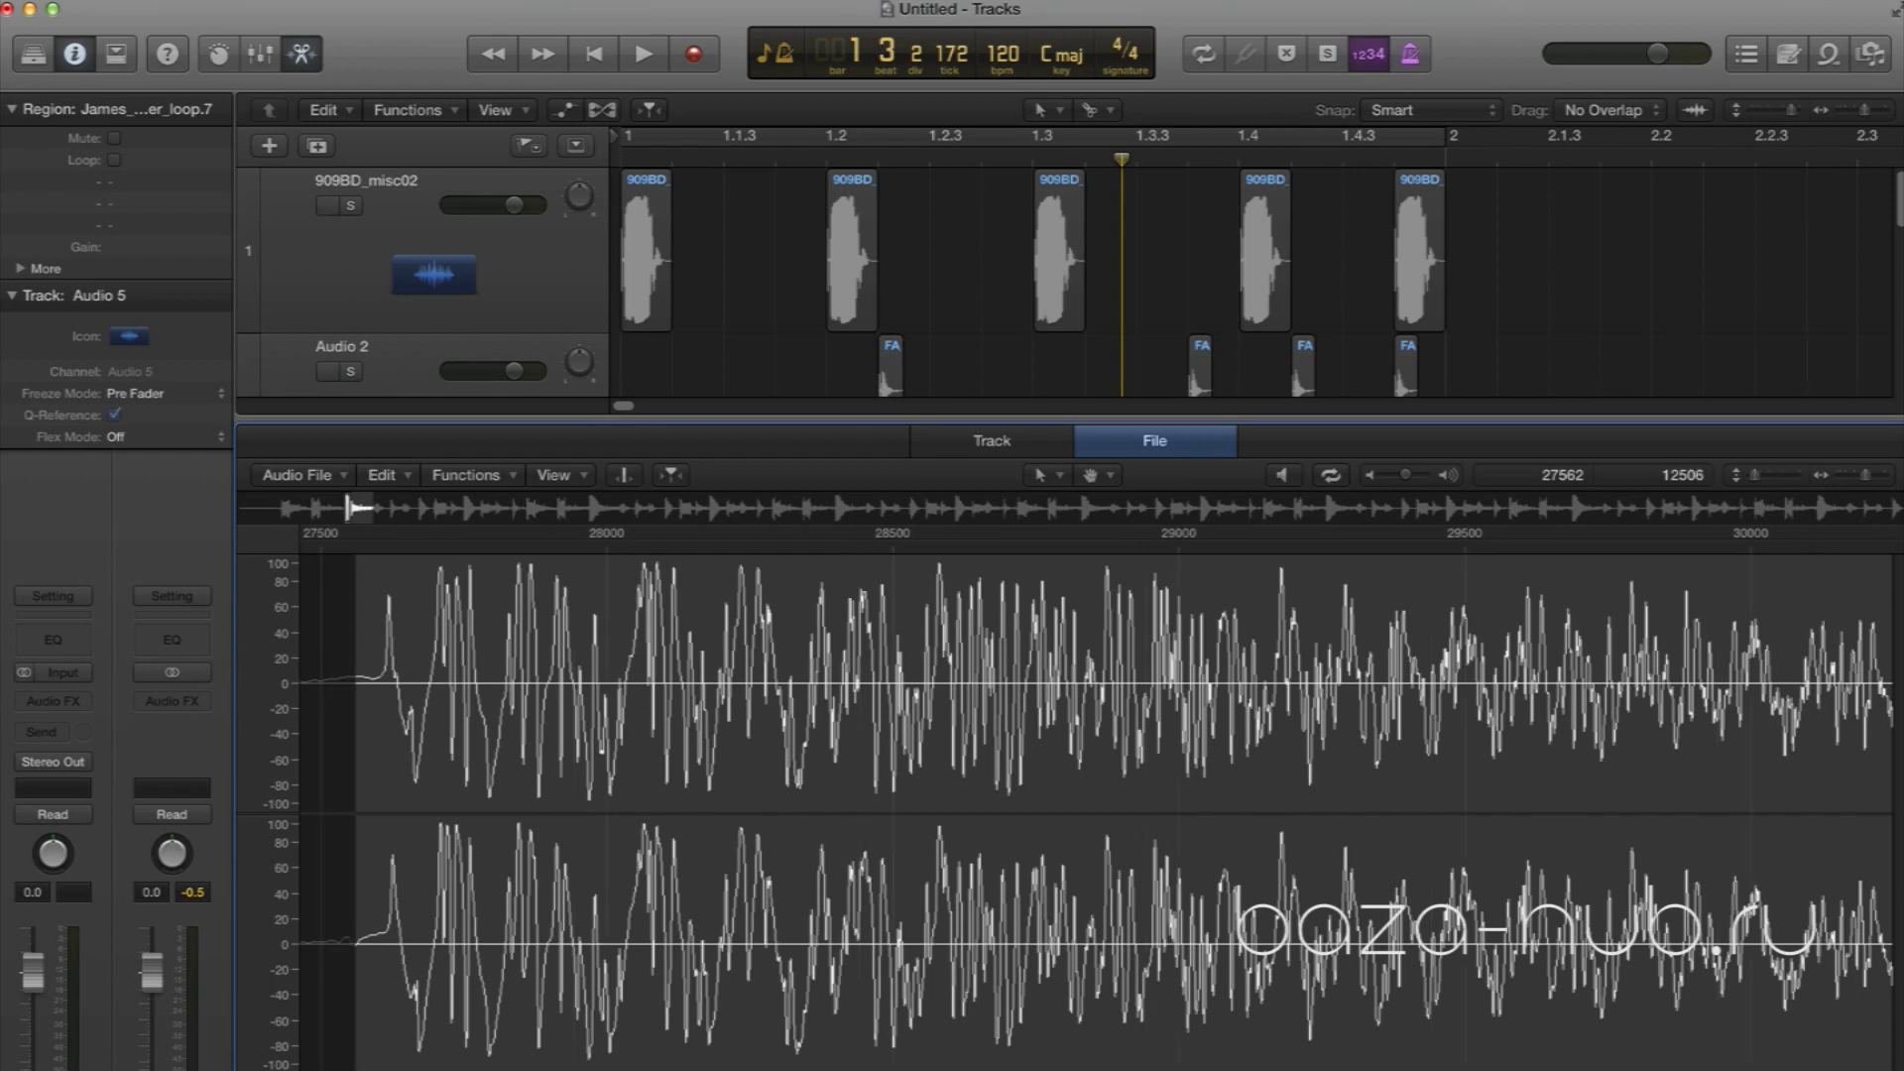
Extend the end of the copied snare slice to a length of about 13422 samples, just before the next hit, and close the audio editor
scroll(761, 940, right, 10)
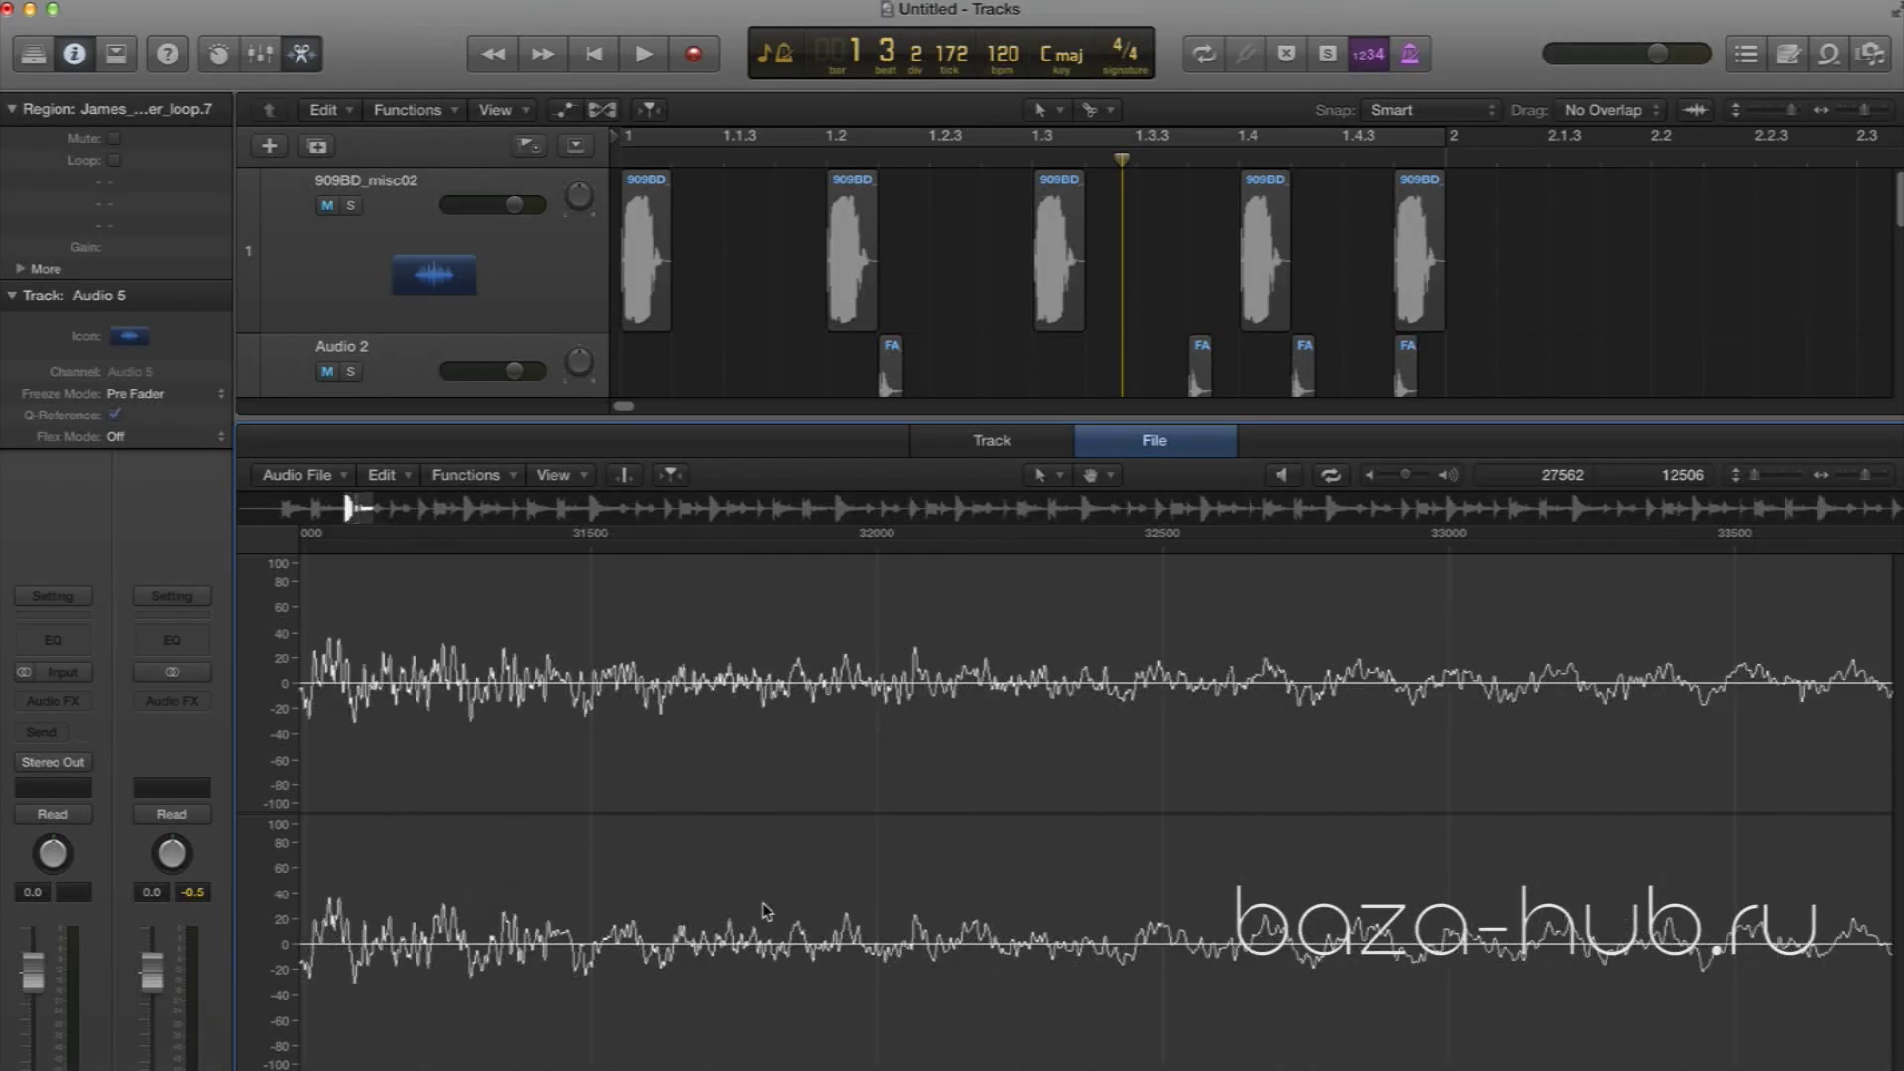
scroll(764, 910, right, 15)
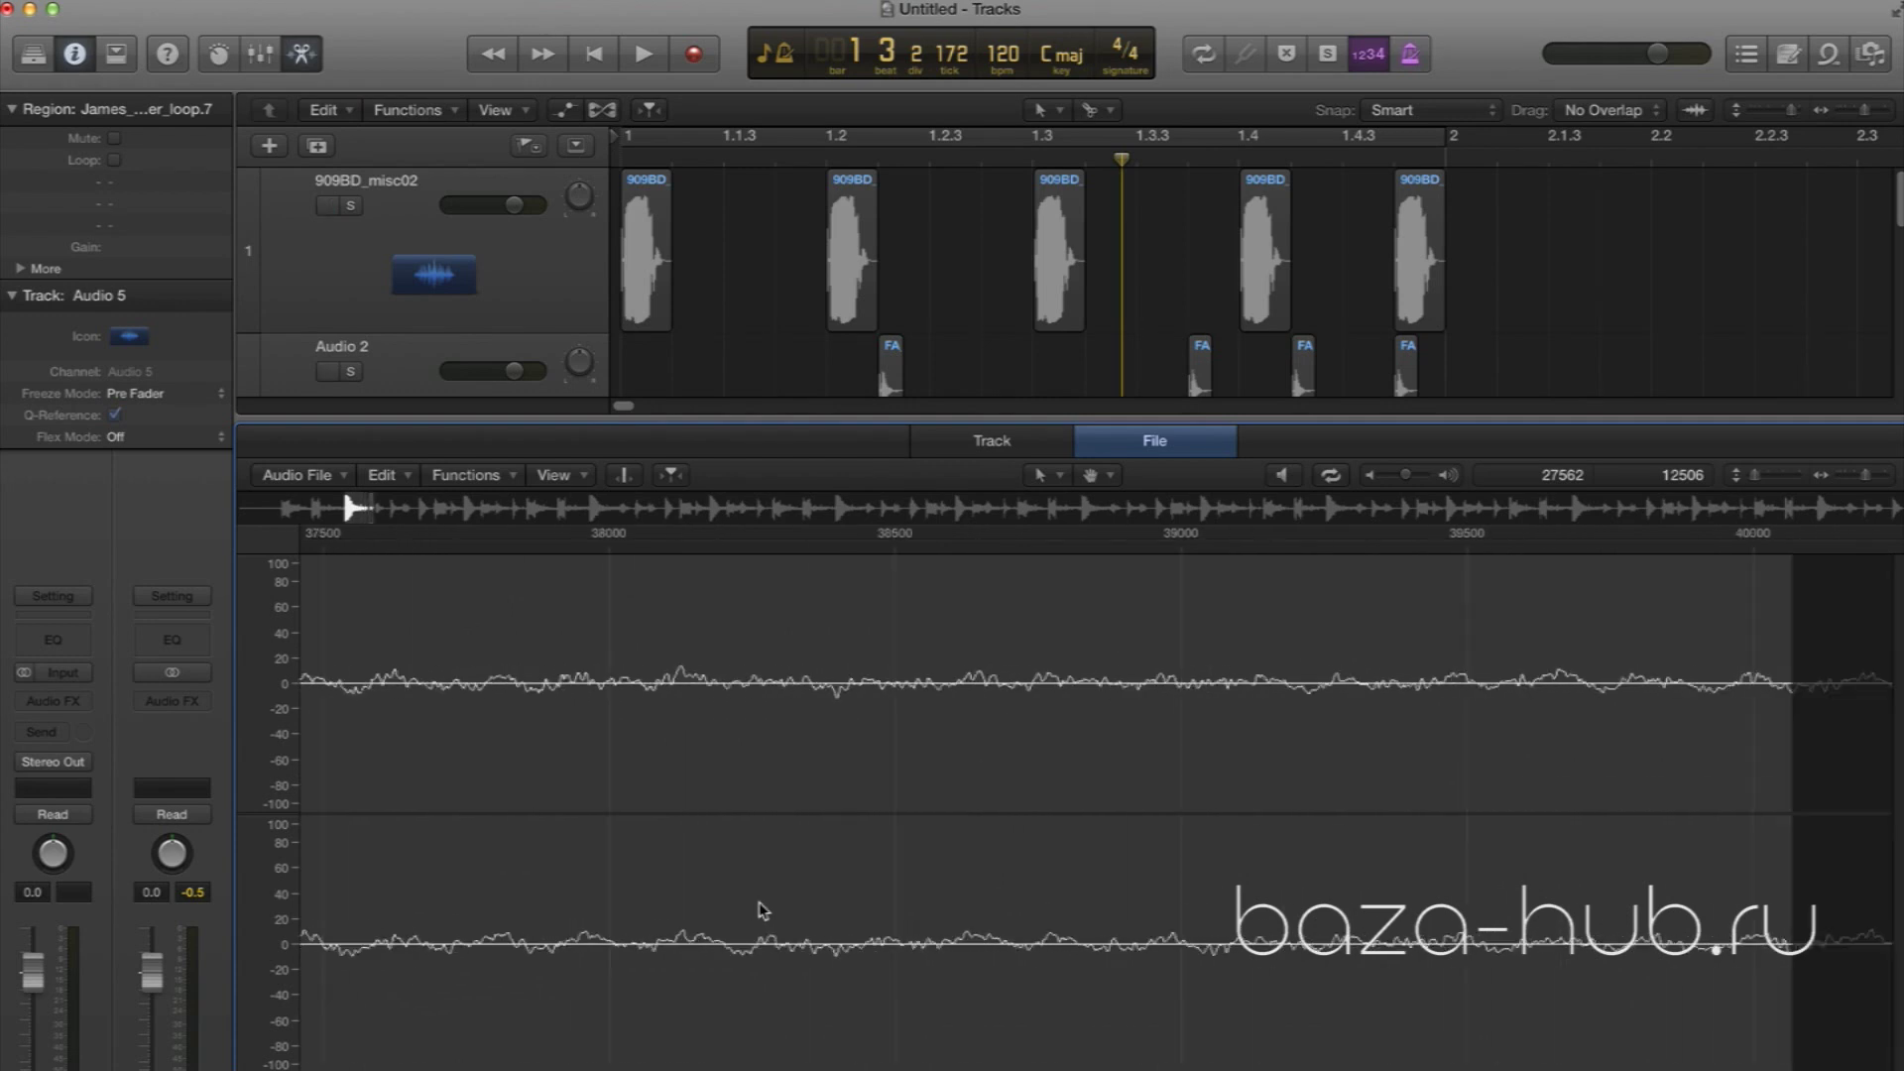
drag(857, 1051, 1360, 1051)
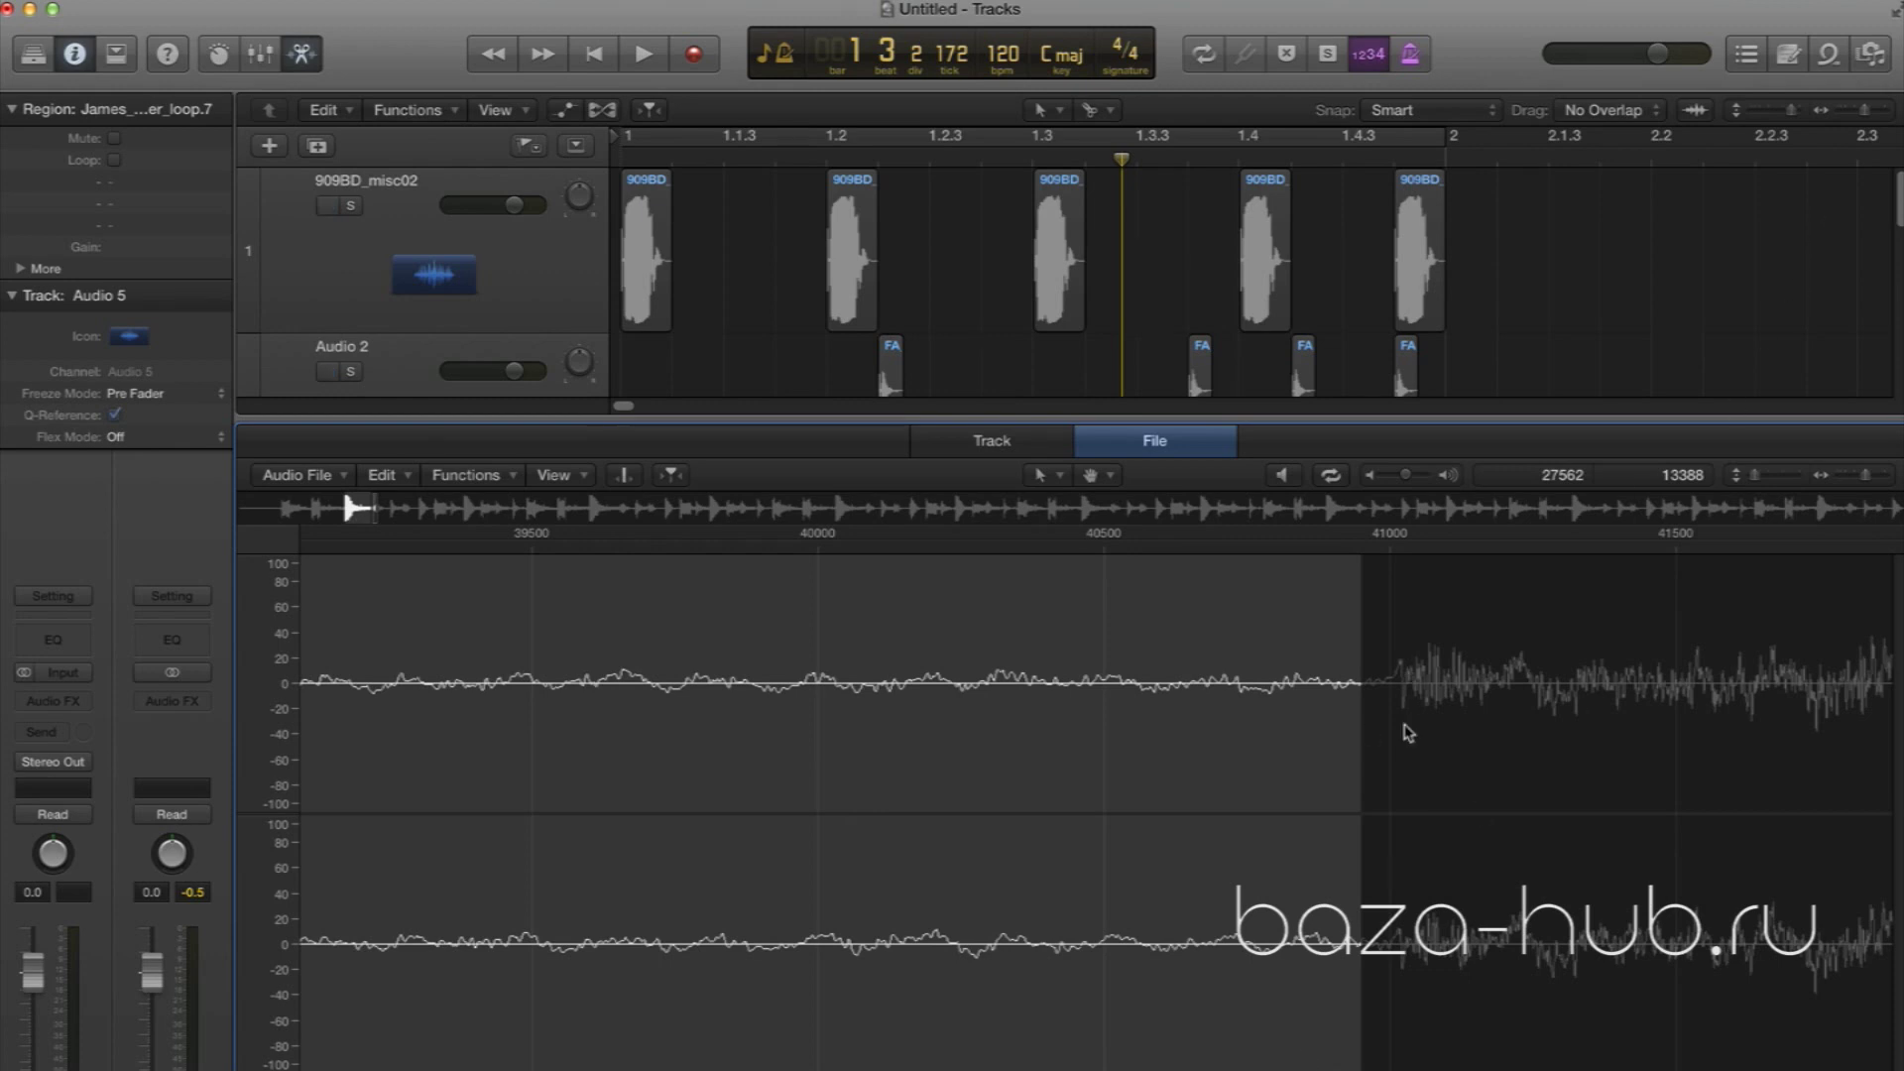
drag(1362, 1006, 1382, 1003)
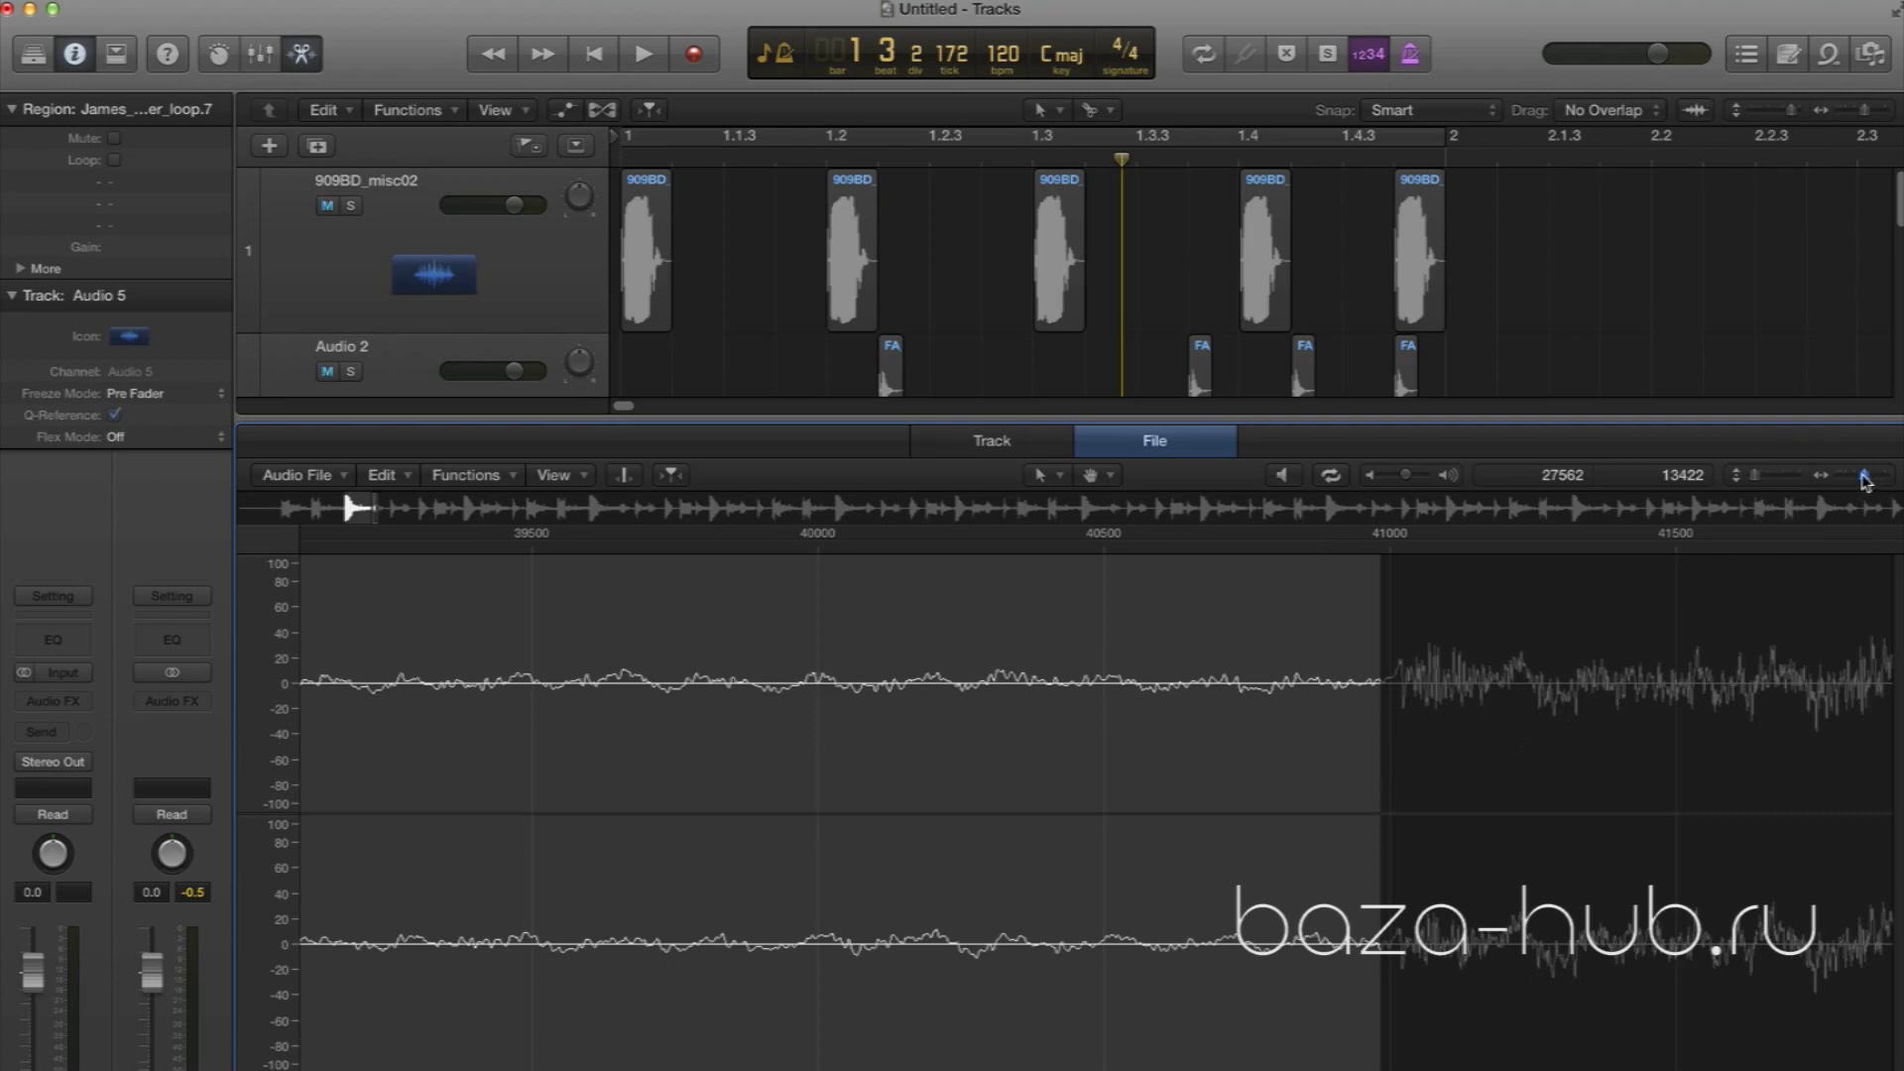
drag(1866, 481, 1854, 479)
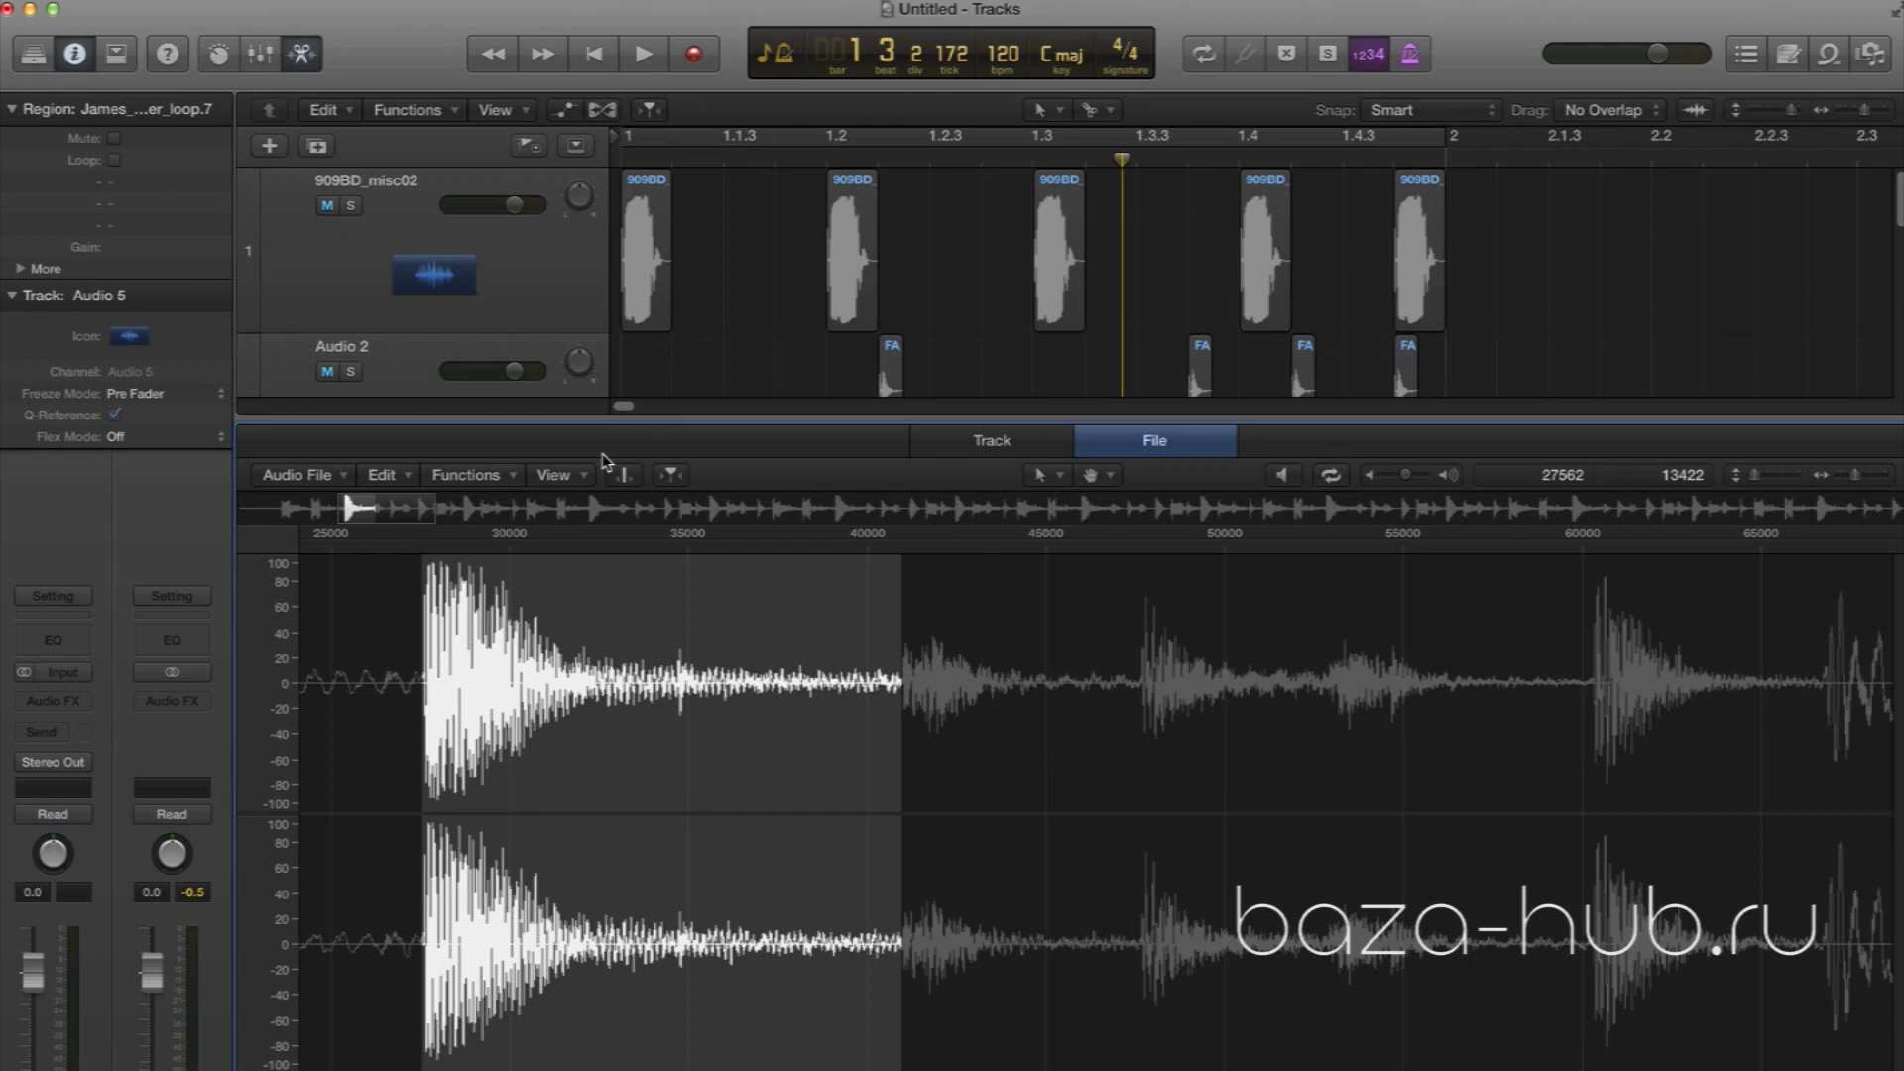
click(302, 56)
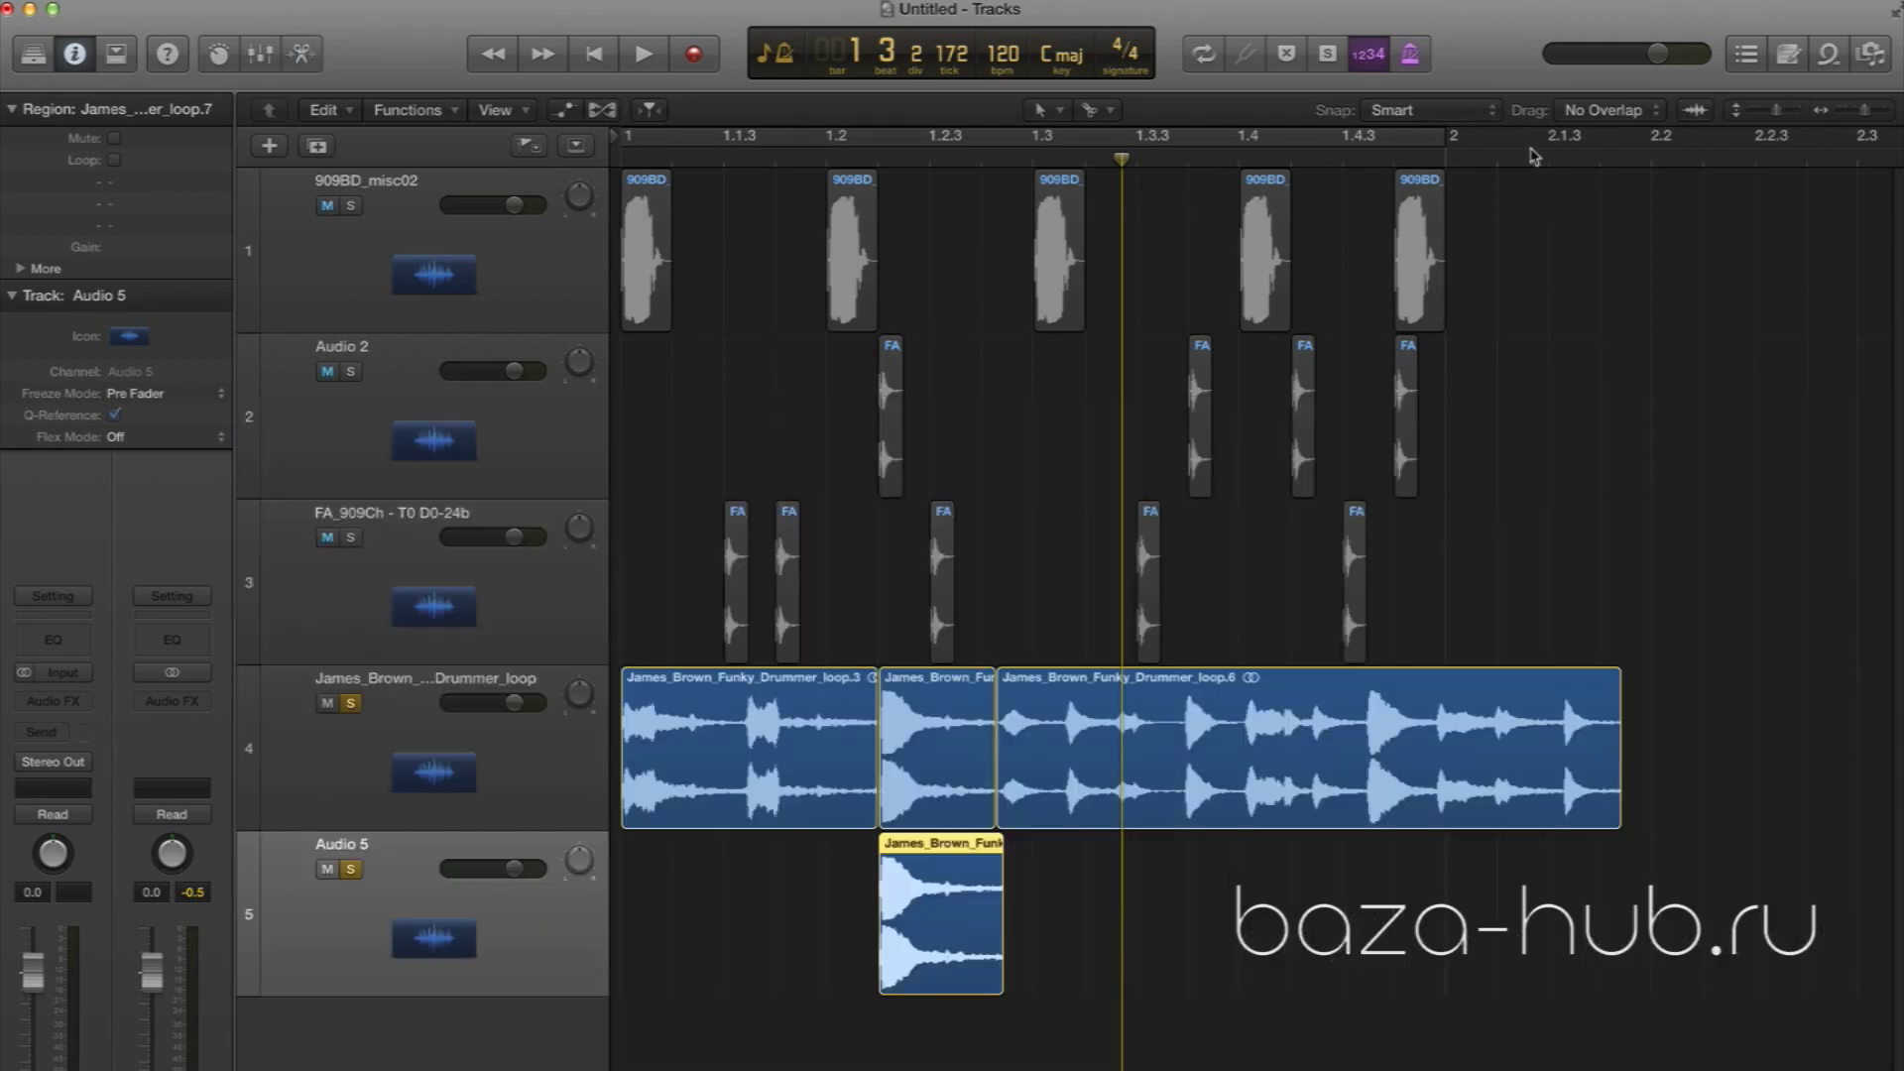
Turn off solo on the James Brown drummer loop track so that only the snare slice's track stays soloed
click(1862, 111)
drag(1866, 116, 1875, 116)
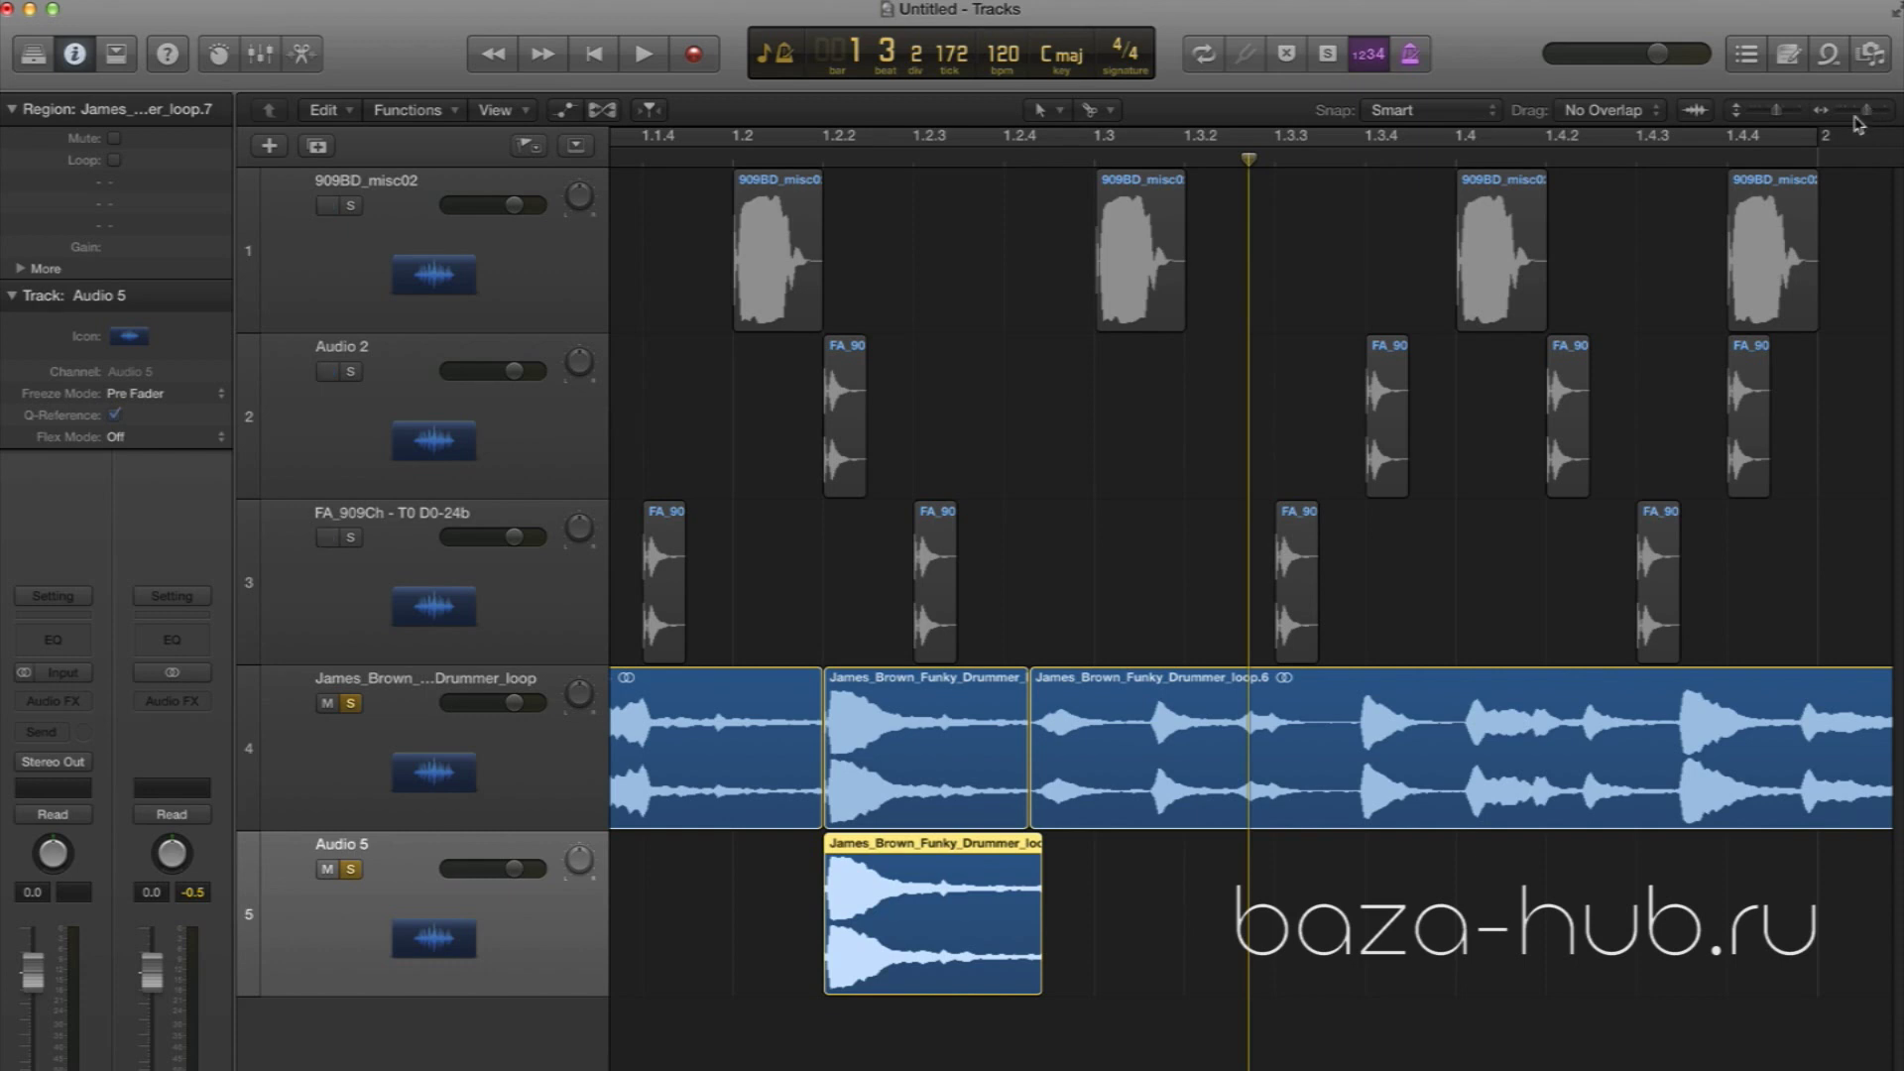
drag(1869, 110, 1867, 110)
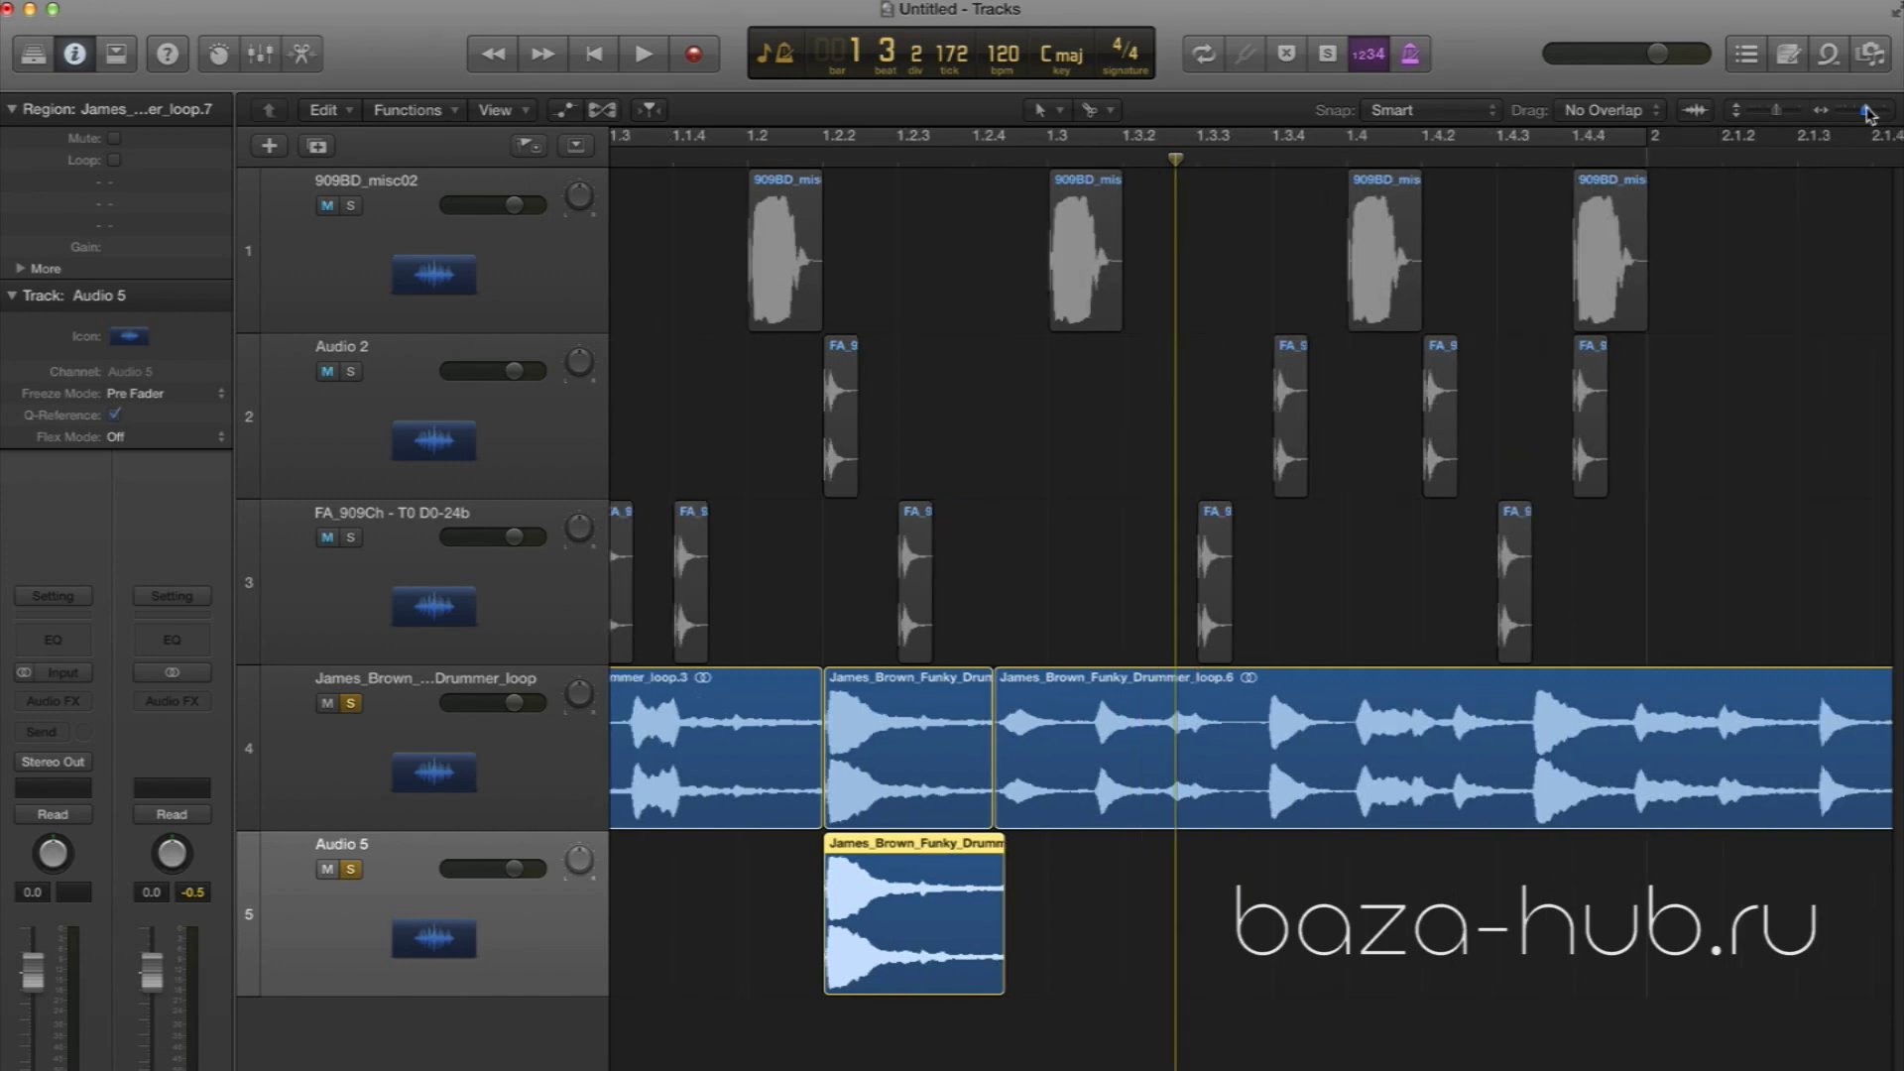
scroll(1089, 373, left, 5)
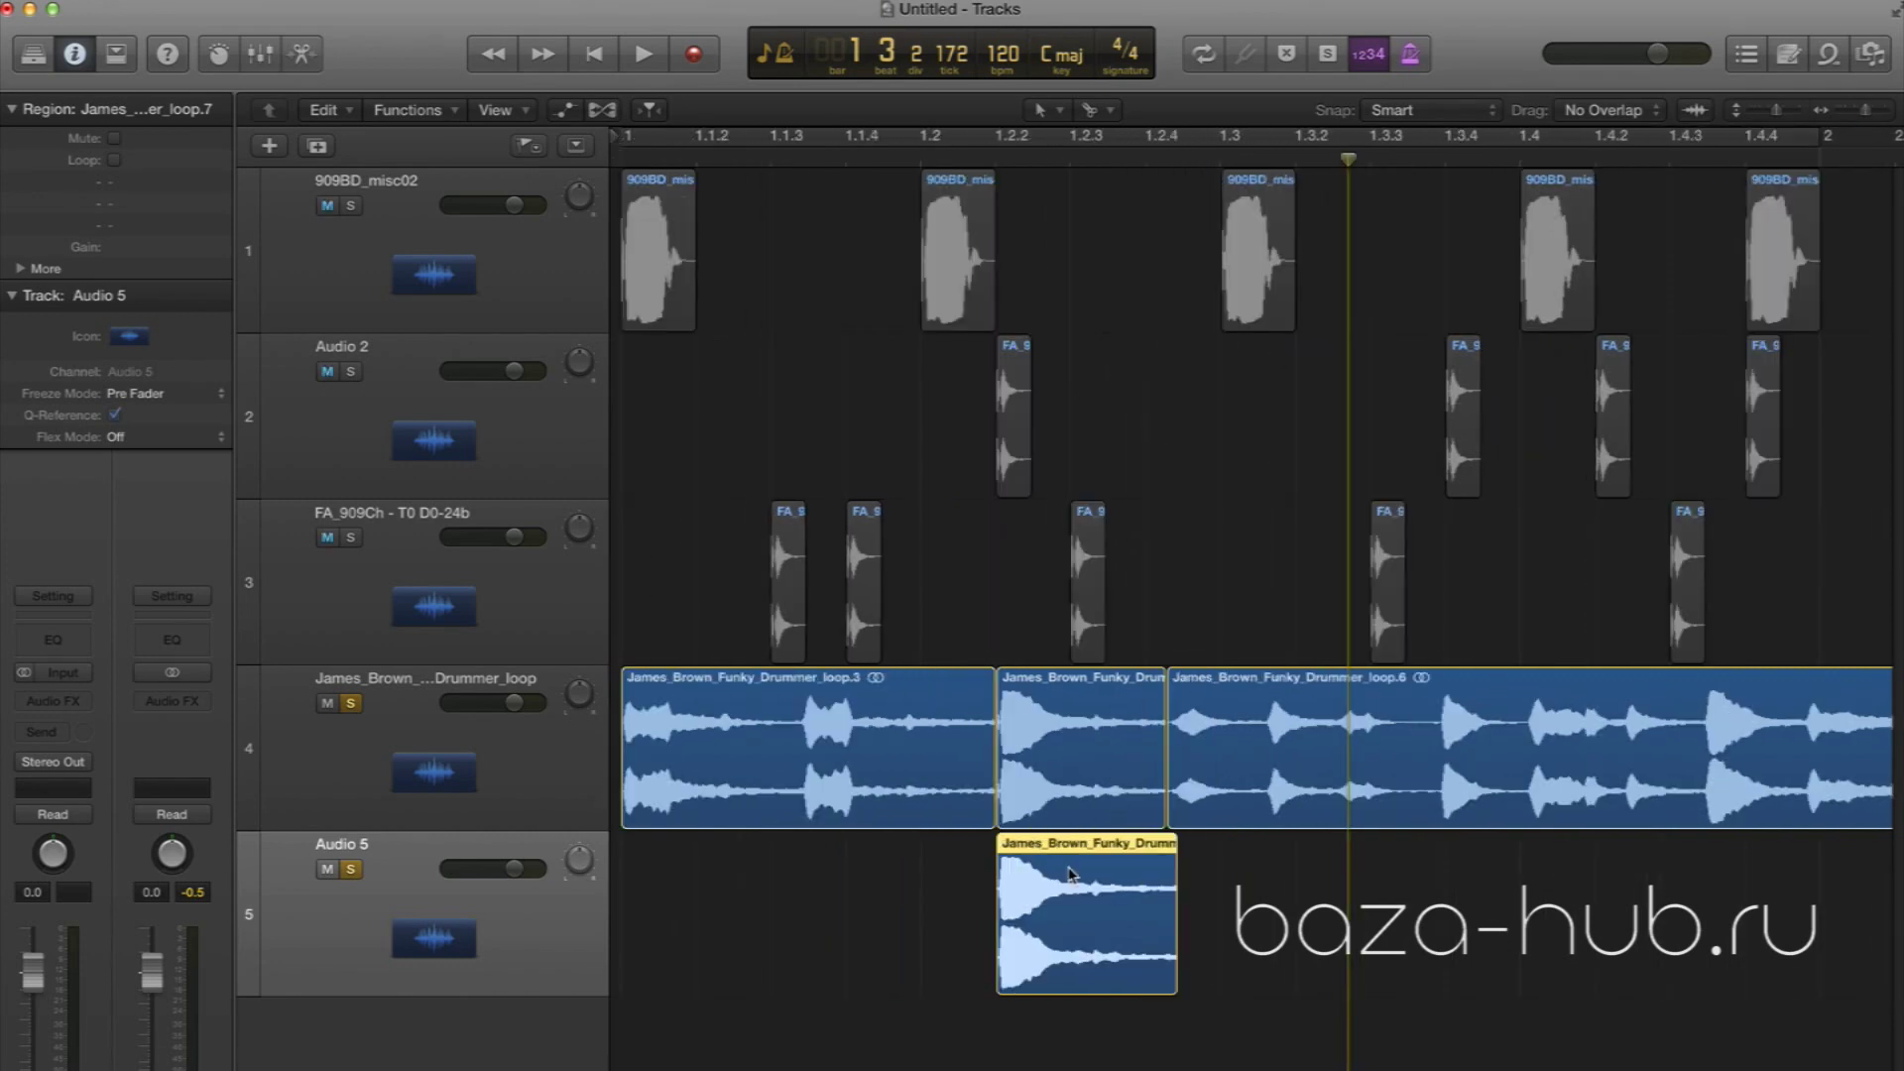
click(351, 704)
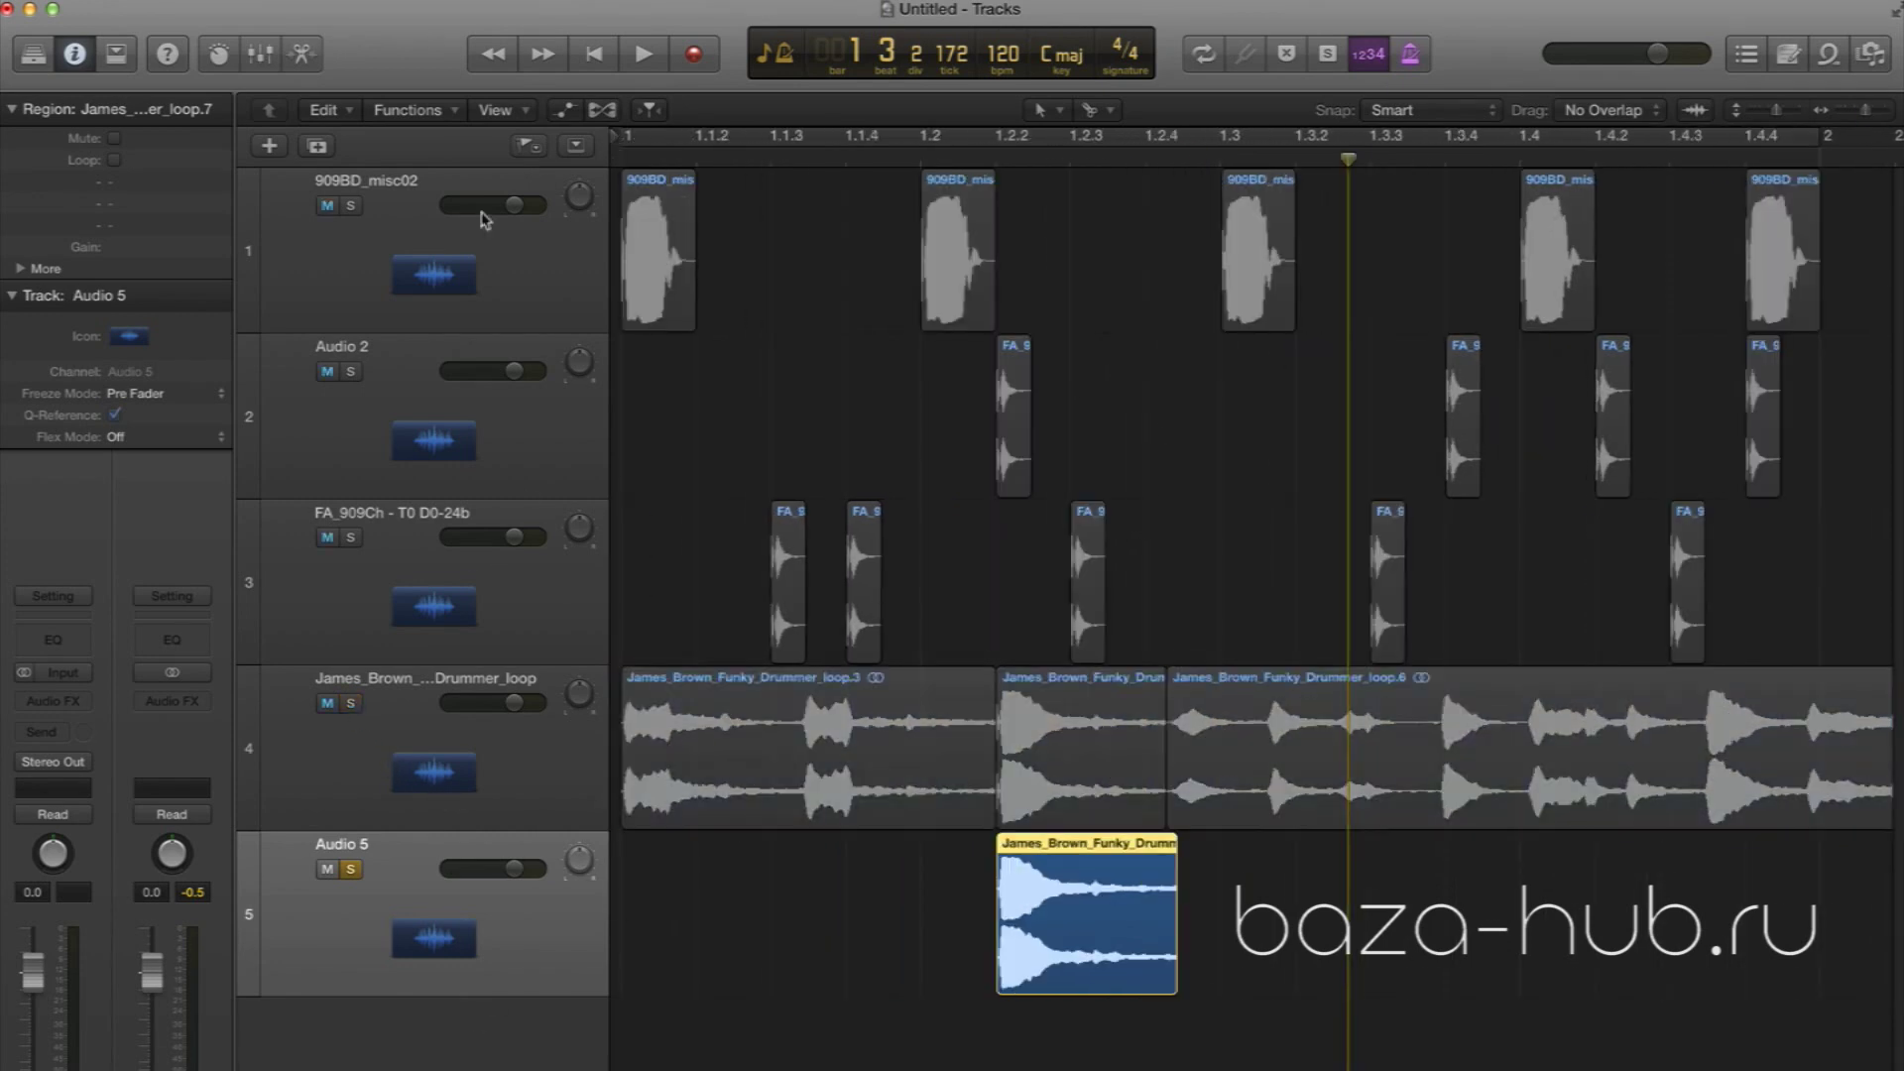
Play the soloed snare slice several times from the start of bar 1, stopping shortly after each hit
click(594, 56)
key(space)
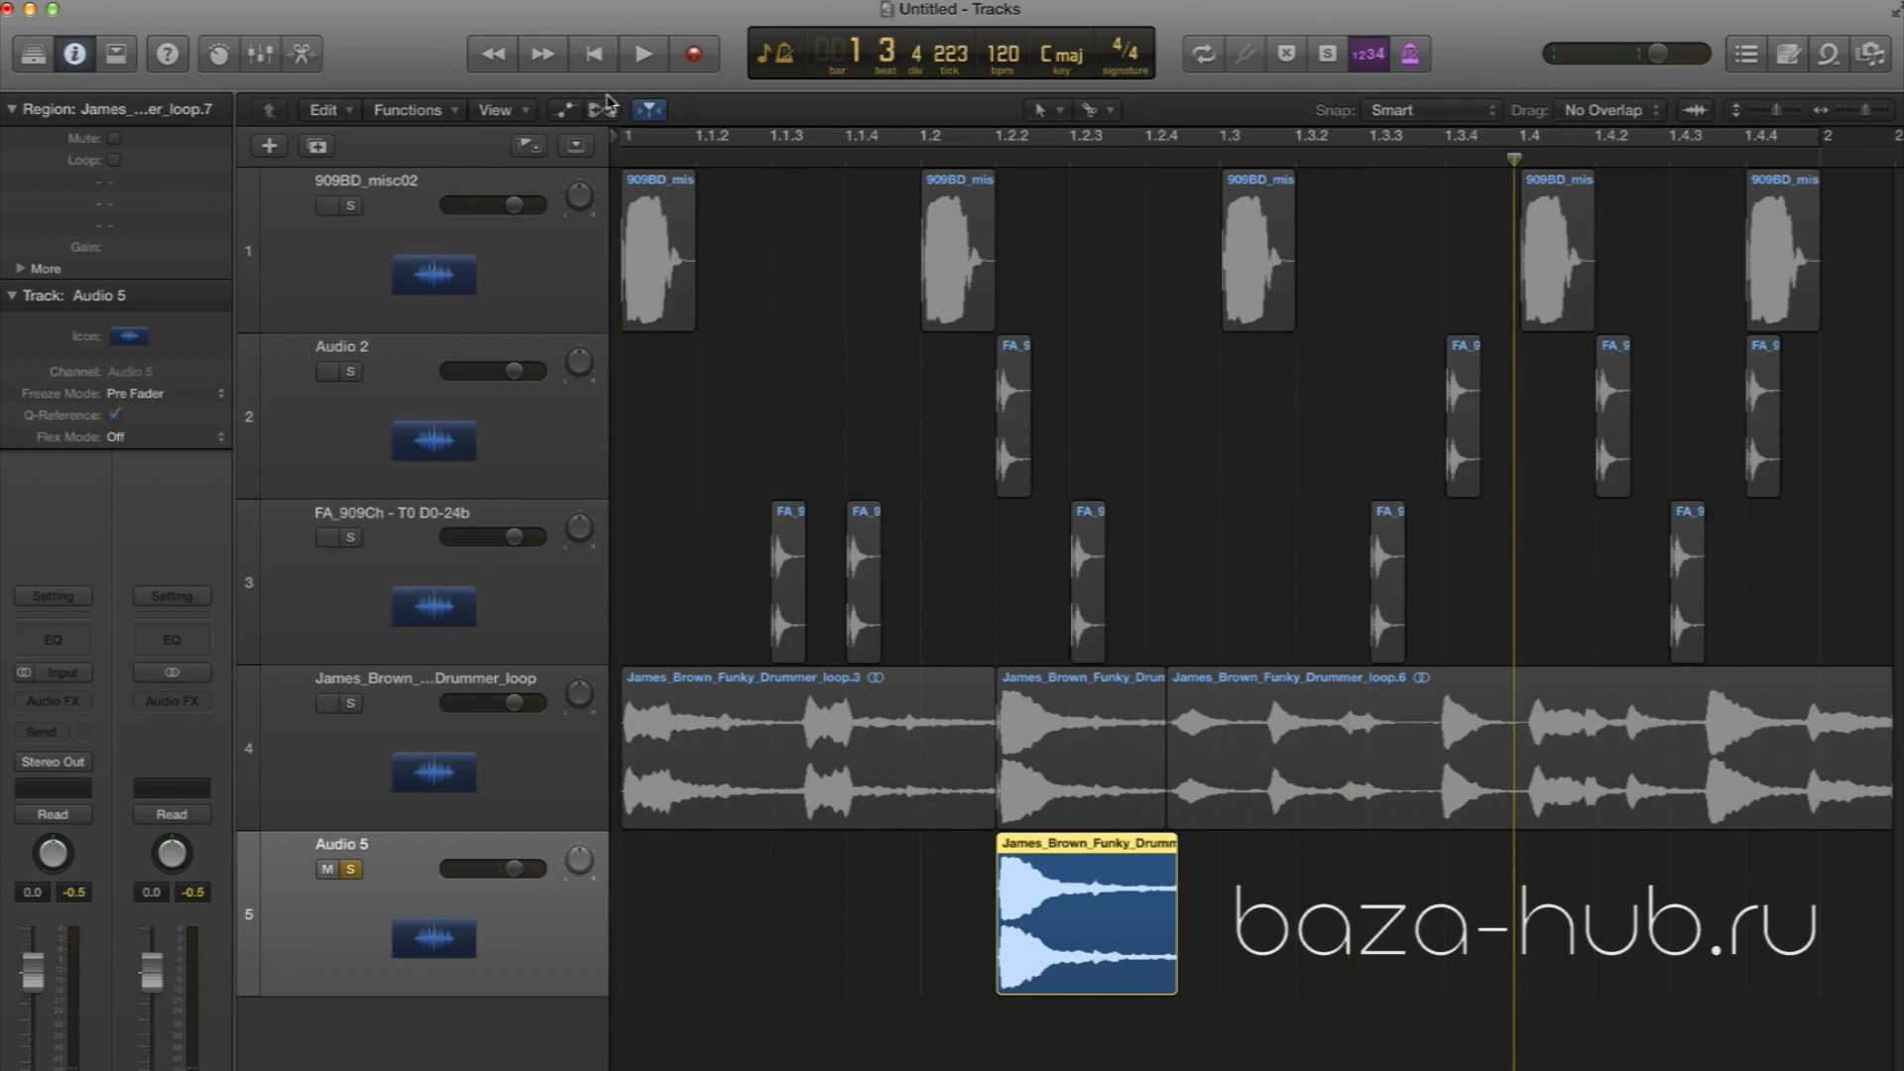
click(594, 55)
key(space)
click(597, 59)
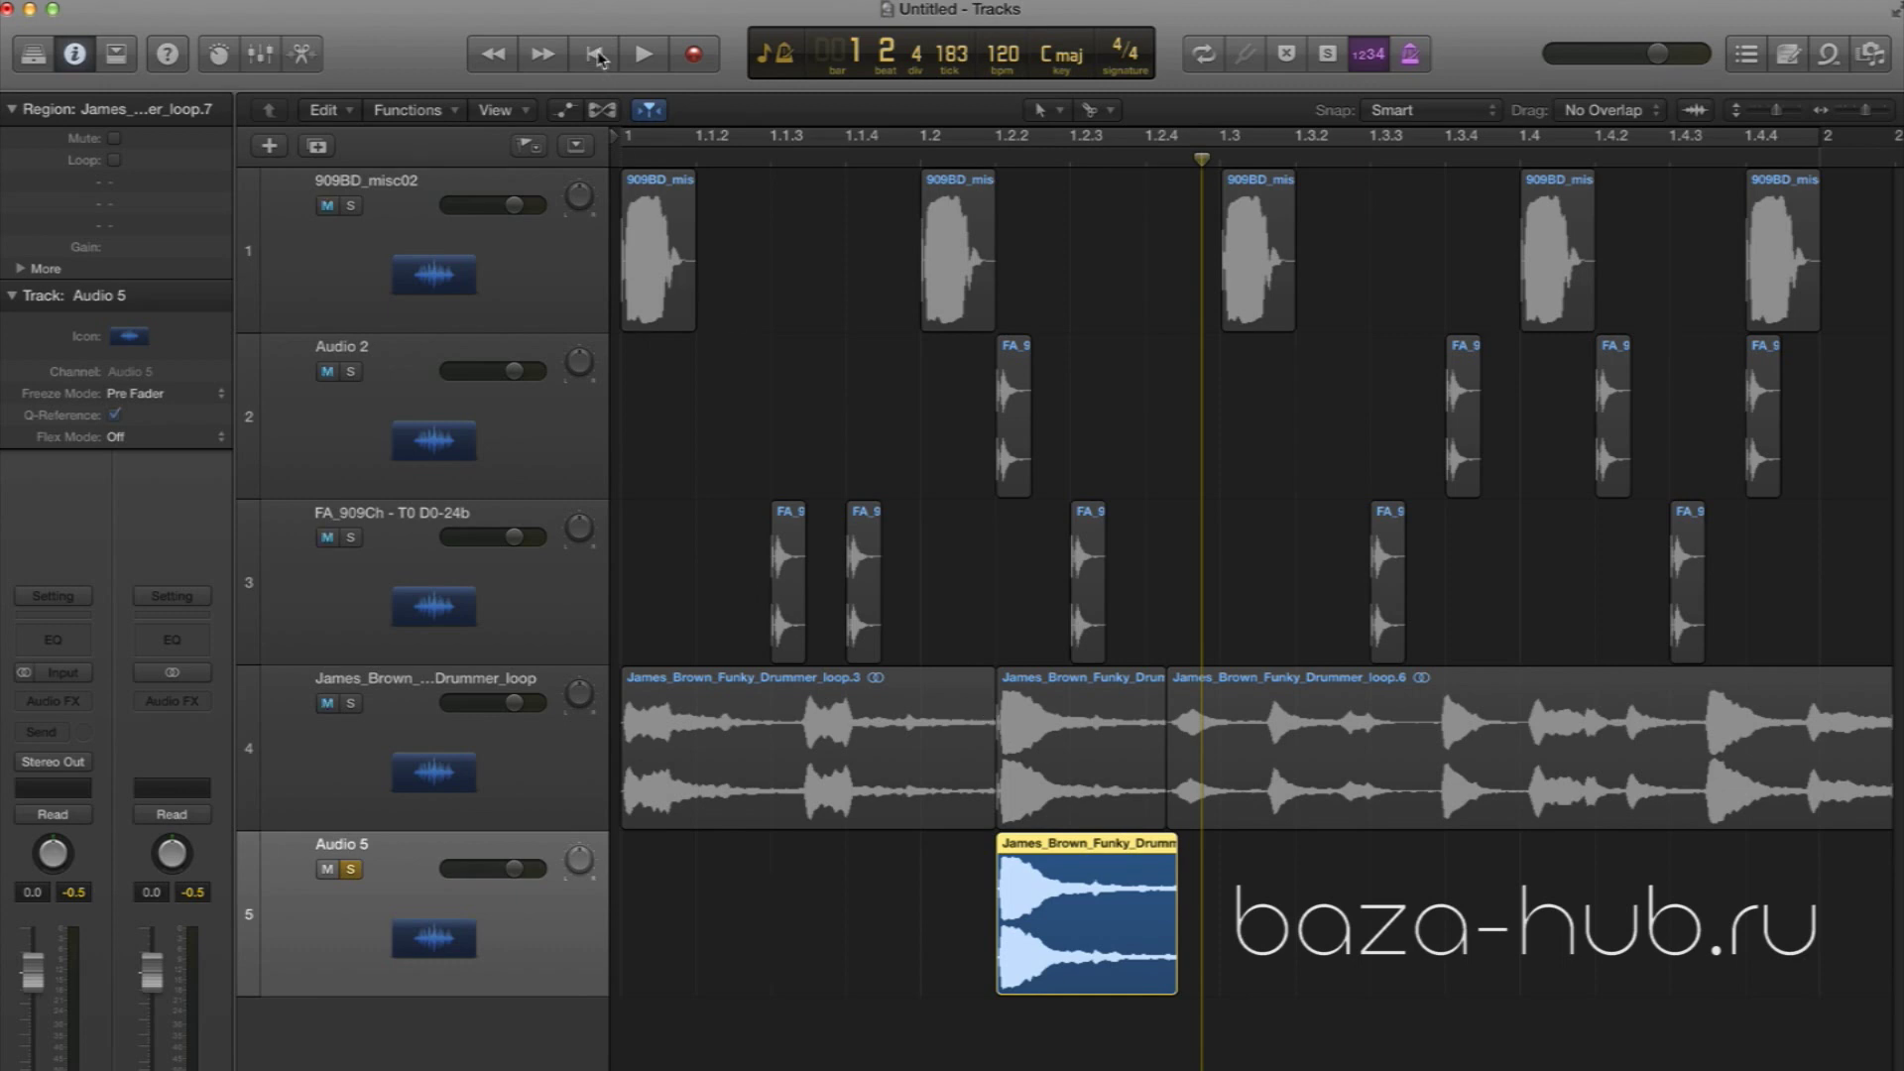
click(599, 58)
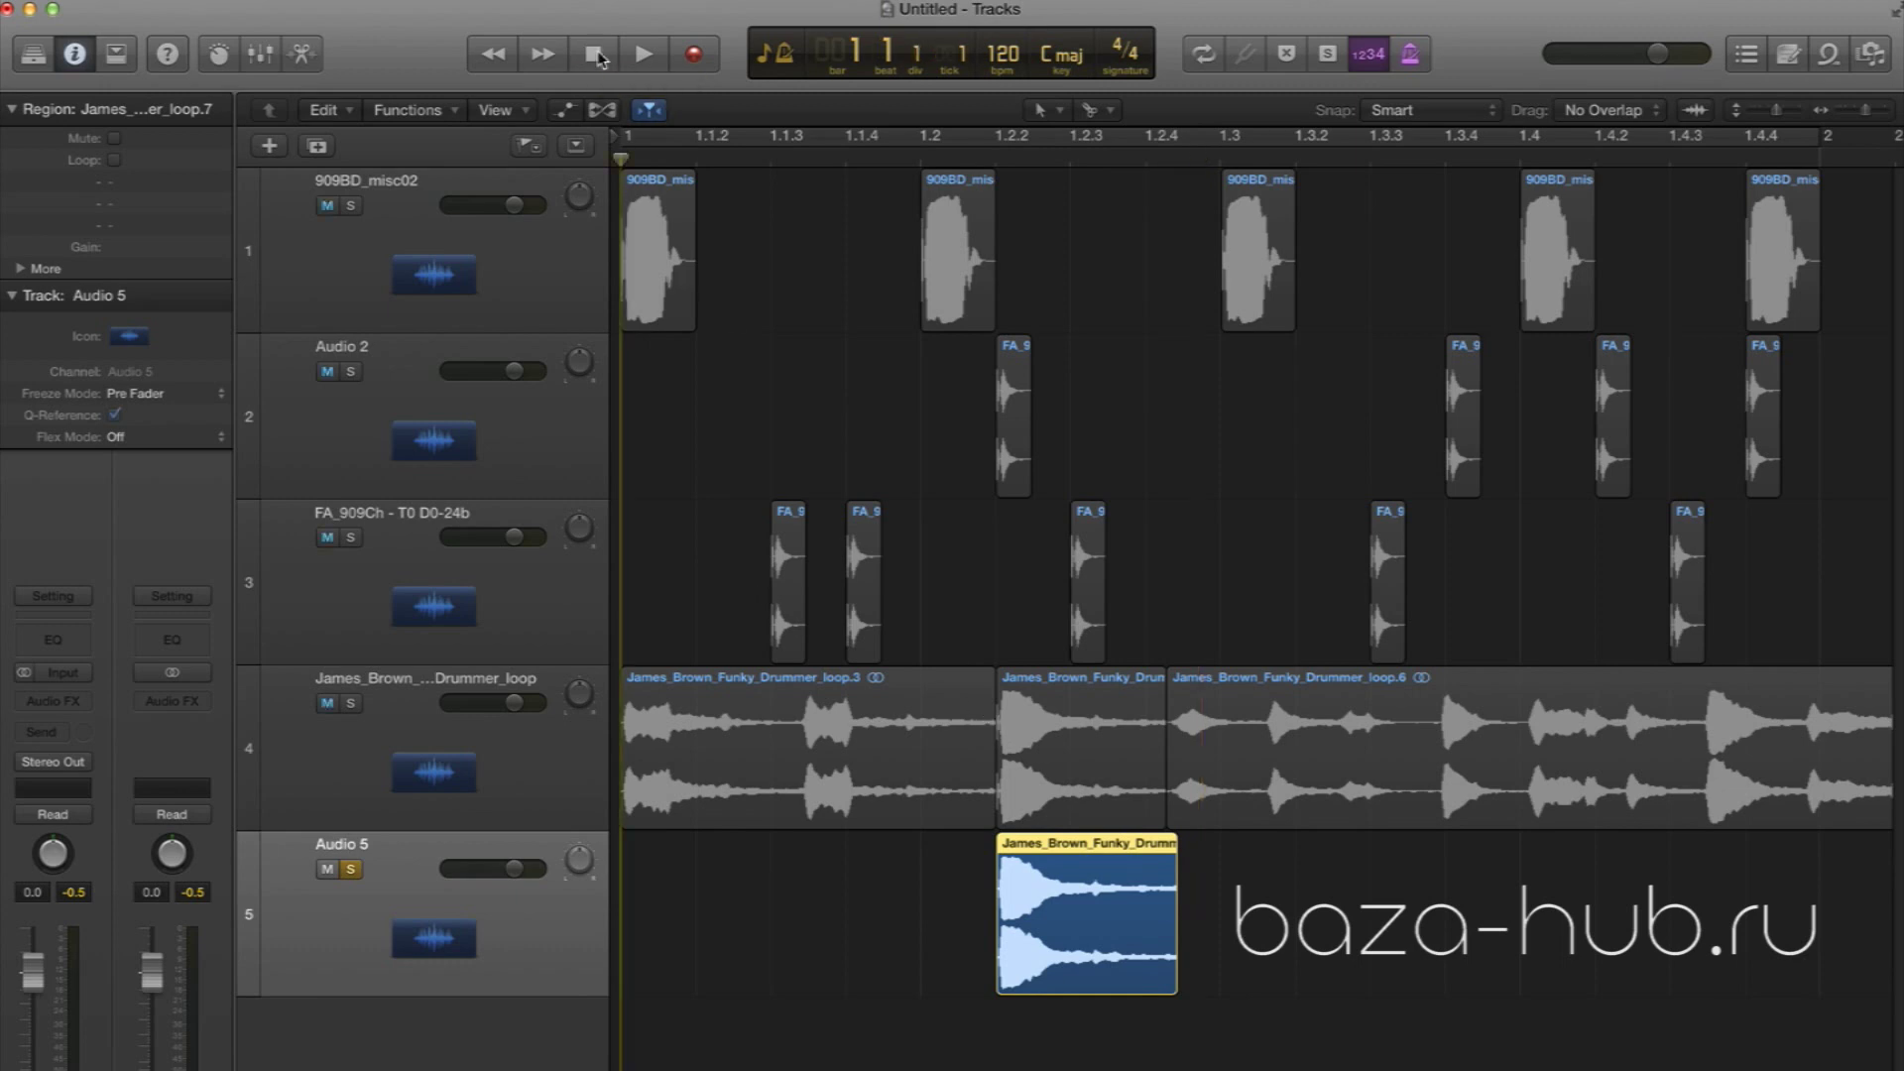
key(space)
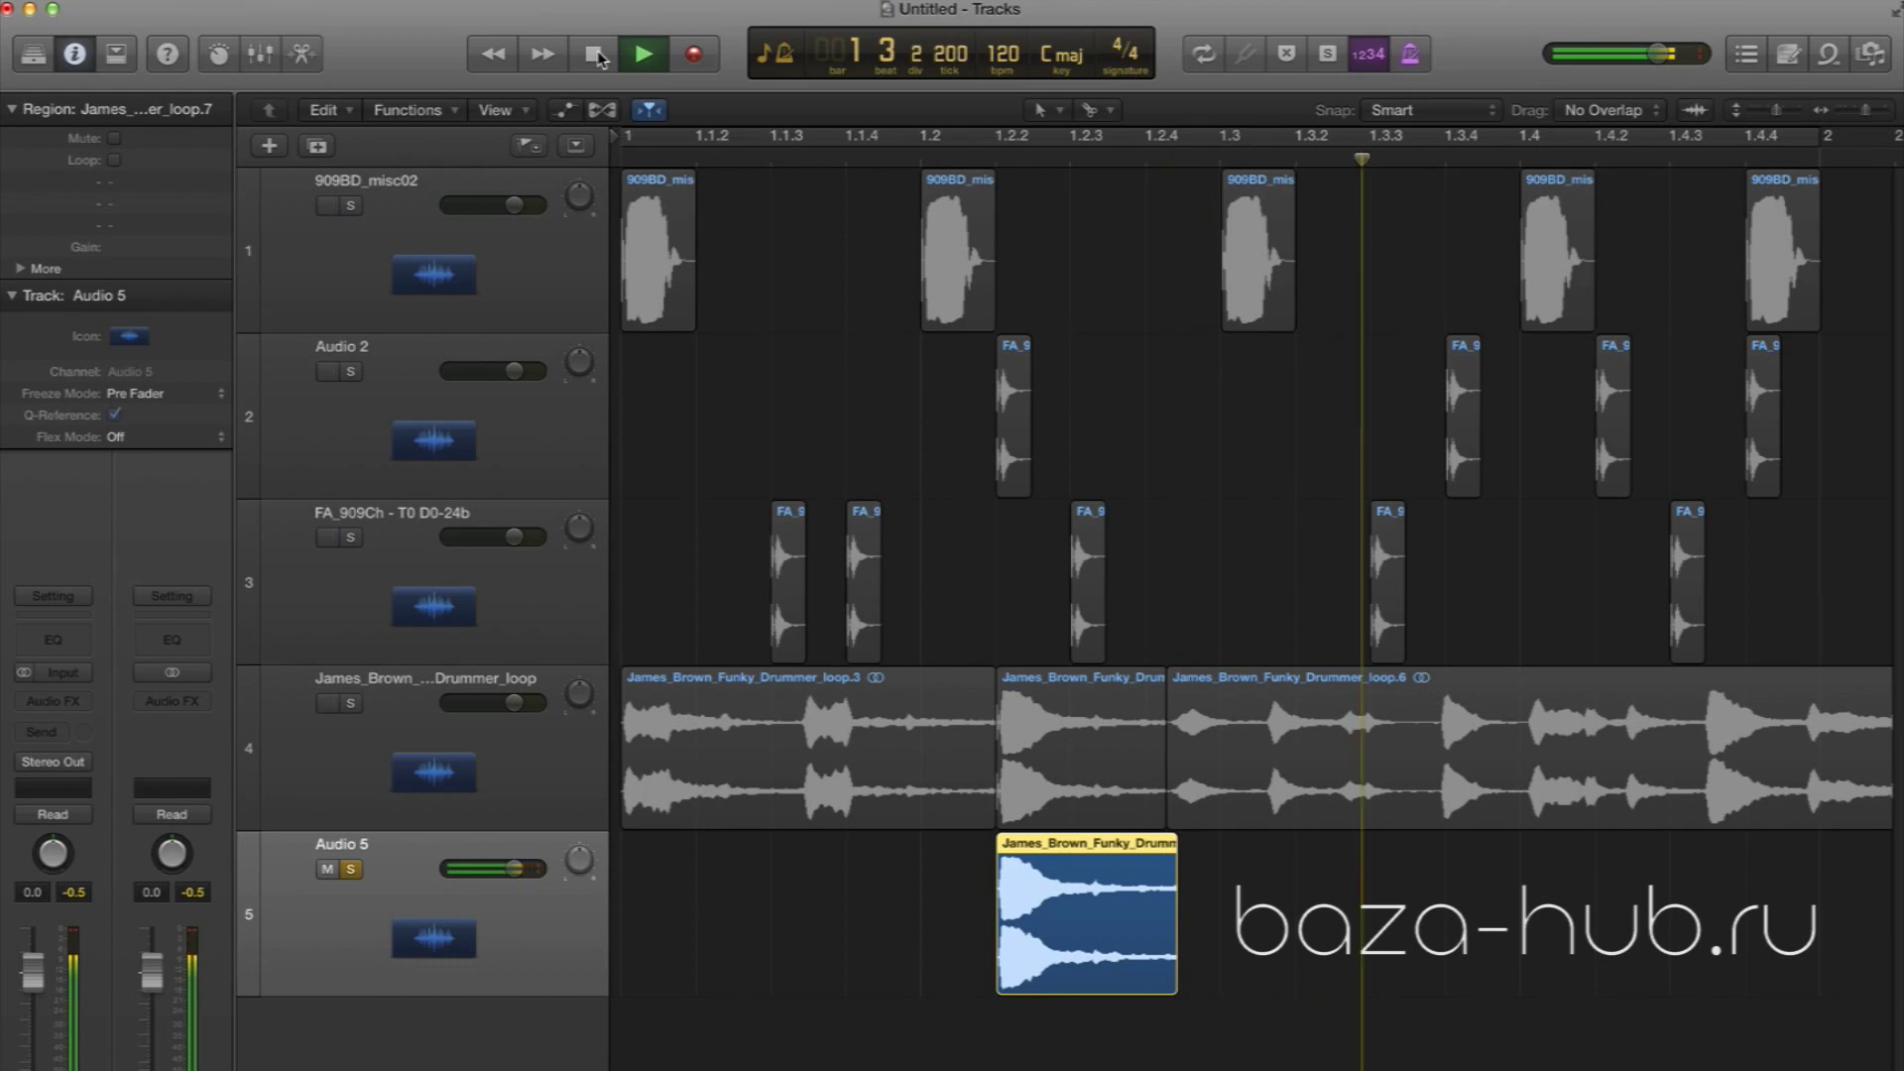
click(599, 58)
key(space)
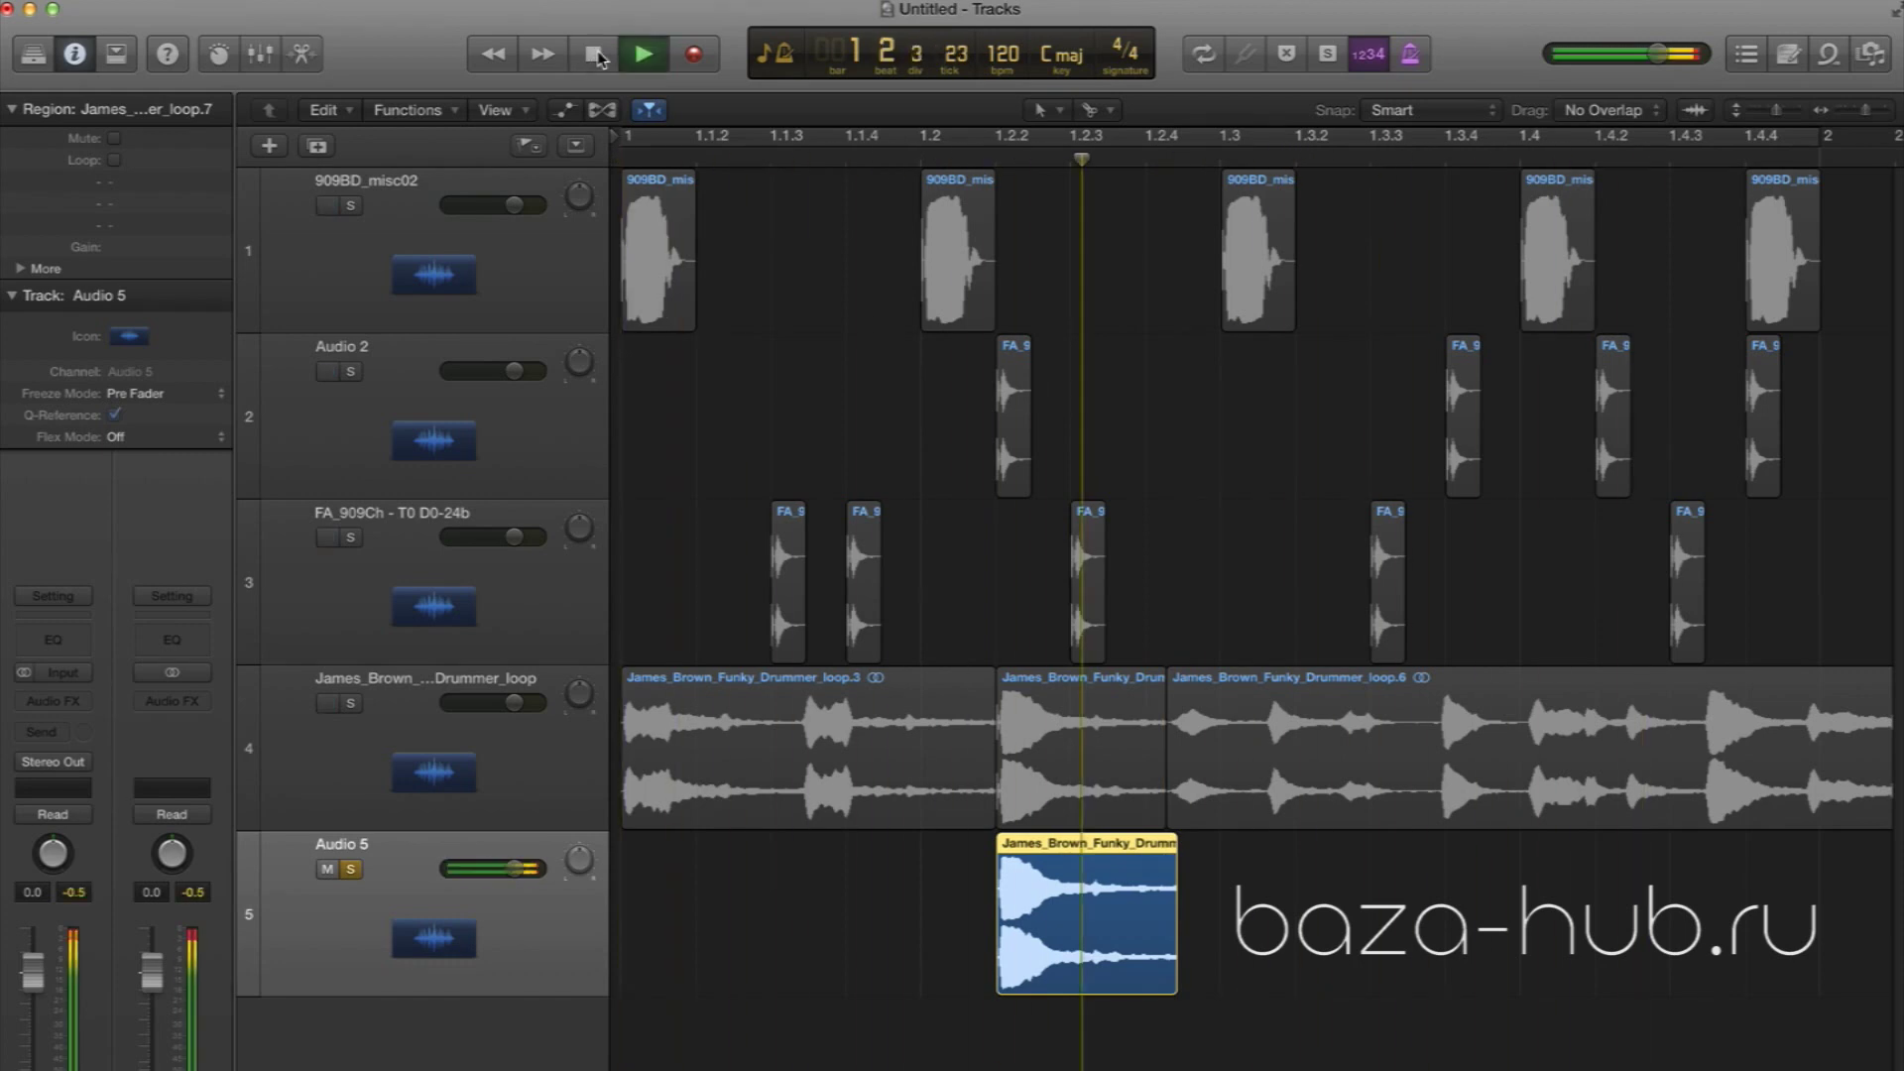
key(space)
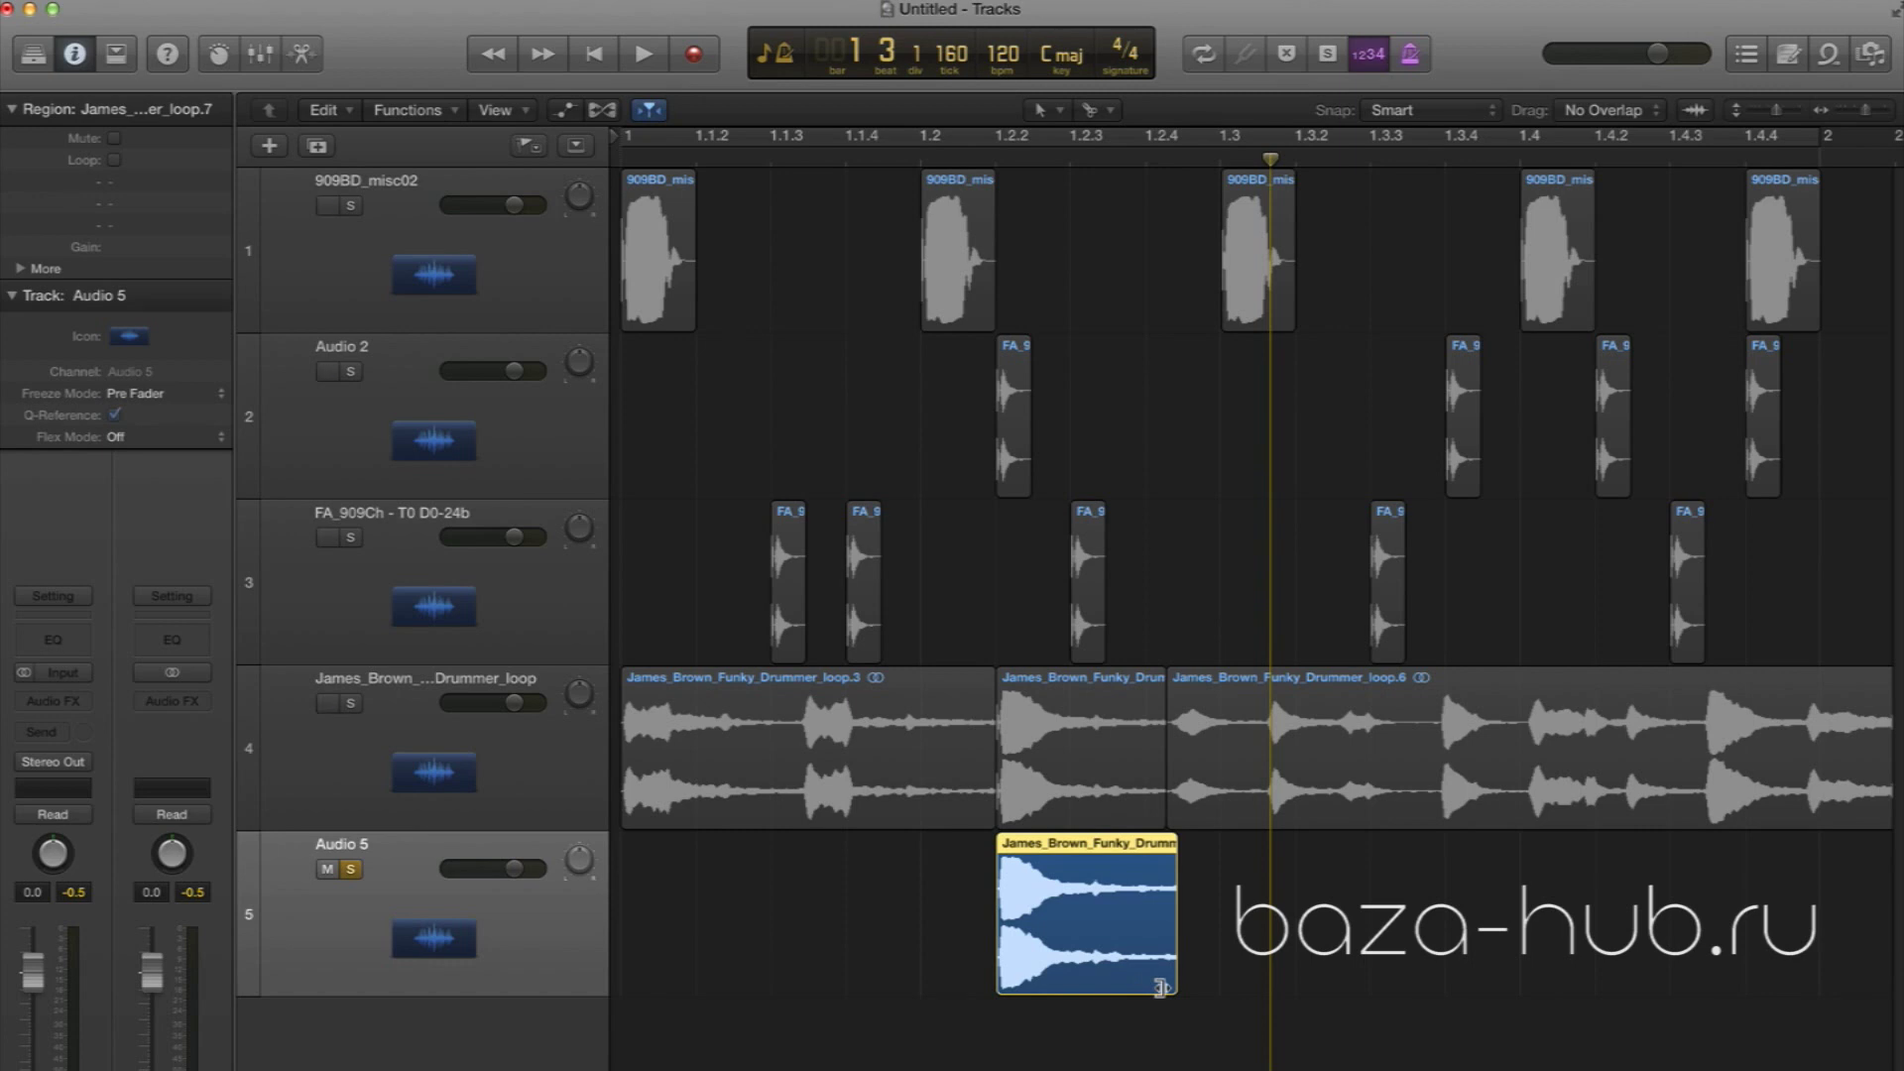
Shorten the snare slice on Audio 5 from its end to a length of 0 0 1 62, playing it back to check the tail
drag(1160, 987, 1076, 987)
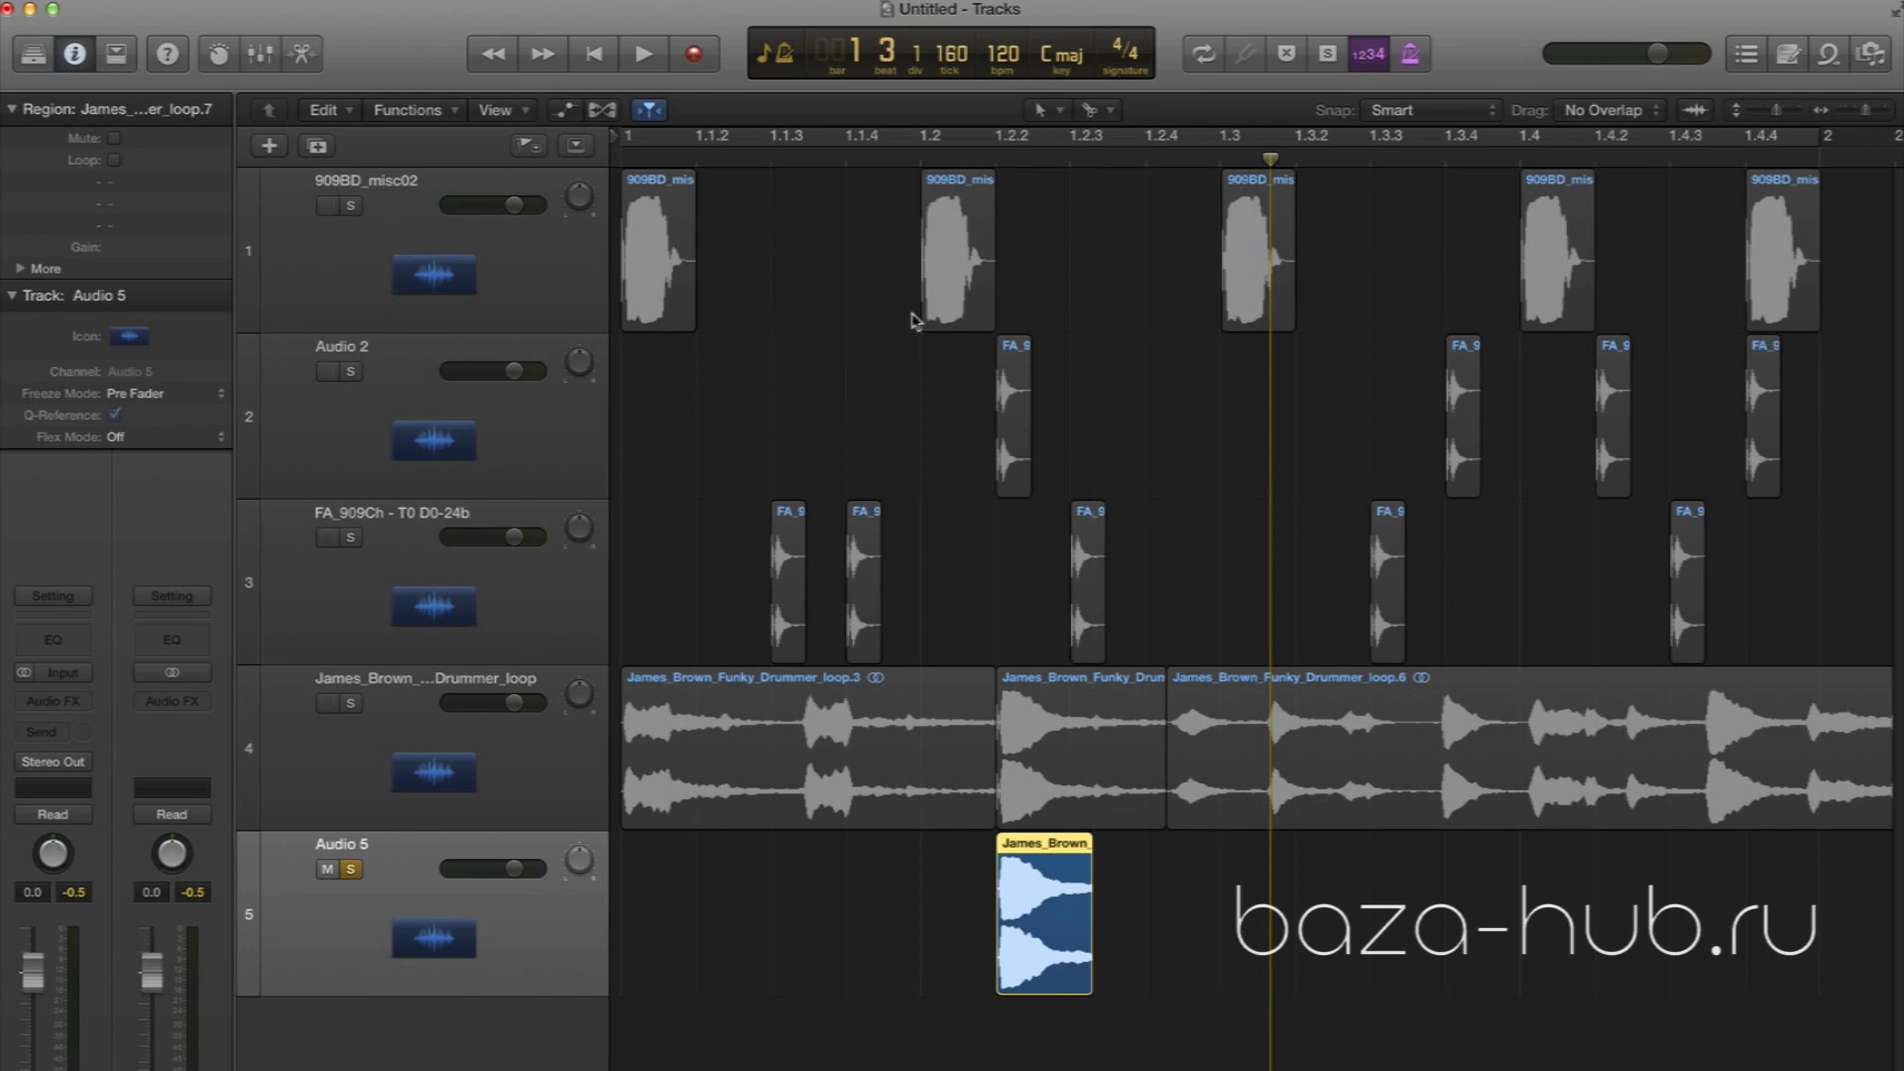
click(871, 159)
key(space)
key(space)
drag(1089, 987, 1034, 813)
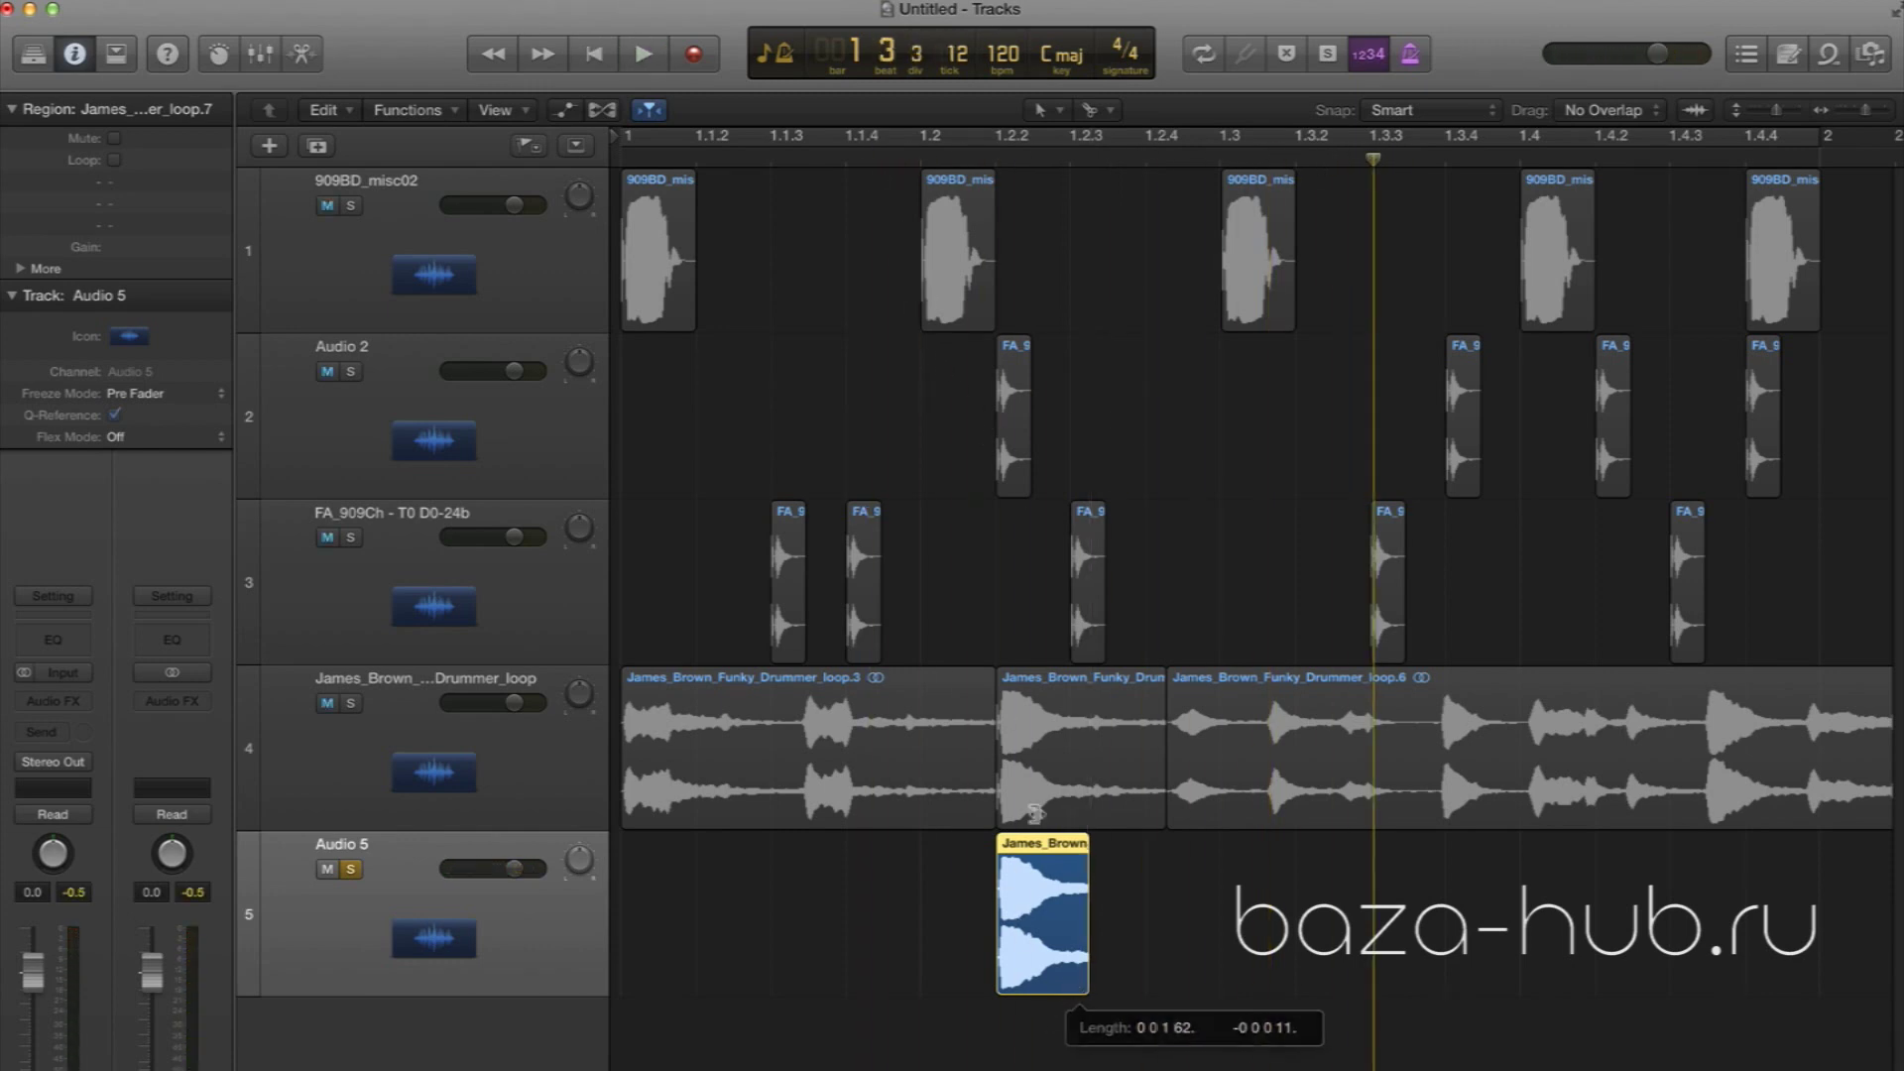
click(926, 160)
key(space)
key(space)
Replay the shortened snare slice and trim its end further to just before 1.2.3
drag(1865, 110, 1877, 115)
click(855, 159)
key(space)
key(space)
key(t)
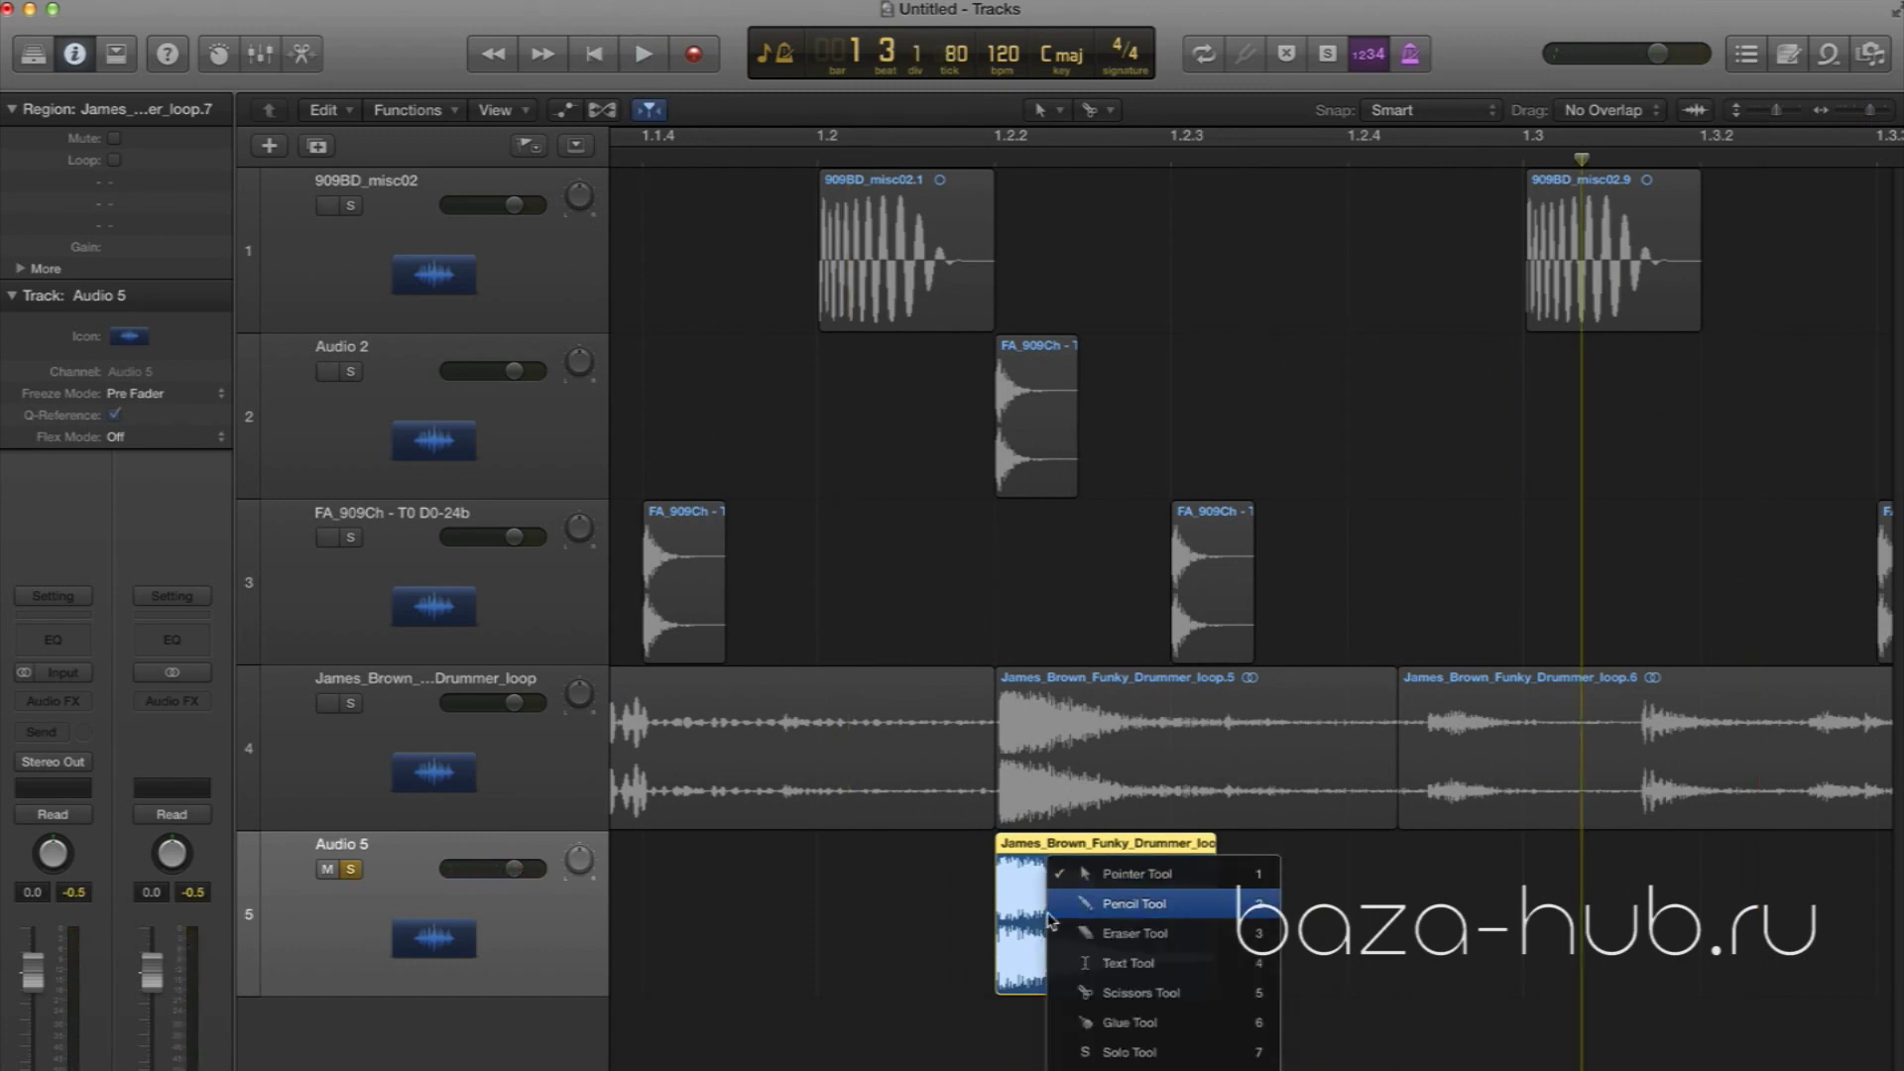
click(1030, 952)
drag(1206, 987, 1155, 988)
Add a short fade-out over the end of the snare slice with the Fade tool
key(t)
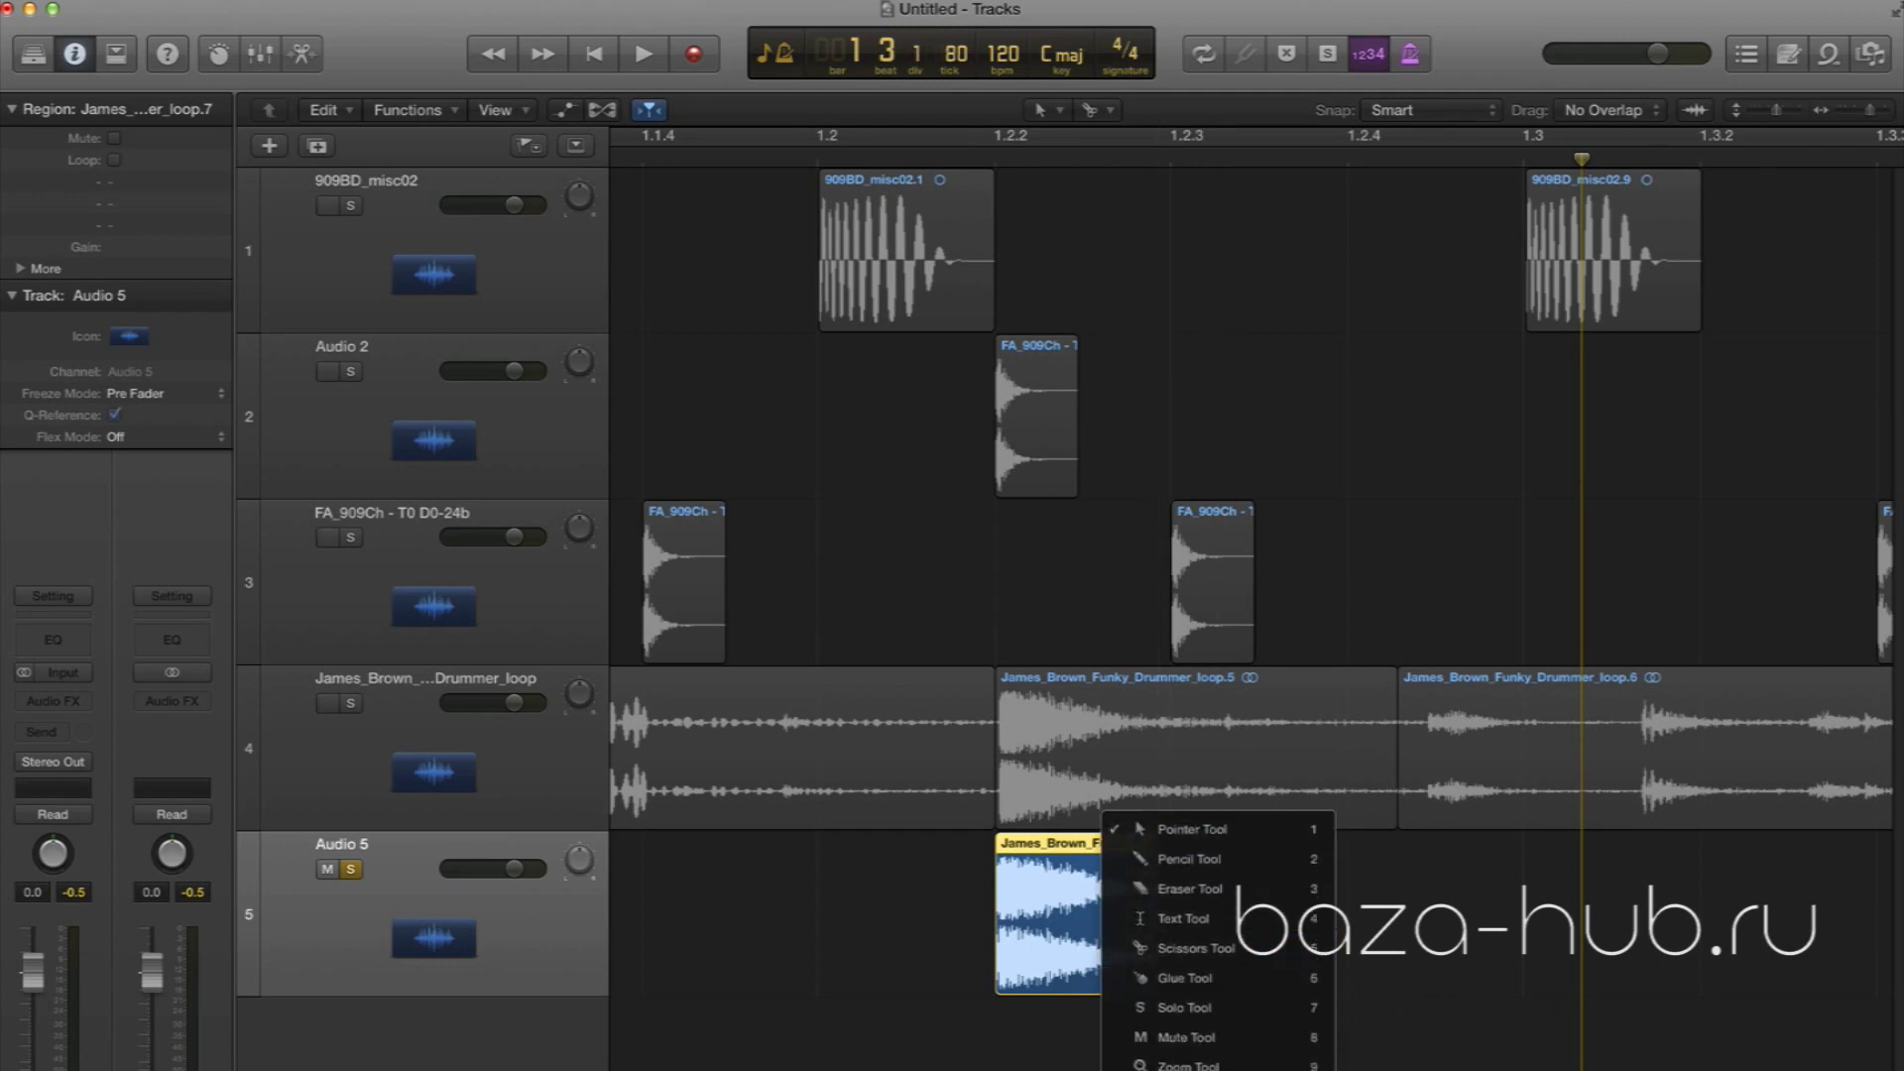
click(1170, 1027)
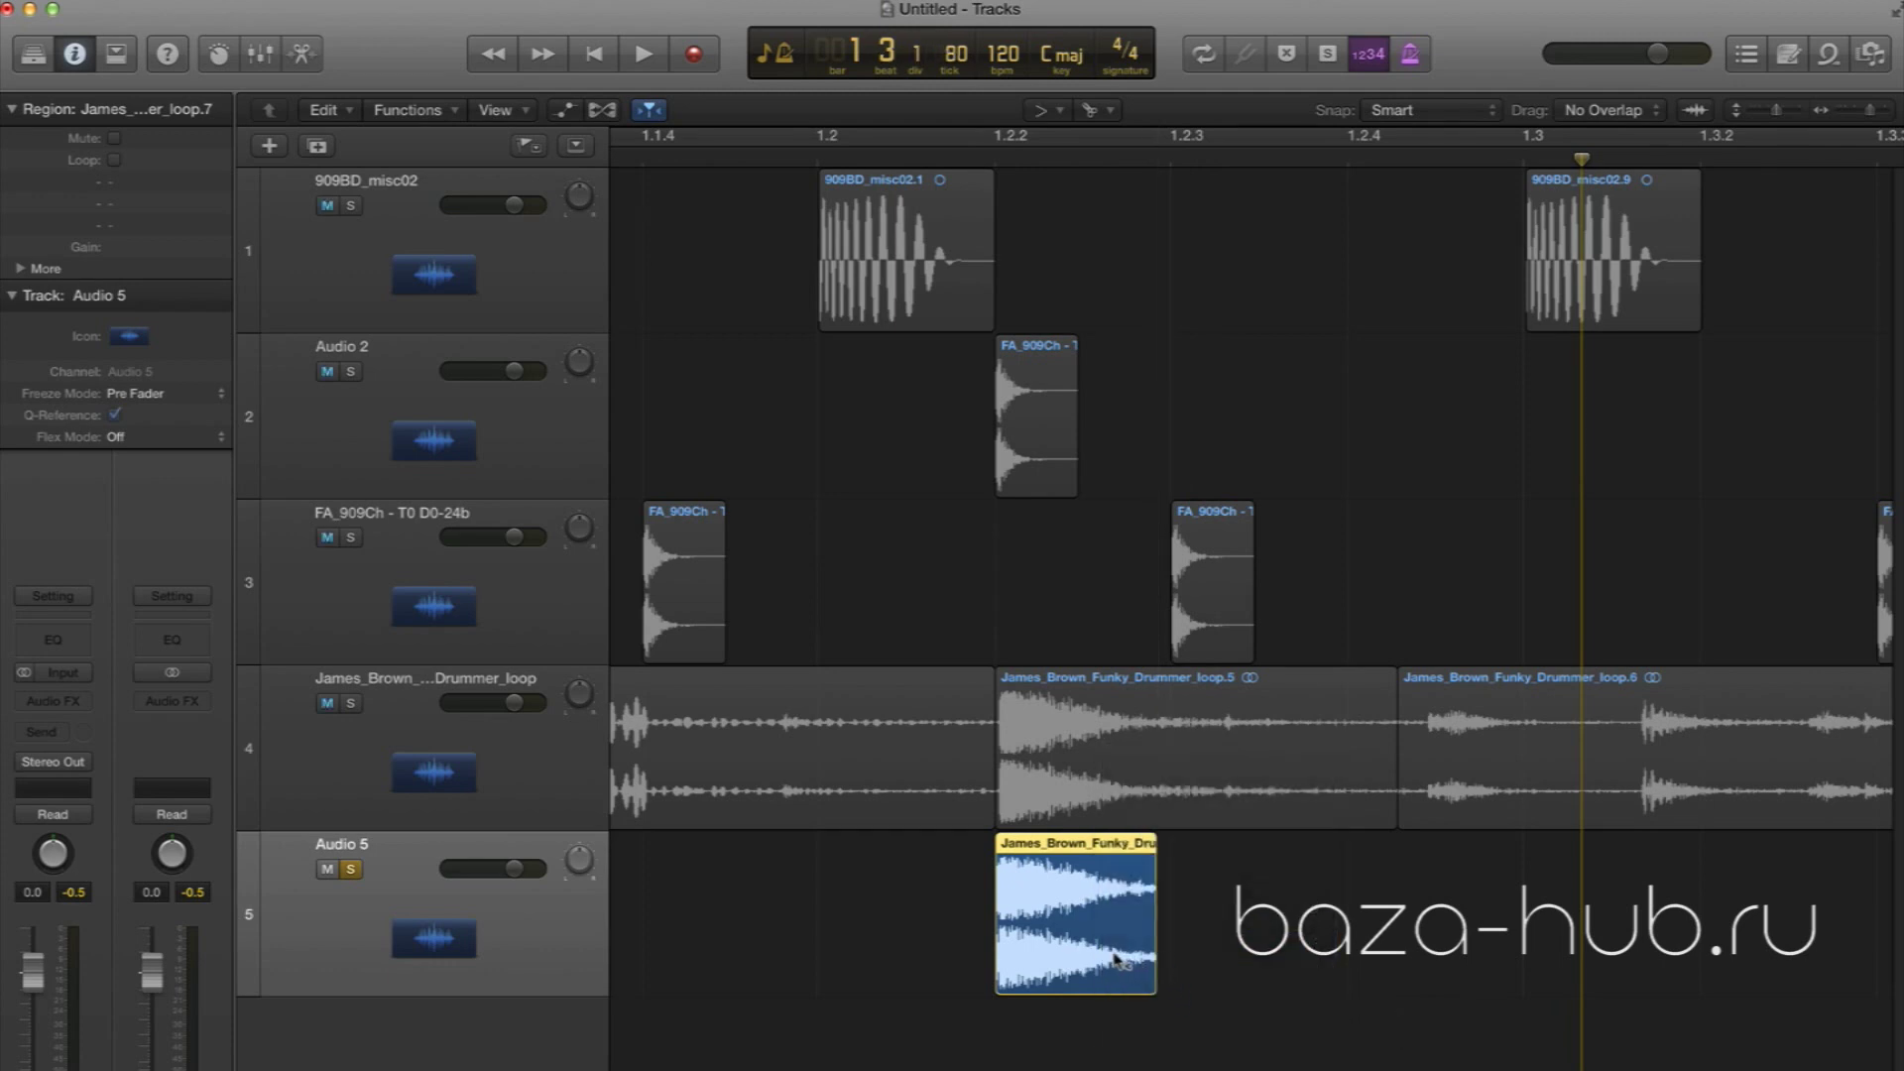
drag(1123, 957, 1165, 957)
Play the faded snare slice from the start of bar 1 and stop after beat 3
drag(1870, 111, 1863, 111)
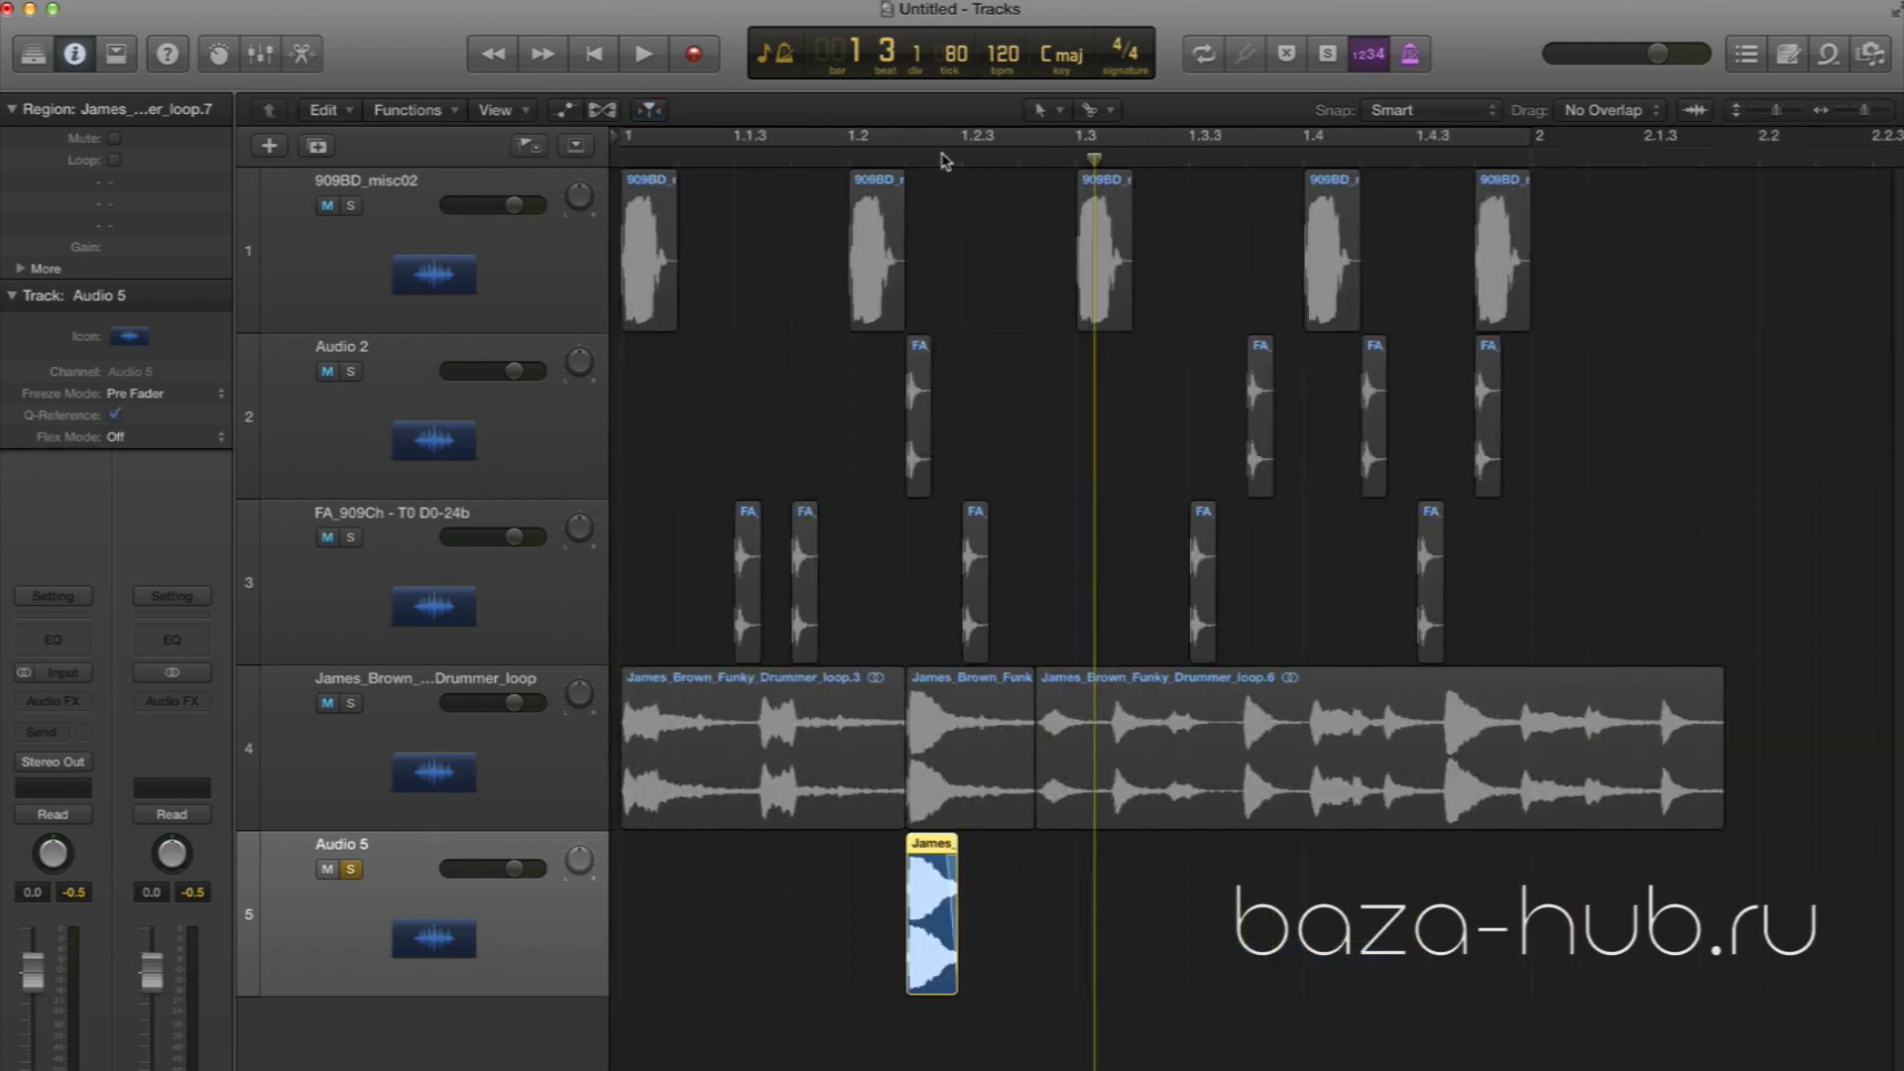
double_click(783, 161)
key(space)
click(592, 59)
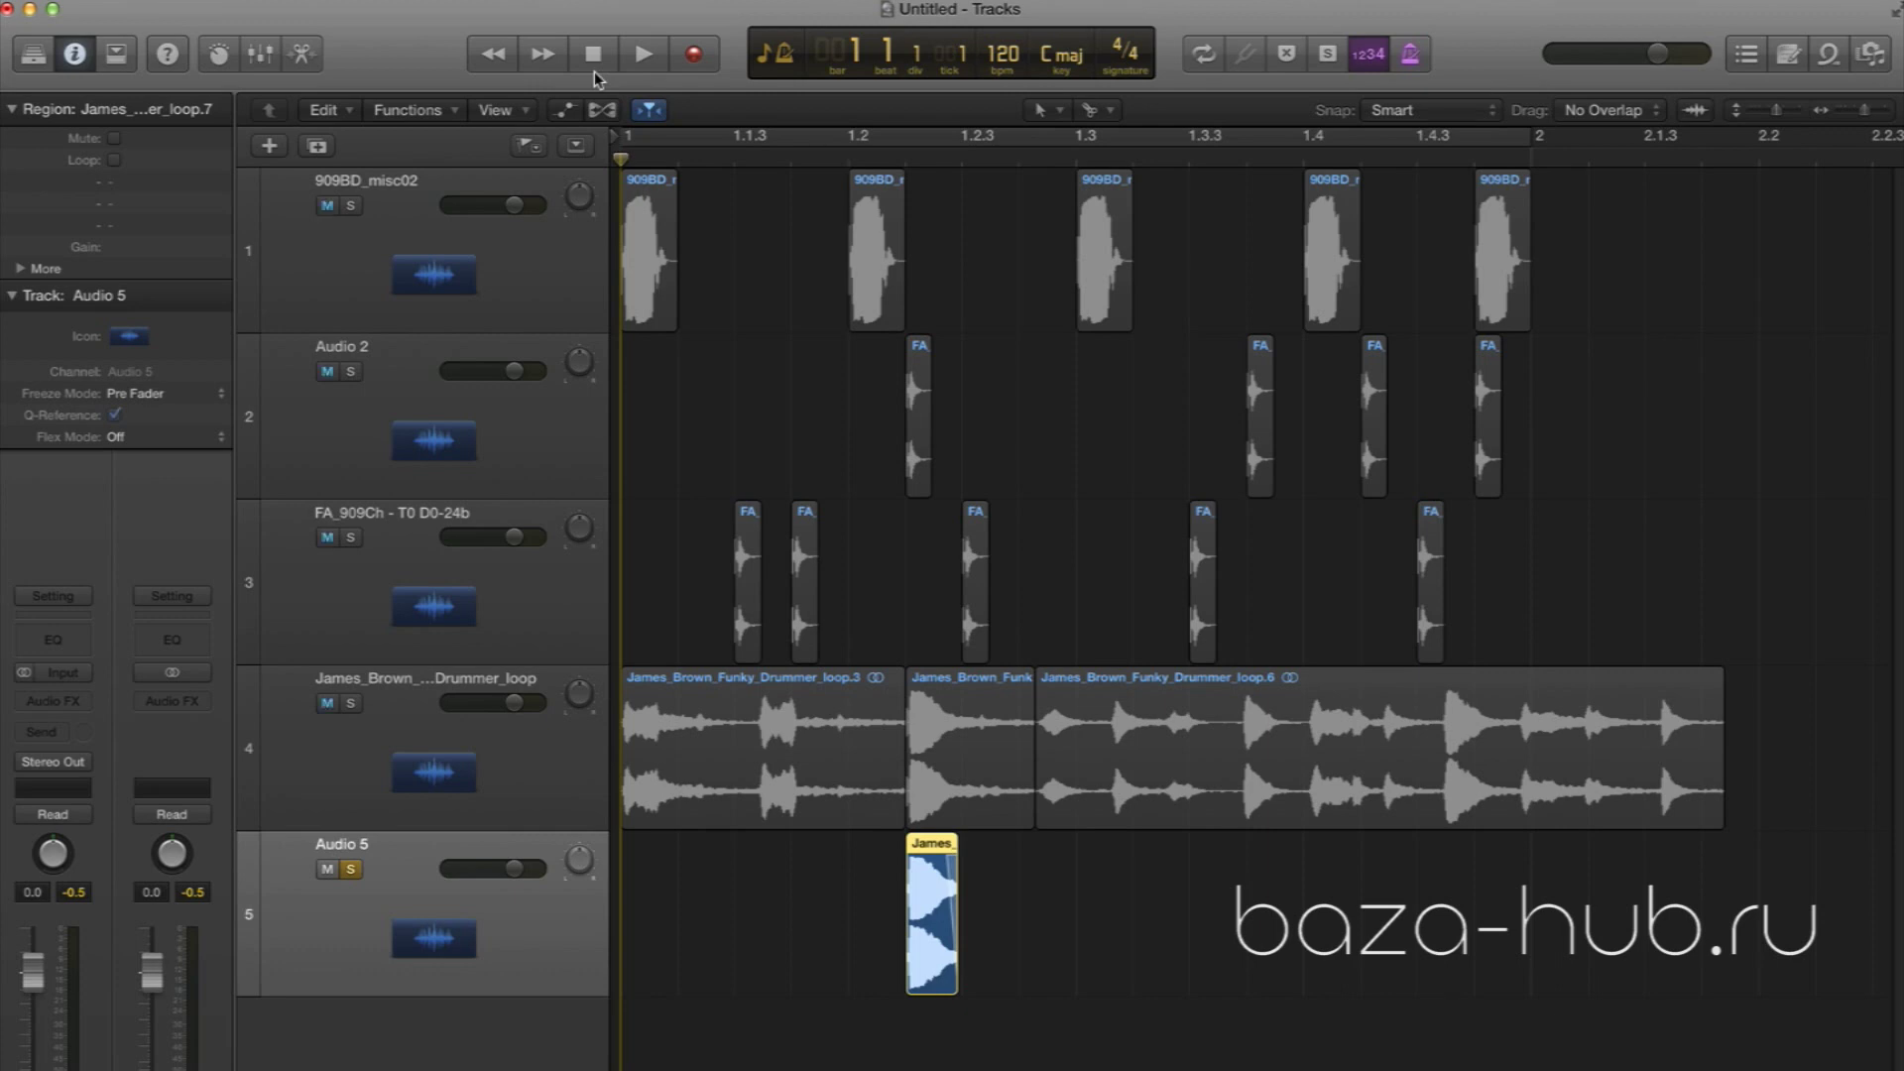
key(space)
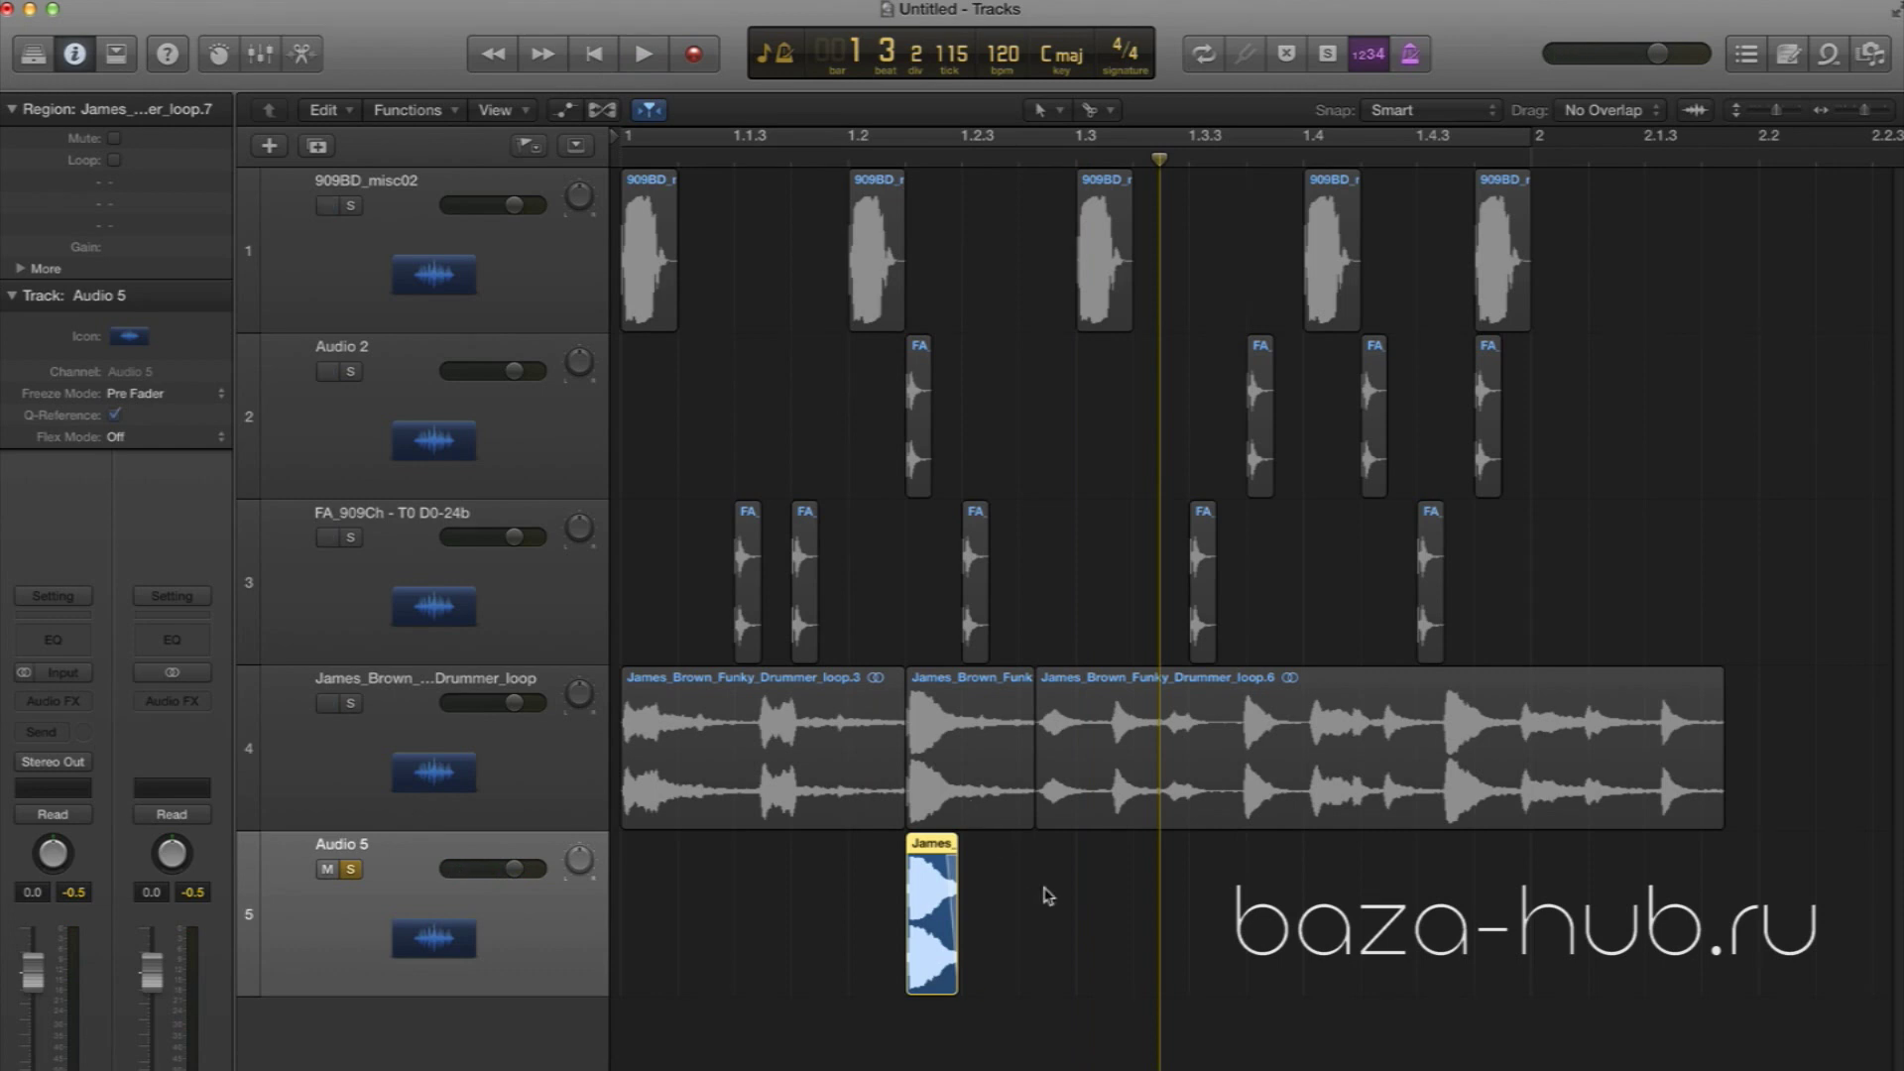
Place the snare slice on beat 2 (1.2) and a copy of it on beat 4 (1.4) of the Audio 5 track
drag(1865, 110, 1866, 113)
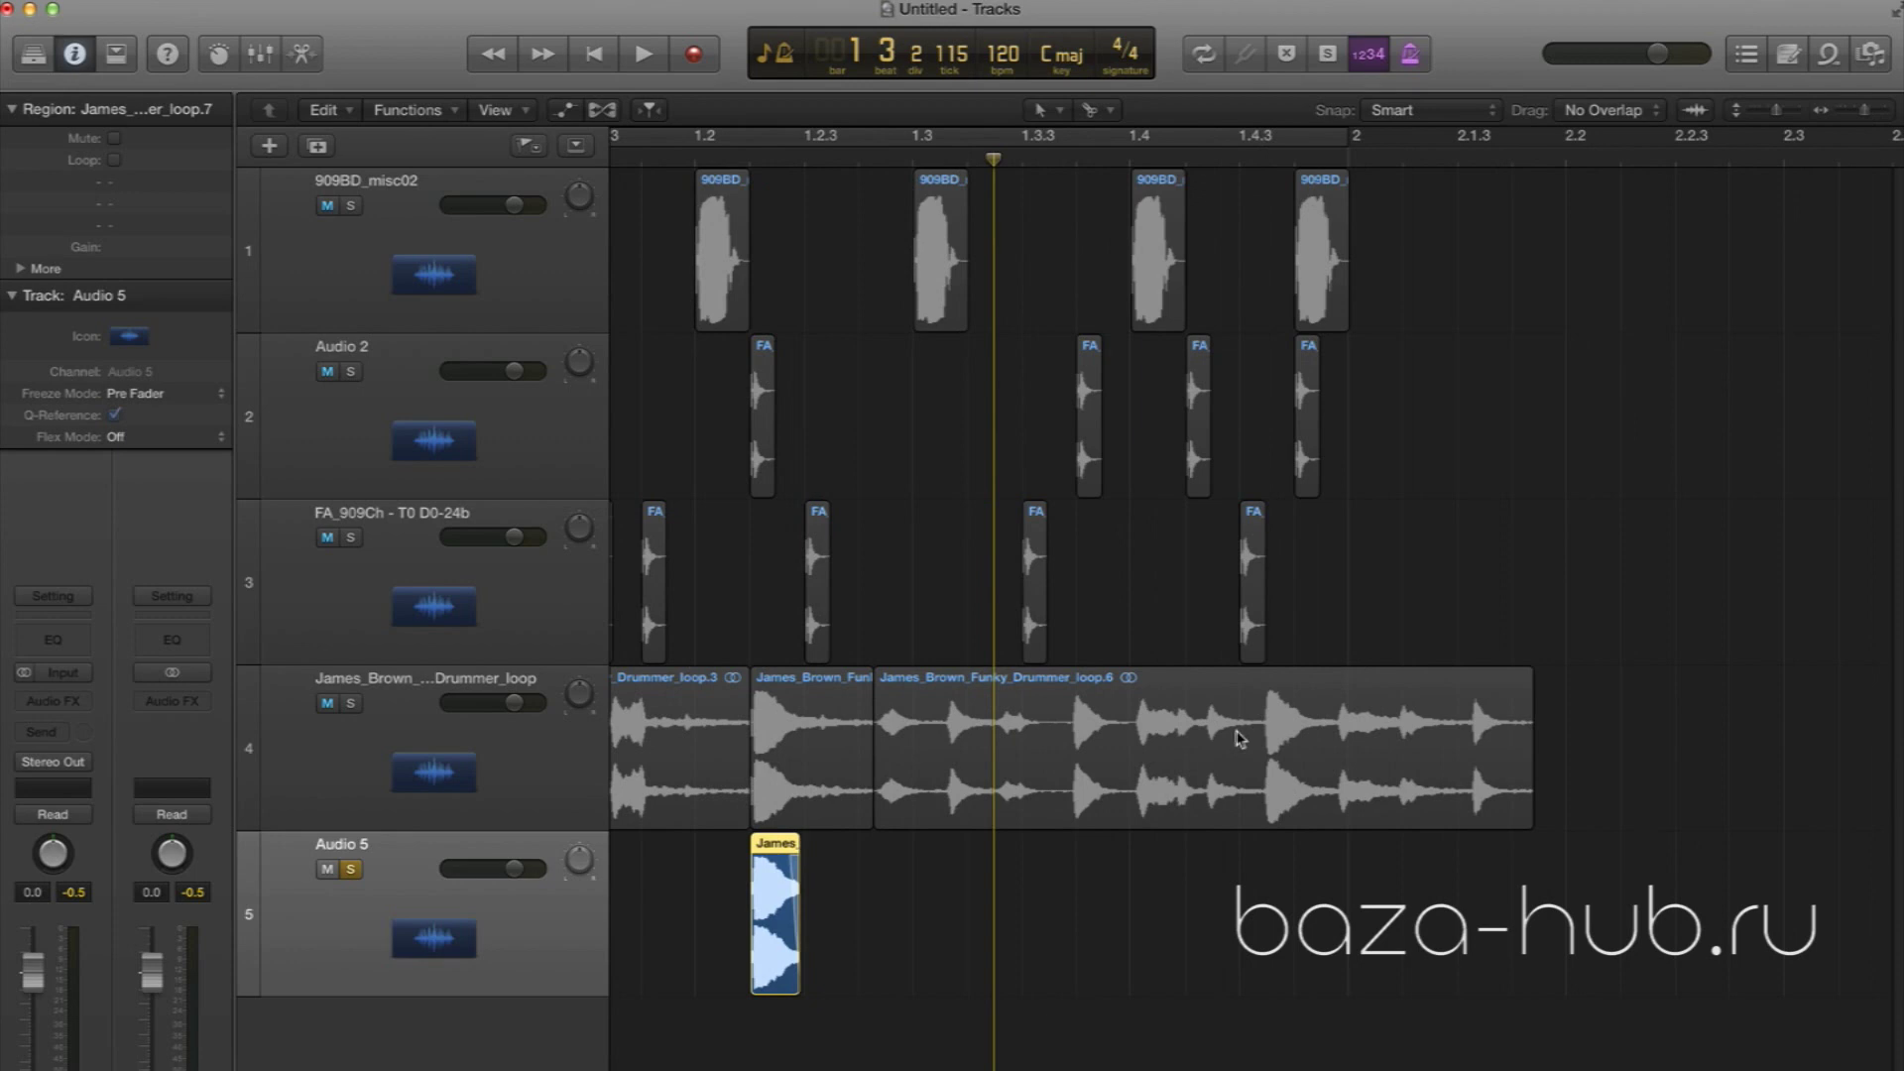
scroll(1240, 738, left, 3)
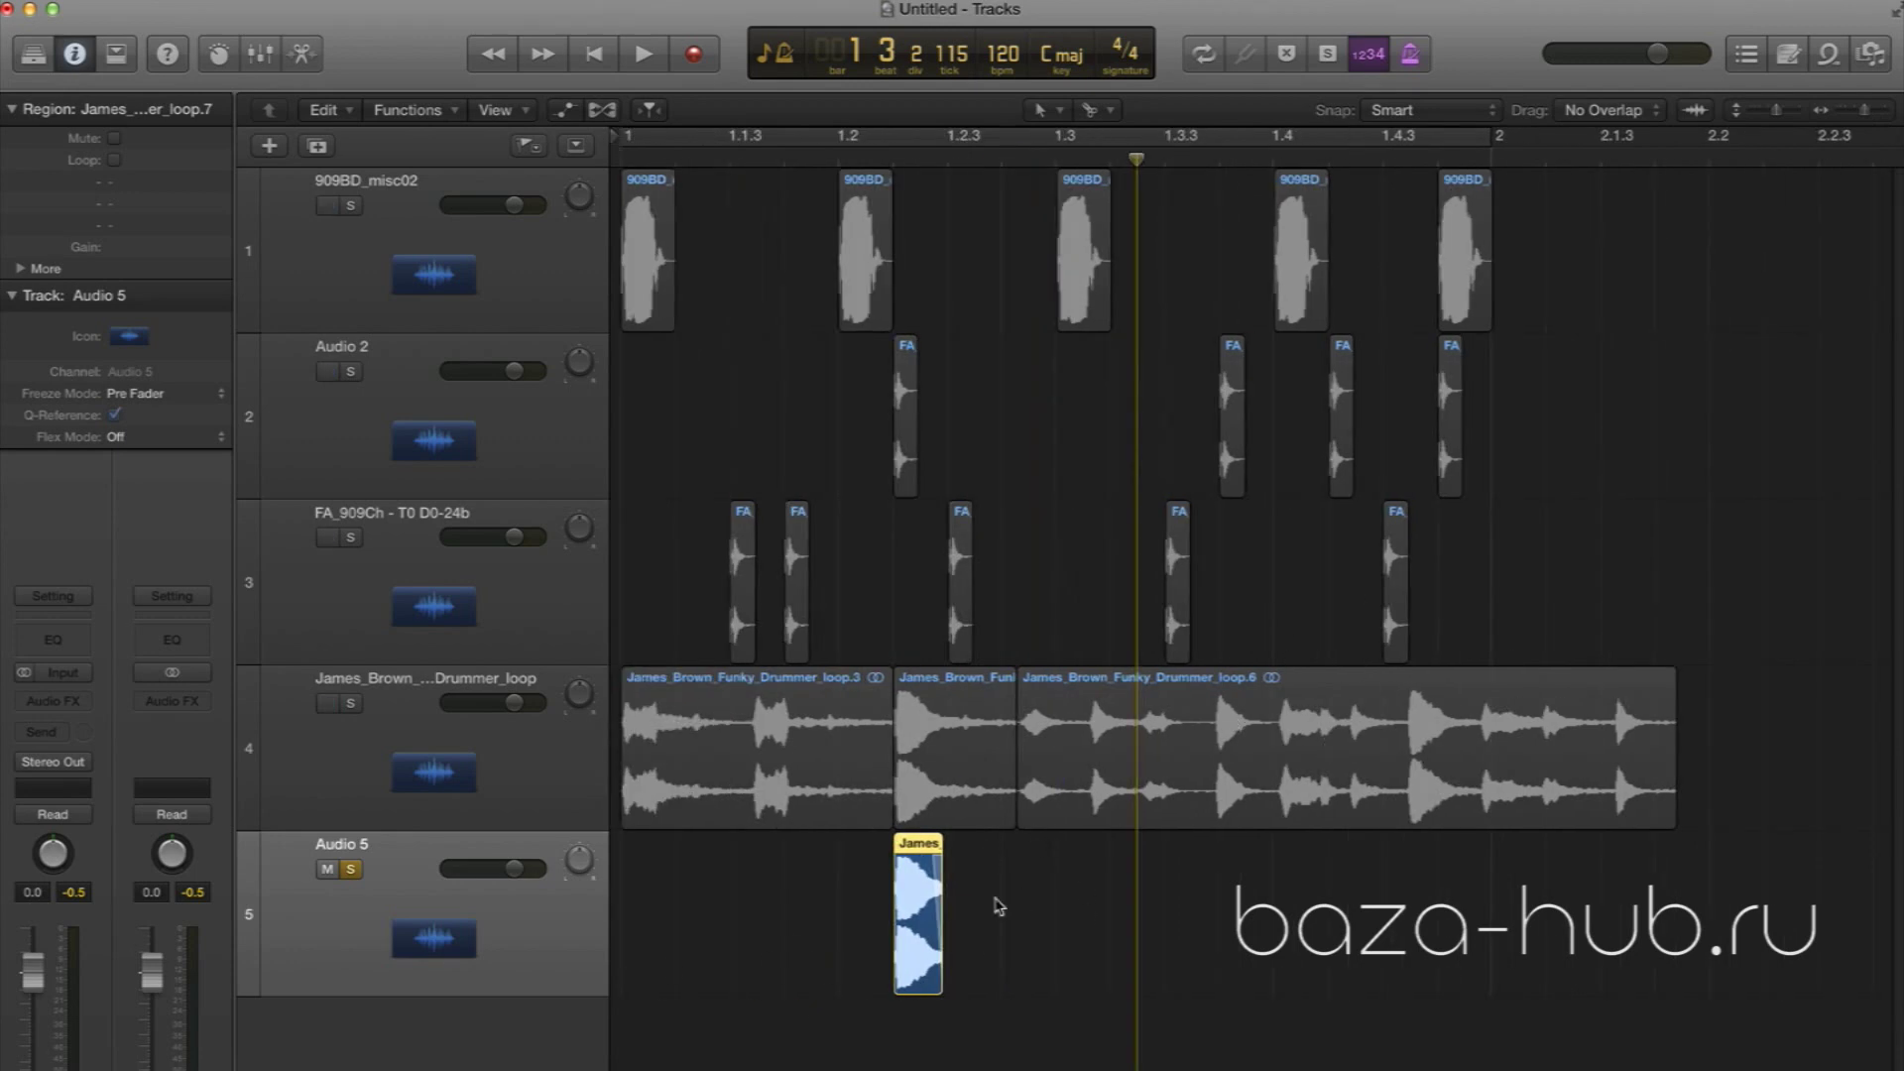
drag(913, 861, 1299, 871)
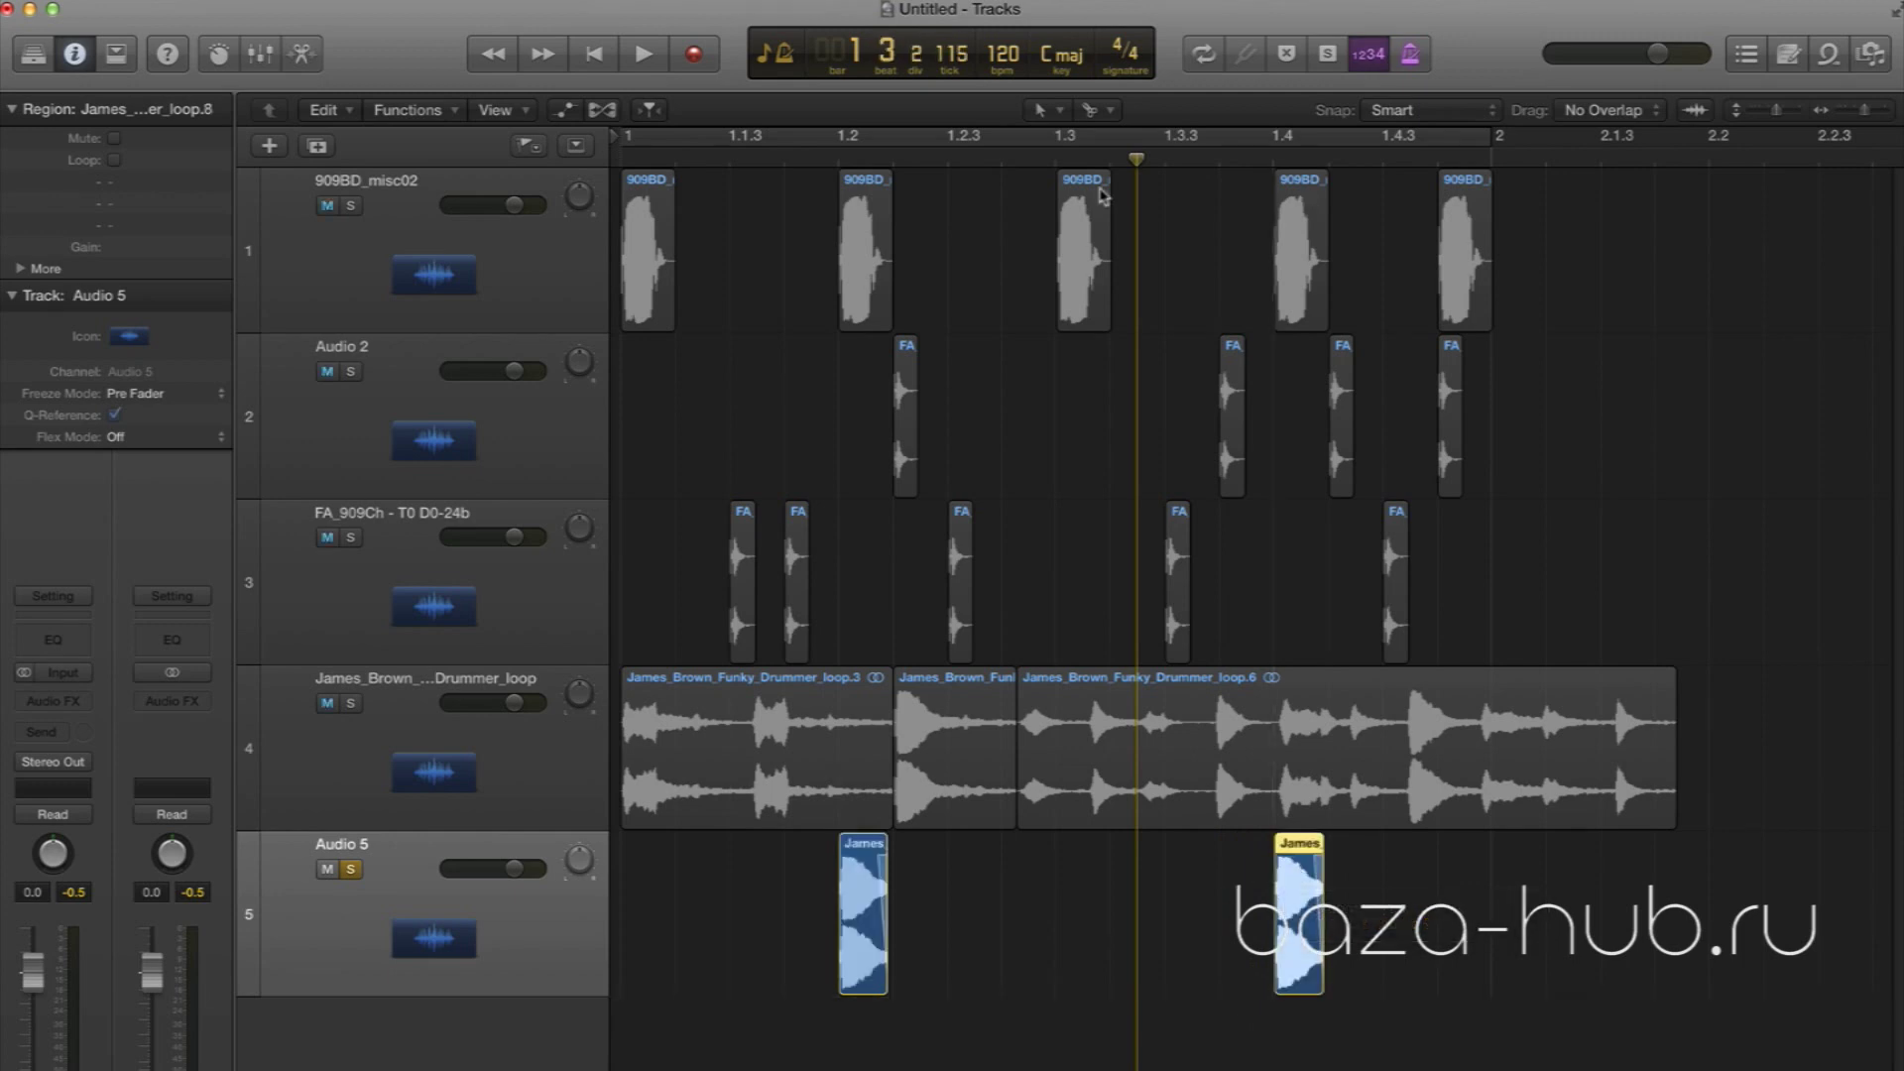
Cycle bar 1 and play the snares together with the kick, Audio 2 and FA_909Ch tracks by soloing those tracks too
click(328, 206)
click(750, 142)
key(space)
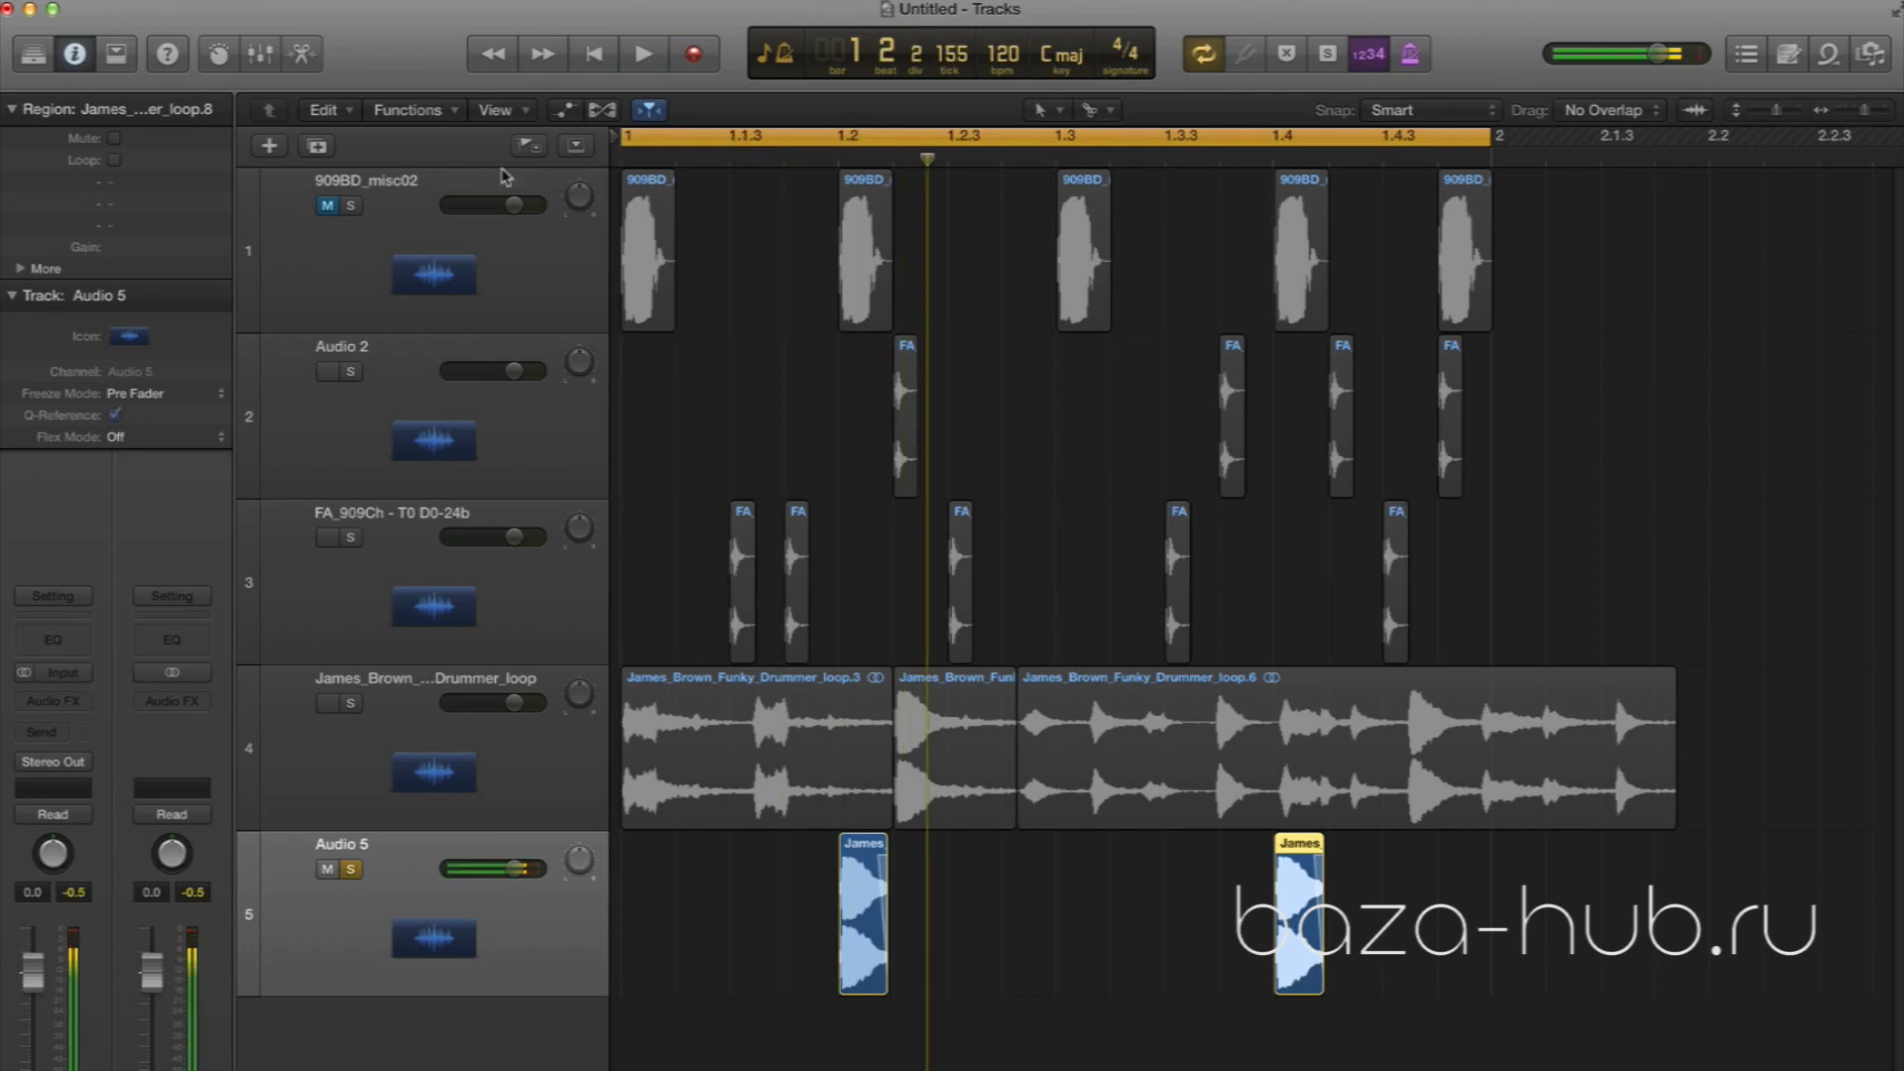
click(326, 206)
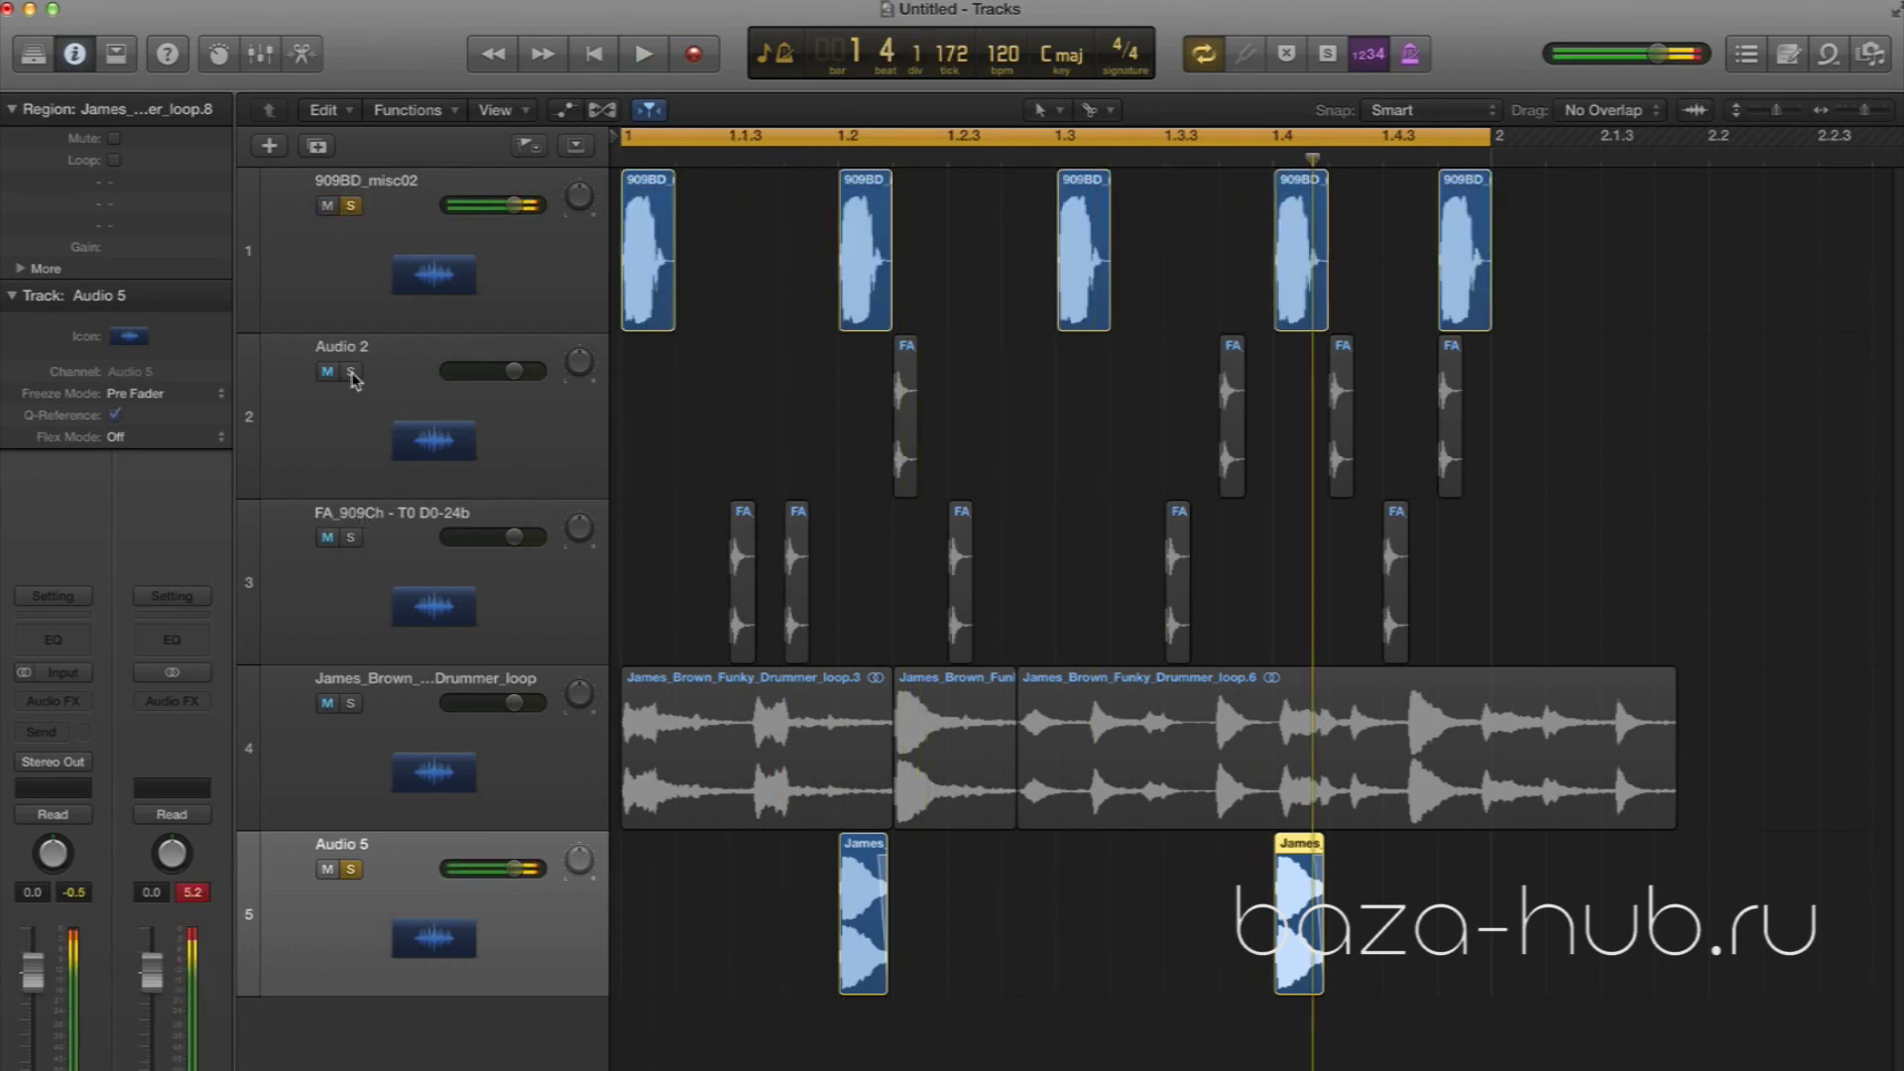
click(351, 373)
click(352, 536)
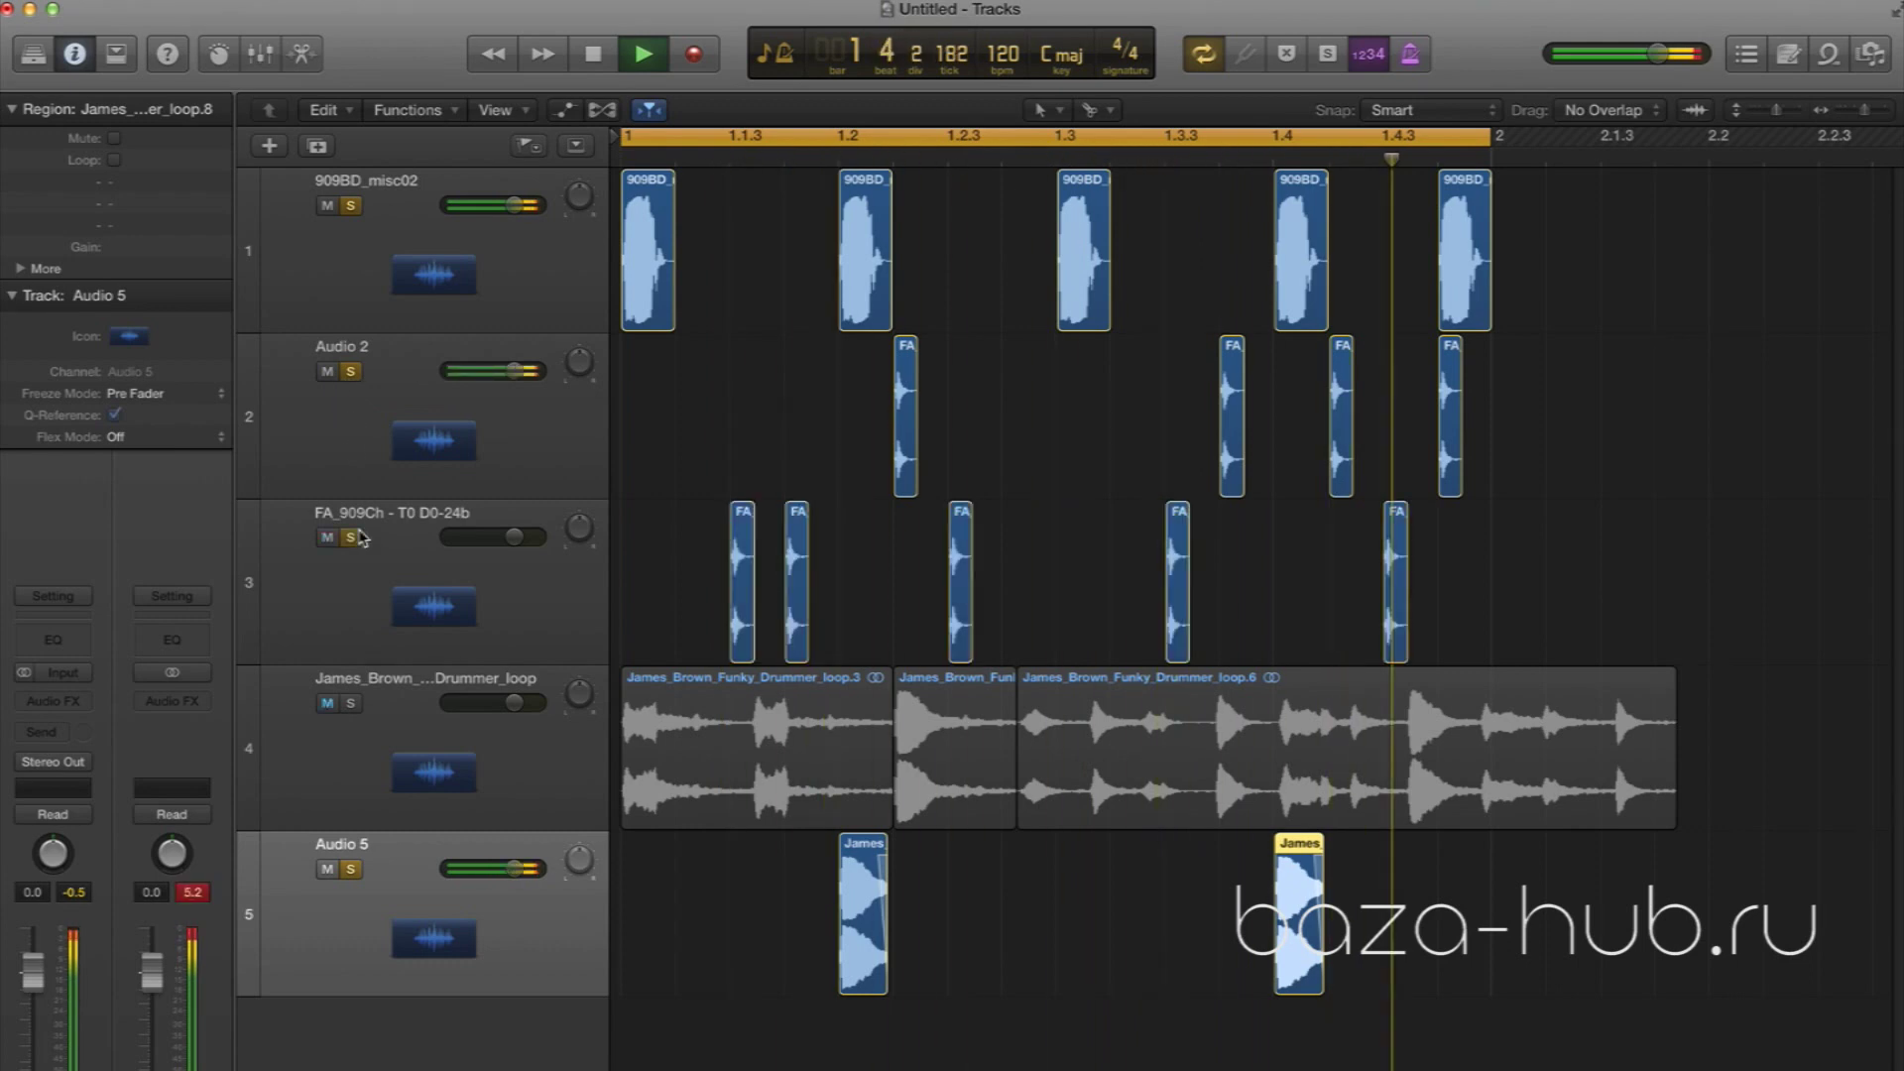
key(space)
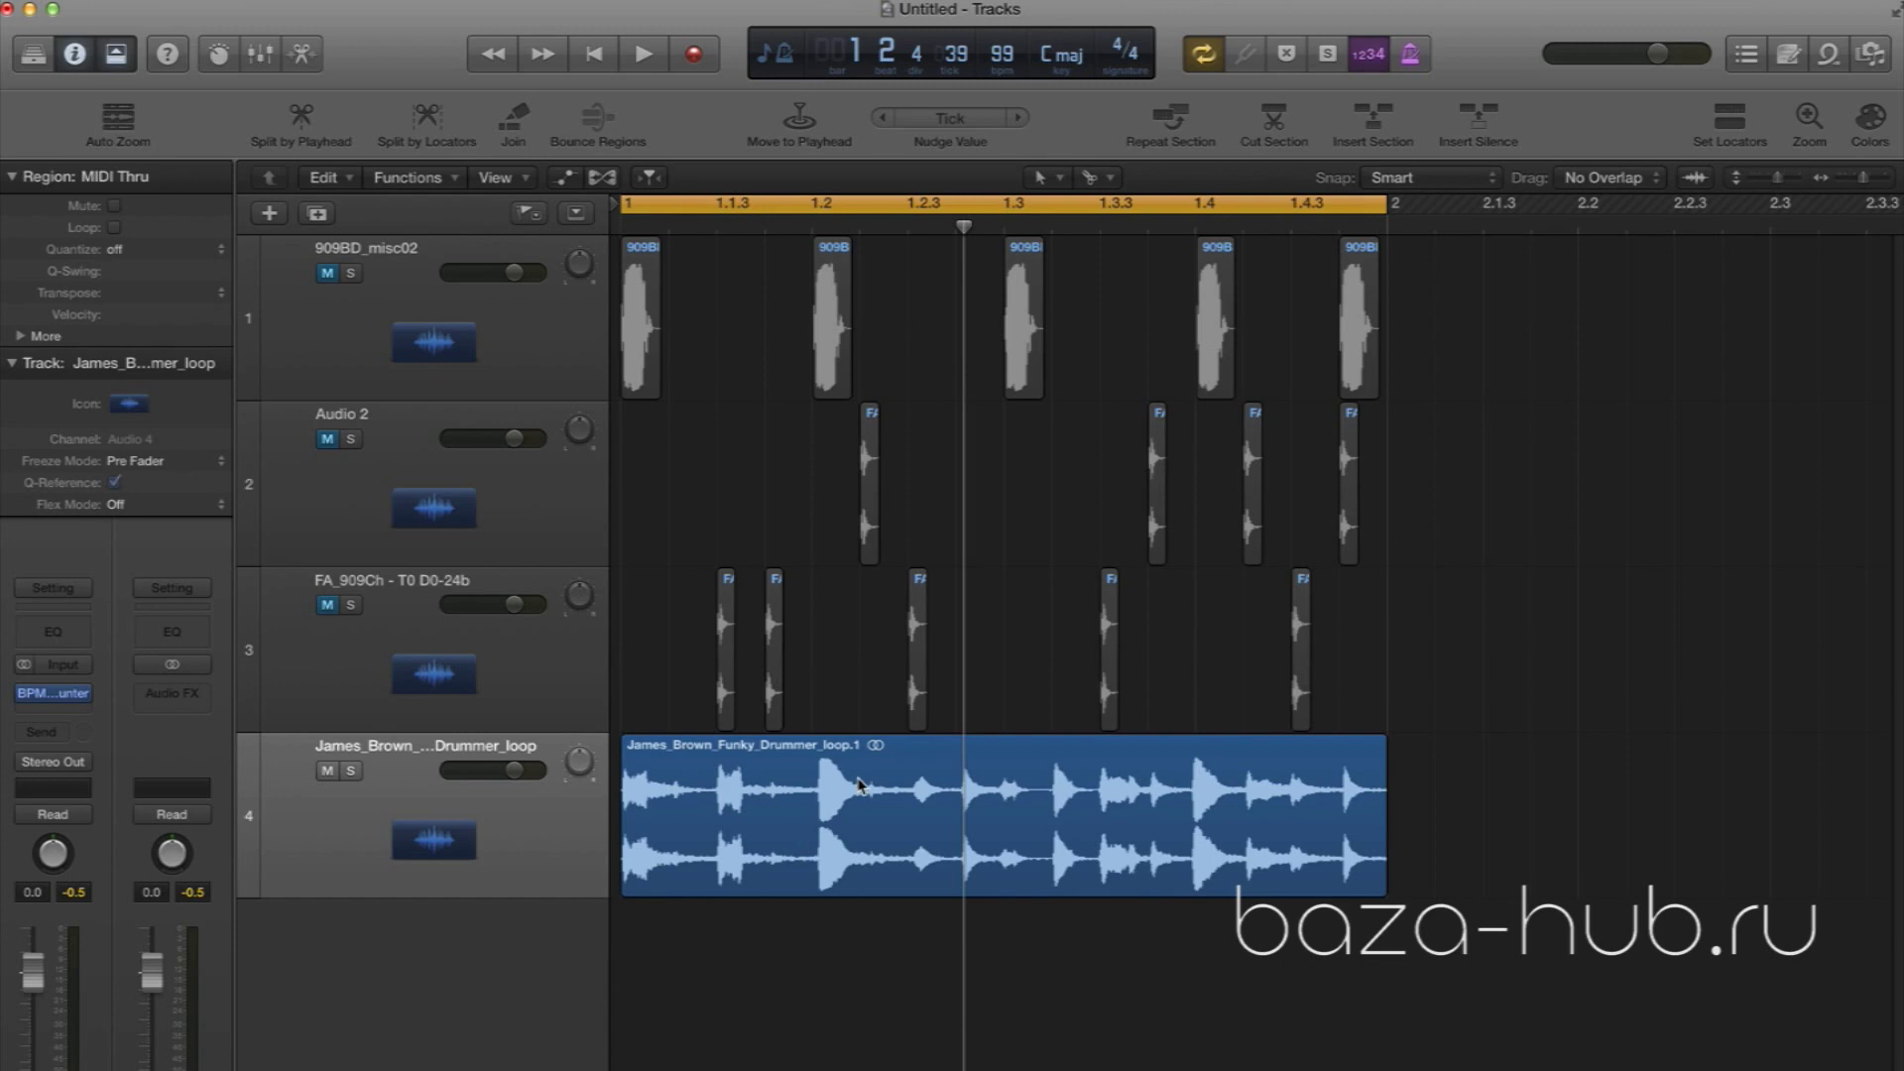
Play the trimmed drummer loop, cut it at 1.2.3.1 after the first snare hit, and play across the cut
key(space)
key(space)
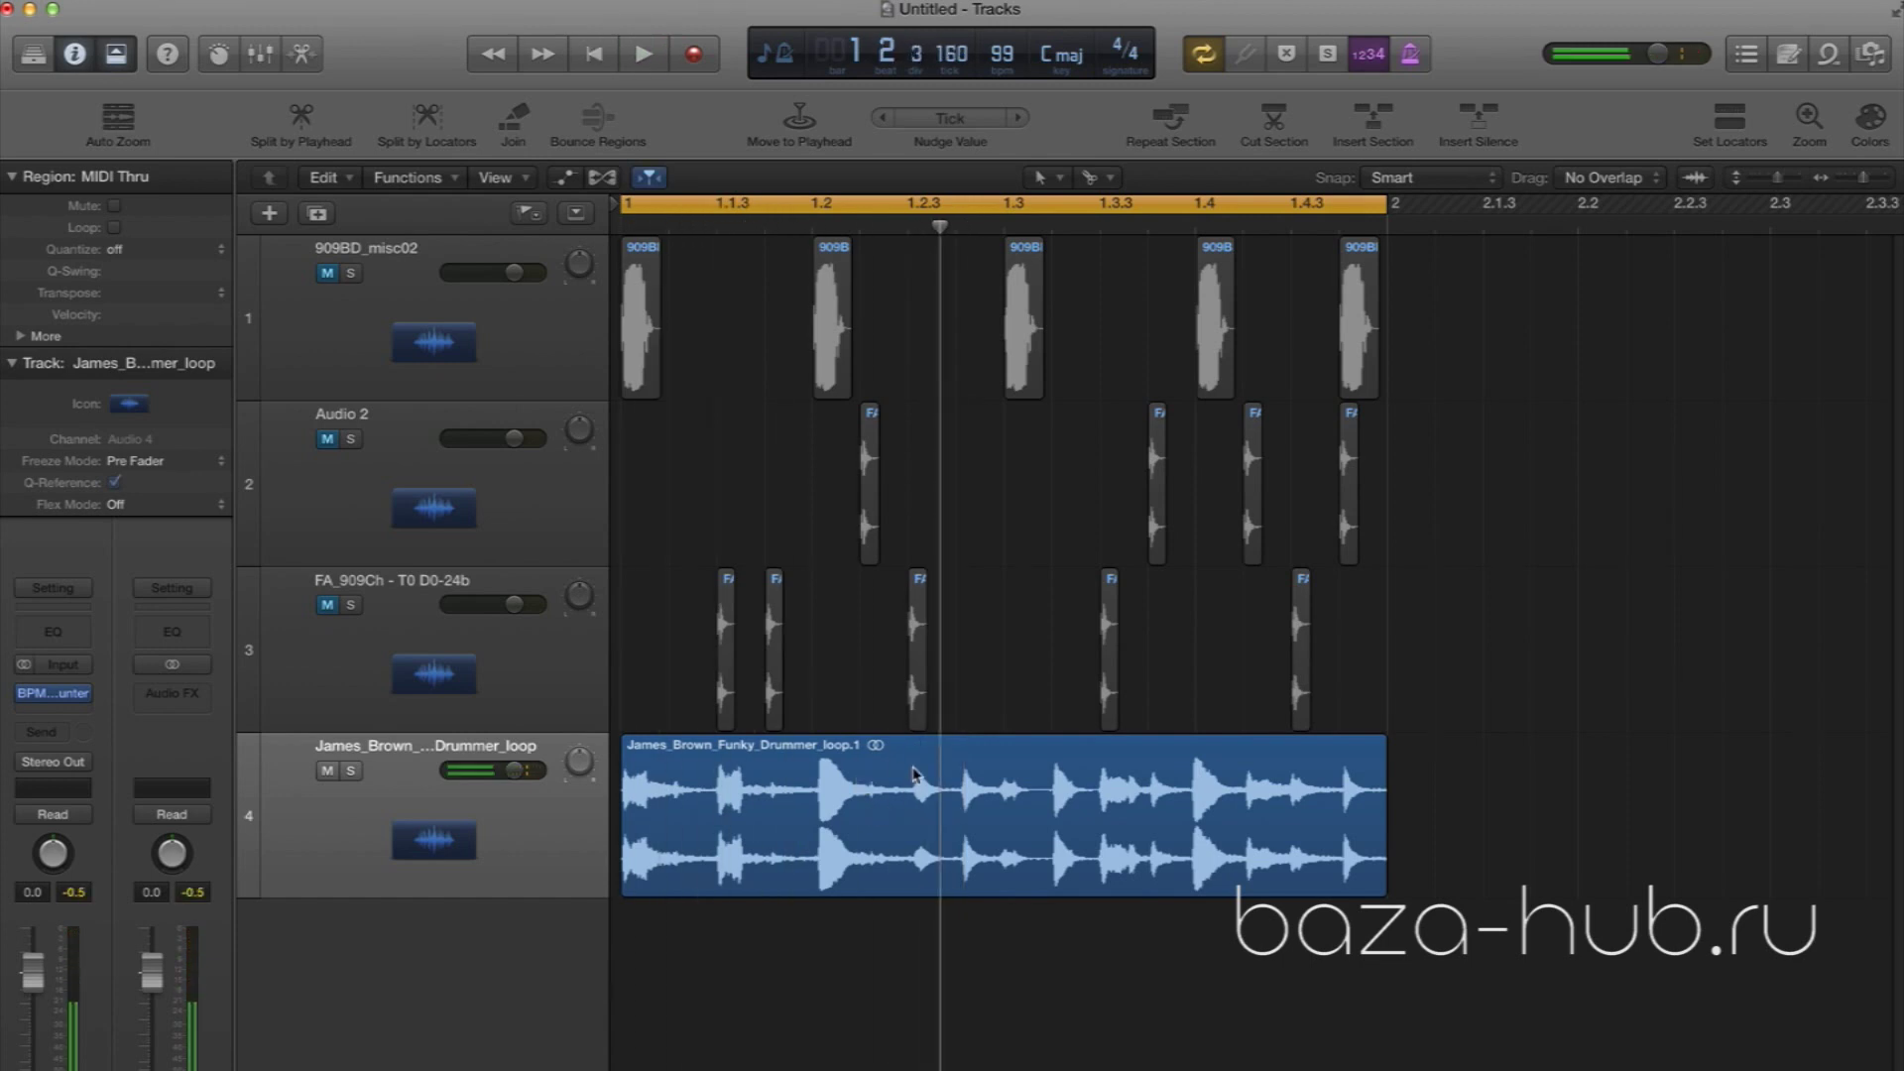
click(907, 765)
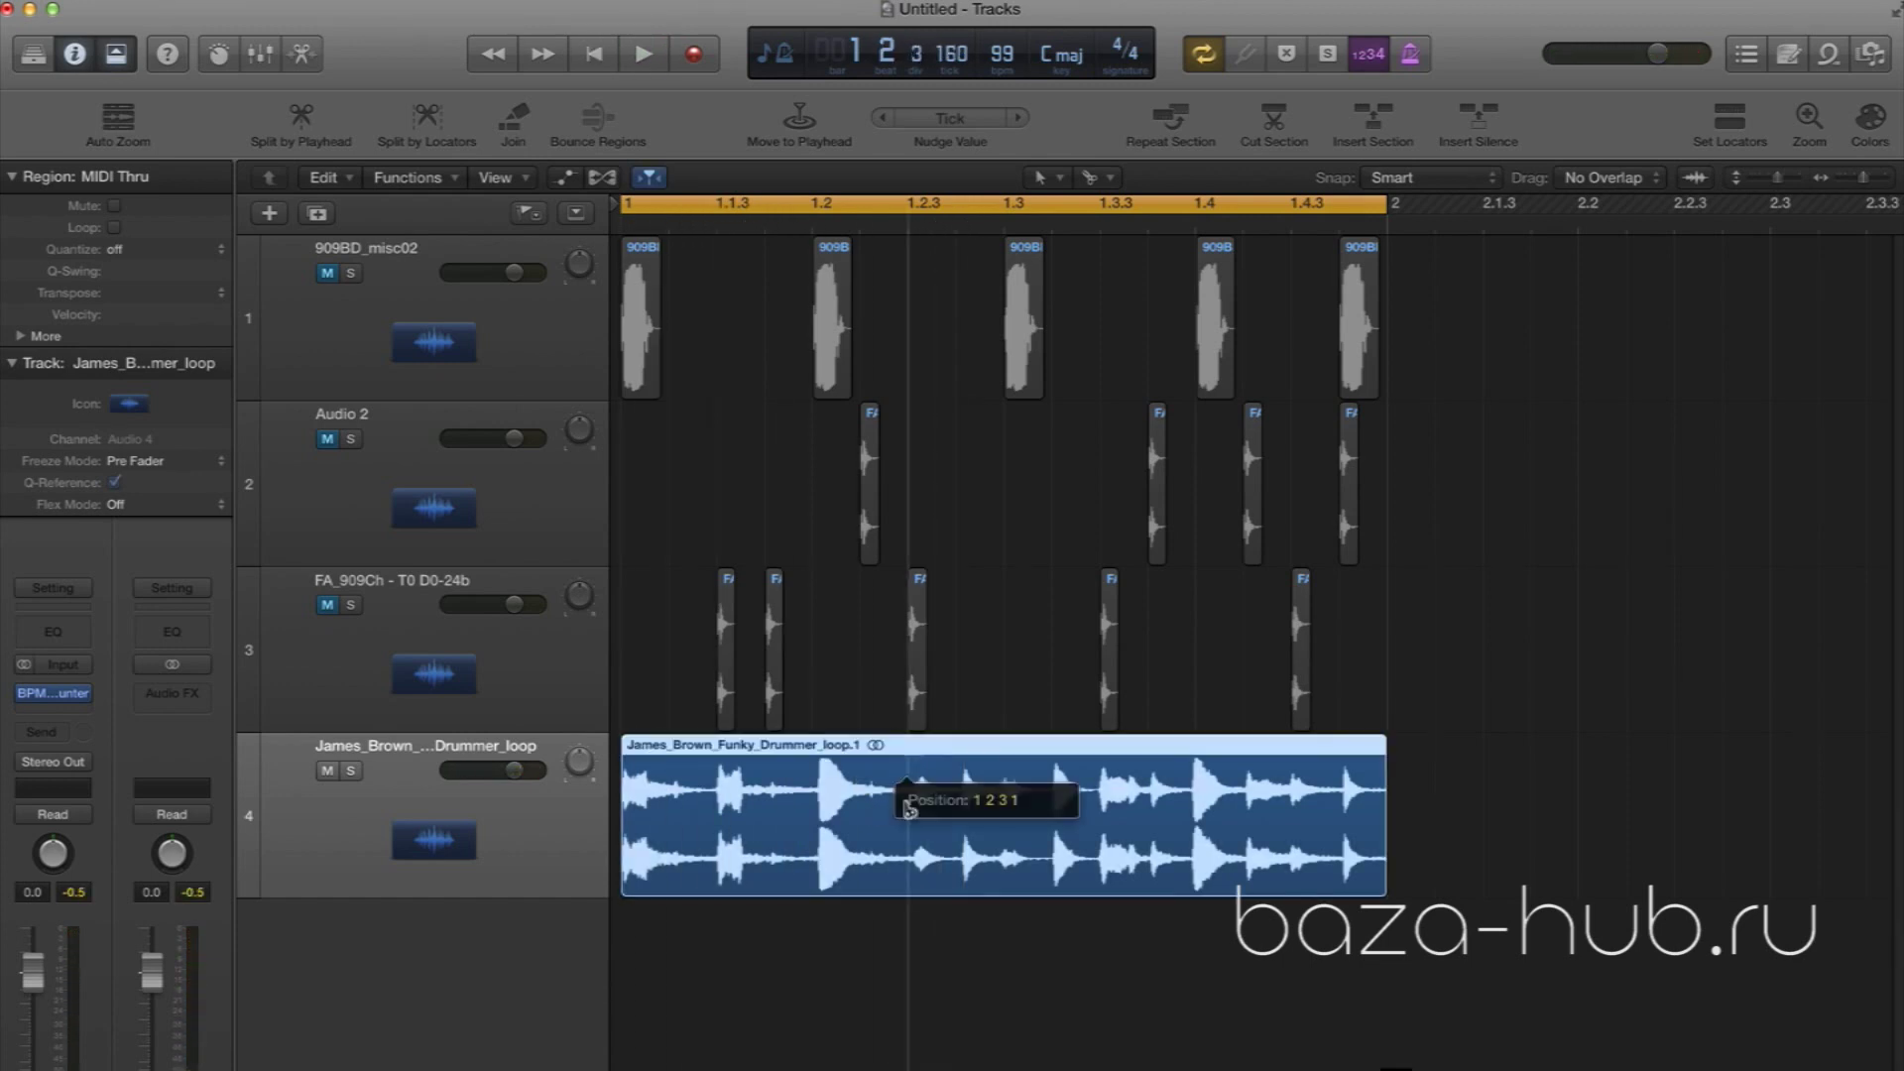
key(space)
key(space)
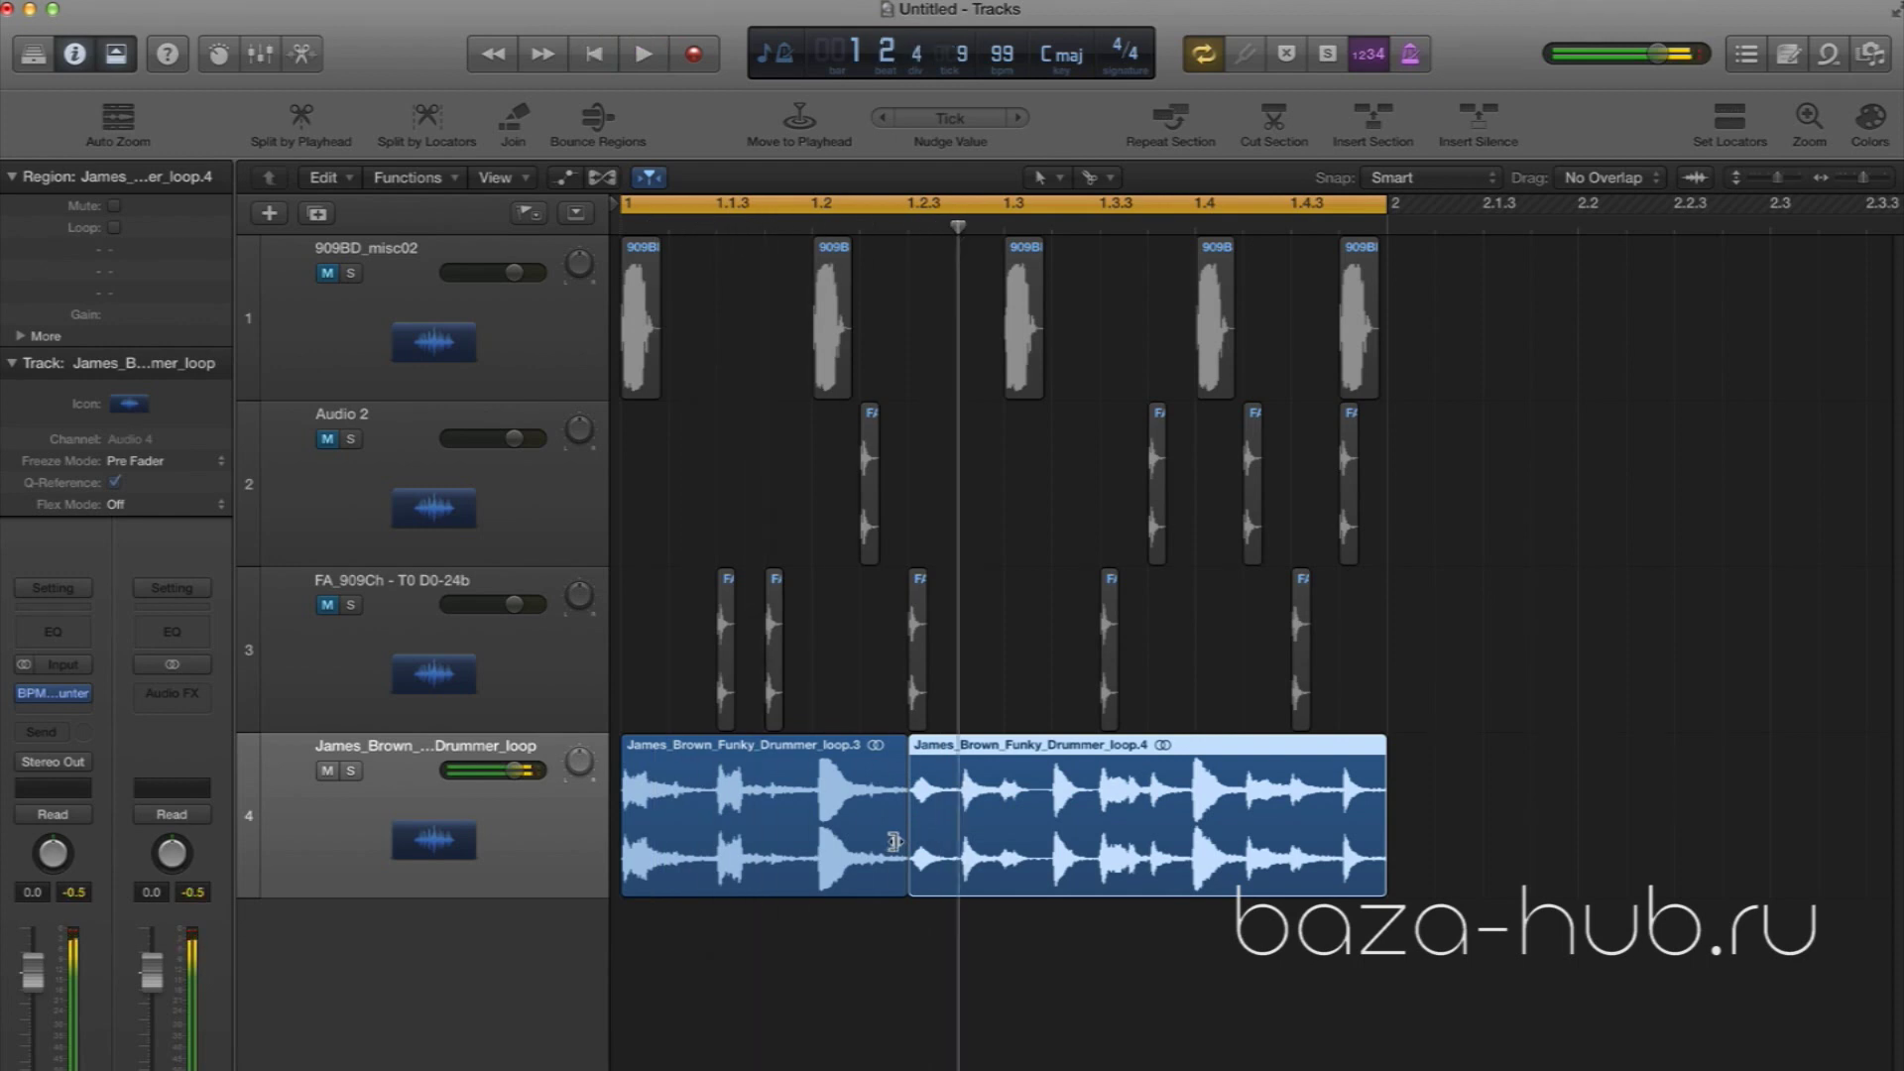
Move the loop's second part to 1.4 and copy its first part into the gap at 1.2.3
drag(1017, 754, 1304, 754)
alt+drag(665, 754, 958, 775)
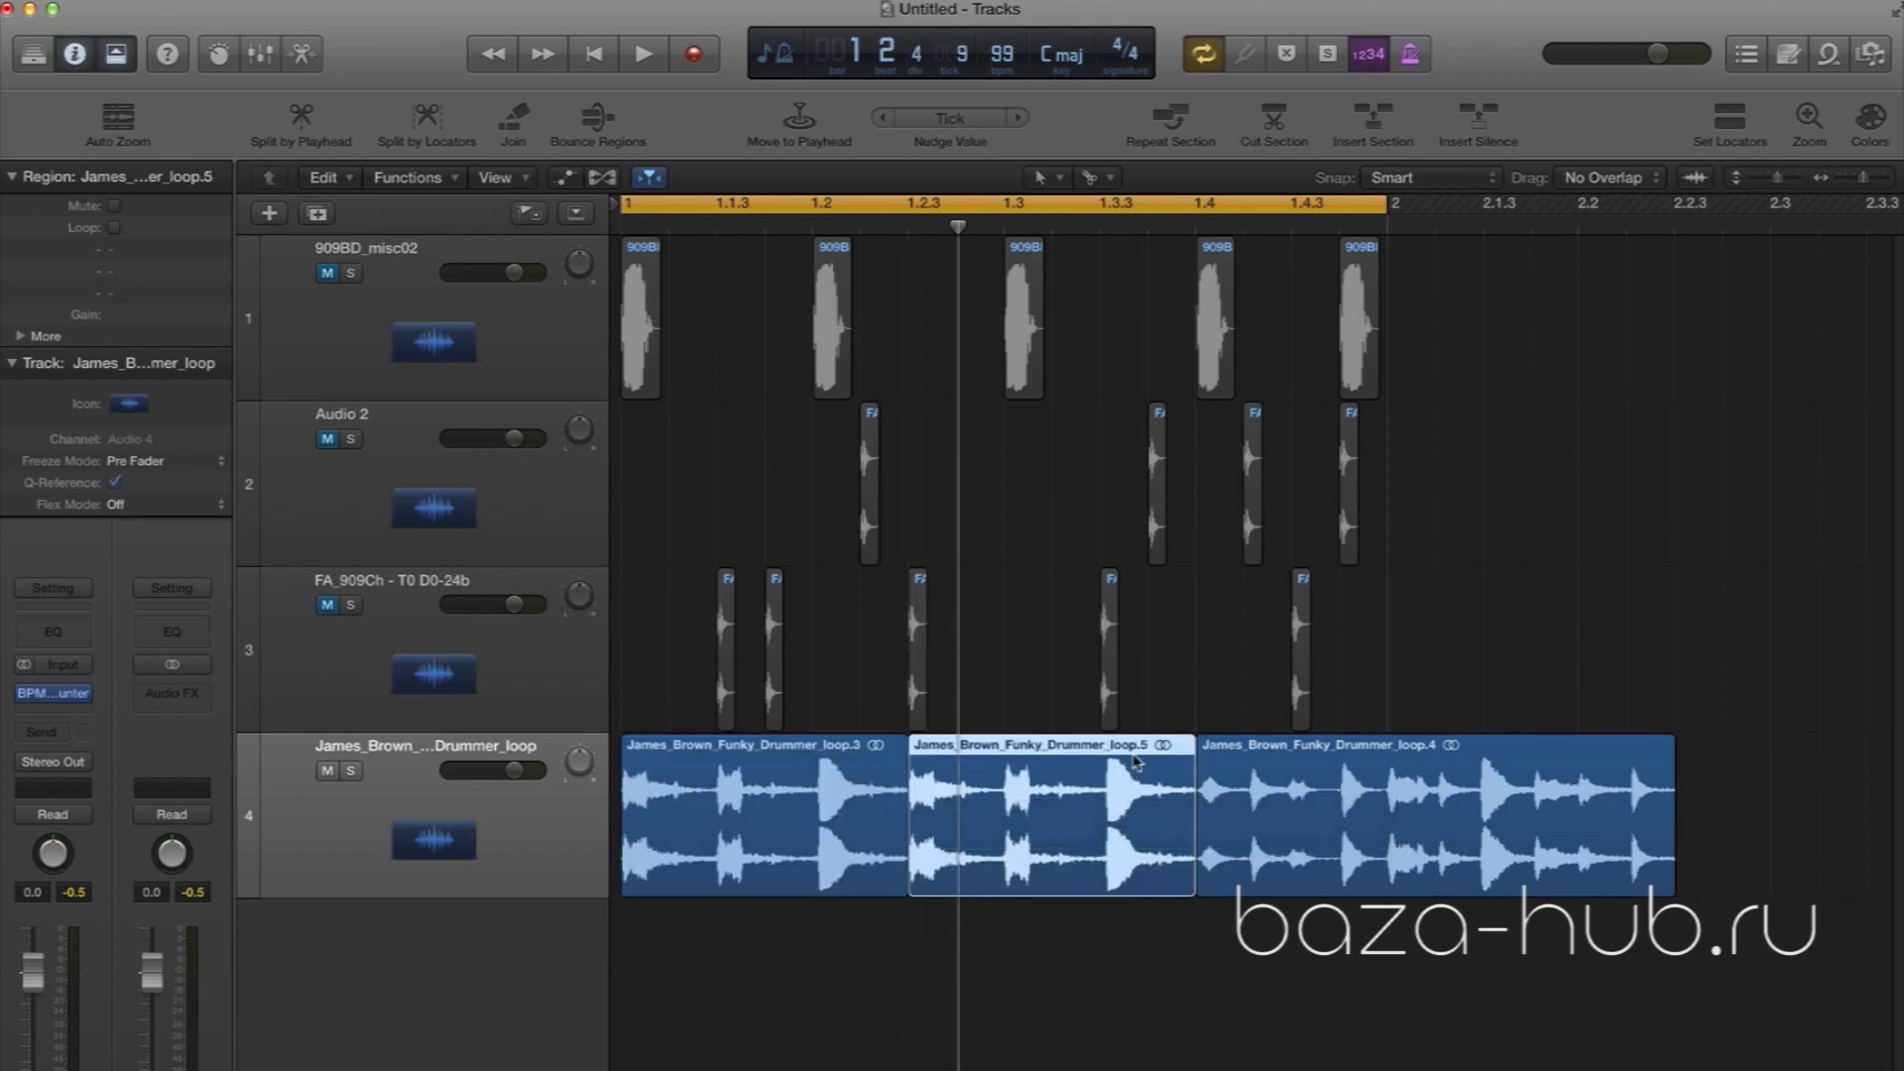
Play the rearranged drummer loop, cut its last part at 2.1.3, and delete the piece between 1.4 and the cut
key(space)
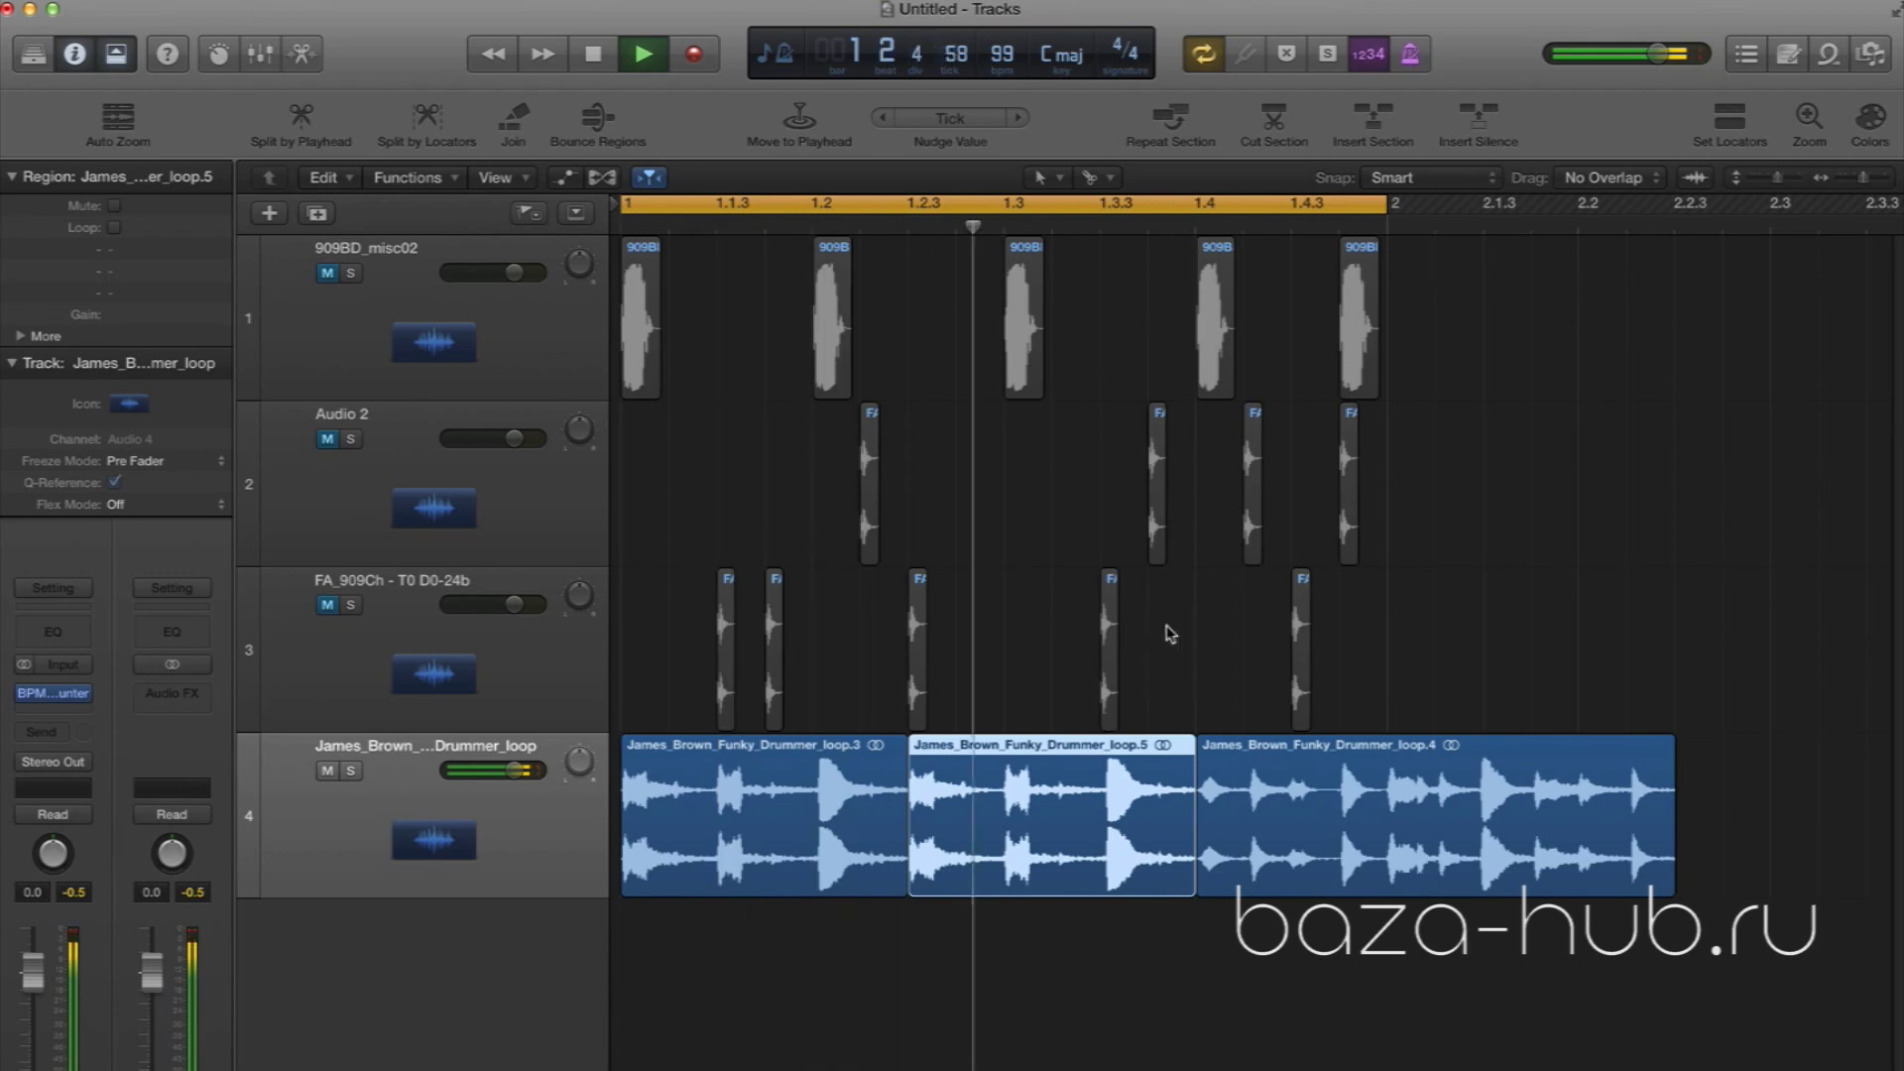
key(space)
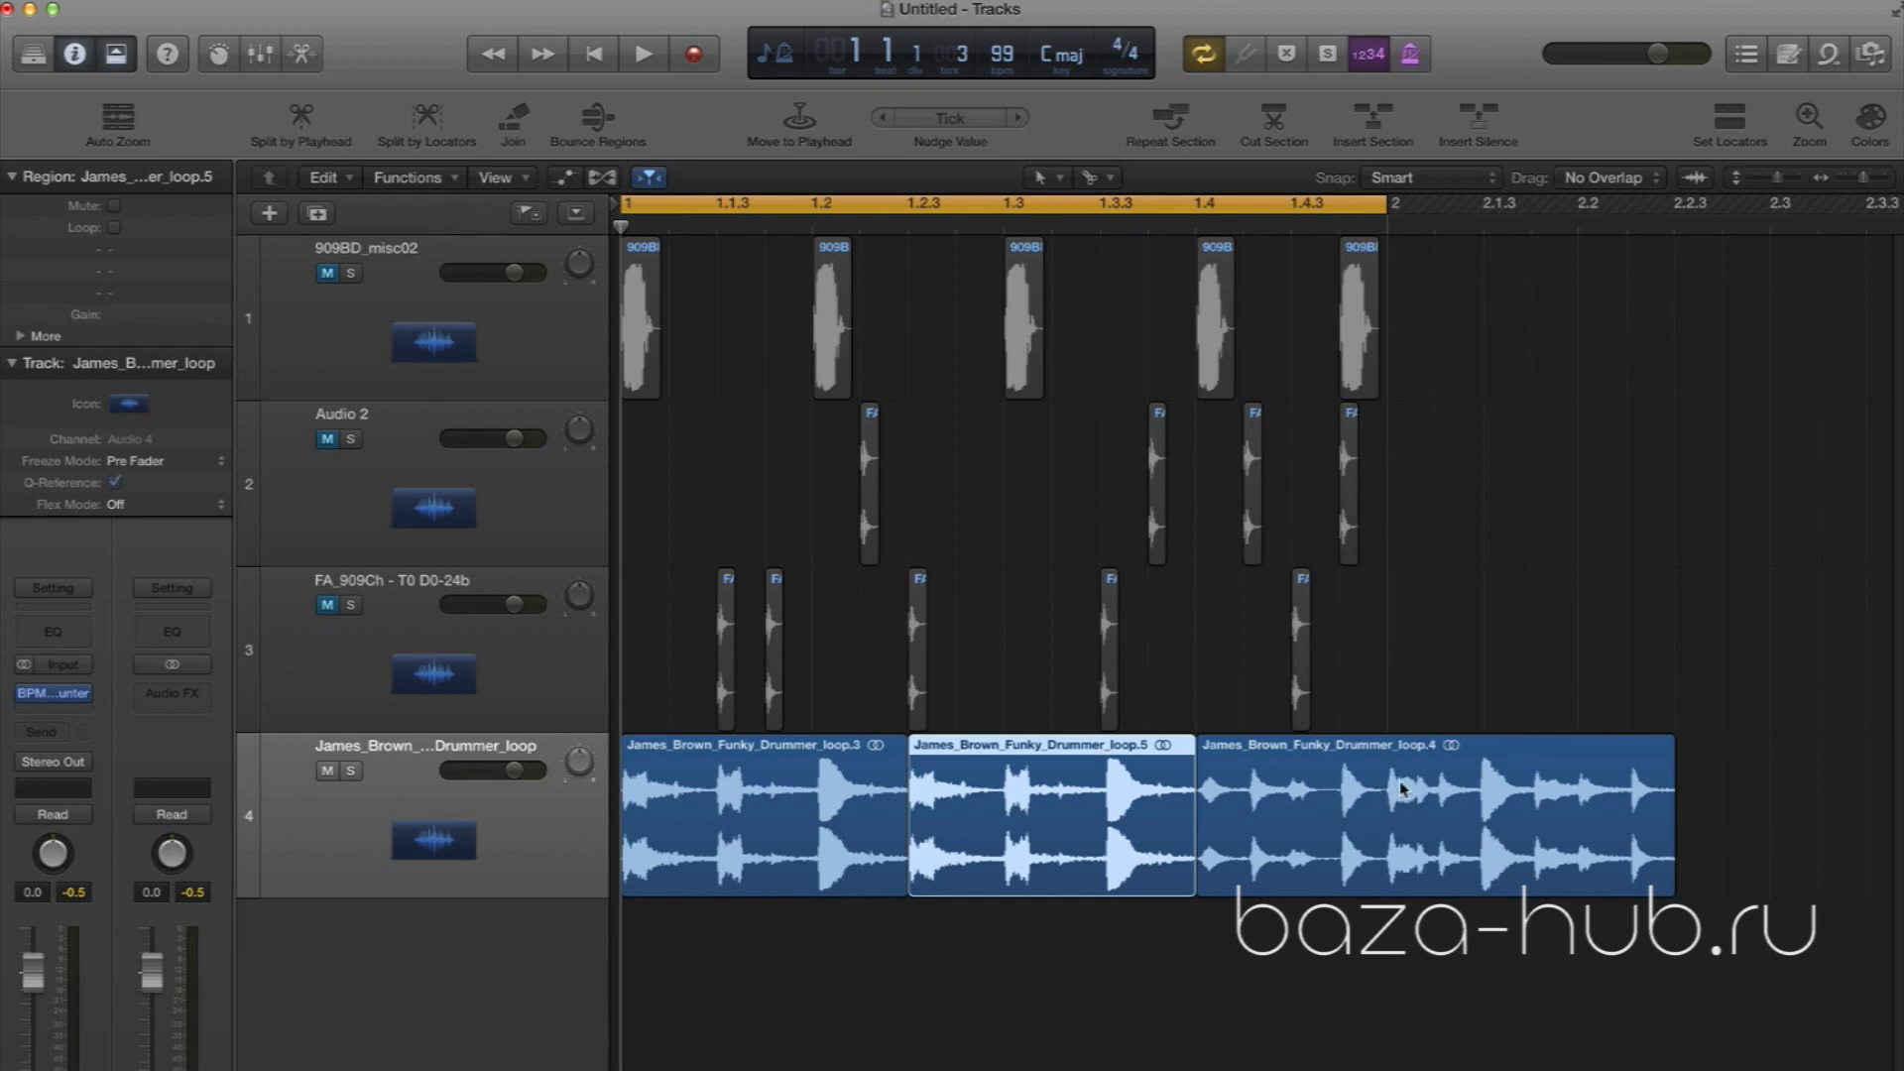
super+click(1477, 761)
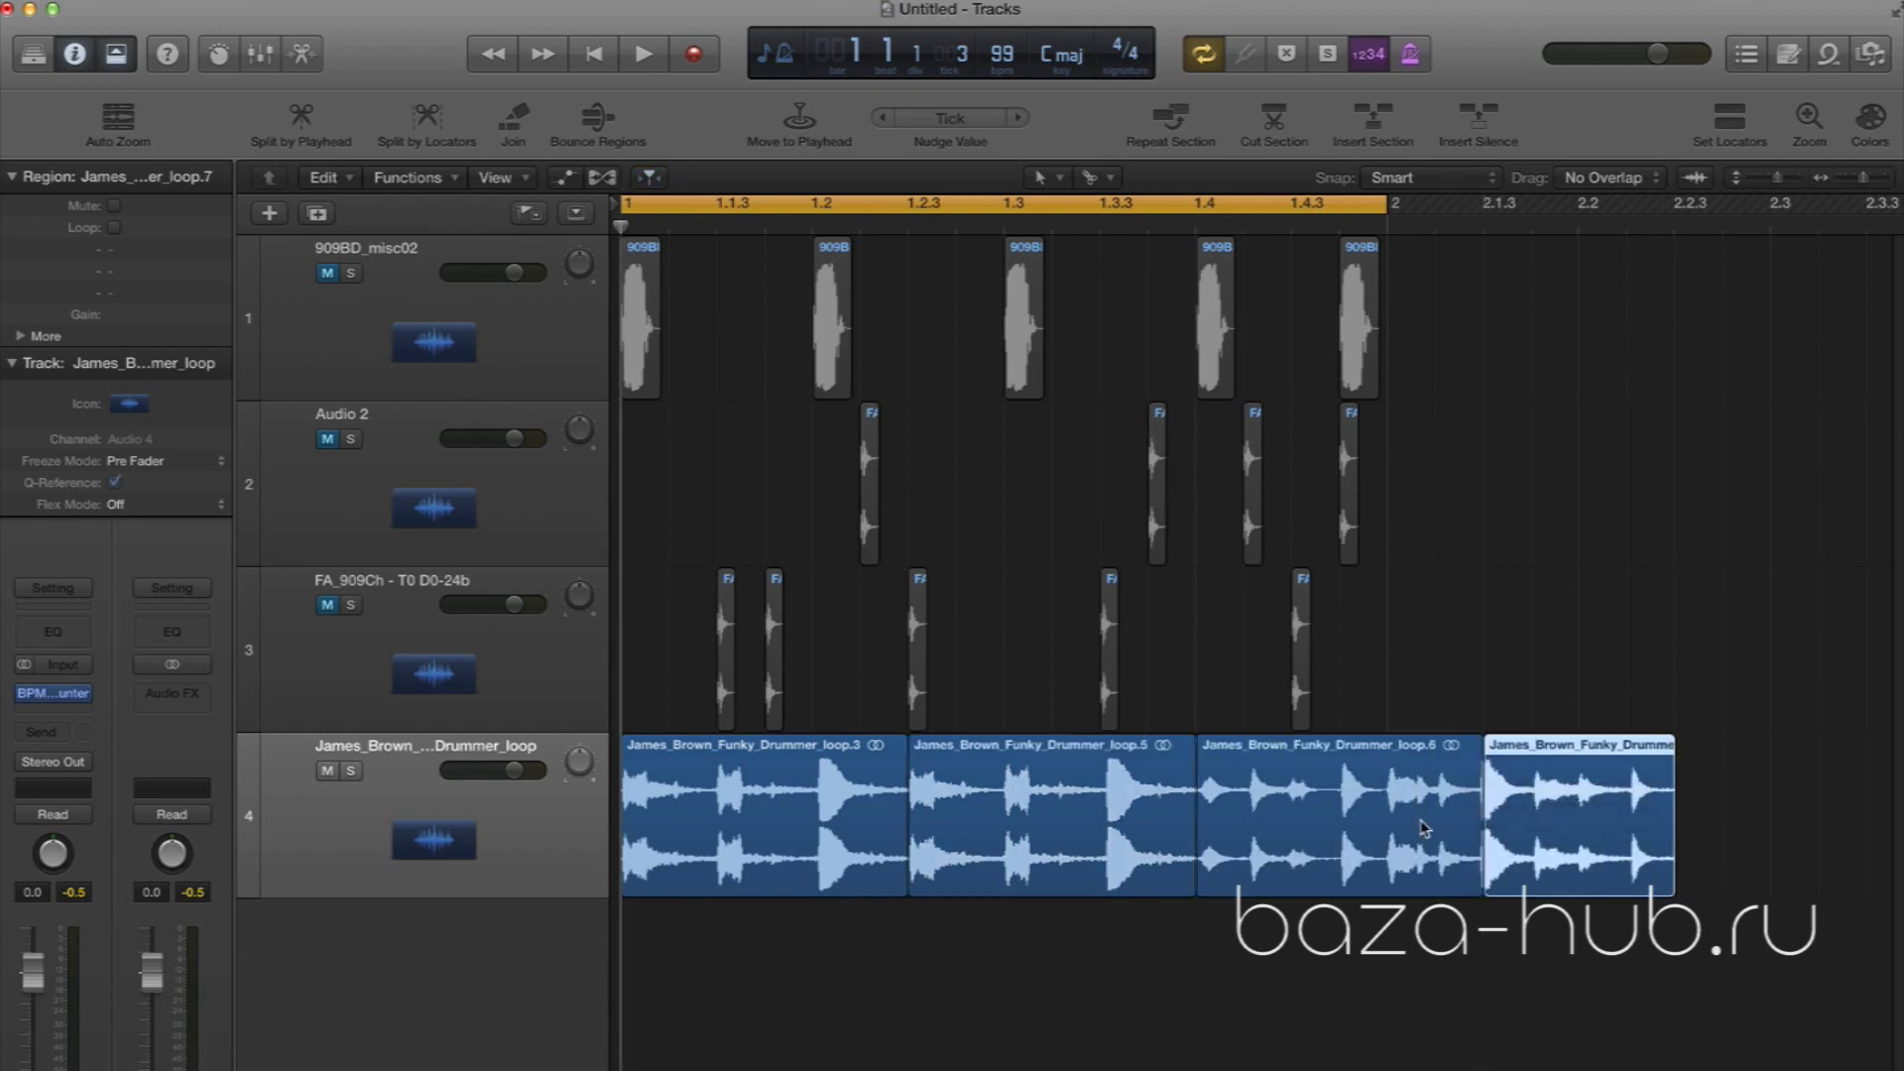
click(1342, 838)
key(Delete)
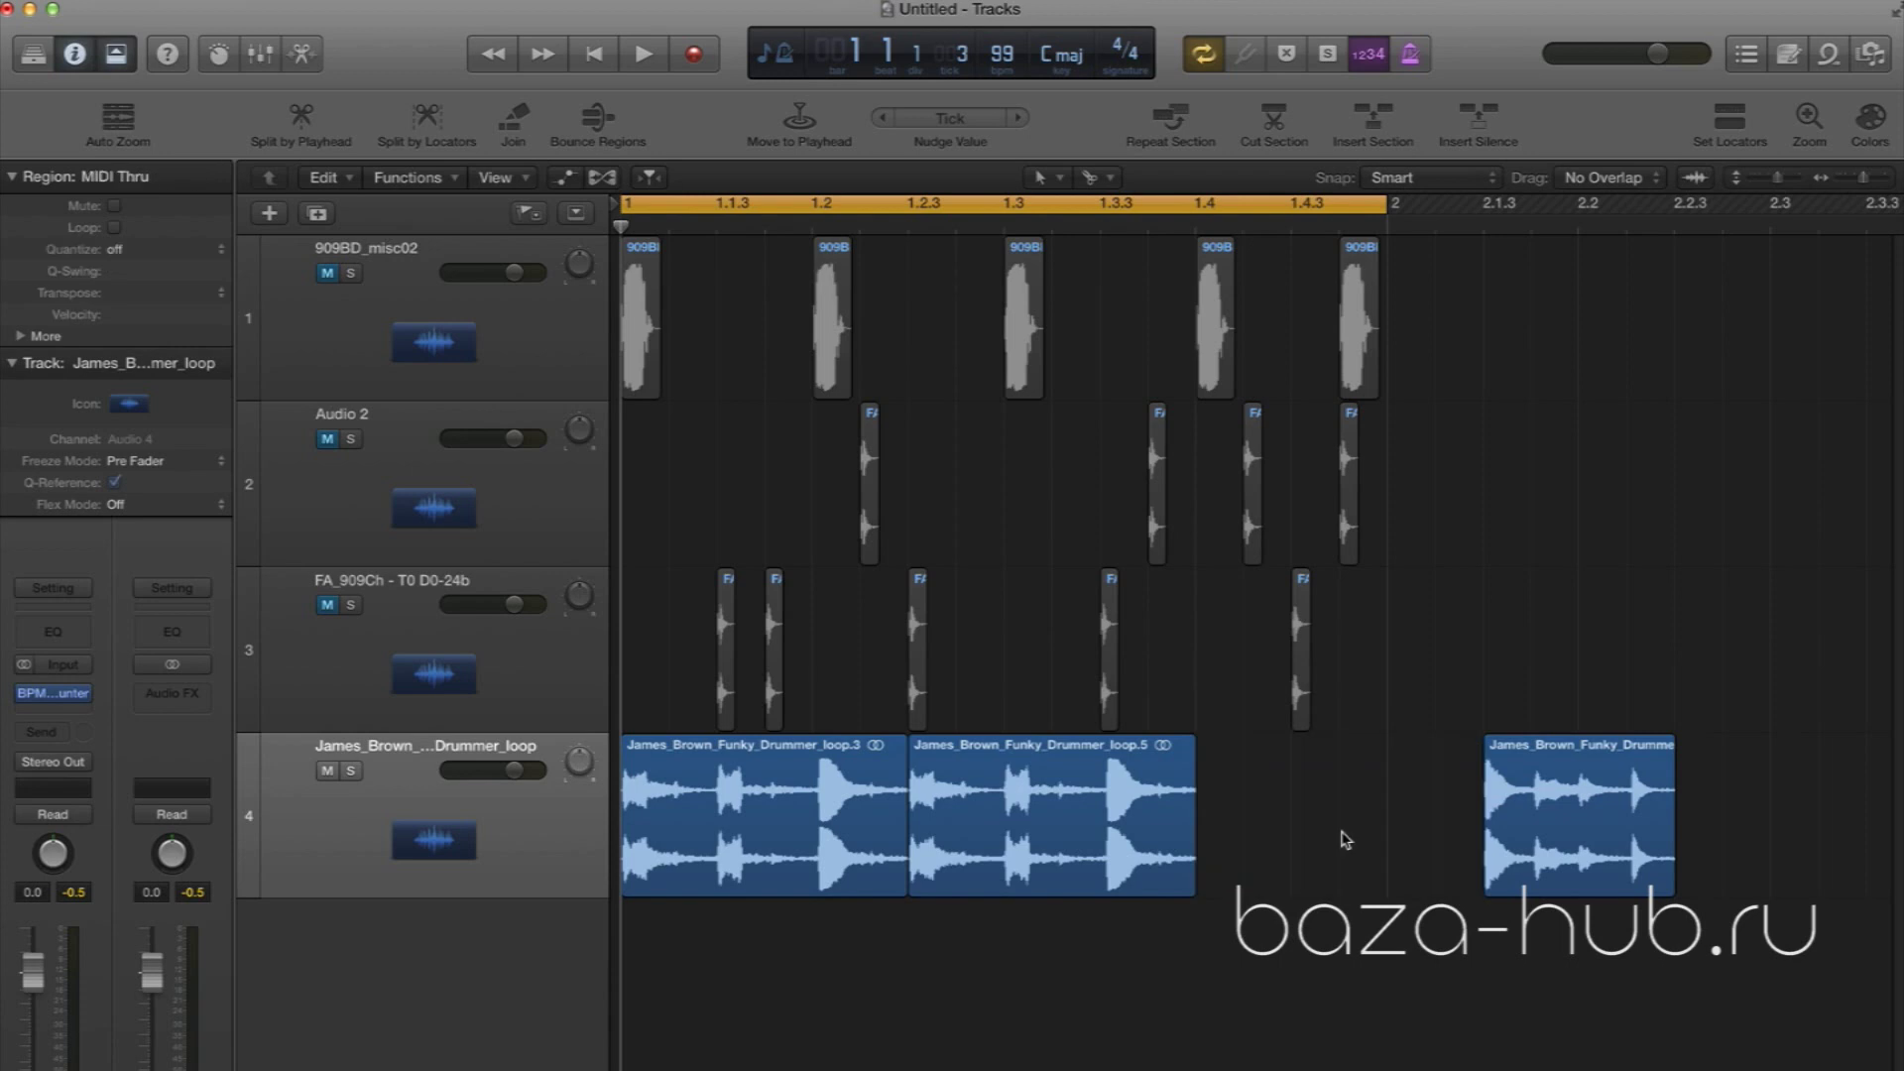
Move the remaining end piece of the loop to 1.4.2, extend the middle region to meet it, and play the result
drag(1552, 758, 1314, 751)
drag(1193, 887, 1241, 890)
key(space)
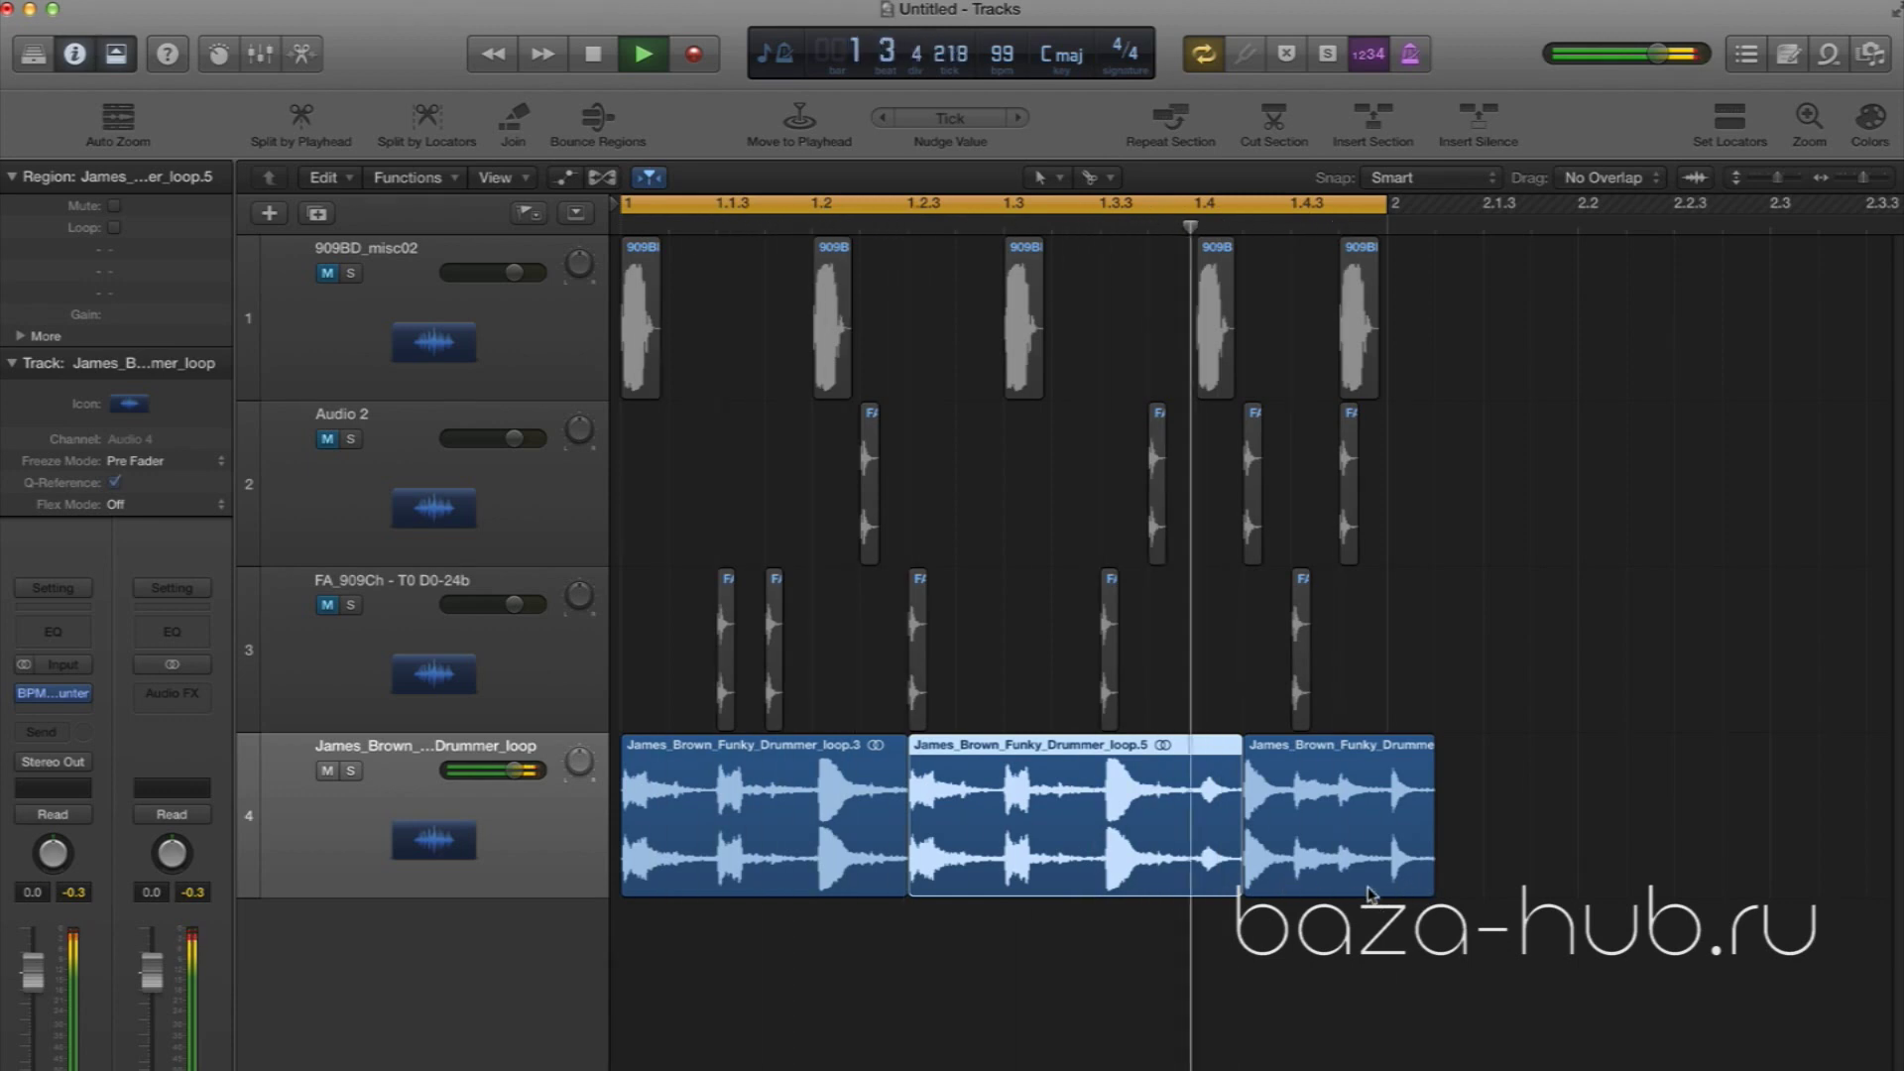
key(space)
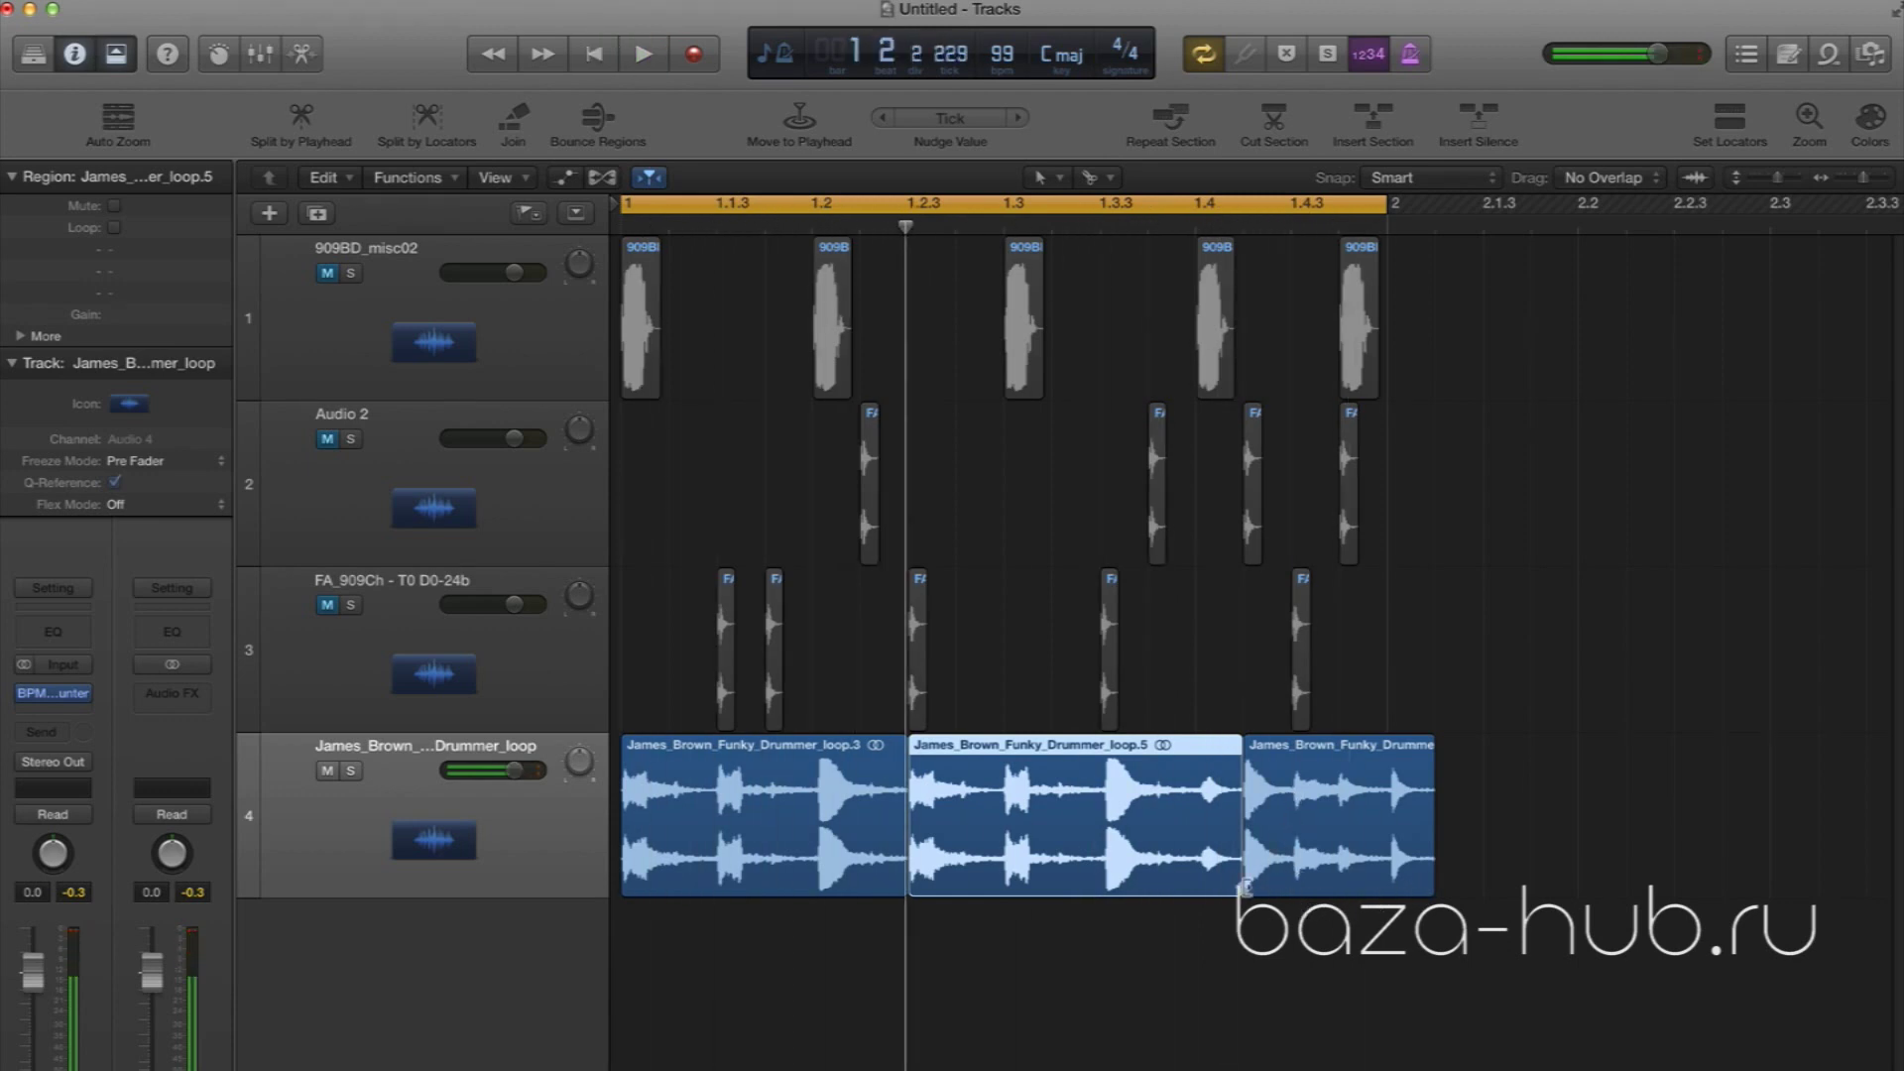
Trim a sixteenth off the start of the last region, move it back to 1.4.2 against the middle region, and play the loop
drag(1243, 890, 1292, 889)
drag(1332, 751, 1285, 753)
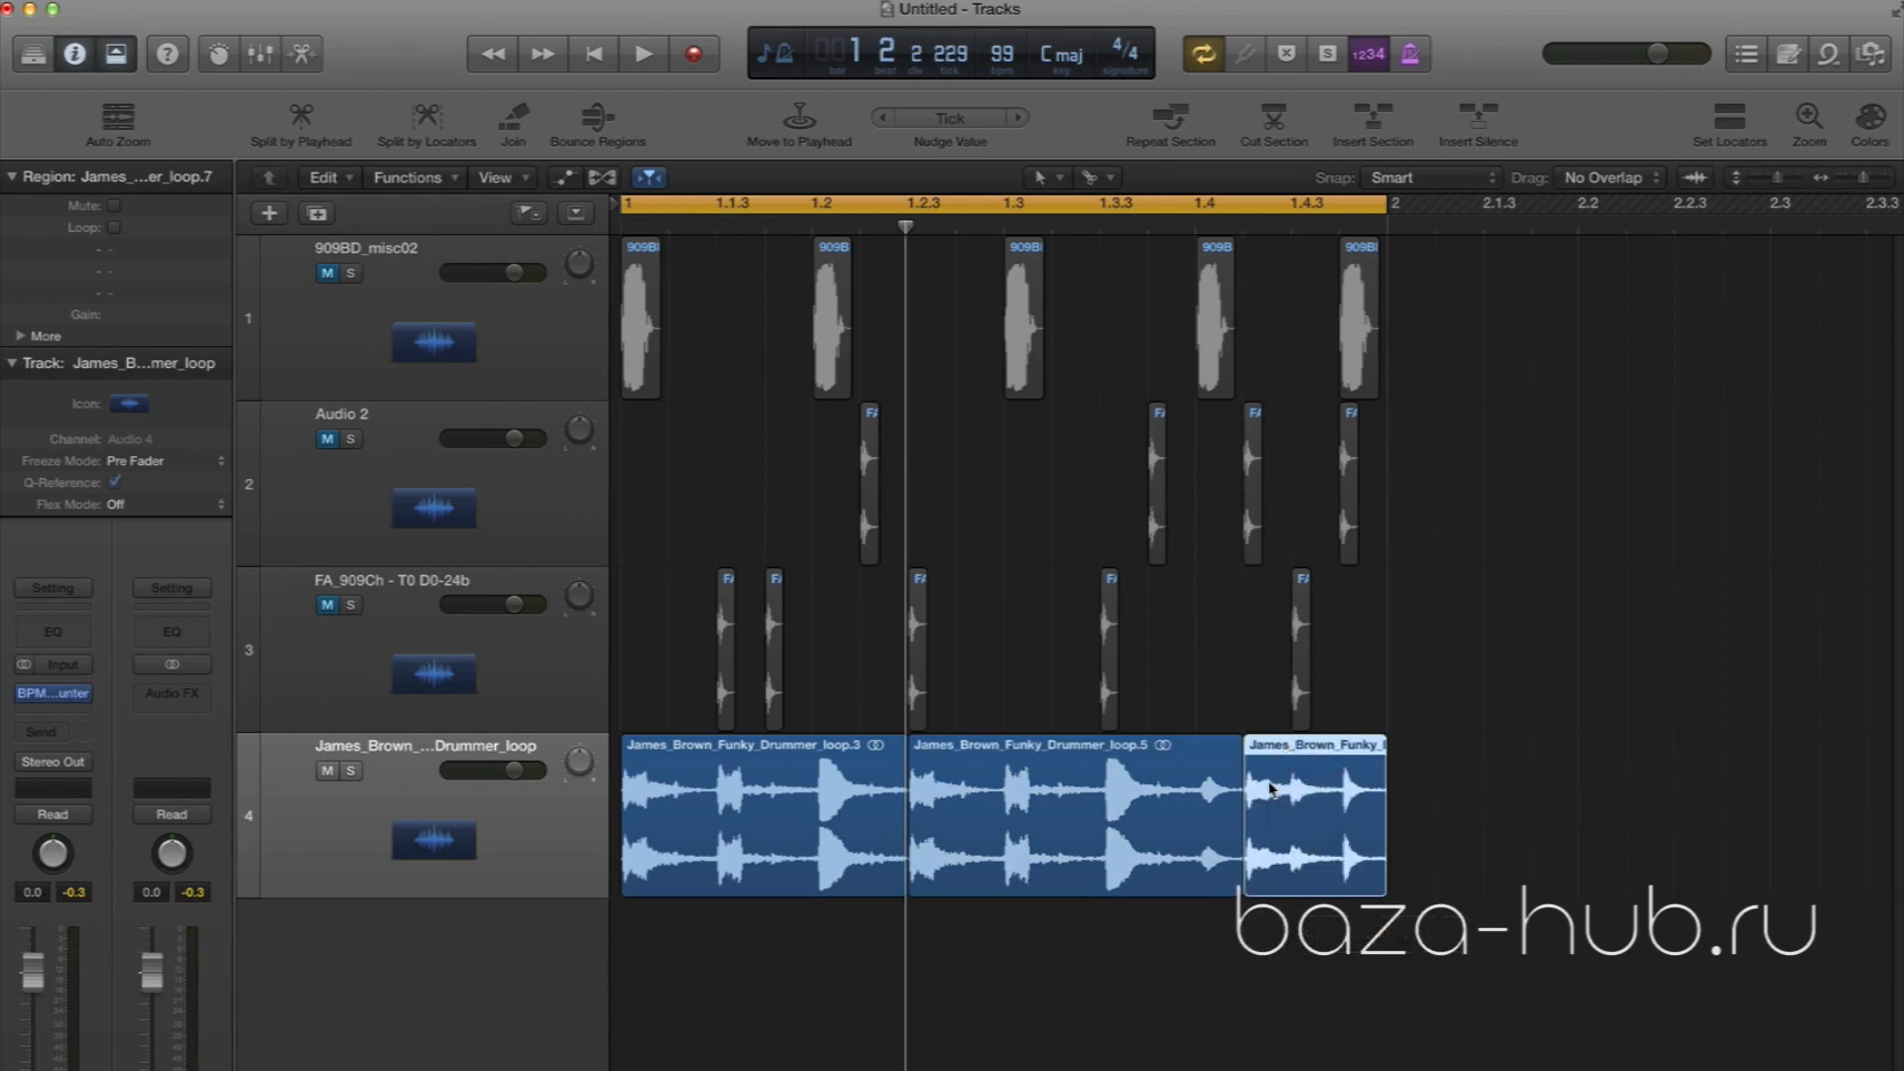
key(space)
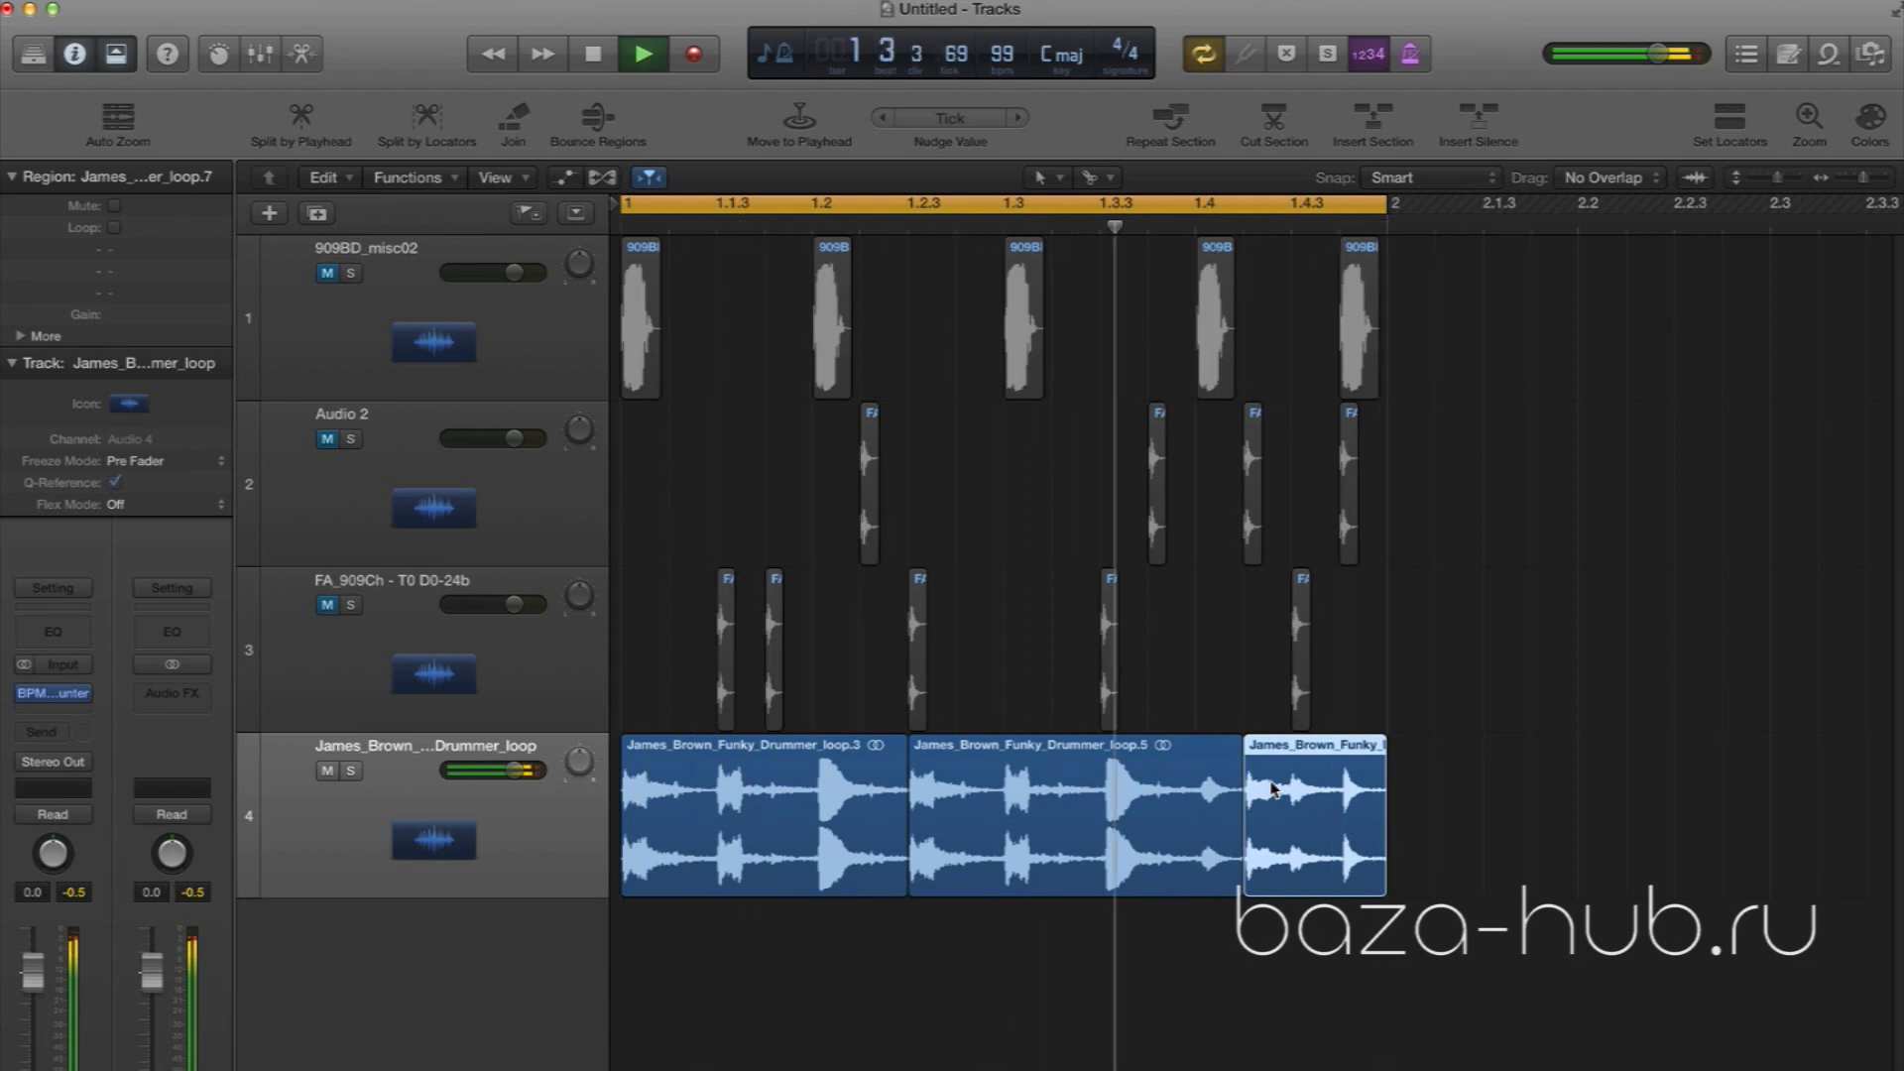
key(space)
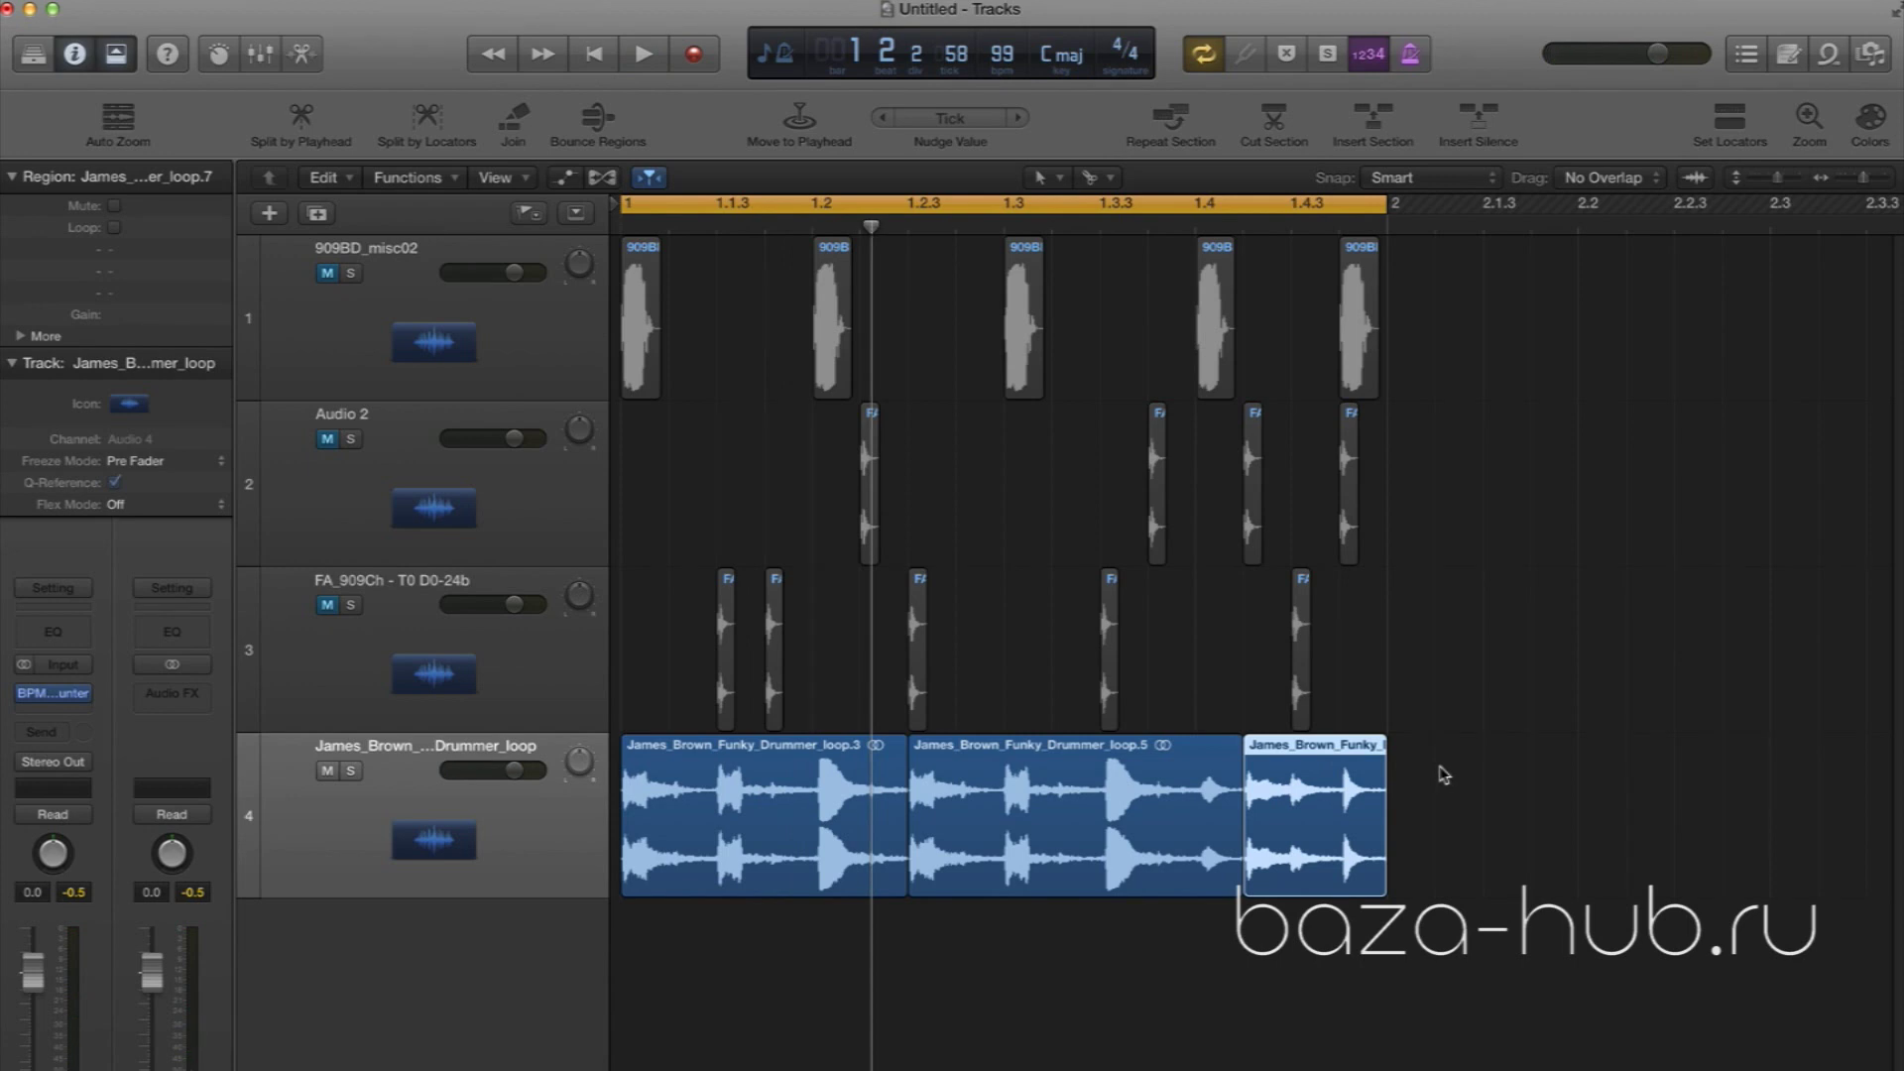
Select the three drummer loop regions, merge them with the Glue Tool into a new audio file, and return to the Pointer Tool
key(shift+Left)
key(shift+Left)
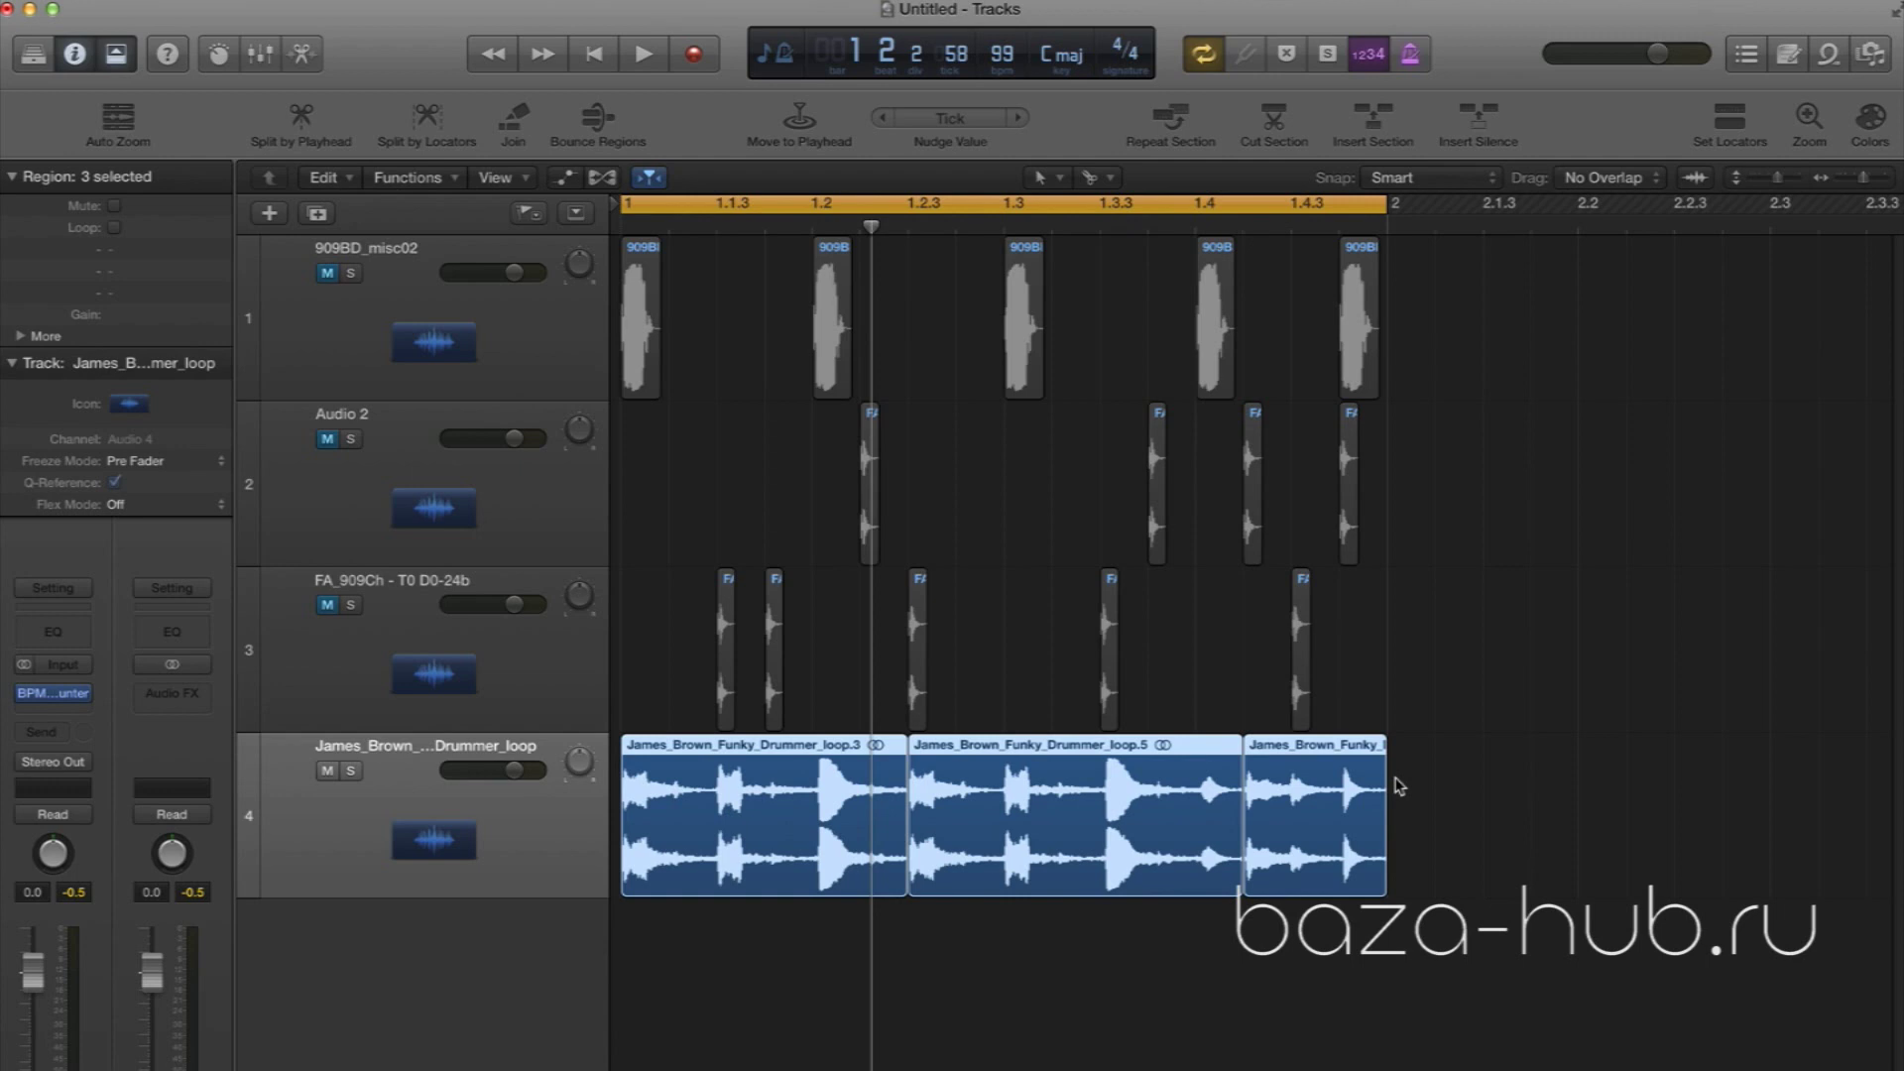
click(1404, 878)
drag(1464, 795, 825, 857)
key(t)
click(926, 856)
click(1327, 966)
drag(1396, 971, 825, 833)
key(t)
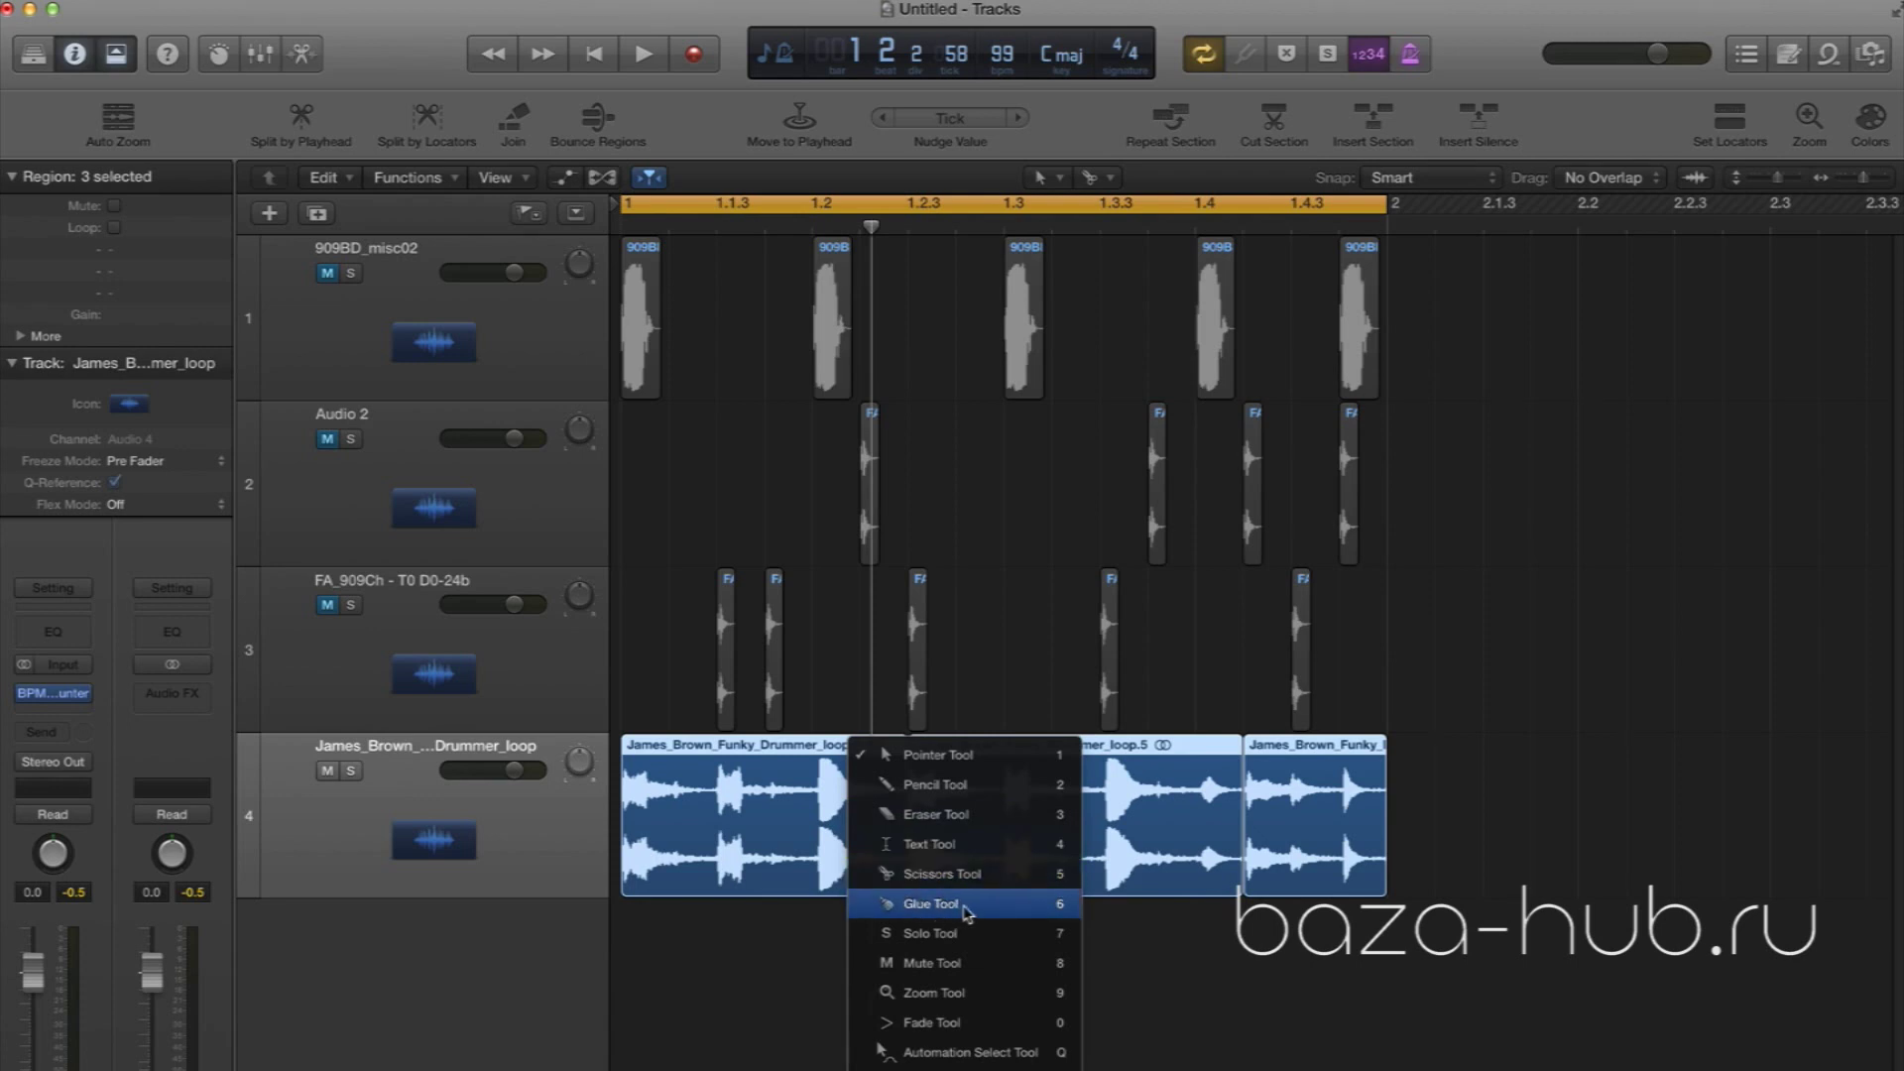
click(964, 907)
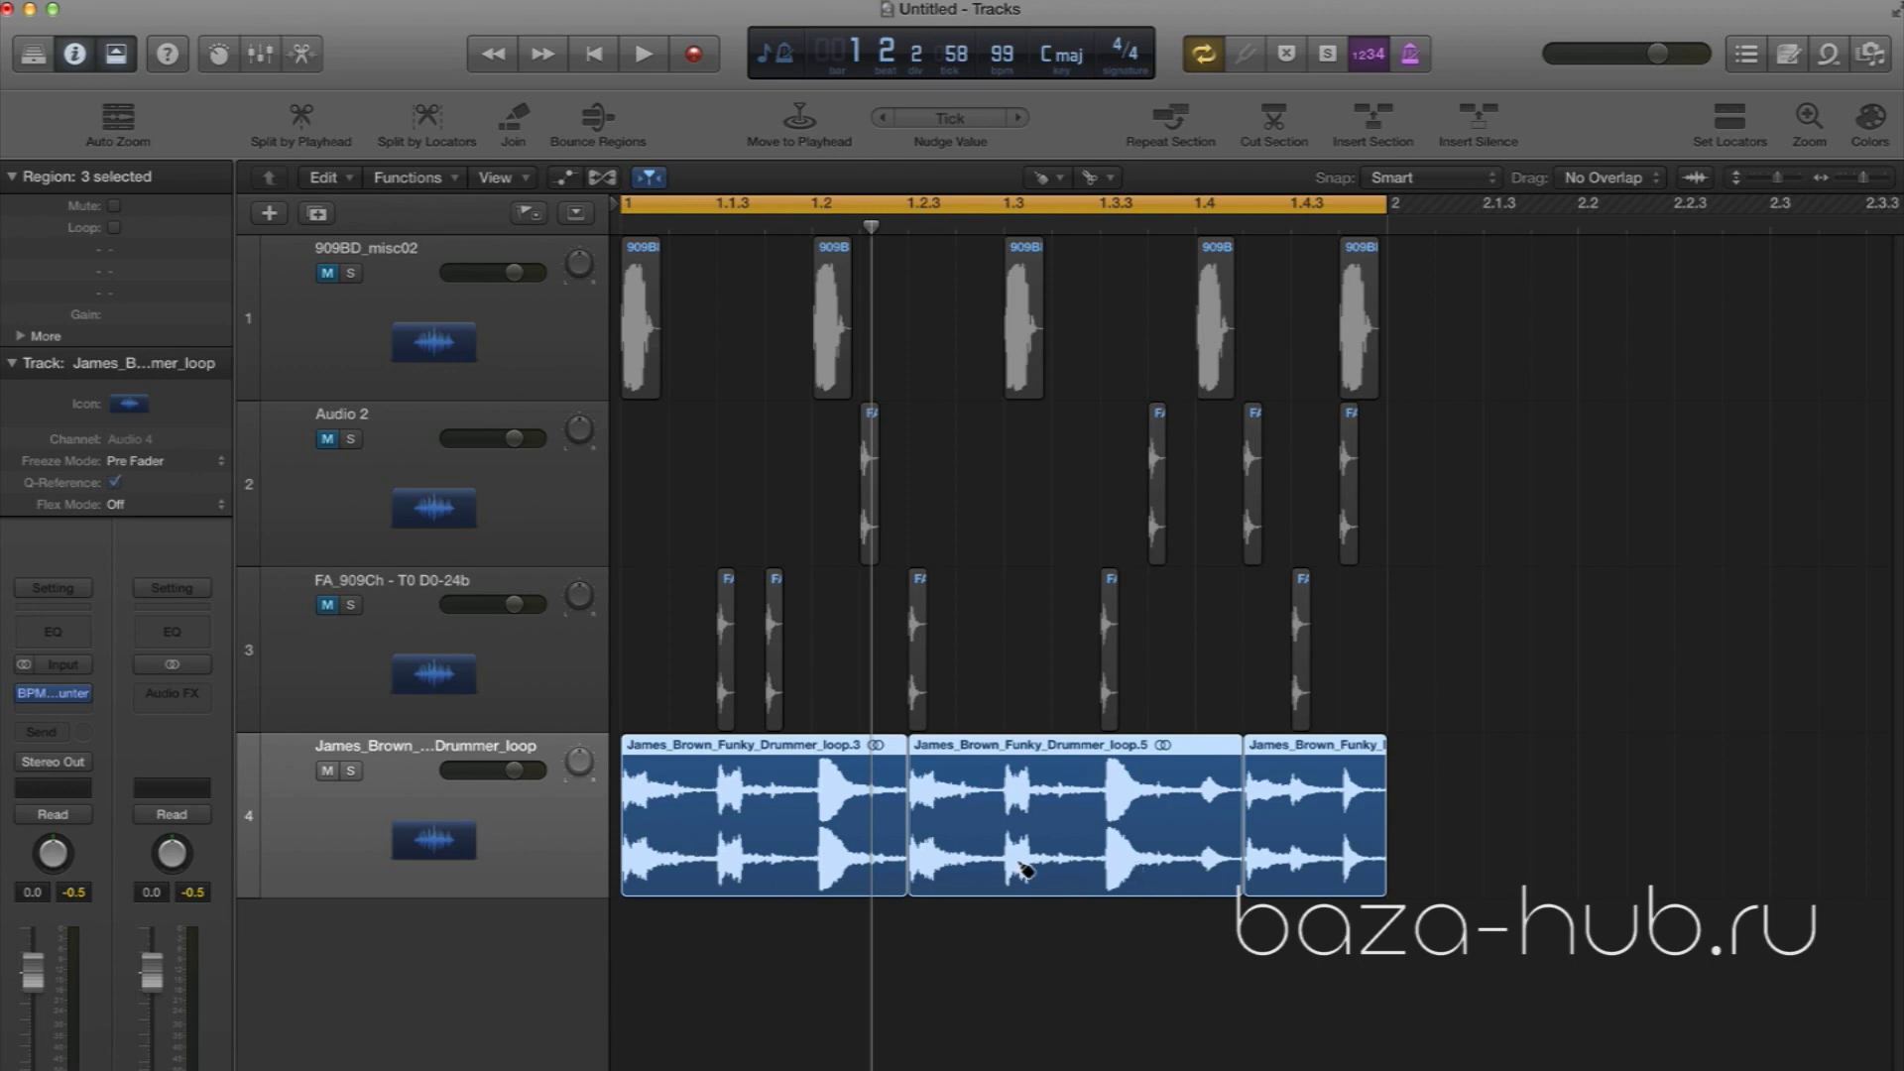
click(1051, 860)
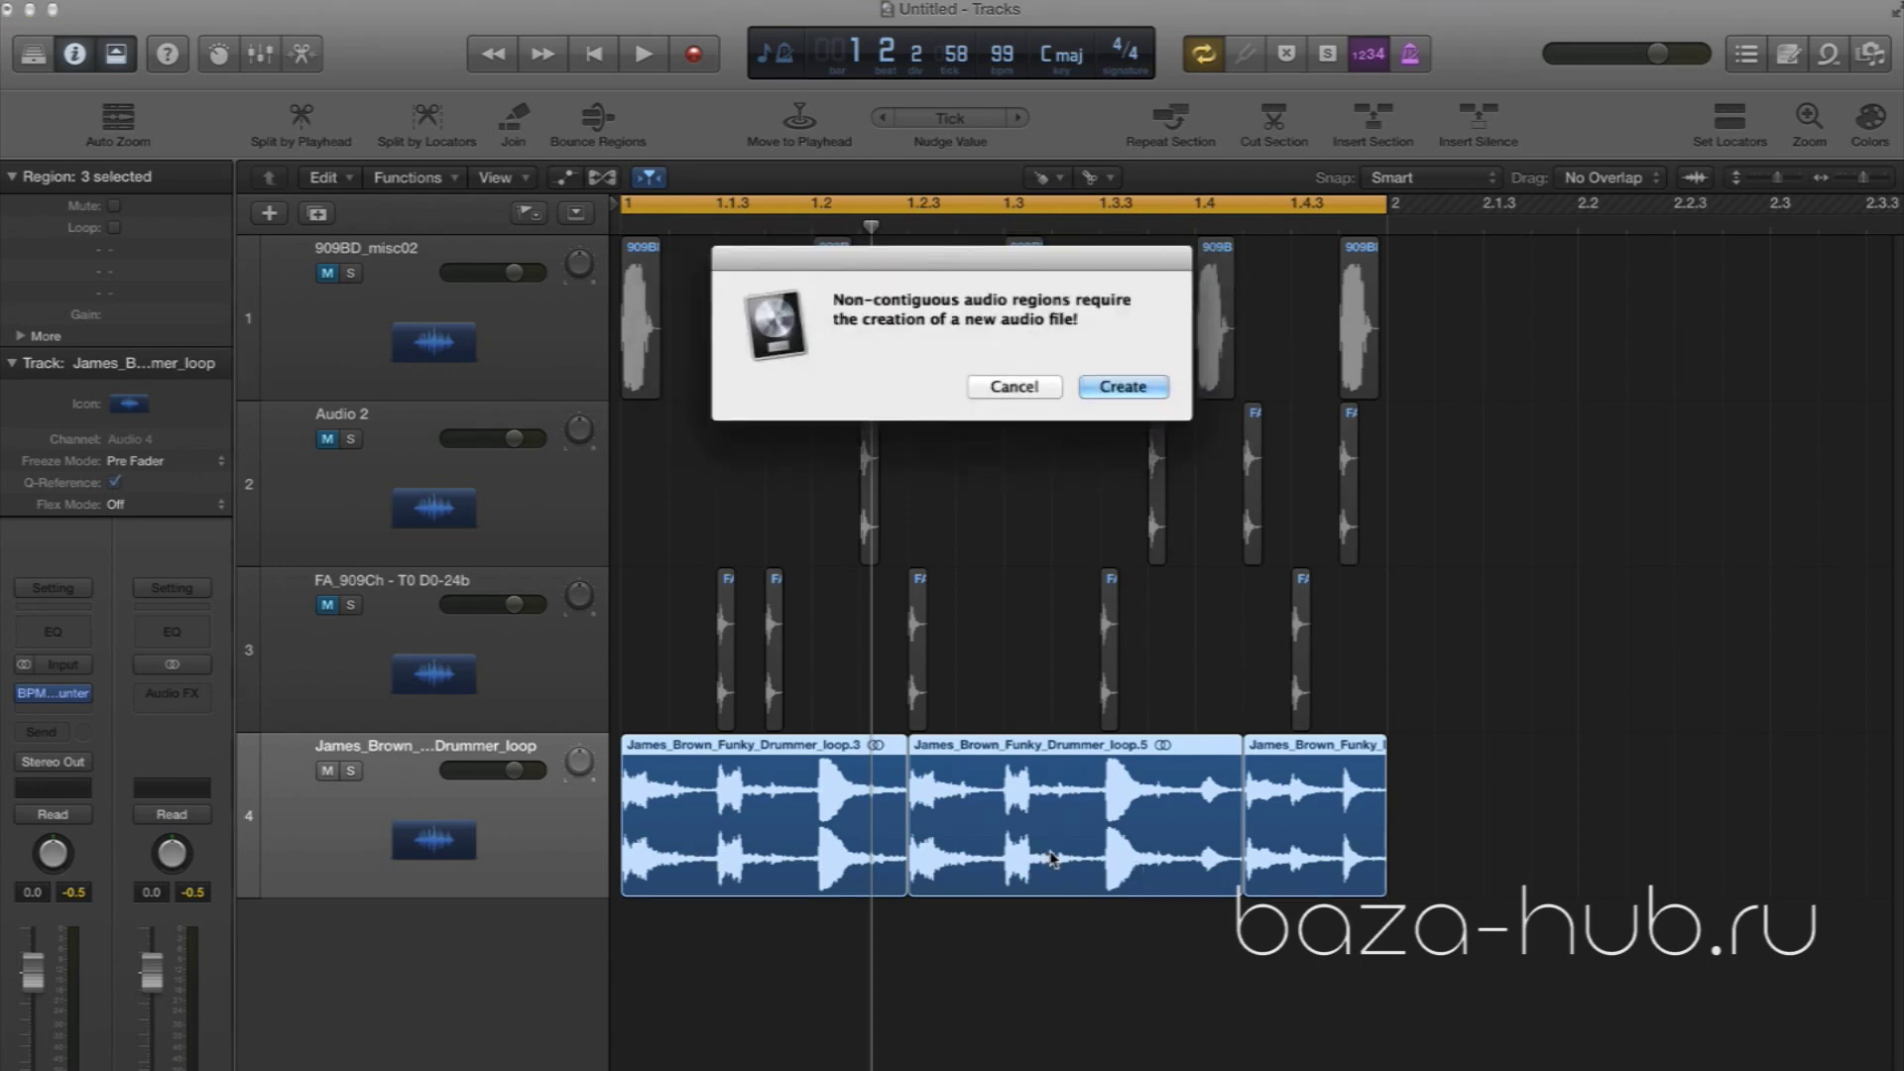
click(1135, 389)
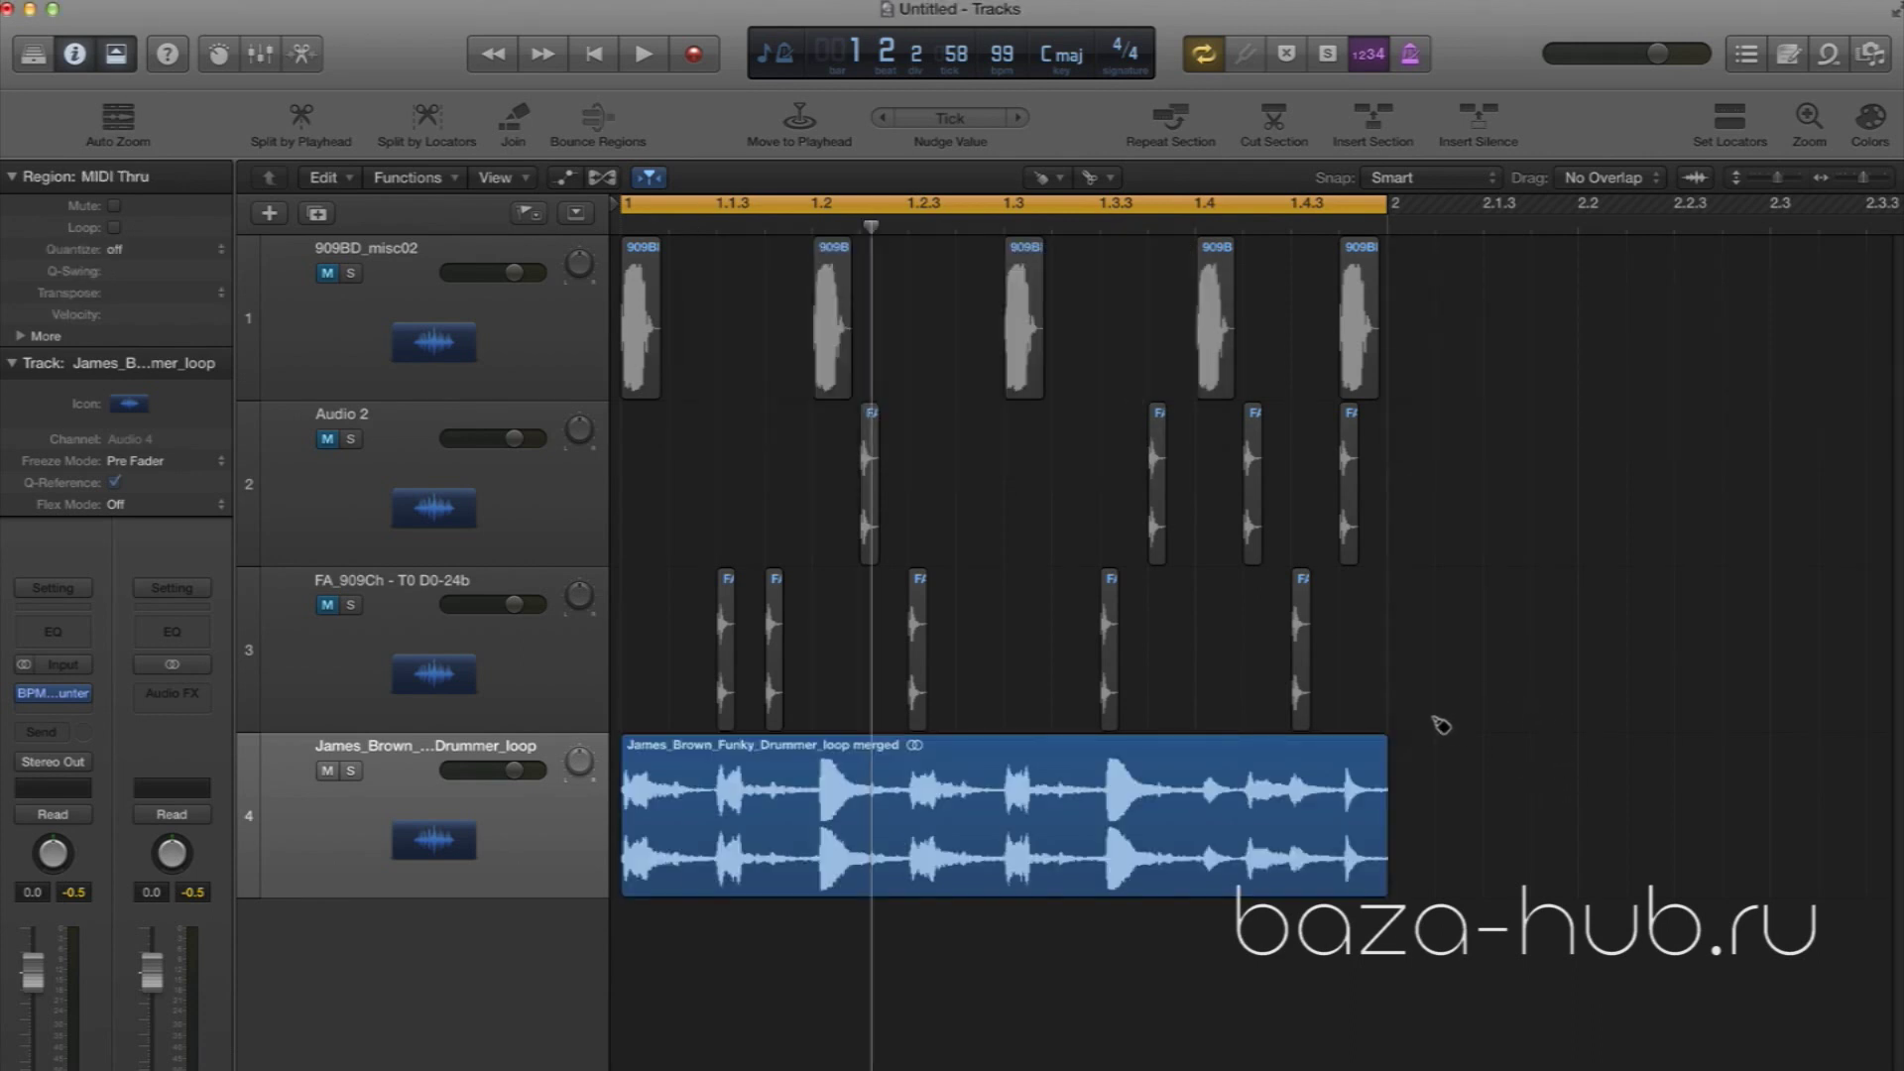
key(Escape)
click(972, 876)
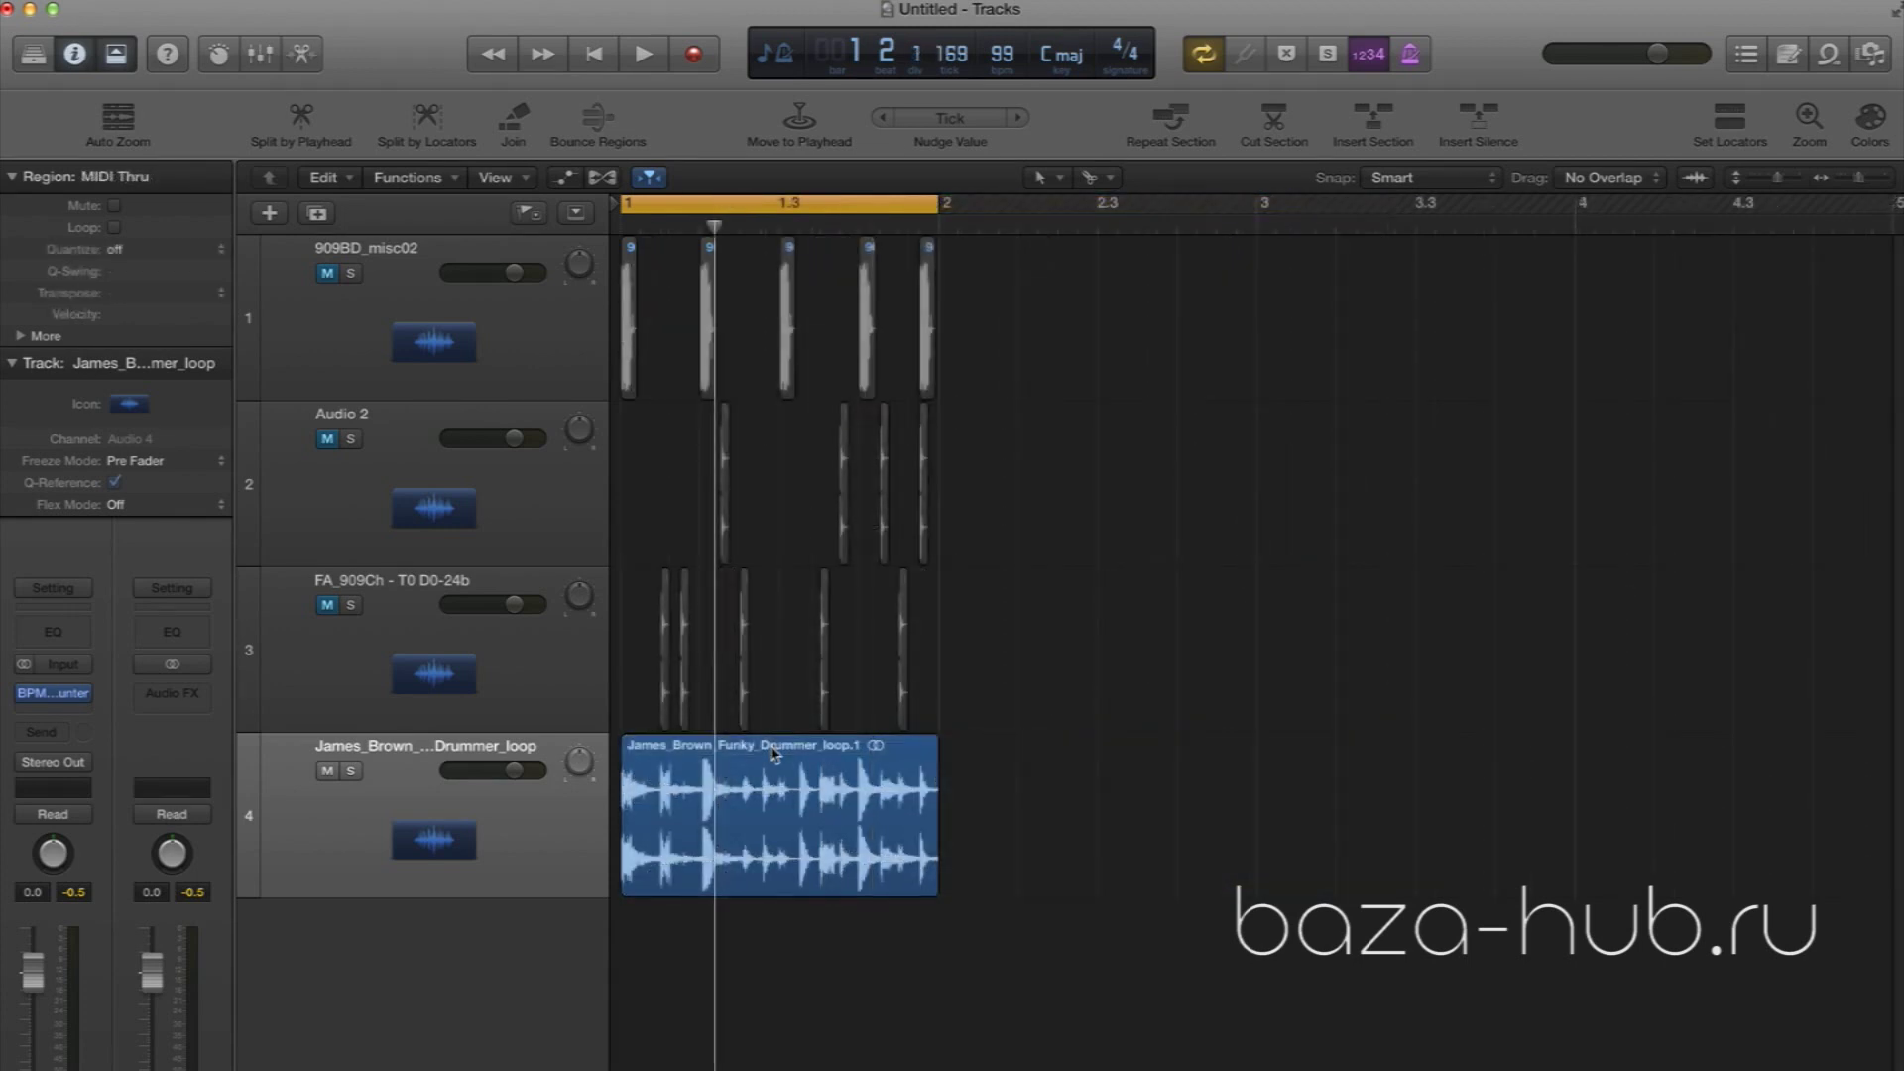
Open the one-bar drummer loop in the audio file editor and look over its waveform and the available processing functions
double_click(774, 754)
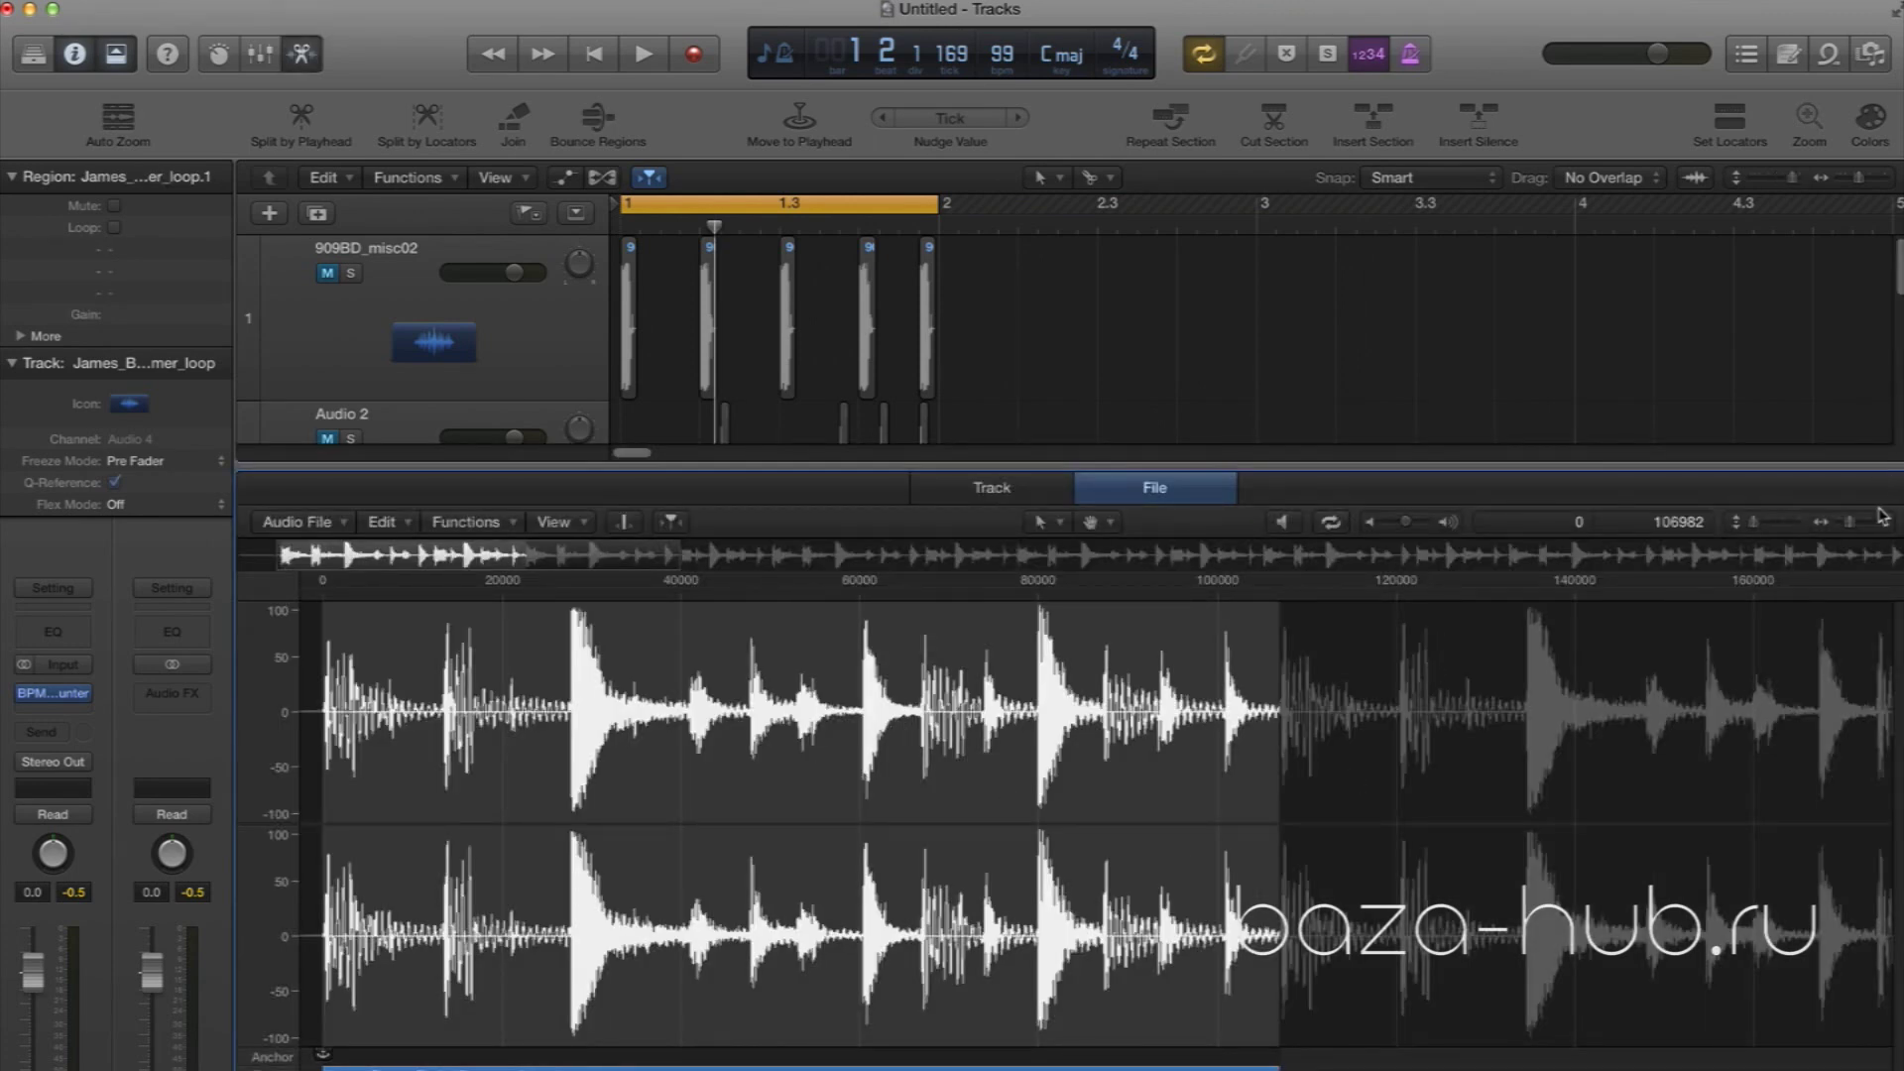
drag(1851, 525, 1842, 525)
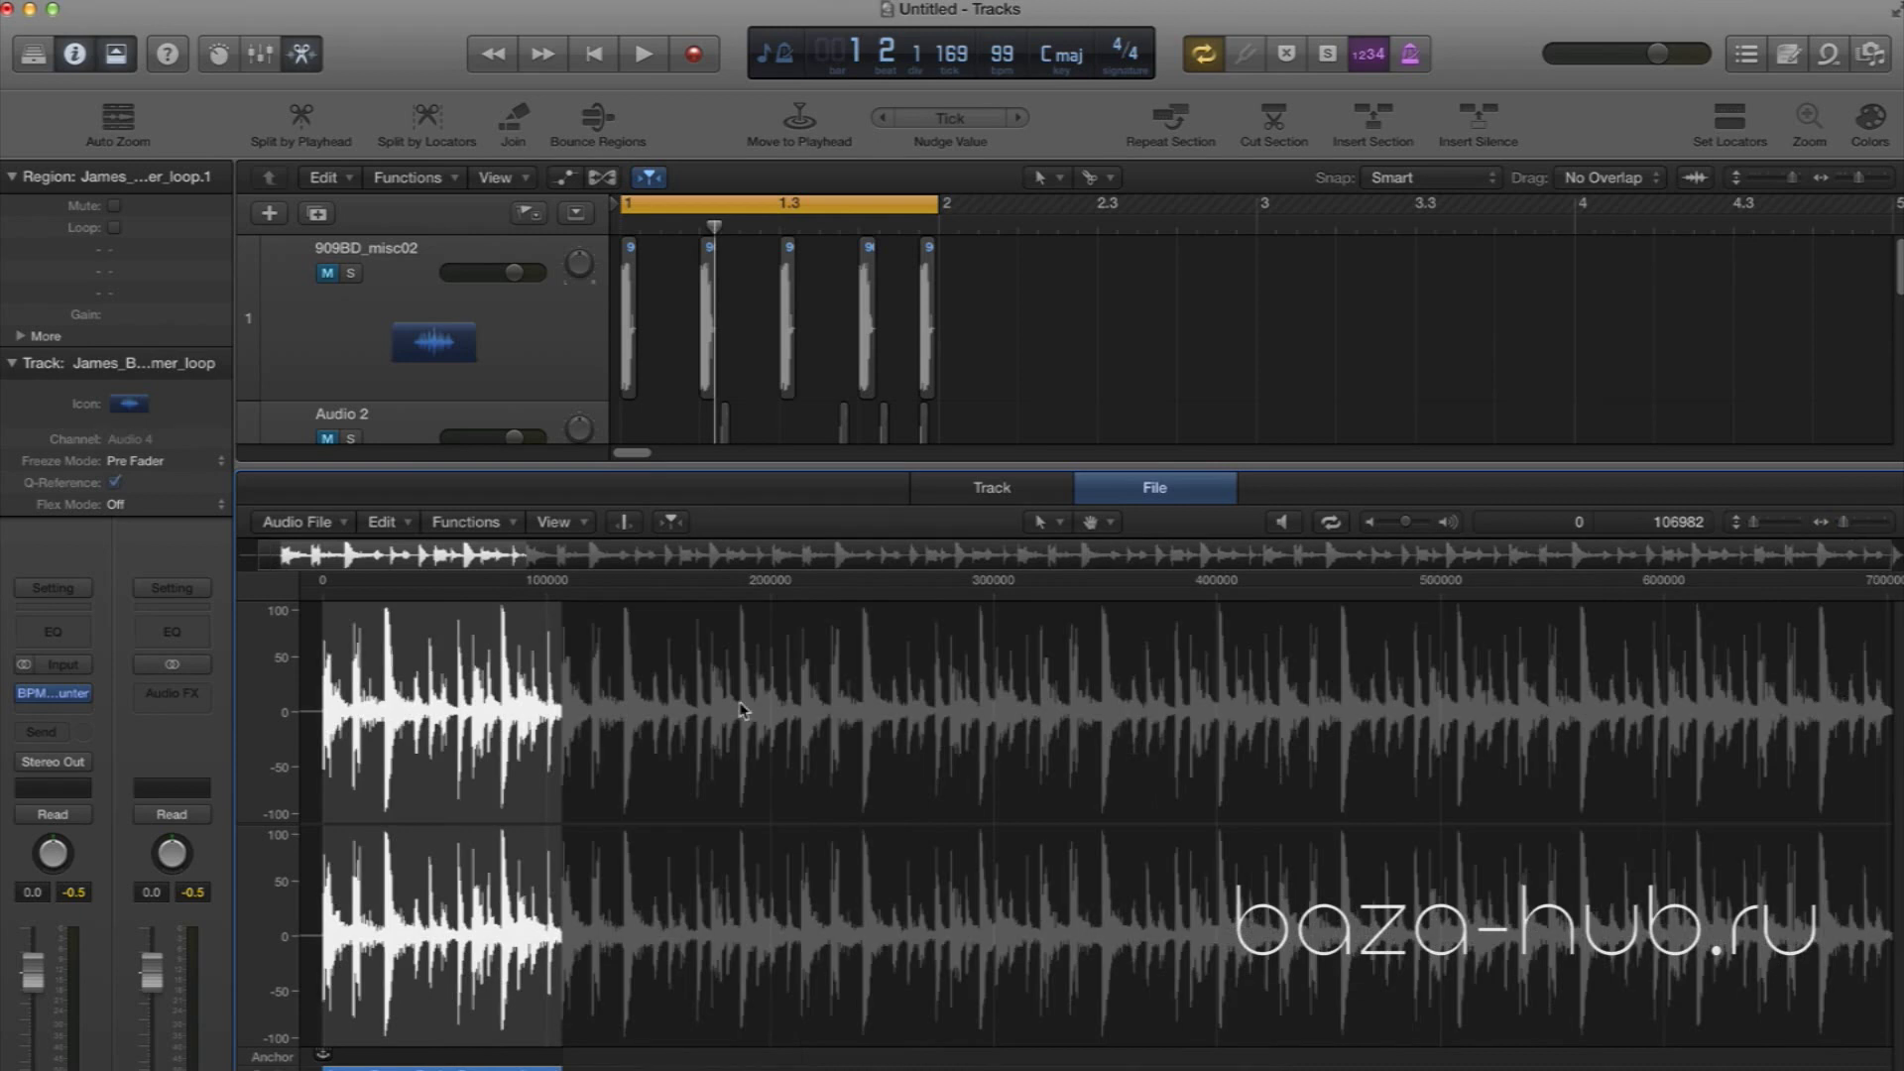
click(1851, 526)
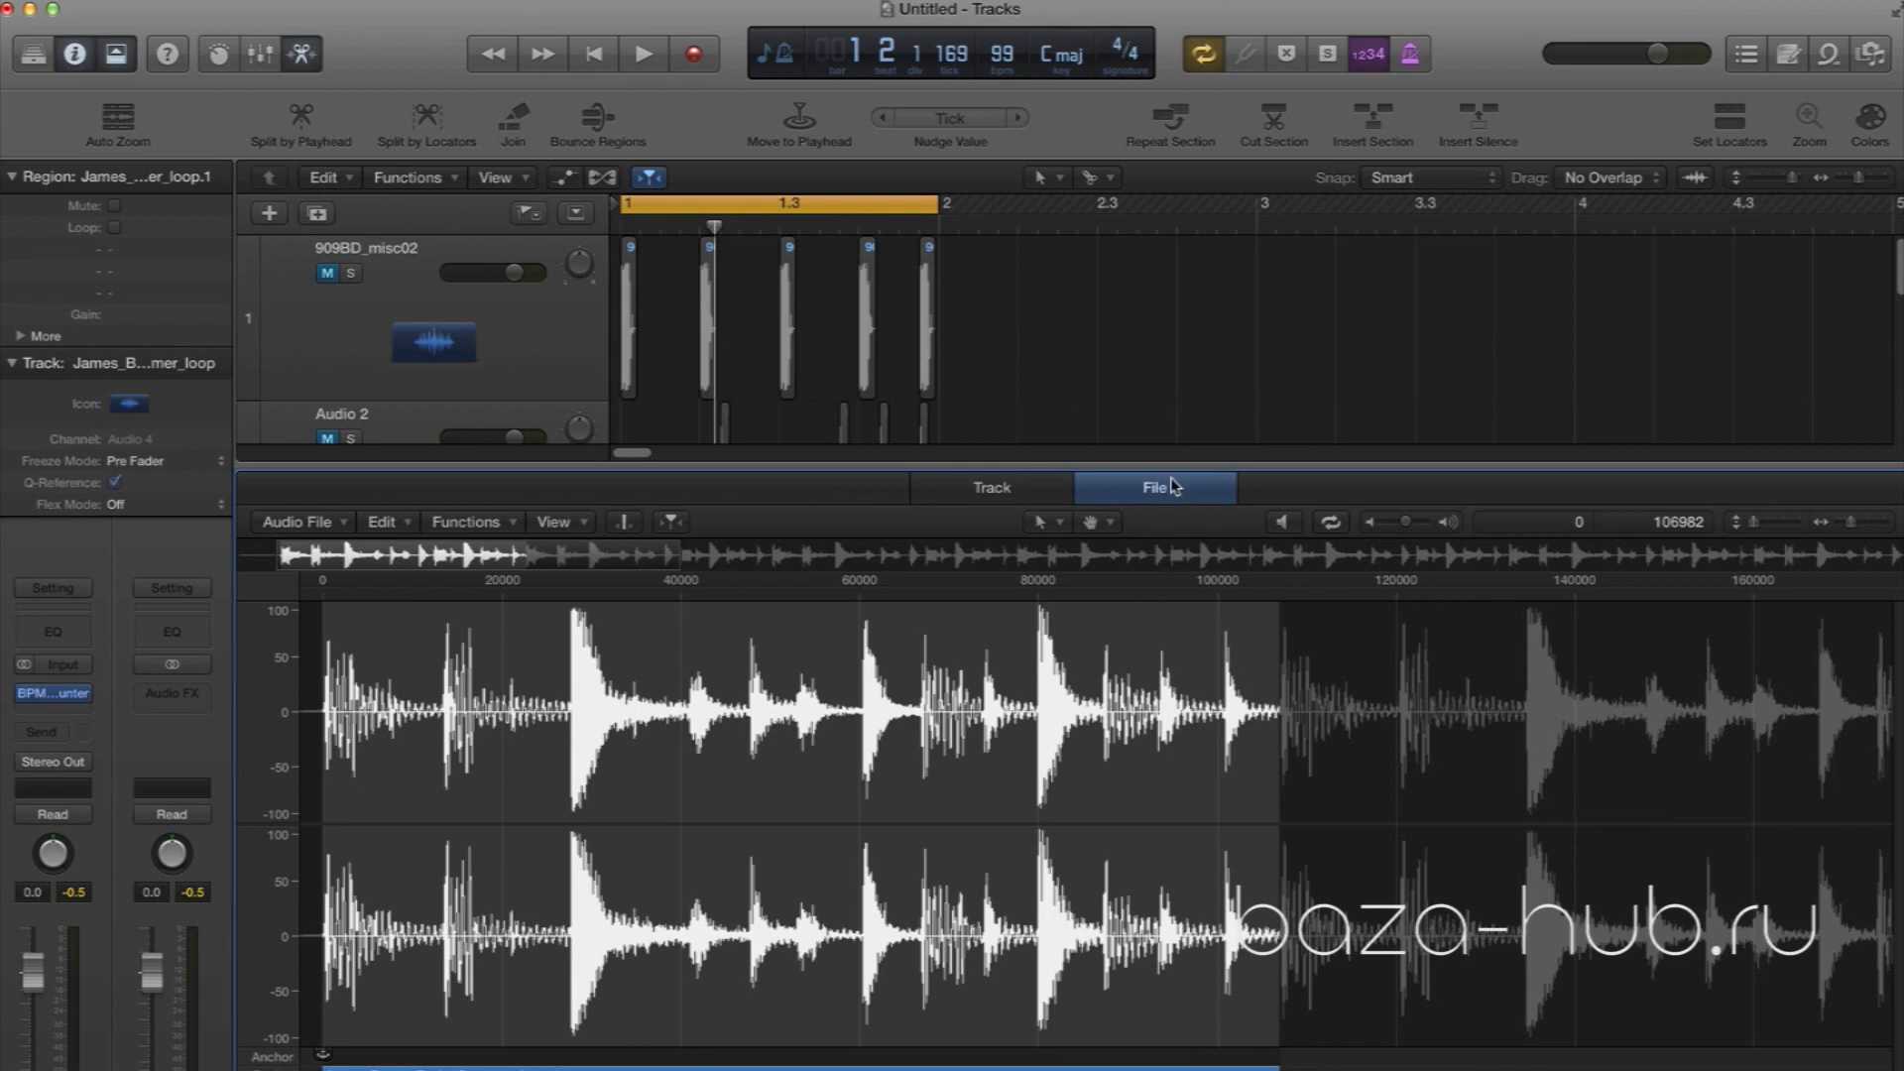
click(460, 526)
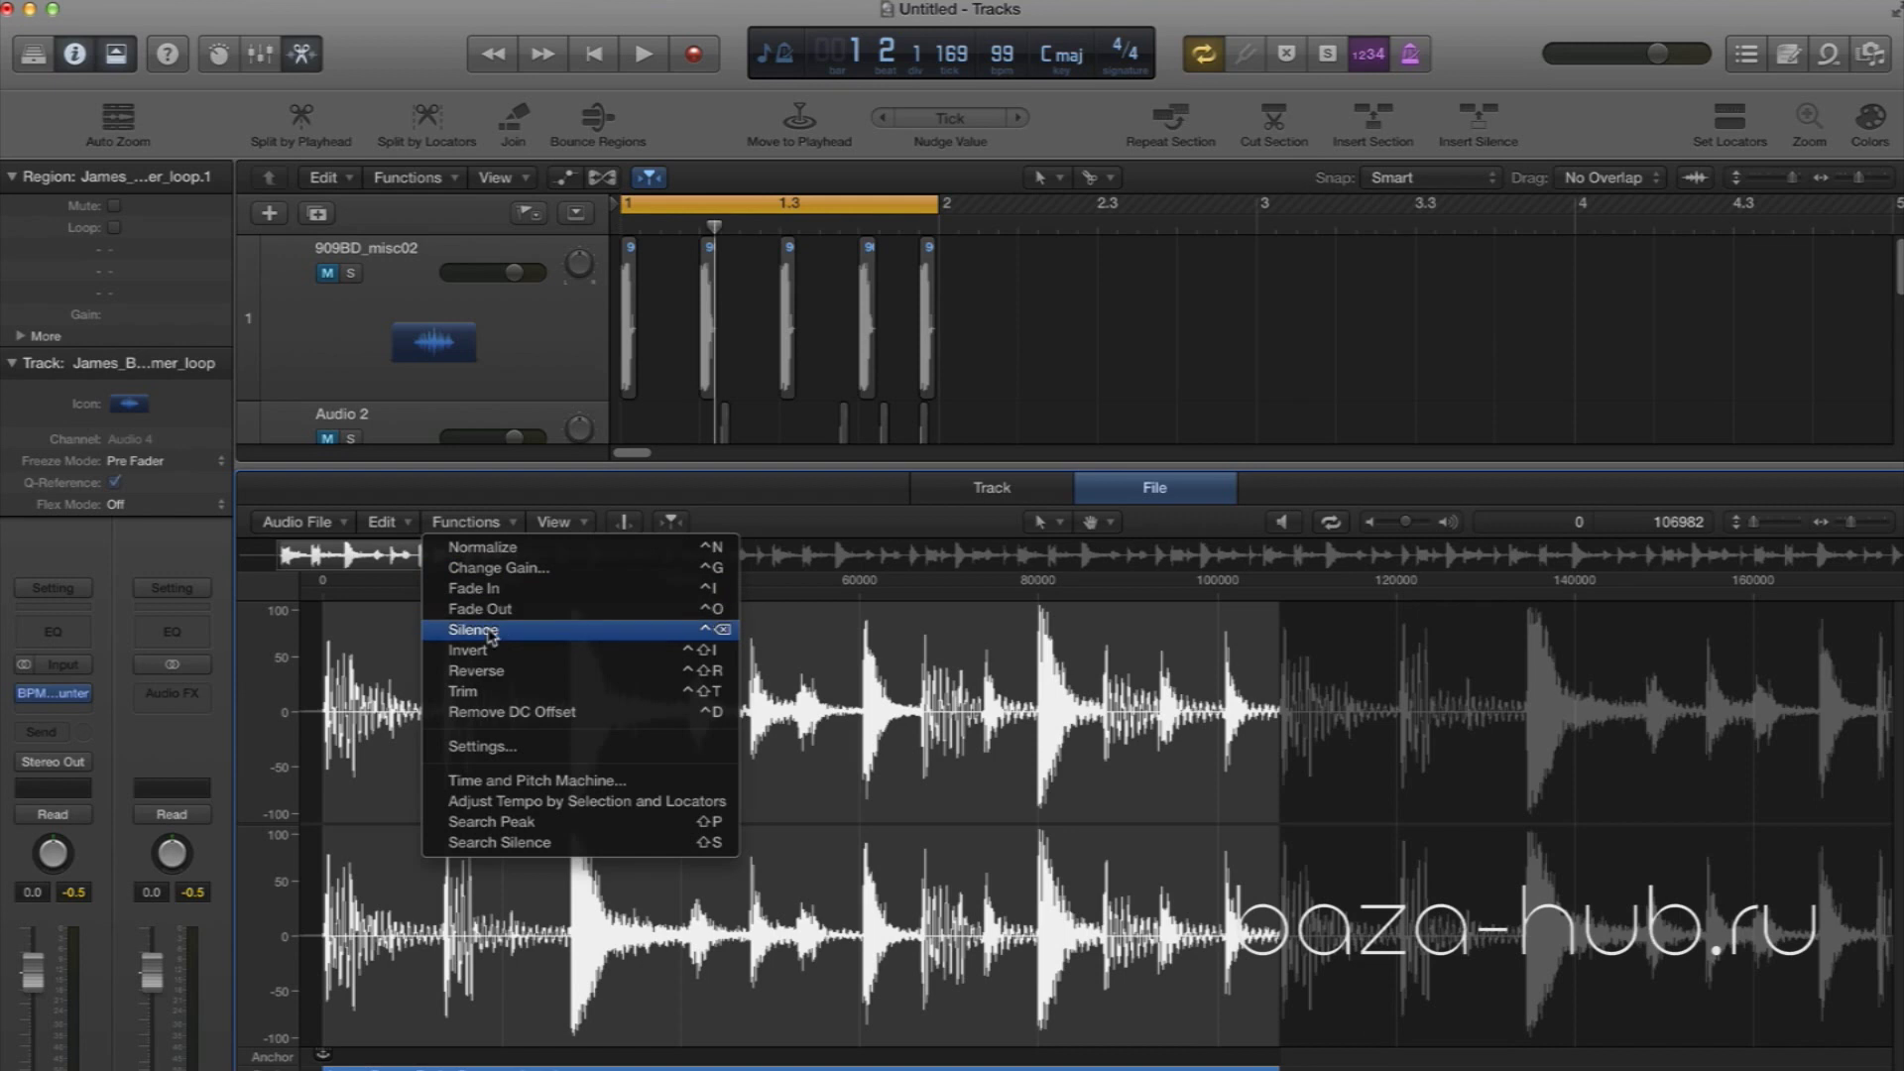
click(474, 526)
click(488, 523)
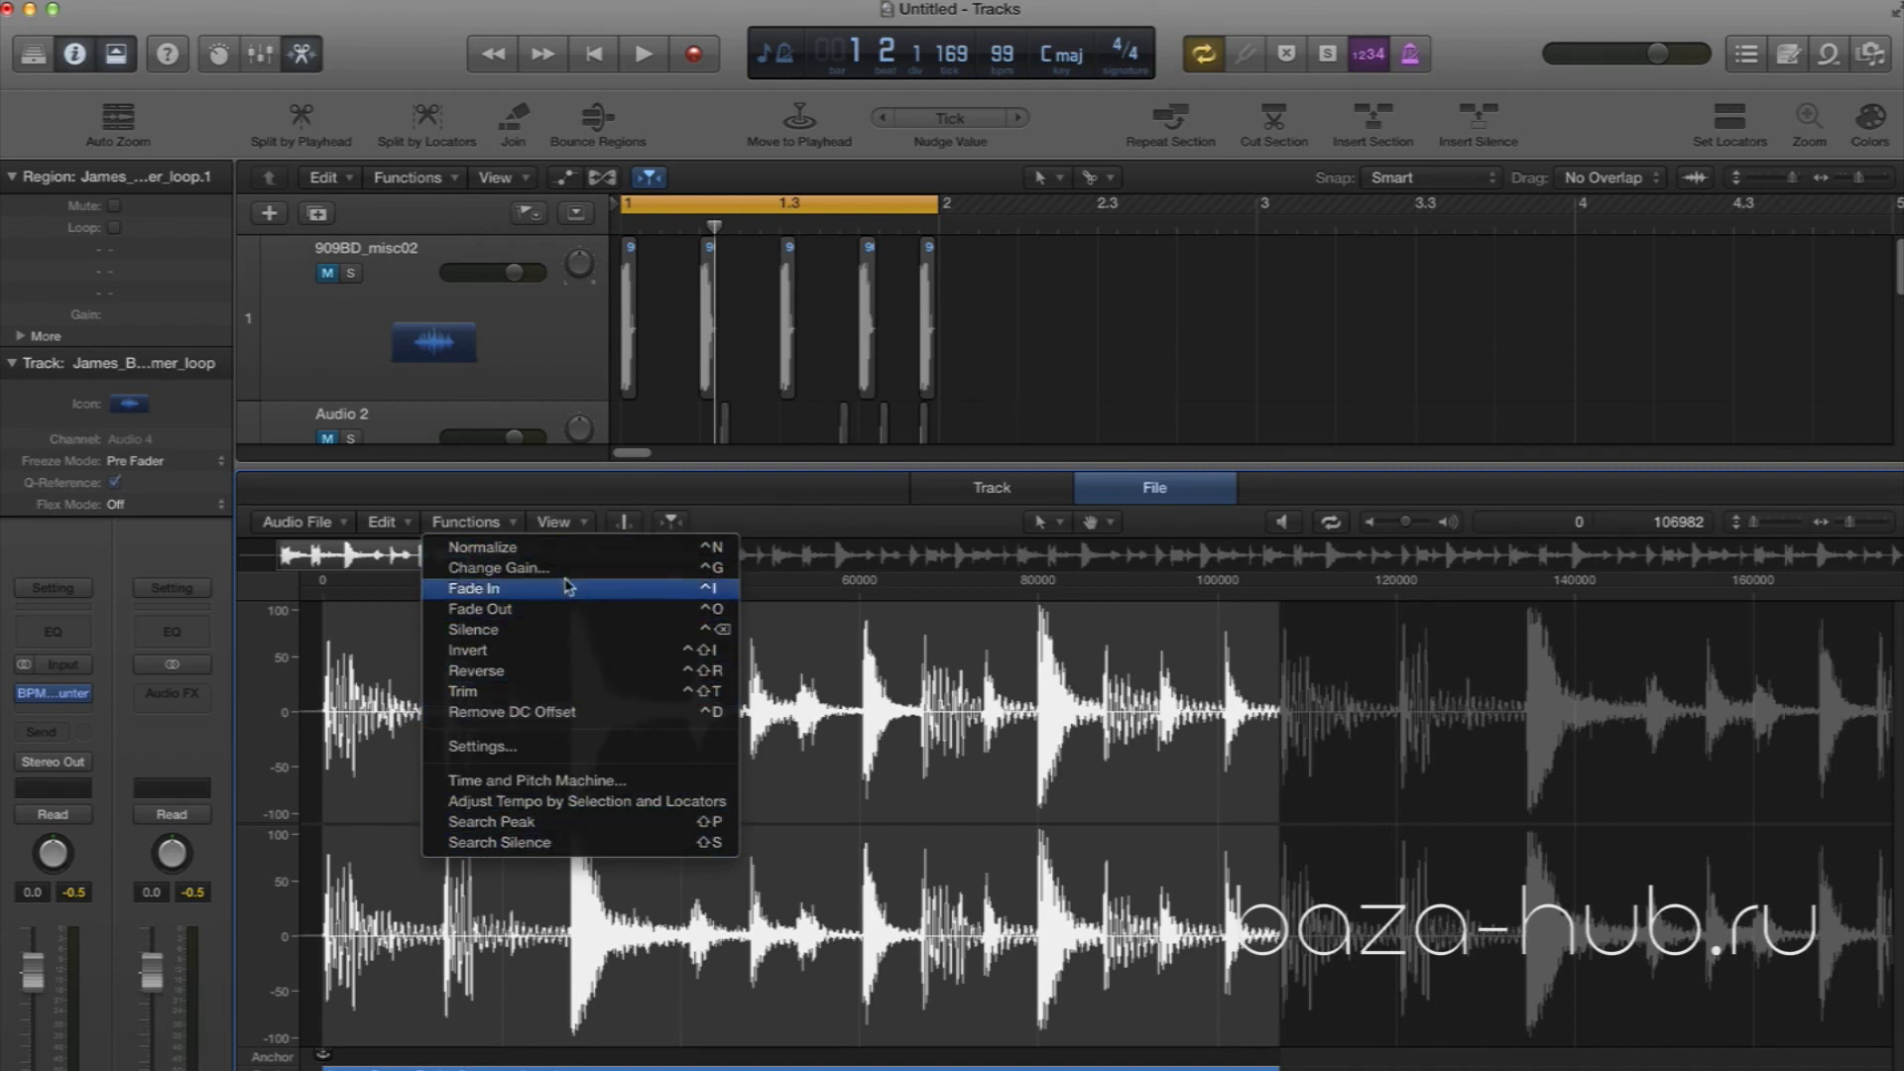
click(838, 526)
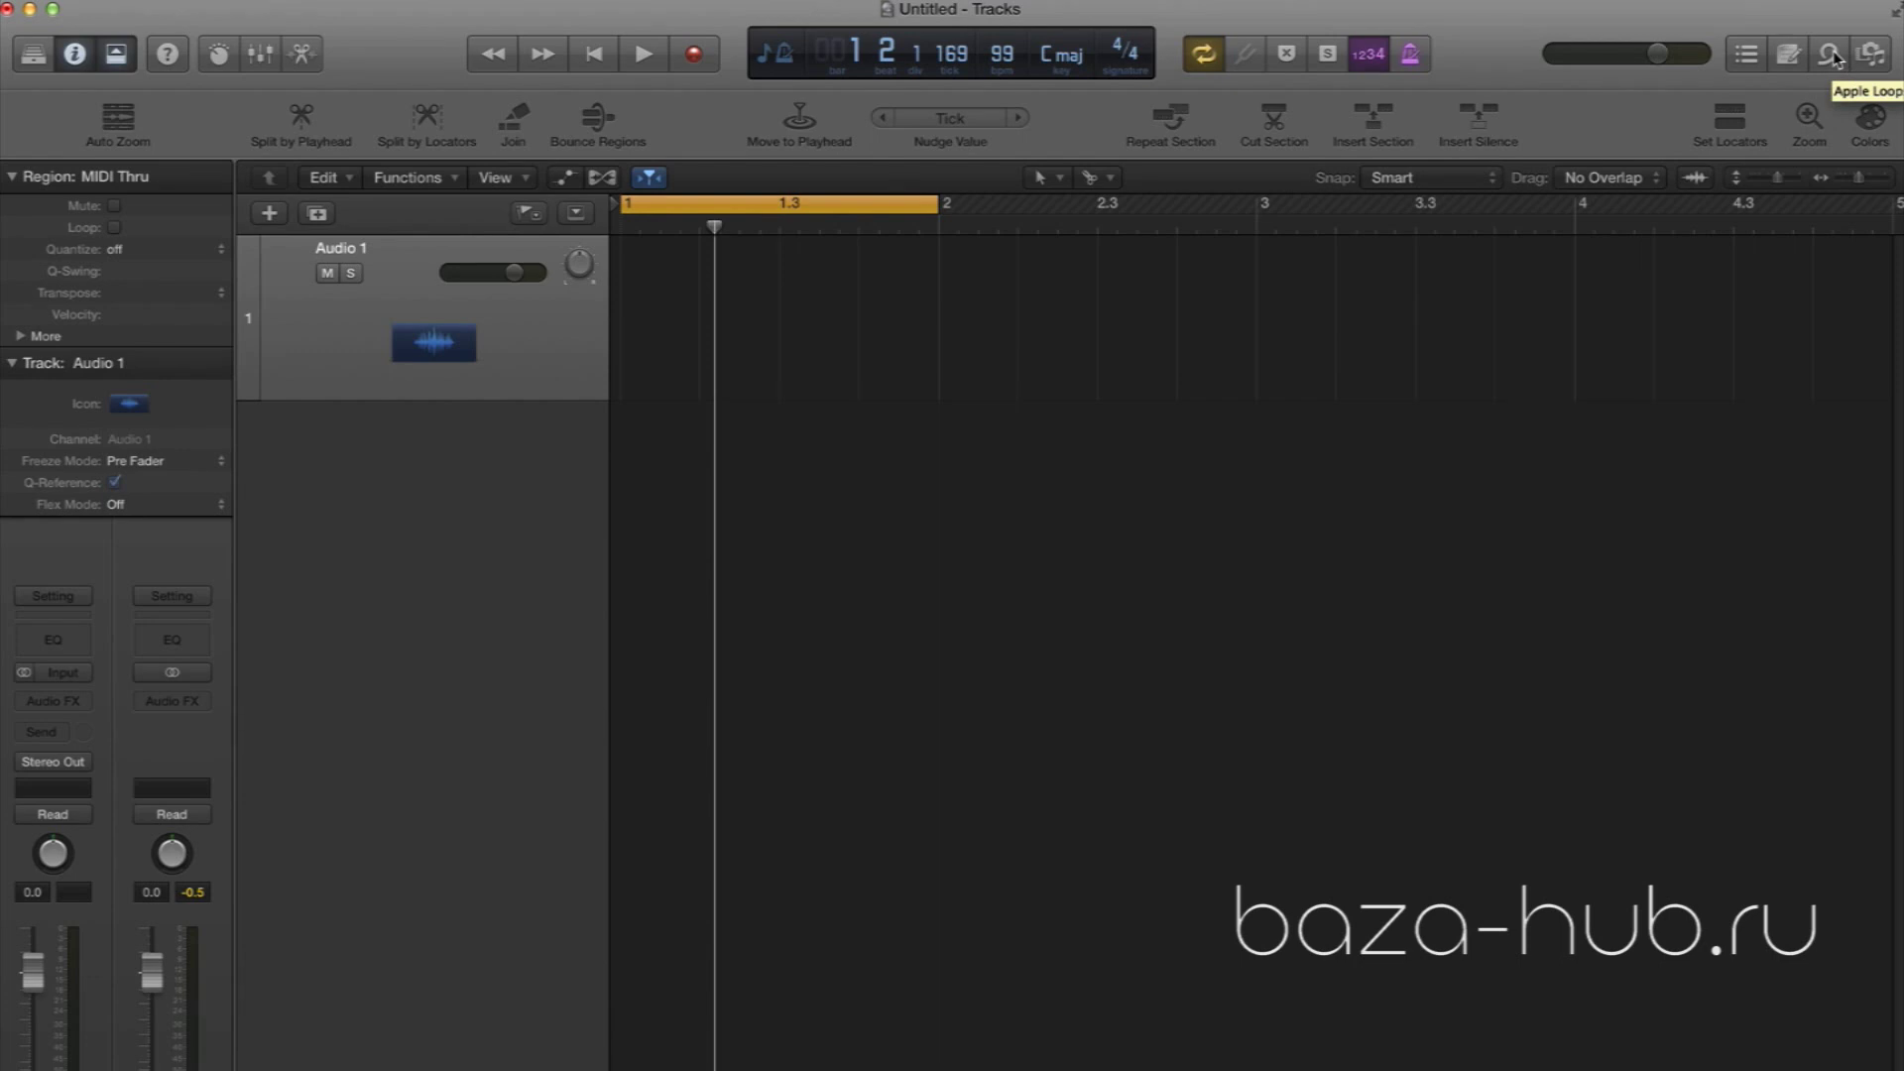
Open the Apple Loops browser, look through the loop list, and audition 12-8 Jazzy Drumset 04
click(1831, 54)
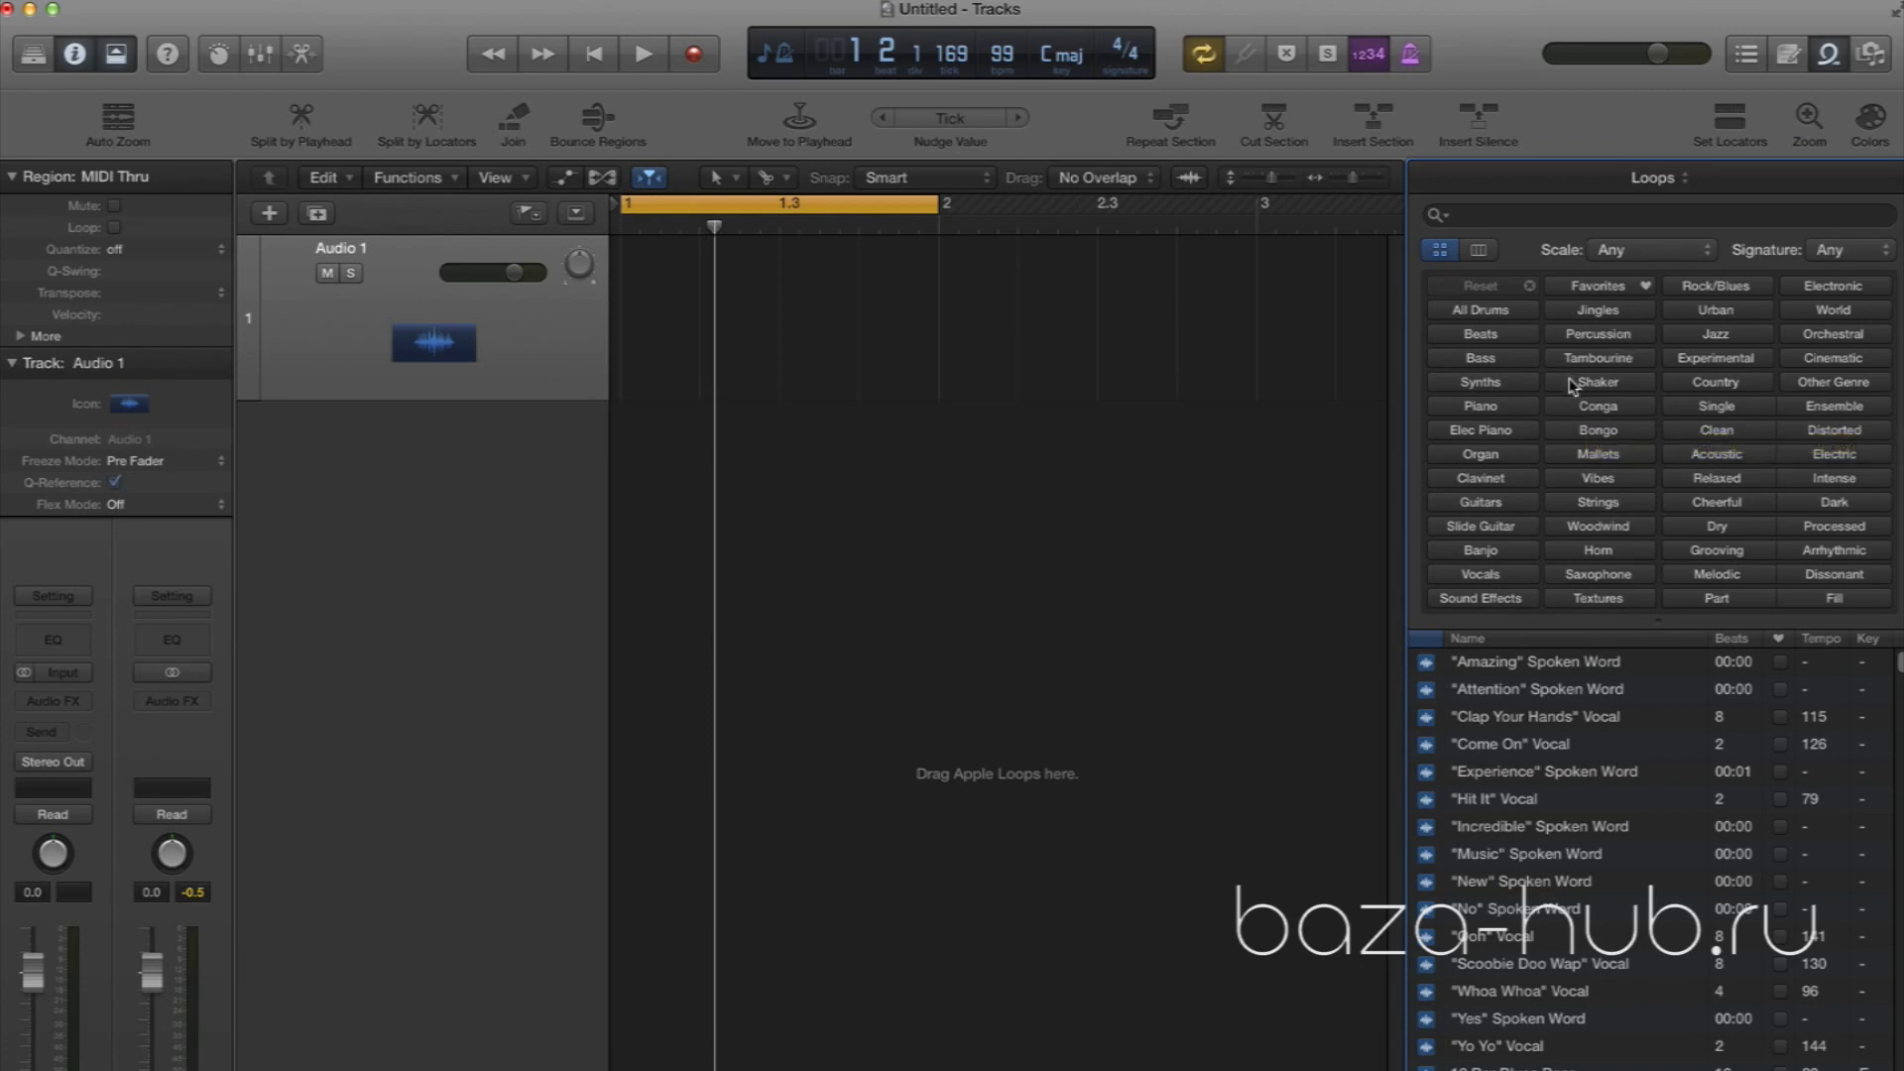
scroll(1522, 791, down, 10)
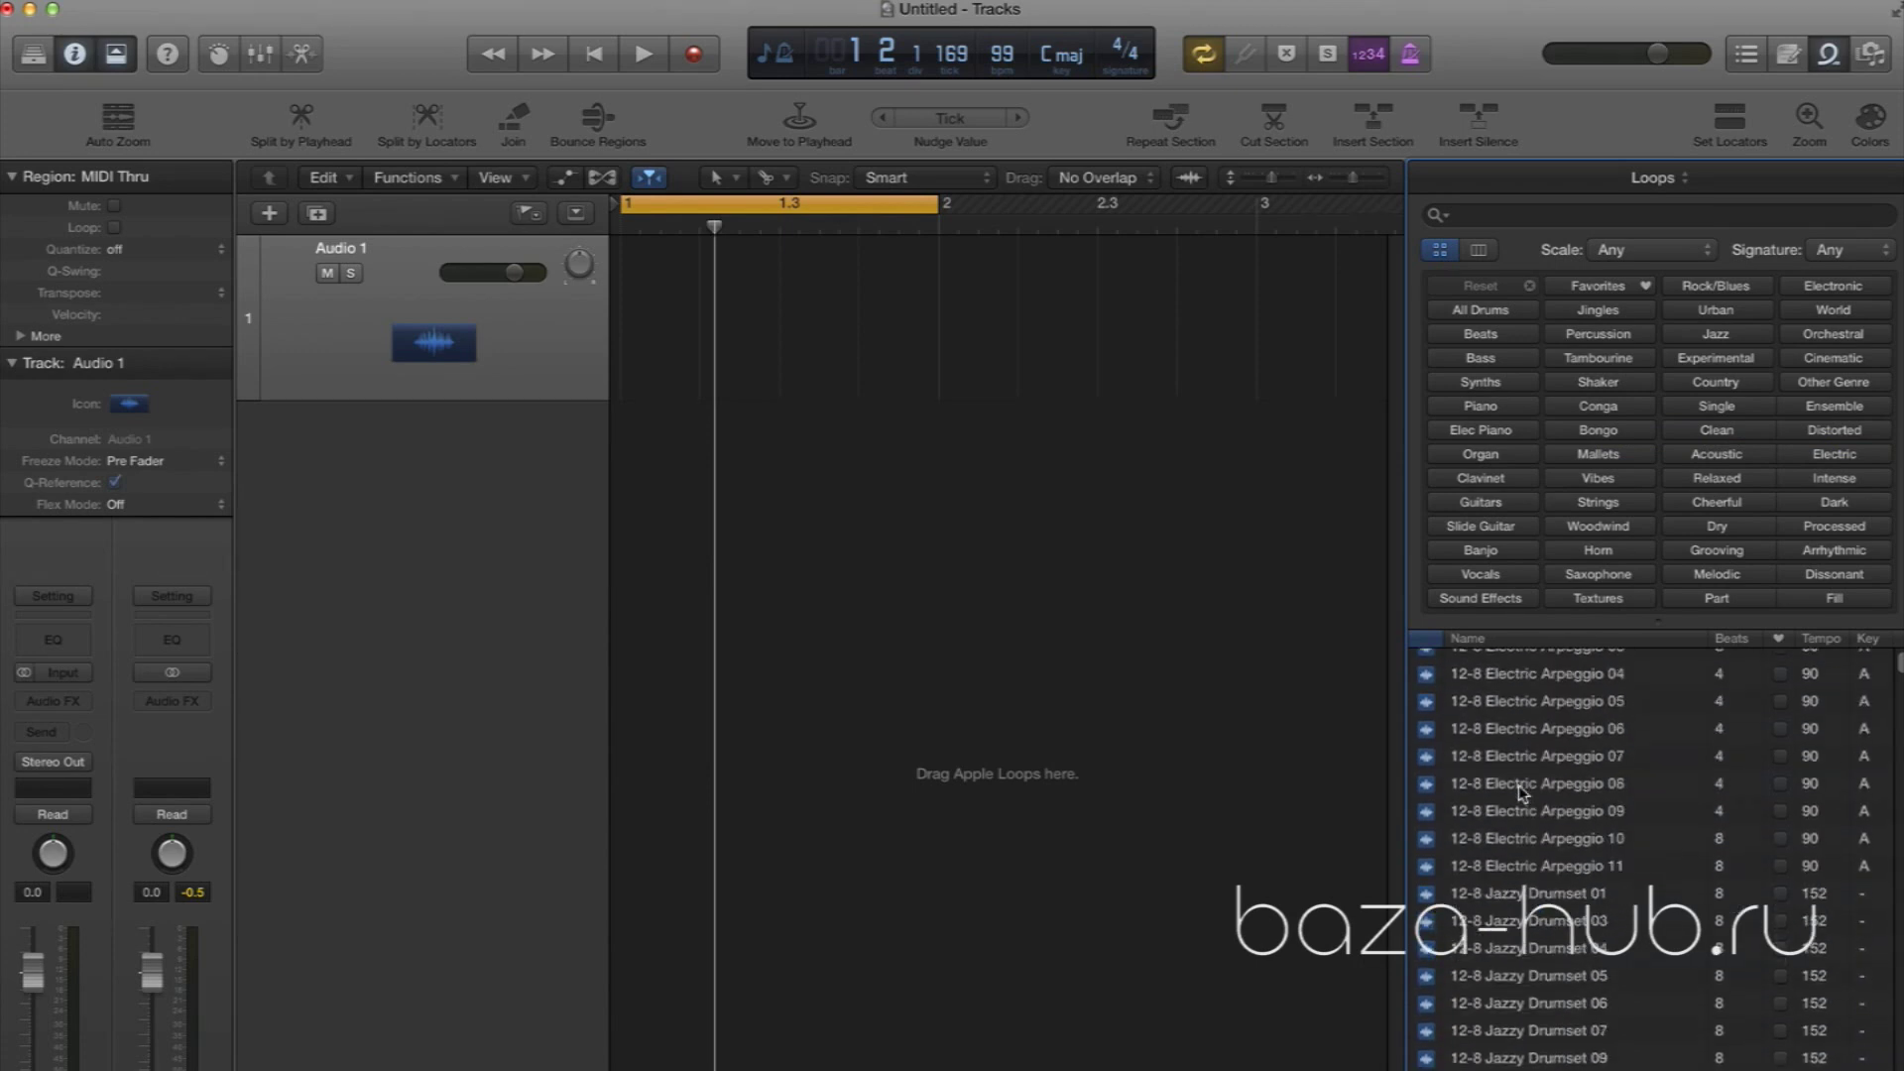
scroll(1522, 790, down, 5)
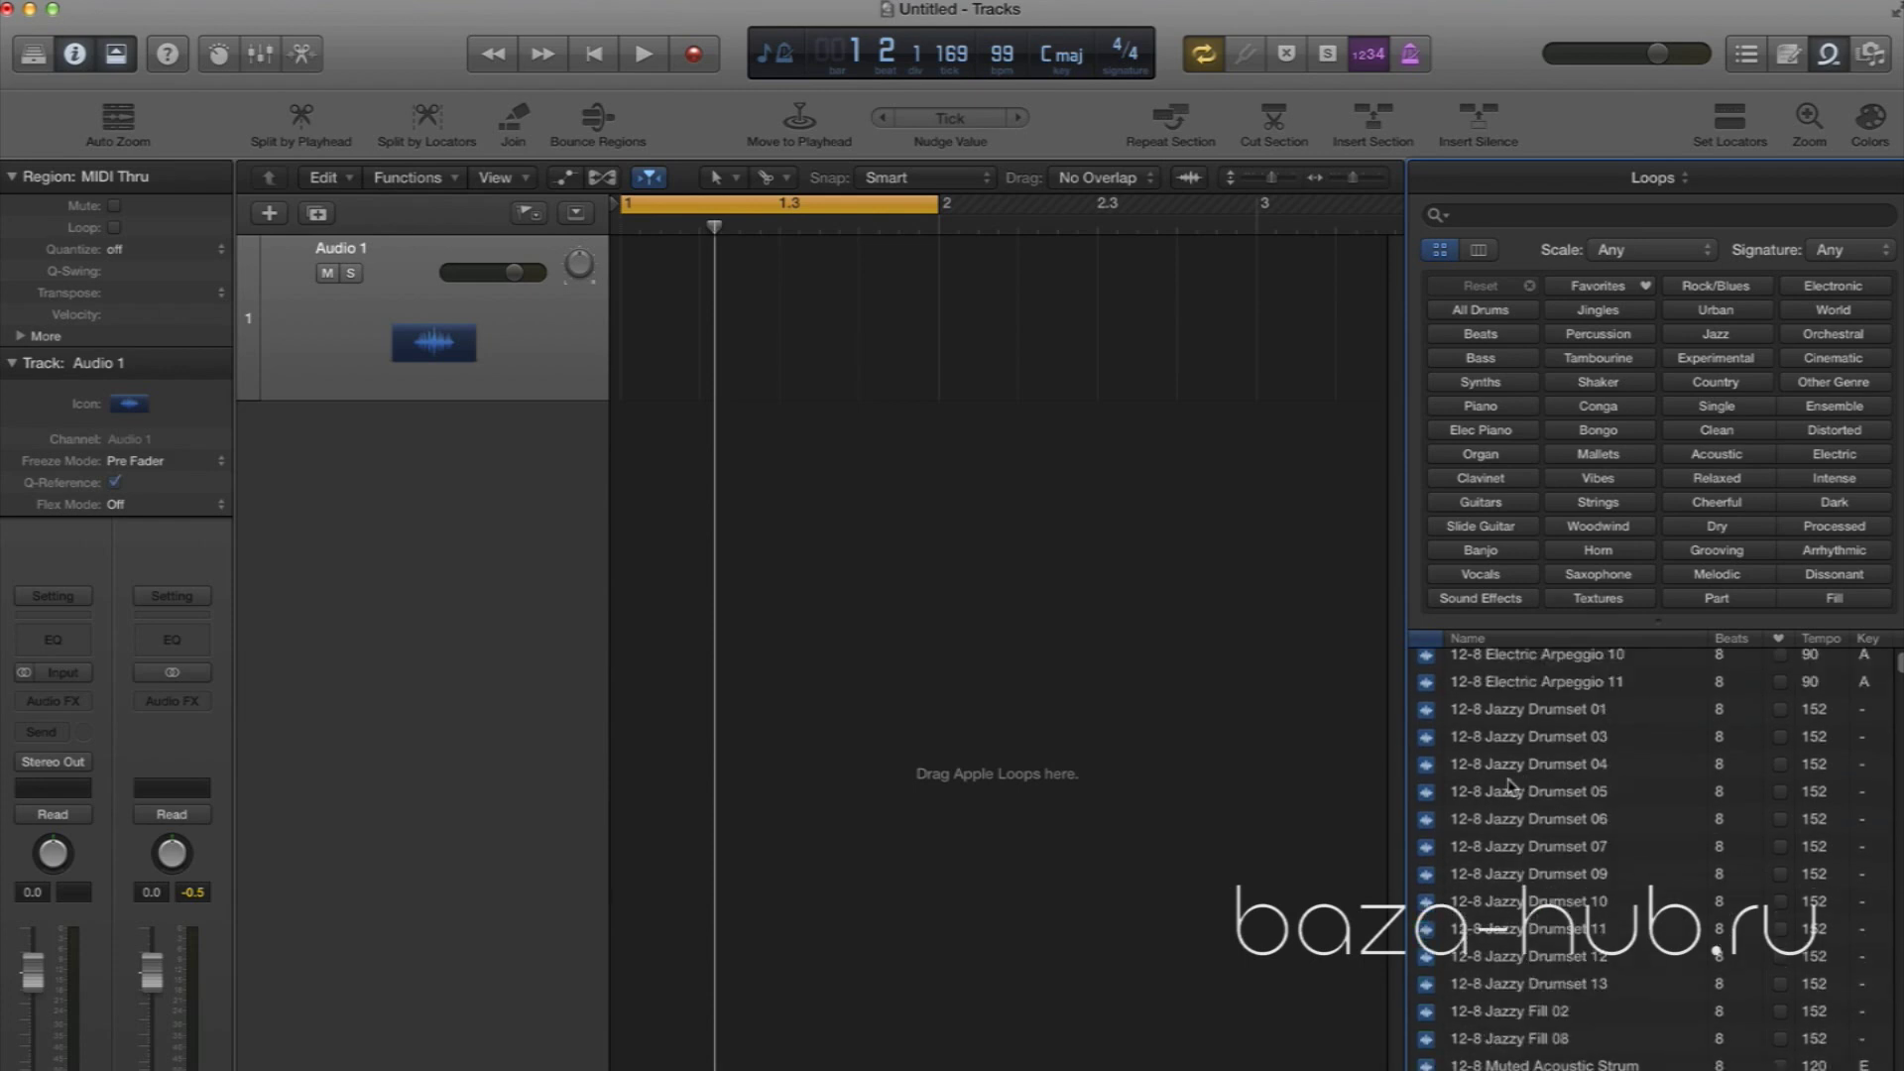
click(1540, 769)
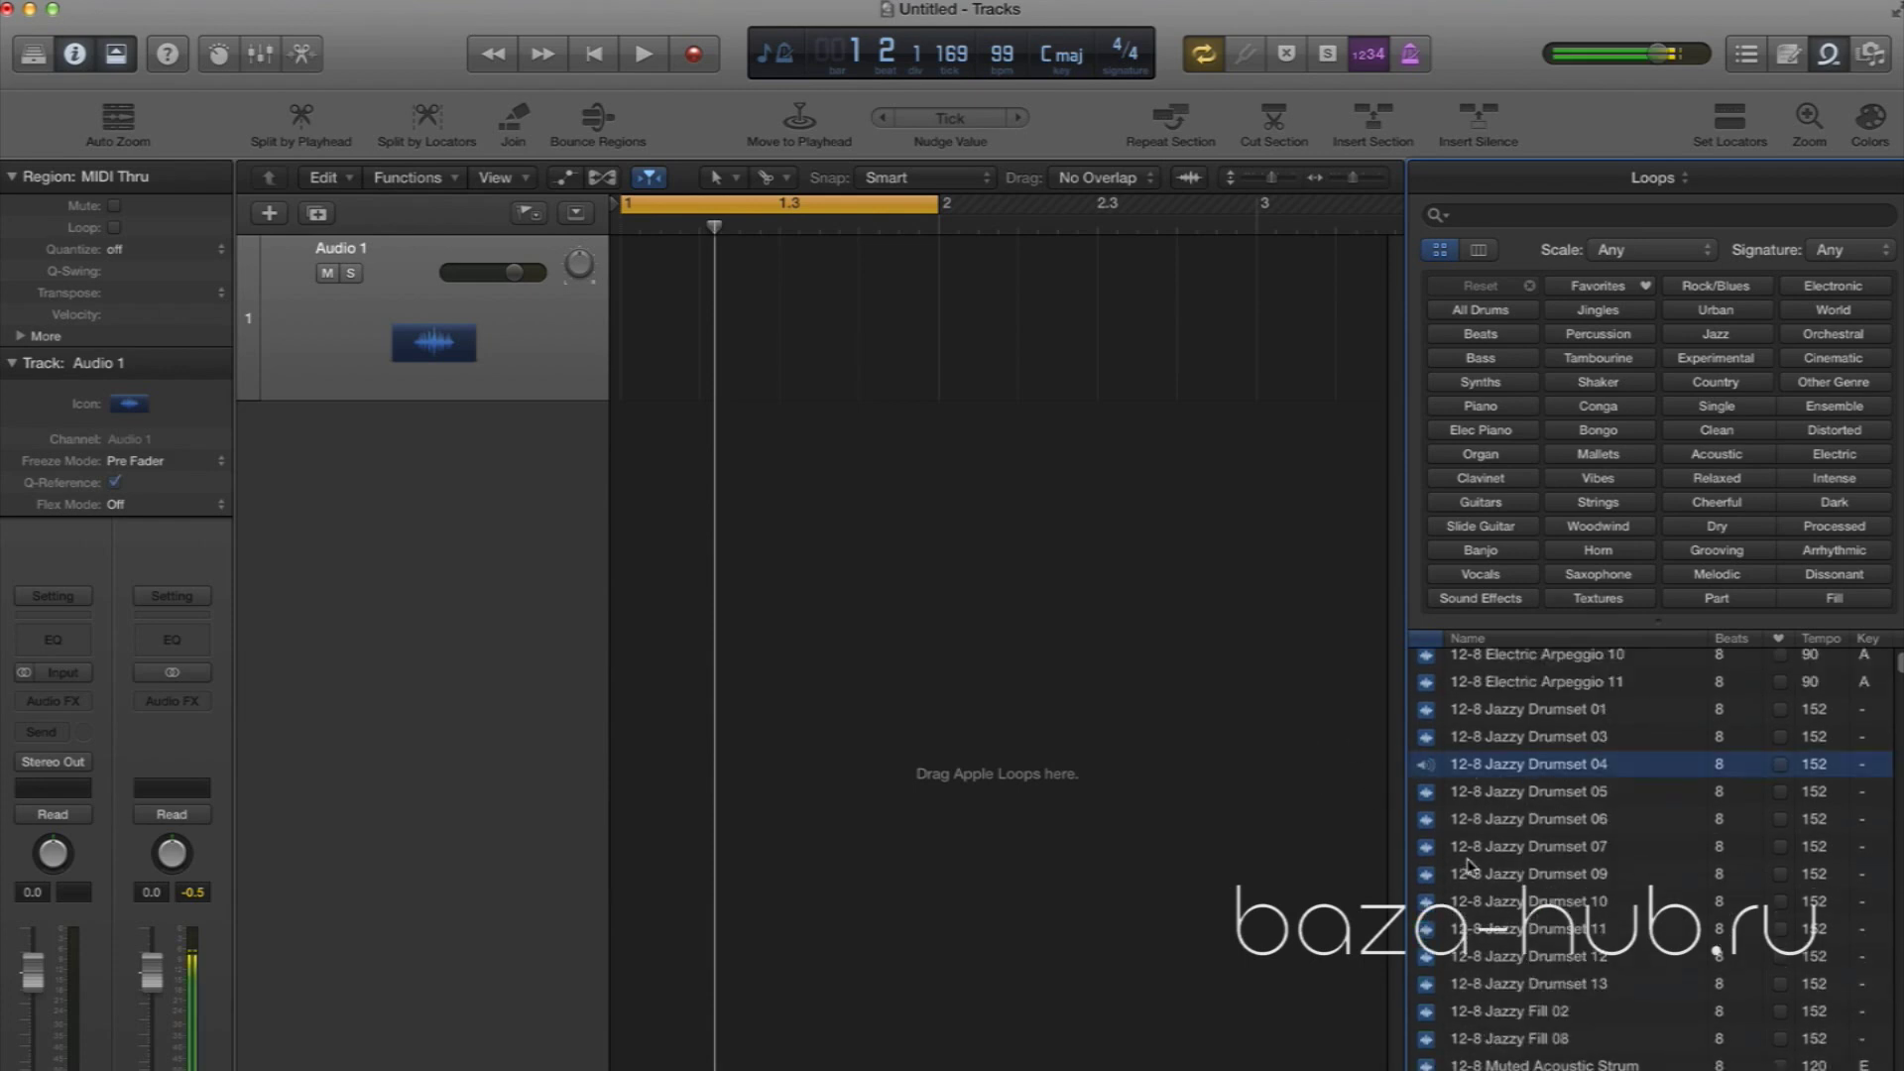
click(1479, 768)
Filter the loops to Beats and audition Analog Drum Machine 40, 59 and 64
click(1480, 333)
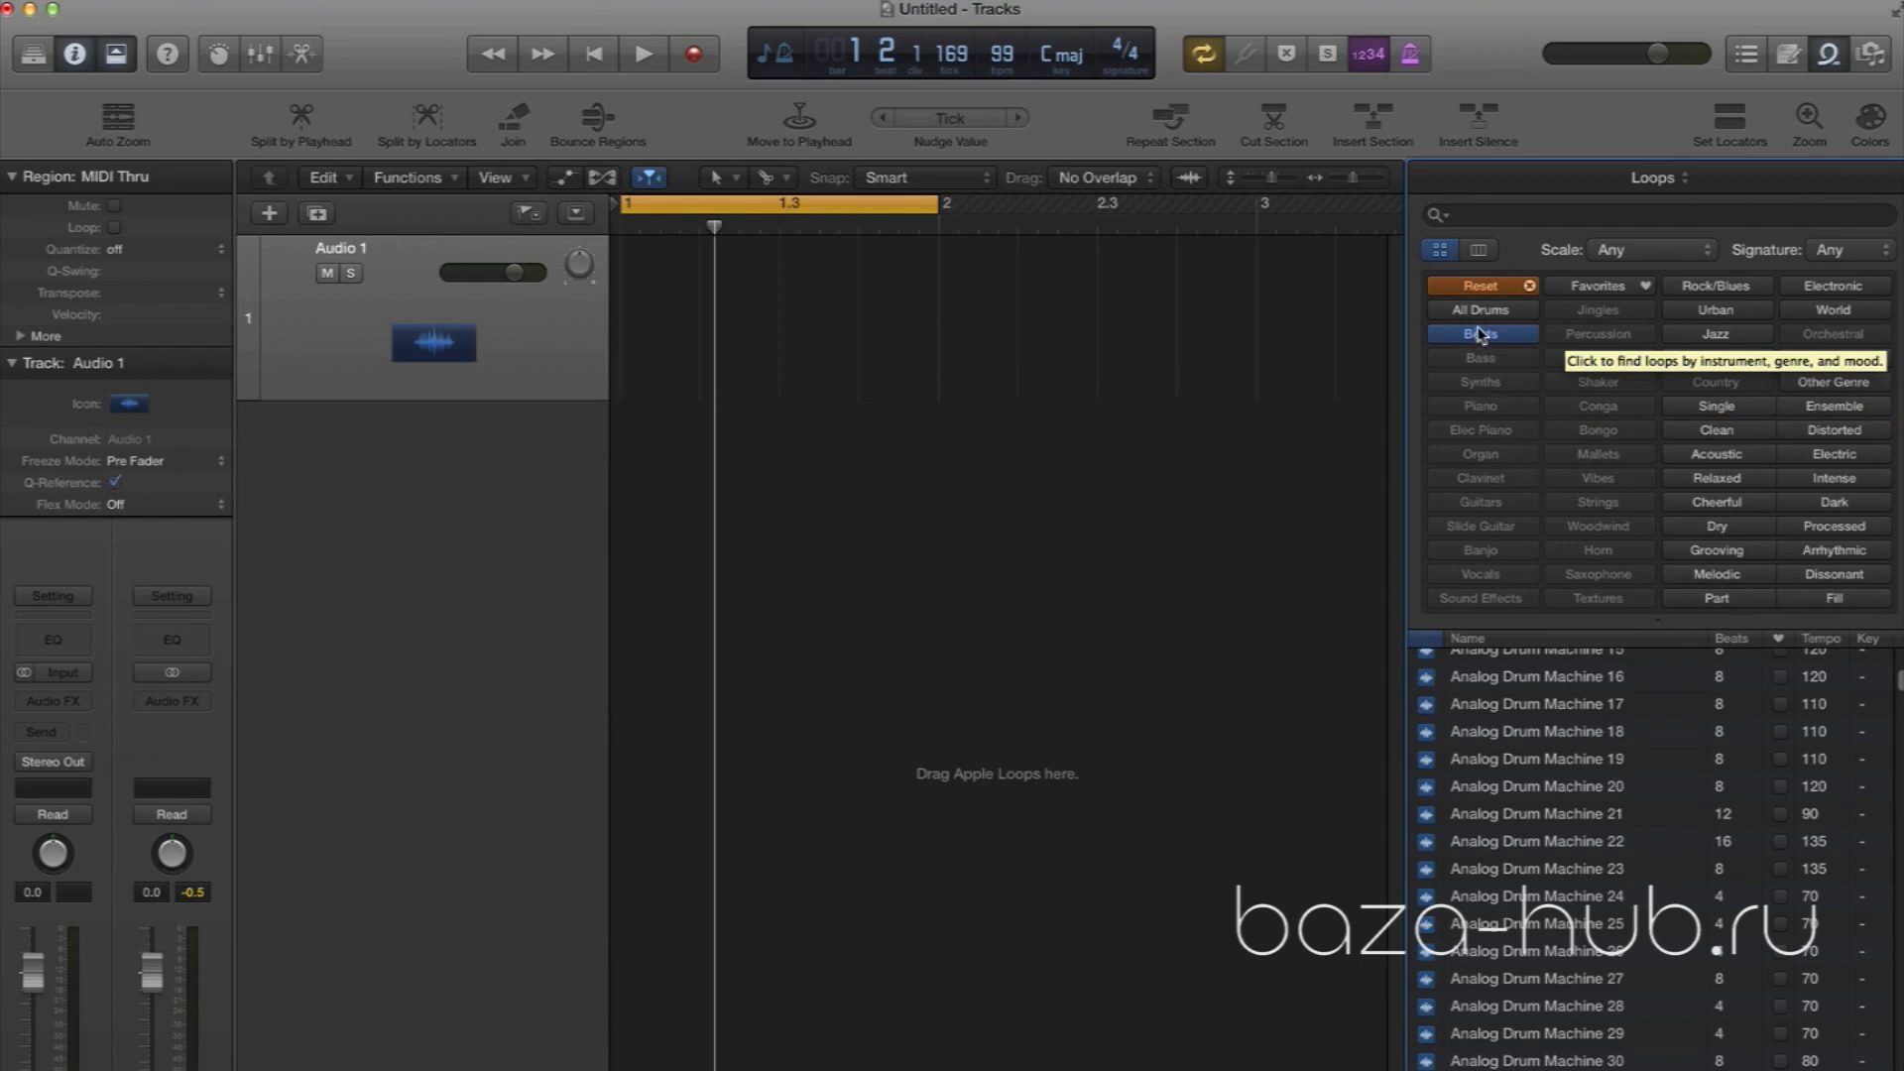
scroll(1533, 809, down, 8)
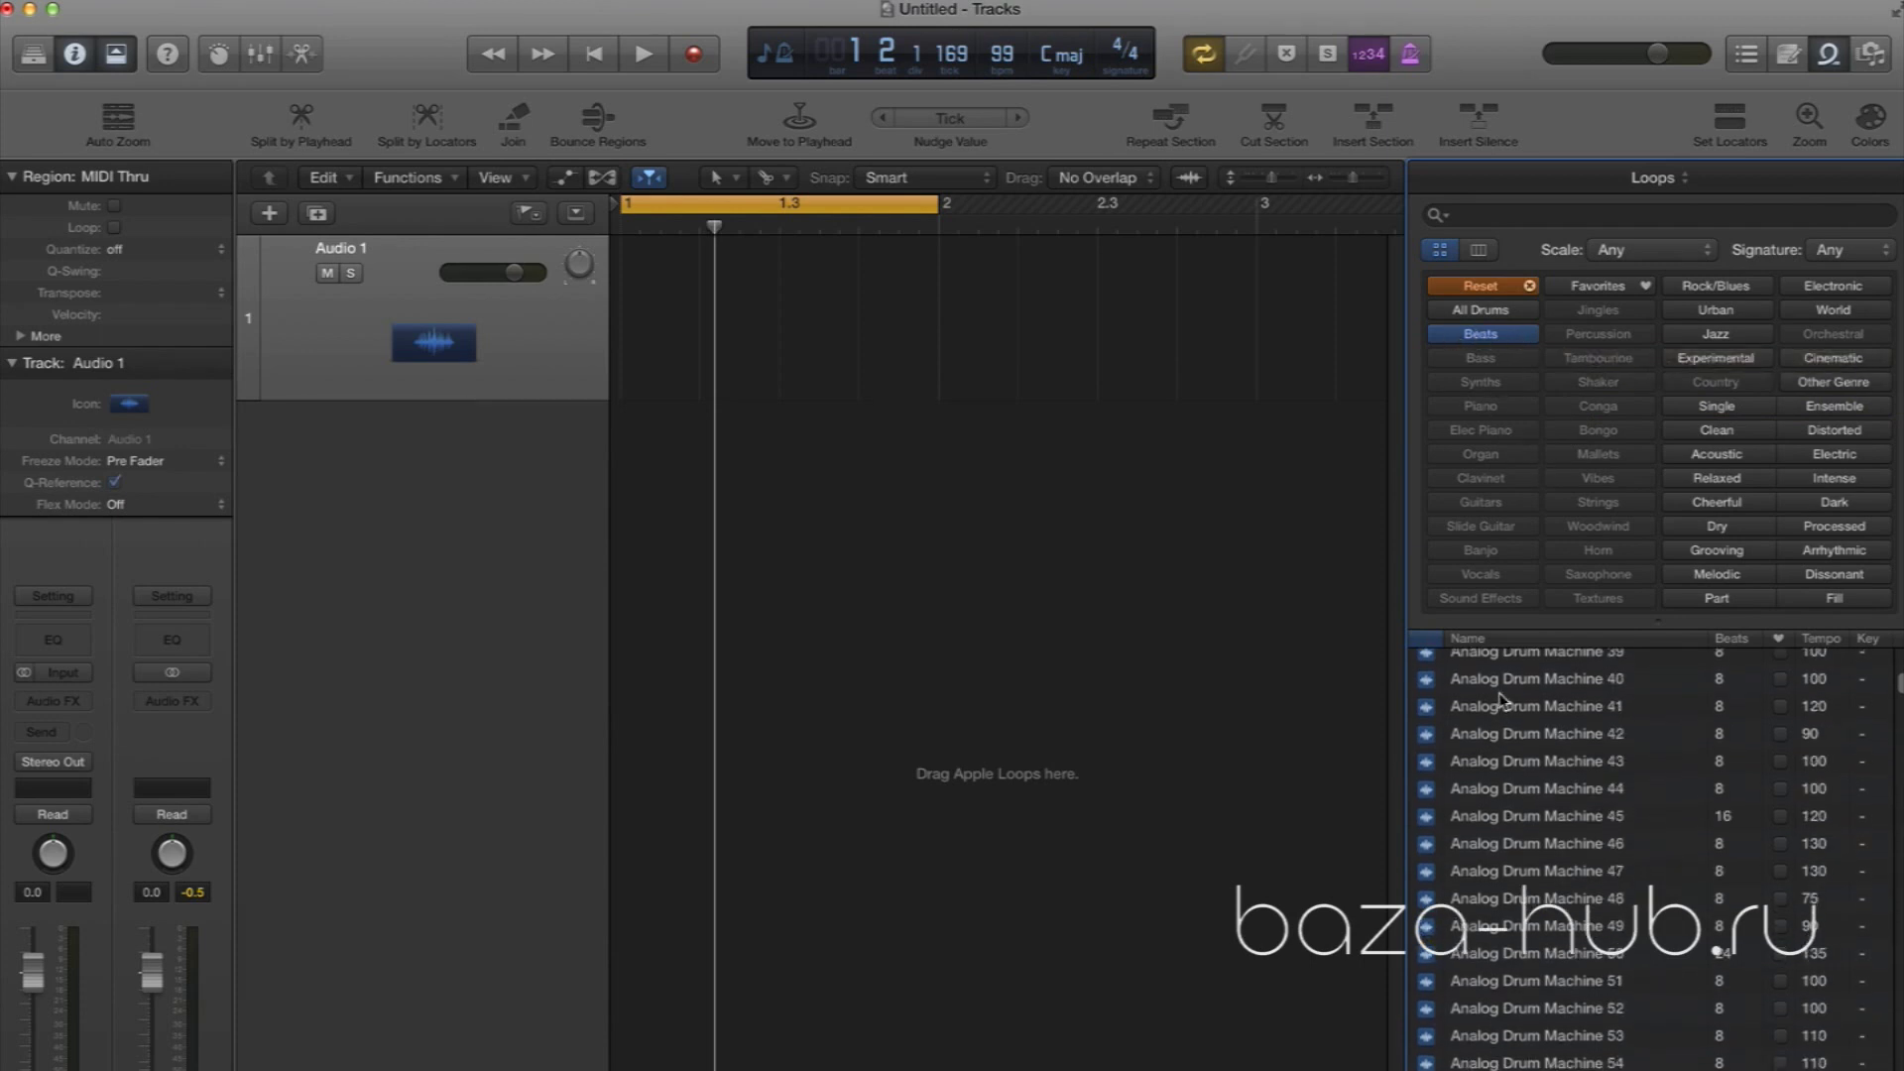
click(1504, 684)
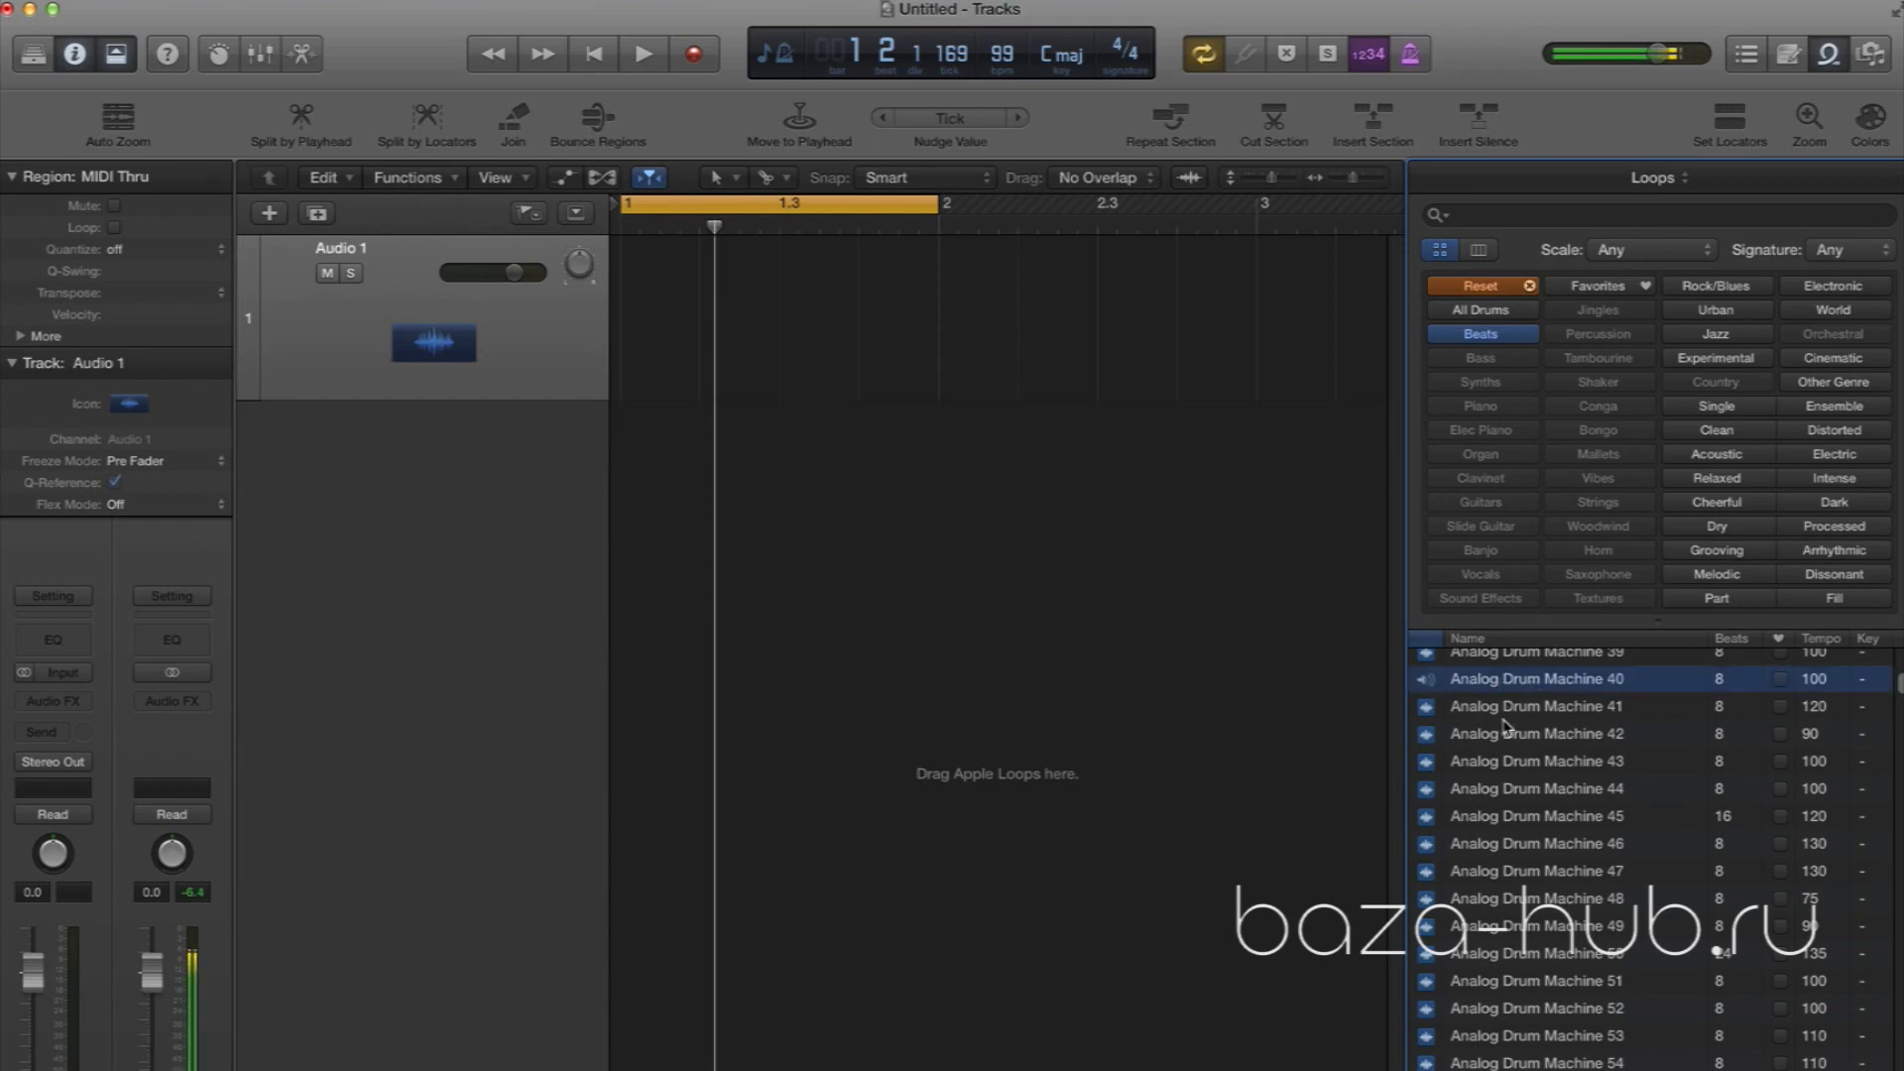
scroll(1506, 726, down, 5)
click(1518, 780)
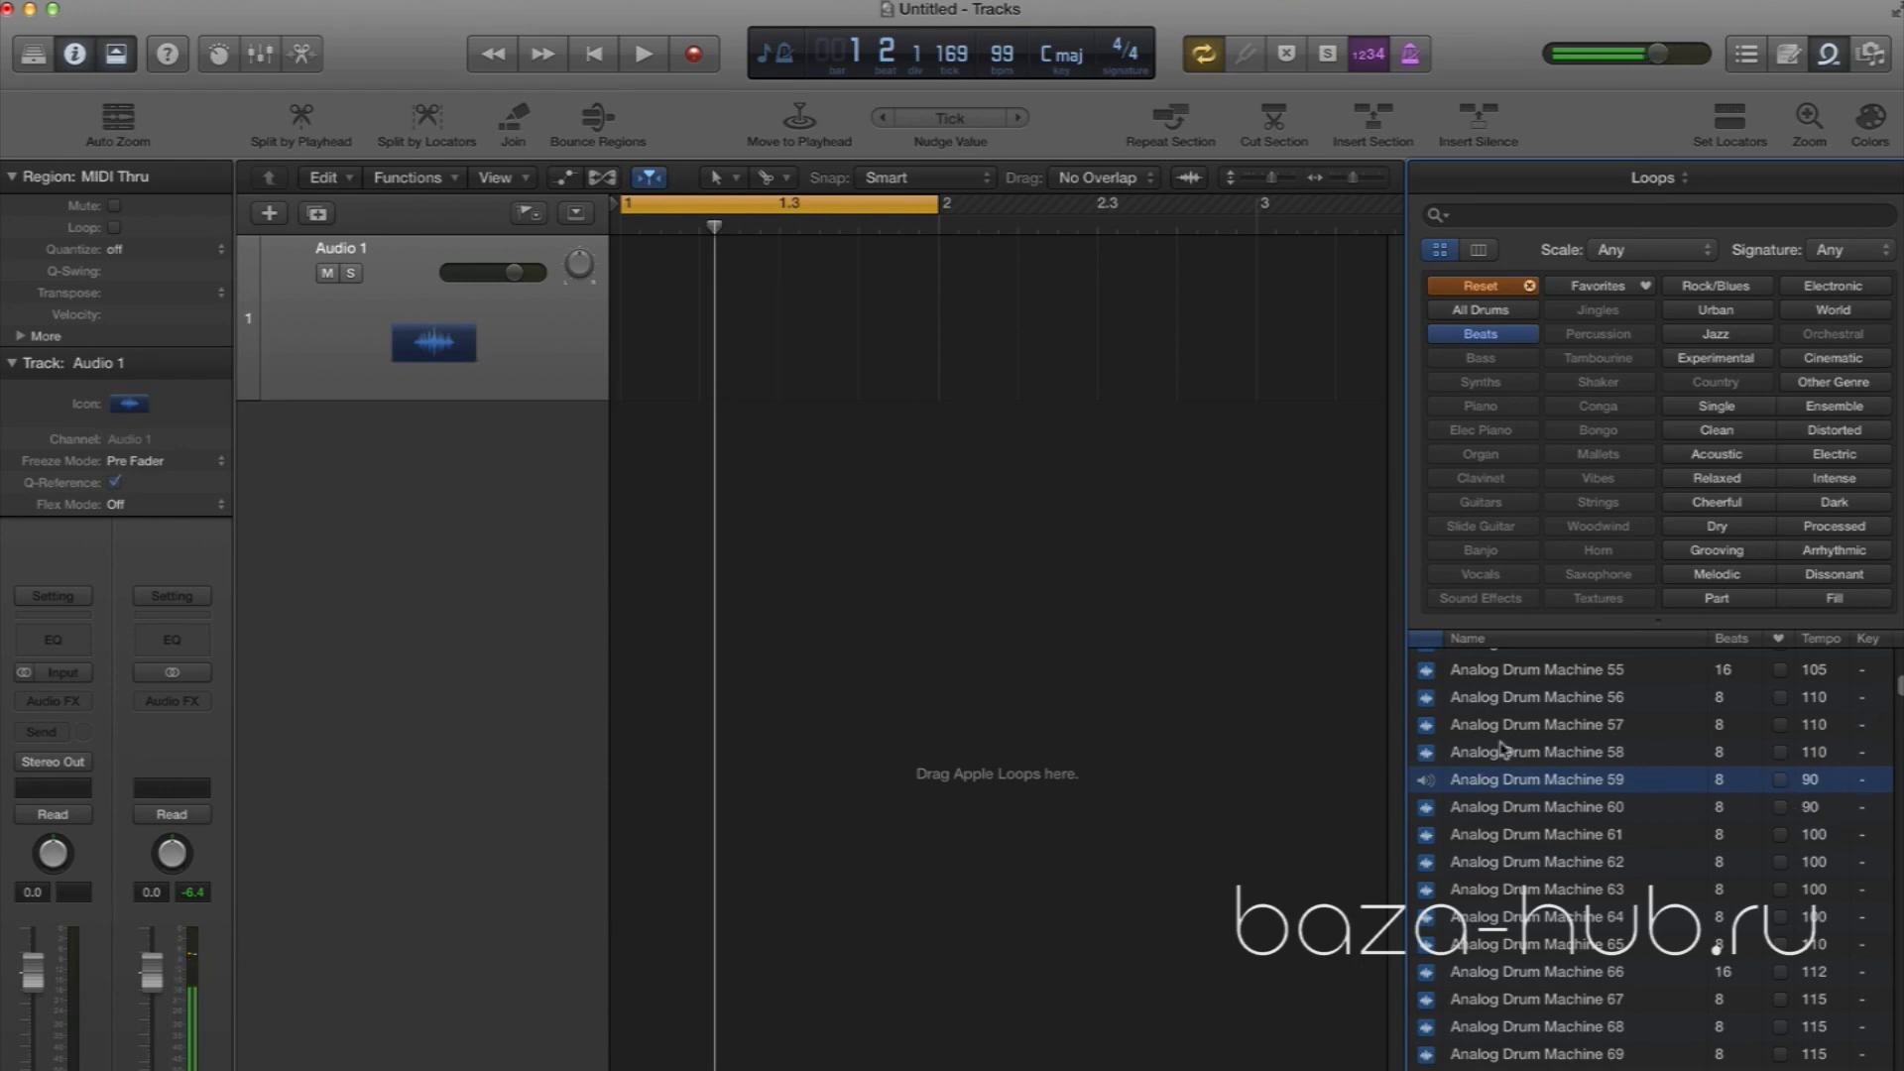
scroll(1532, 798, down, 4)
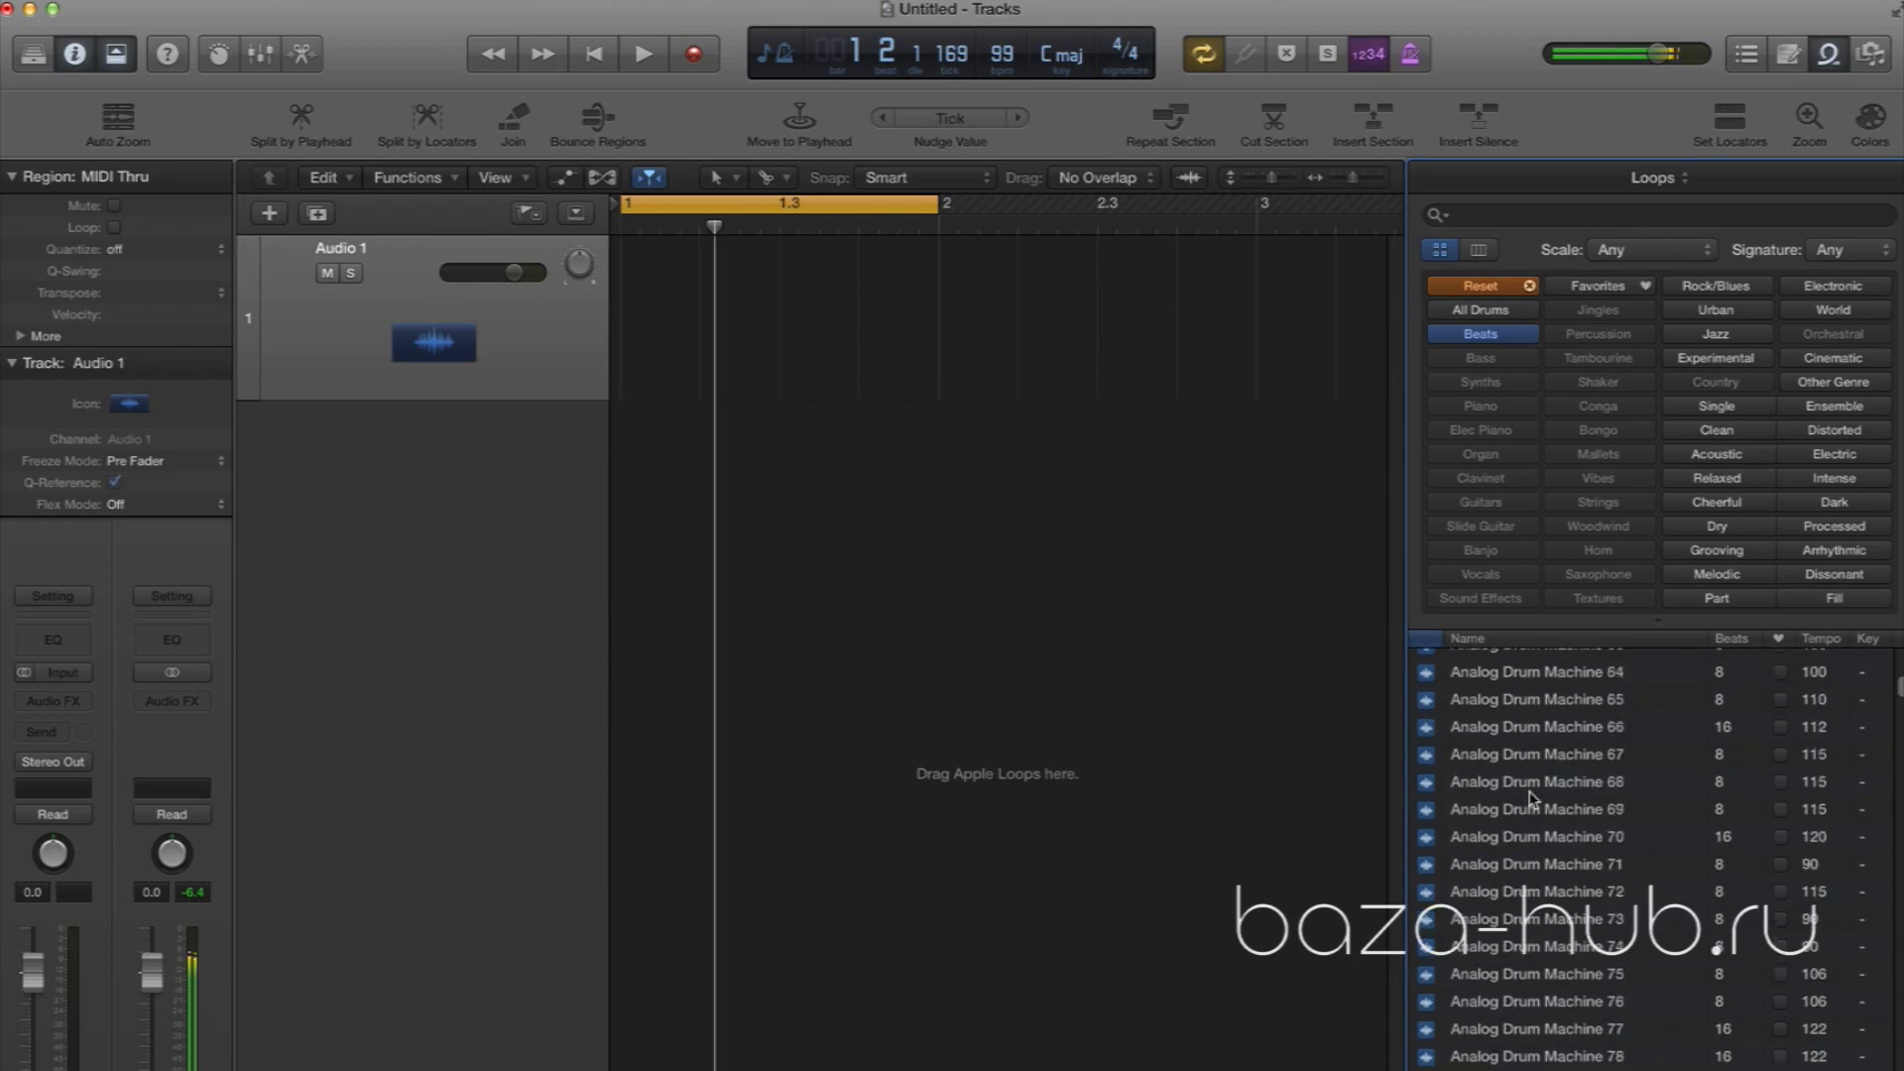
scroll(1535, 798, up, 2)
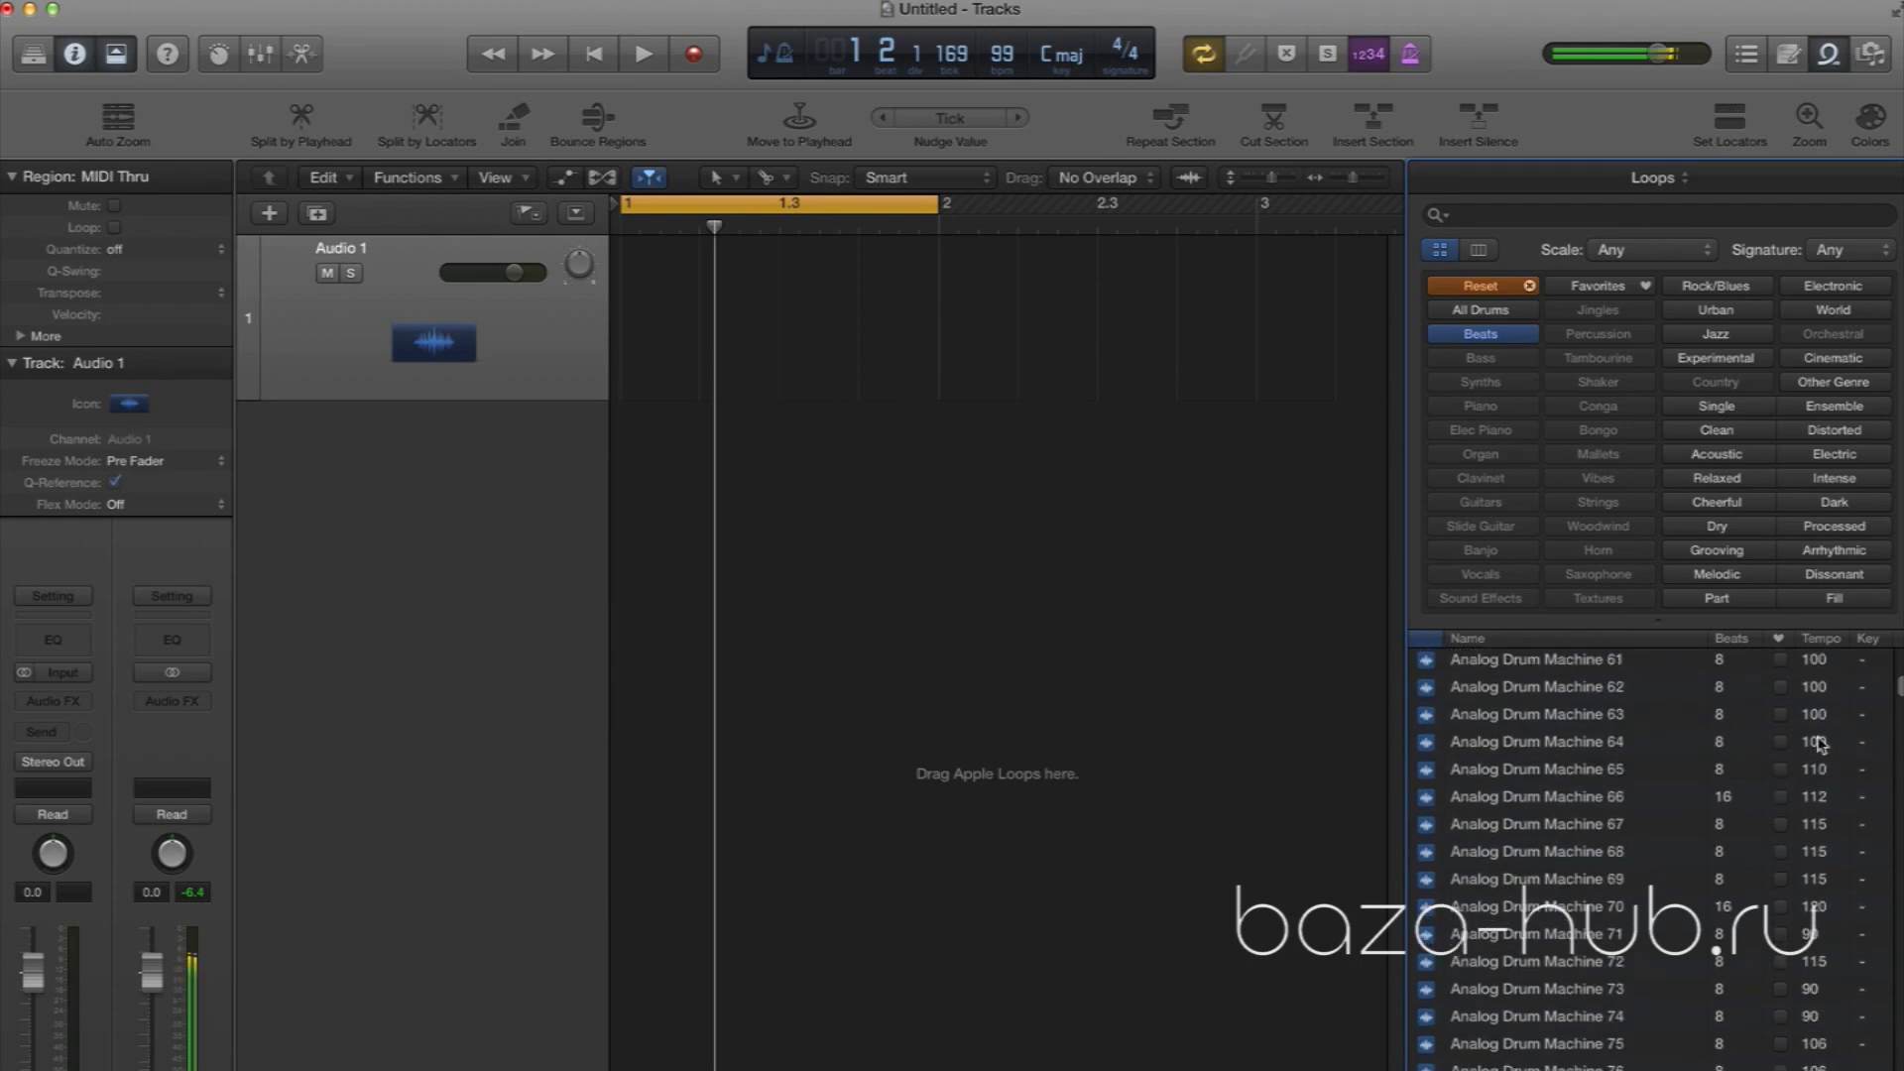
click(1501, 745)
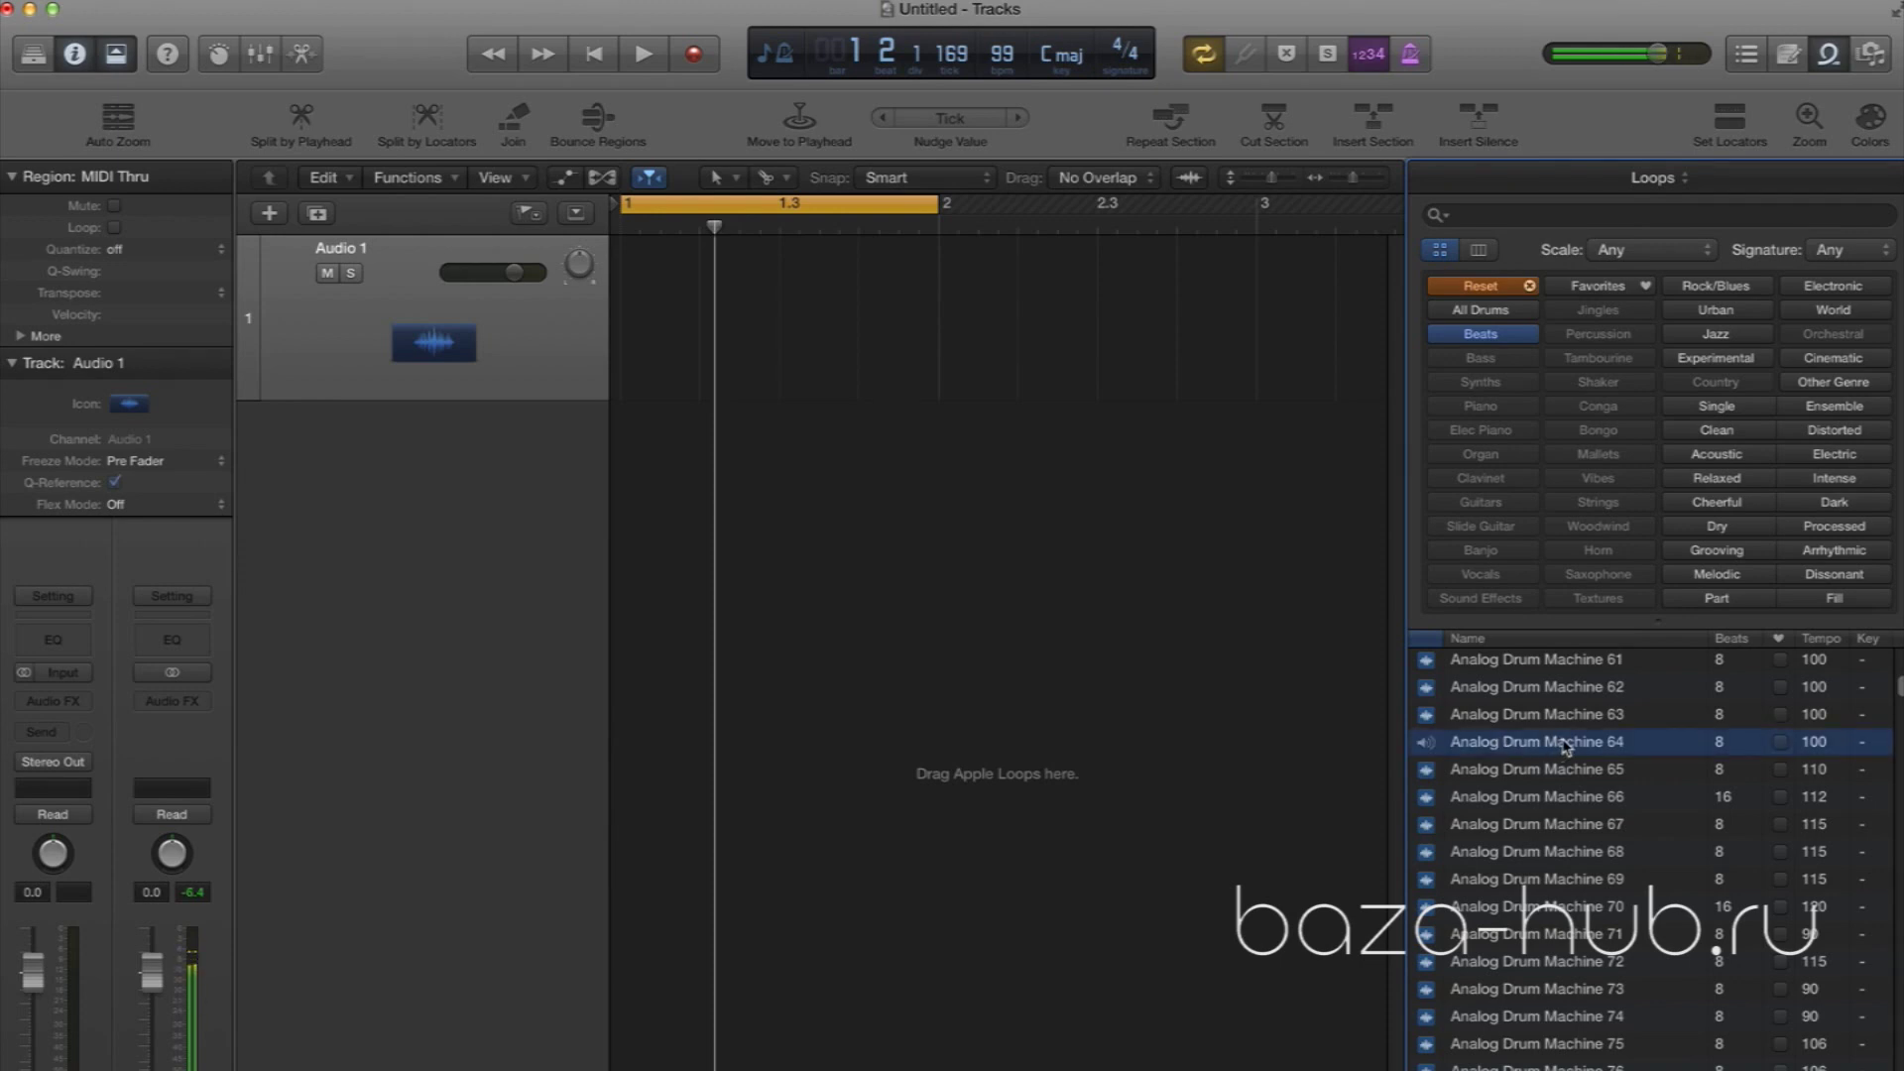
Add the Analog Drum Machine 64 loop on a new track at position 1 1 1 1 without importing its tempo information
drag(1565, 746, 791, 513)
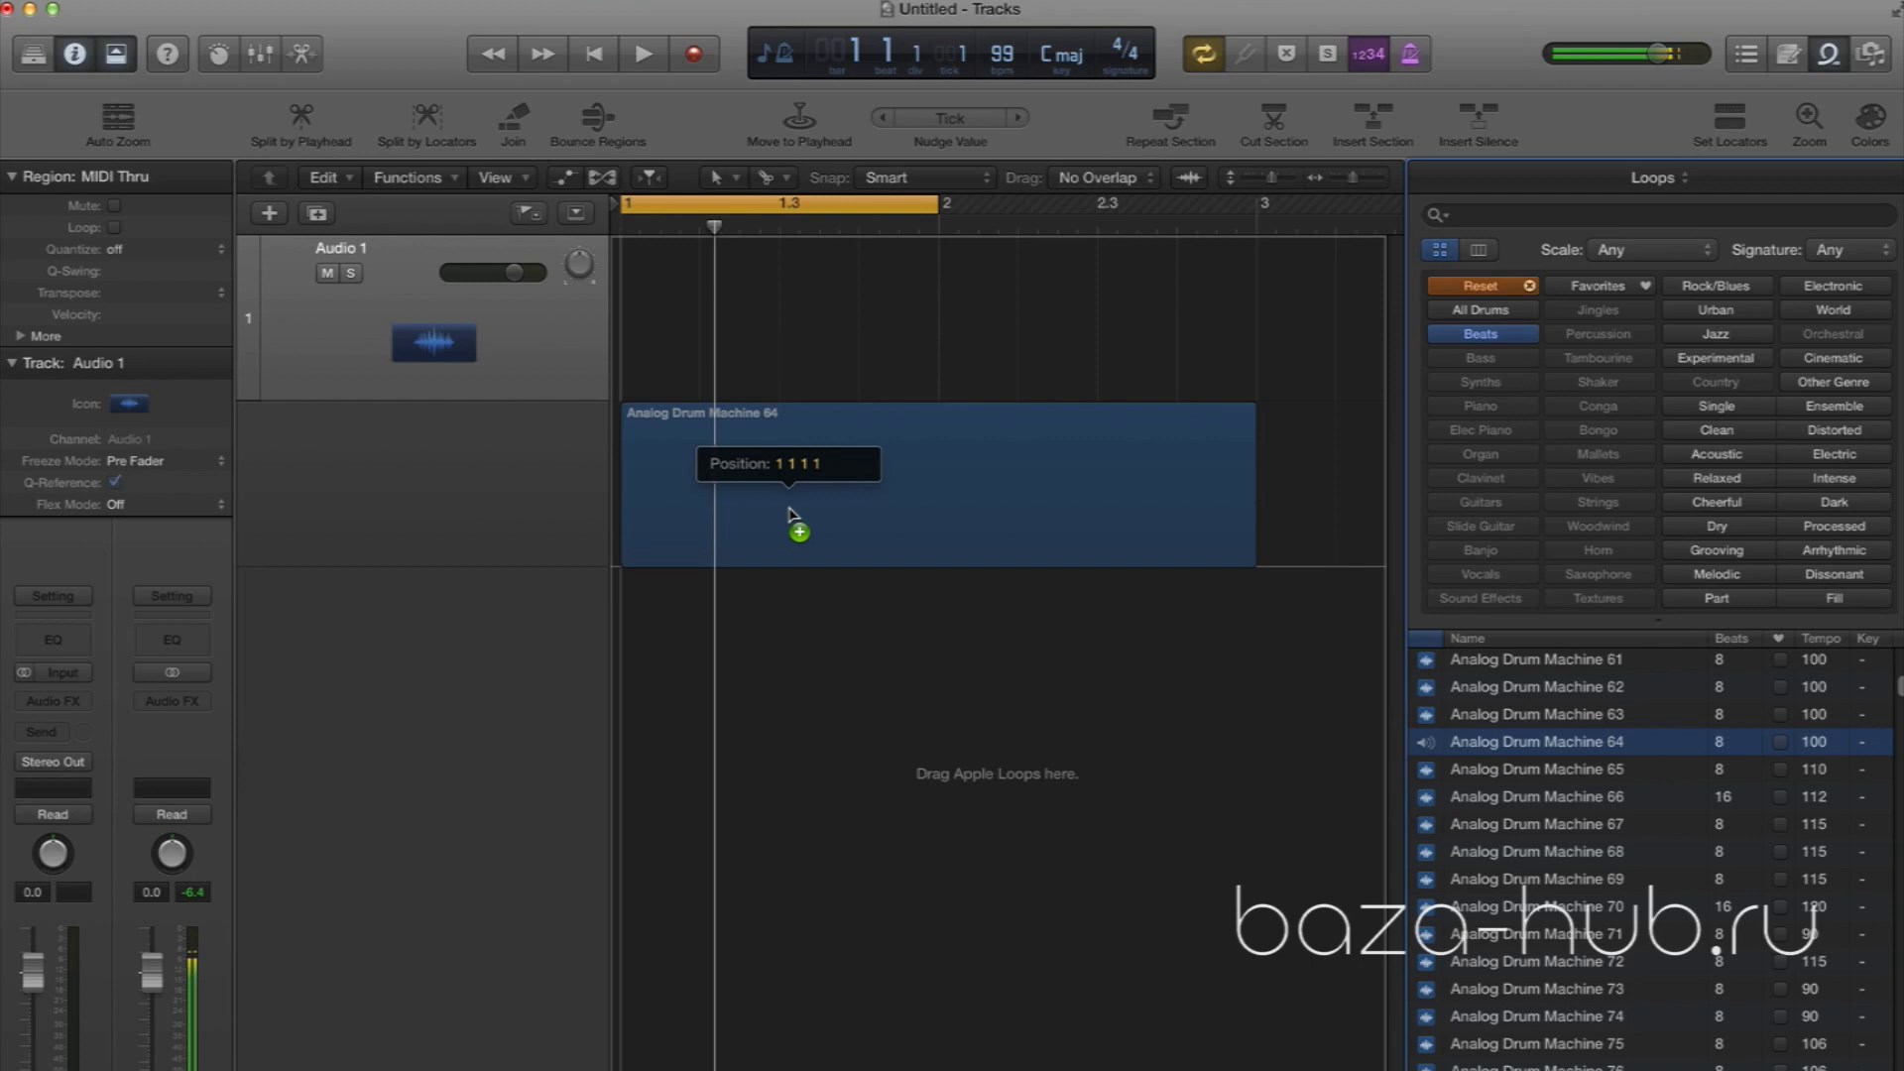
mouse_move(791, 510)
mouse_down()
mouse_move(801, 675)
mouse_move(797, 356)
mouse_move(798, 474)
mouse_move(928, 759)
mouse_move(802, 502)
mouse_move(819, 503)
mouse_up()
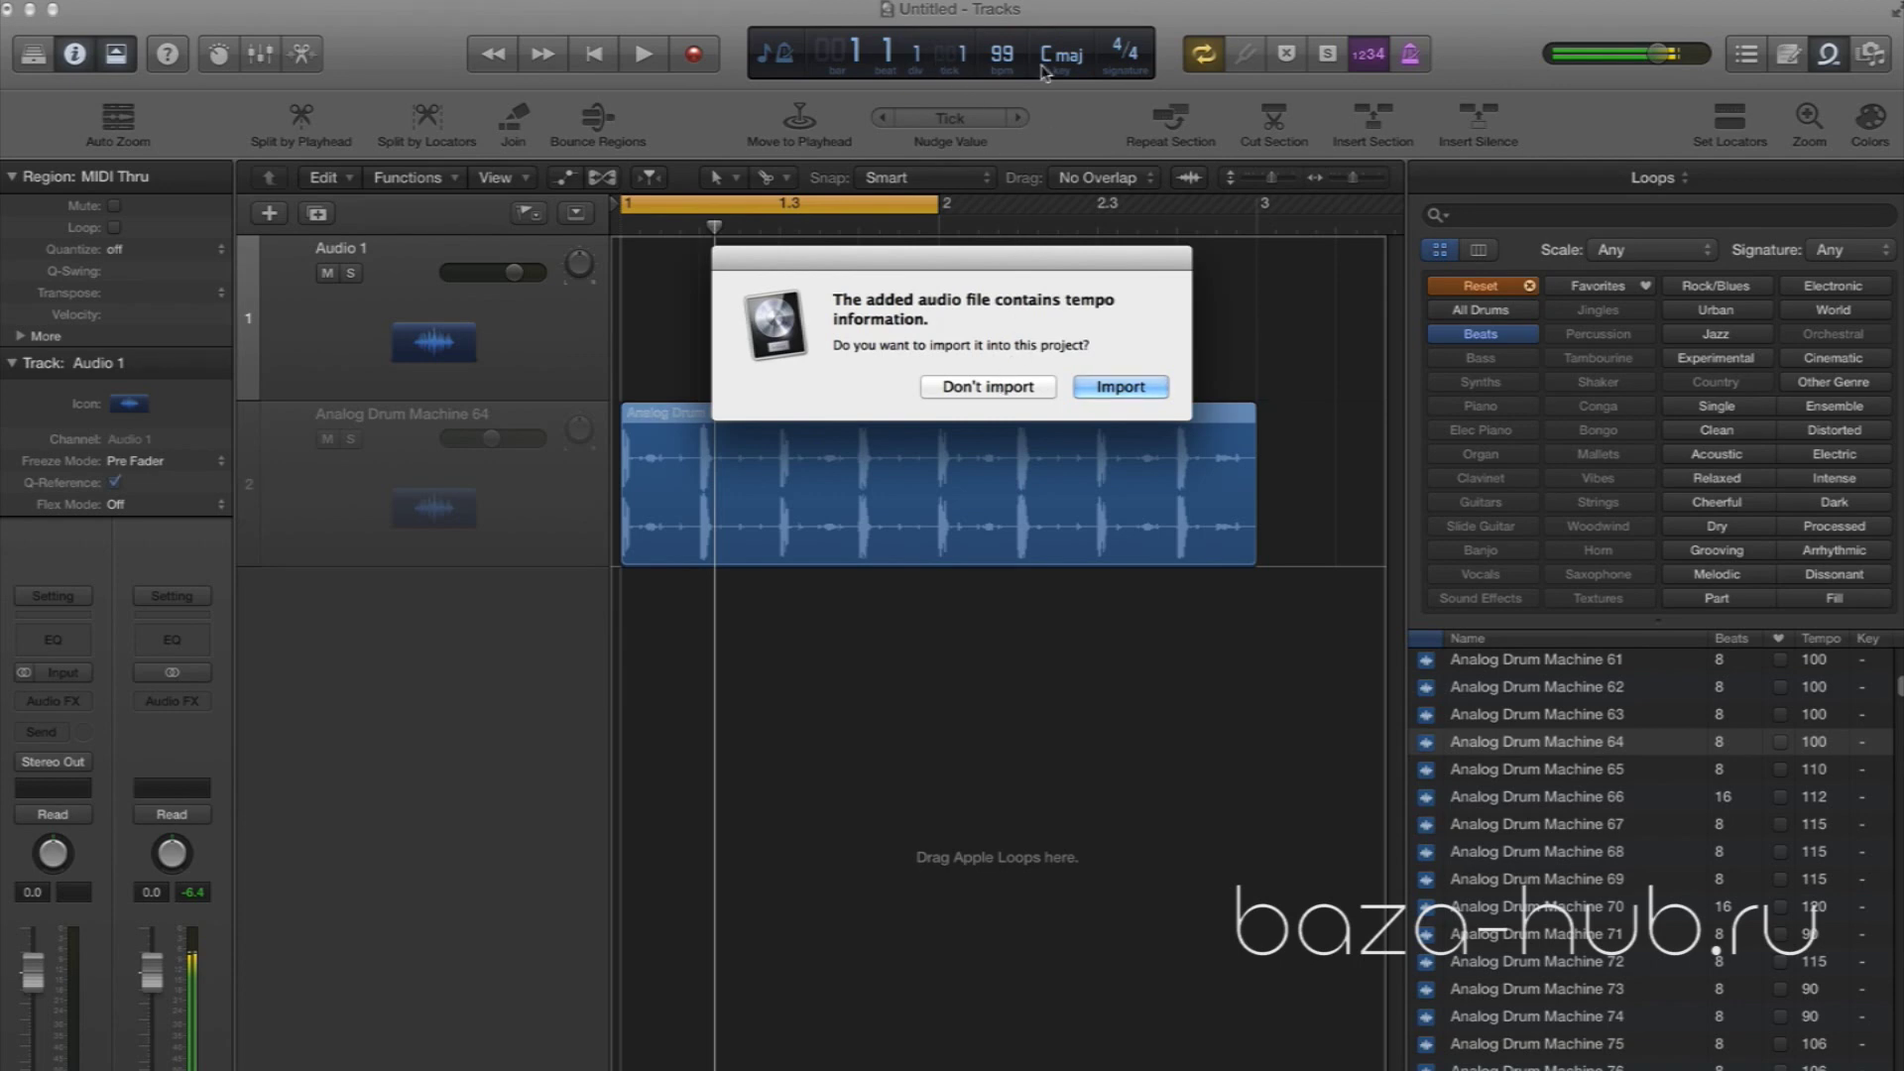
click(1001, 389)
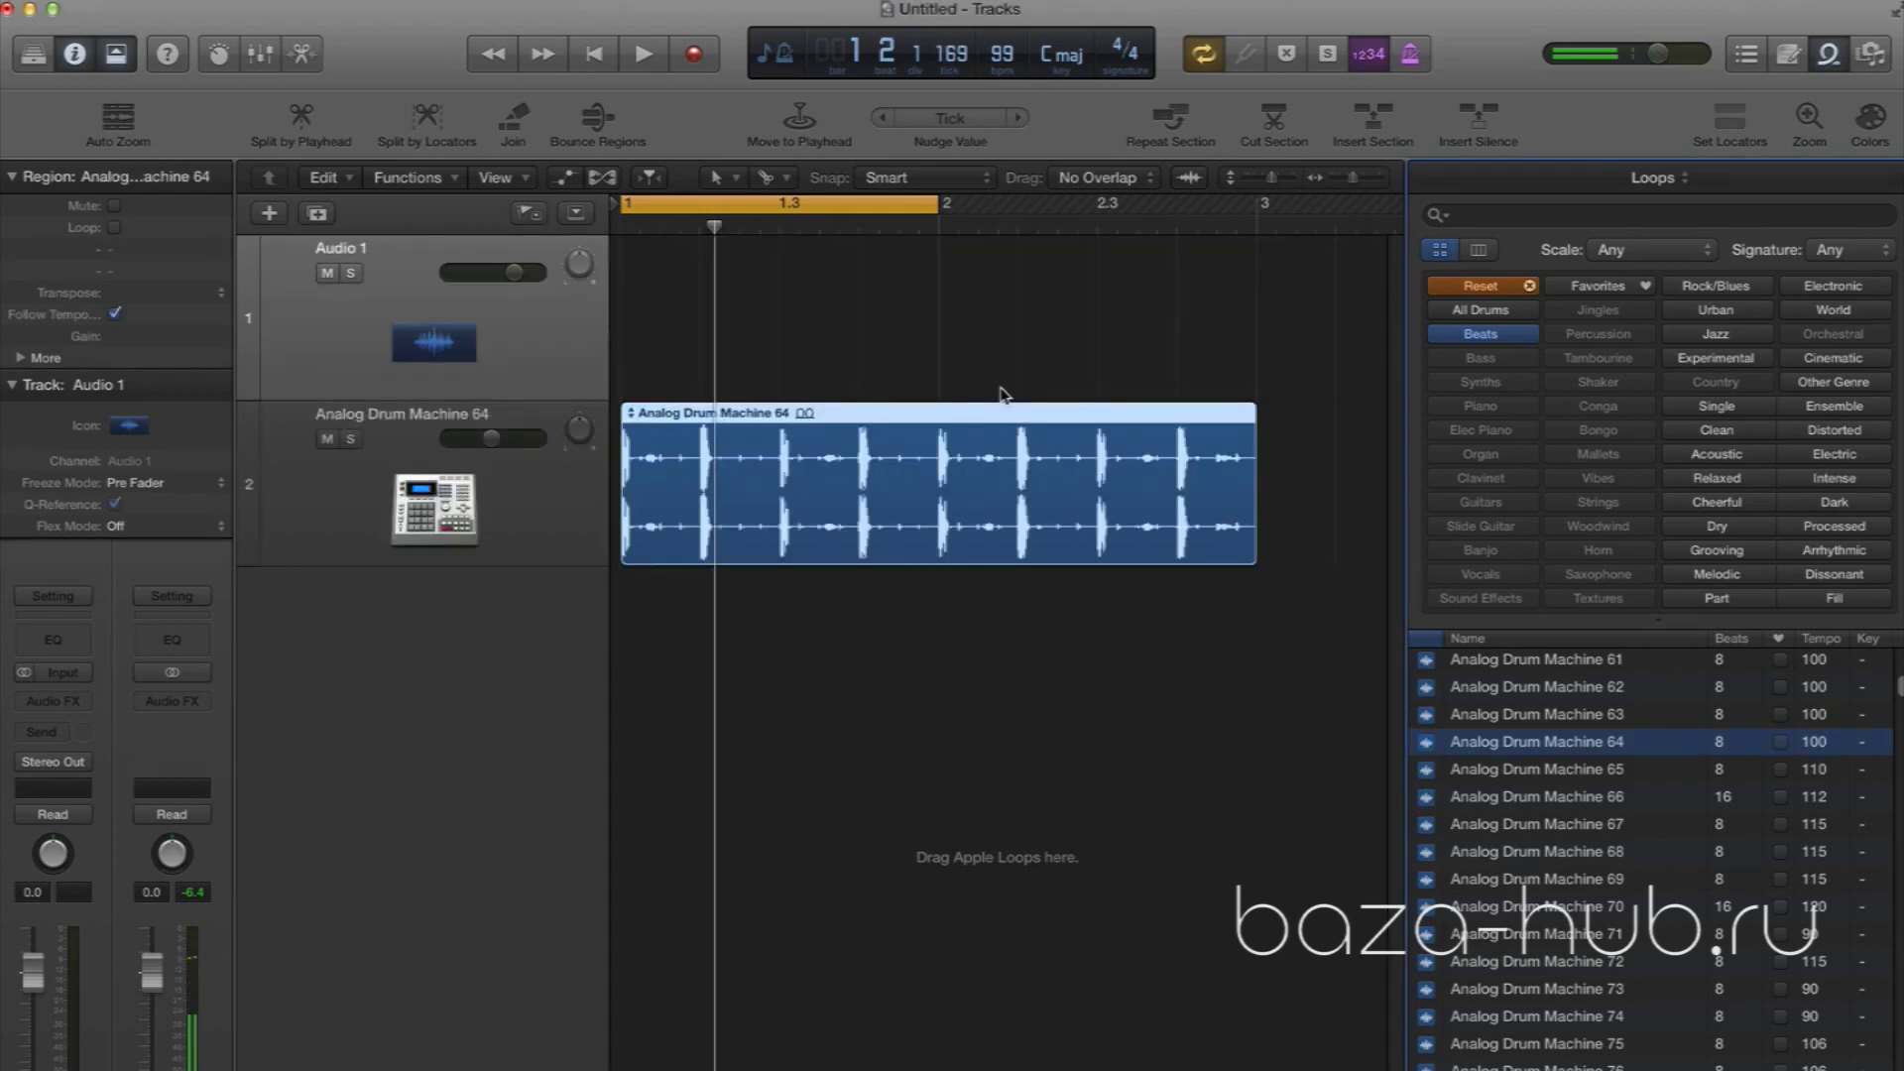
Extend the cycle range to bars 1 and 2 and play the Analog Drum Machine 64 loop
drag(937, 207, 1255, 254)
key(space)
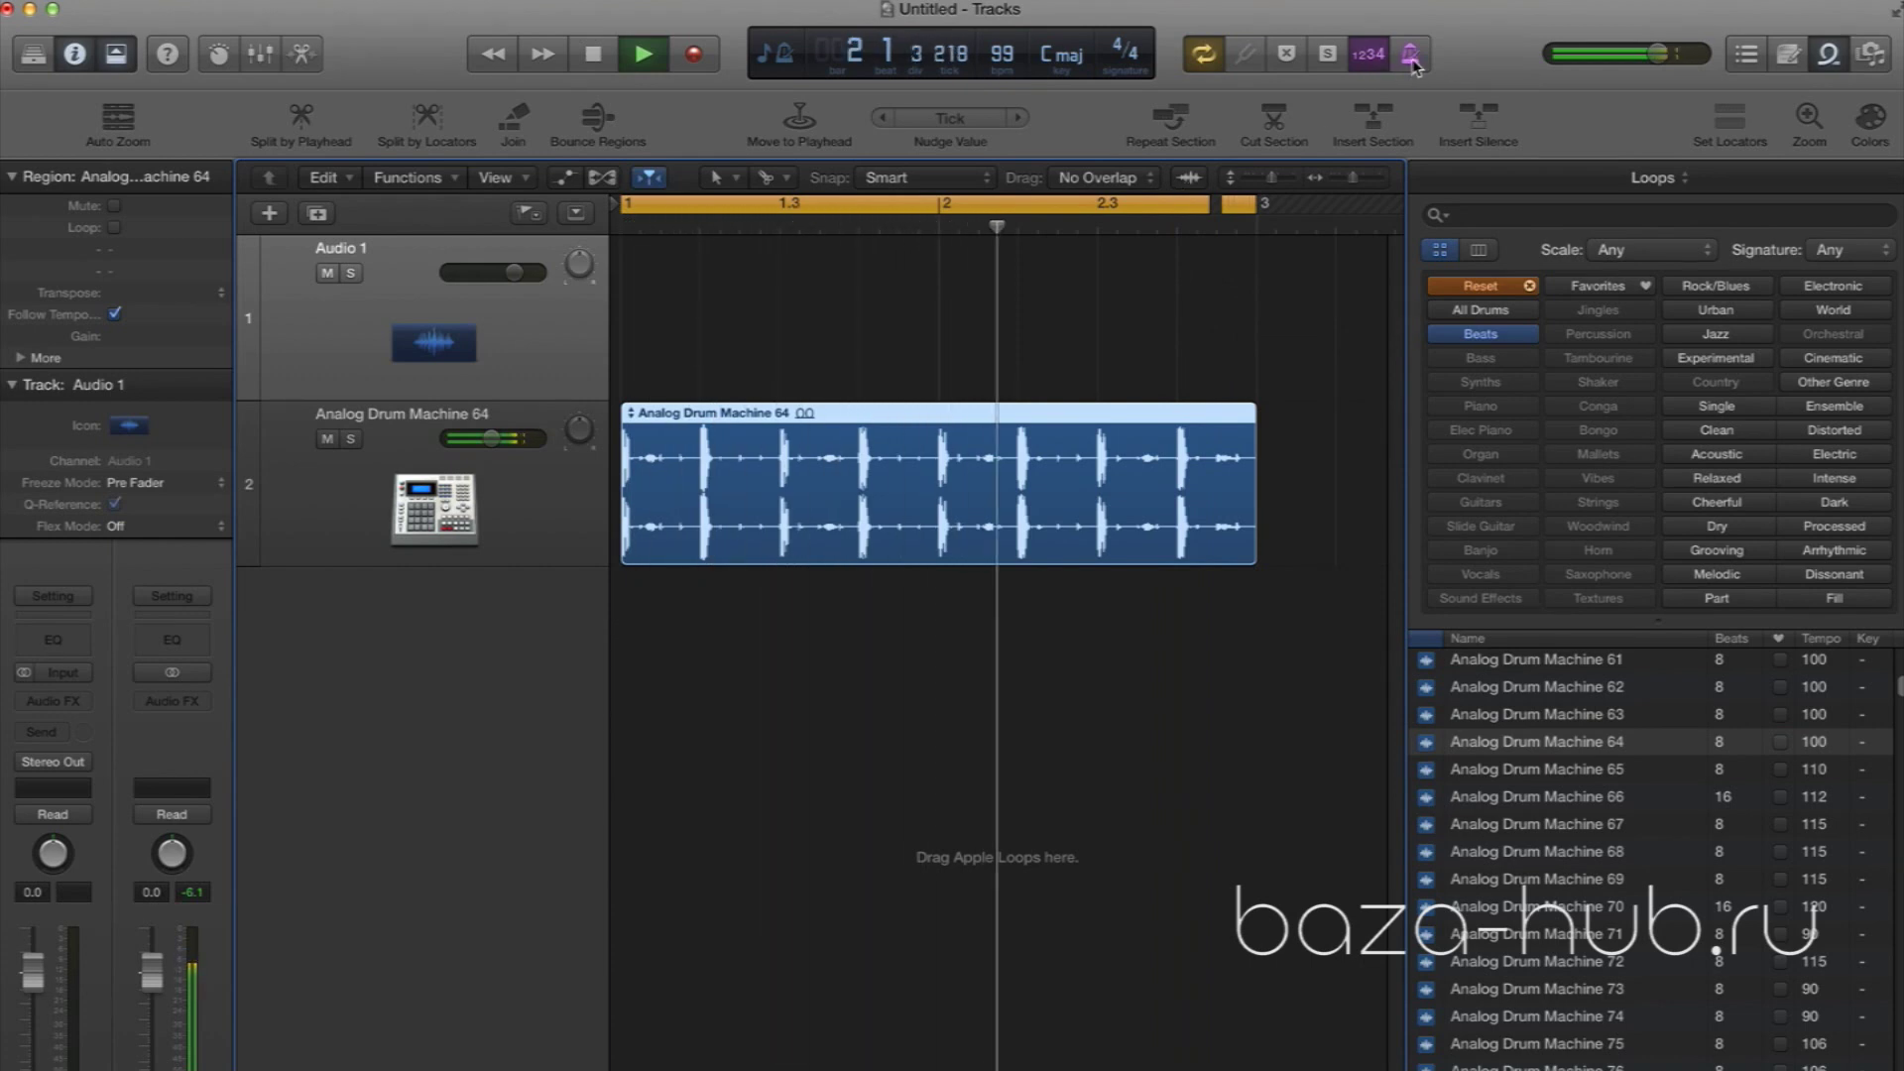
key(space)
Set the project tempo to 120 and play the drum machine loop at the new tempo
double_click(1003, 56)
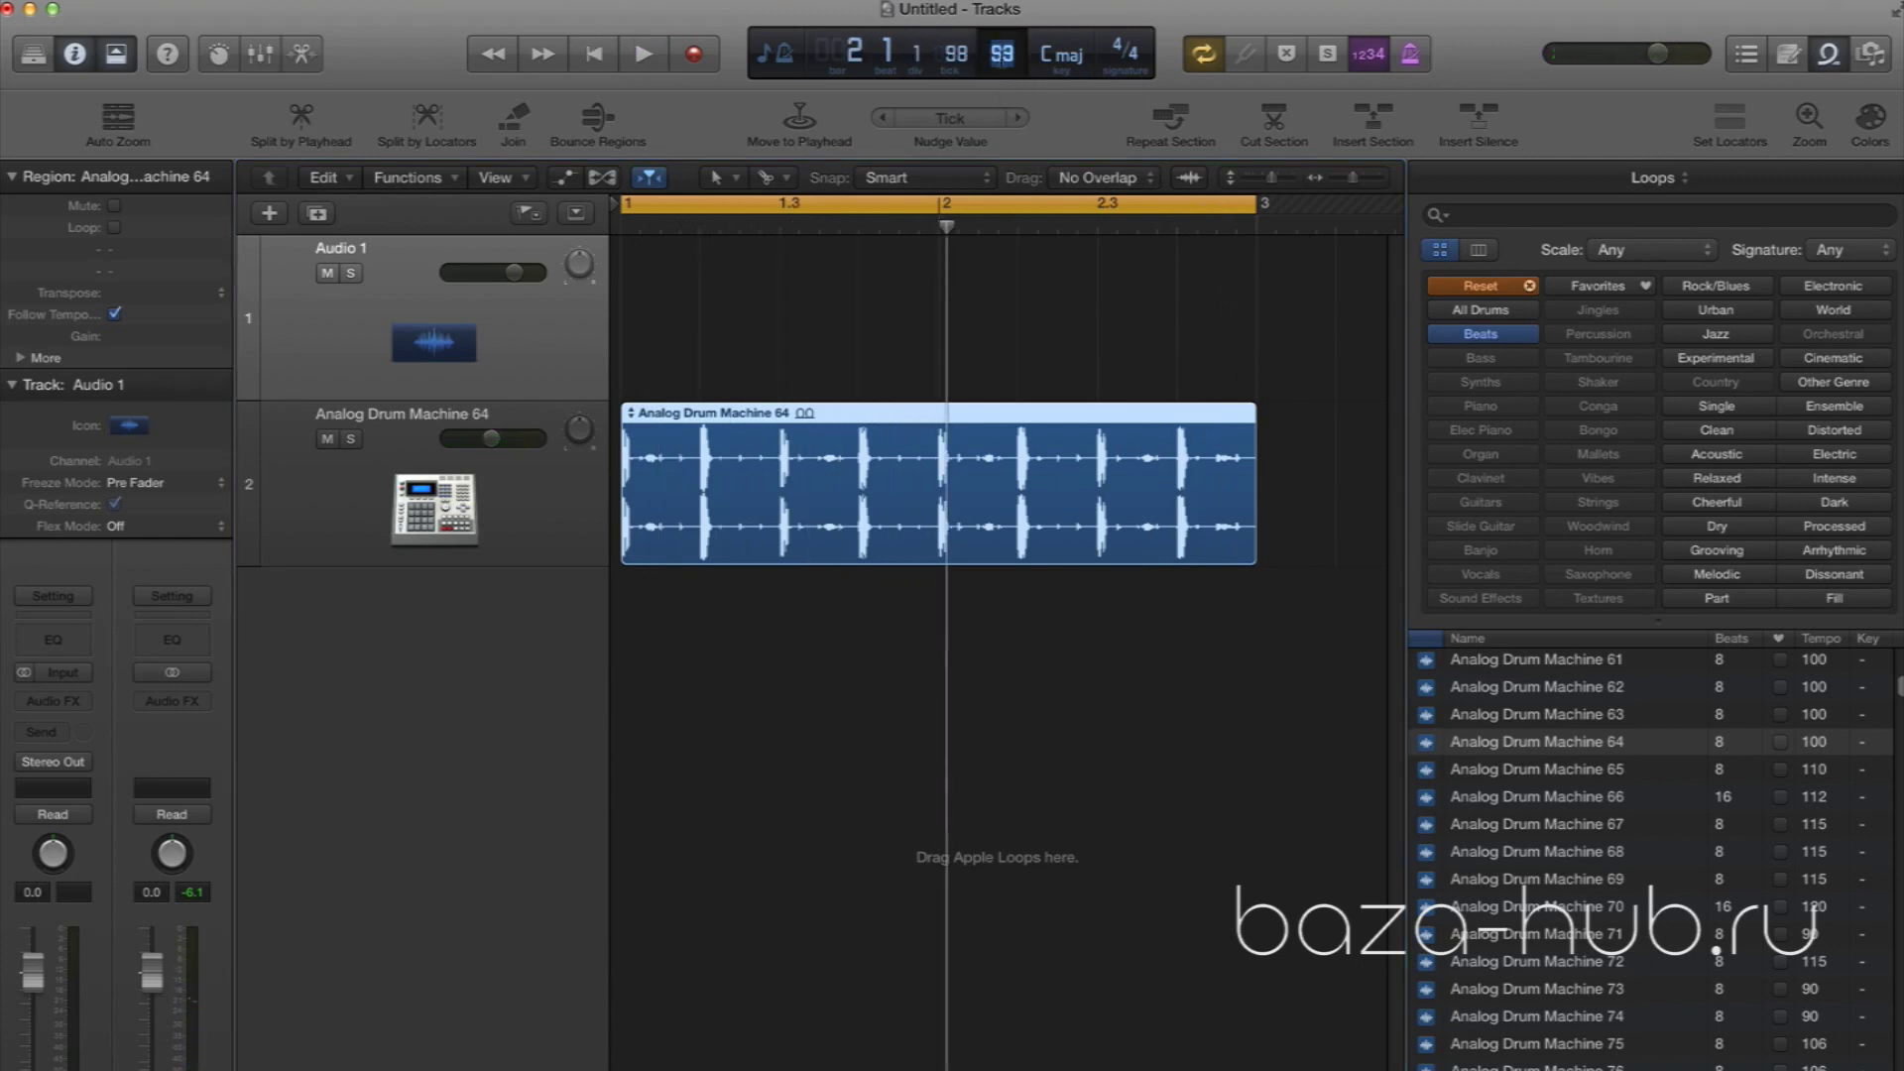
text(120)
key(Return)
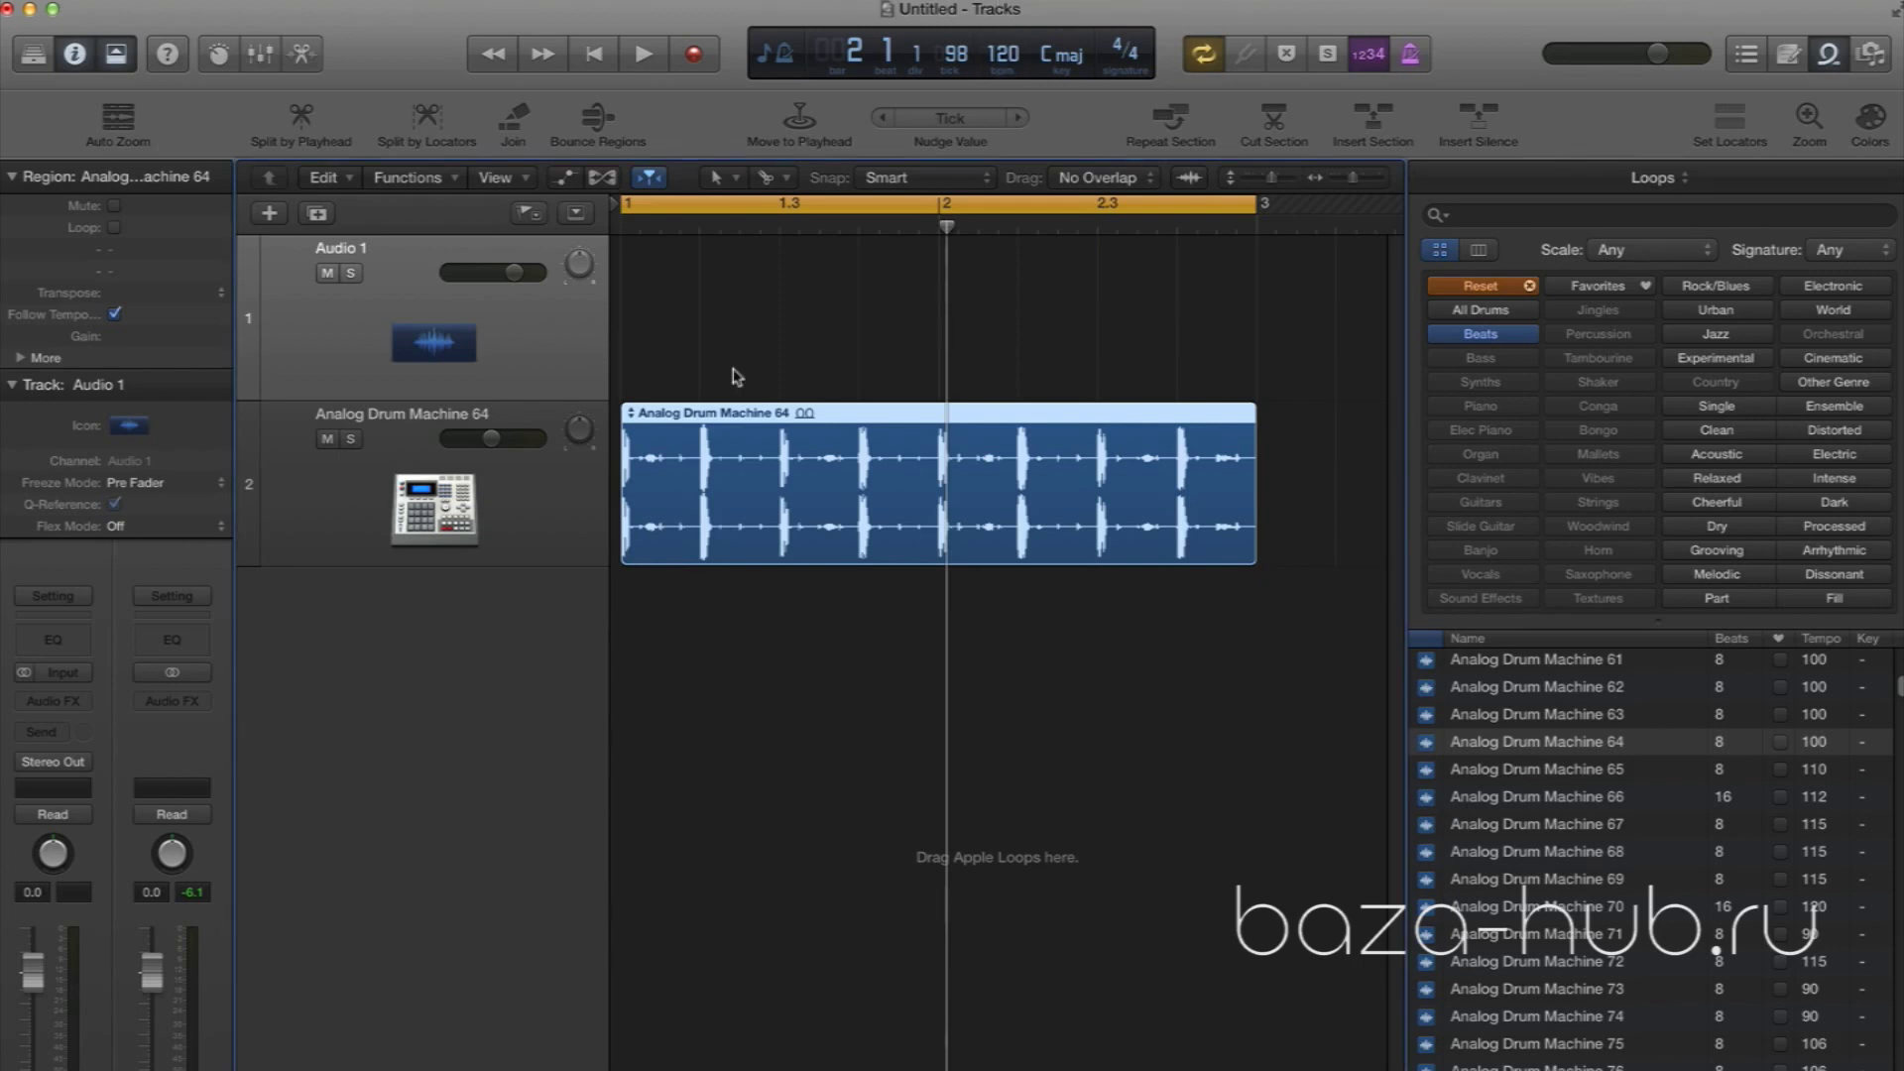
key(space)
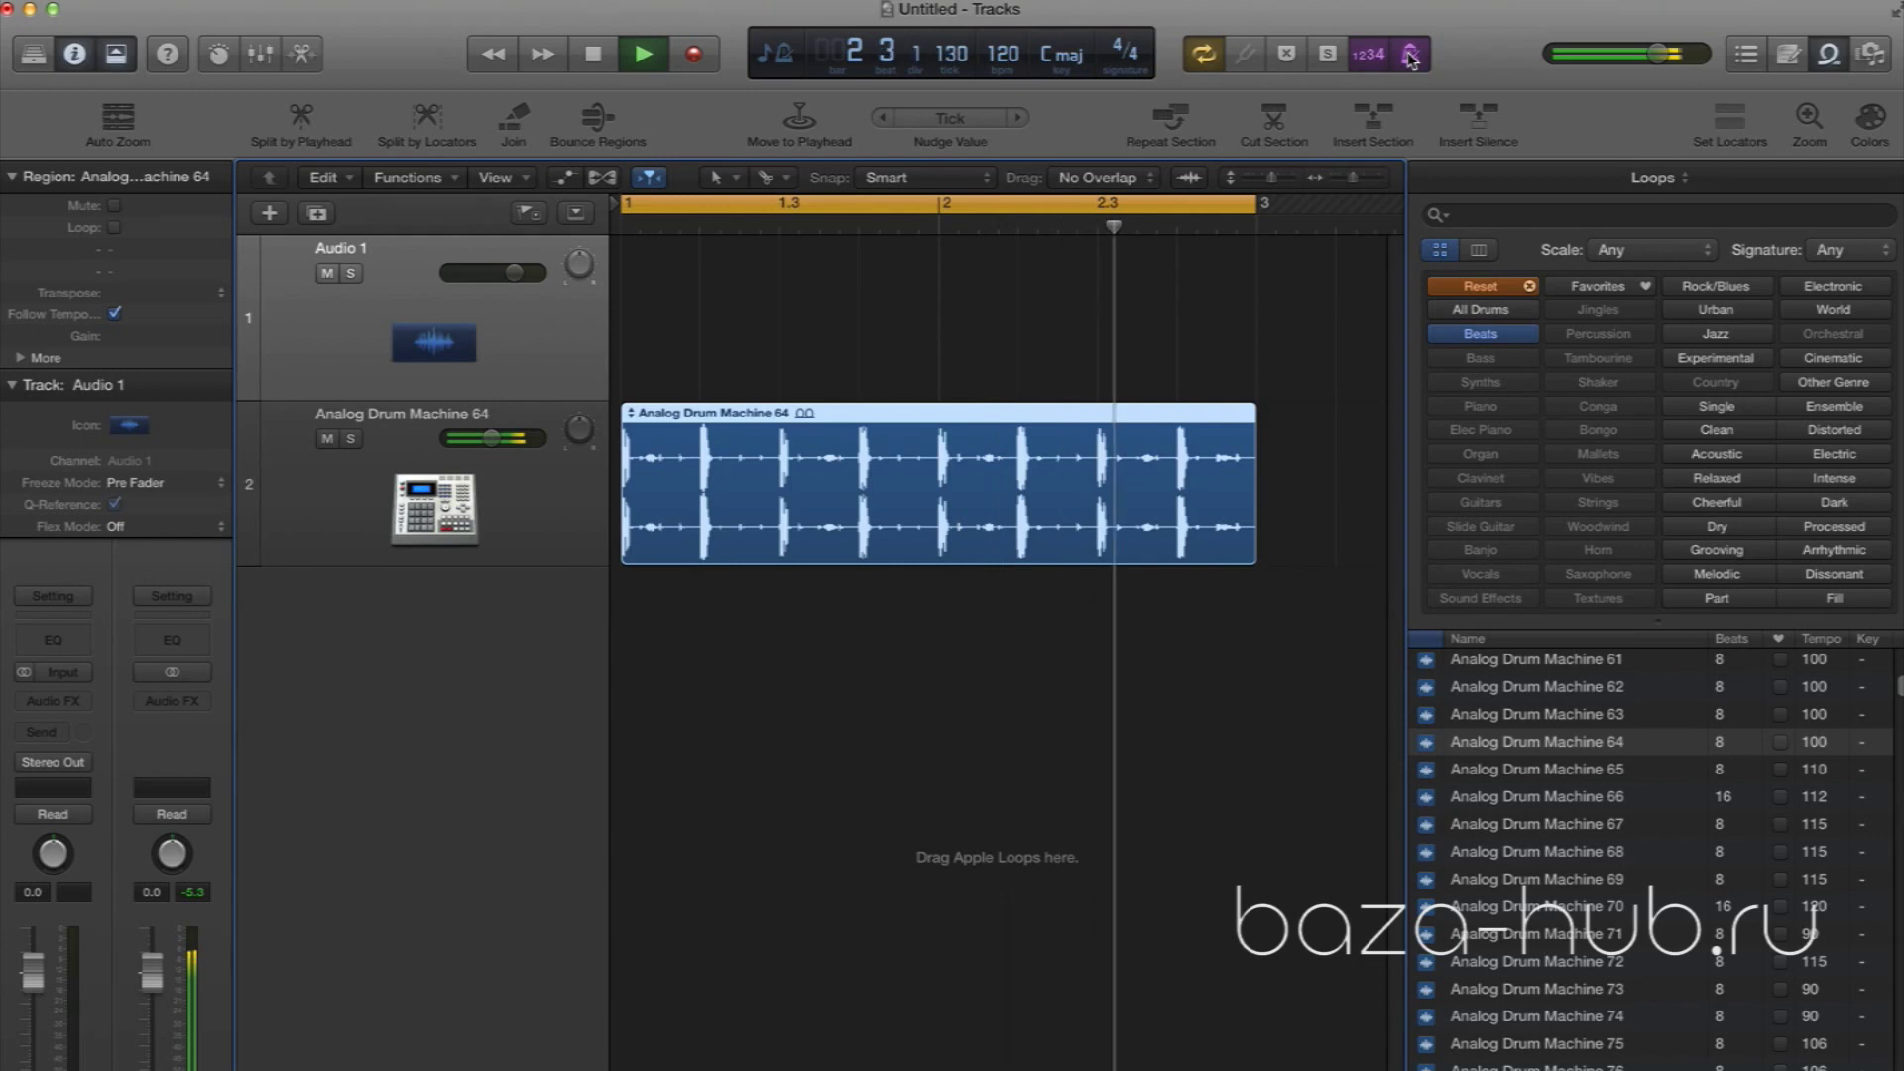
key(space)
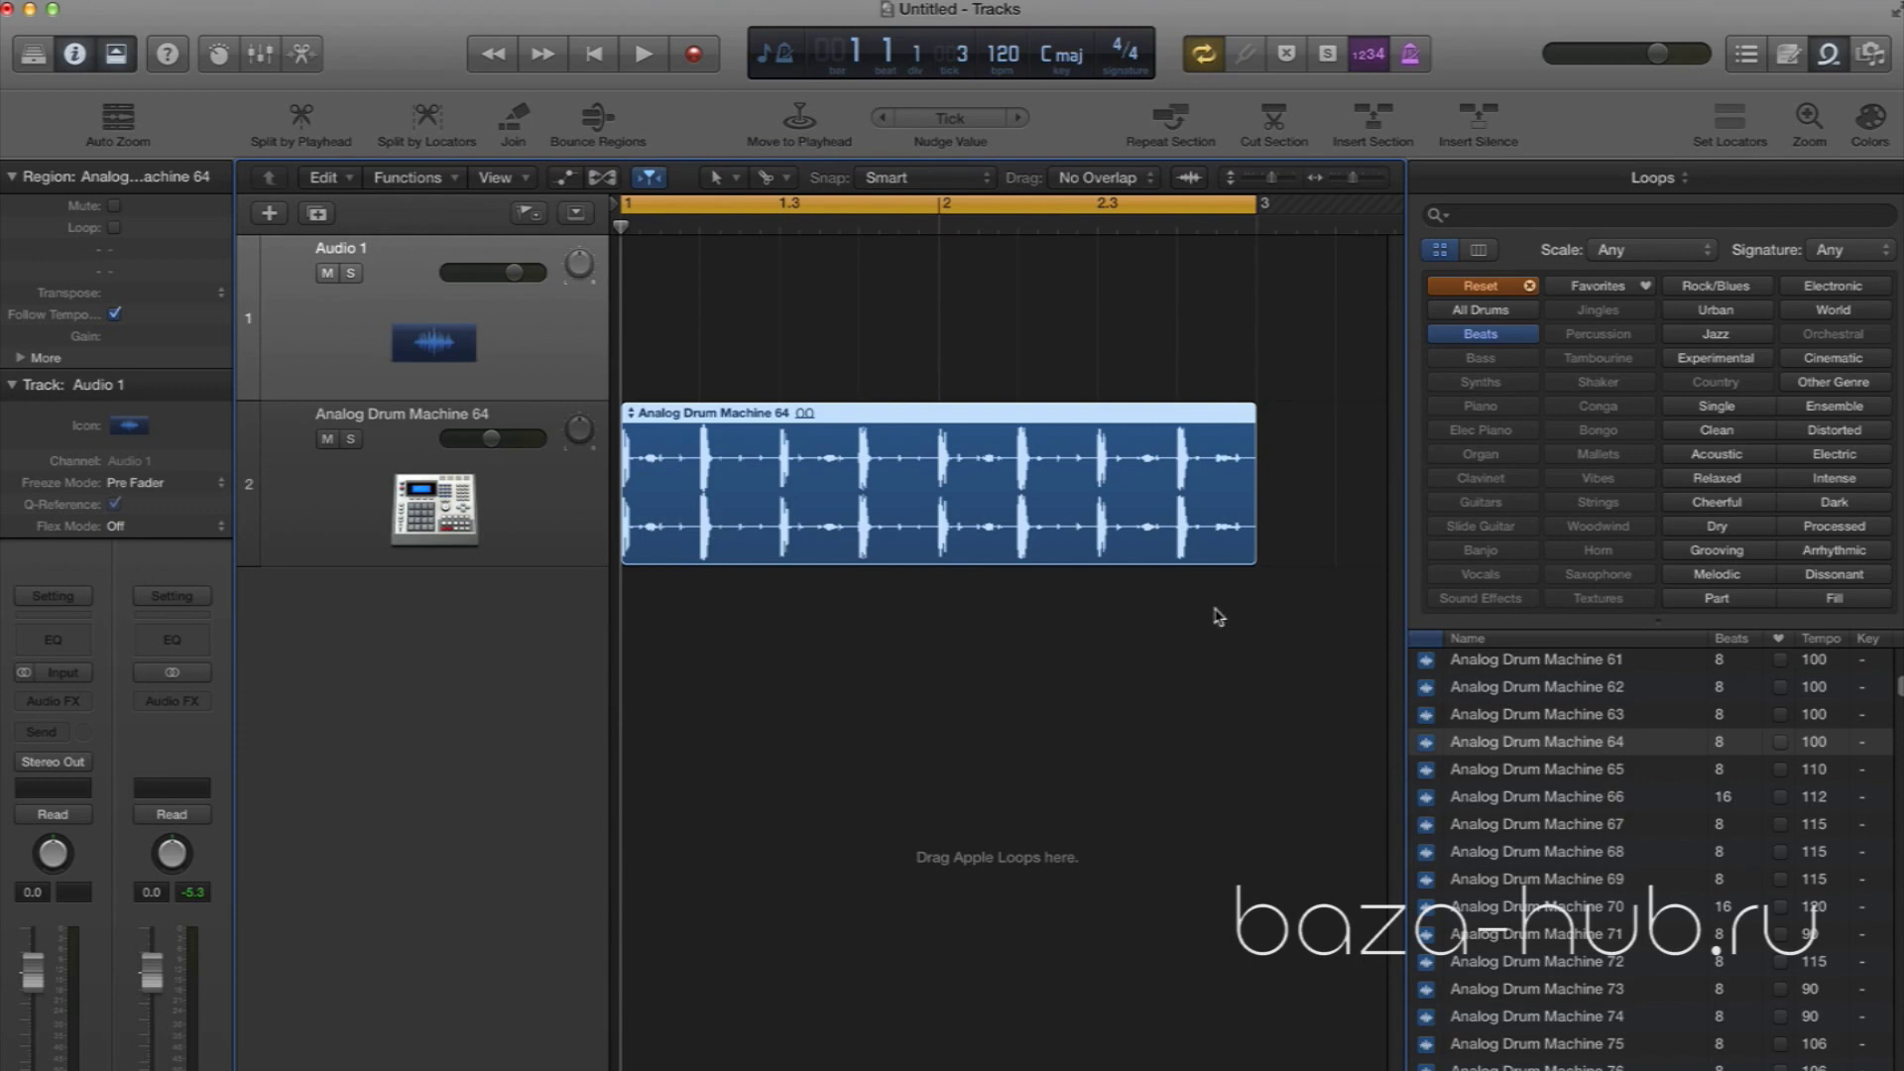
Clear the Beats filter from the loop list and briefly play the drum machine loop
click(1468, 337)
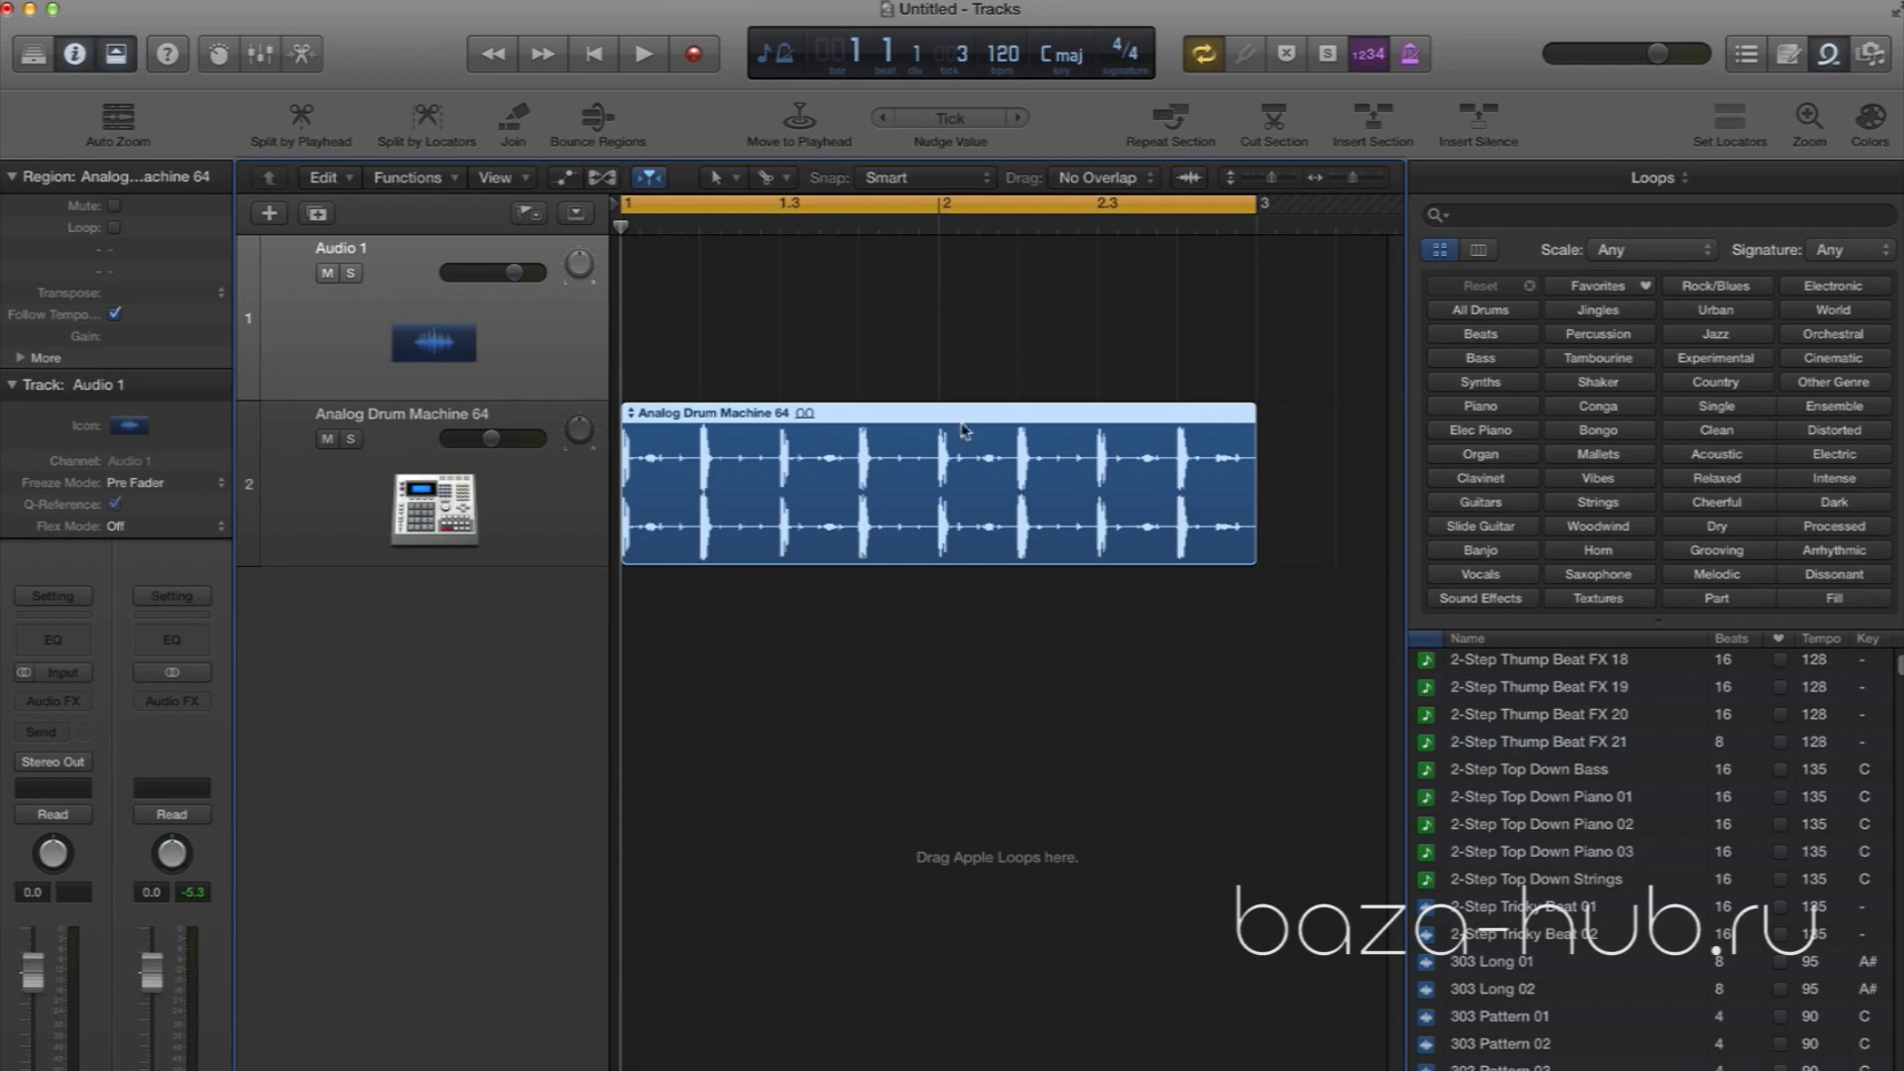
key(space)
key(space)
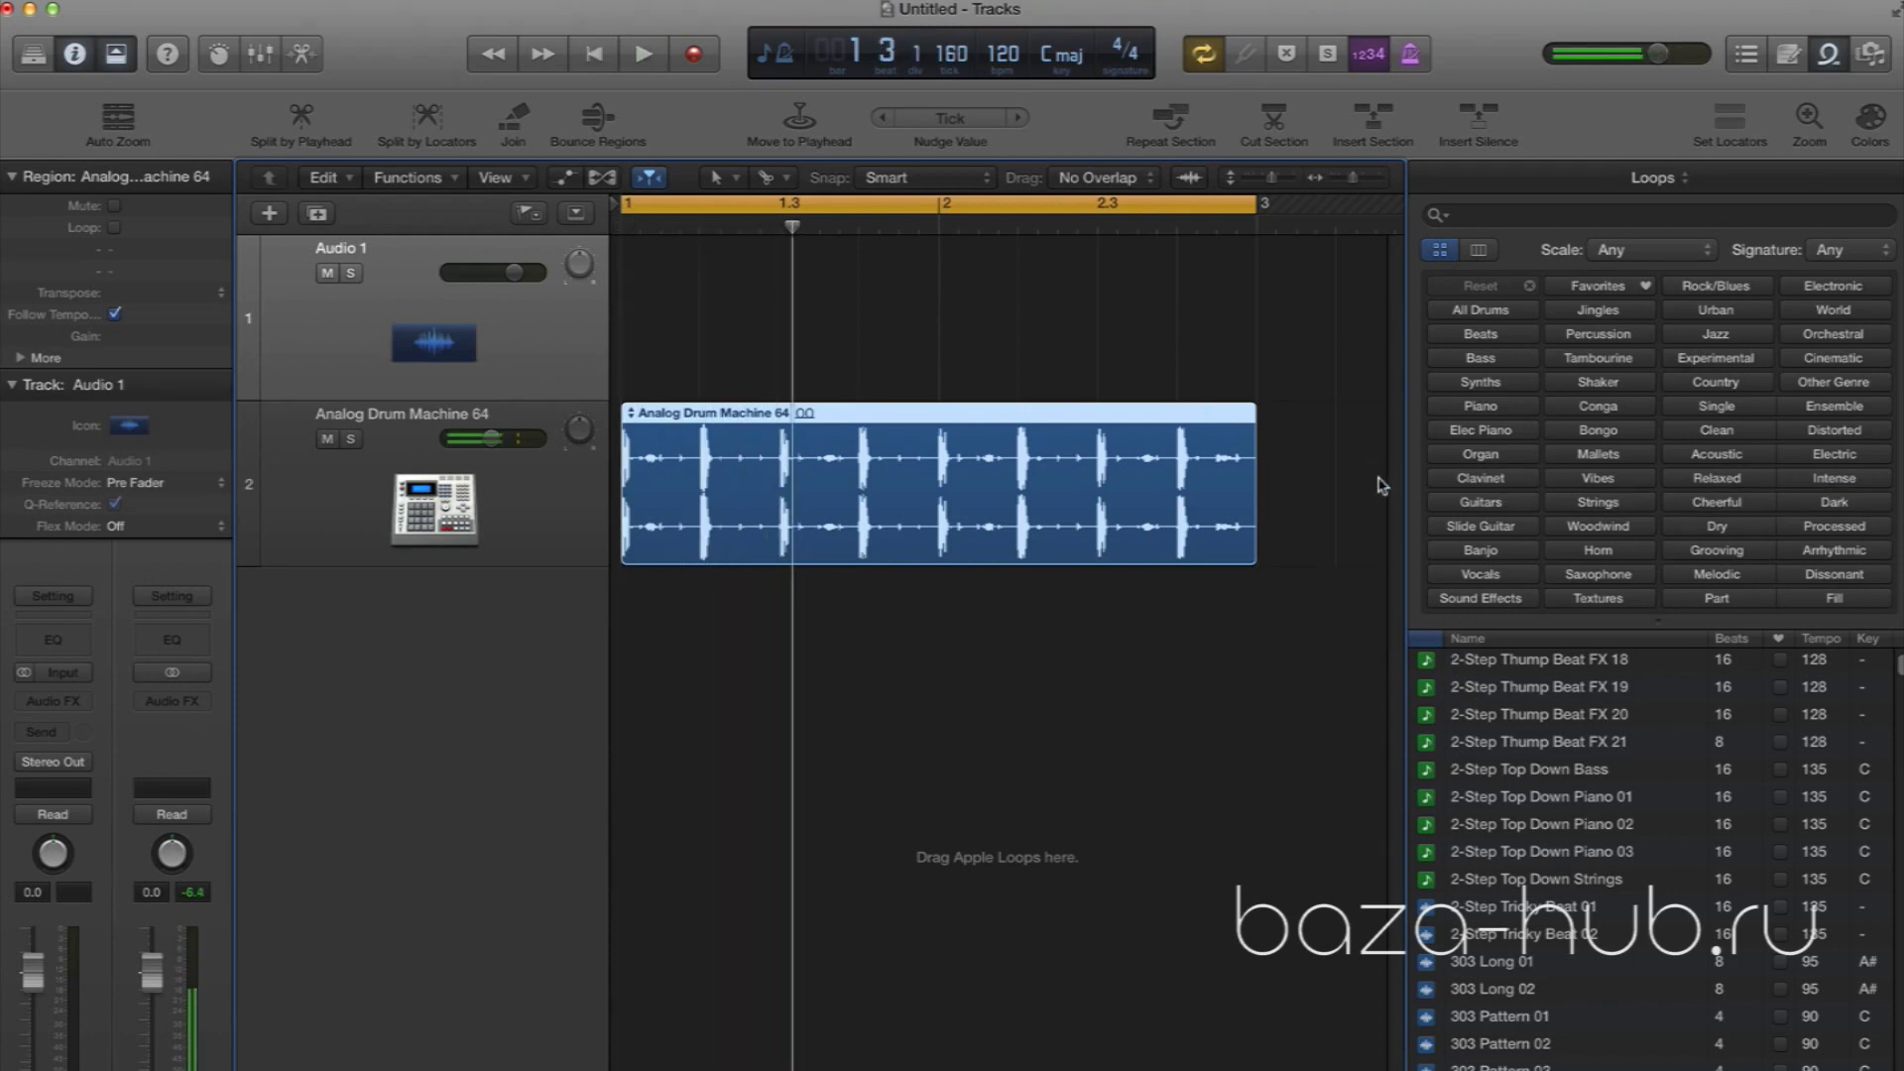
Filter the loops to Percussion, audition African Zebra Log Drum 06, and add Batajon Percussion Loop 11 on a new track at bar 1
click(1601, 337)
click(1538, 853)
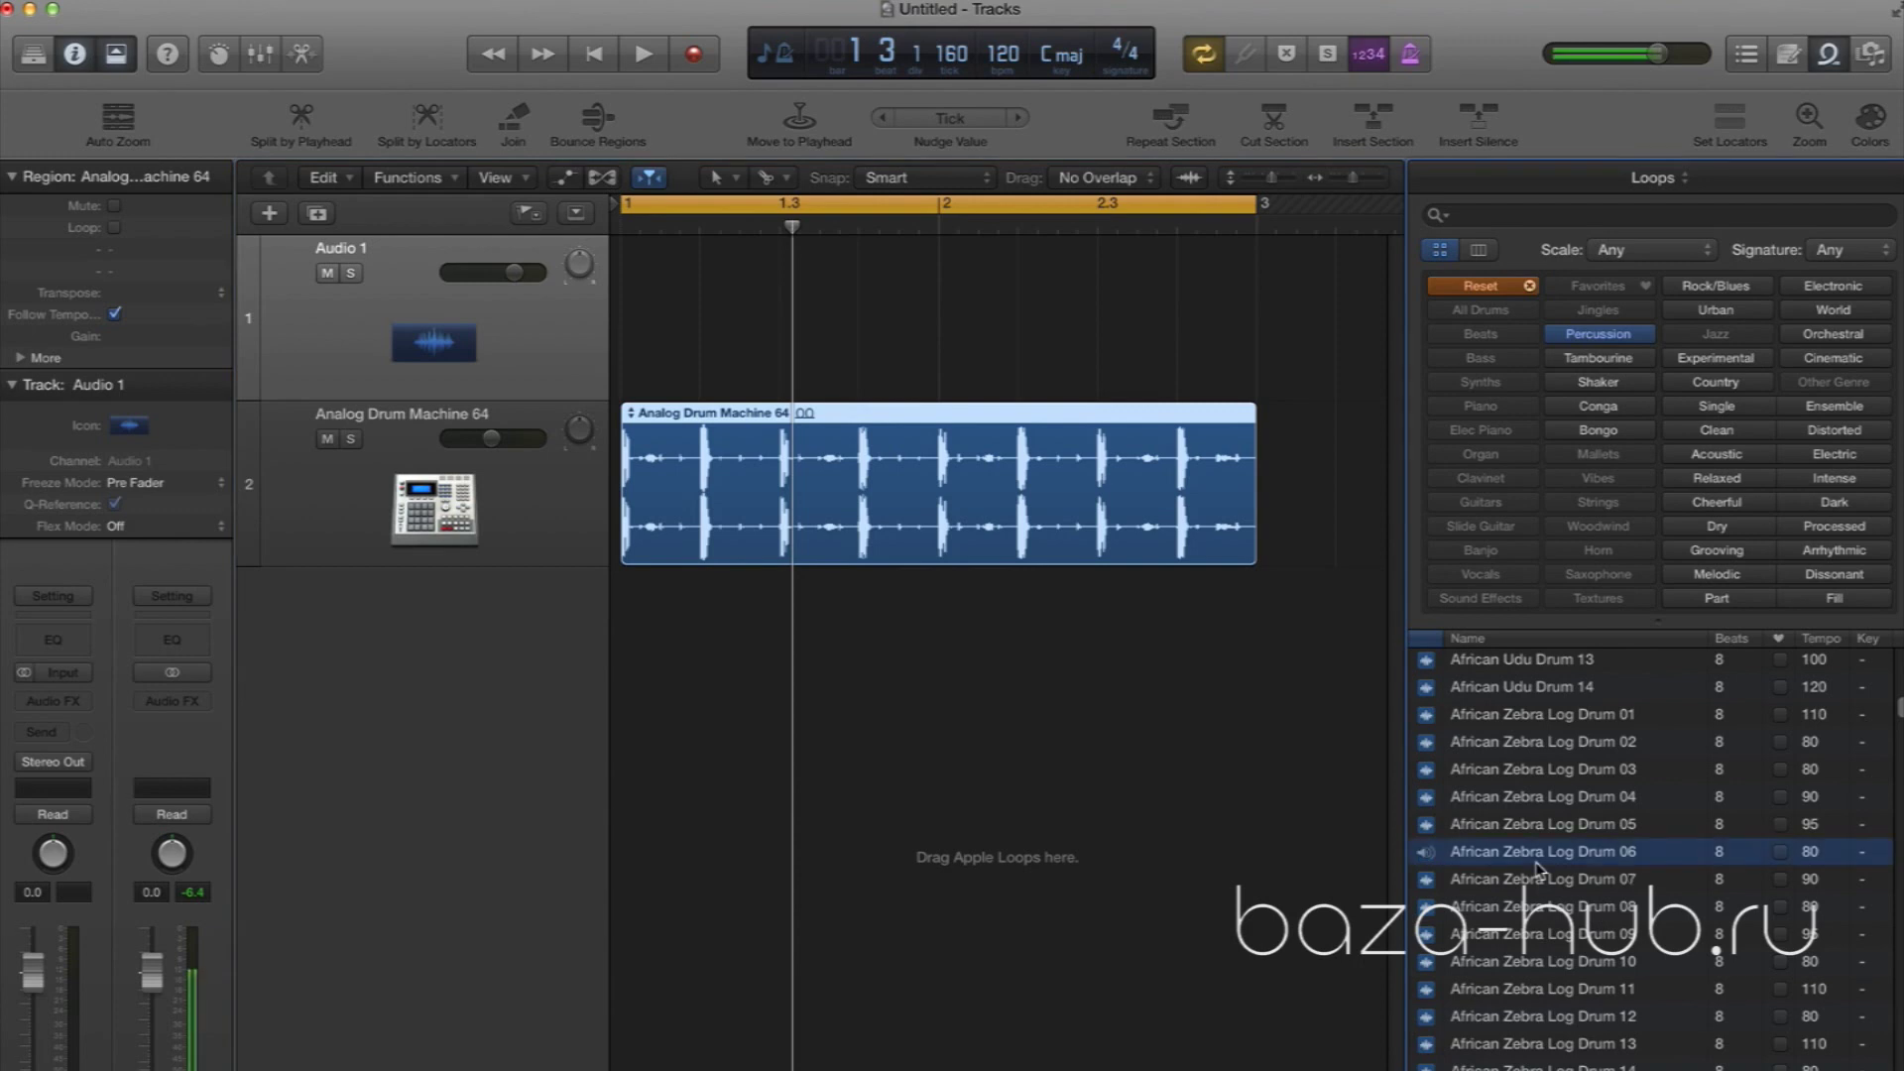
scroll(1538, 871, down, 10)
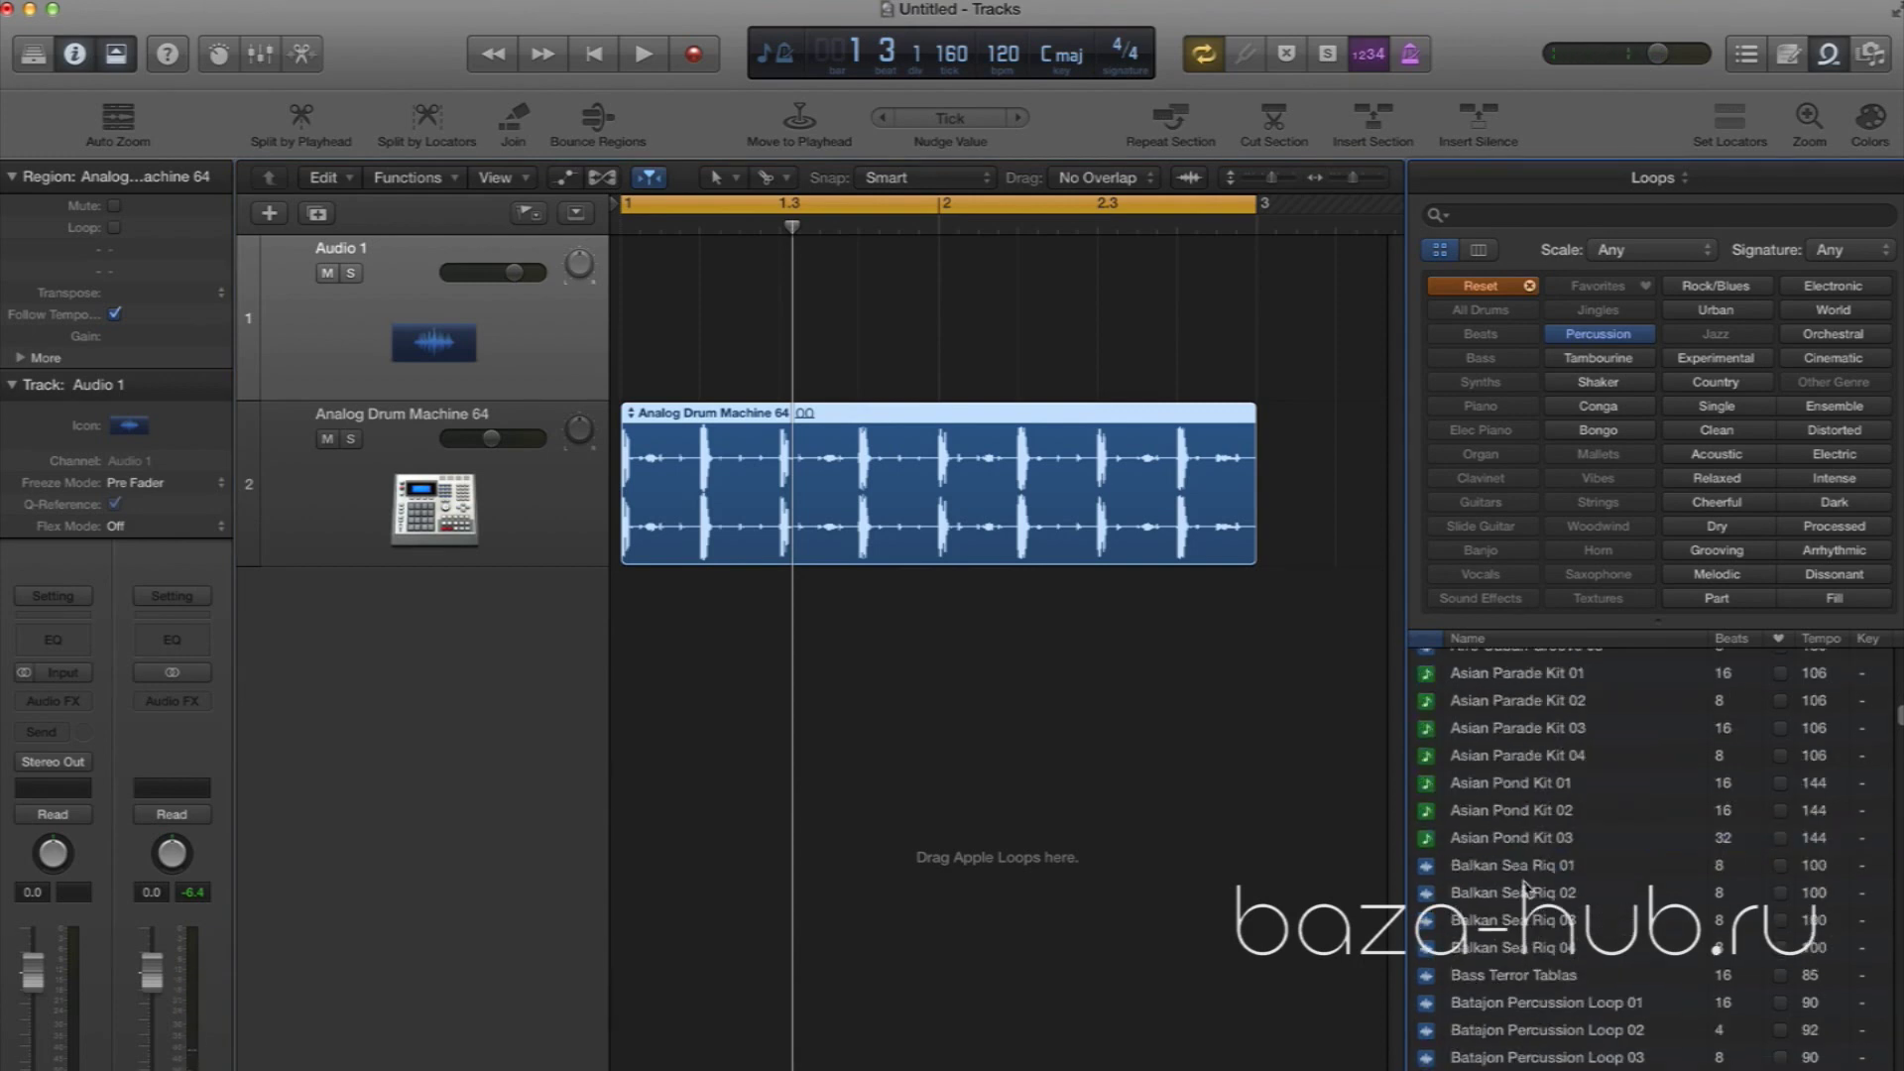
scroll(1525, 884, down, 7)
click(1530, 770)
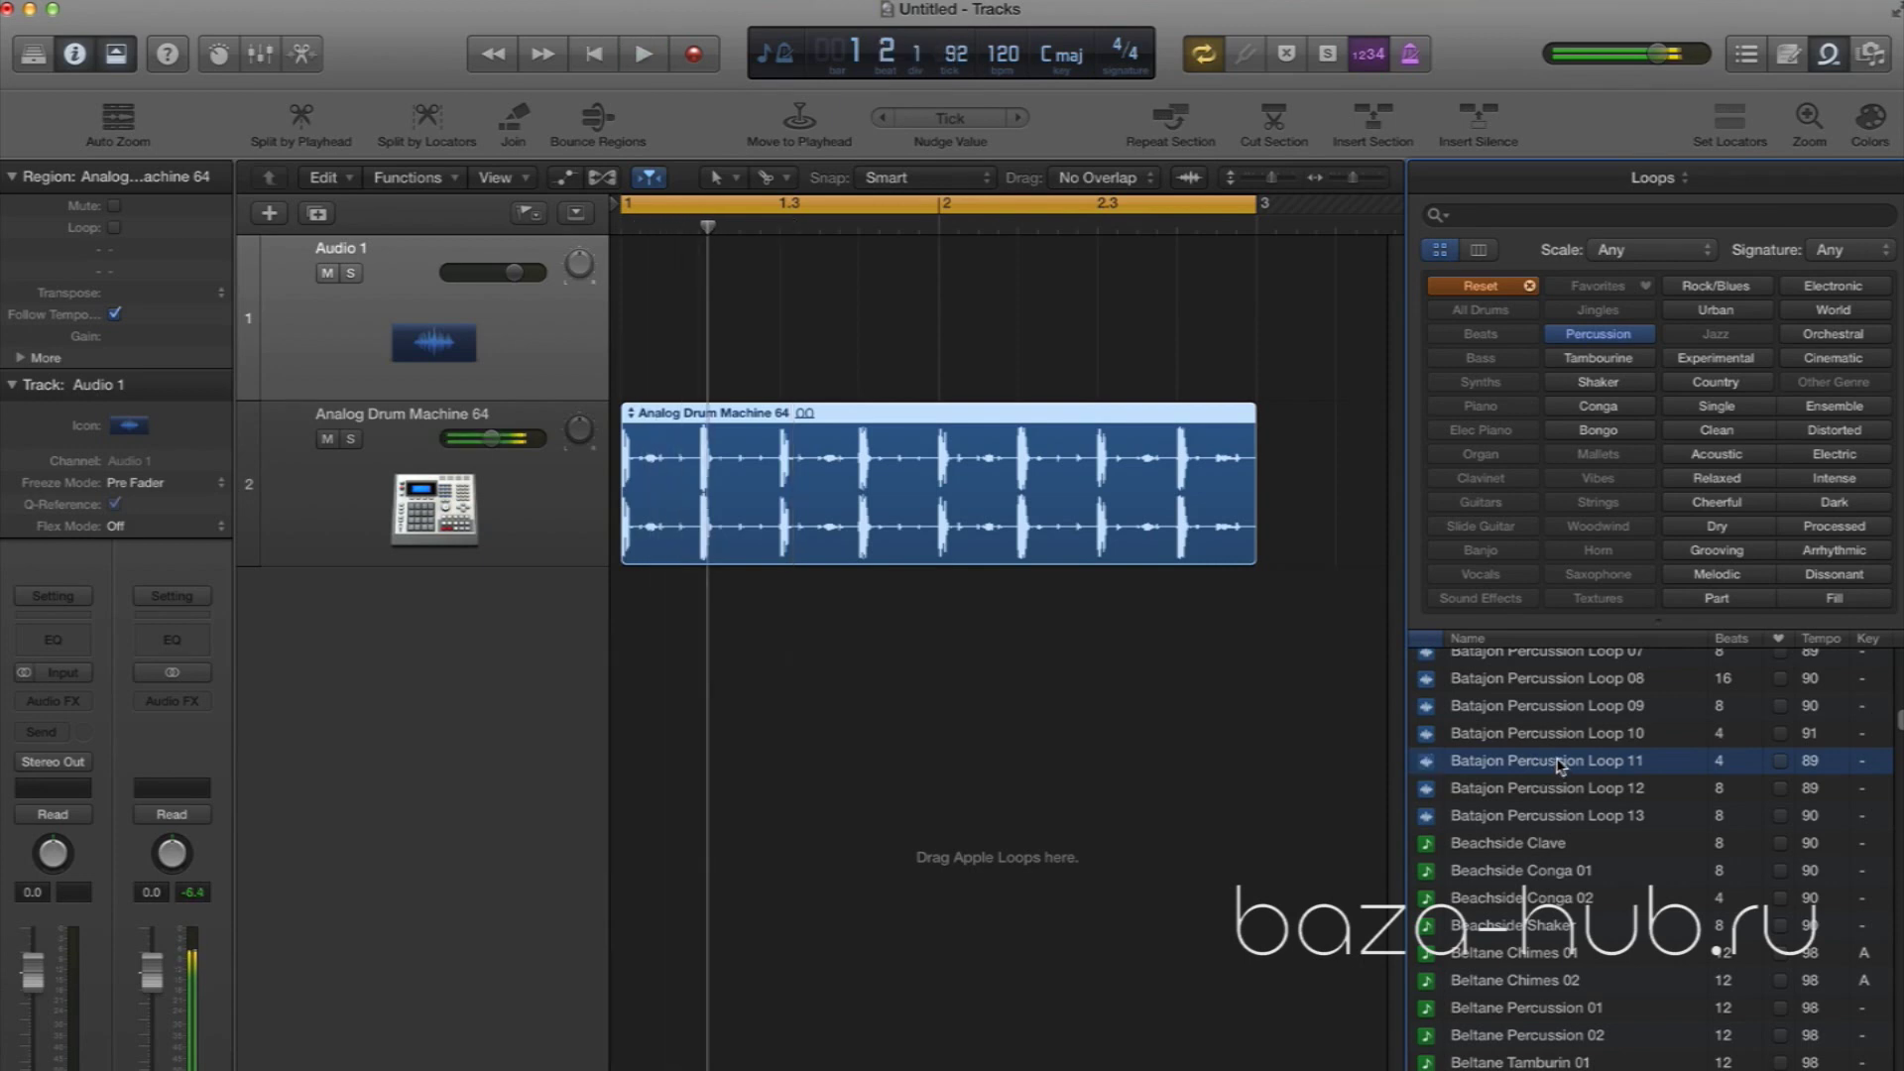
drag(1428, 764, 833, 642)
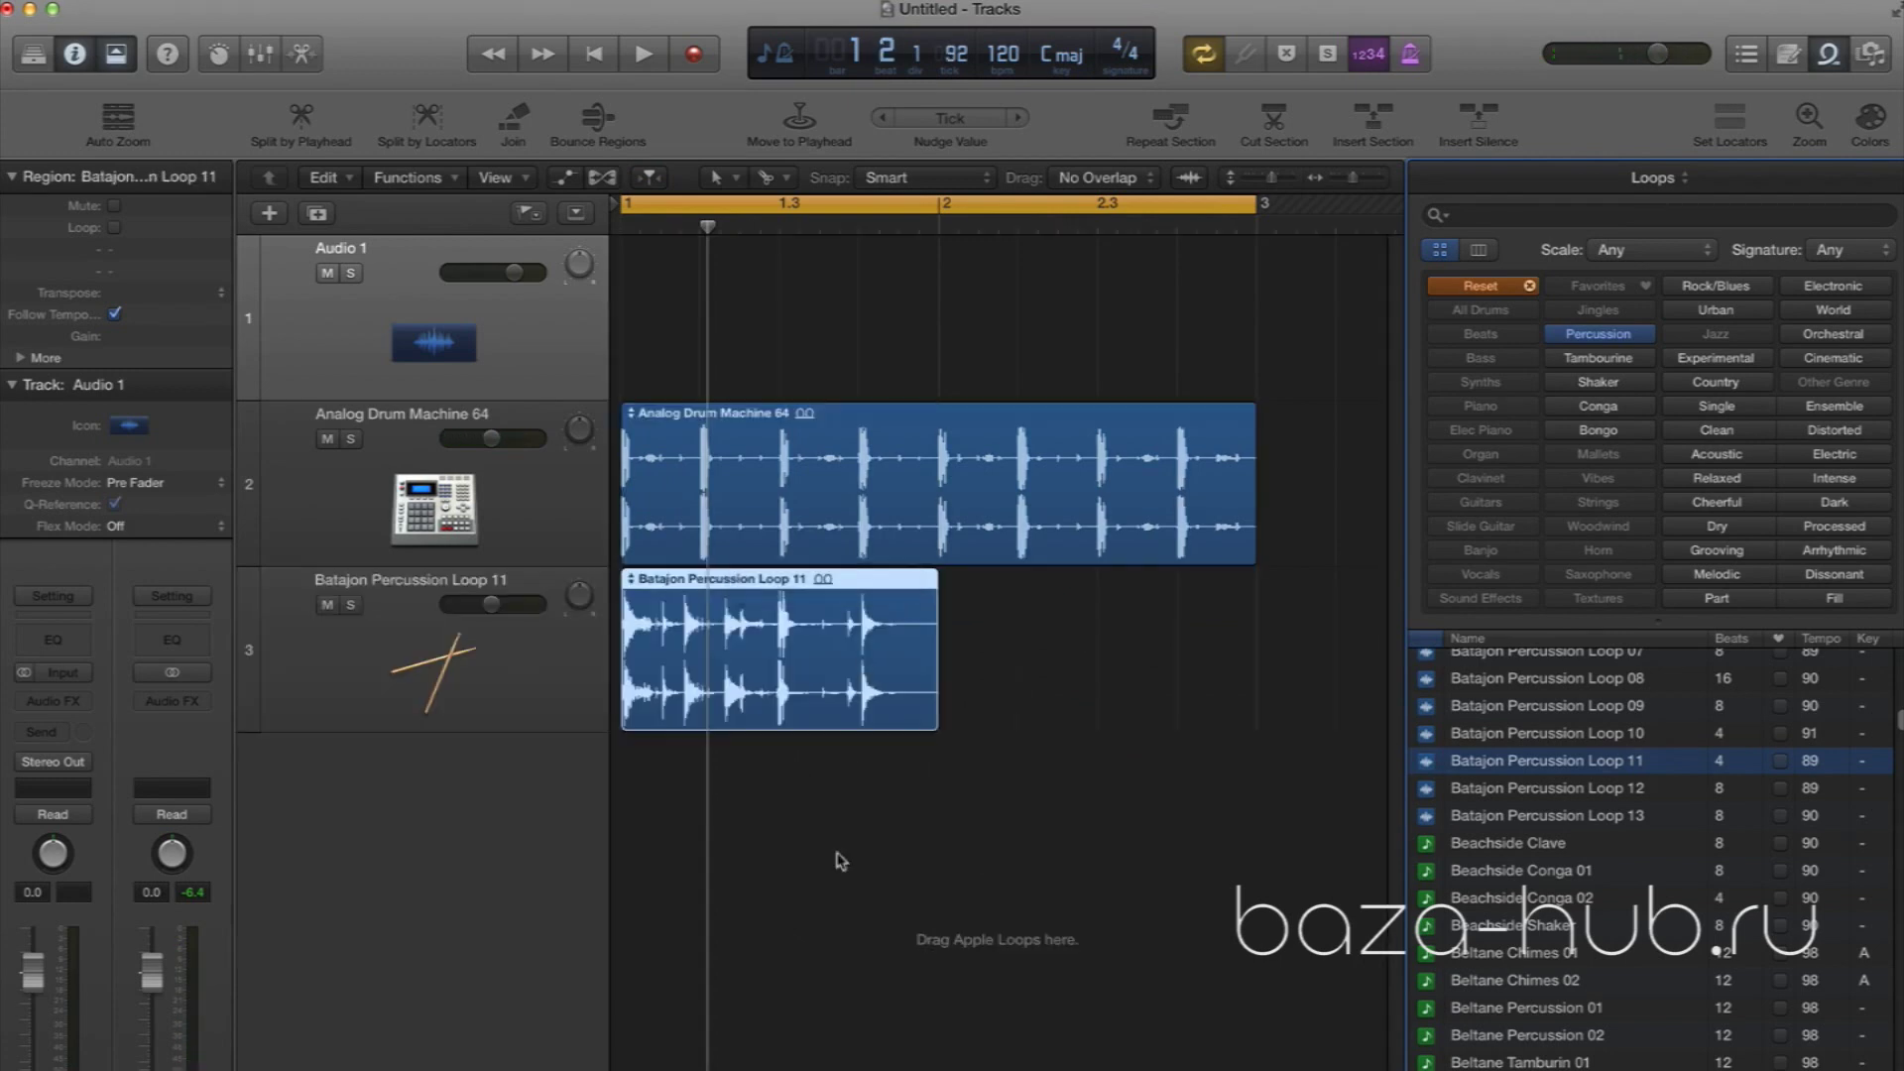
Copy the Batajon Percussion Loop 11 region to bar 2 and lower its track's volume during playback
drag(761, 697, 1064, 690)
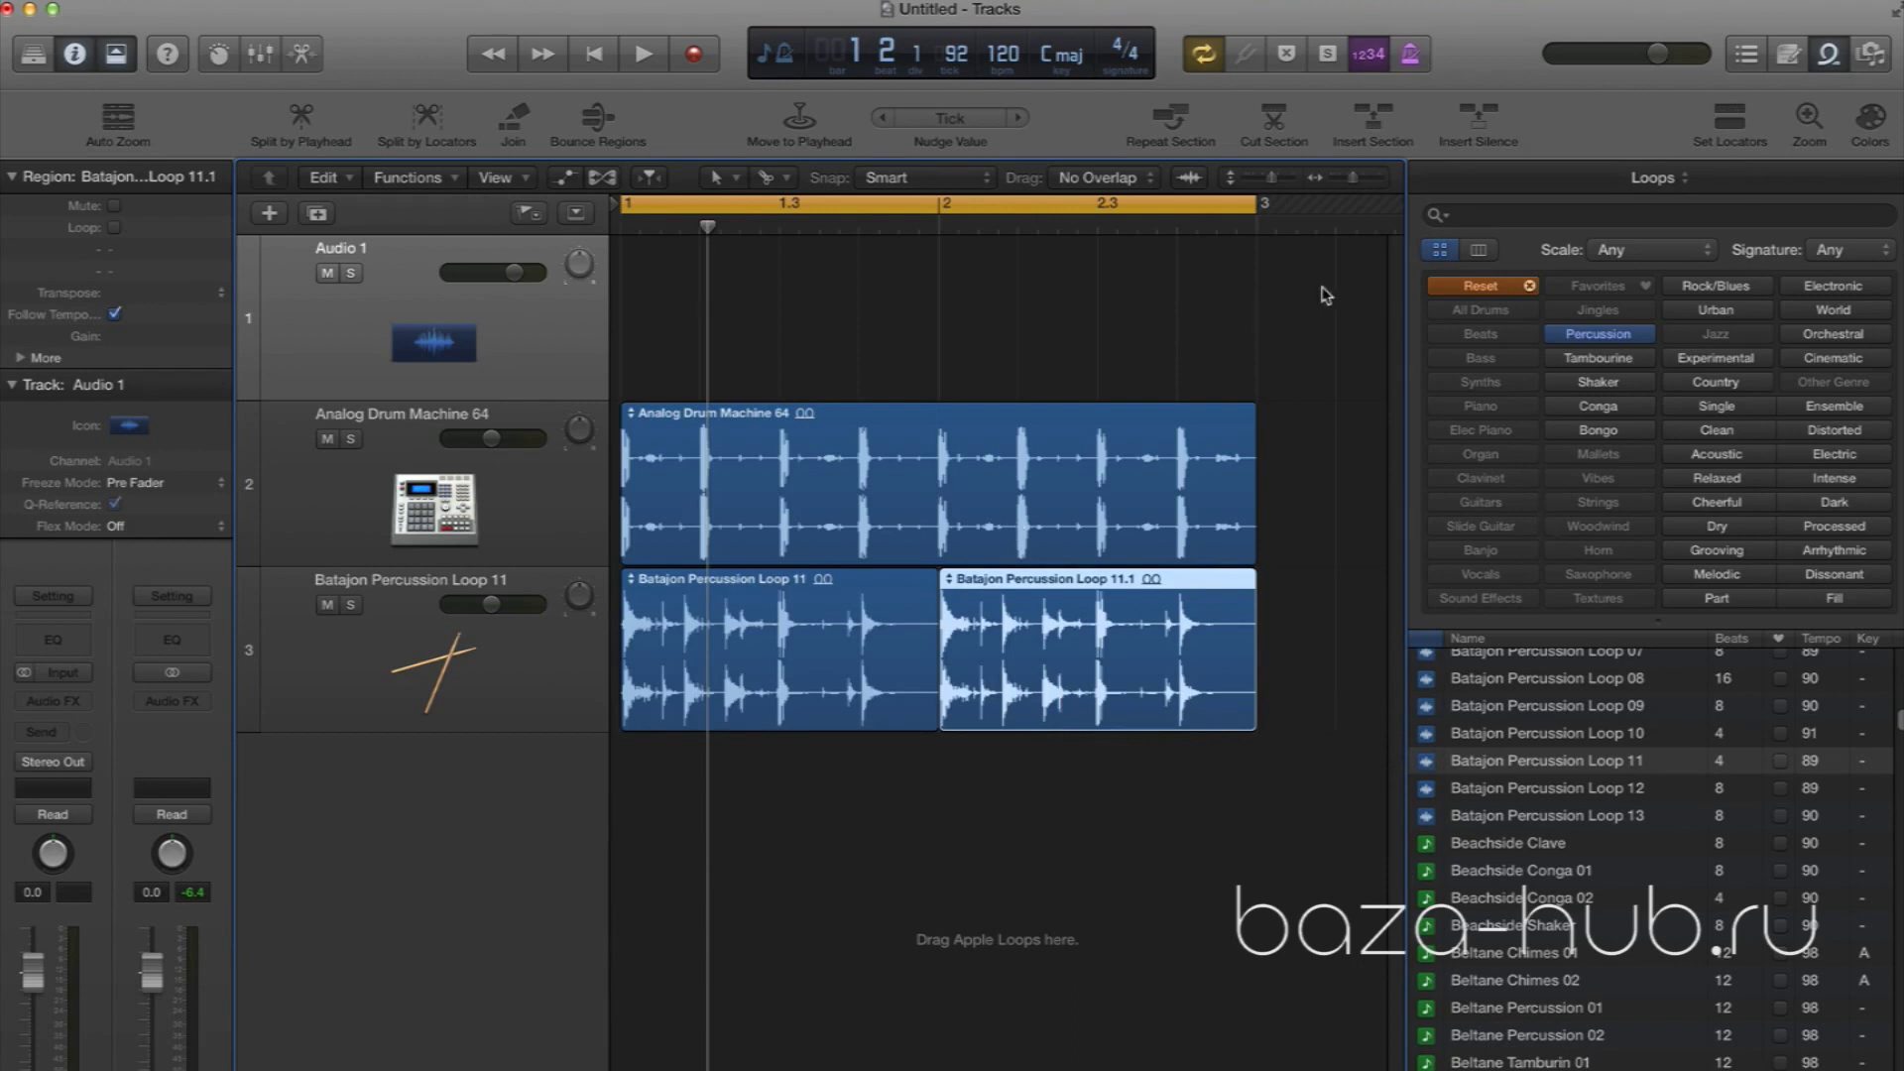
key(space)
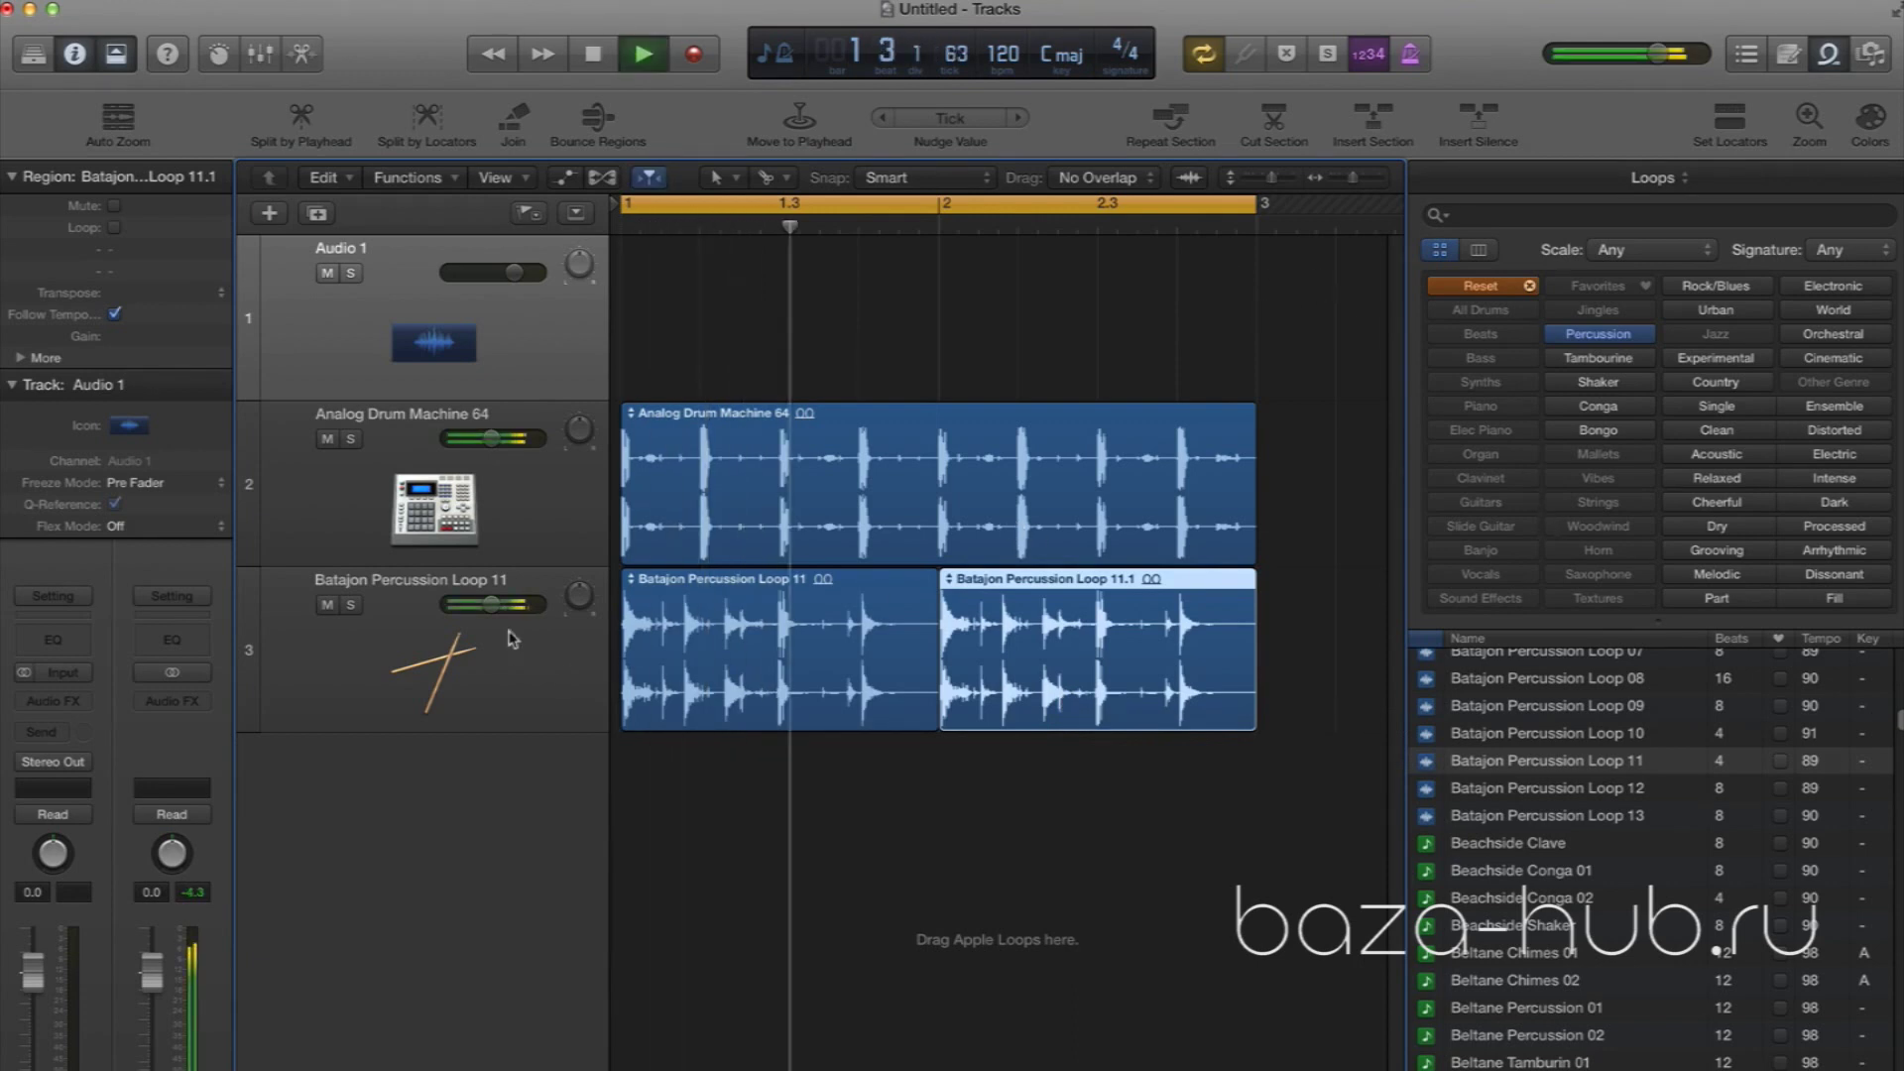
mouse_move(491, 606)
drag(491, 605, 467, 605)
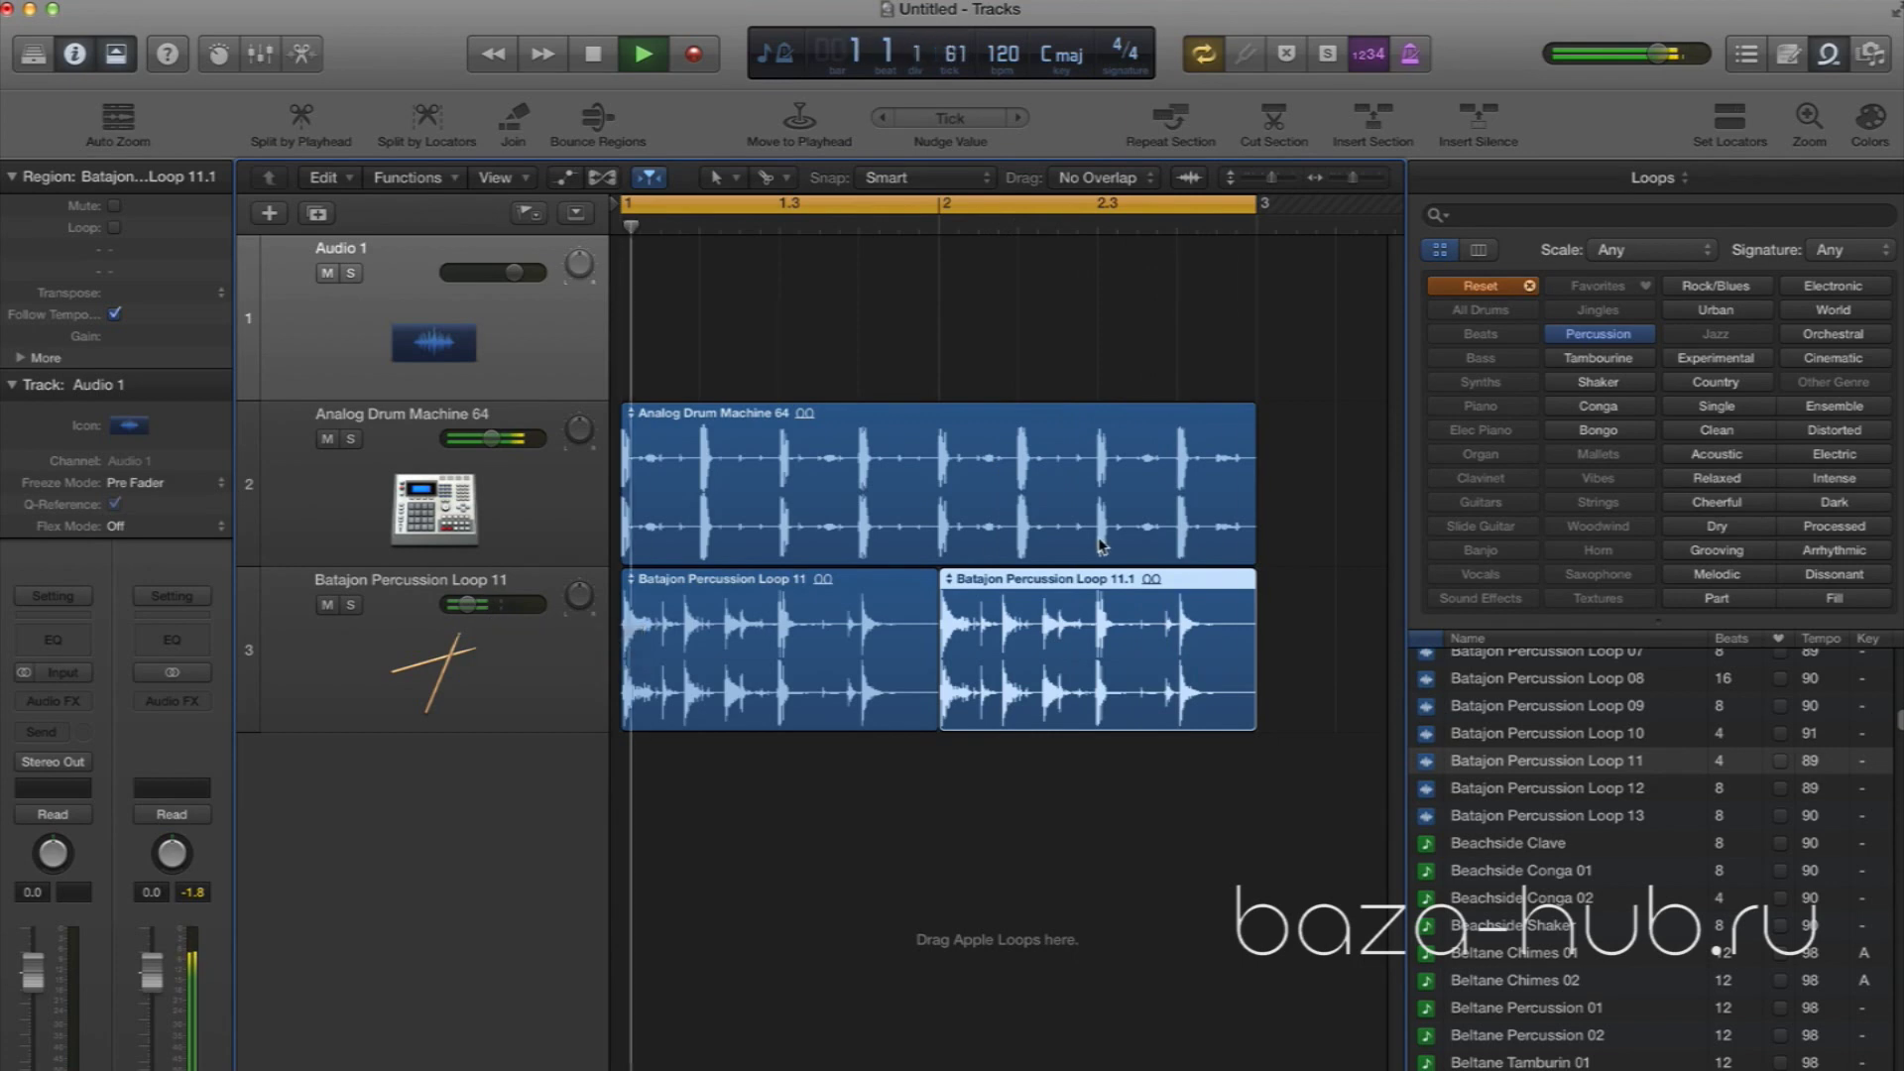
Filter the loops to Tambourine, audition Tambourine Loop 09 and Tambourine 01, and add Tambourine 01 on a new track at bar 1
click(1598, 335)
click(1598, 358)
click(1497, 789)
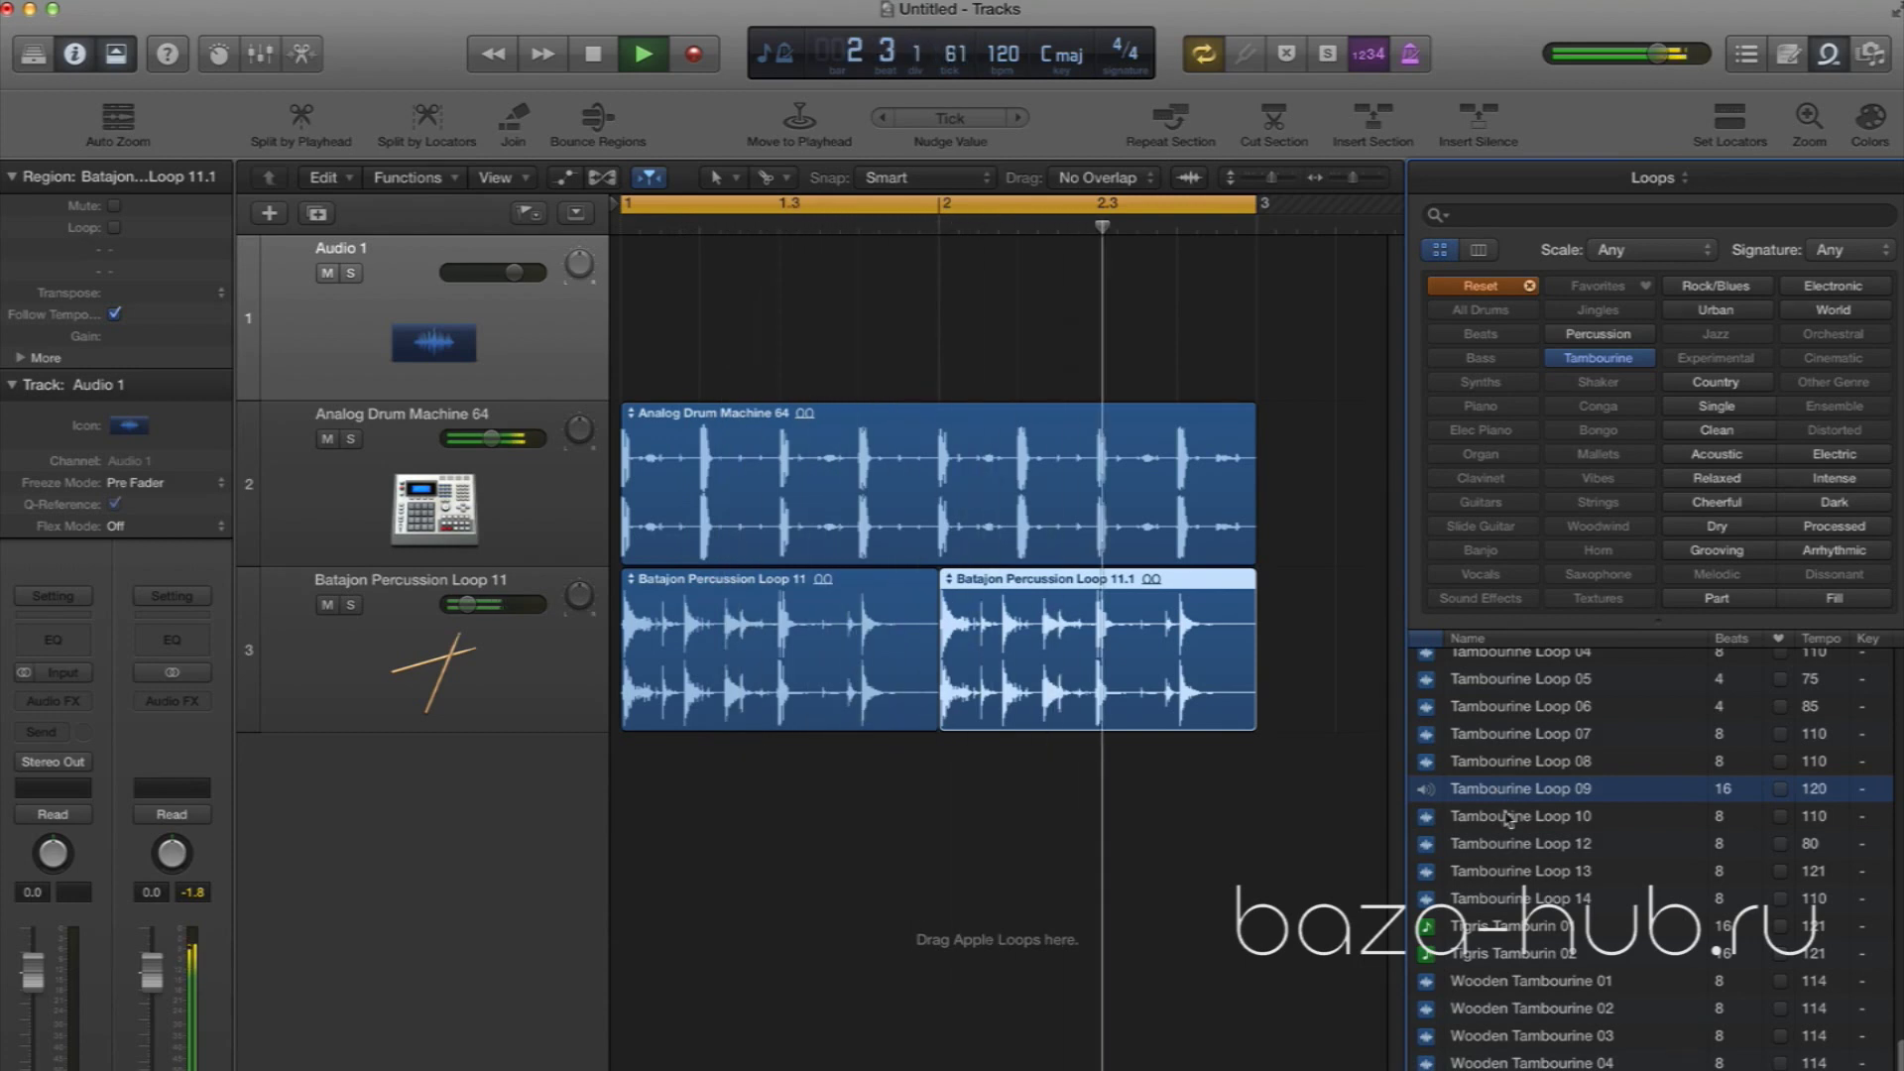
scroll(1518, 962, up, 5)
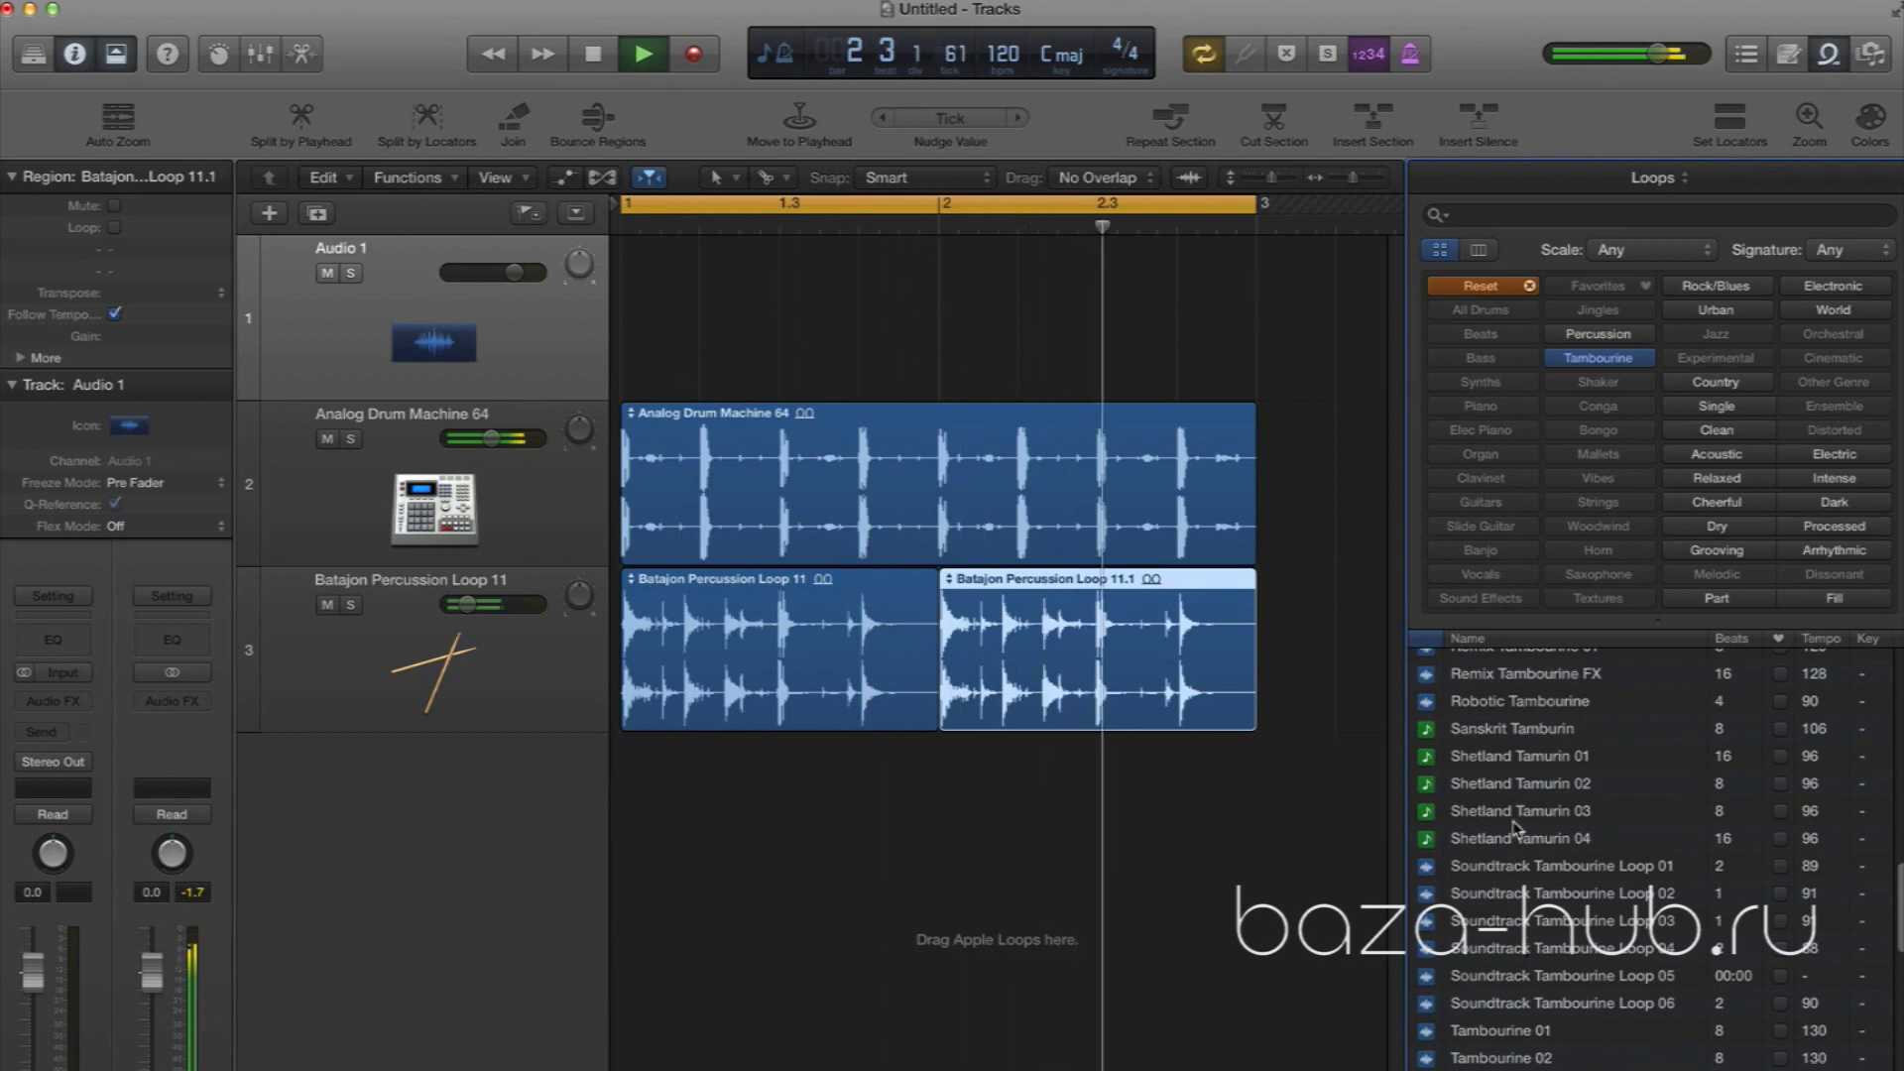
click(1512, 1031)
scroll(1512, 992, down, 5)
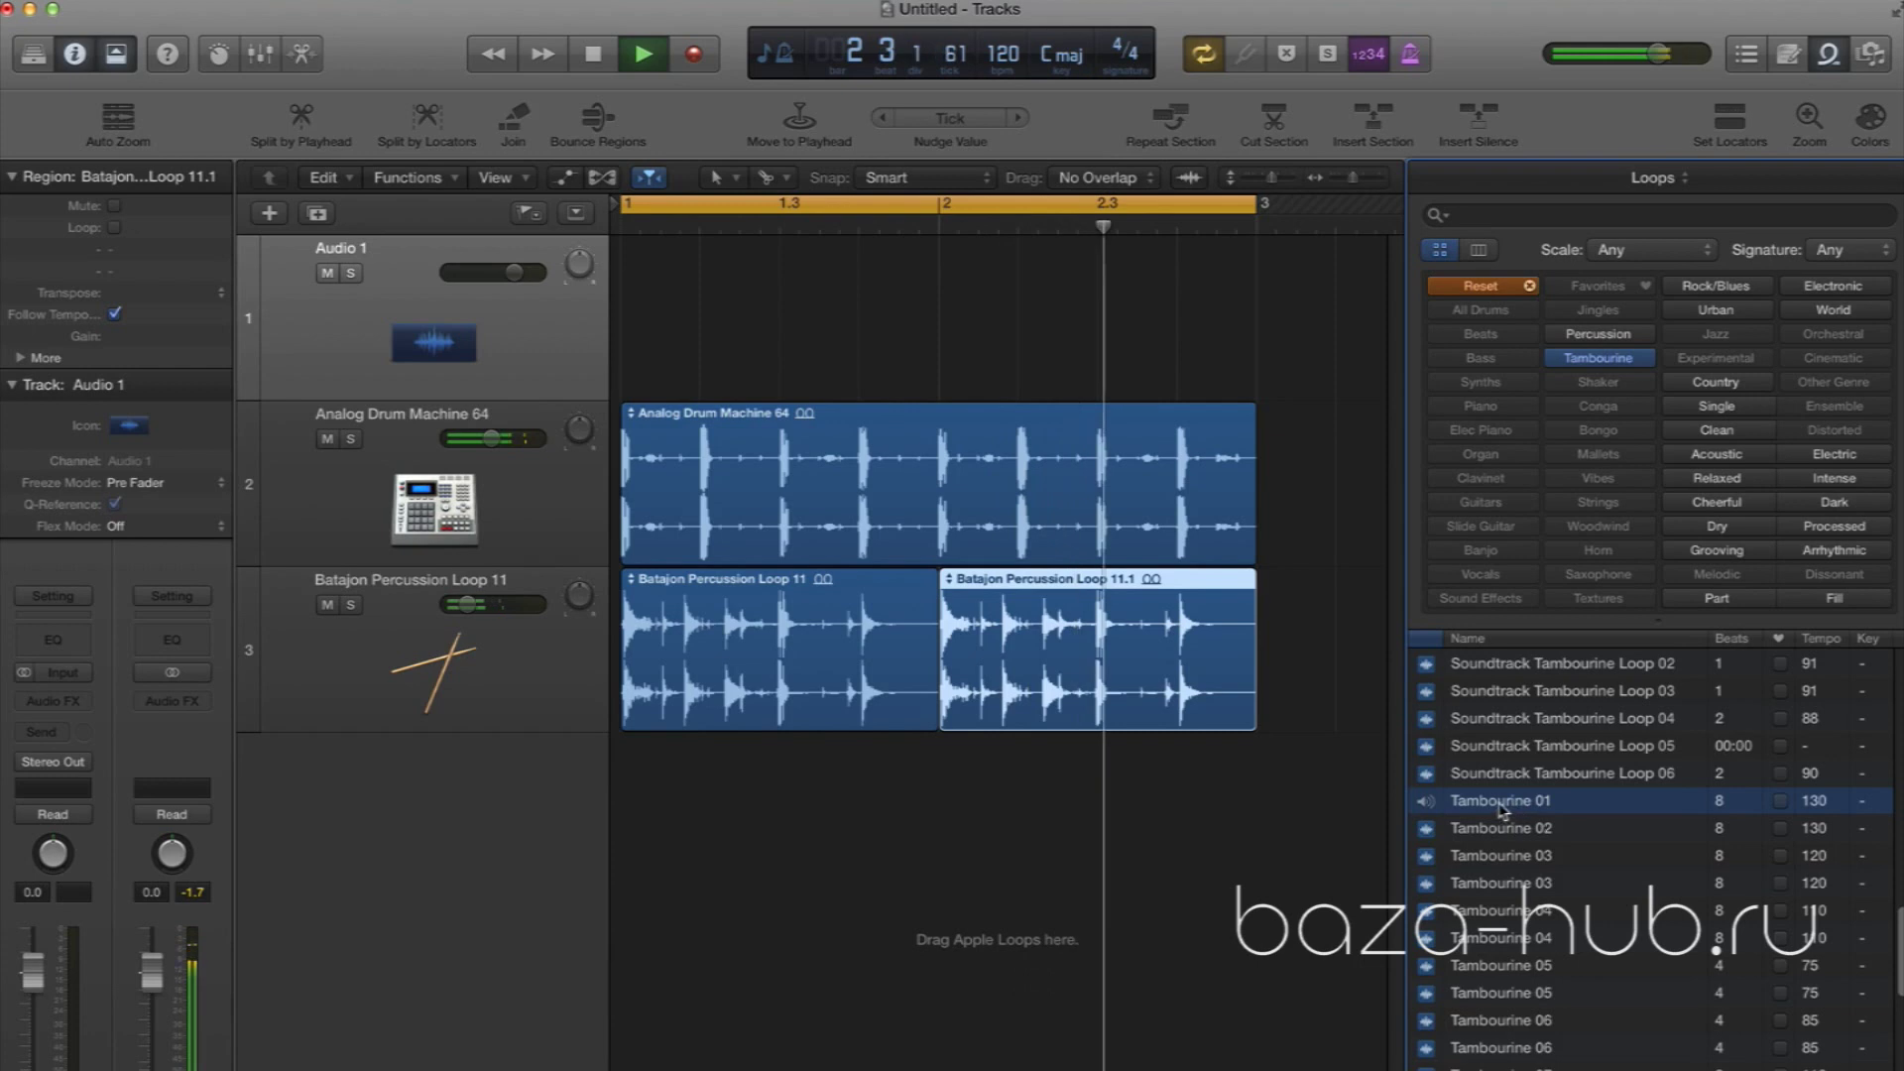
drag(1487, 803, 803, 798)
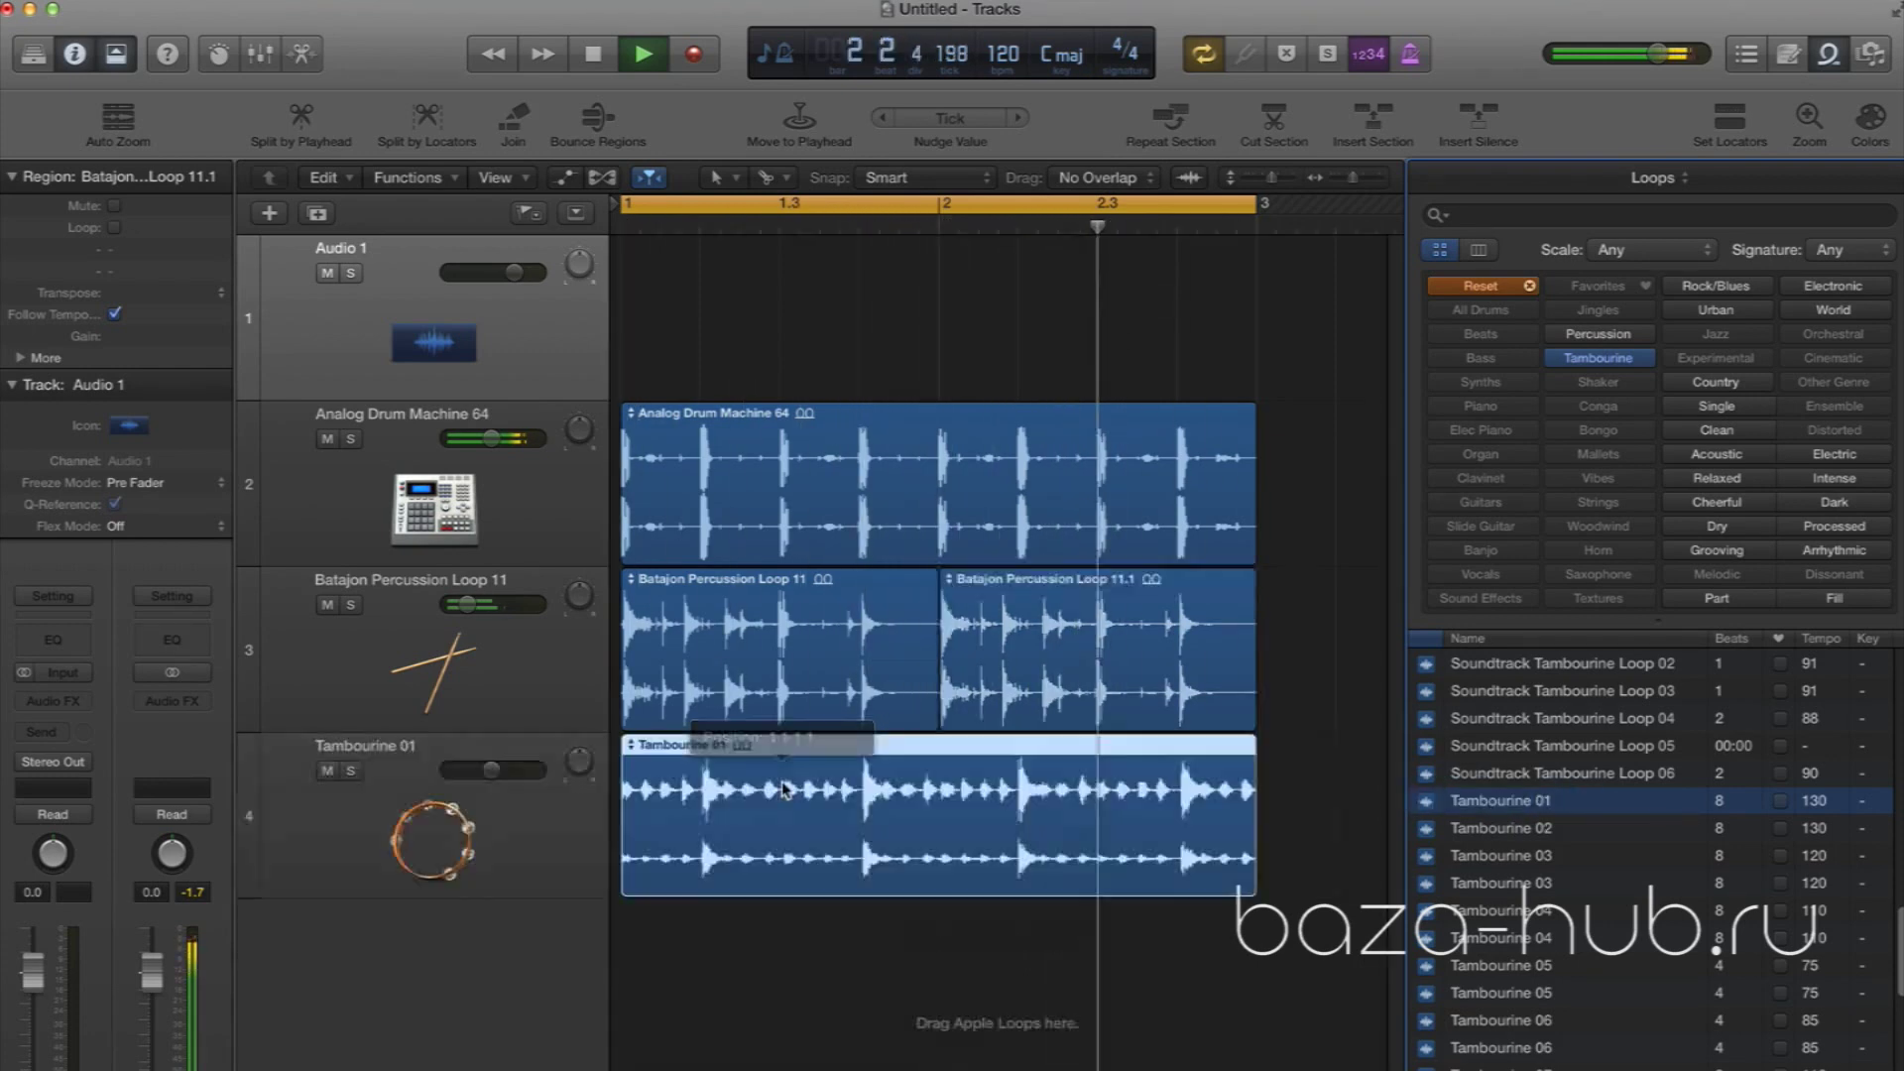
Play the combined loops and lower the Tambourine 01 track's volume slightly
key(space)
click(759, 954)
key(space)
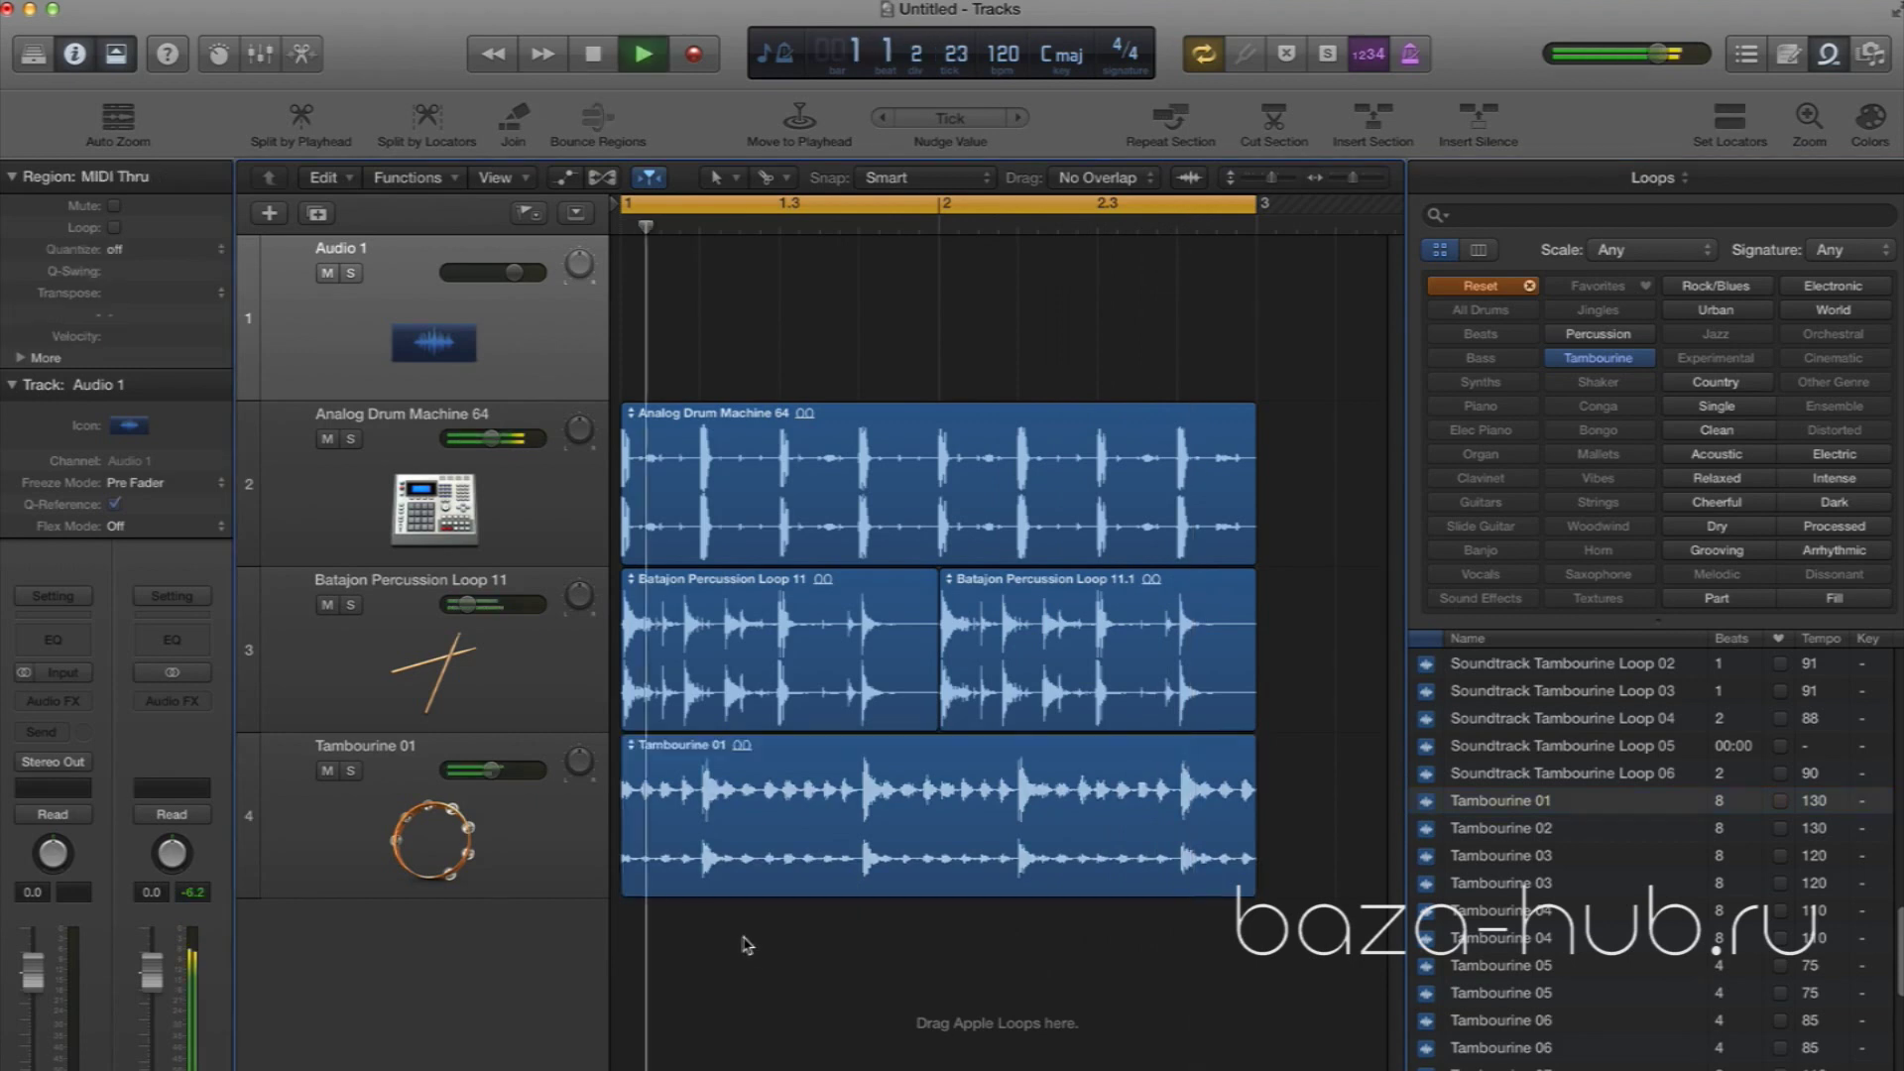
drag(491, 770, 475, 770)
Filter the loops to Bass instead of Tambourine and add Acoustic Double Bass Groove 16 on a new track at bar 1
click(1586, 360)
click(1480, 285)
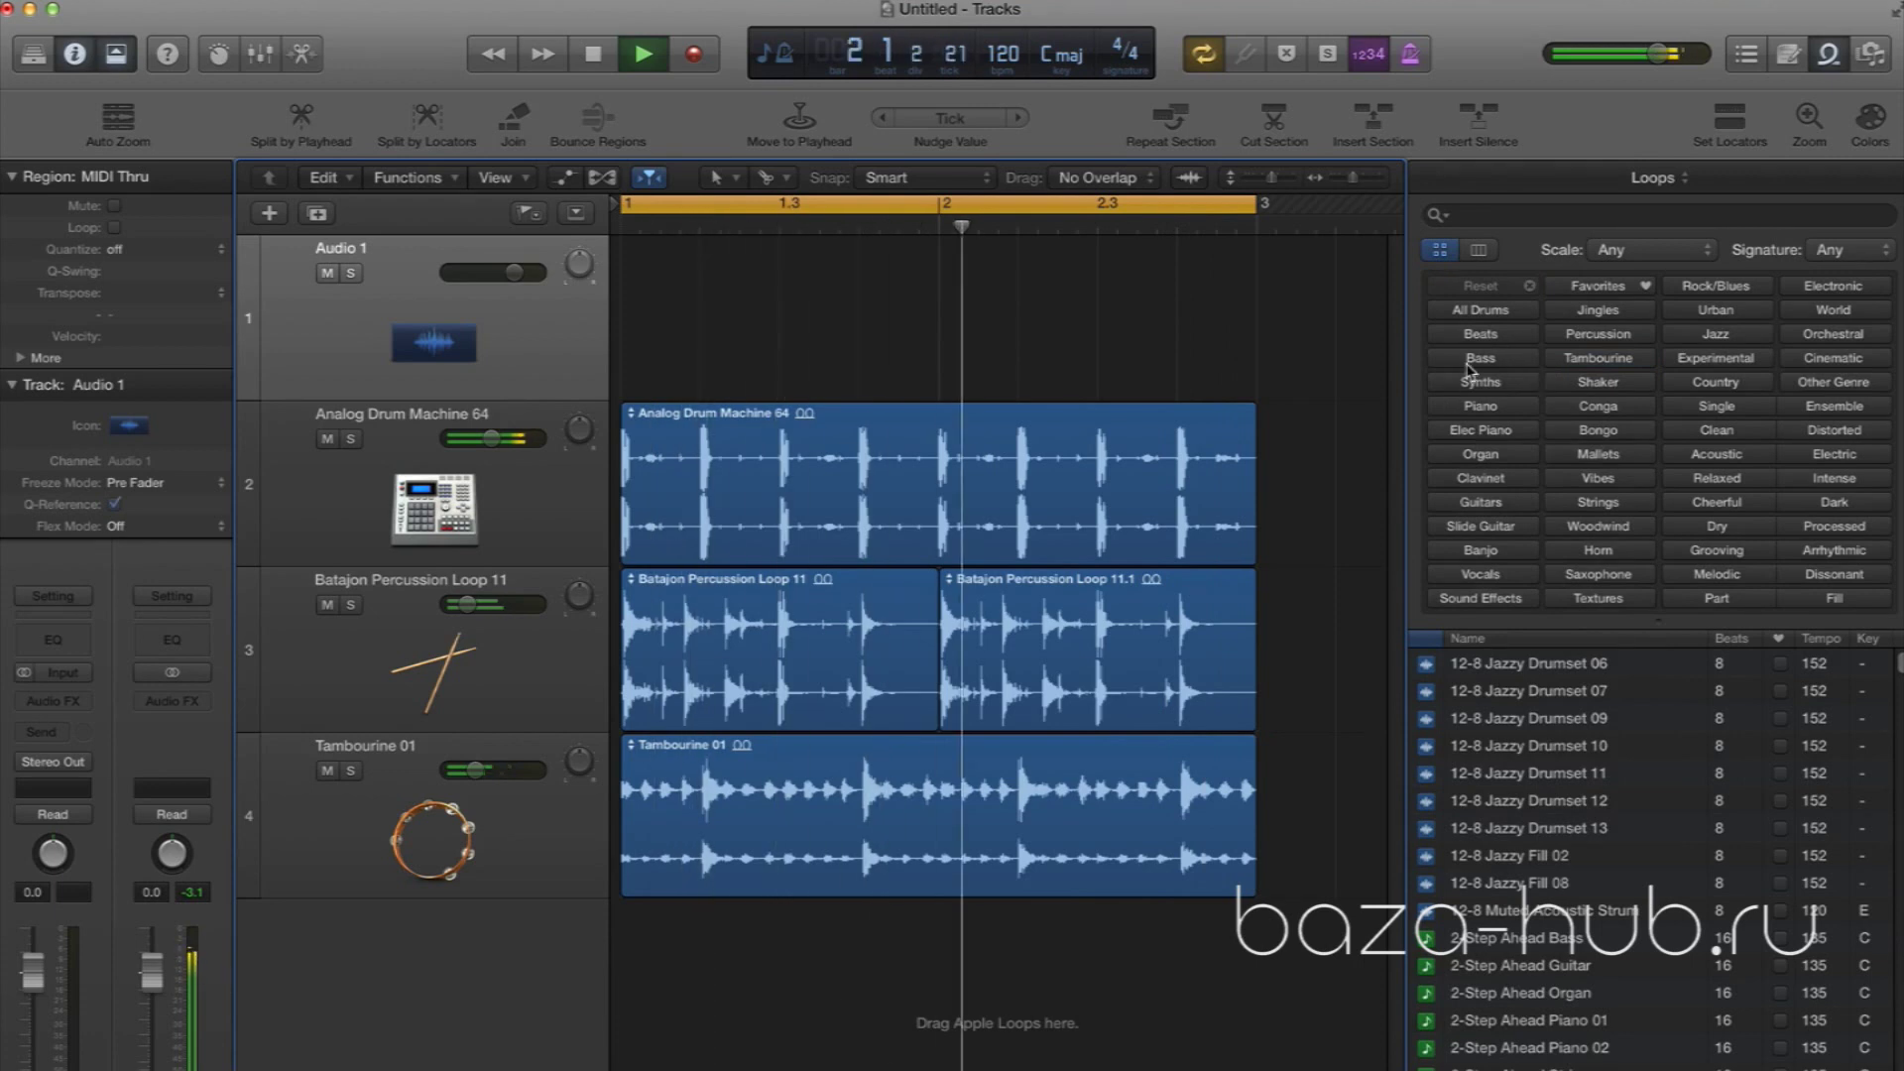
click(1500, 355)
scroll(1560, 793, down, 10)
click(1552, 841)
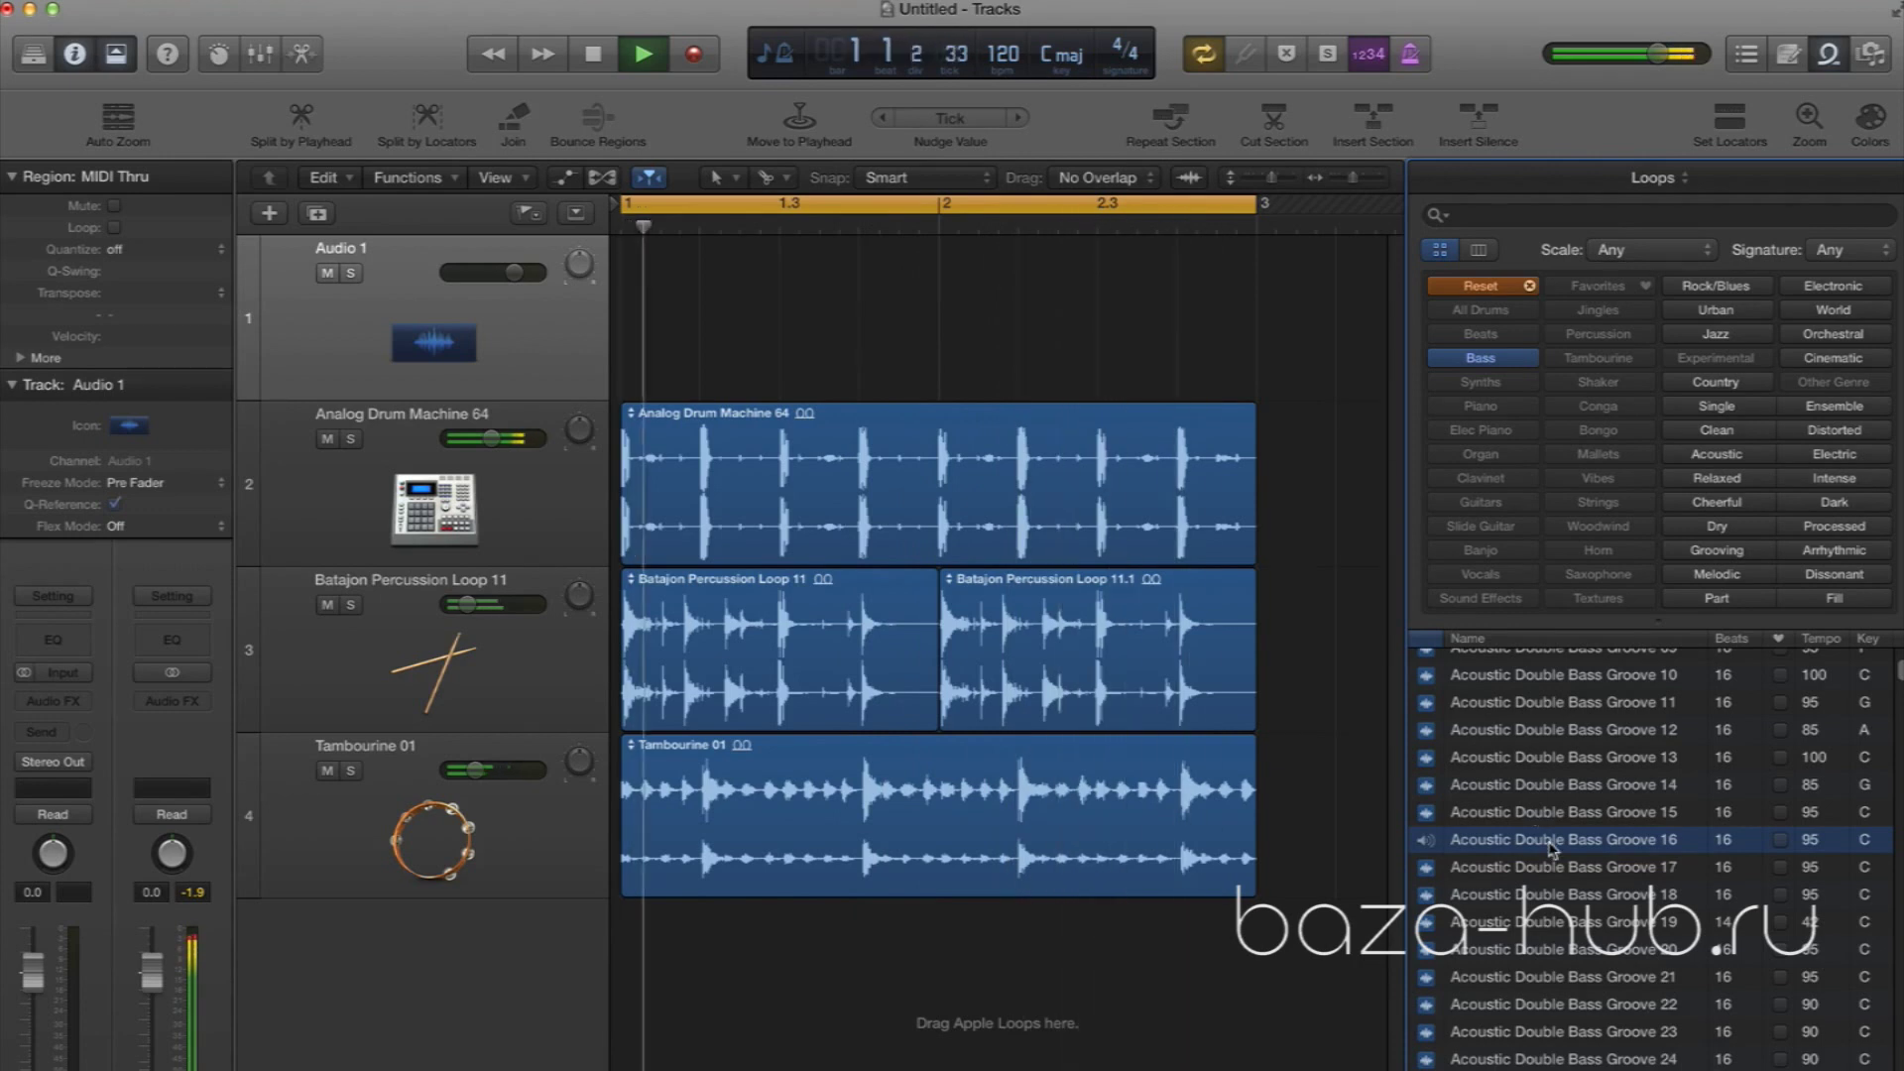
drag(1538, 836, 595, 922)
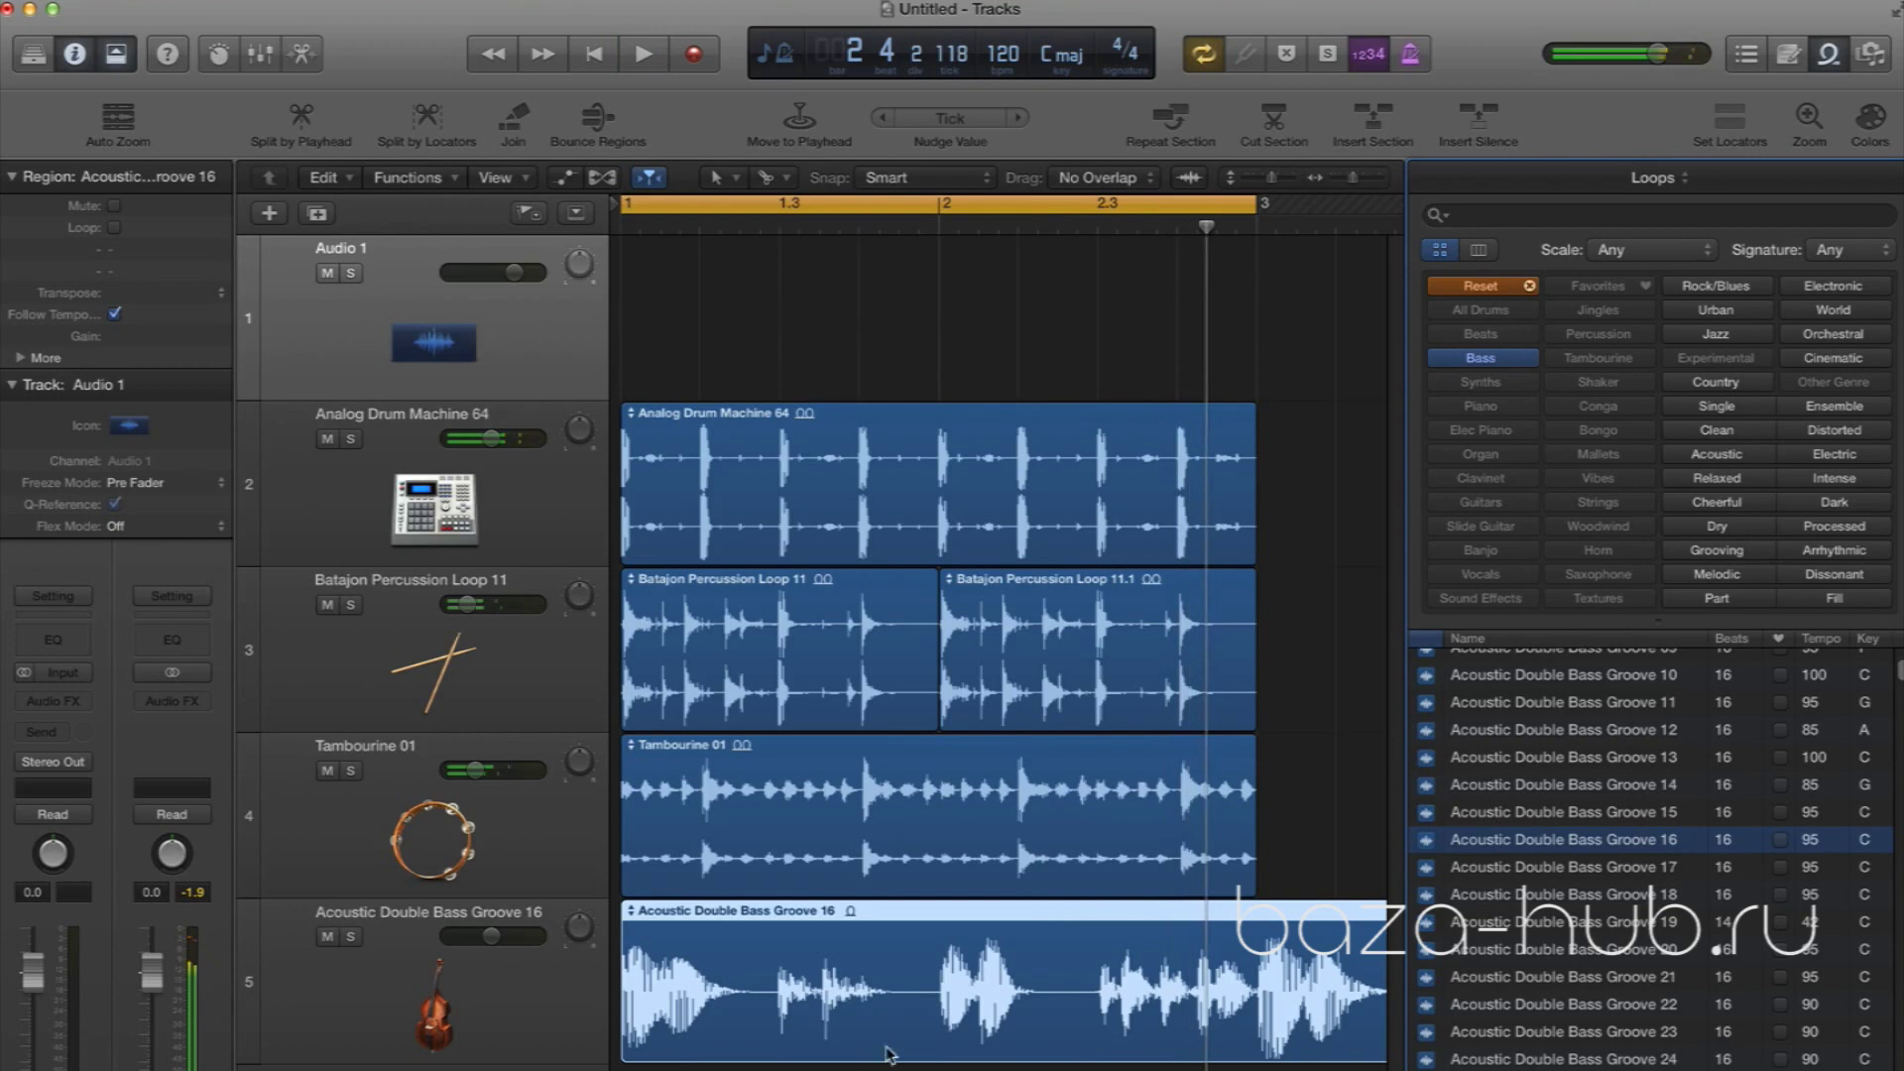
click(1285, 658)
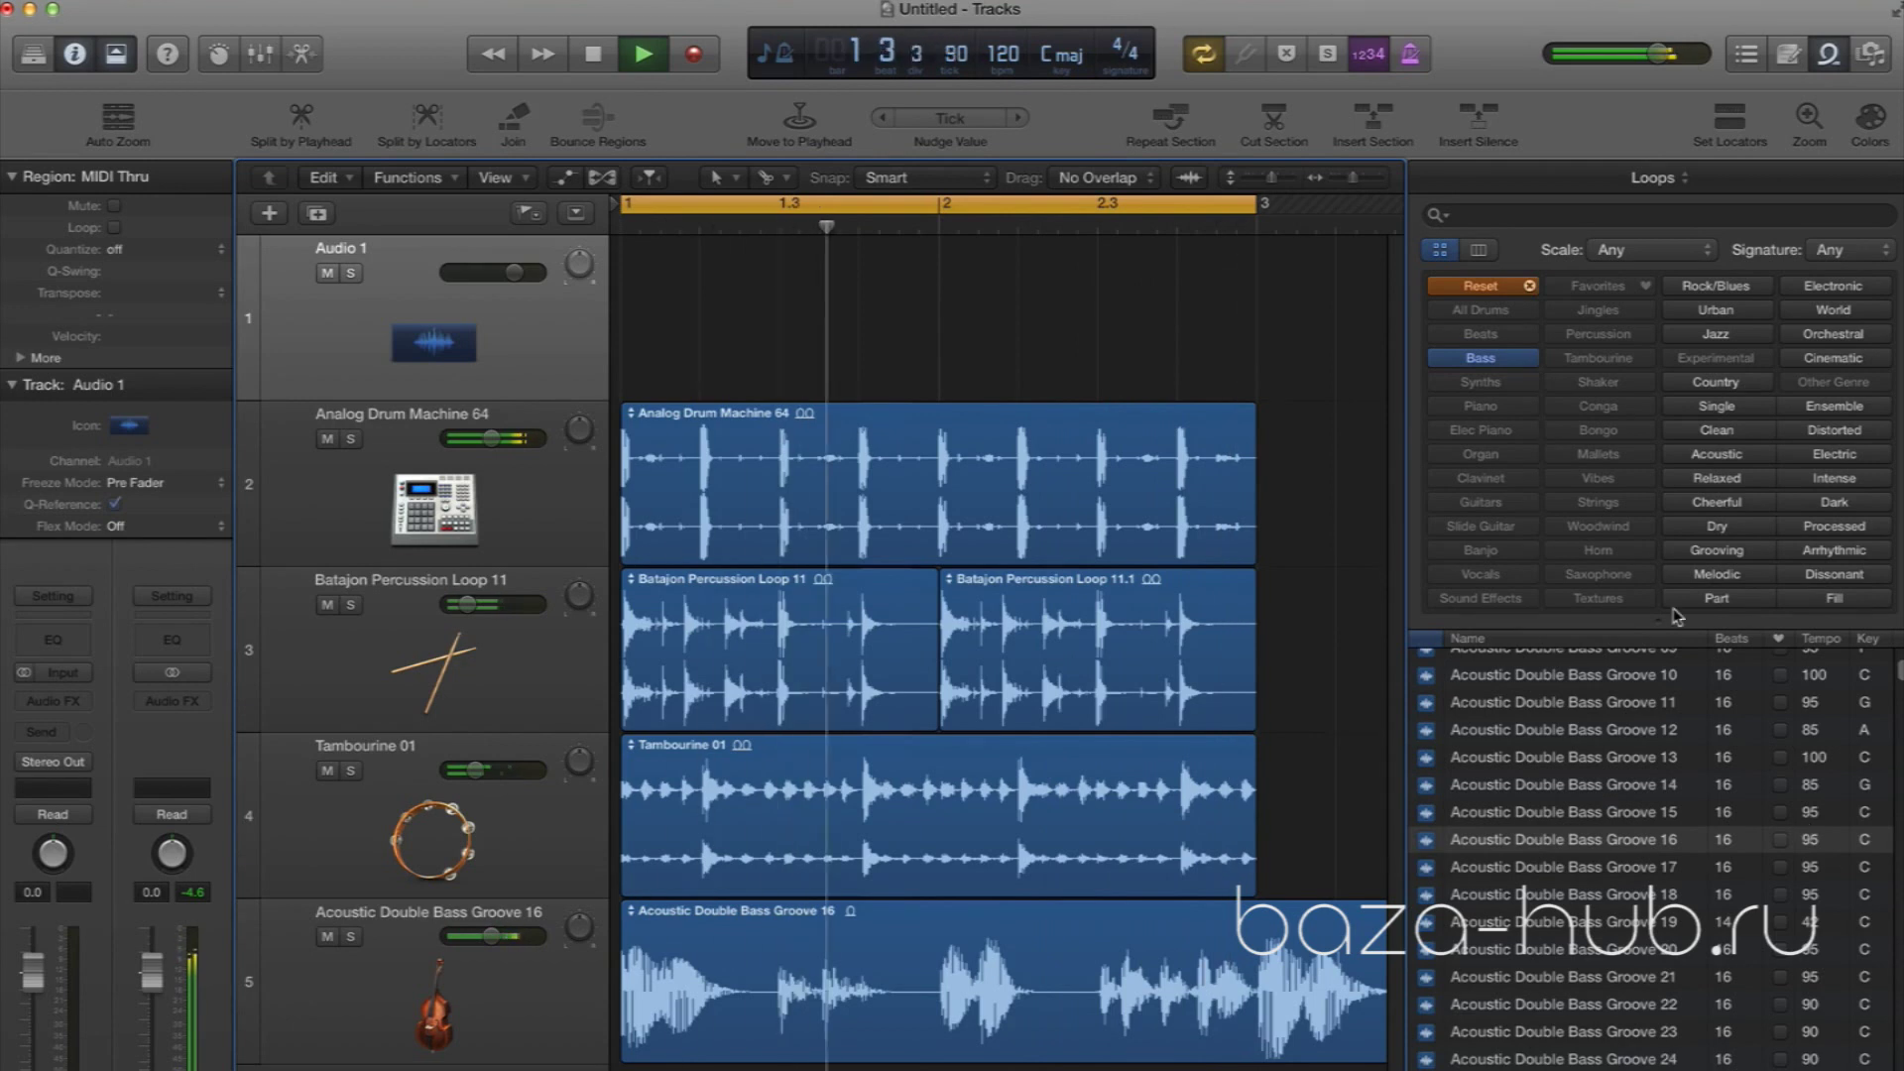
Filter the loops to Vocals, audition Andre Background 21 and 26, and add Andre Background 26 on a new track at bar 1
click(1498, 363)
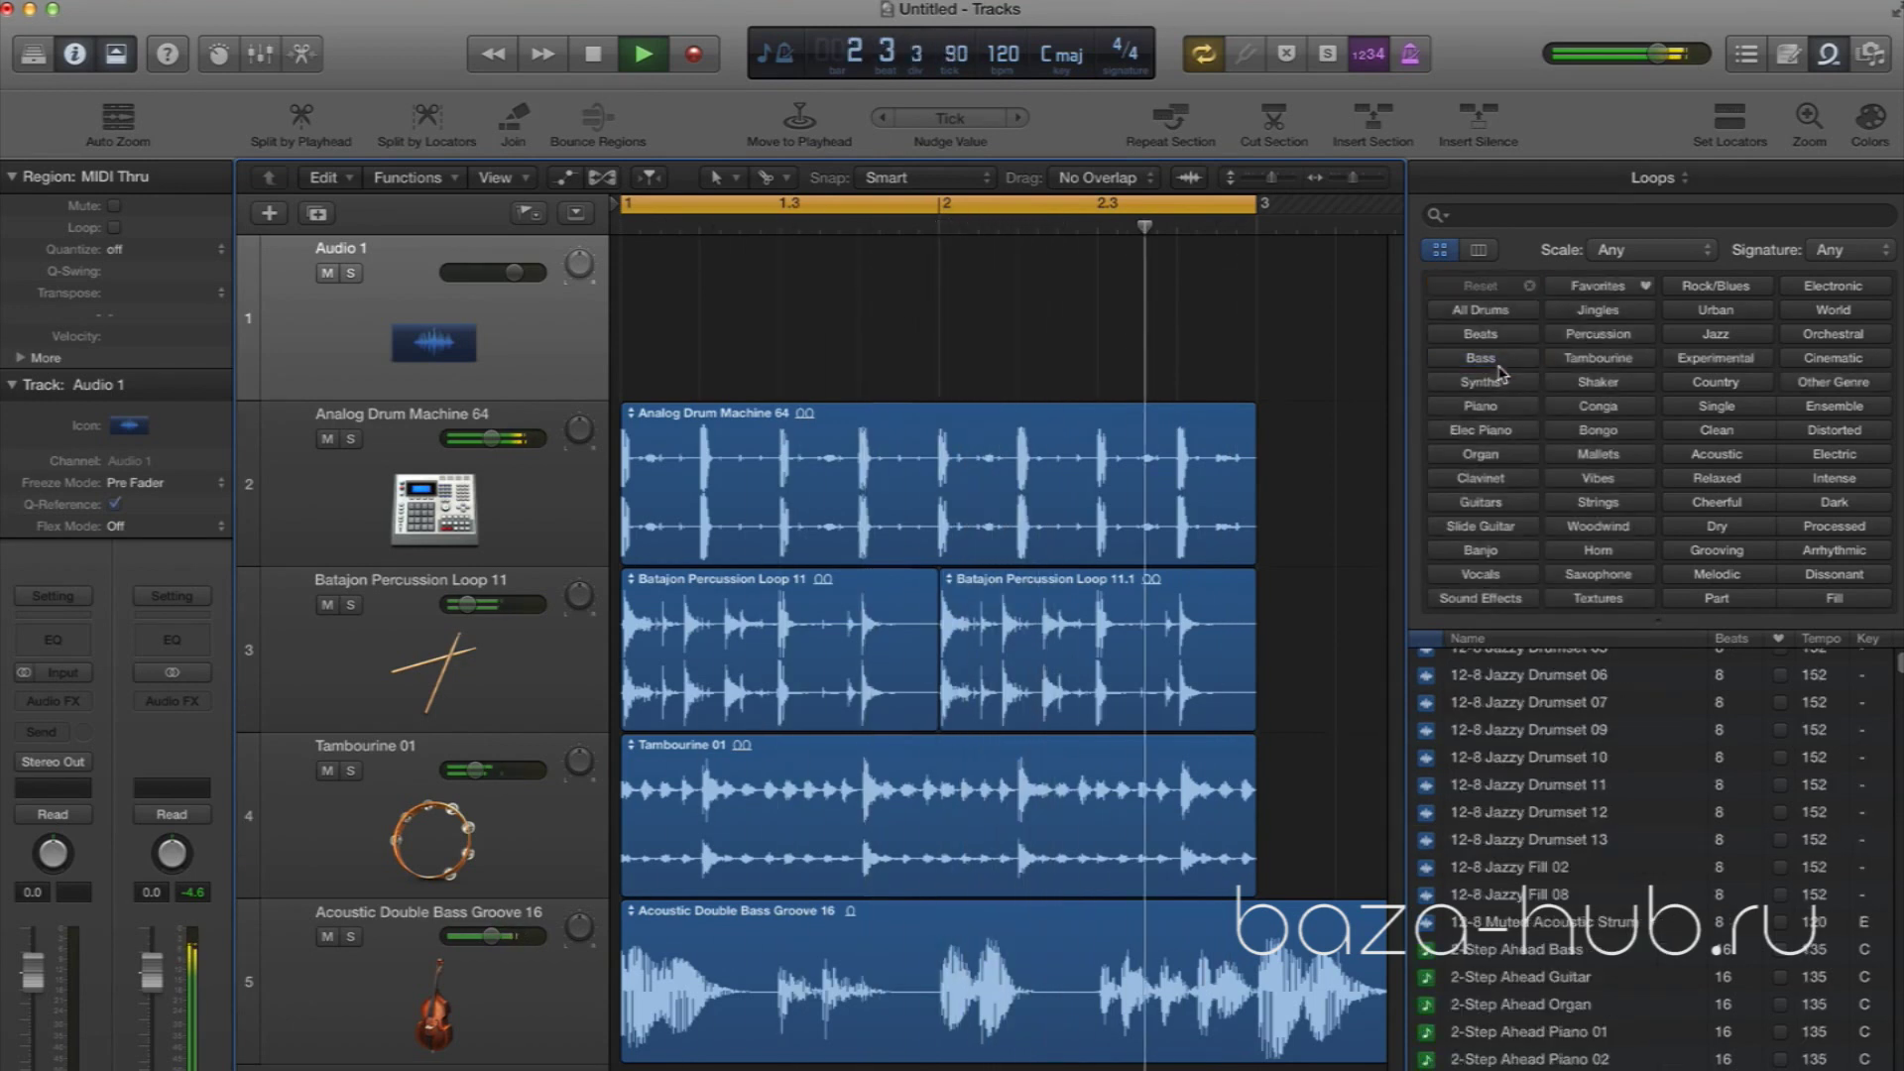
click(1481, 575)
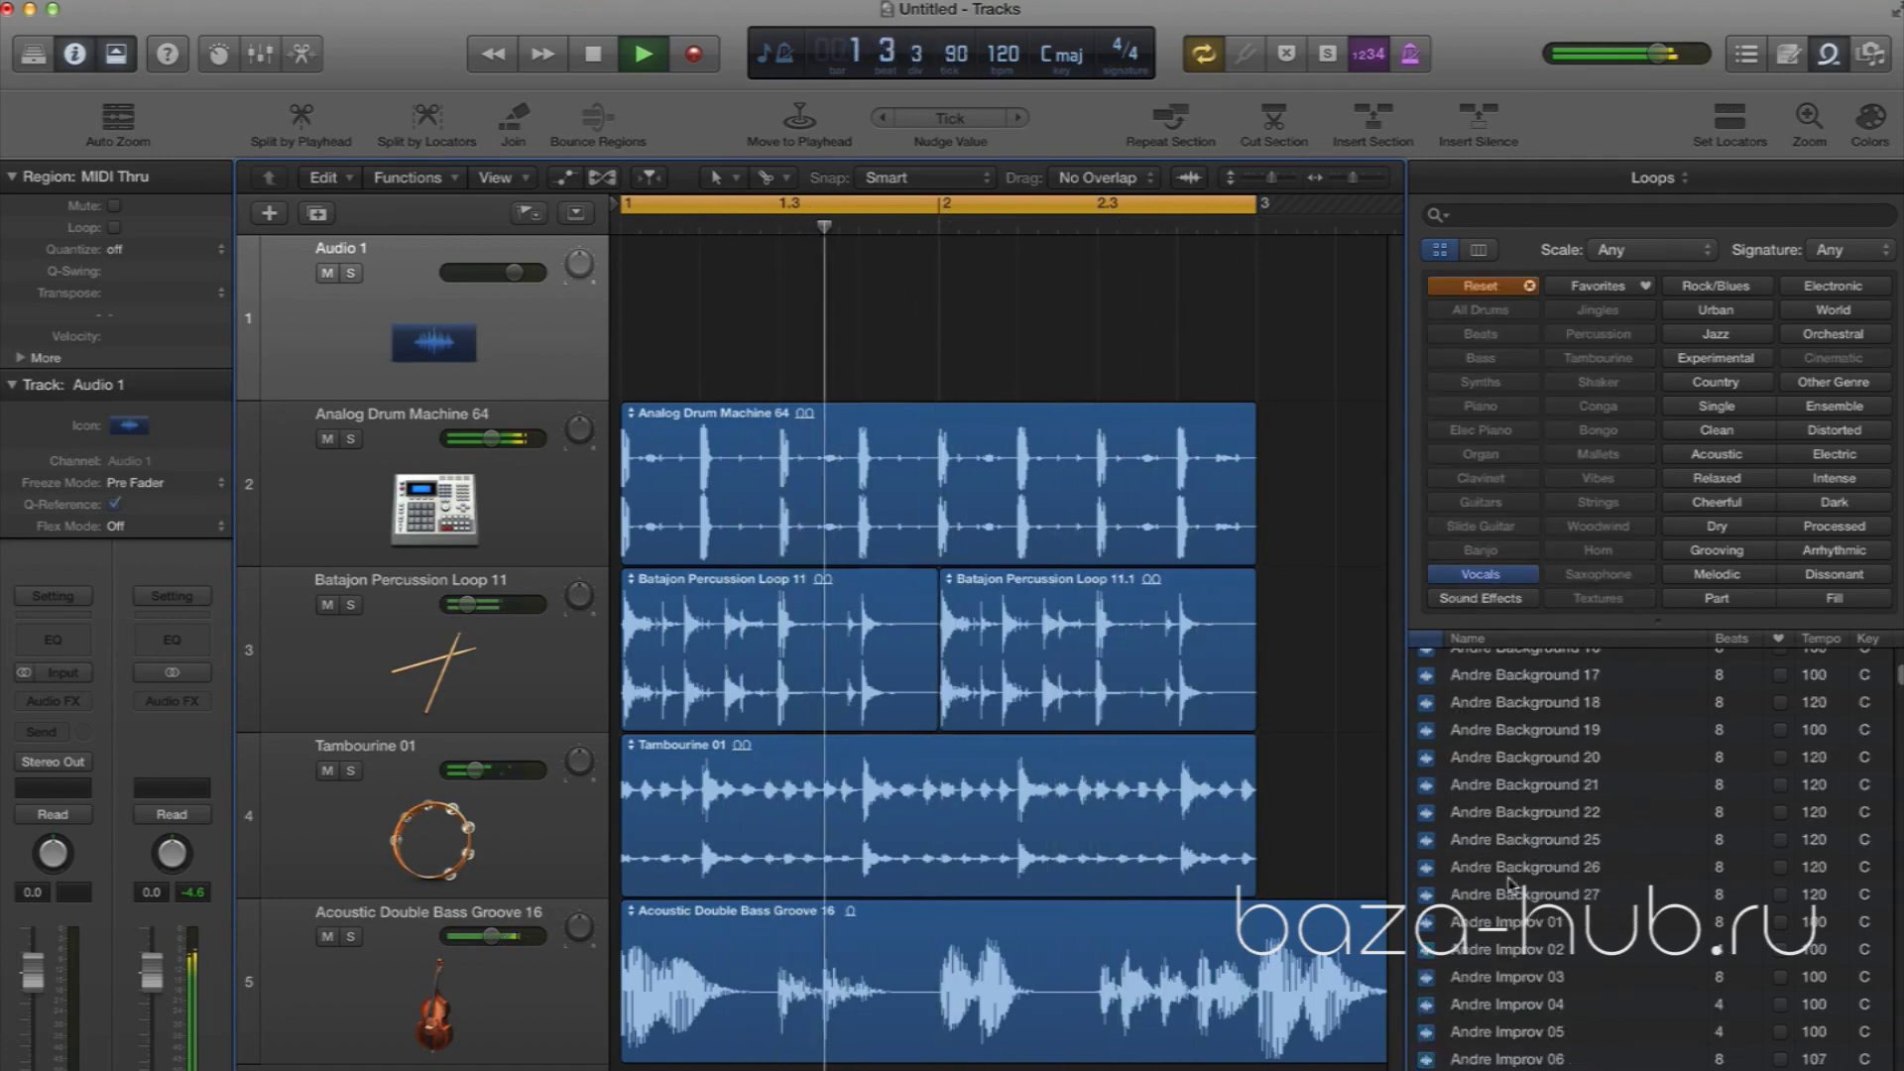
click(1512, 784)
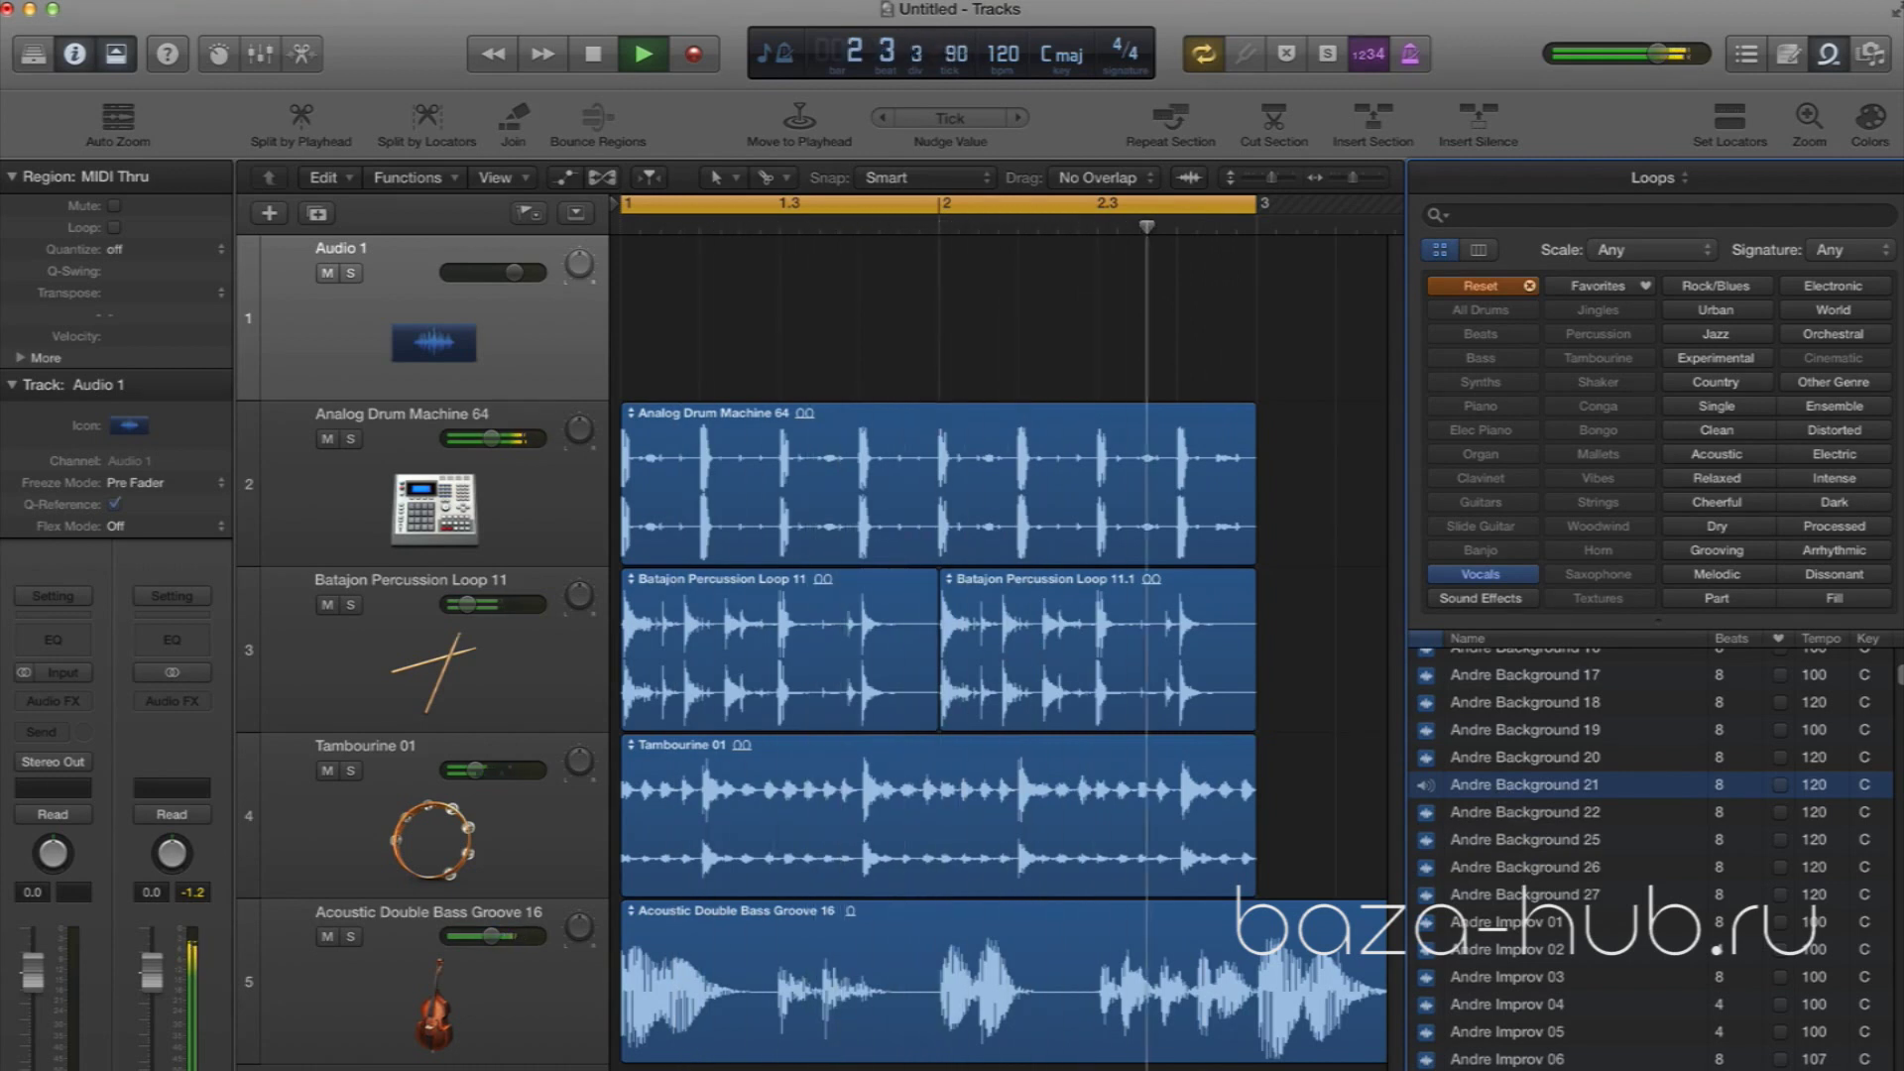
click(1532, 869)
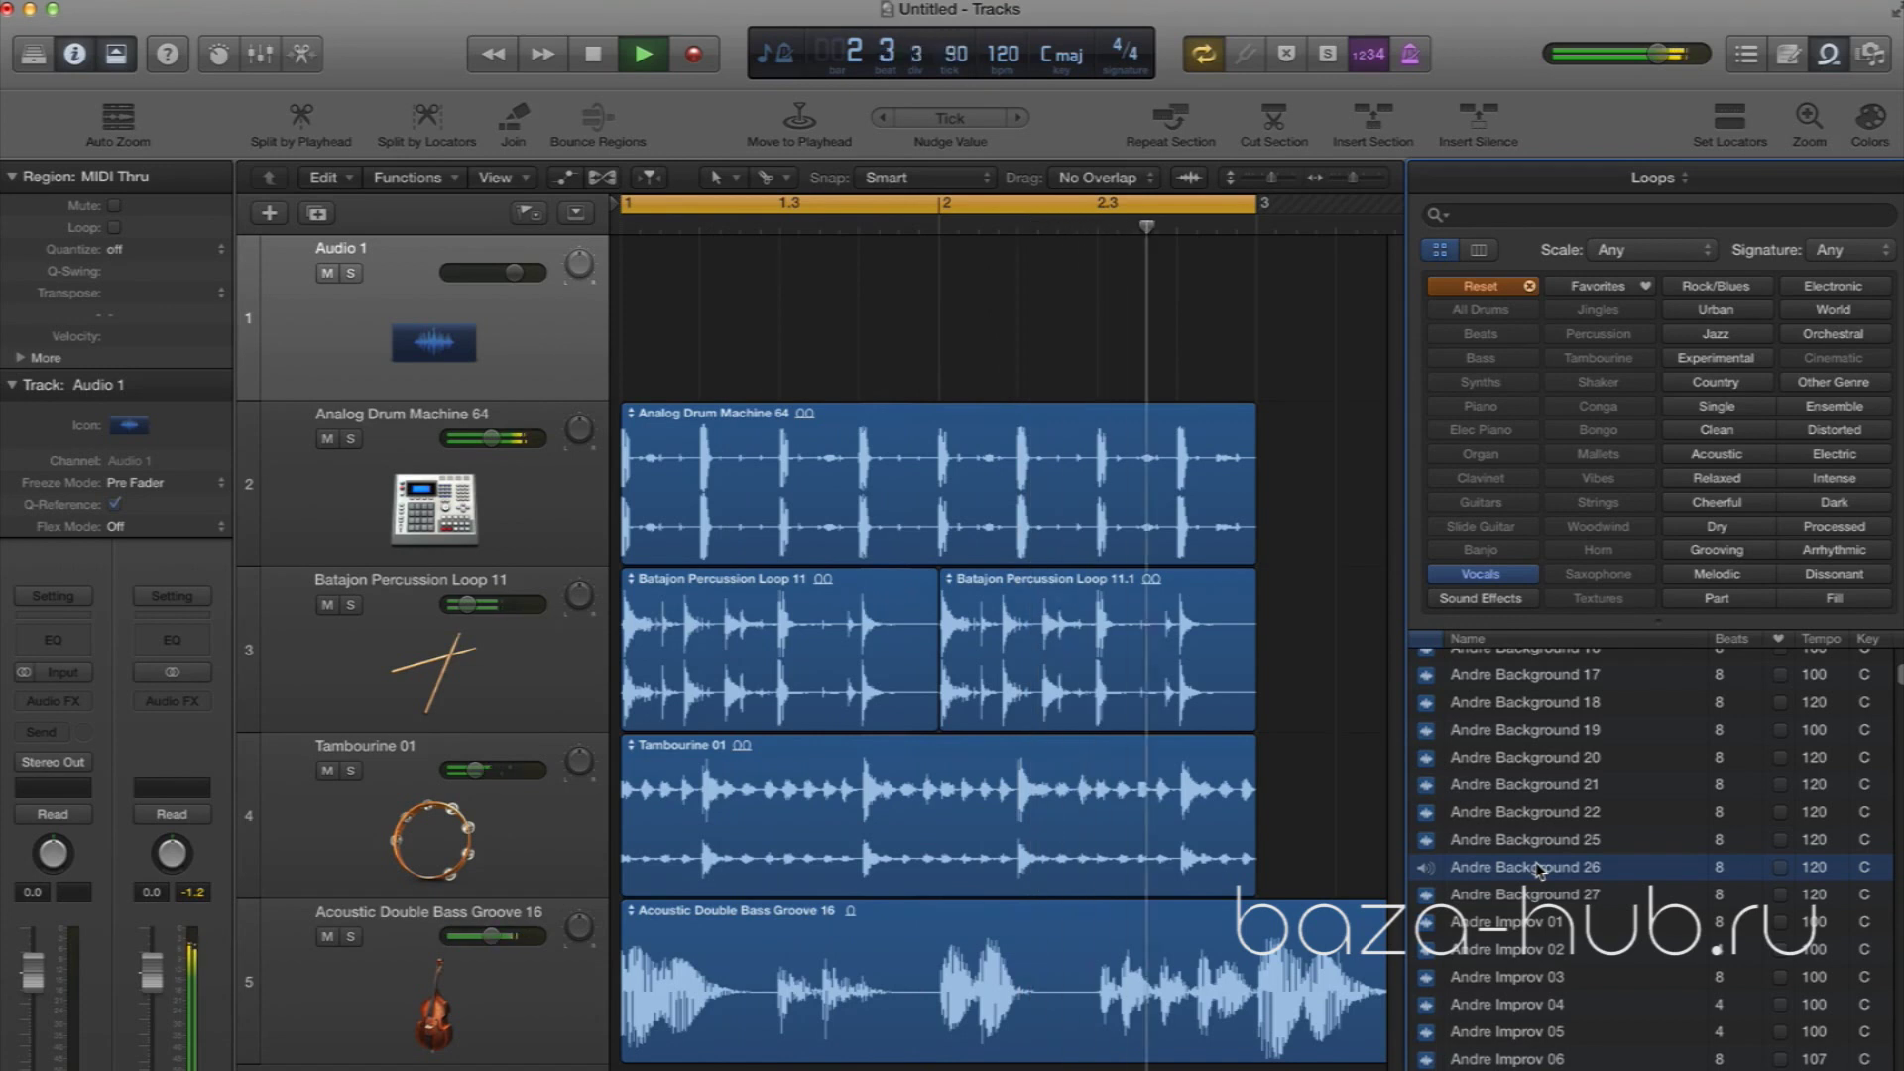
drag(1538, 869, 815, 1066)
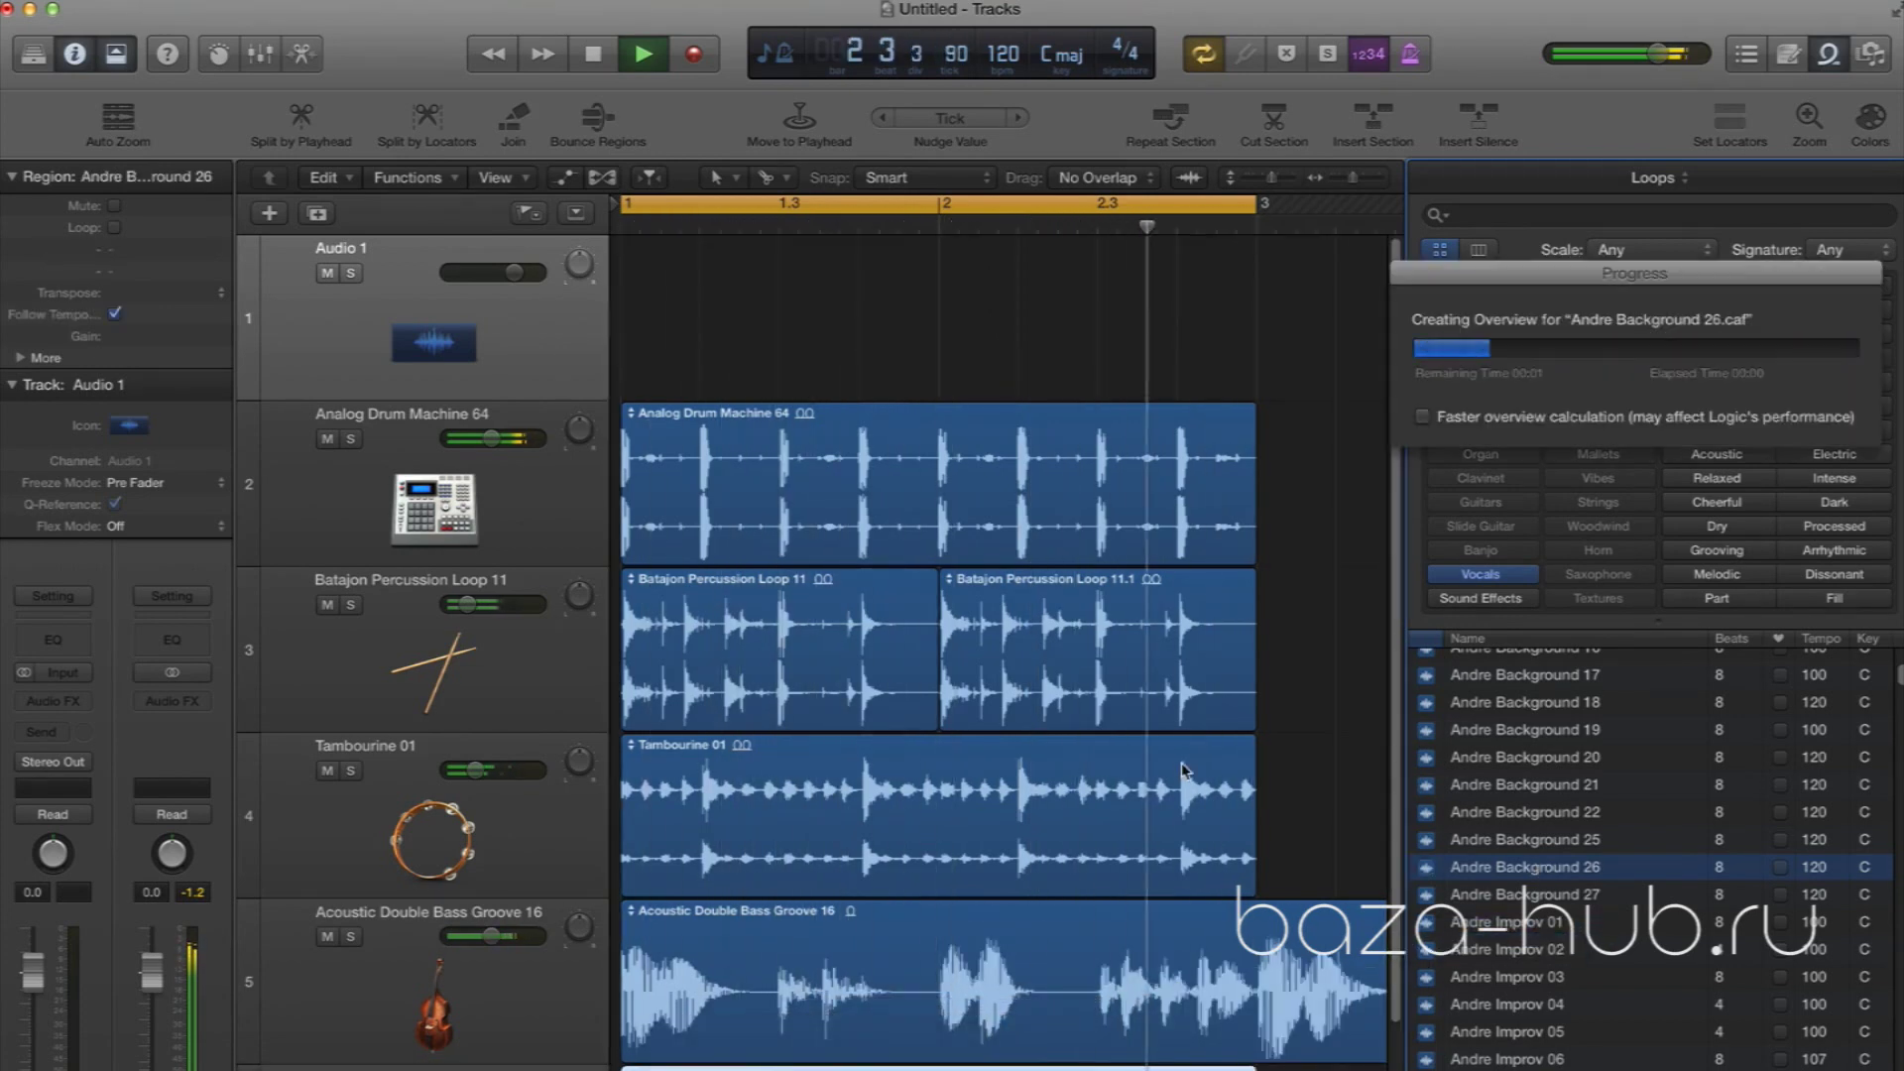
Play the full arrangement and lower the Andre Background 26 track's volume slightly
key(space)
key(space)
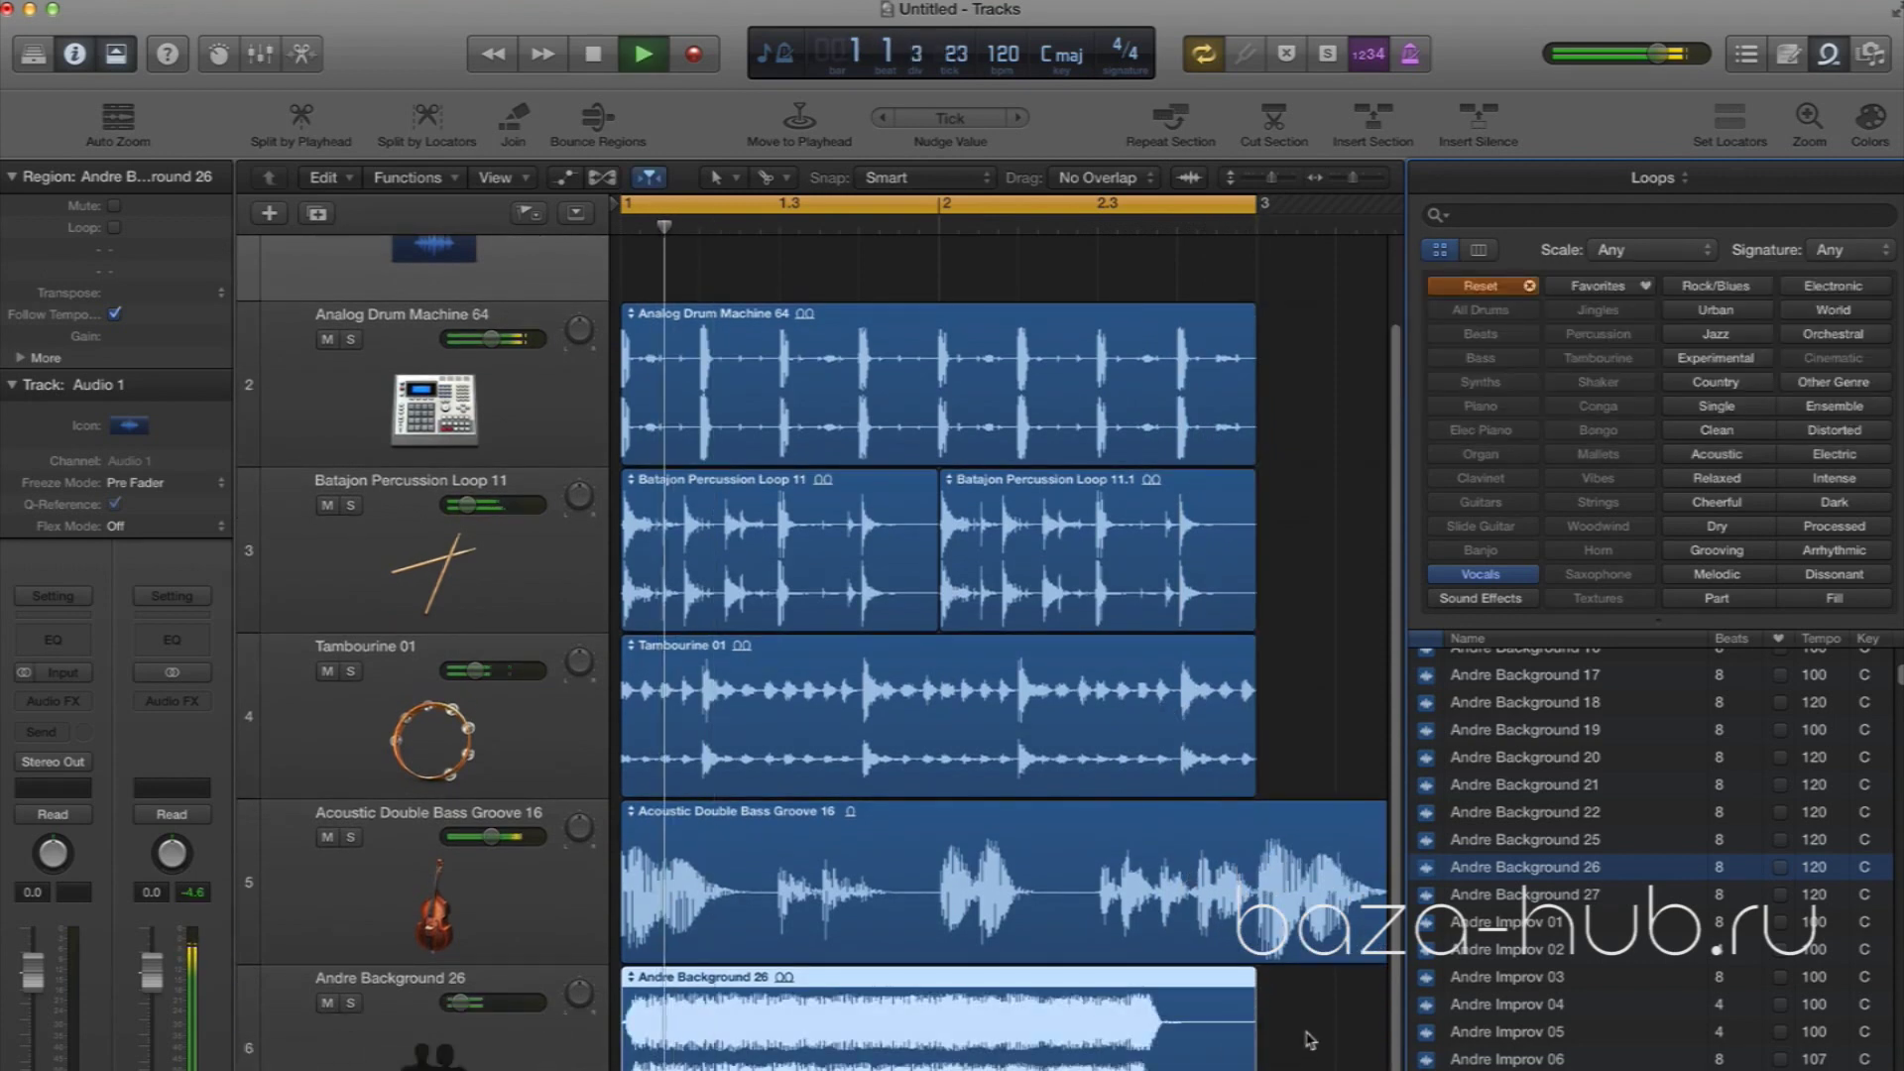
click(1307, 1036)
drag(461, 1003, 460, 1002)
key(space)
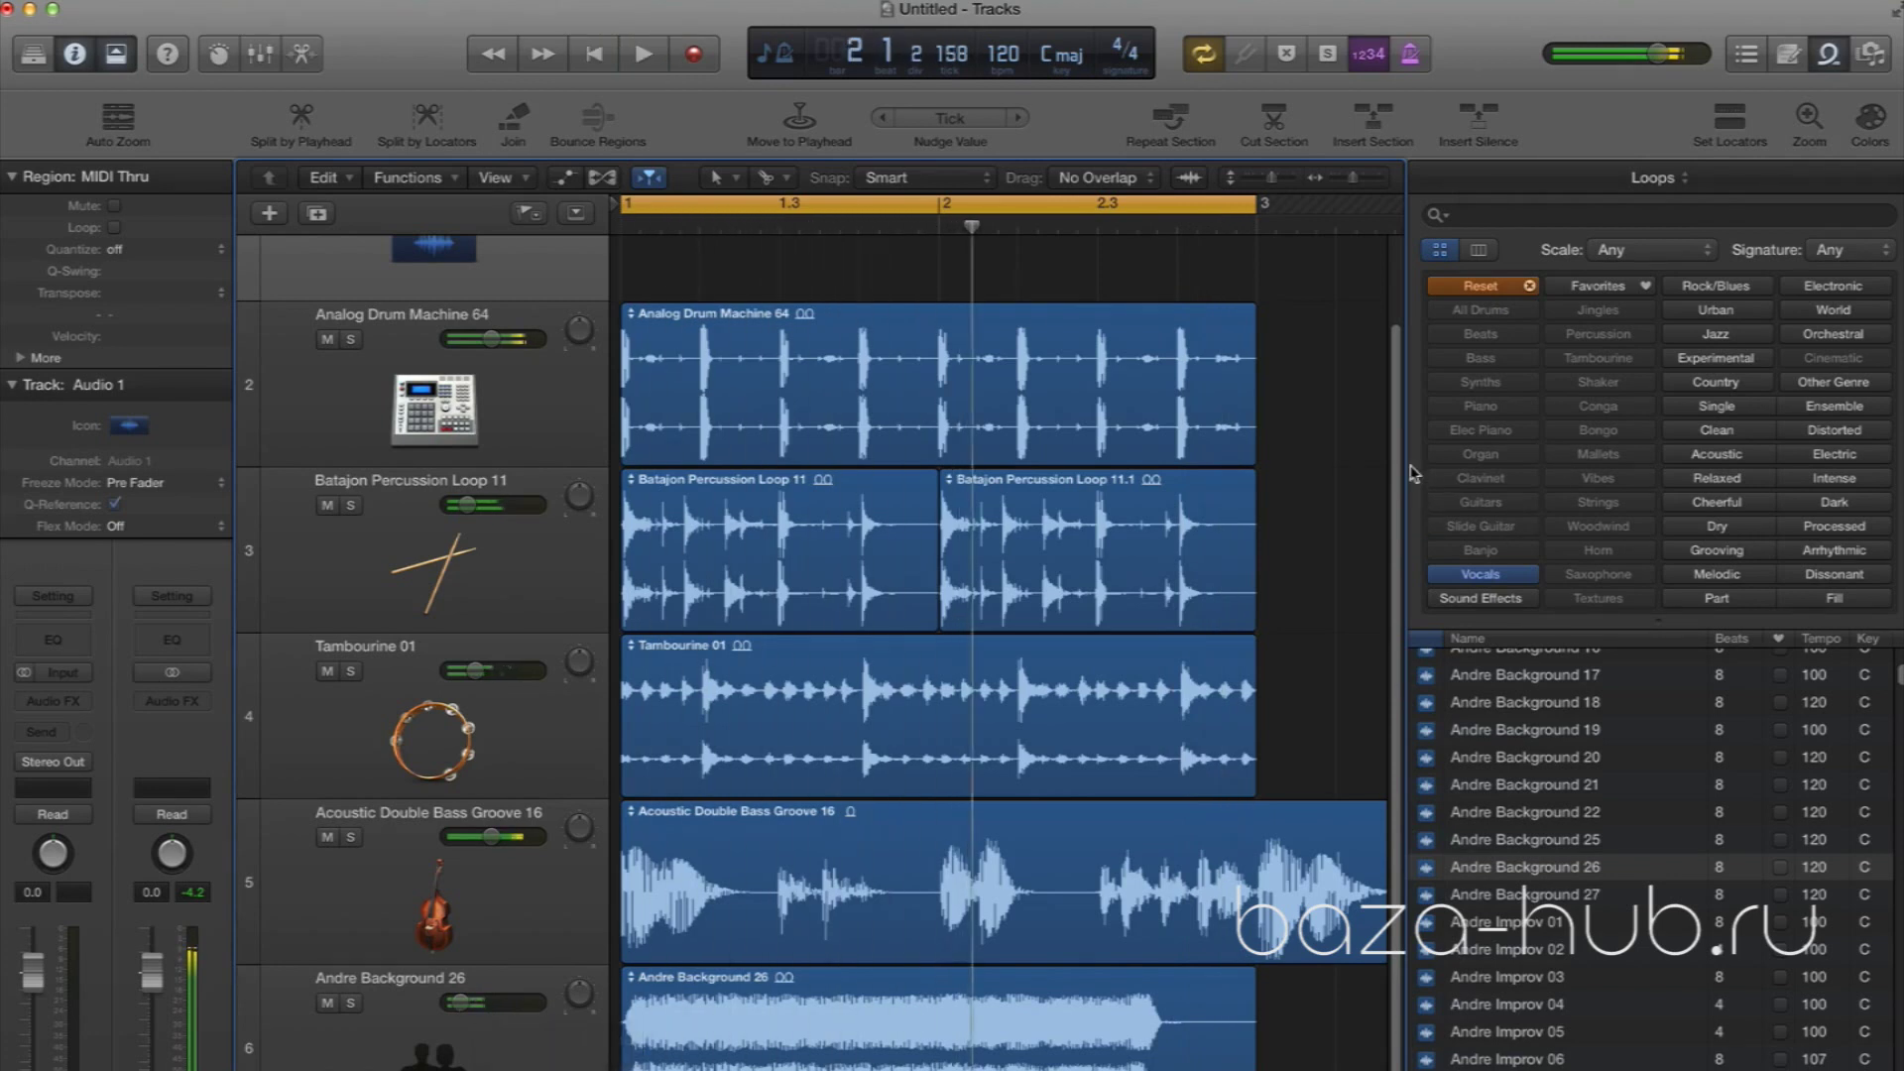
Clear the Vocals filter and close the Apple Loops browser
click(1463, 570)
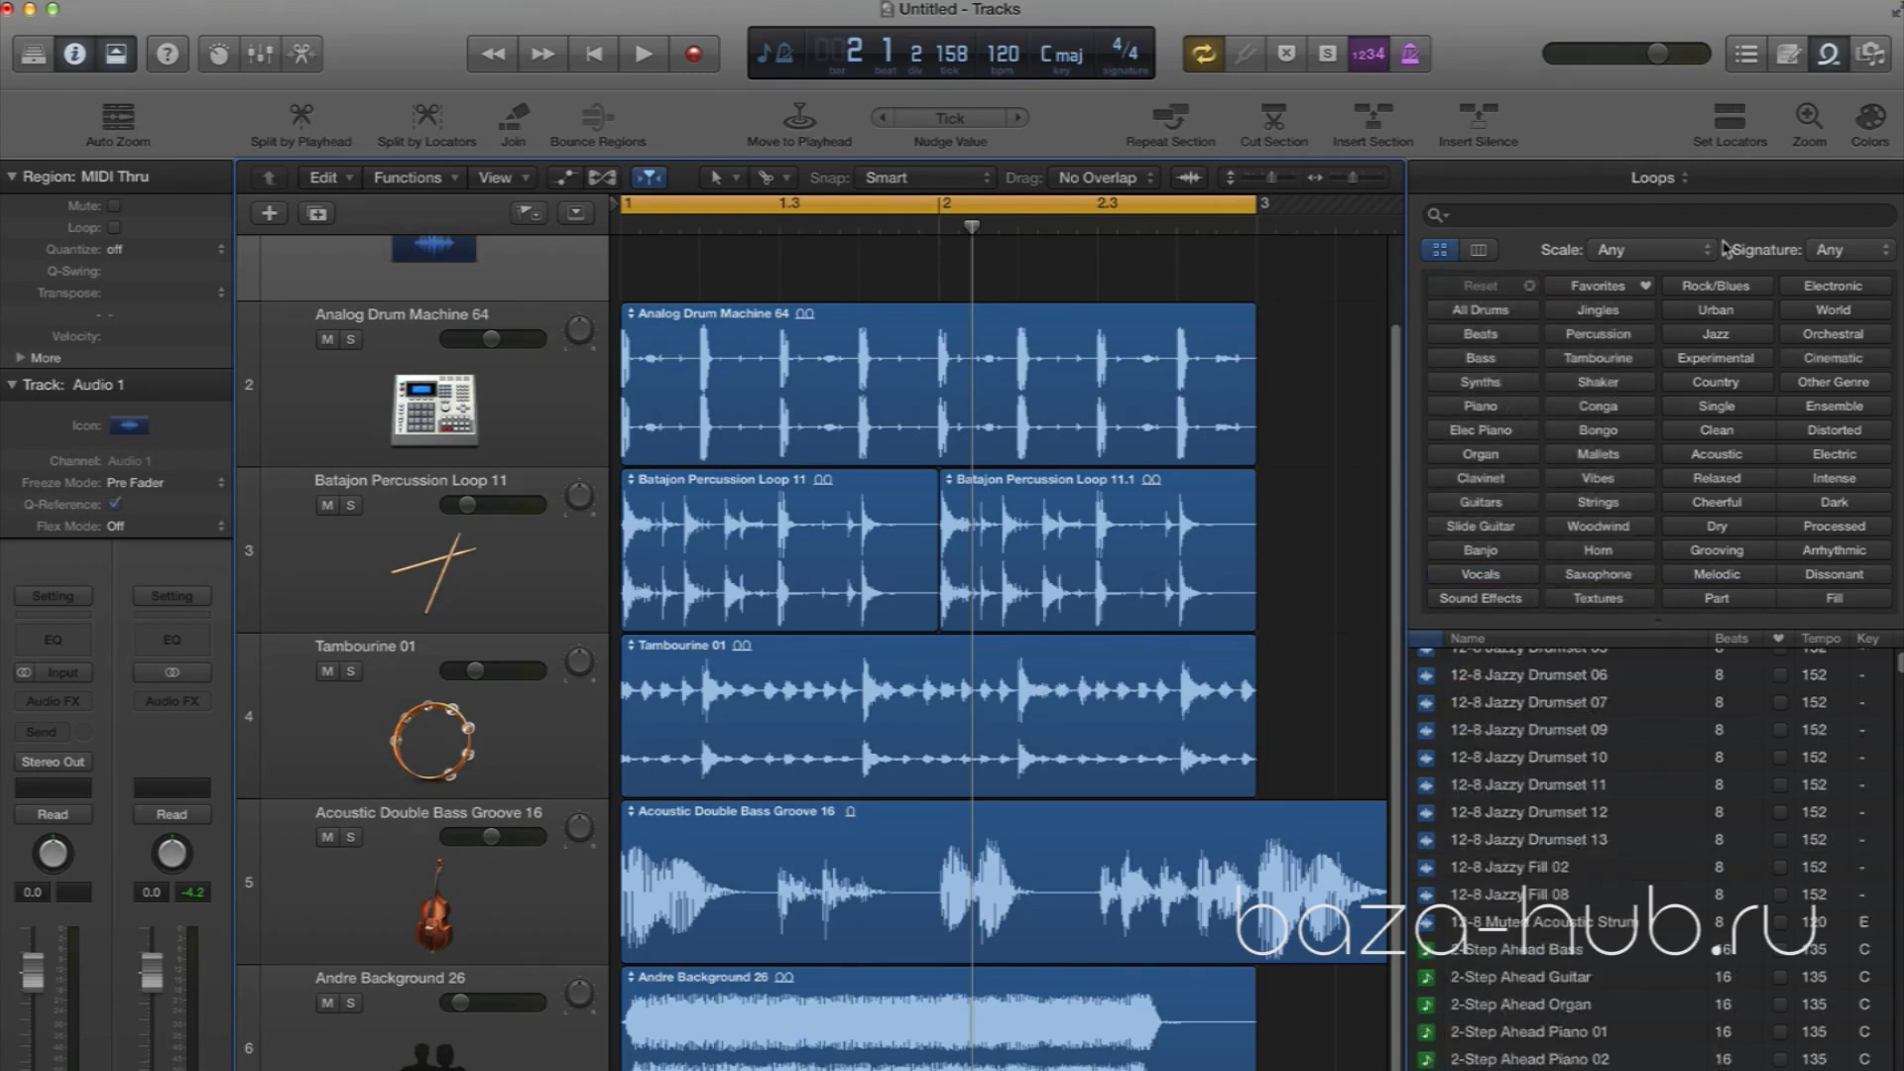
click(1830, 53)
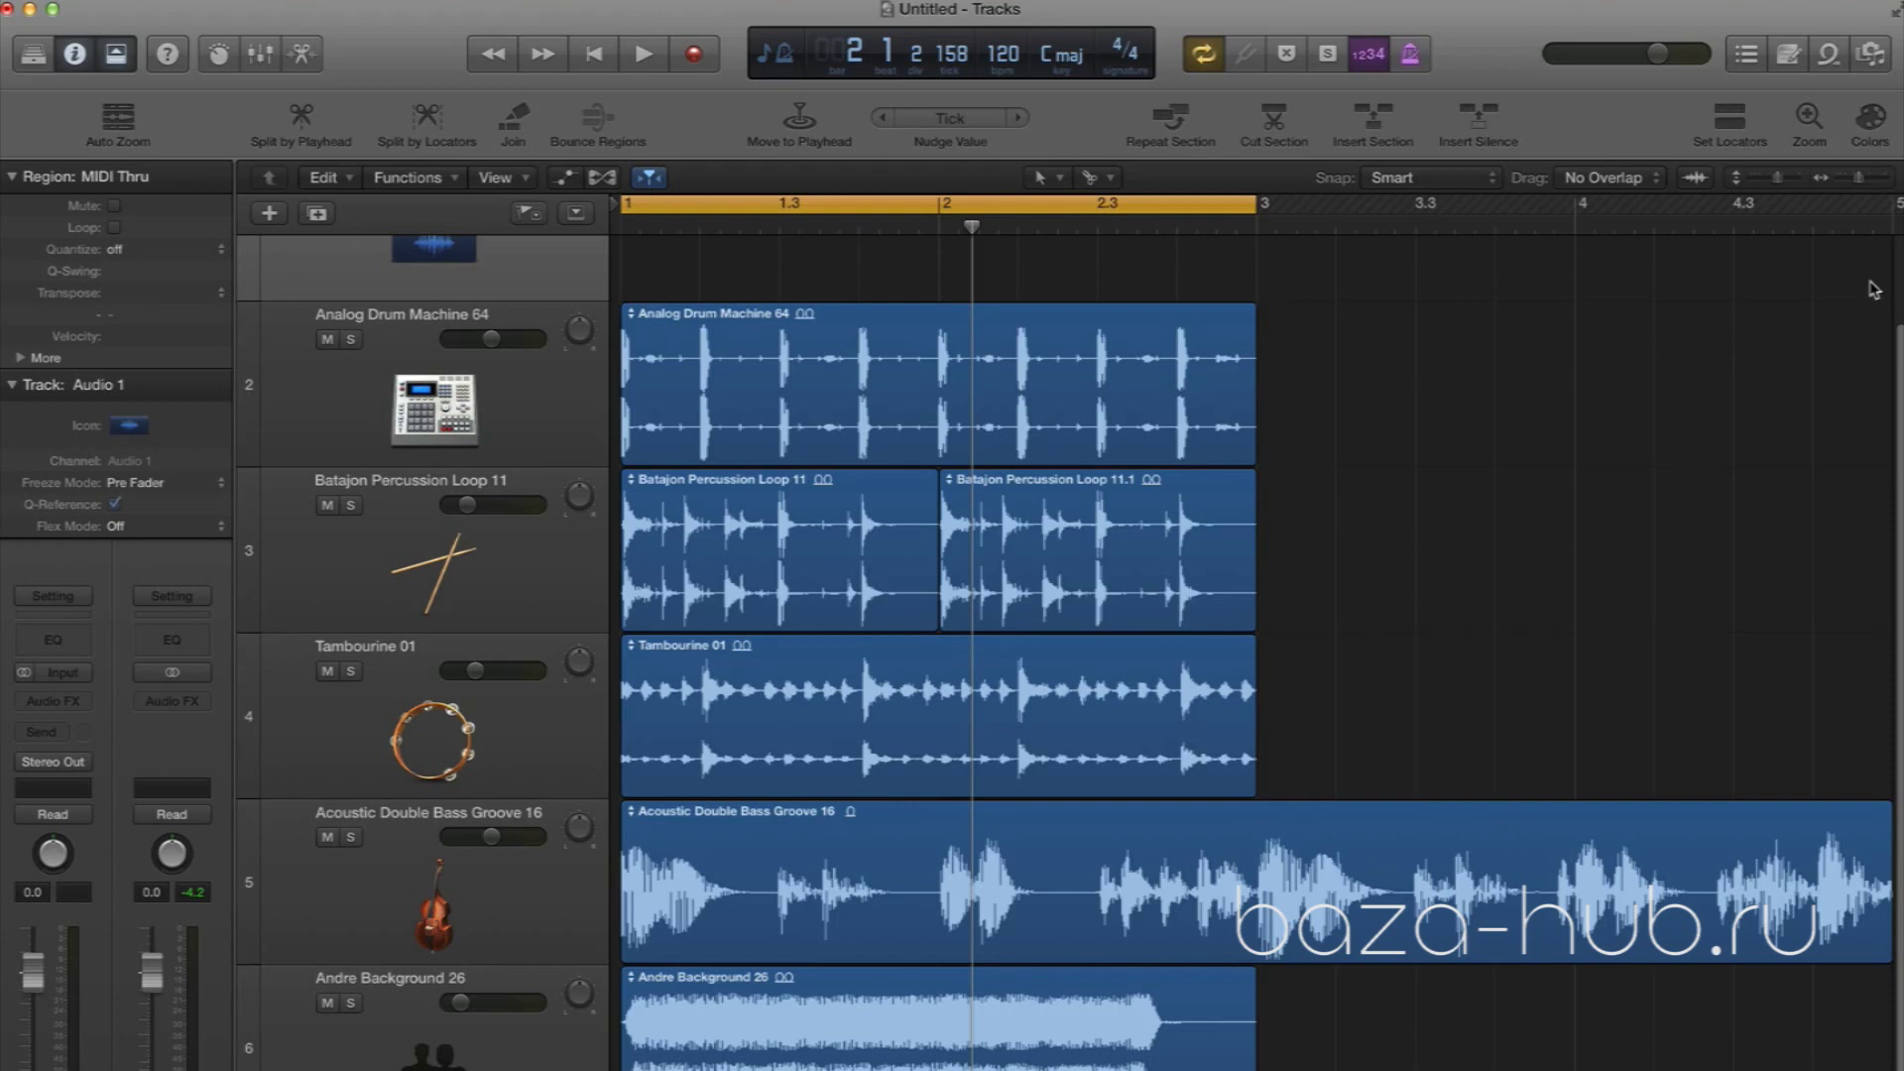
Delete all six loop regions from the arrangement, keeping their tracks
drag(1863, 183, 1778, 186)
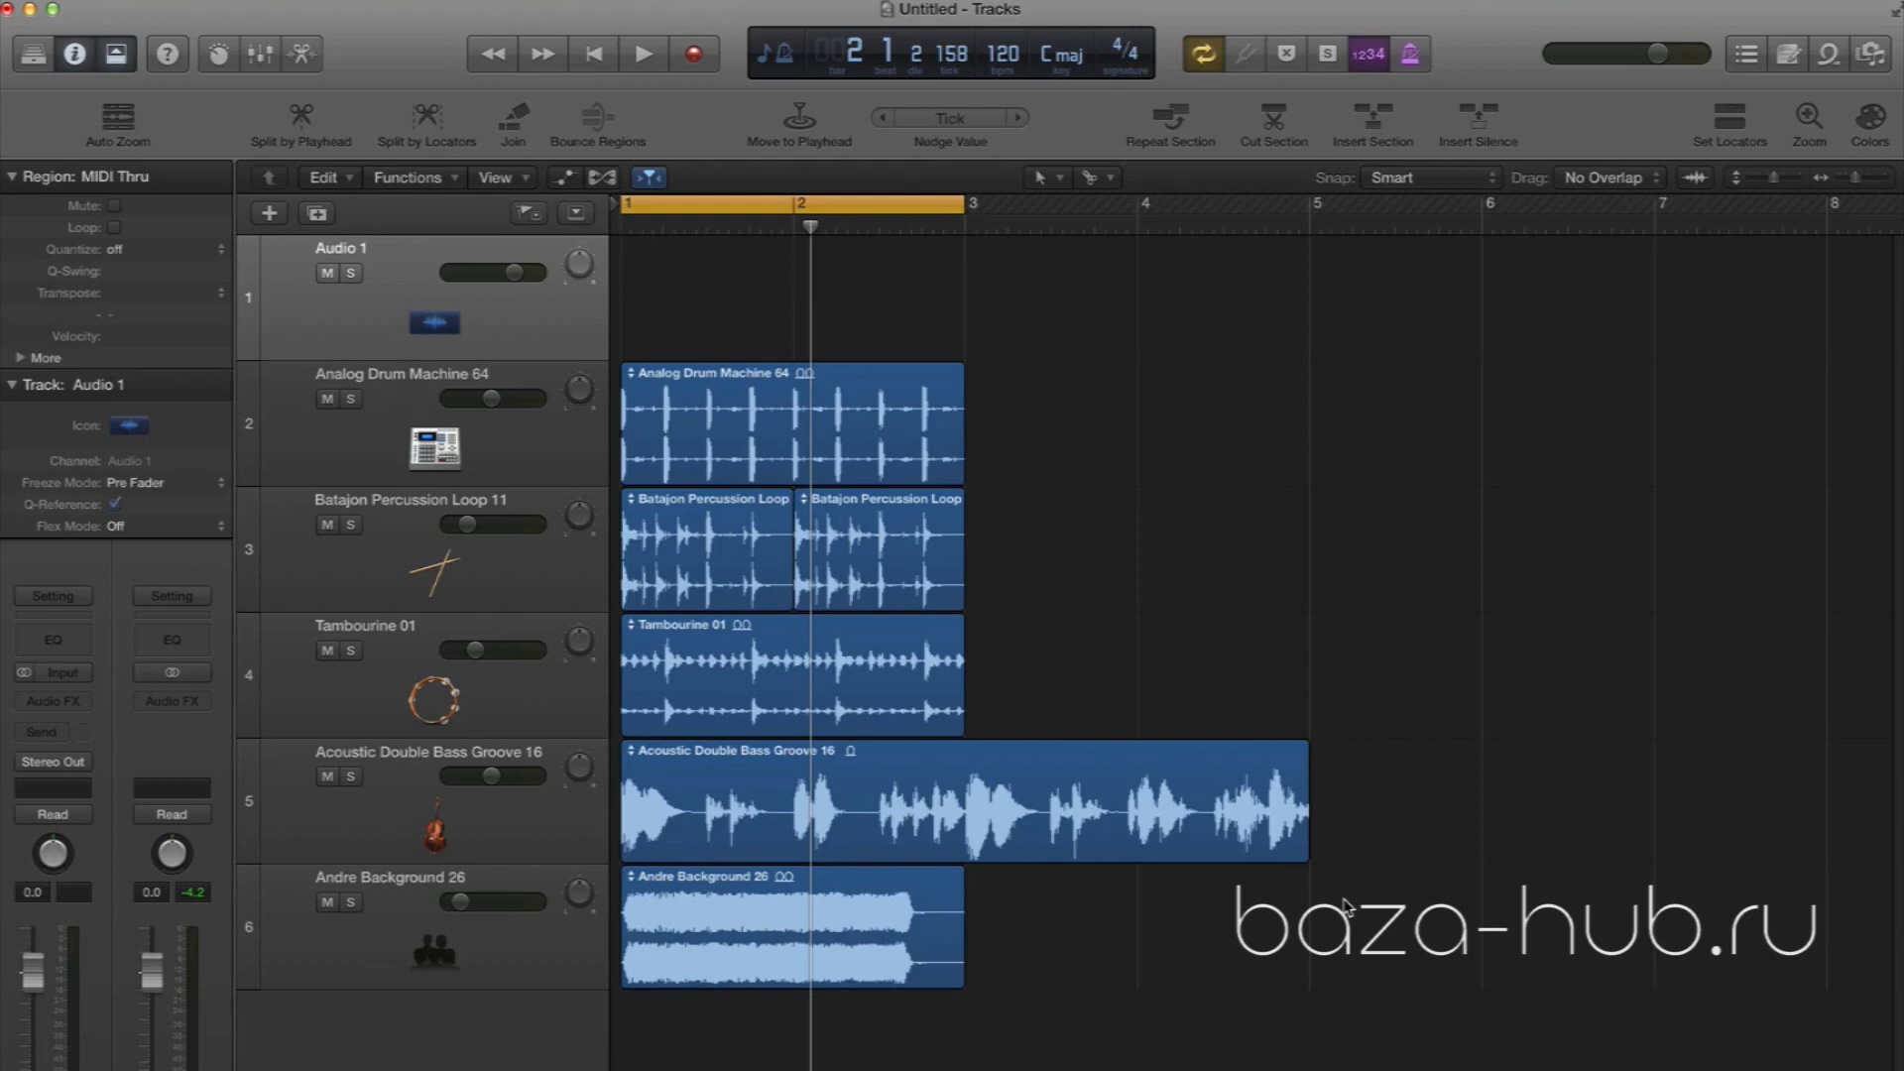
drag(1400, 980, 967, 451)
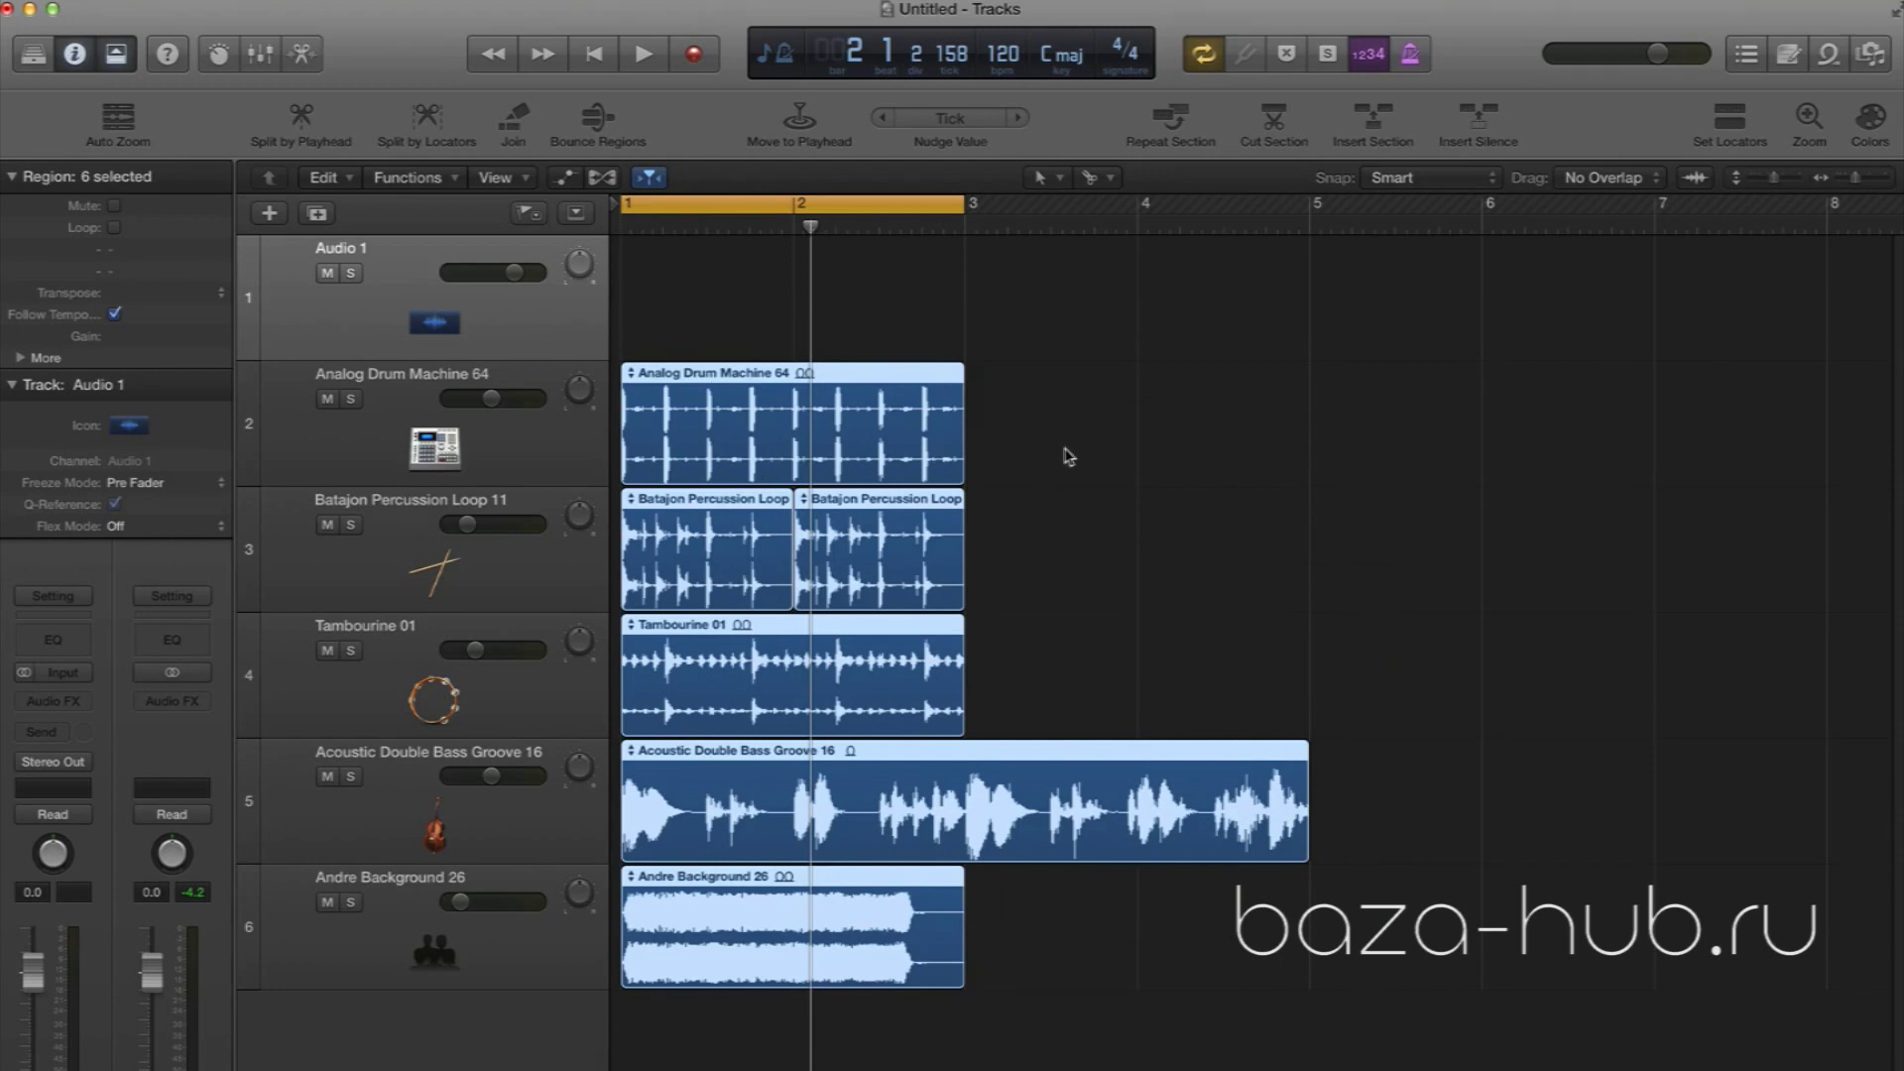
key(Delete)
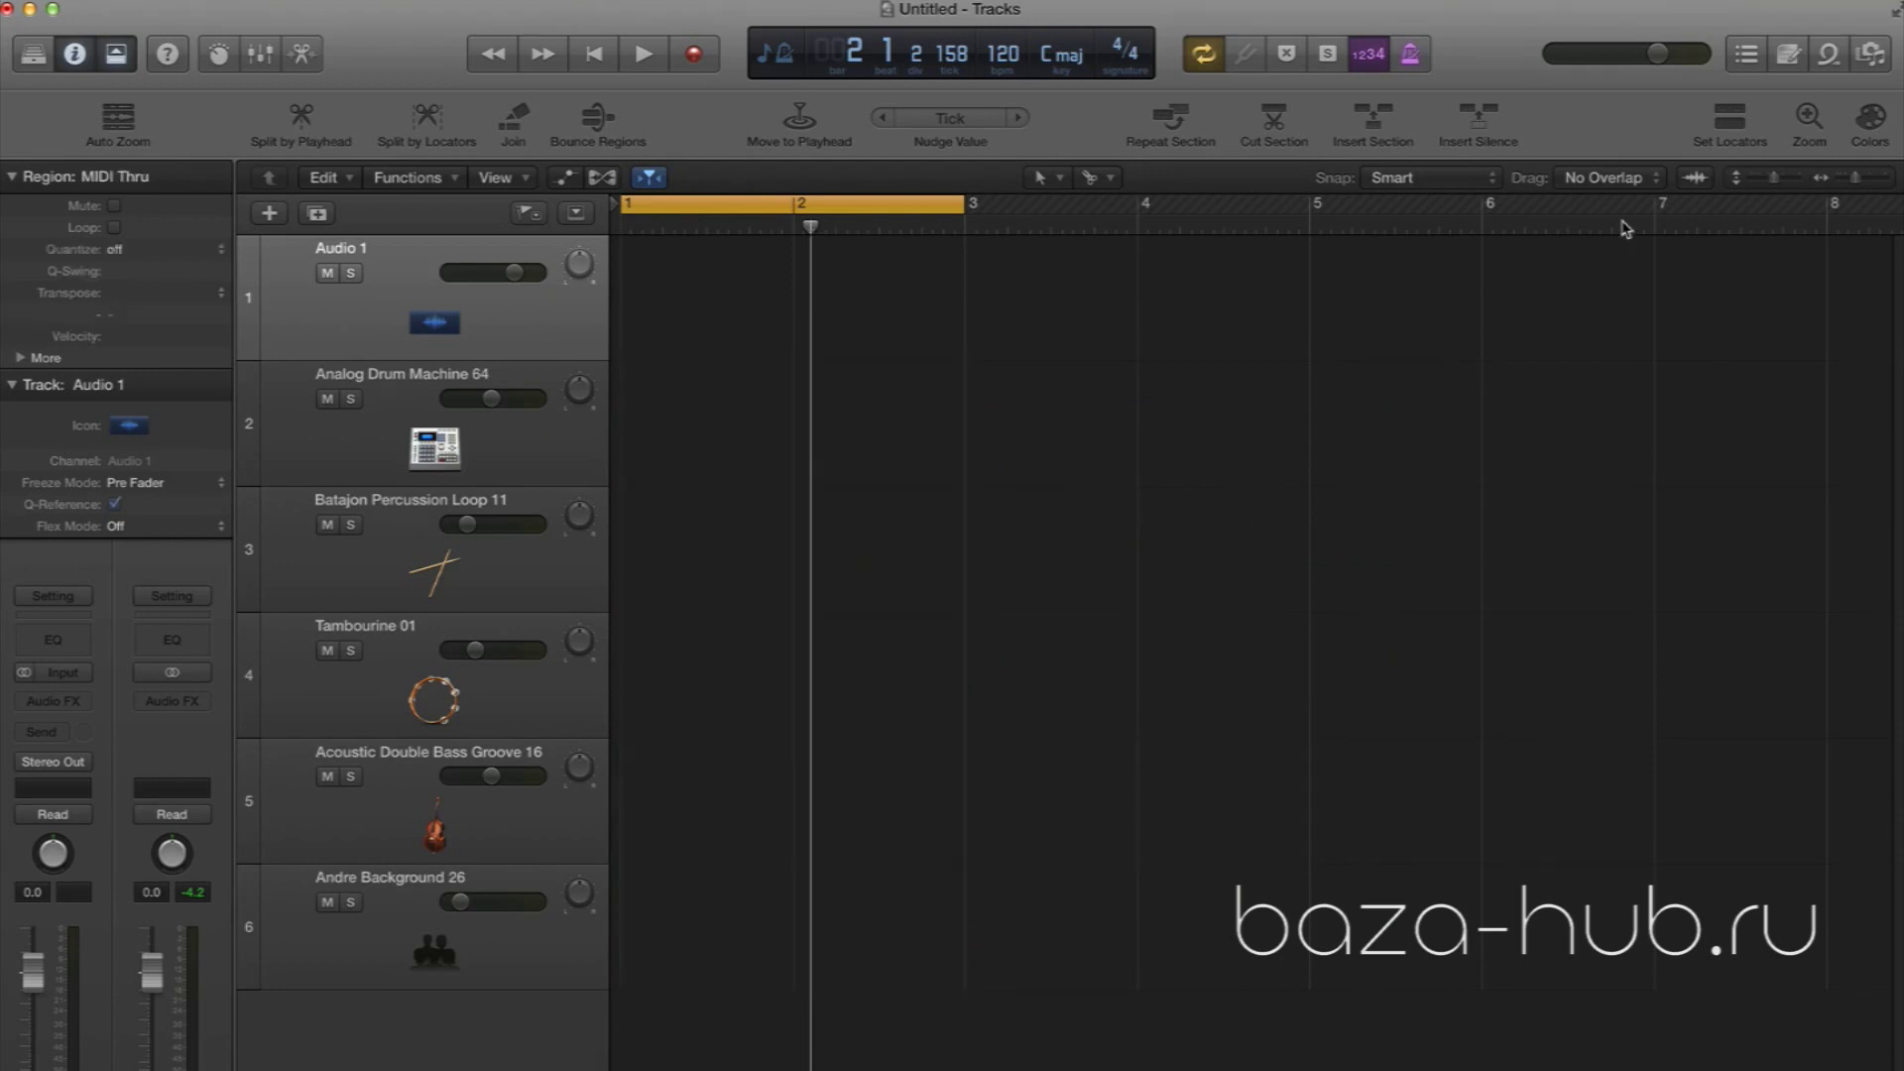
Open the Apple Loops browser and filter the loops to Beats
drag(1861, 186, 1850, 181)
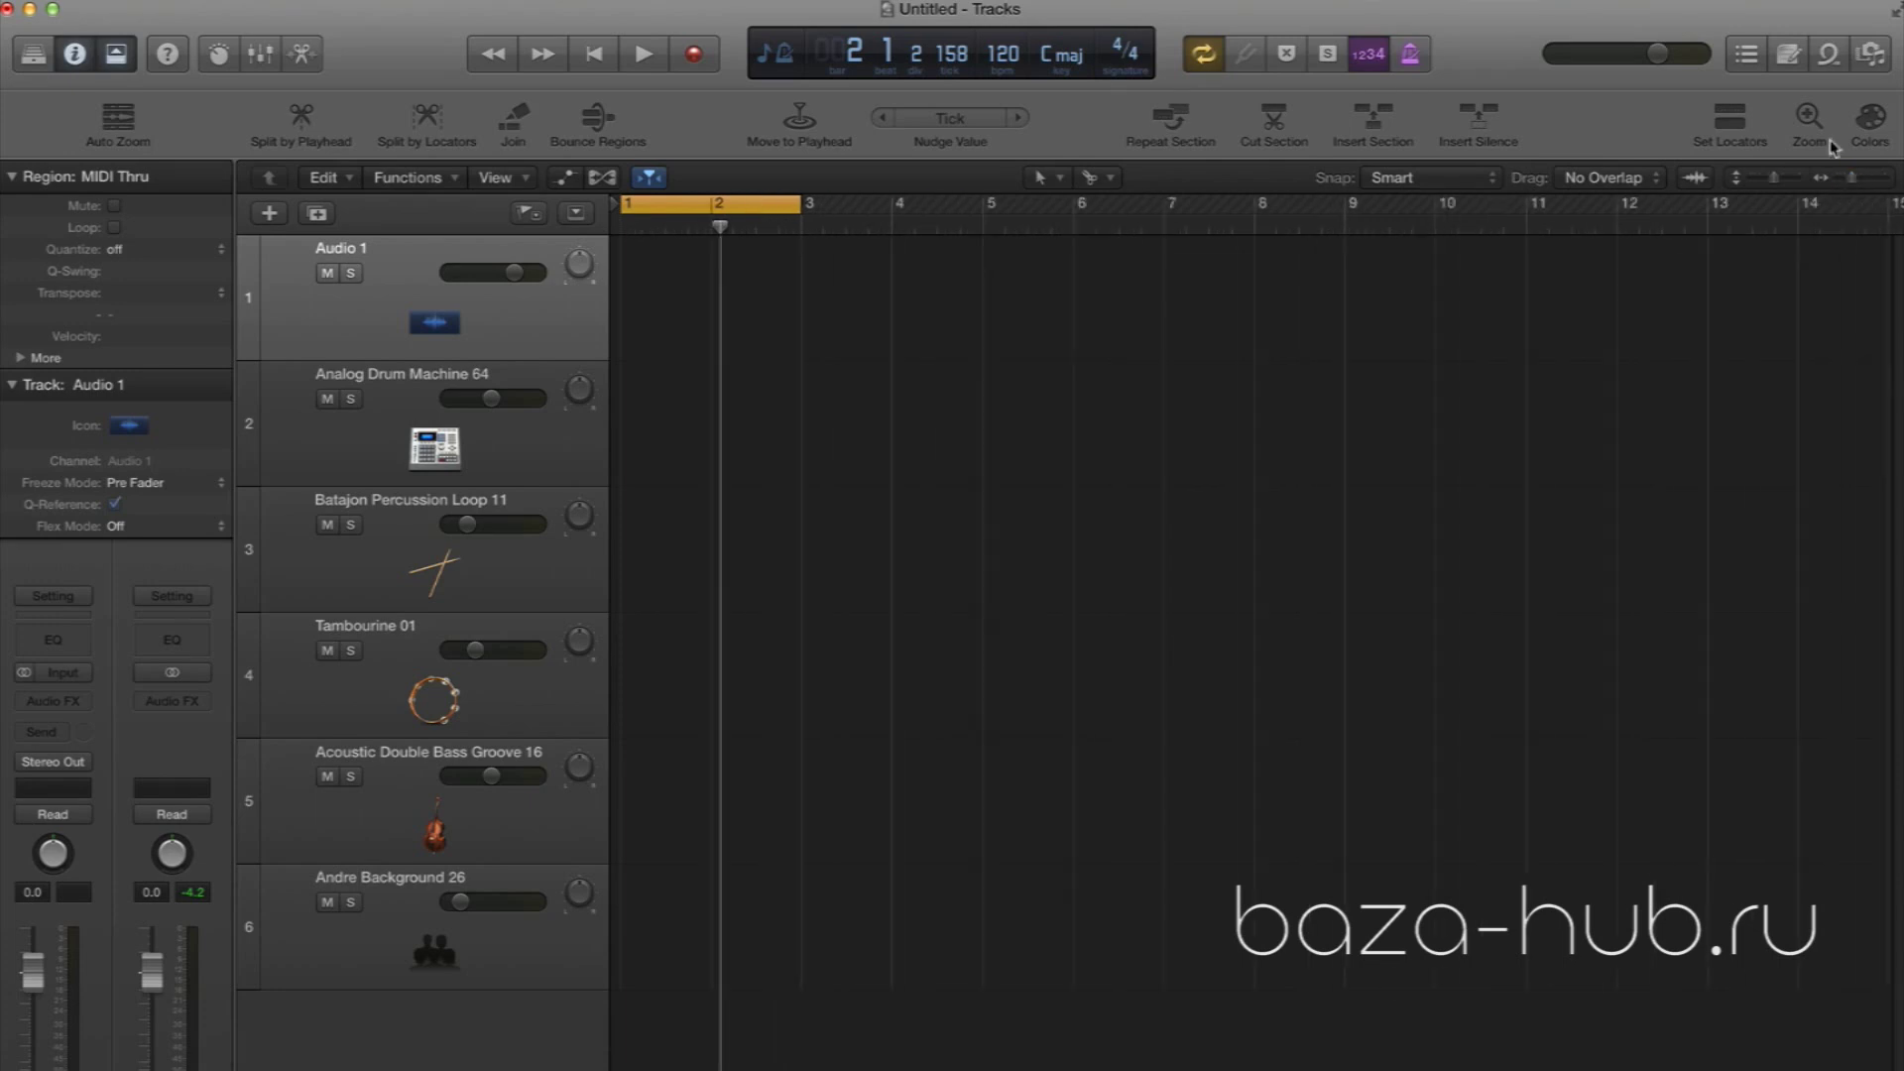
click(1826, 53)
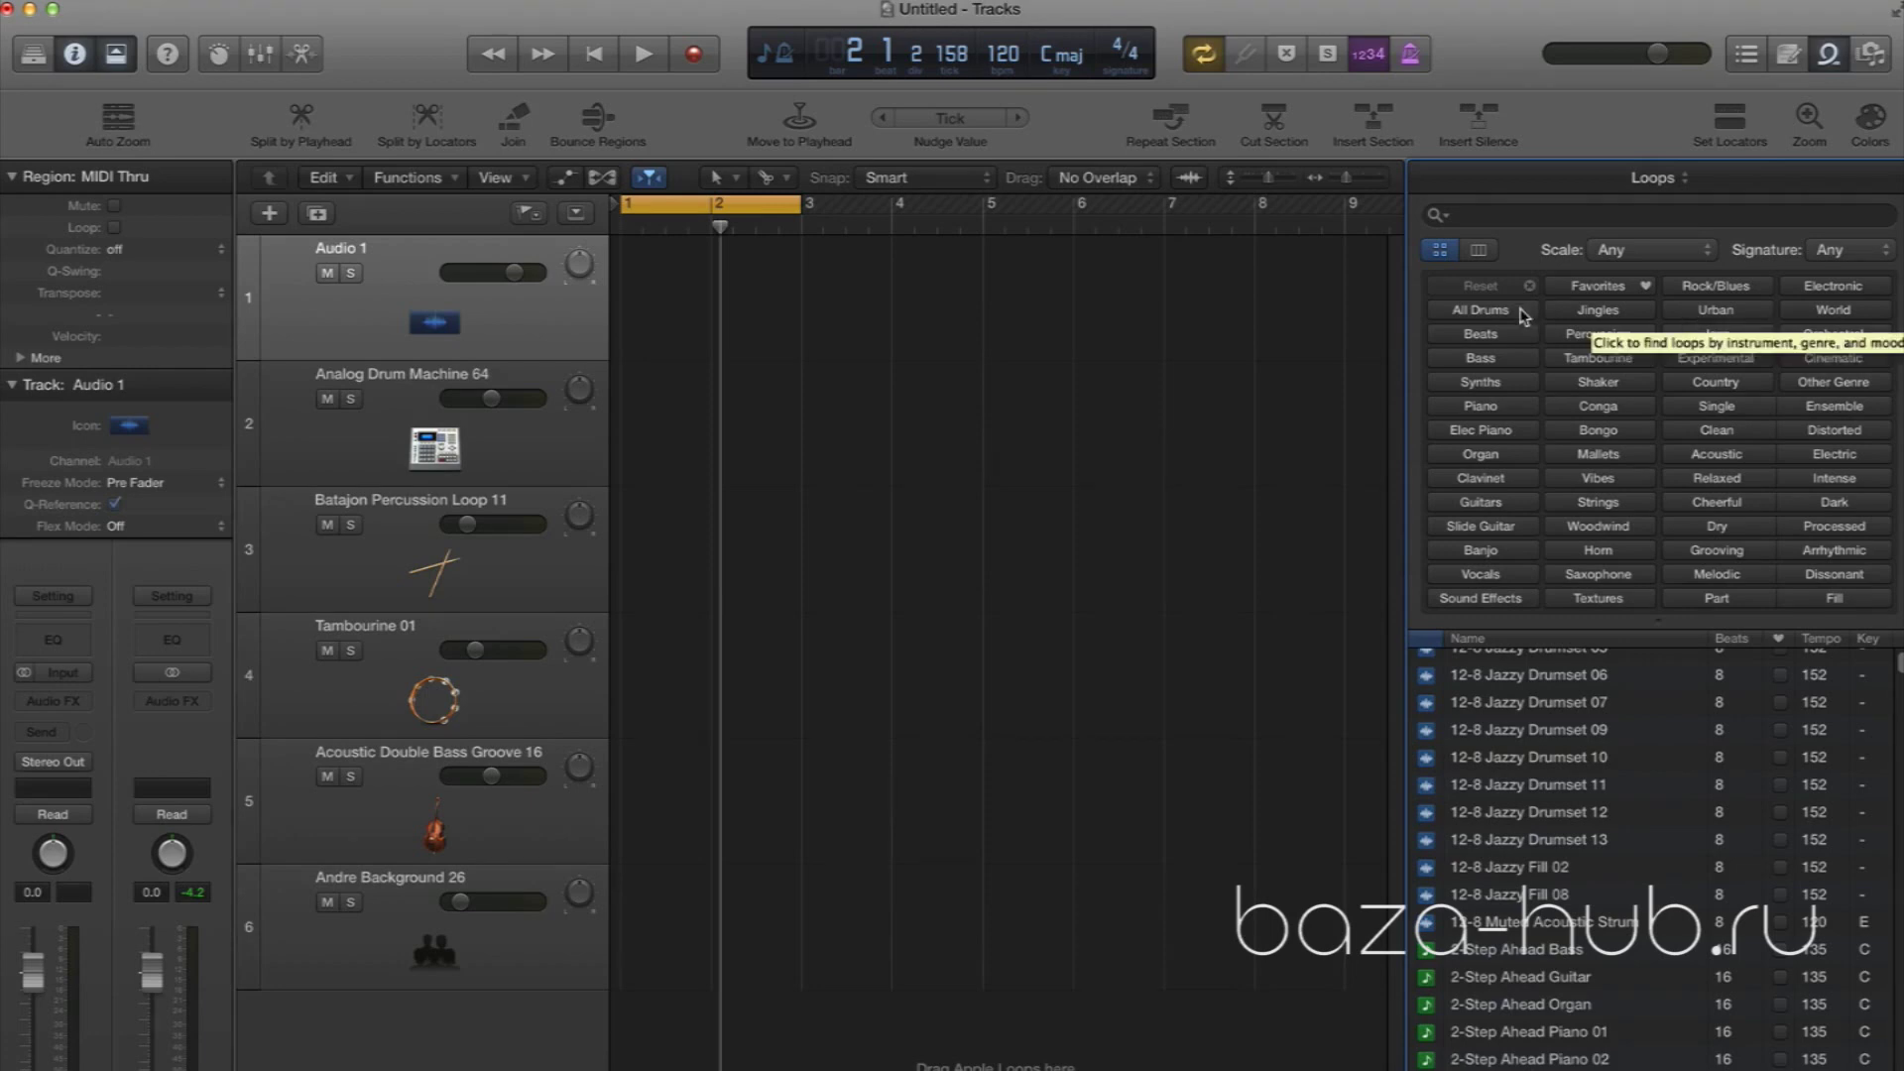
scroll(1571, 783, down, 2)
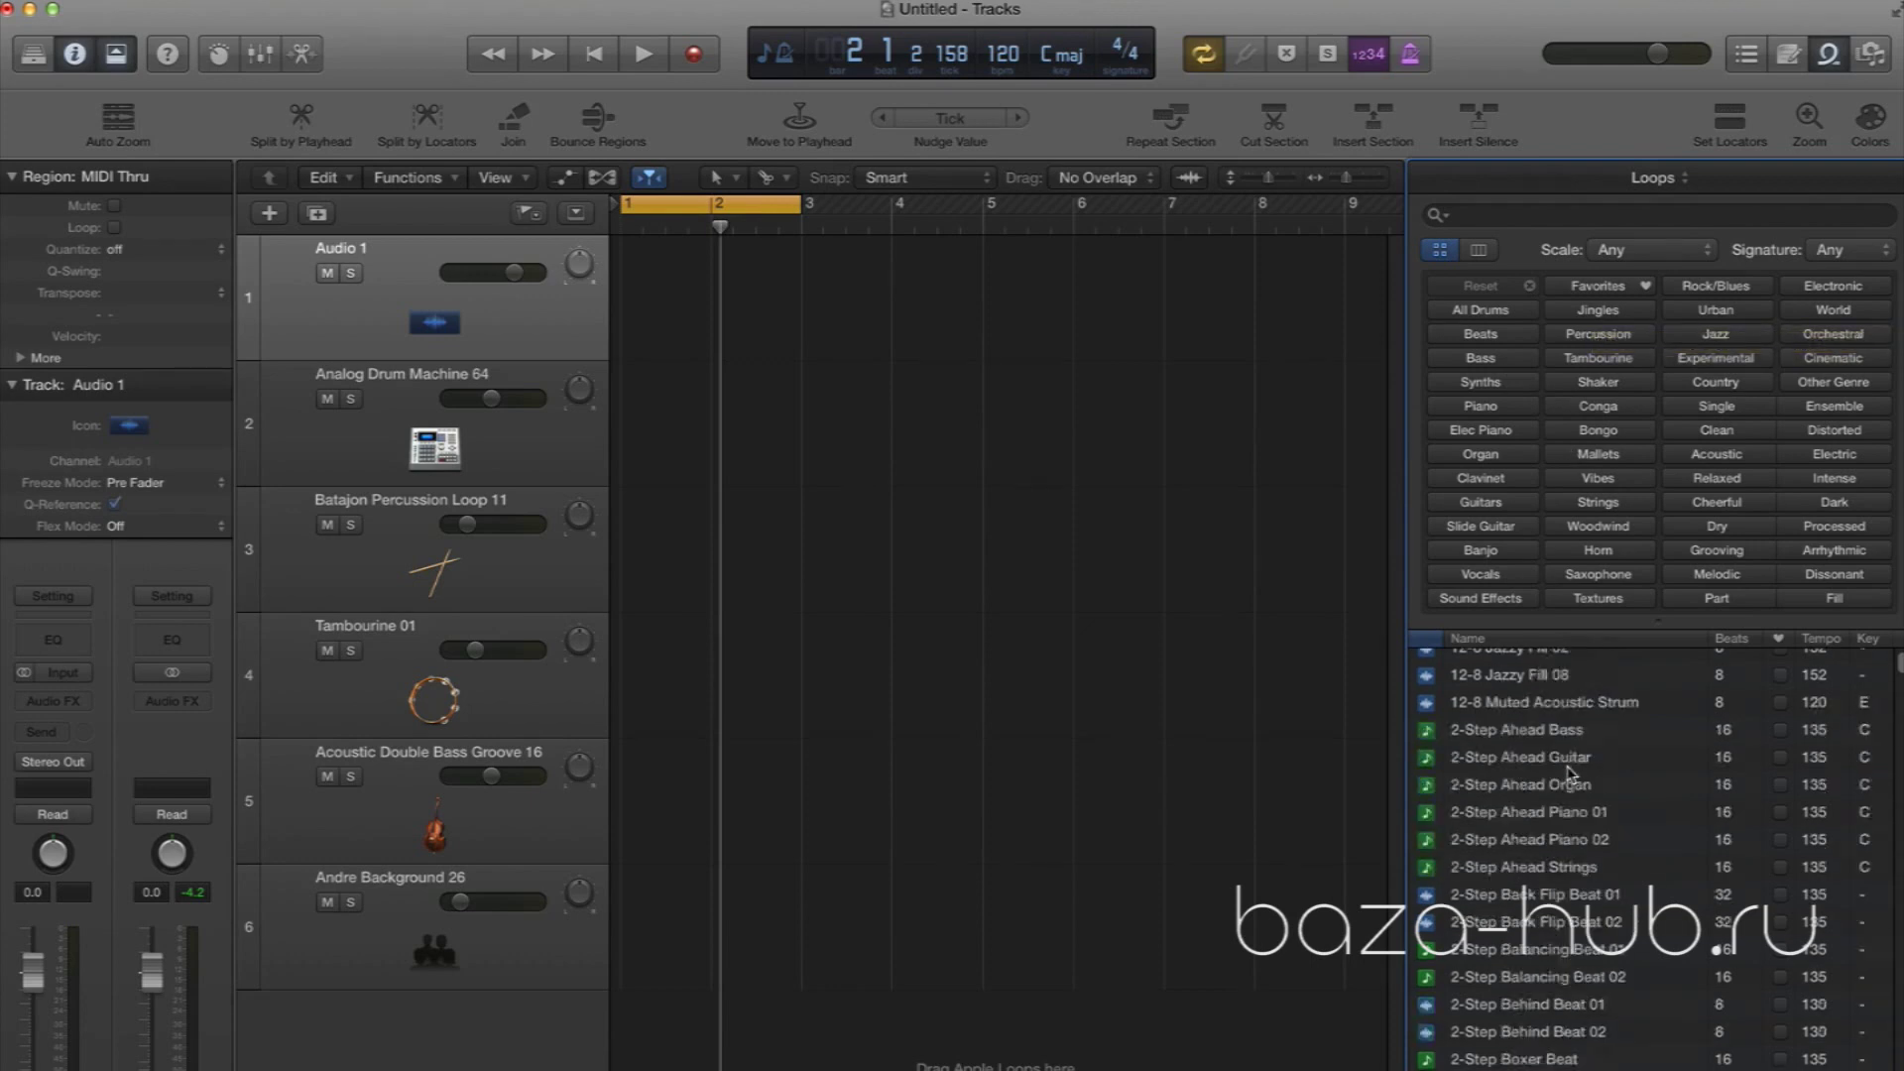
scroll(1572, 778, up, 15)
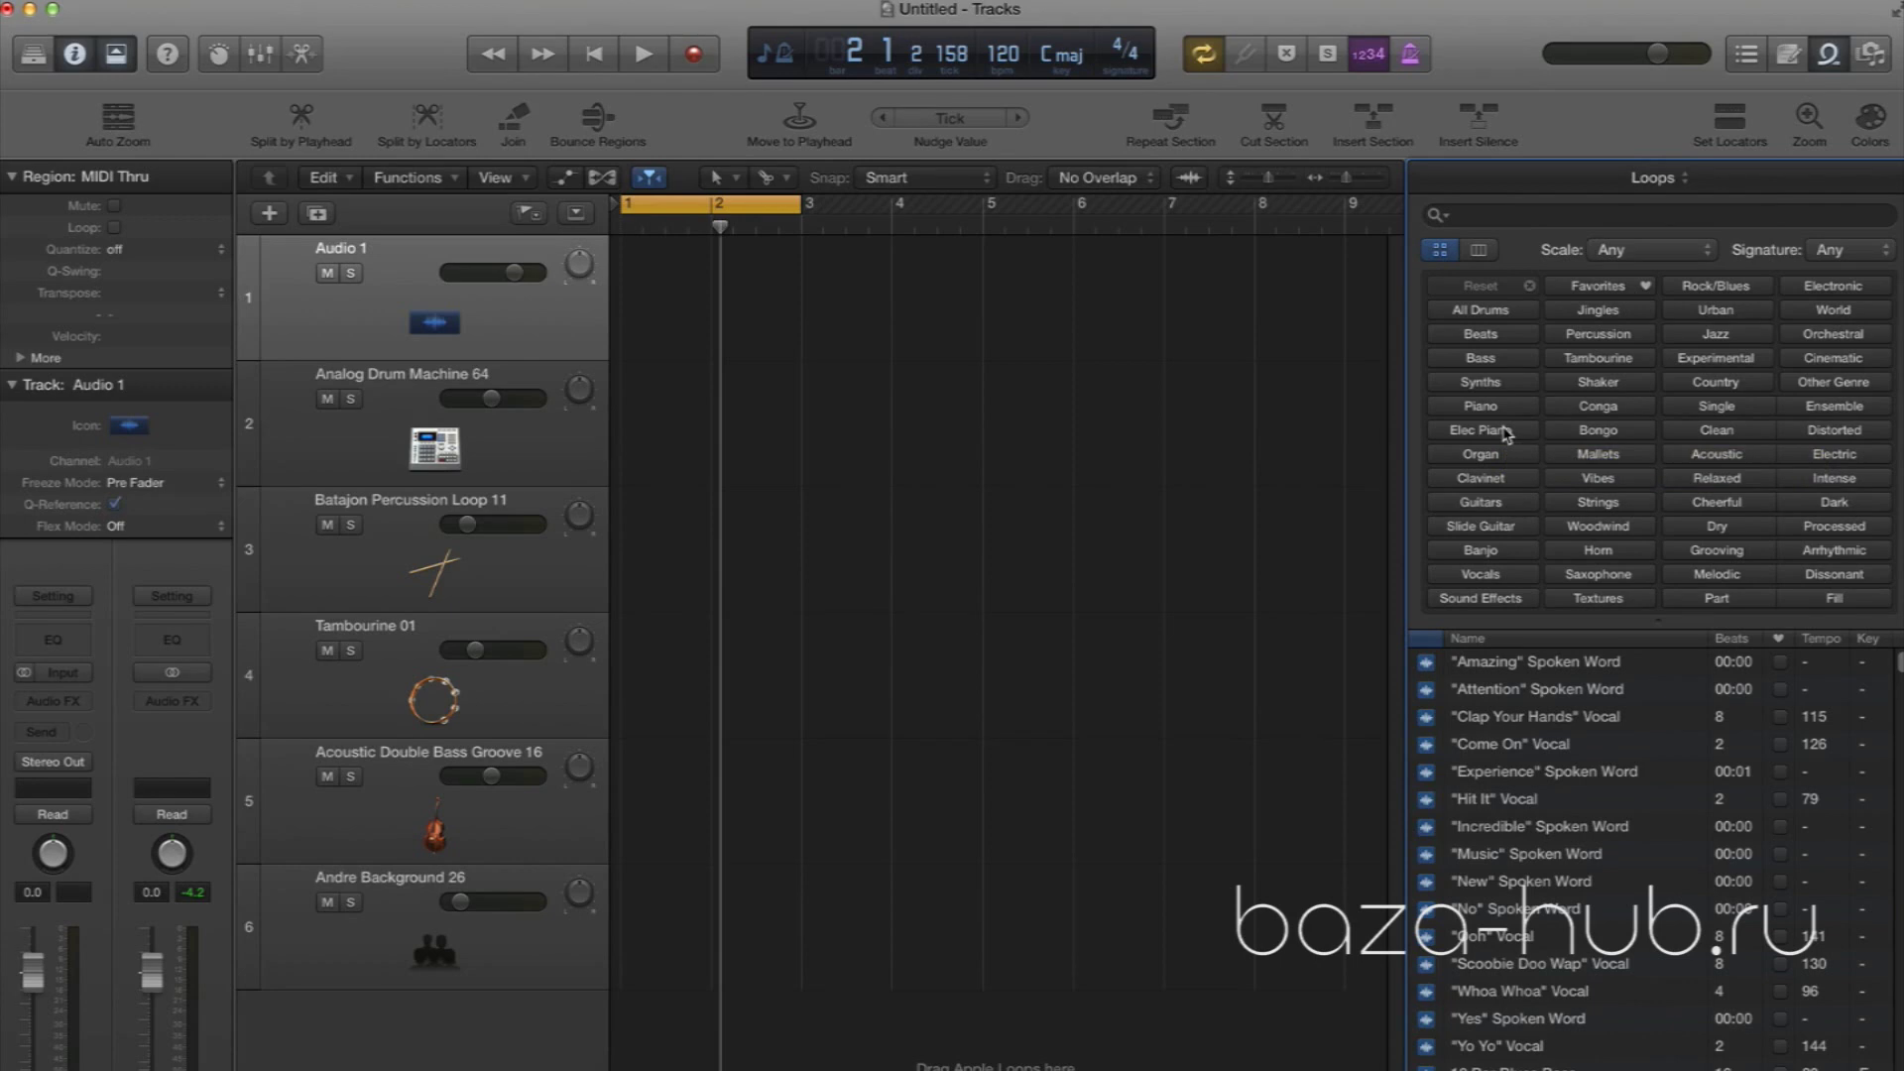
click(1502, 338)
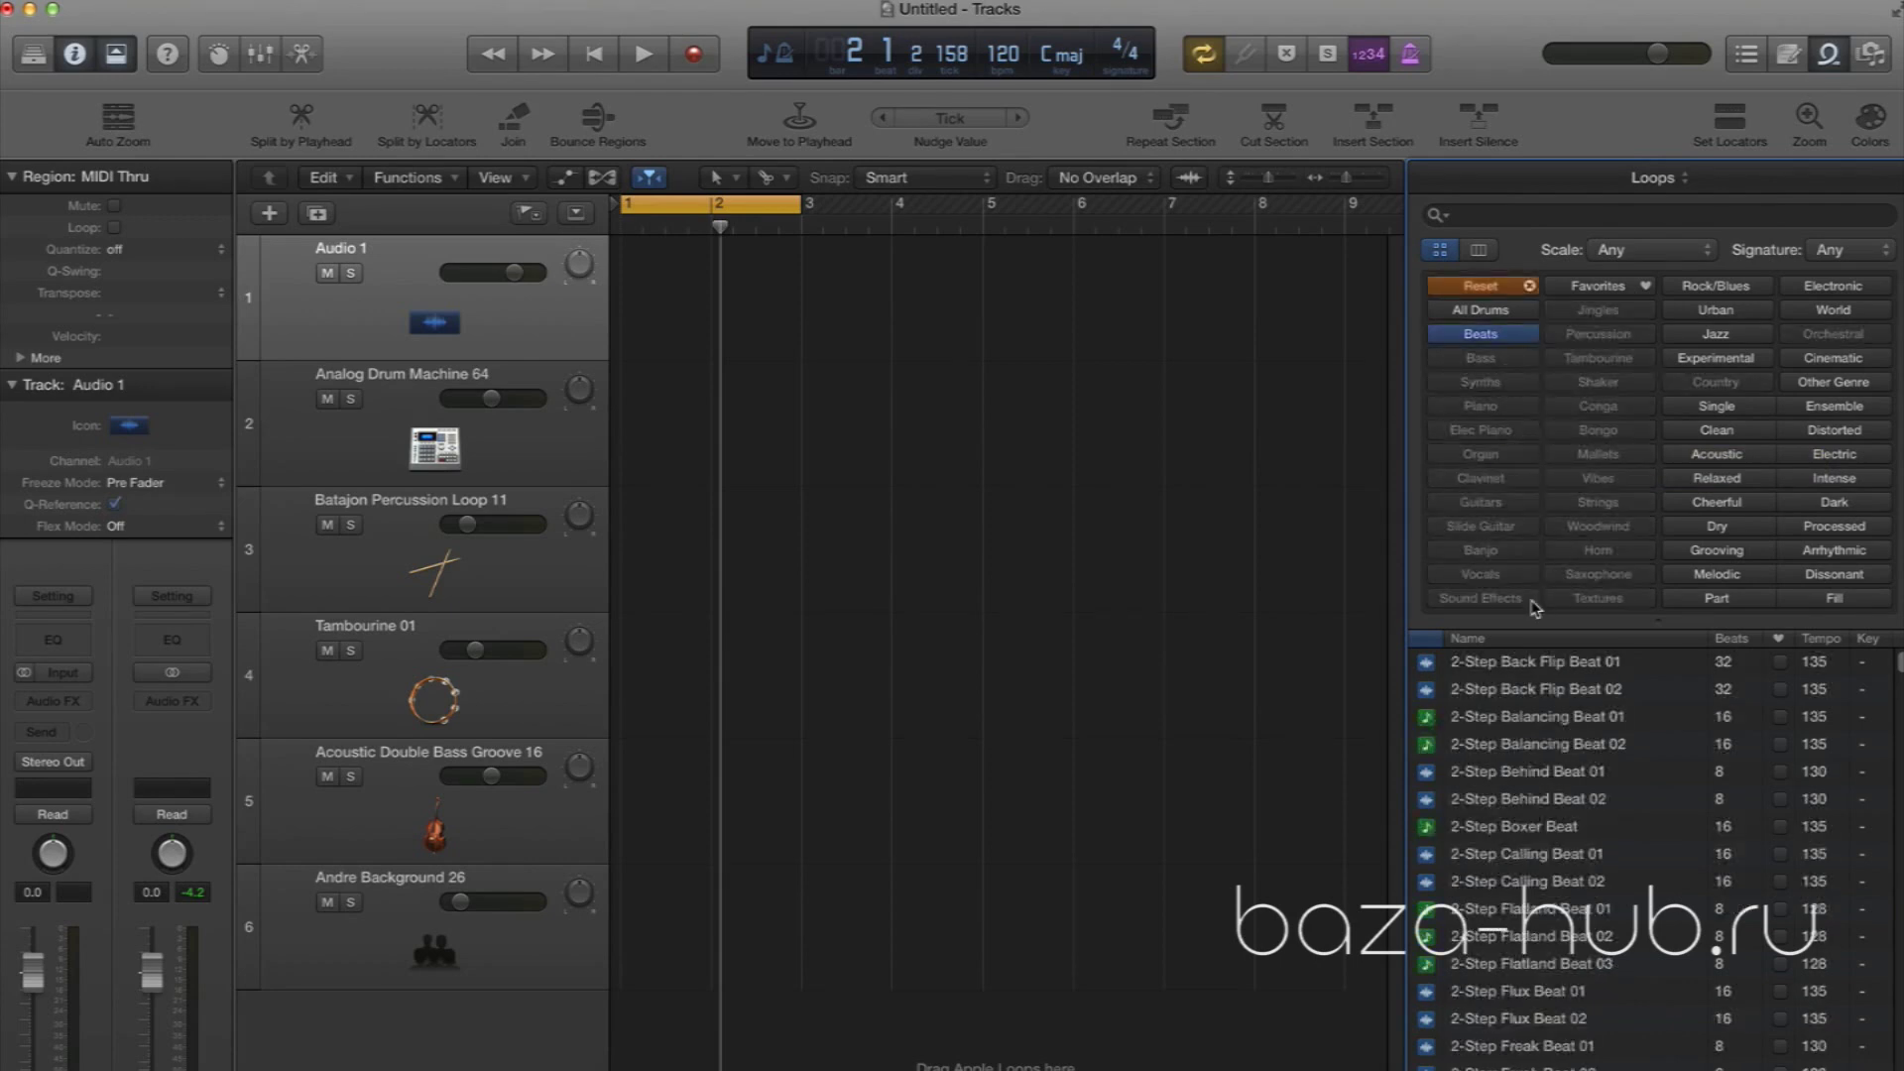
Audition the Analog Drum Machine 11 and 16 loops, play the project briefly, and clear the Beats filter
scroll(1527, 831, down, 5)
scroll(1527, 831, down, 15)
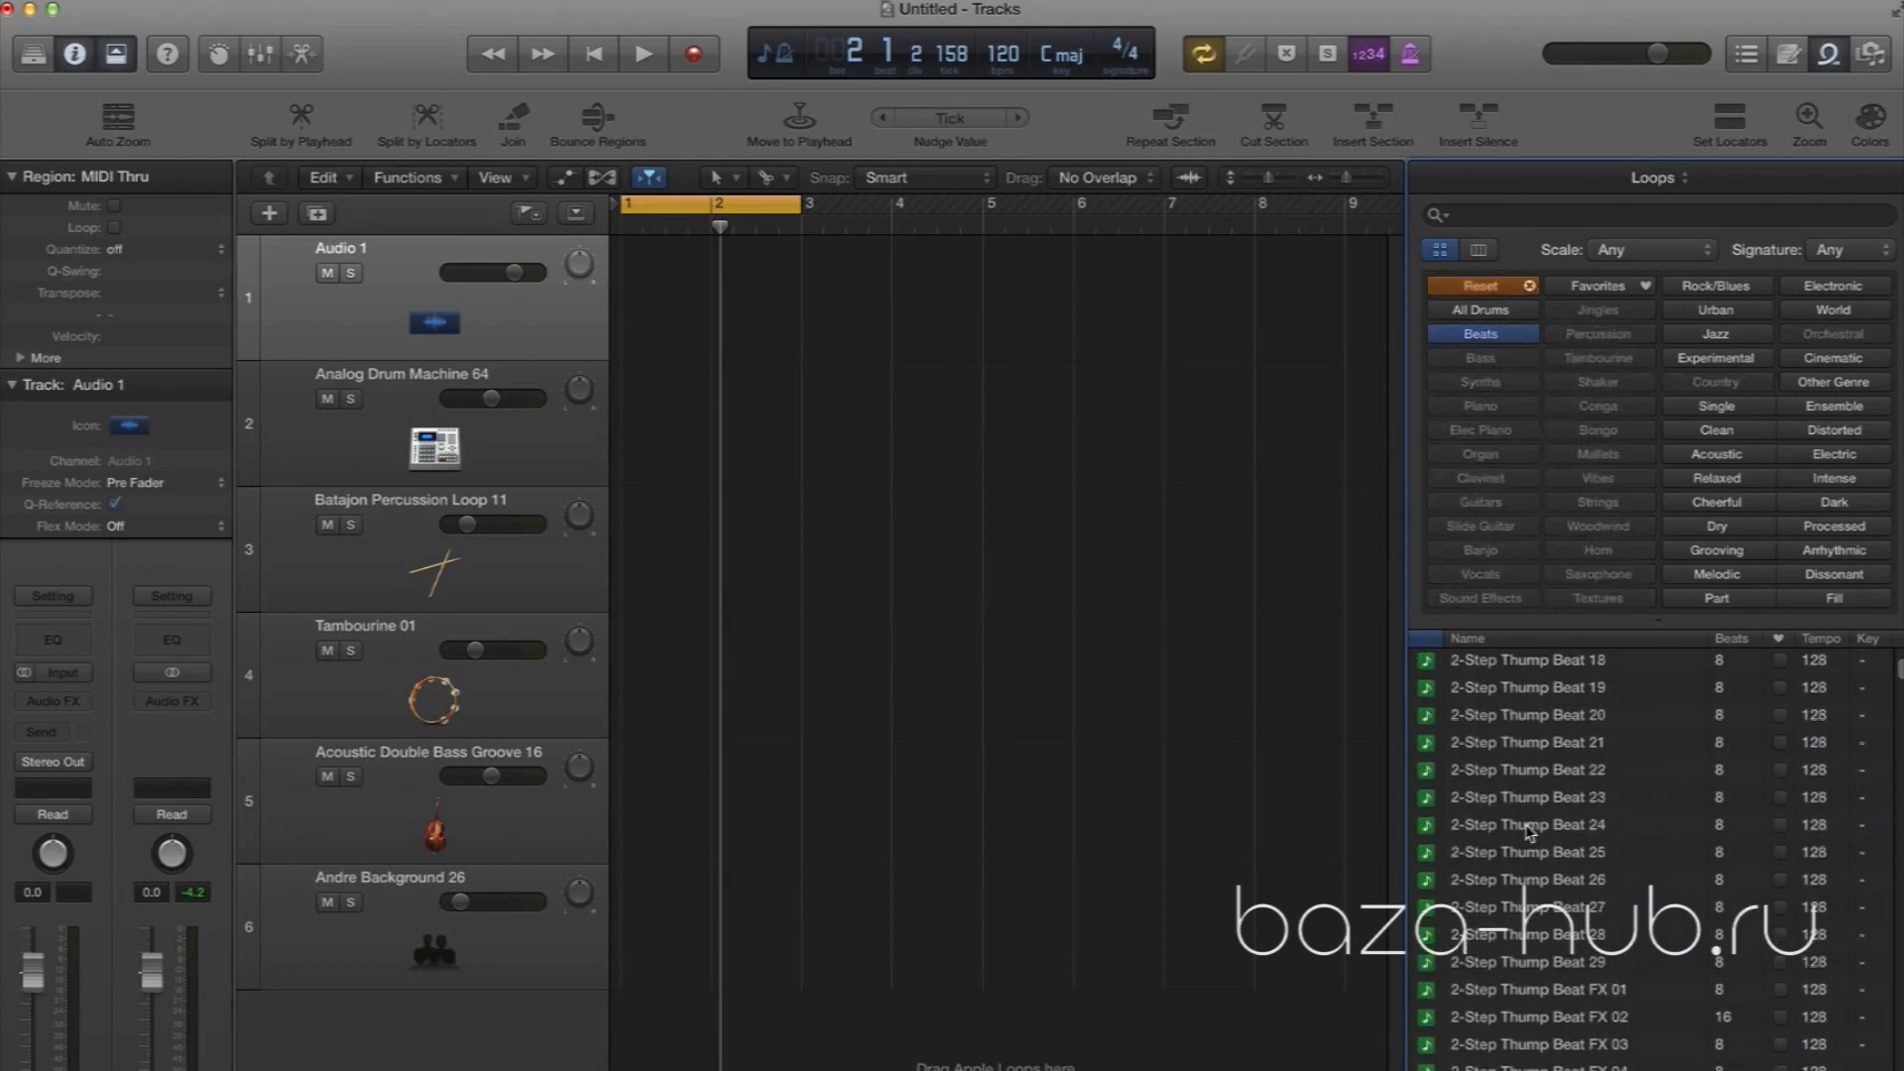
scroll(1528, 830, down, 15)
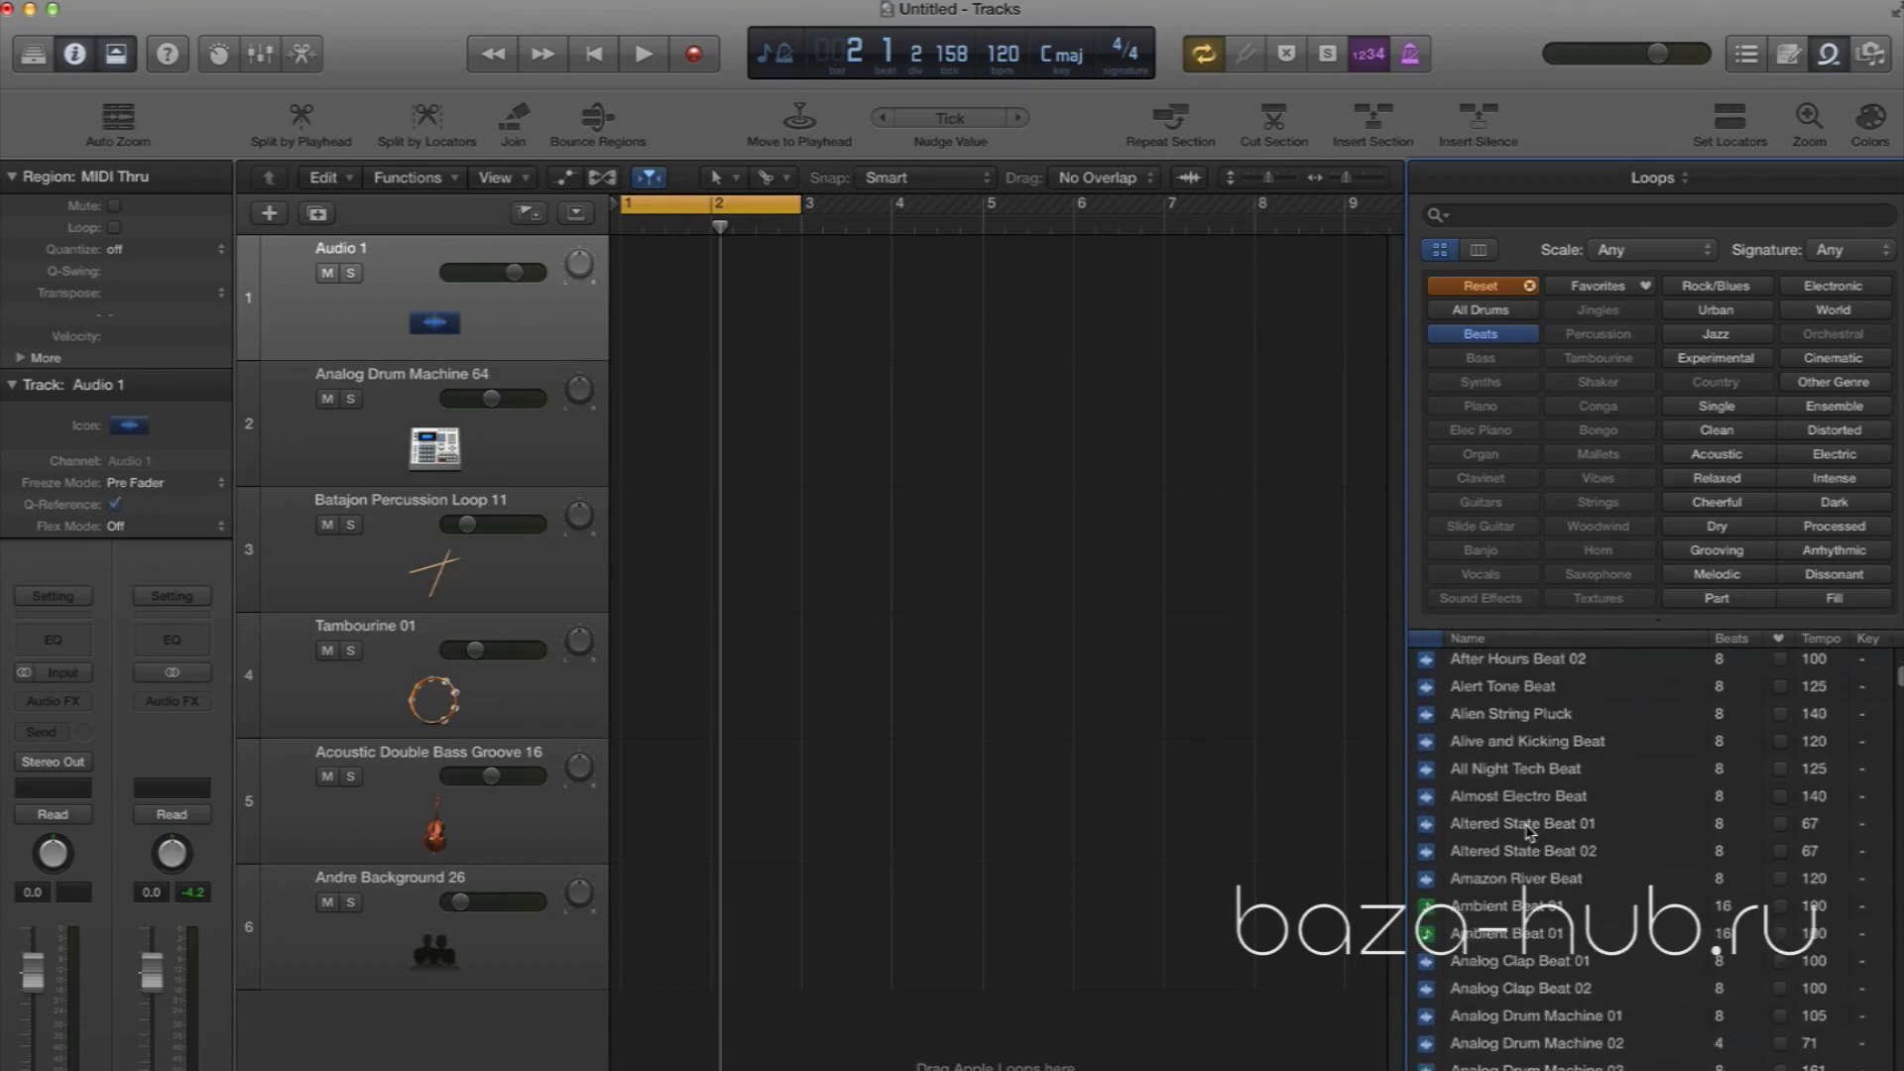
click(1534, 859)
scroll(1534, 855, down, 3)
click(1534, 849)
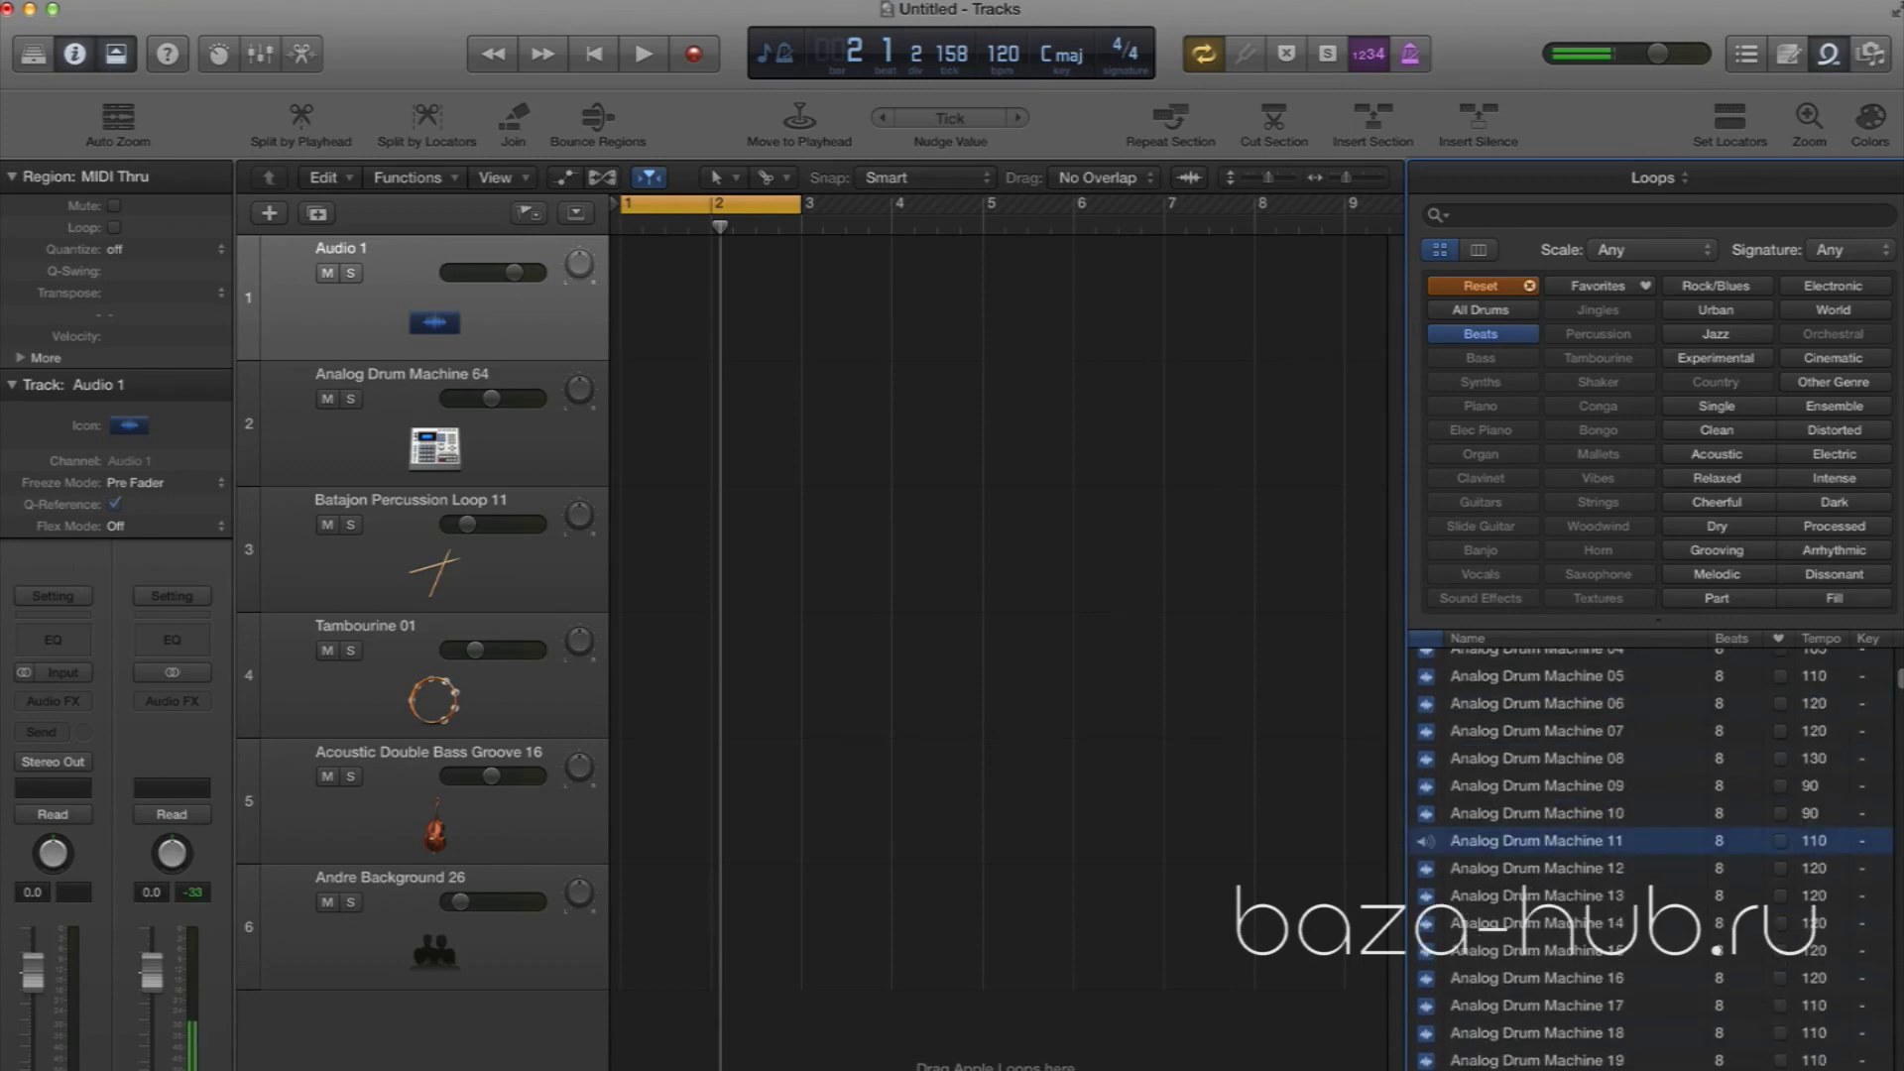
click(1509, 982)
key(space)
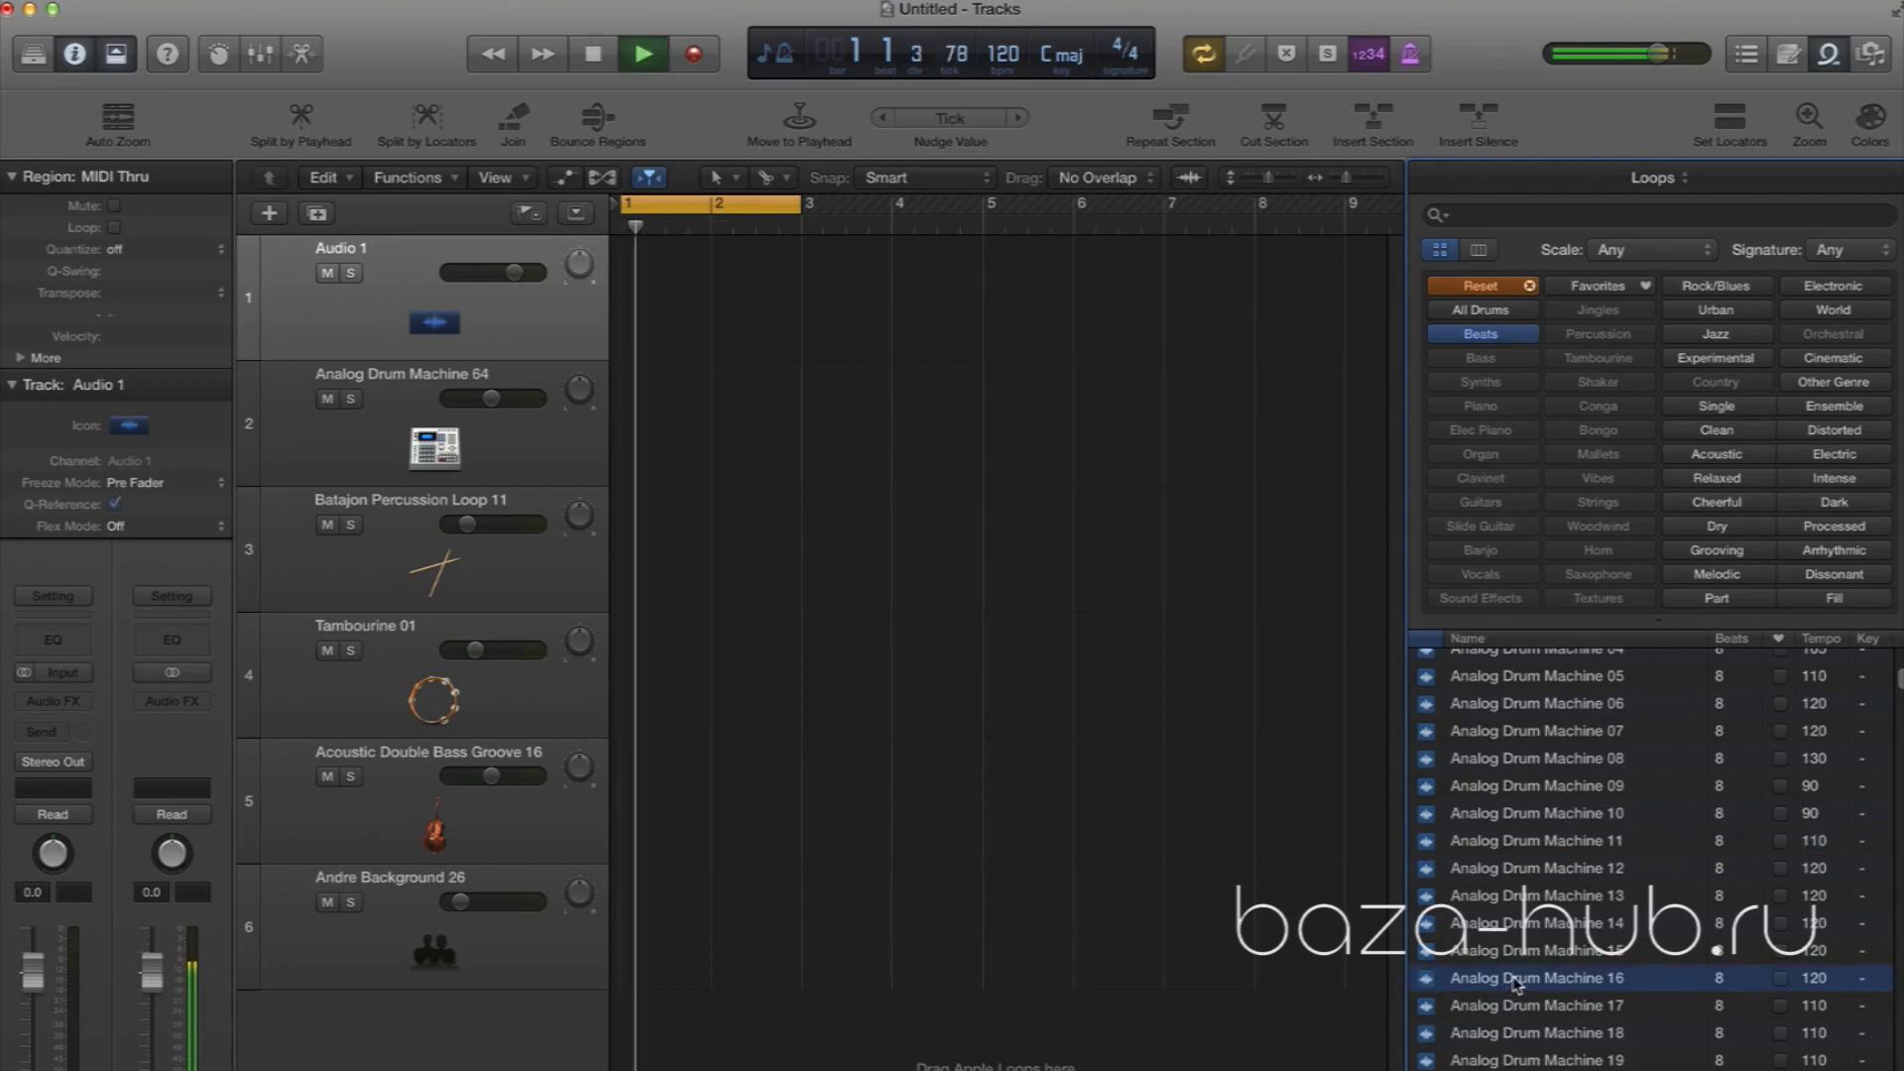
key(space)
click(1167, 965)
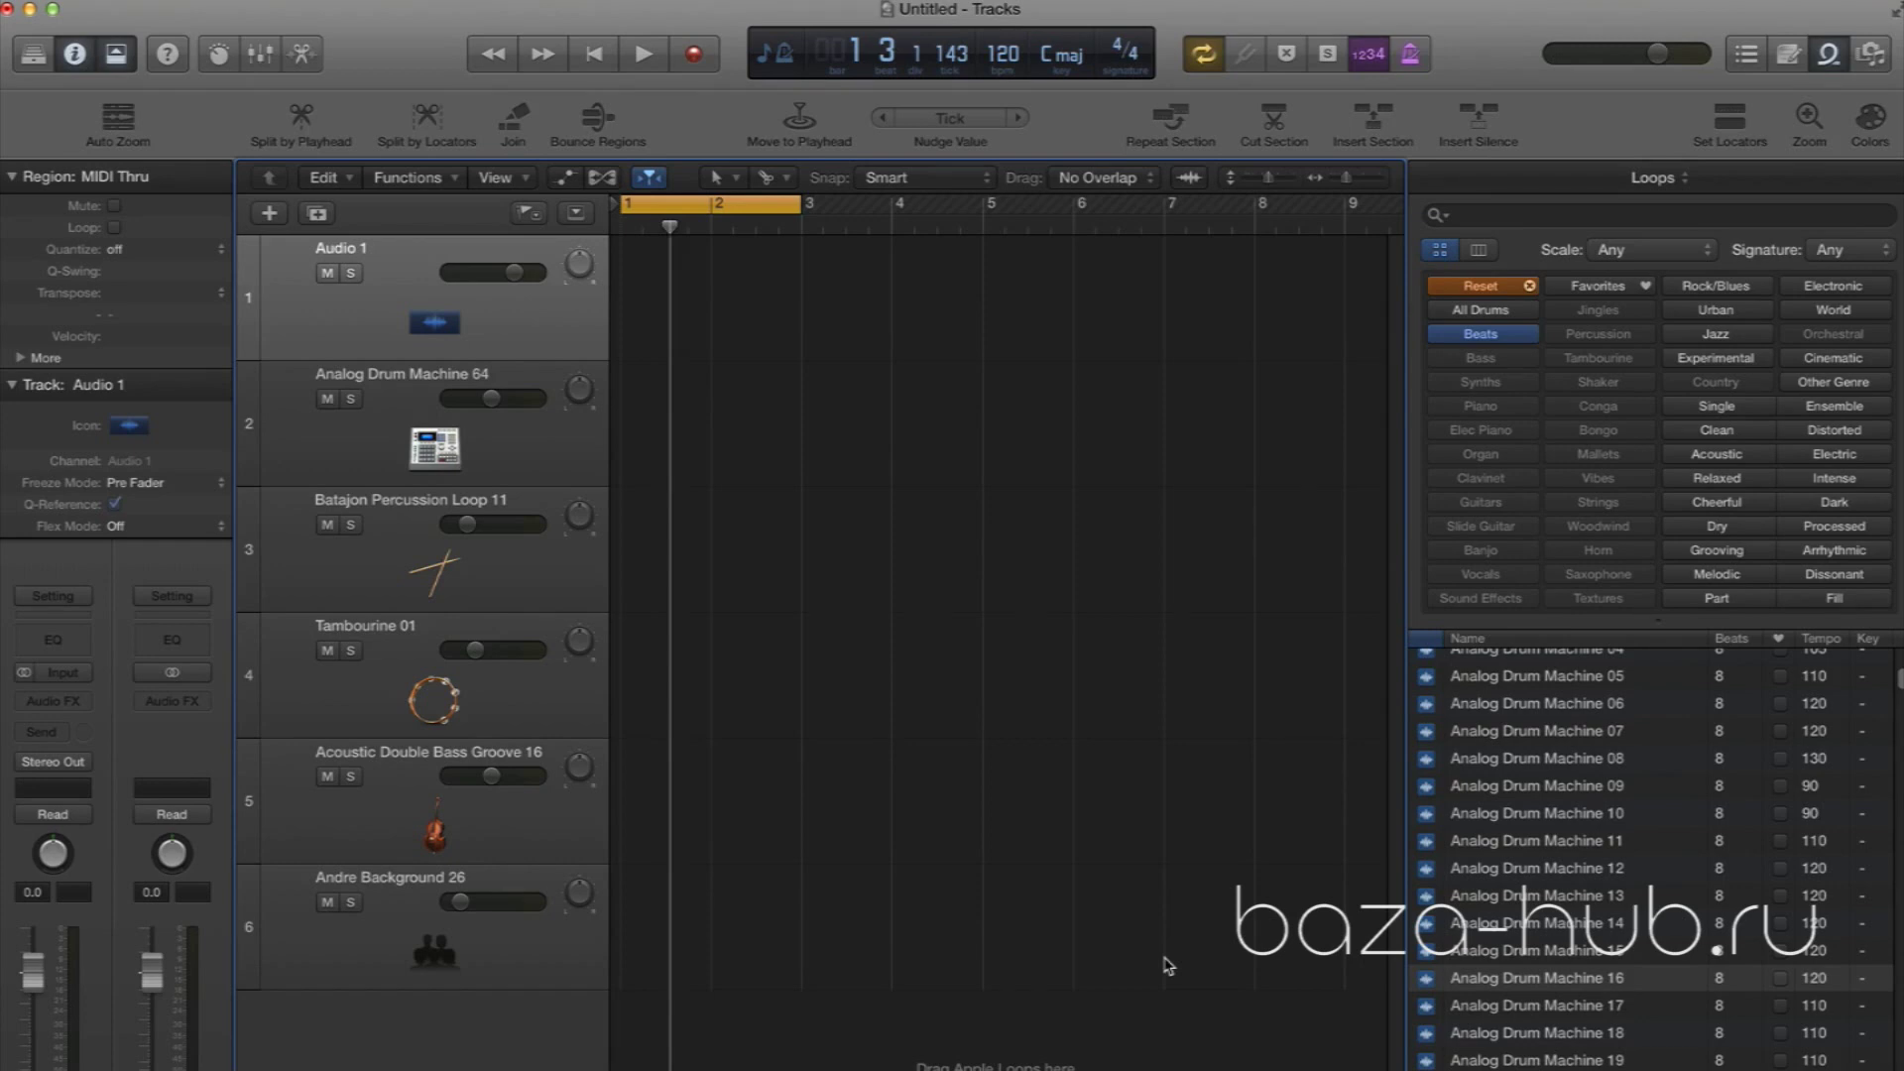
click(1472, 335)
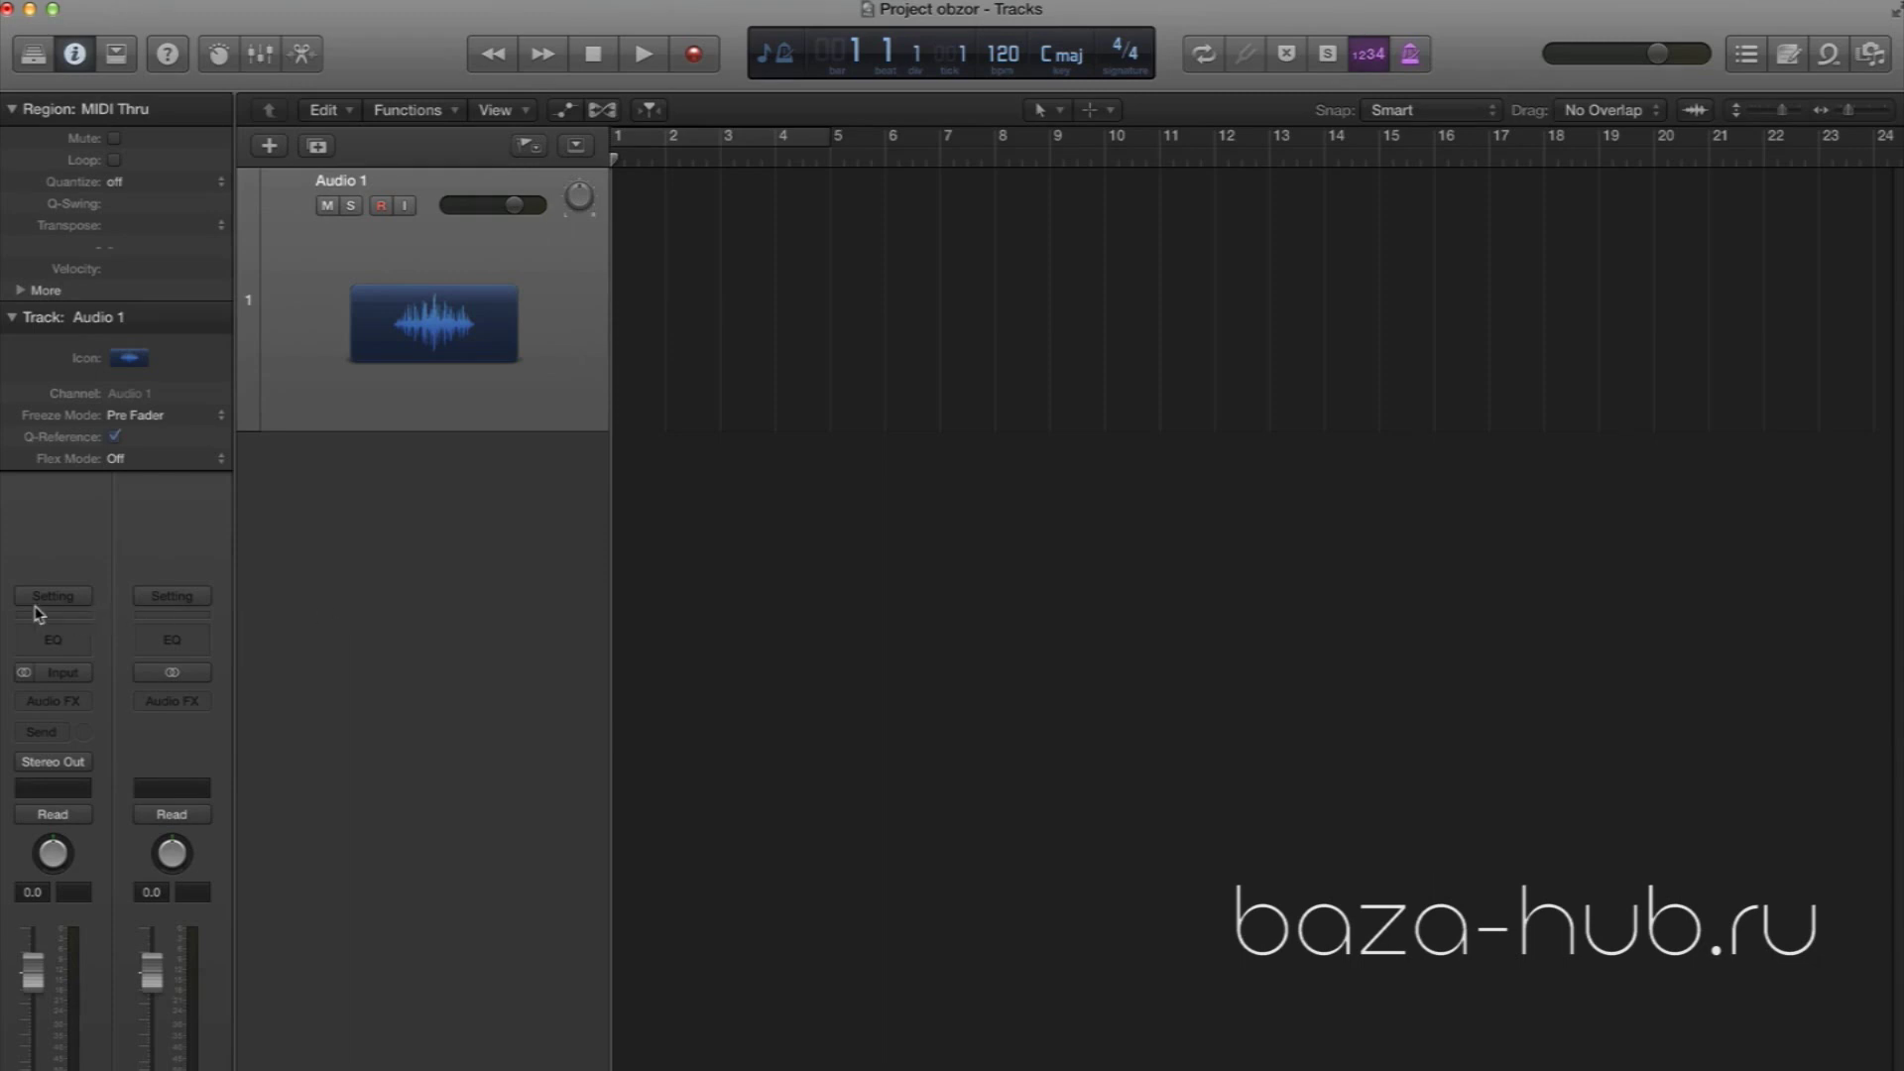
Switch the Audio 1 channel strip's input format to mono and assign Input 1 as its source
click(85, 683)
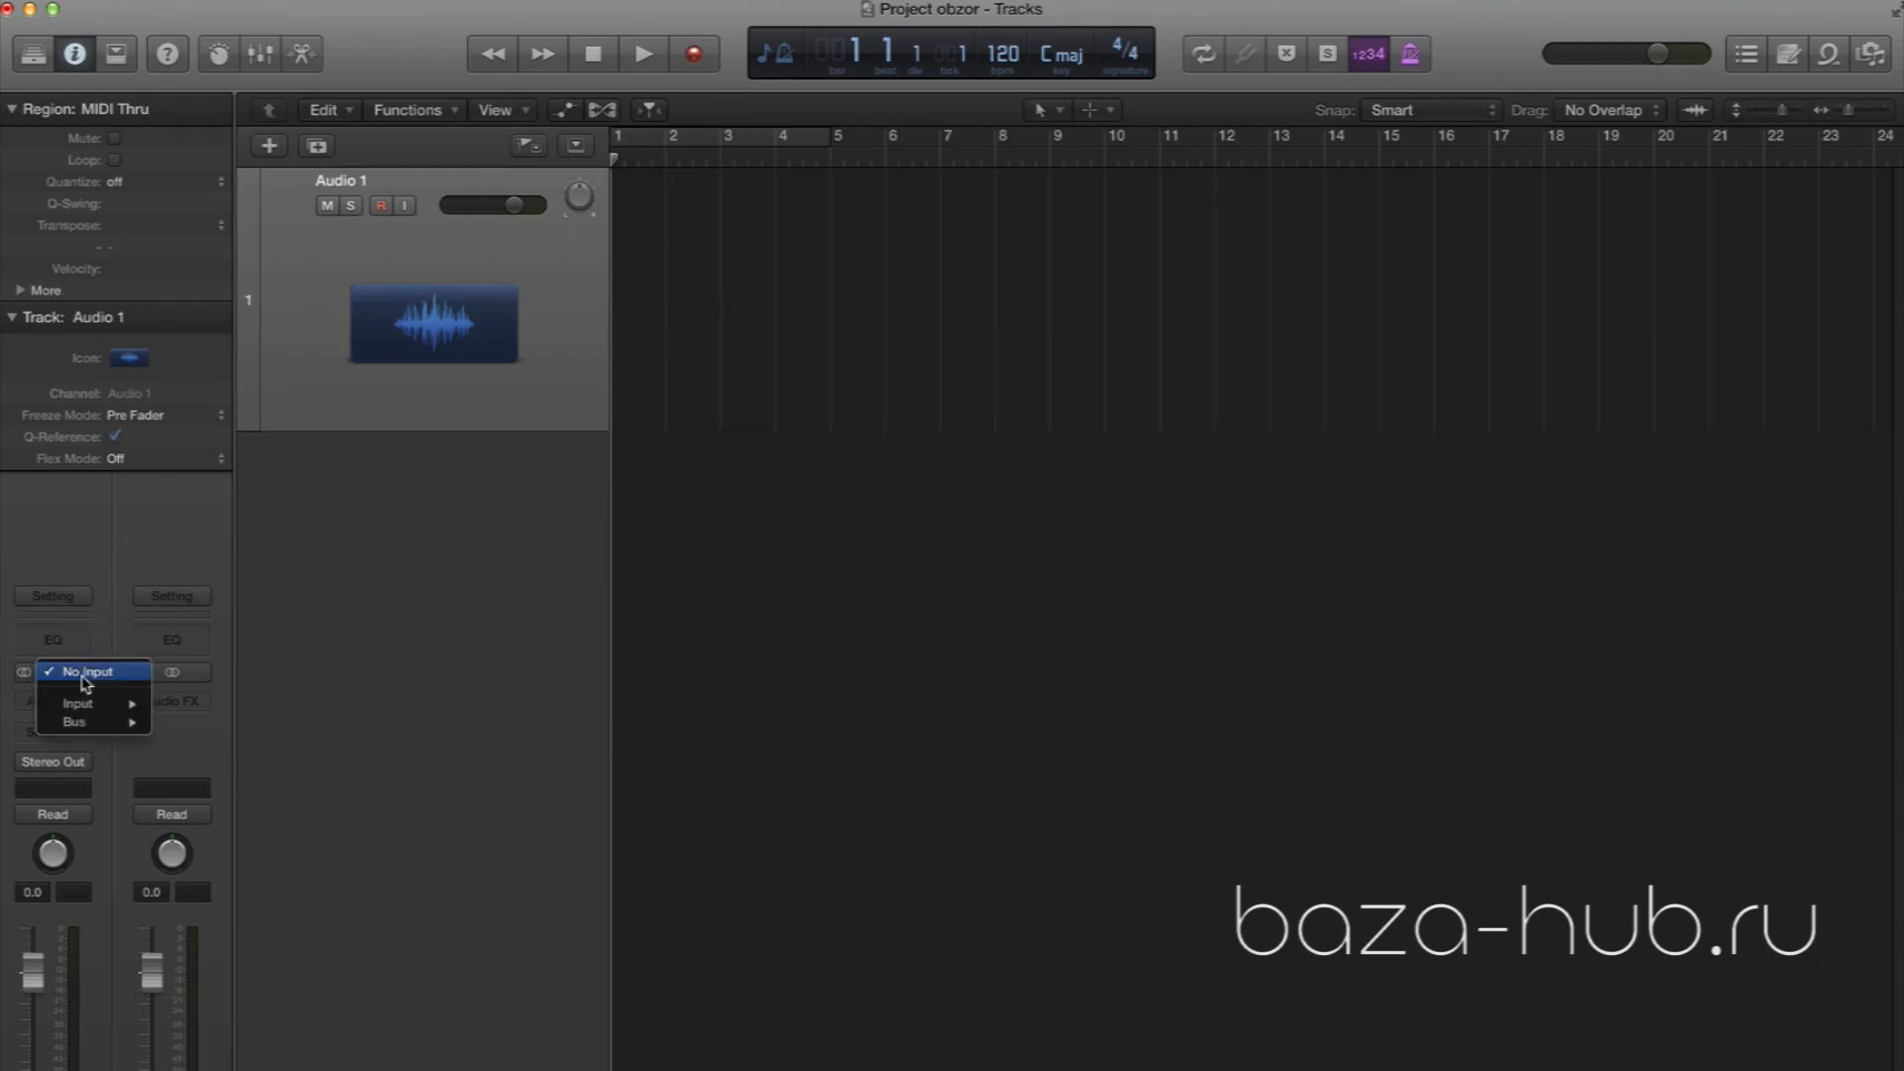
mouse_move(105, 710)
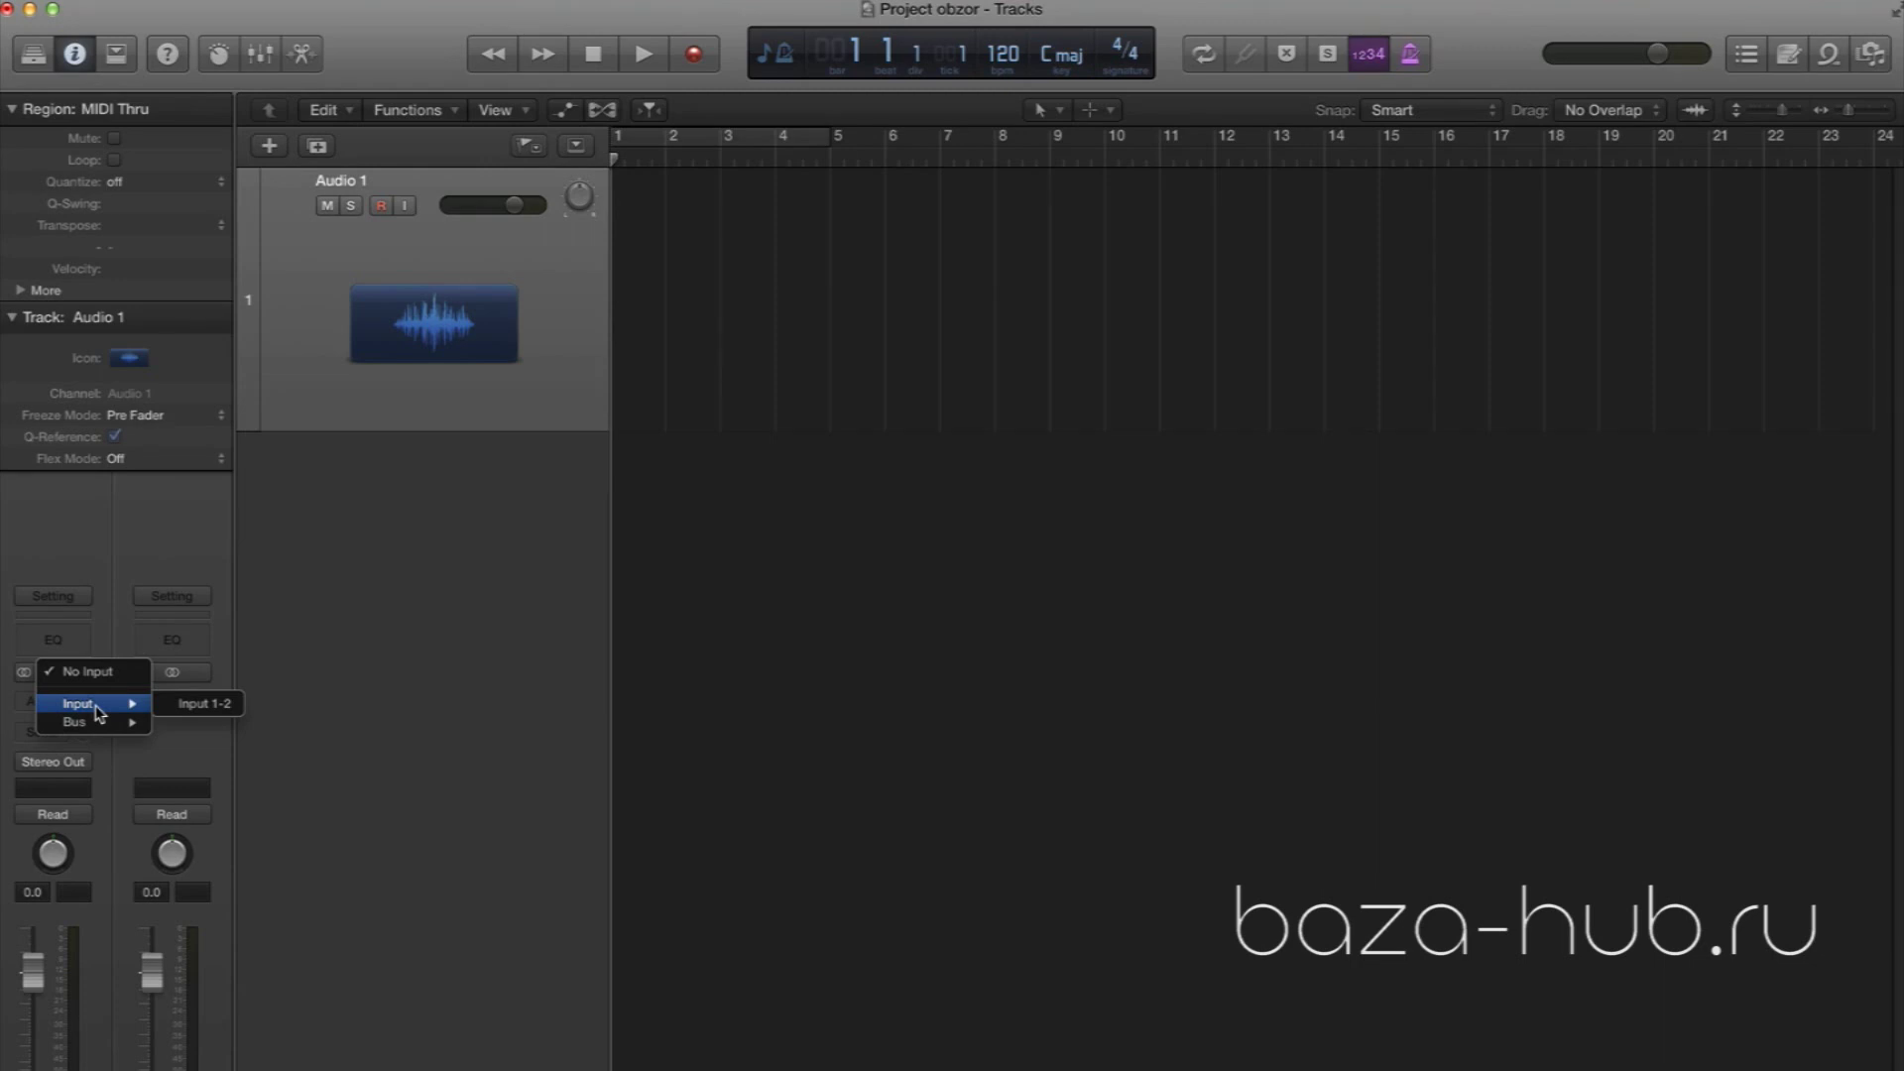
click(203, 703)
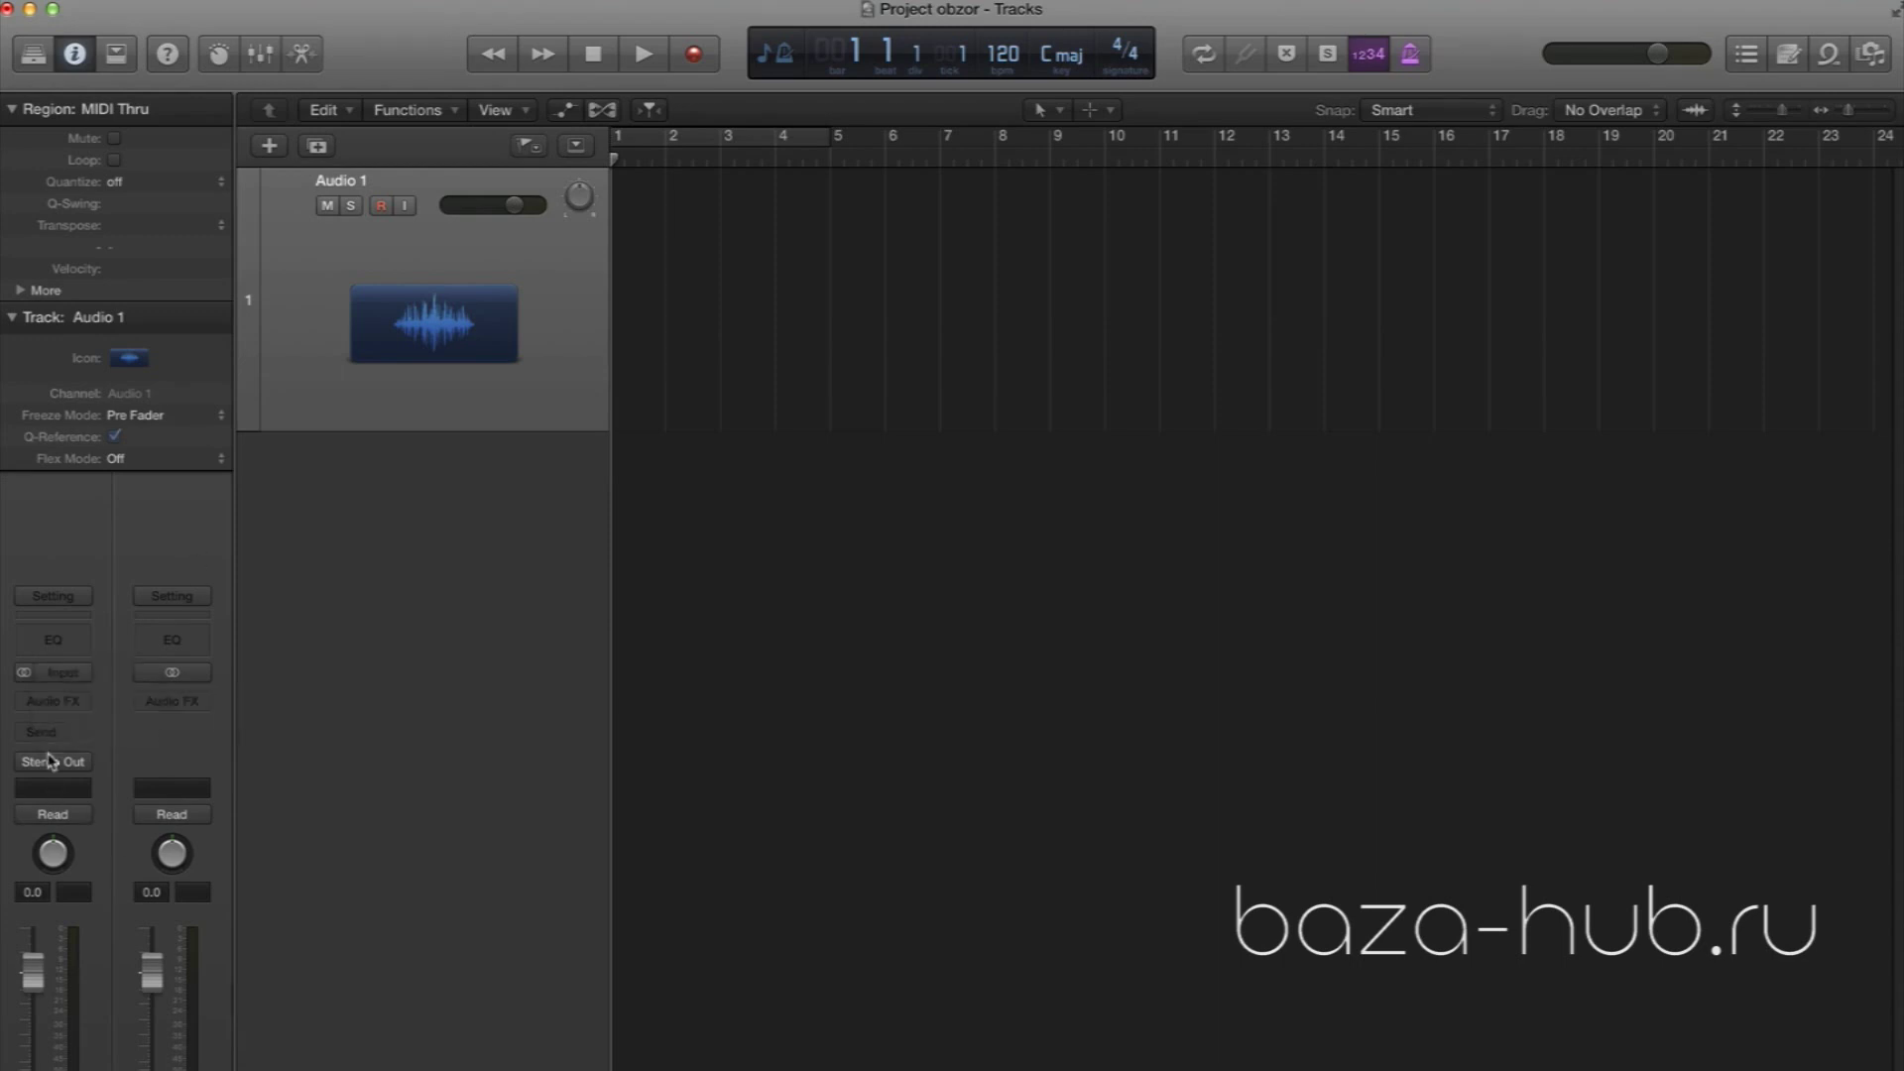
click(24, 672)
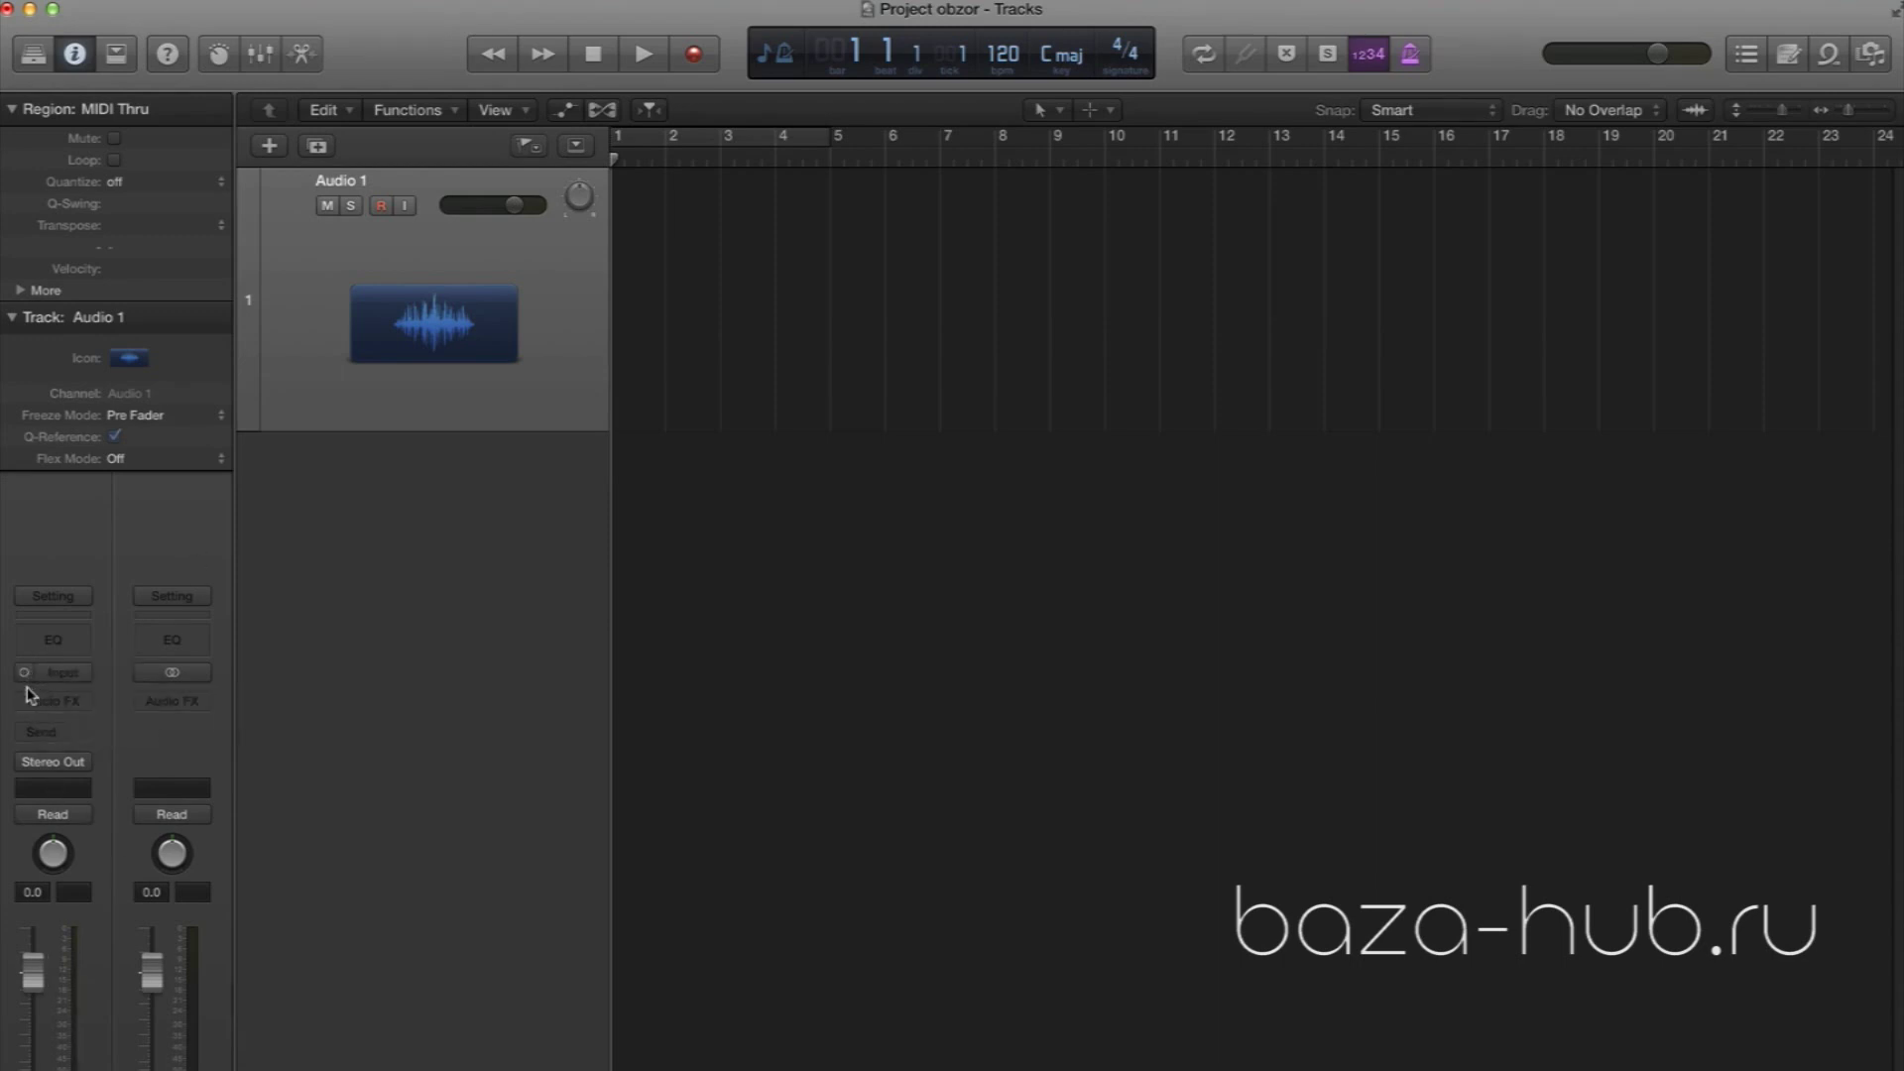
click(79, 681)
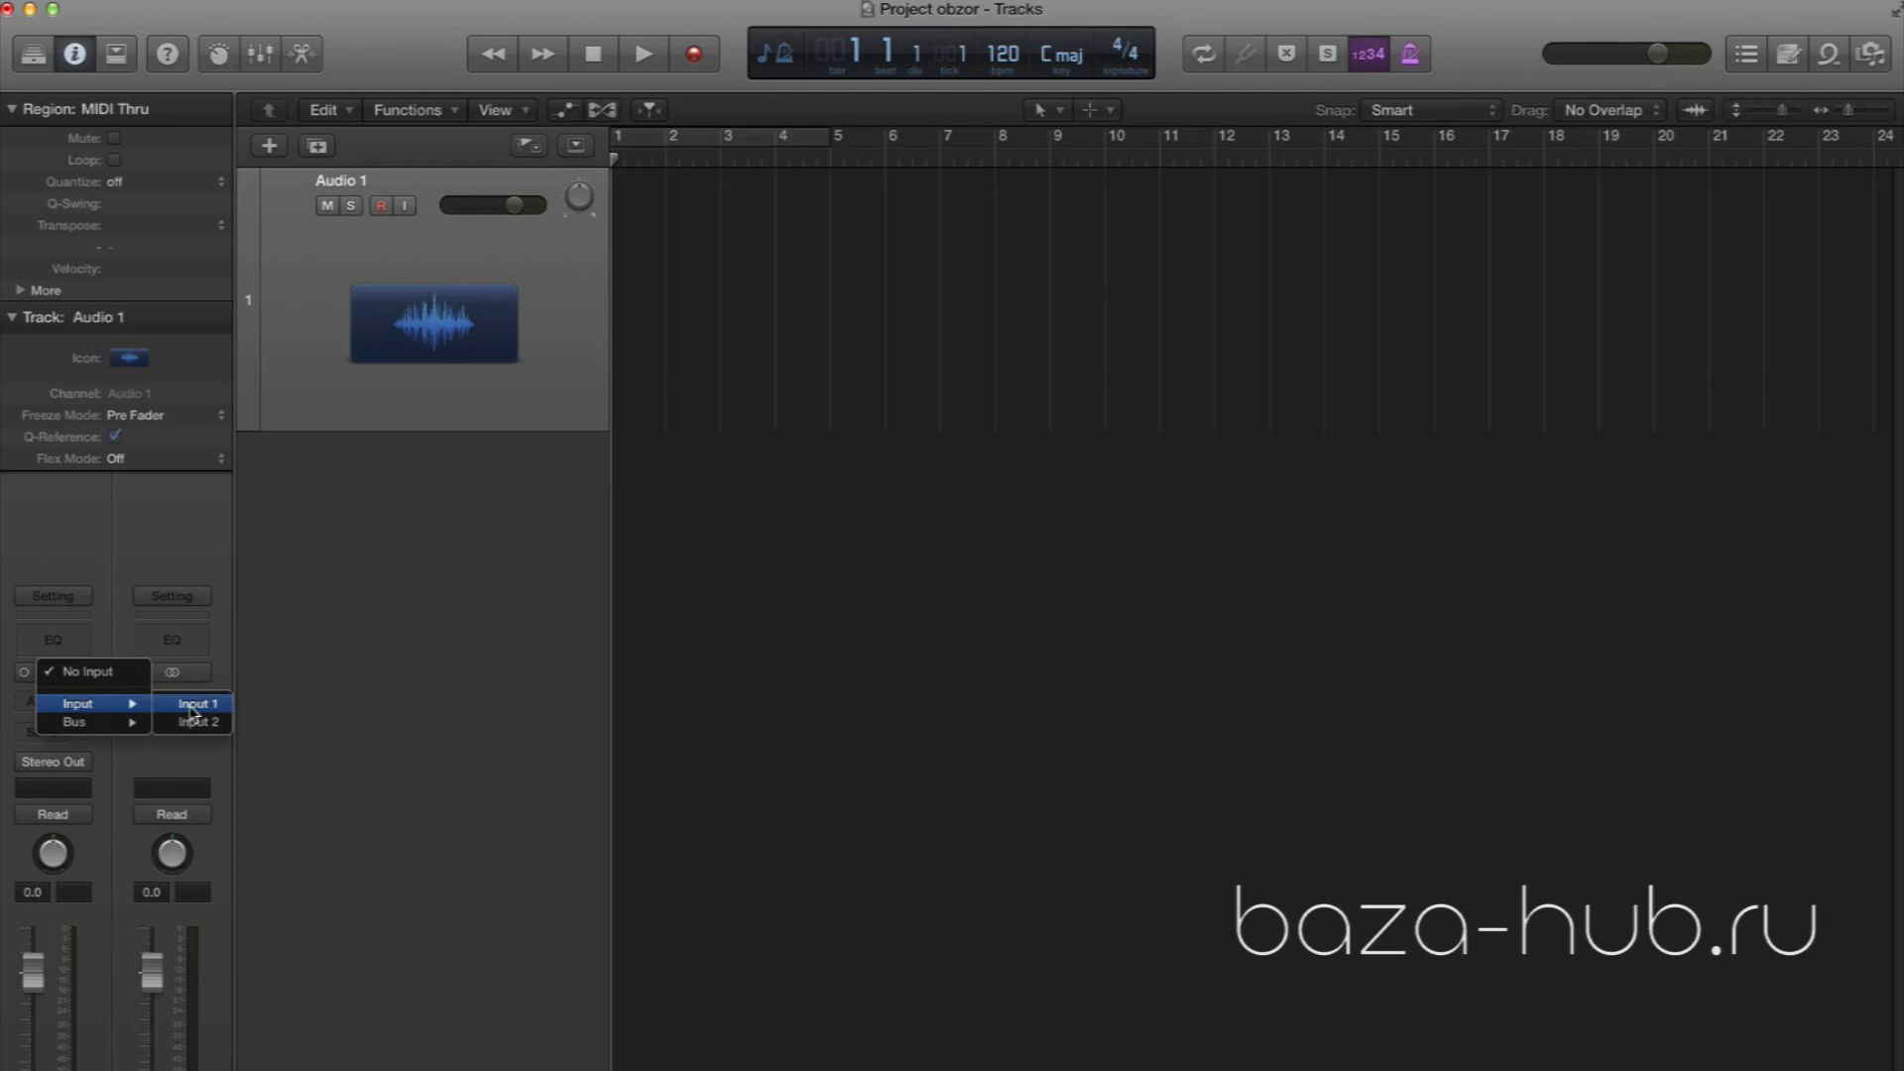
click(193, 706)
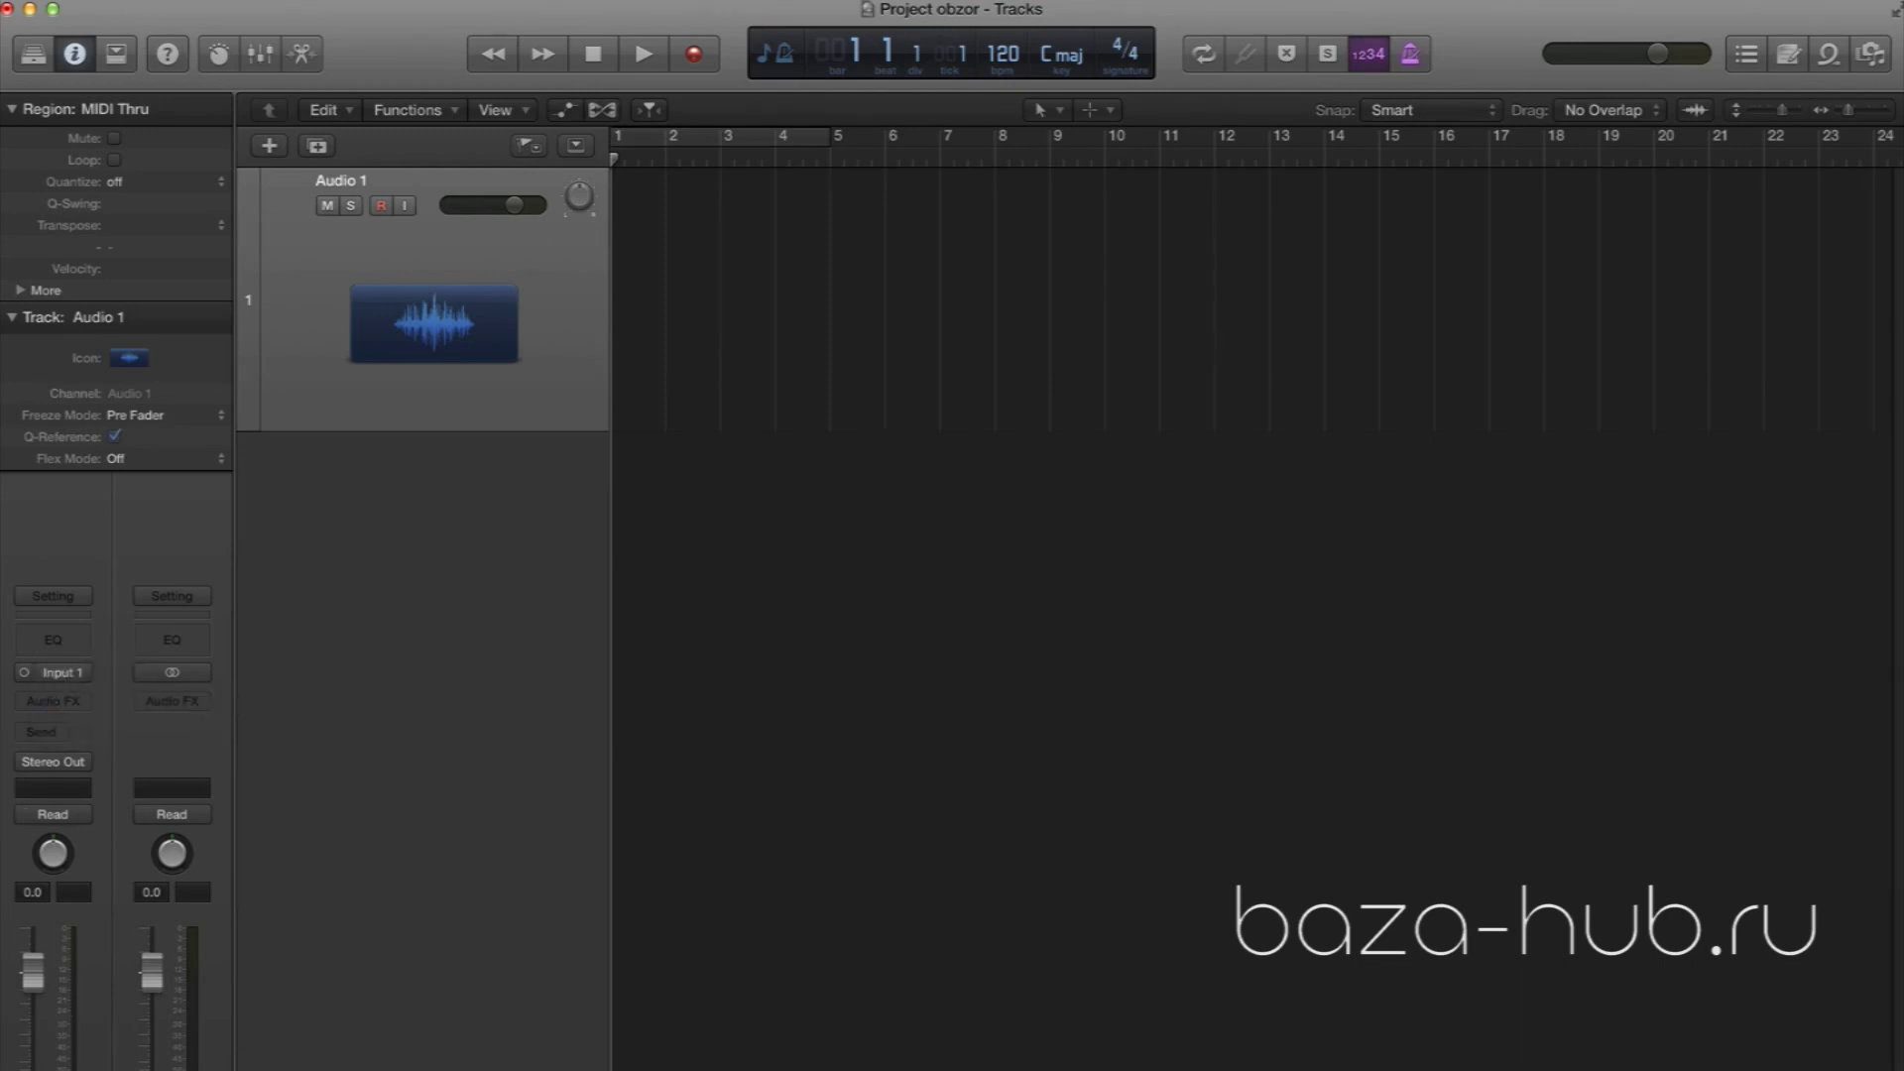
Mute and record-arm the Audio 1 track, and reset its channel's peak level reading
key(m)
key(ctrl+r)
click(84, 893)
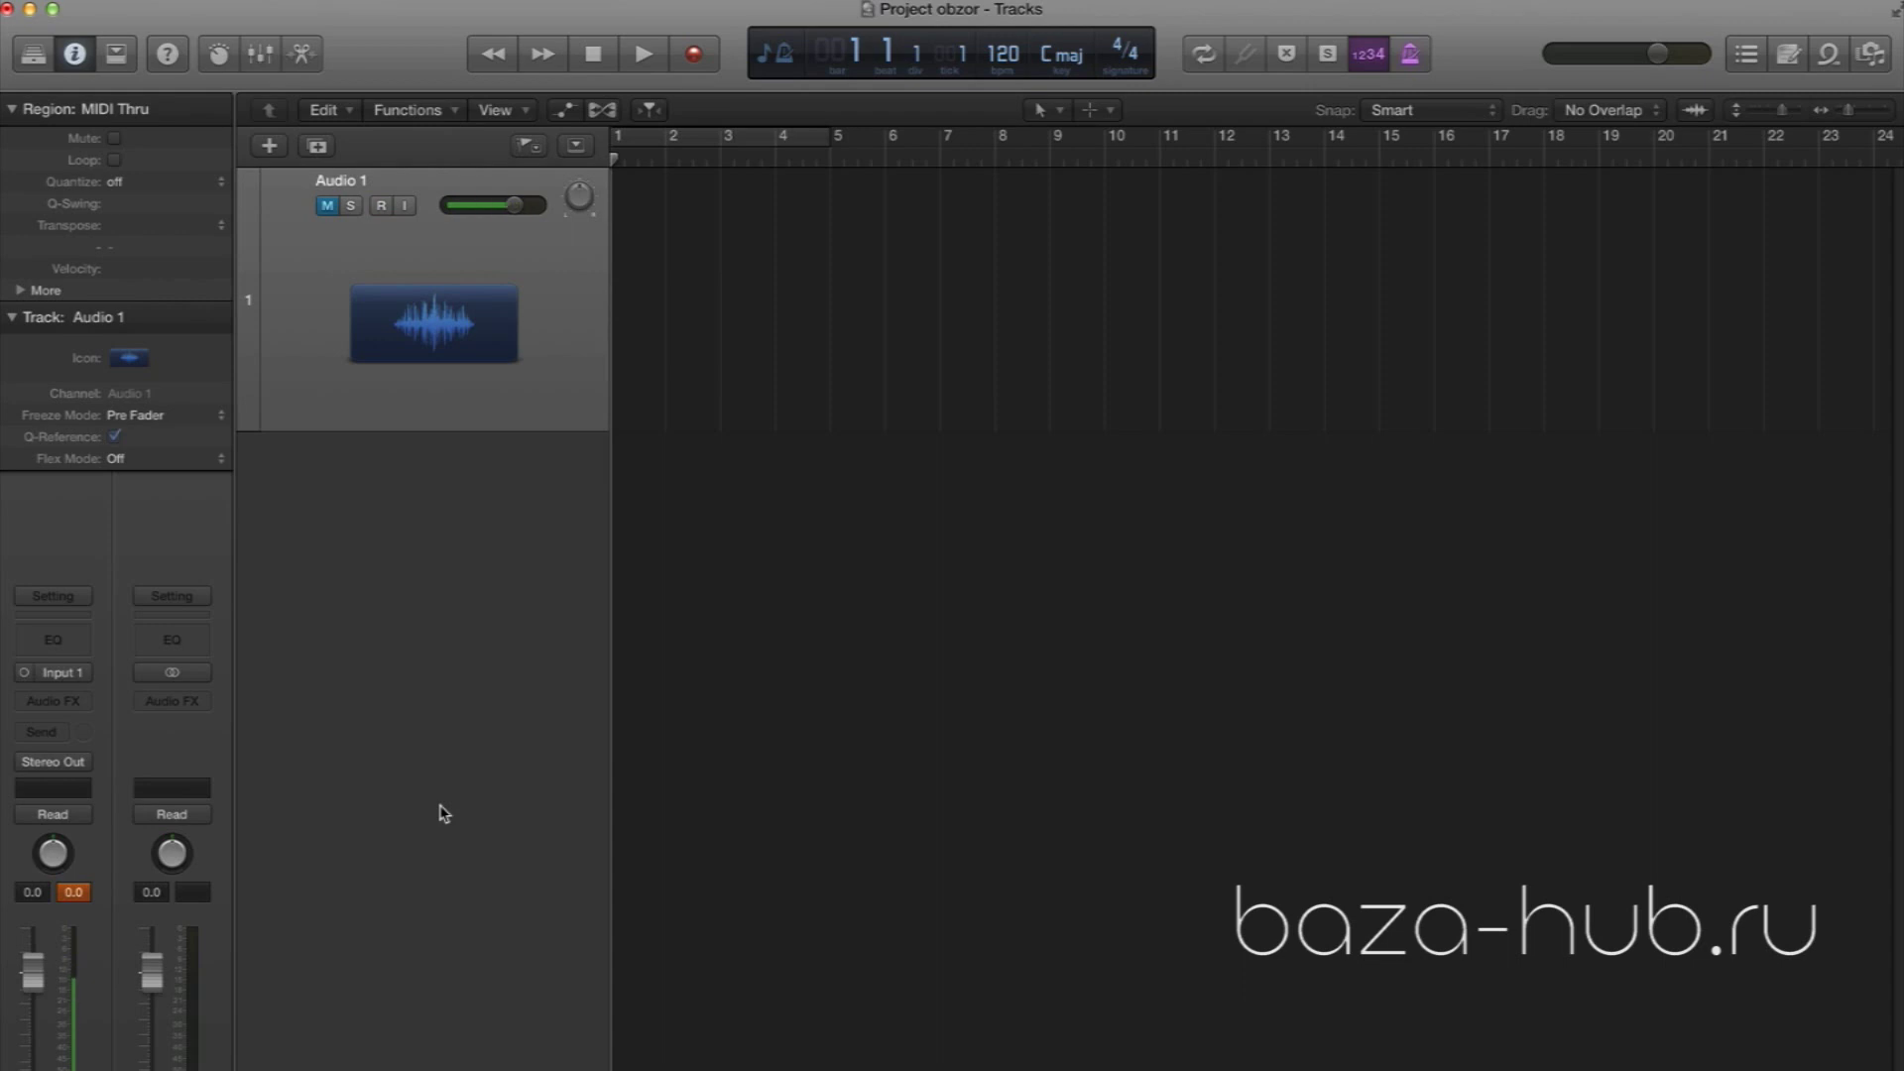
click(78, 891)
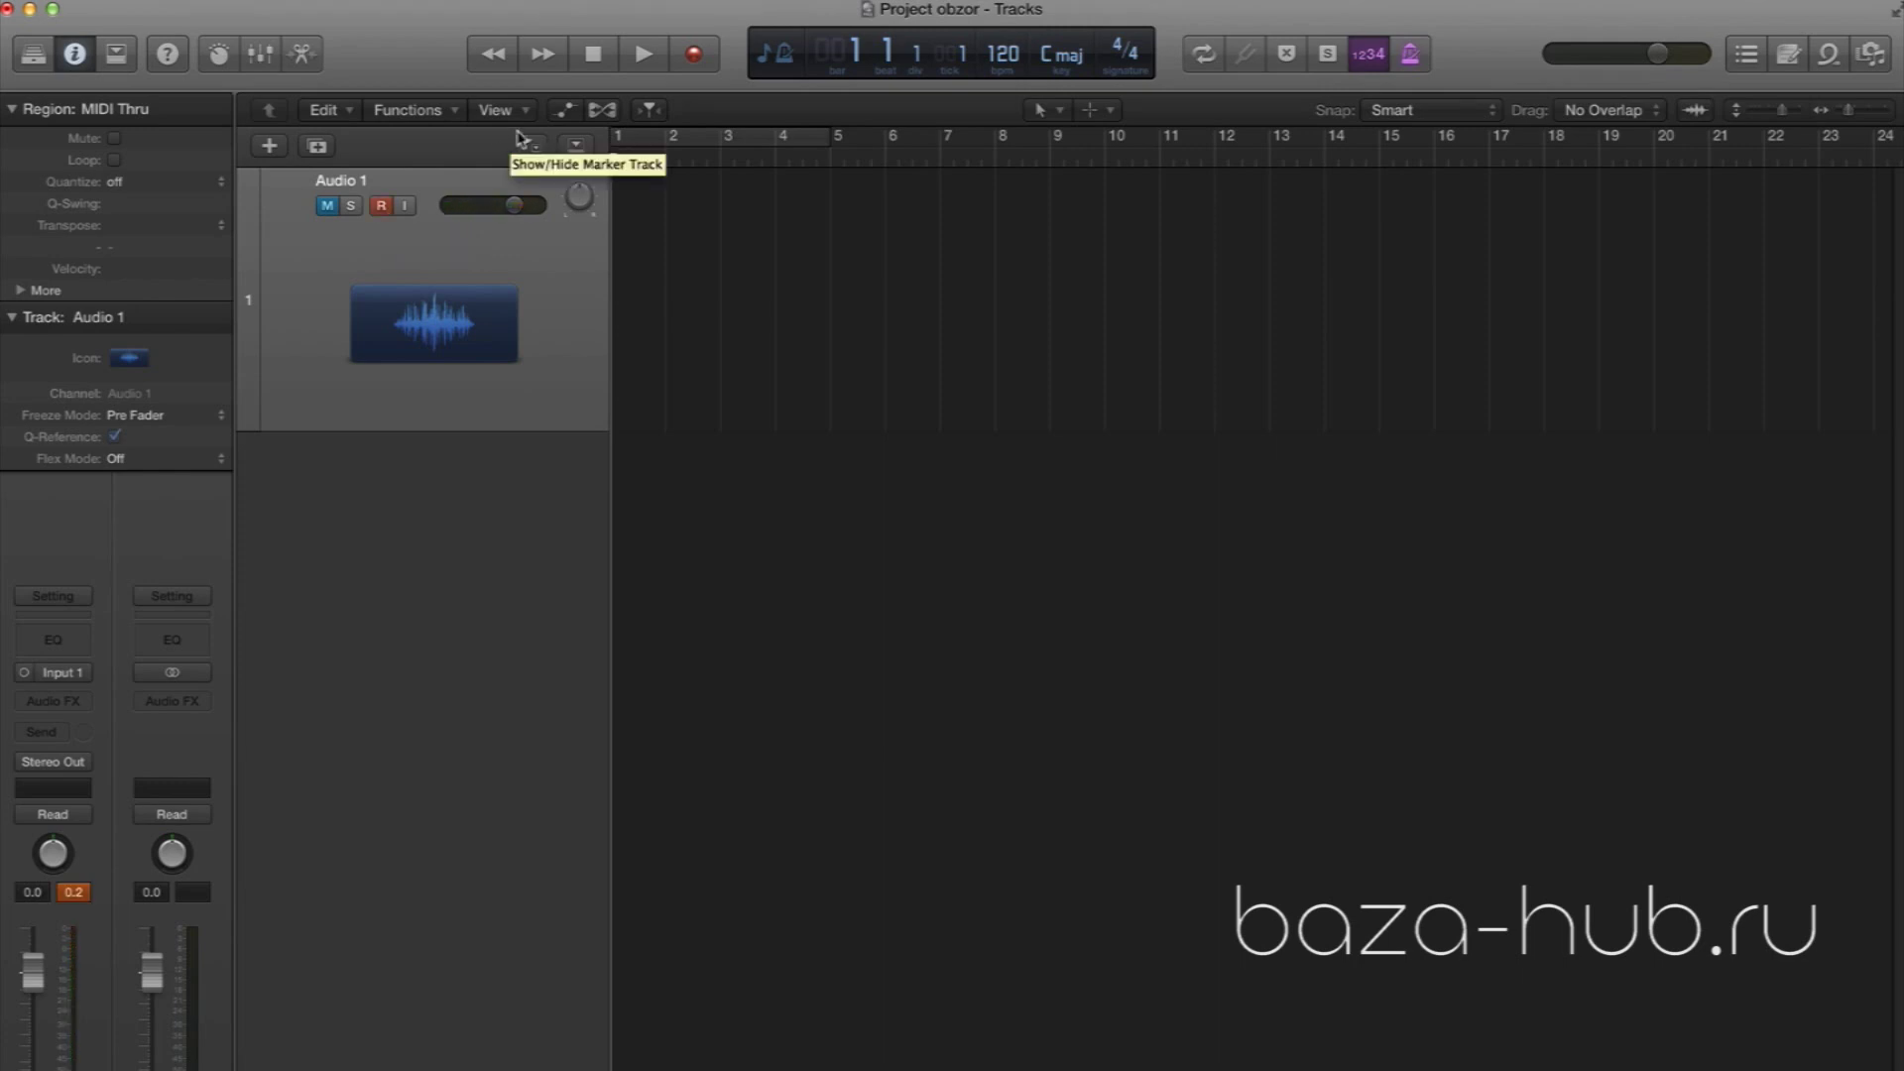
Record a take of about eight and a half bars on Audio 1 from bar 1, turning the metronome off during recording
click(696, 56)
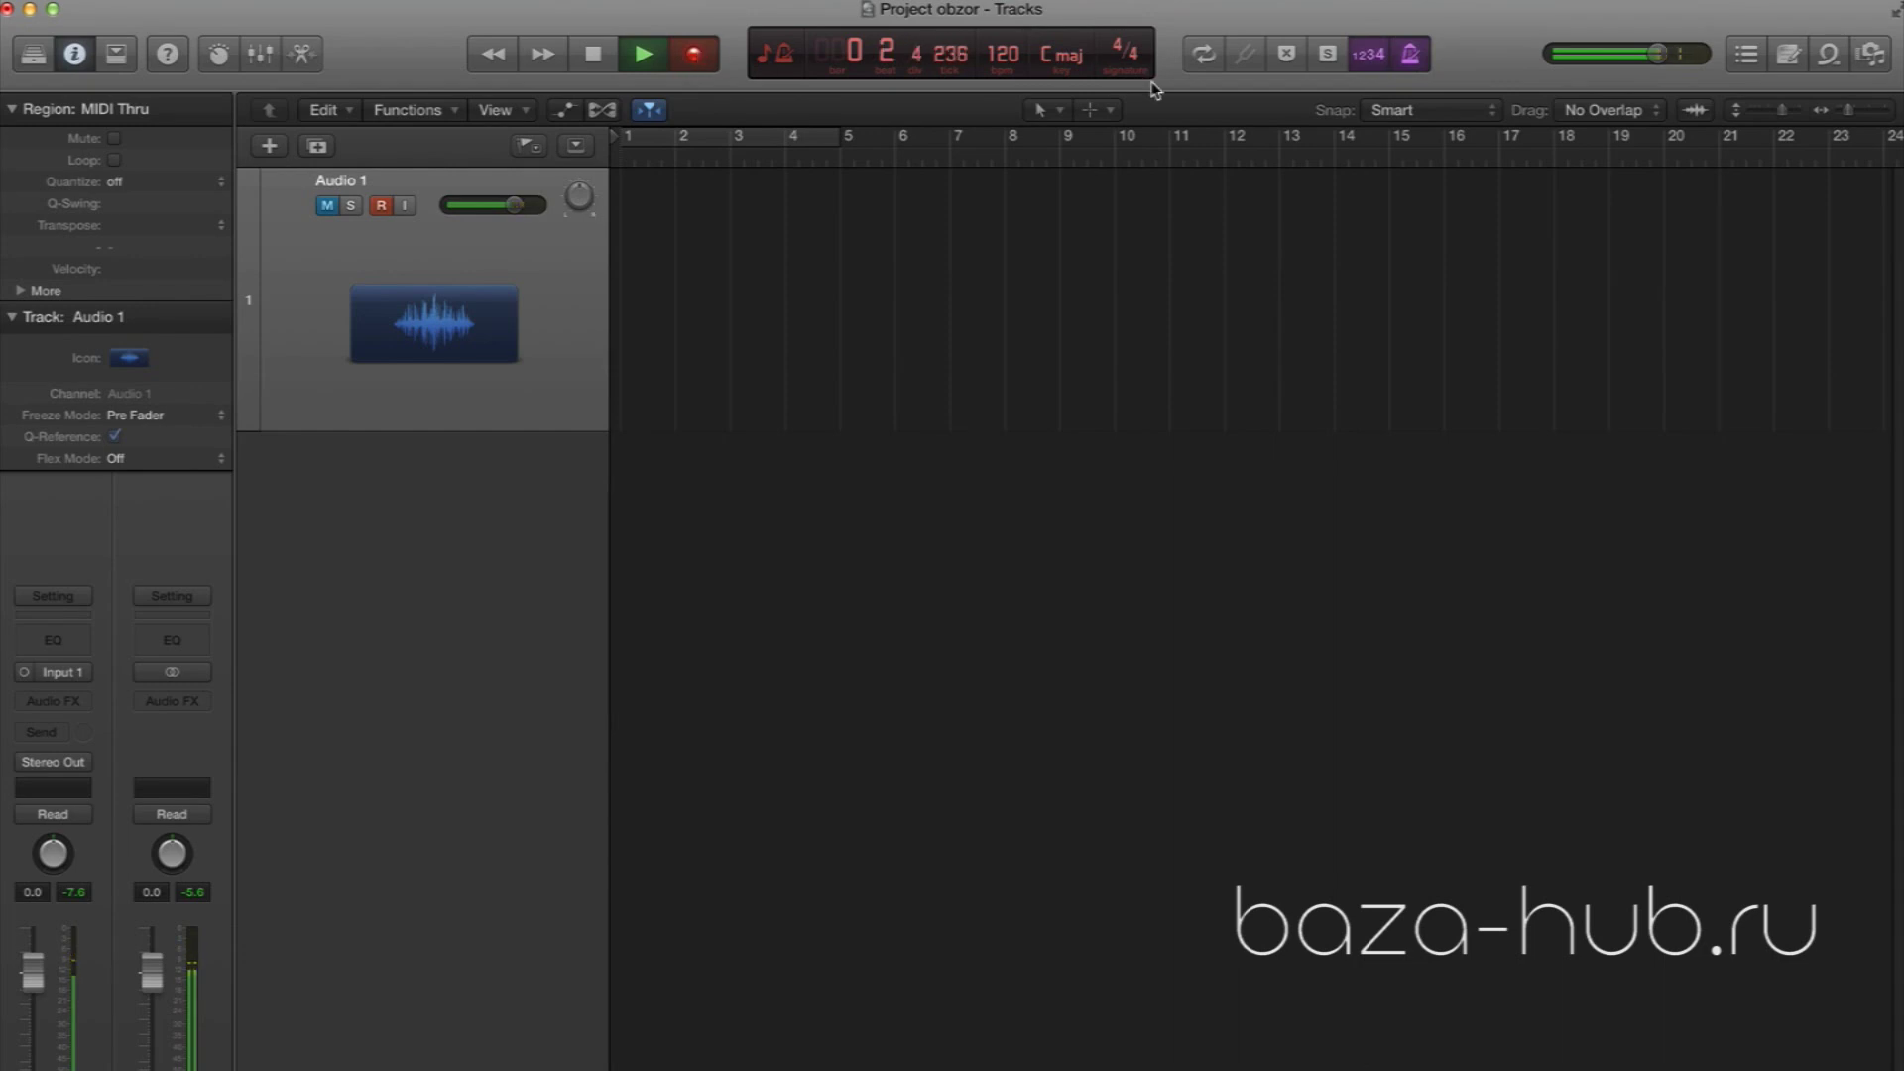
click(1413, 59)
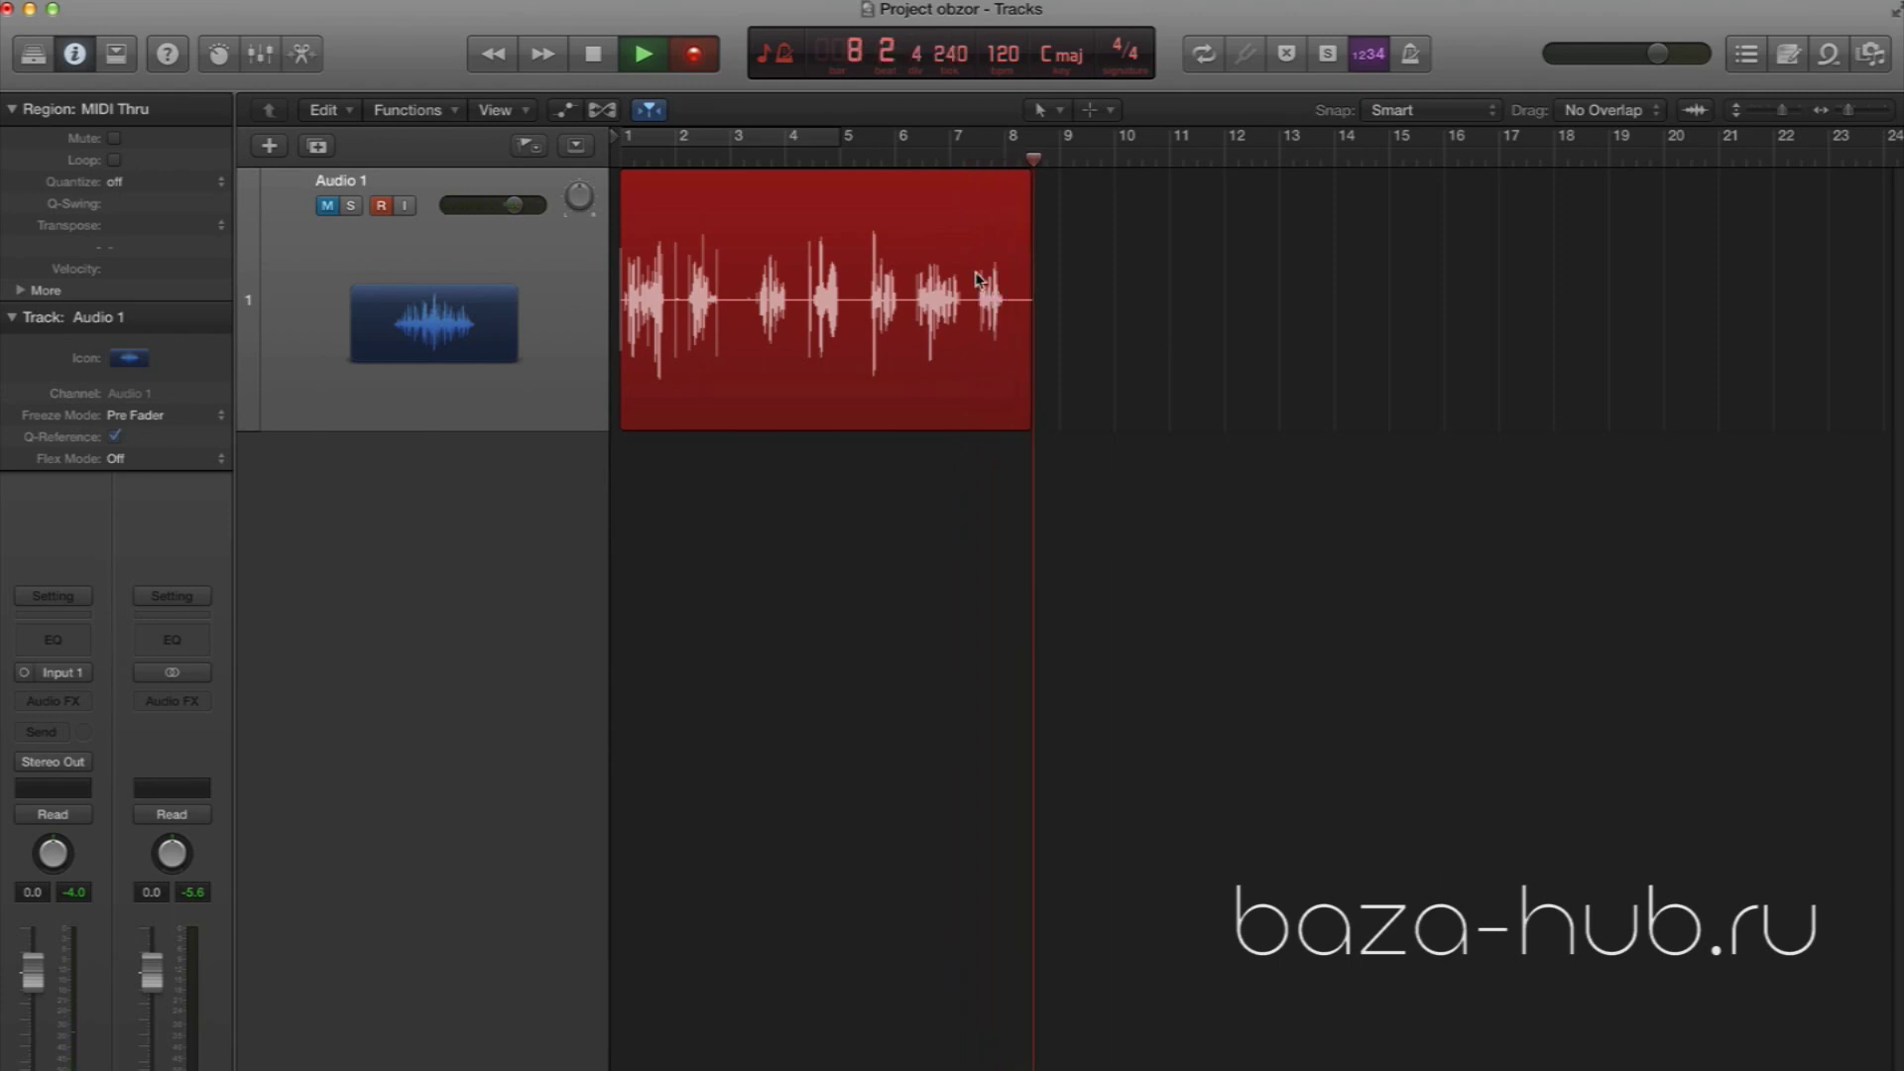
click(596, 57)
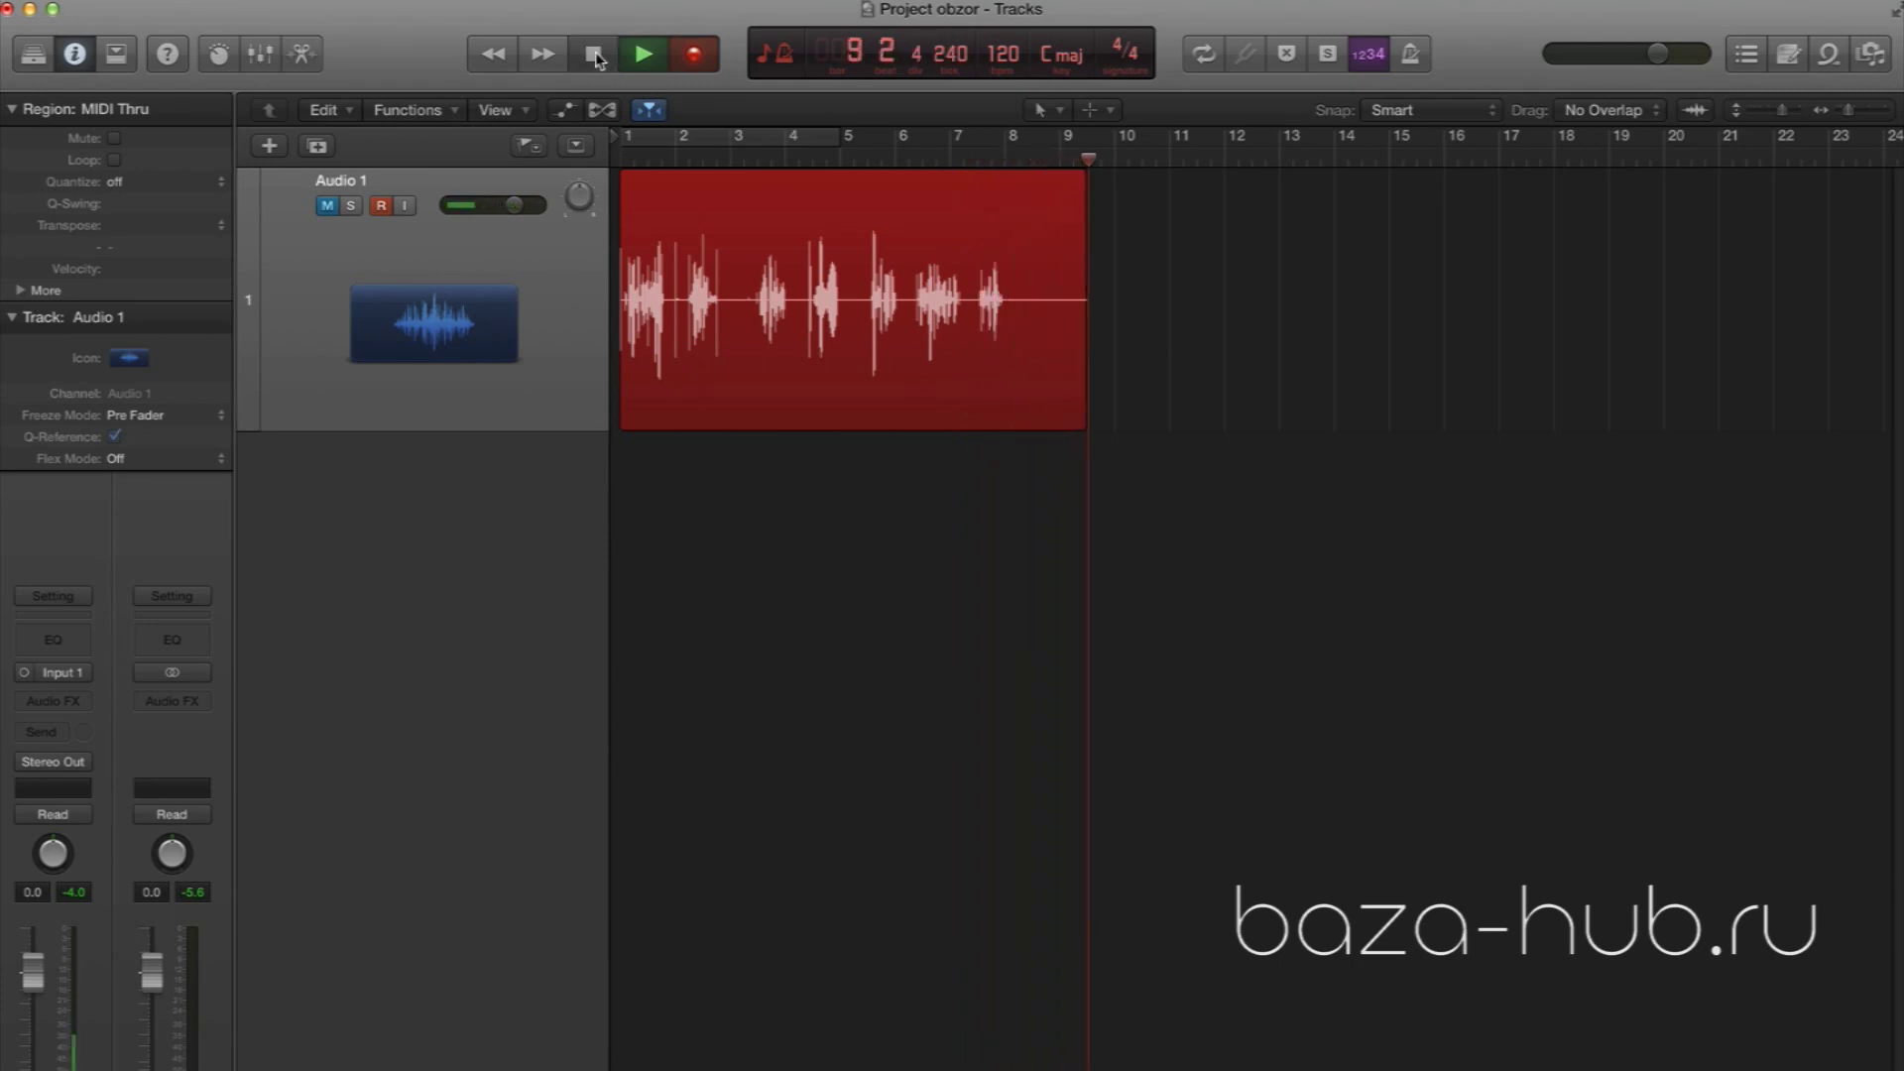
click(922, 706)
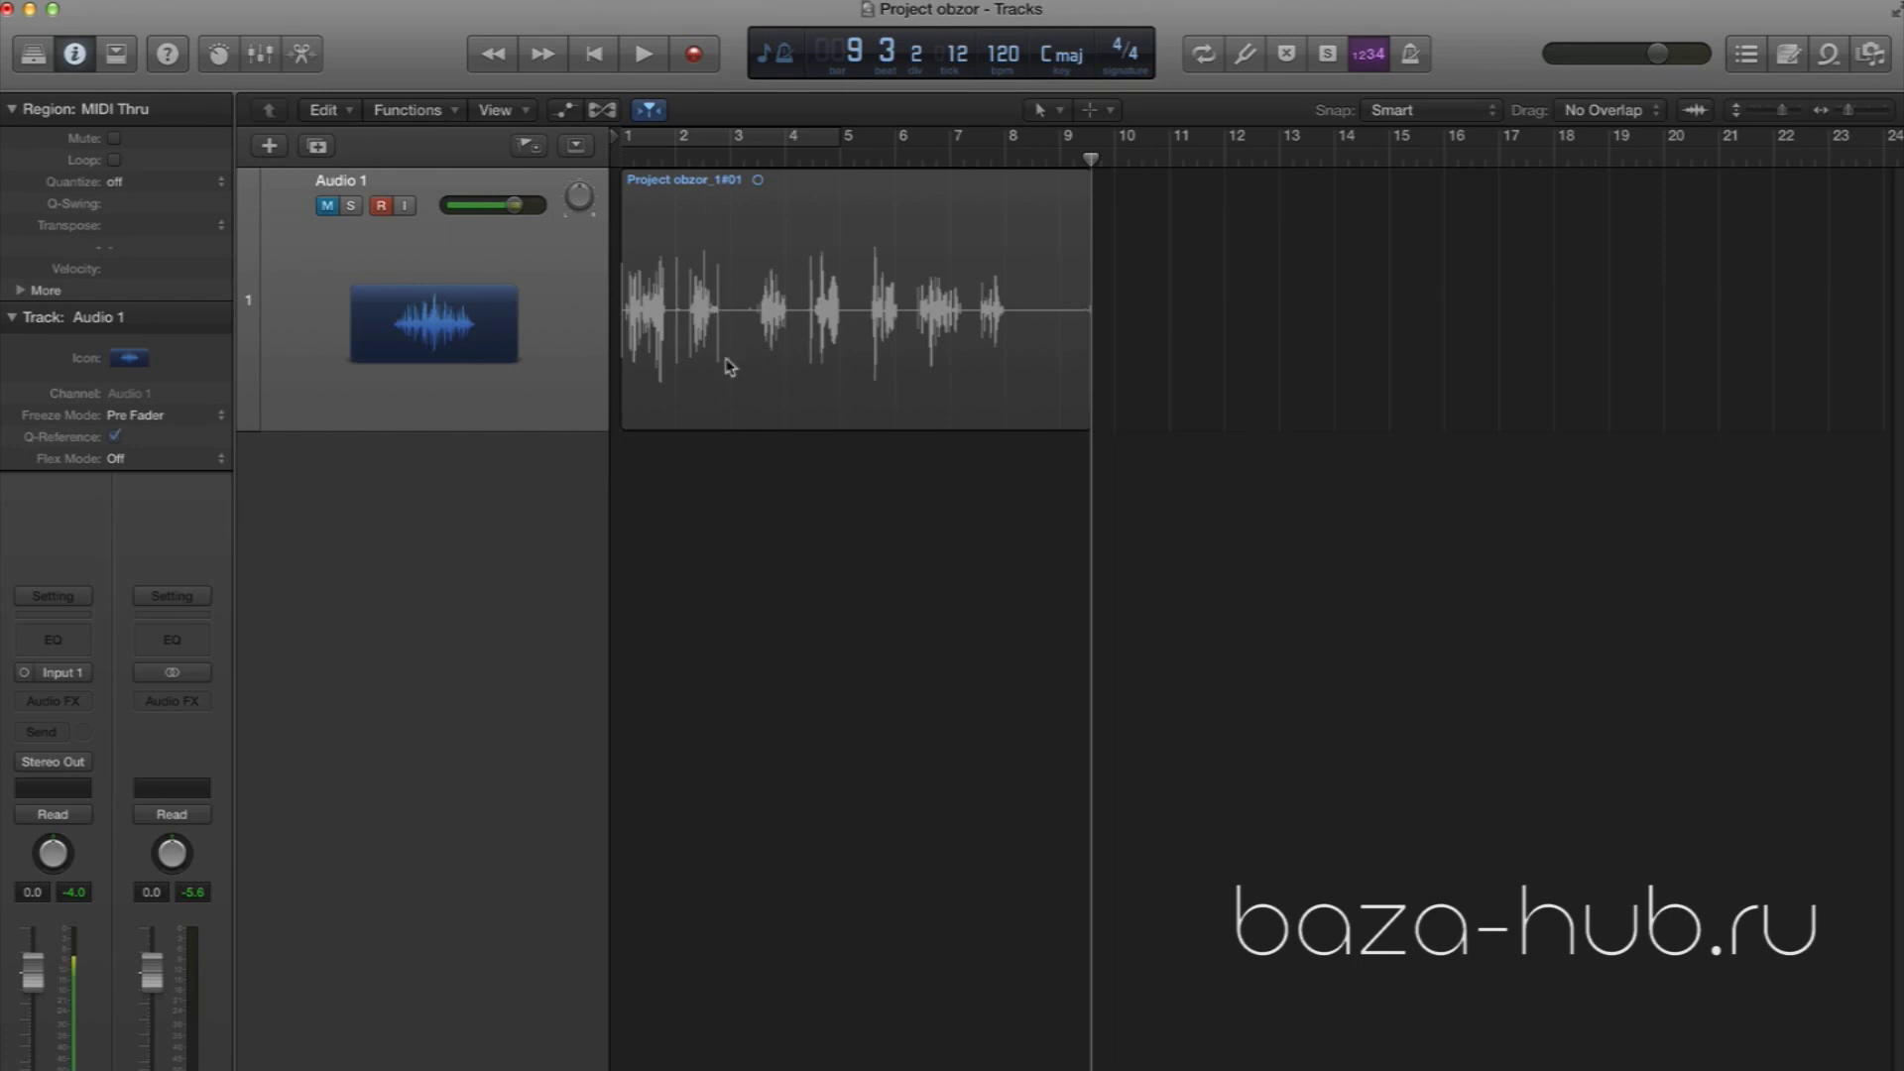
Unmute and disarm the Audio 1 track, and return the playhead to the start of the project
click(326, 207)
click(380, 206)
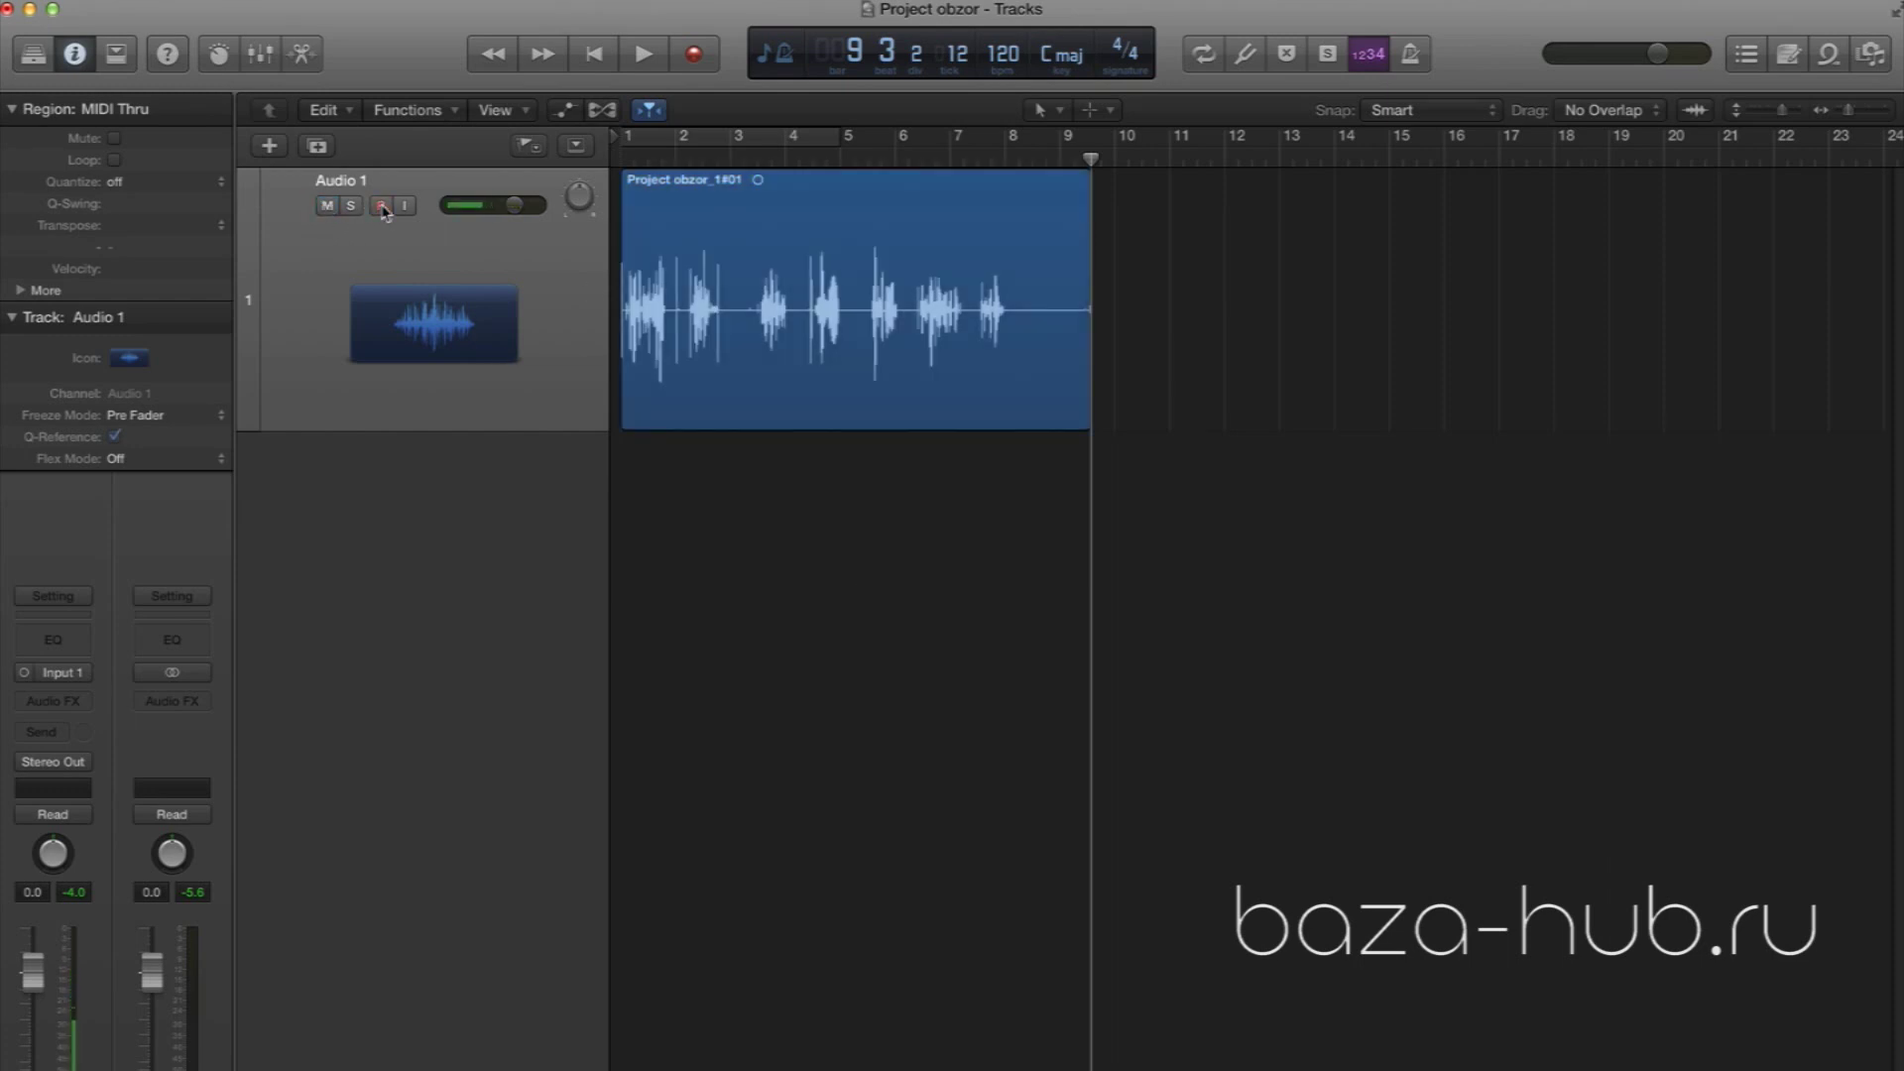
click(593, 53)
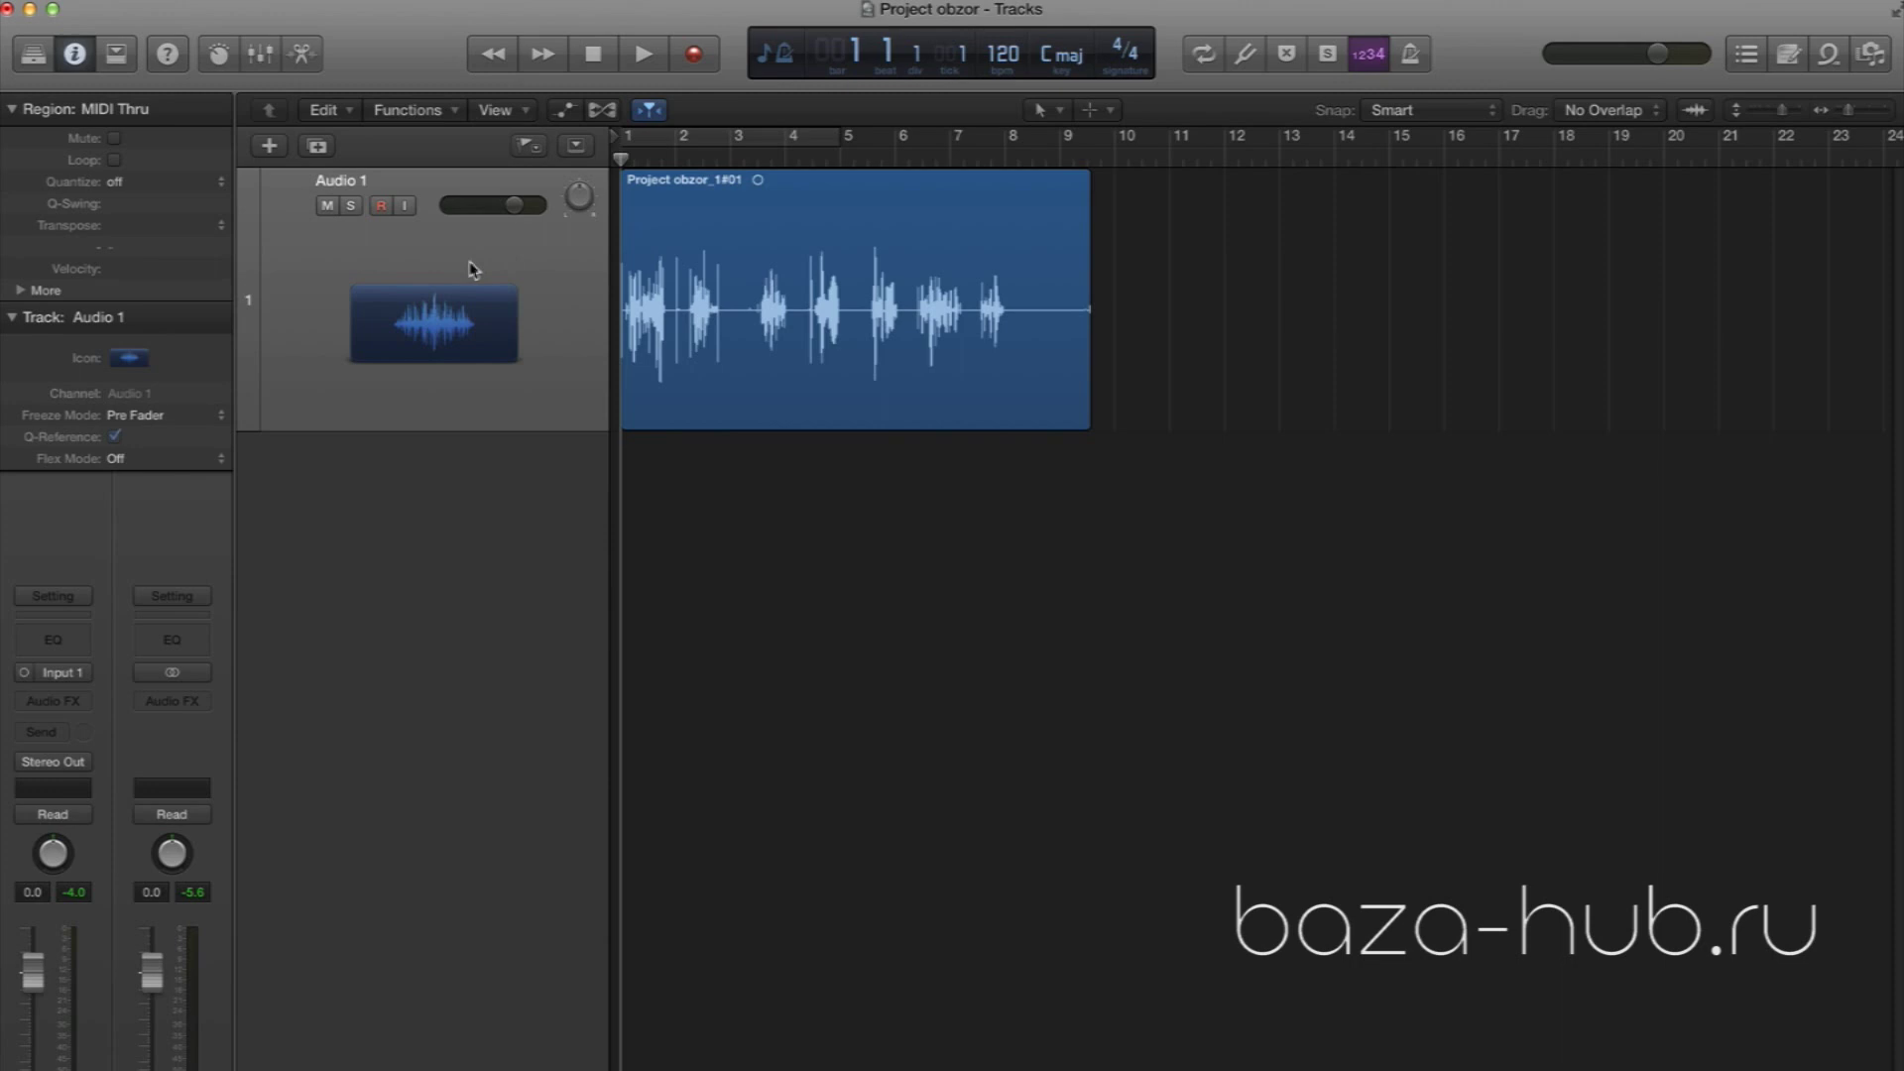
Play back the recorded take from the start and again from about bar 7
key(space)
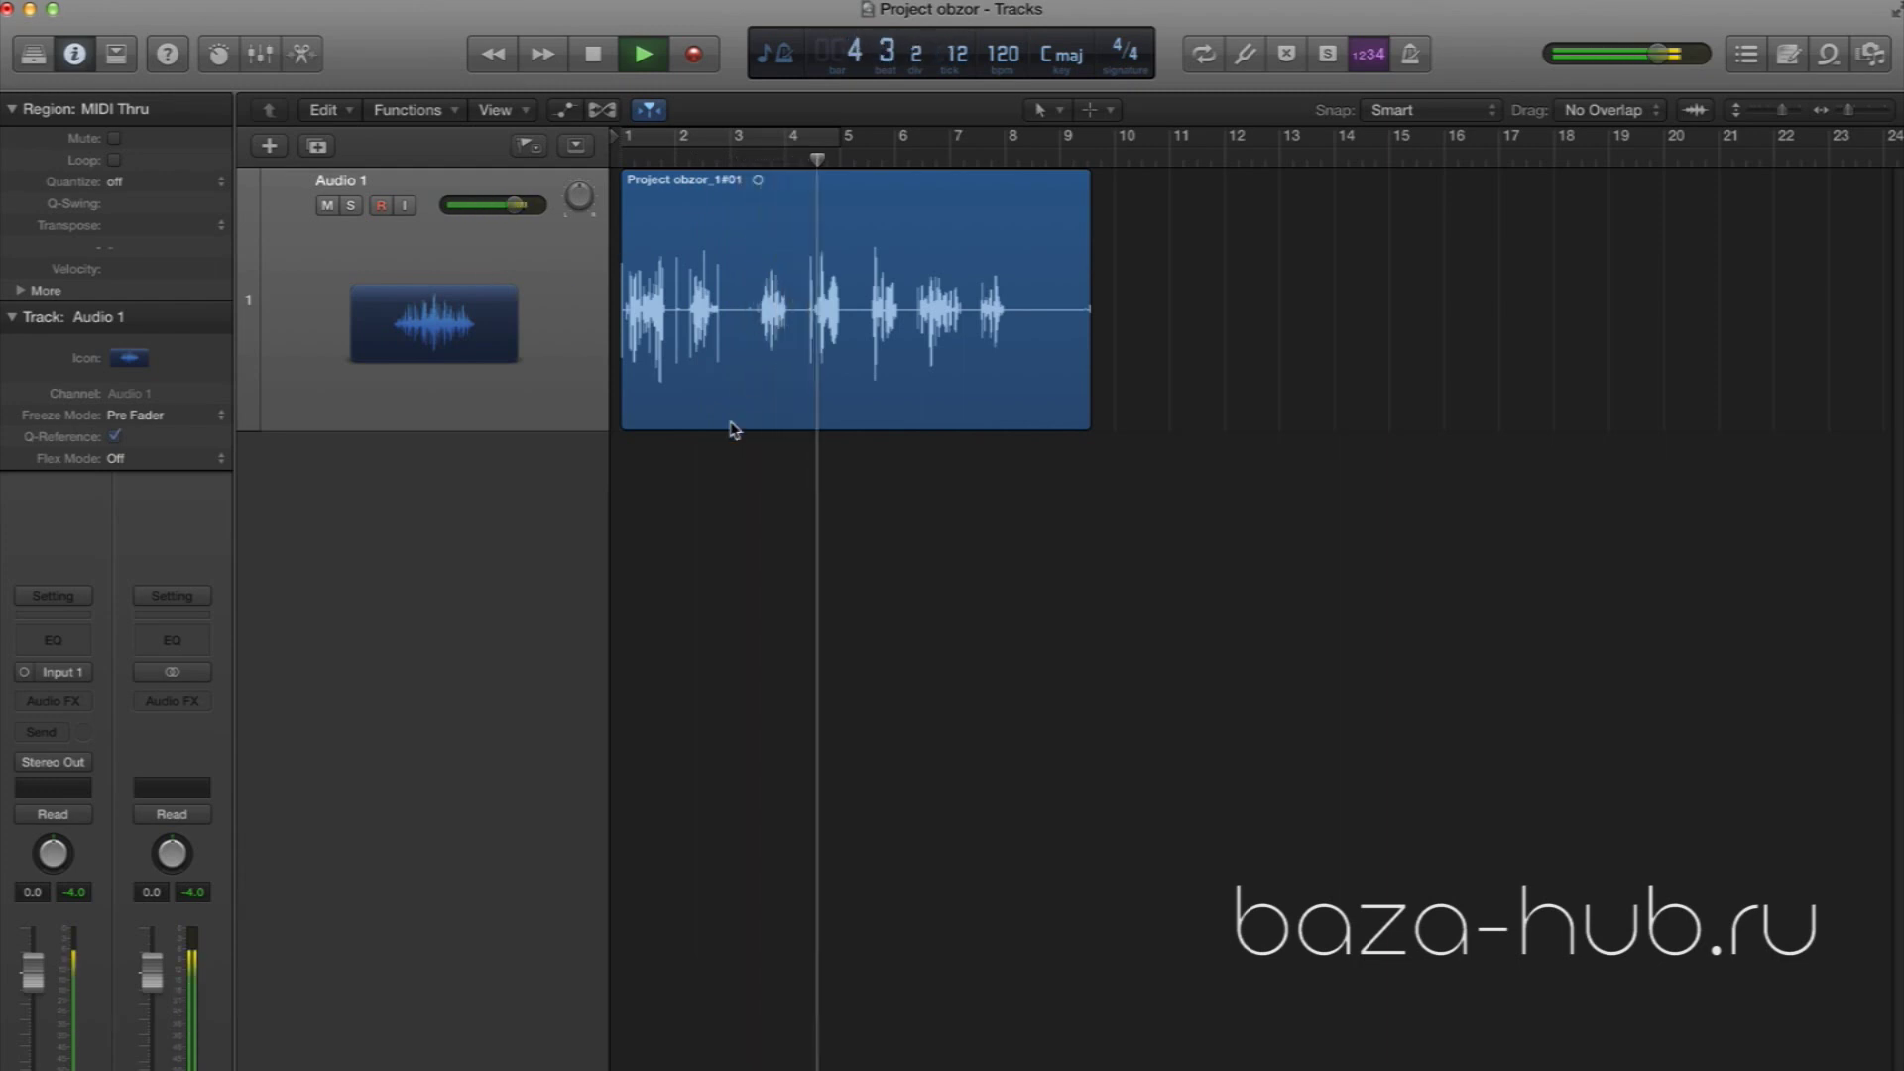
key(space)
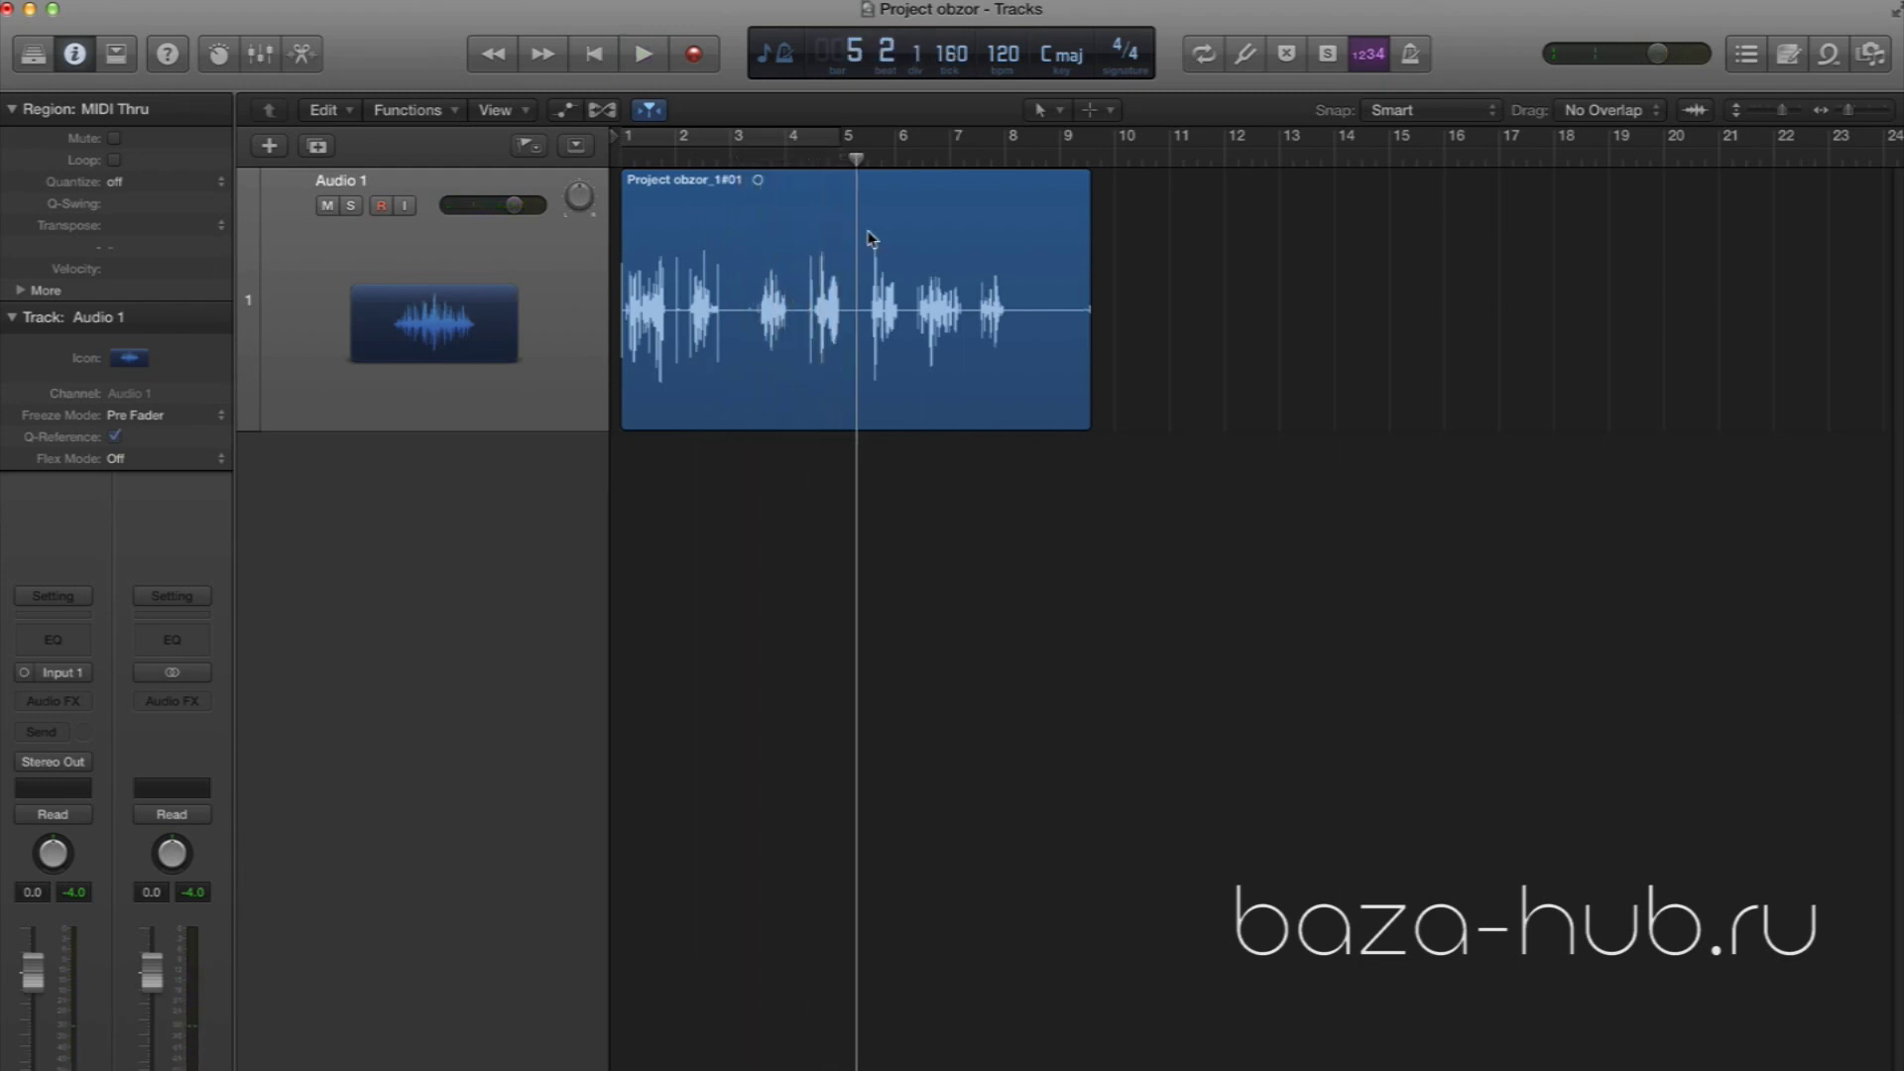
click(976, 158)
key(space)
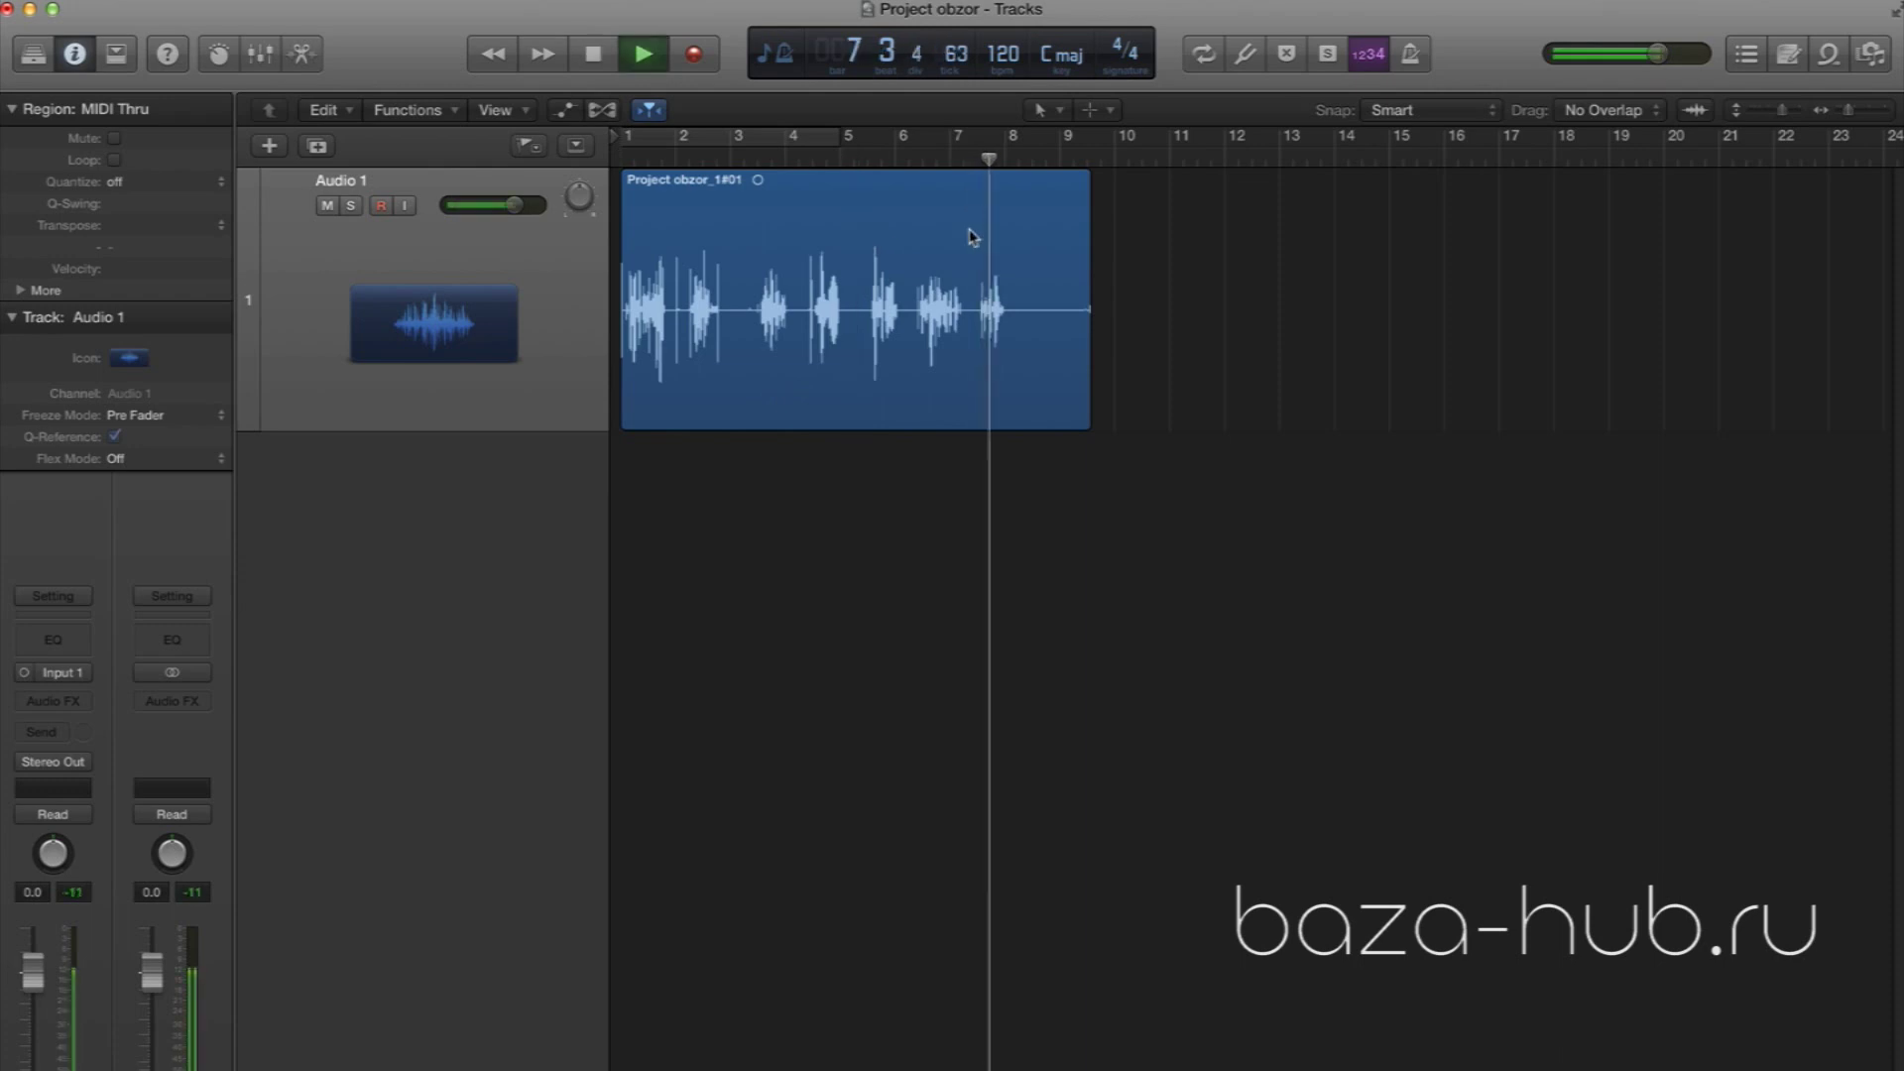
key(space)
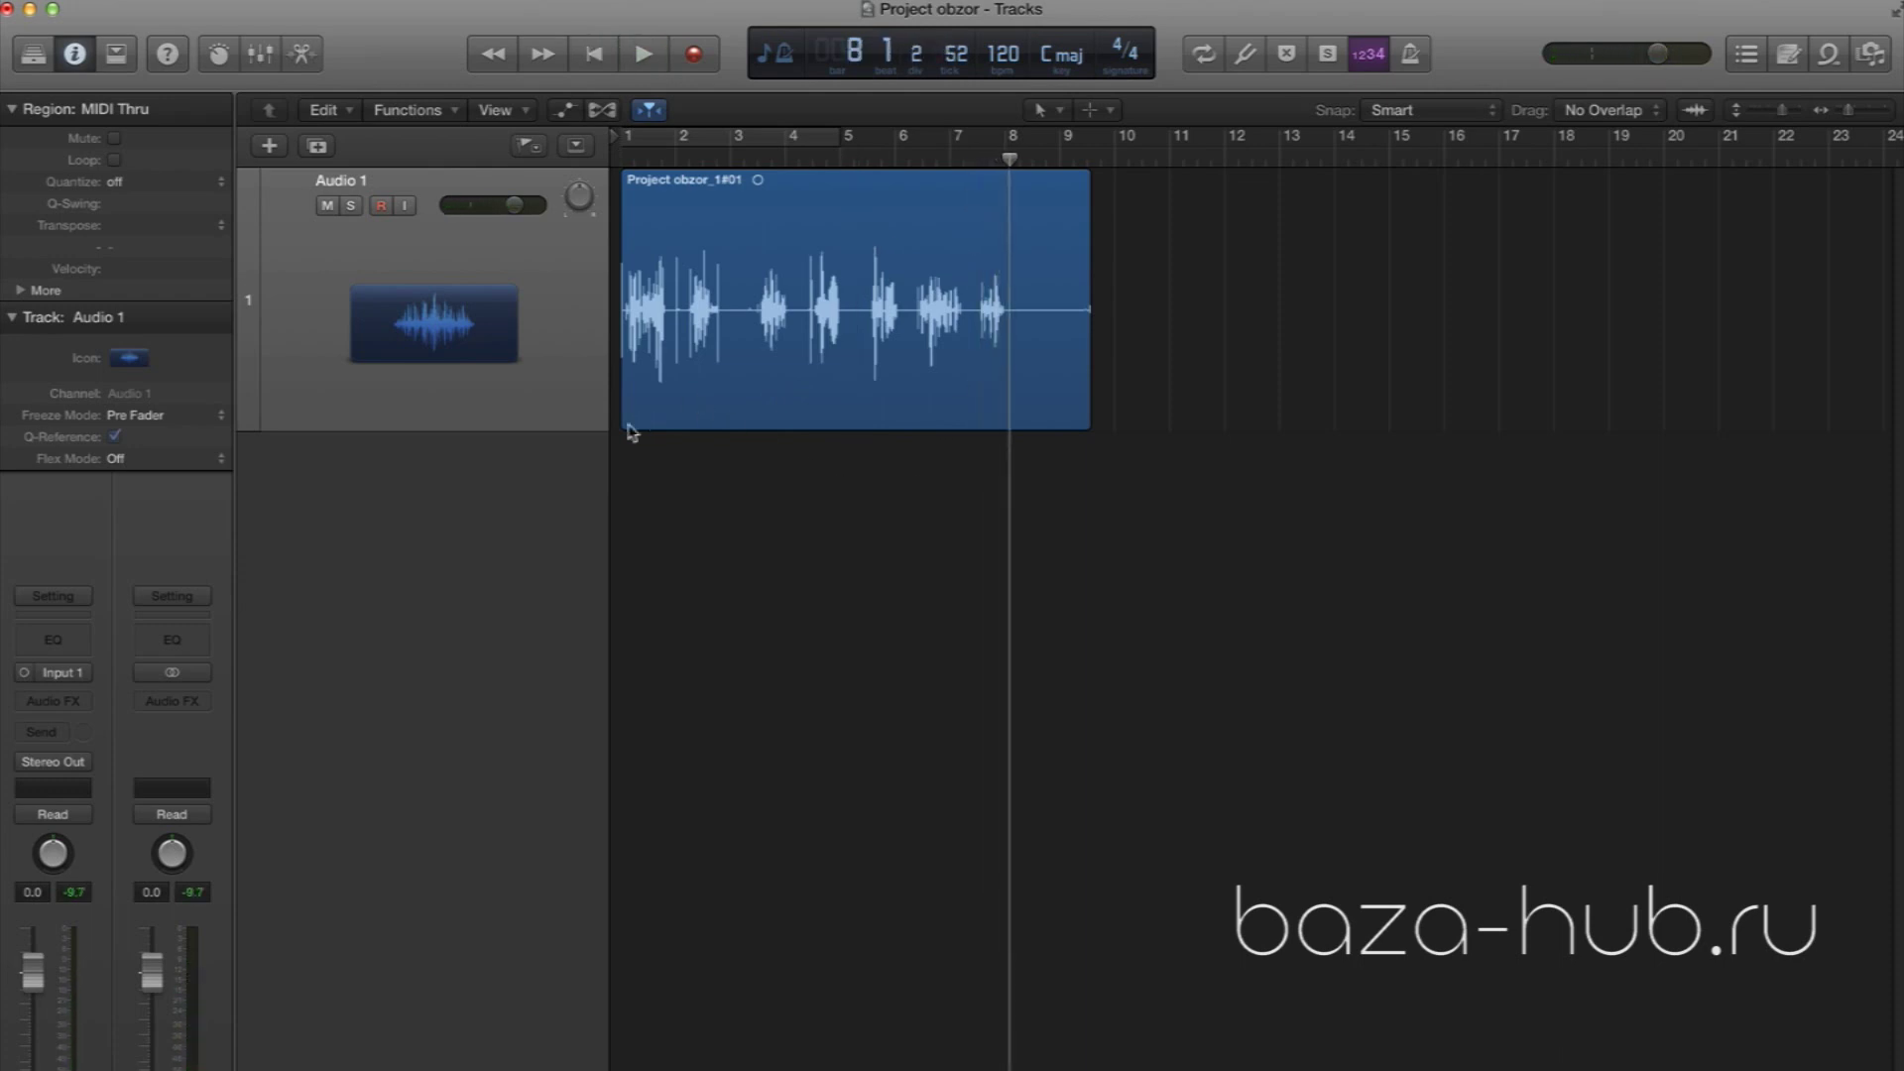
Trim the recorded region to start just after bar 3 and end just after bar 8, and deselect it
drag(628, 430, 779, 431)
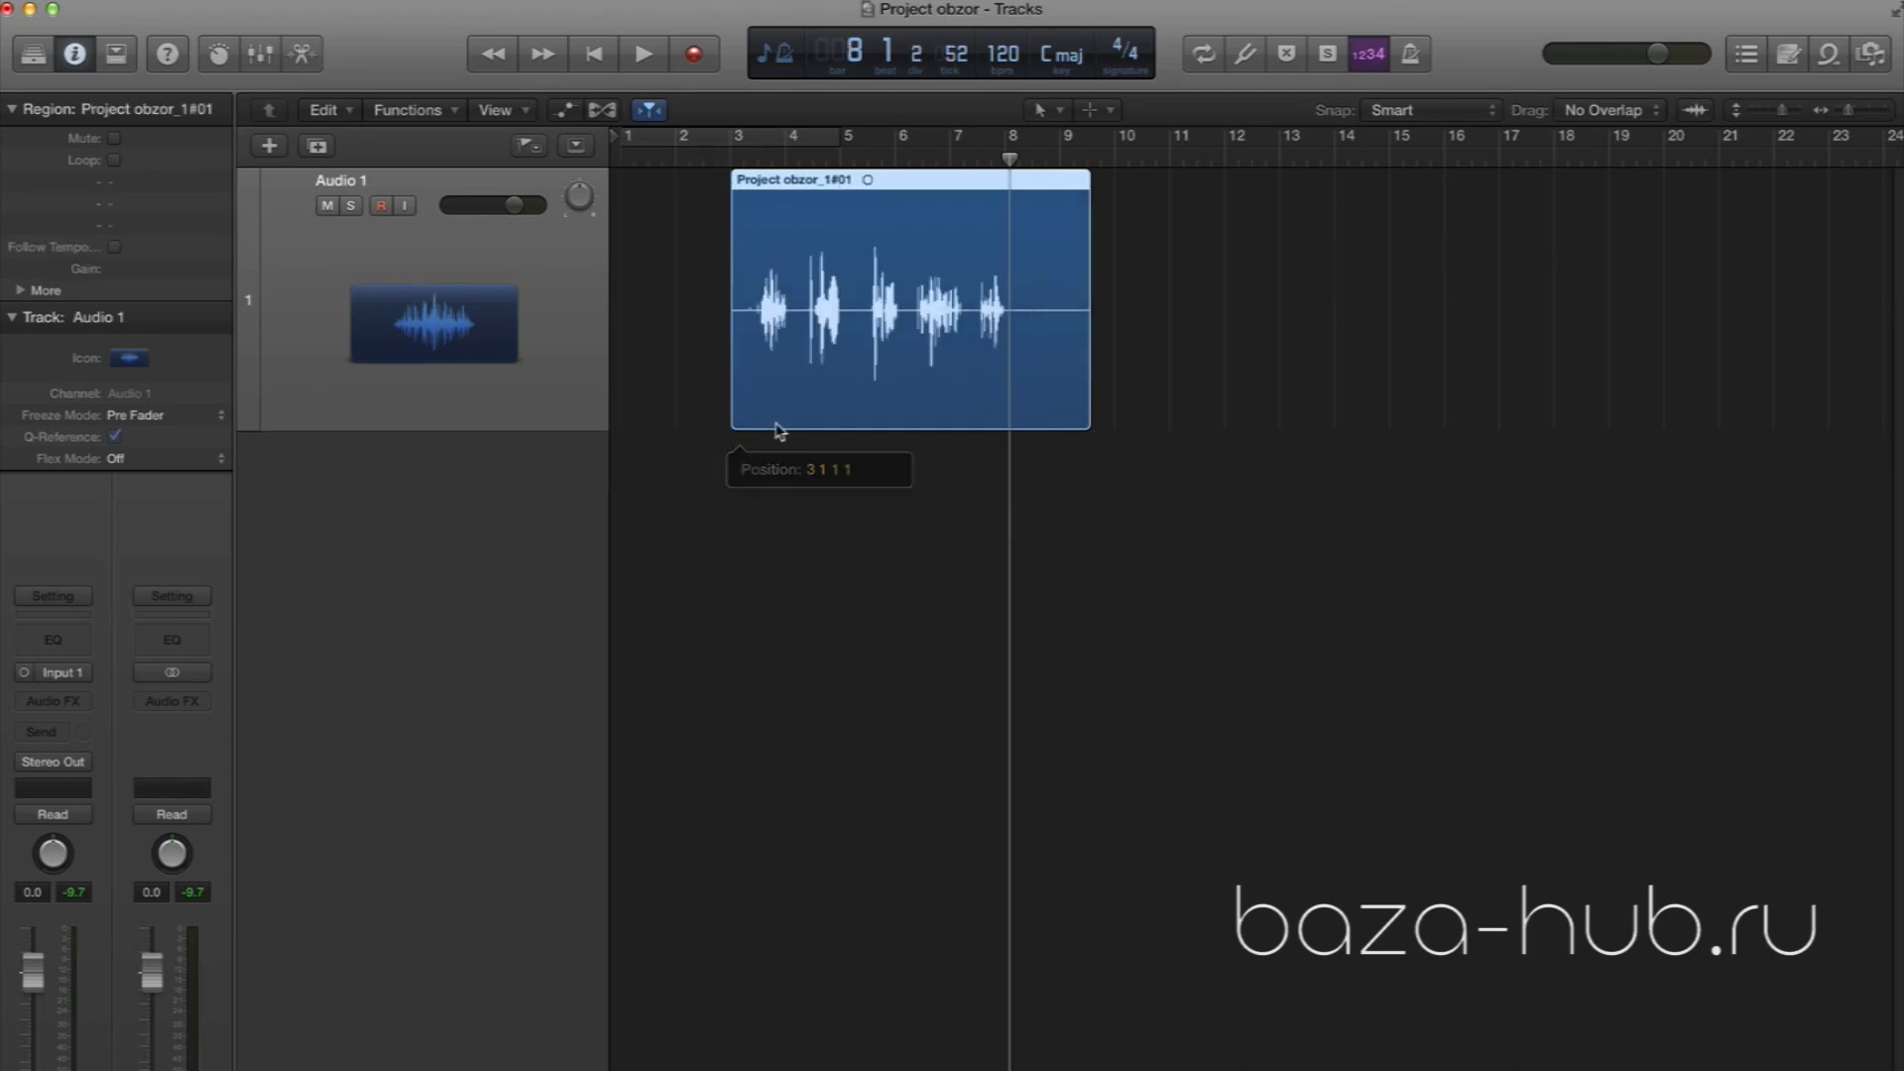
drag(1084, 417, 1034, 416)
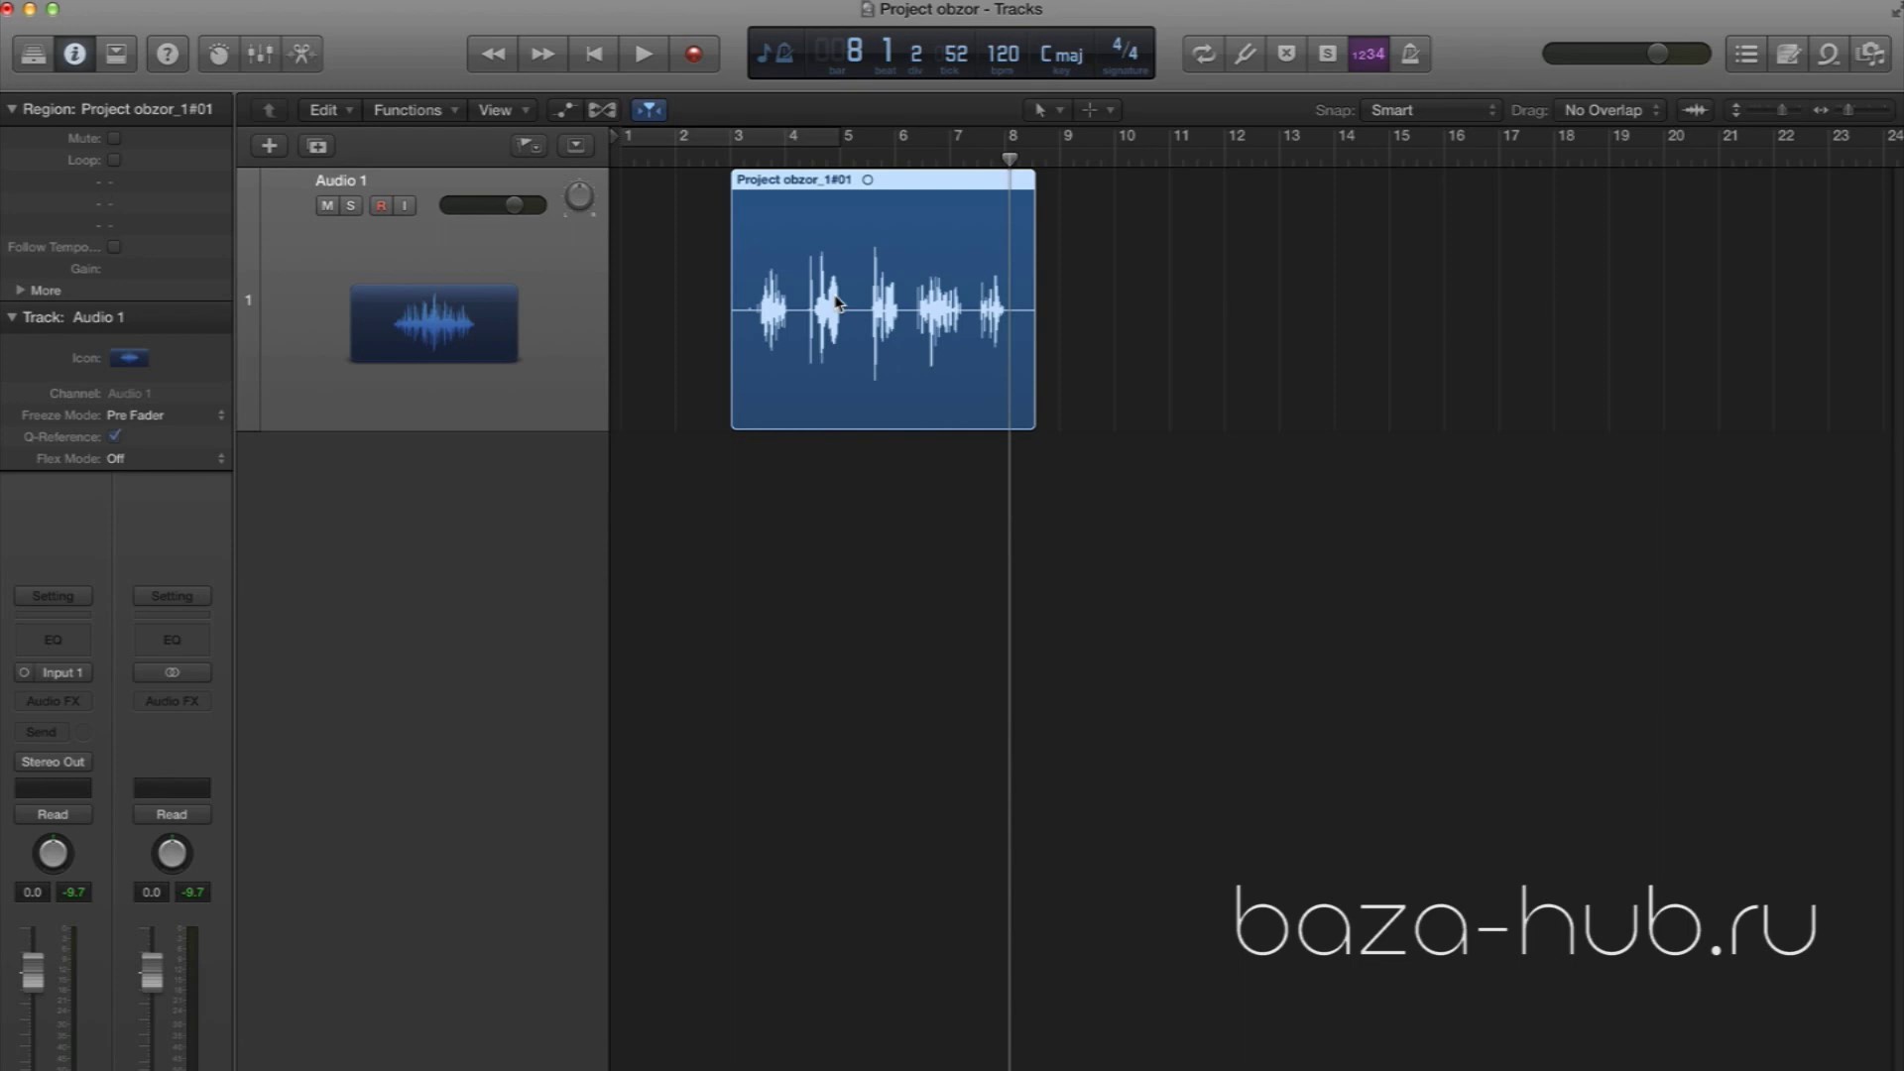
drag(731, 416, 745, 414)
click(1136, 398)
drag(1015, 420, 1021, 421)
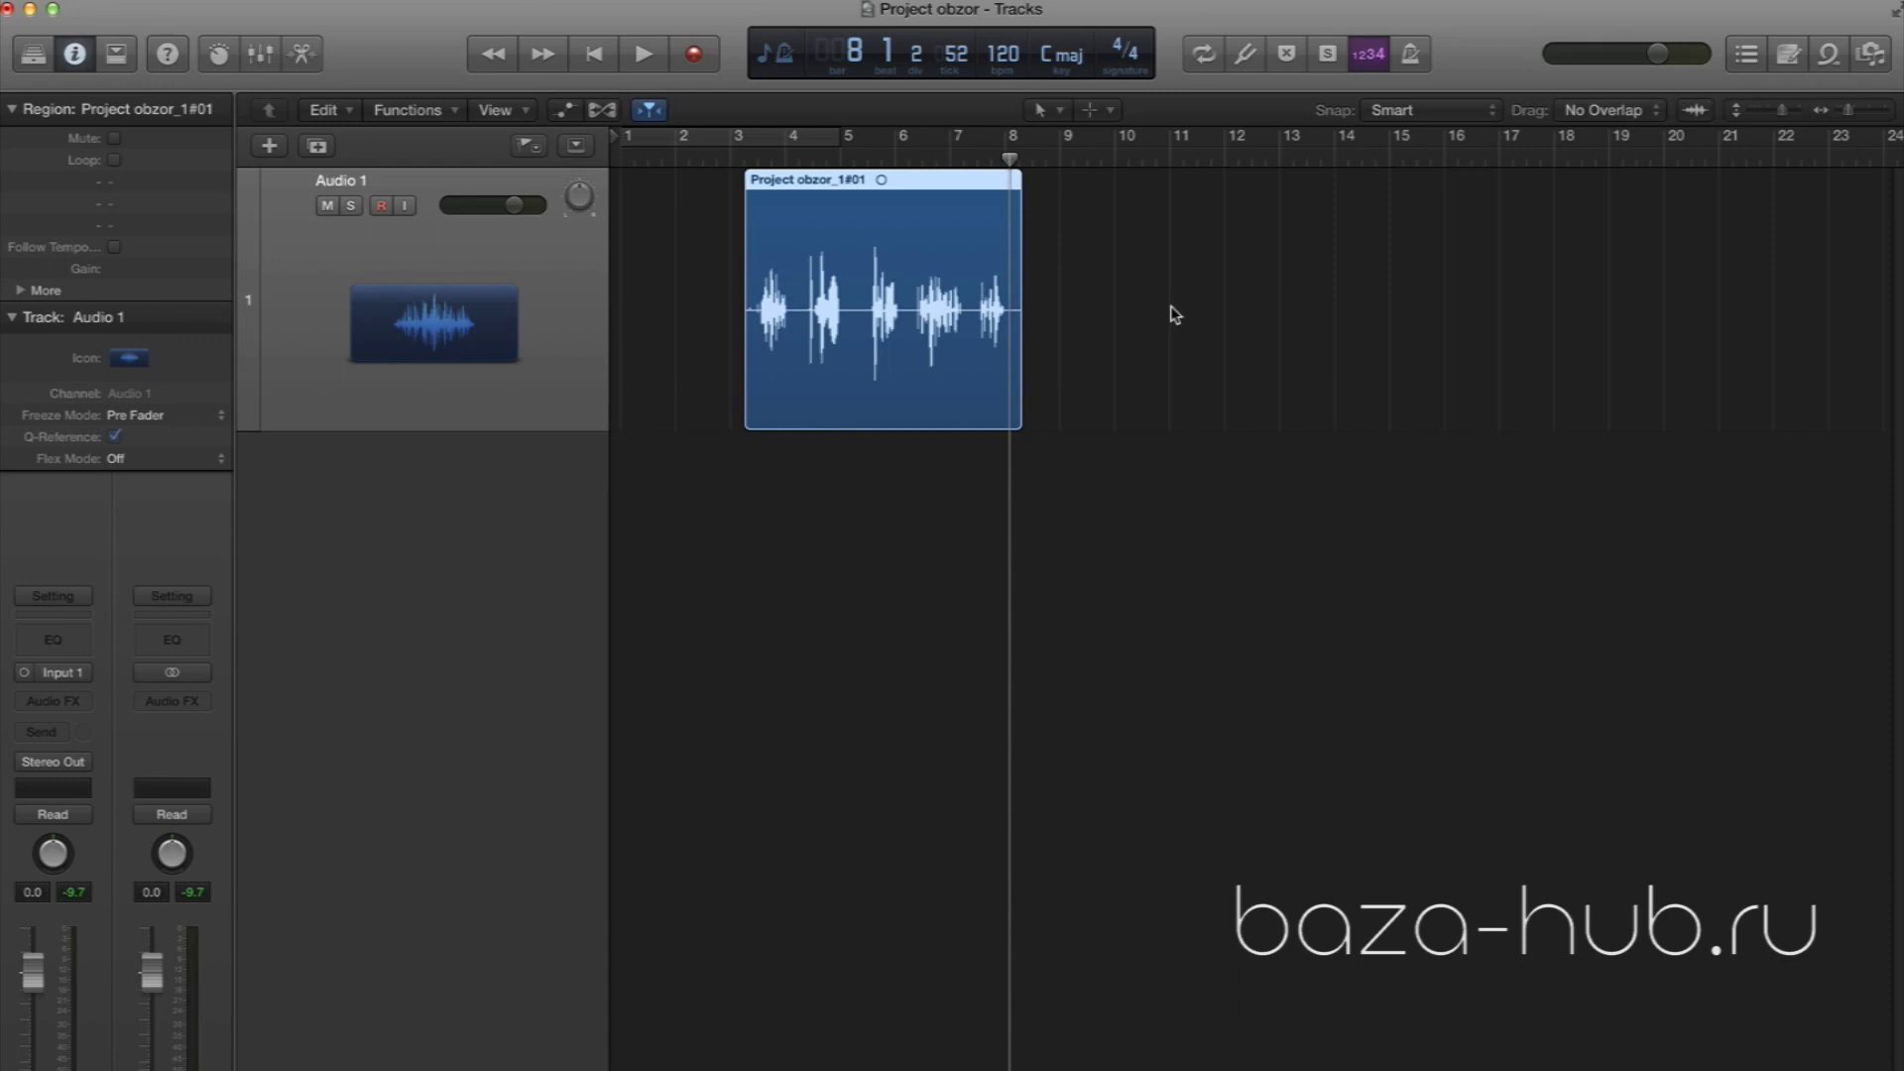
click(1151, 306)
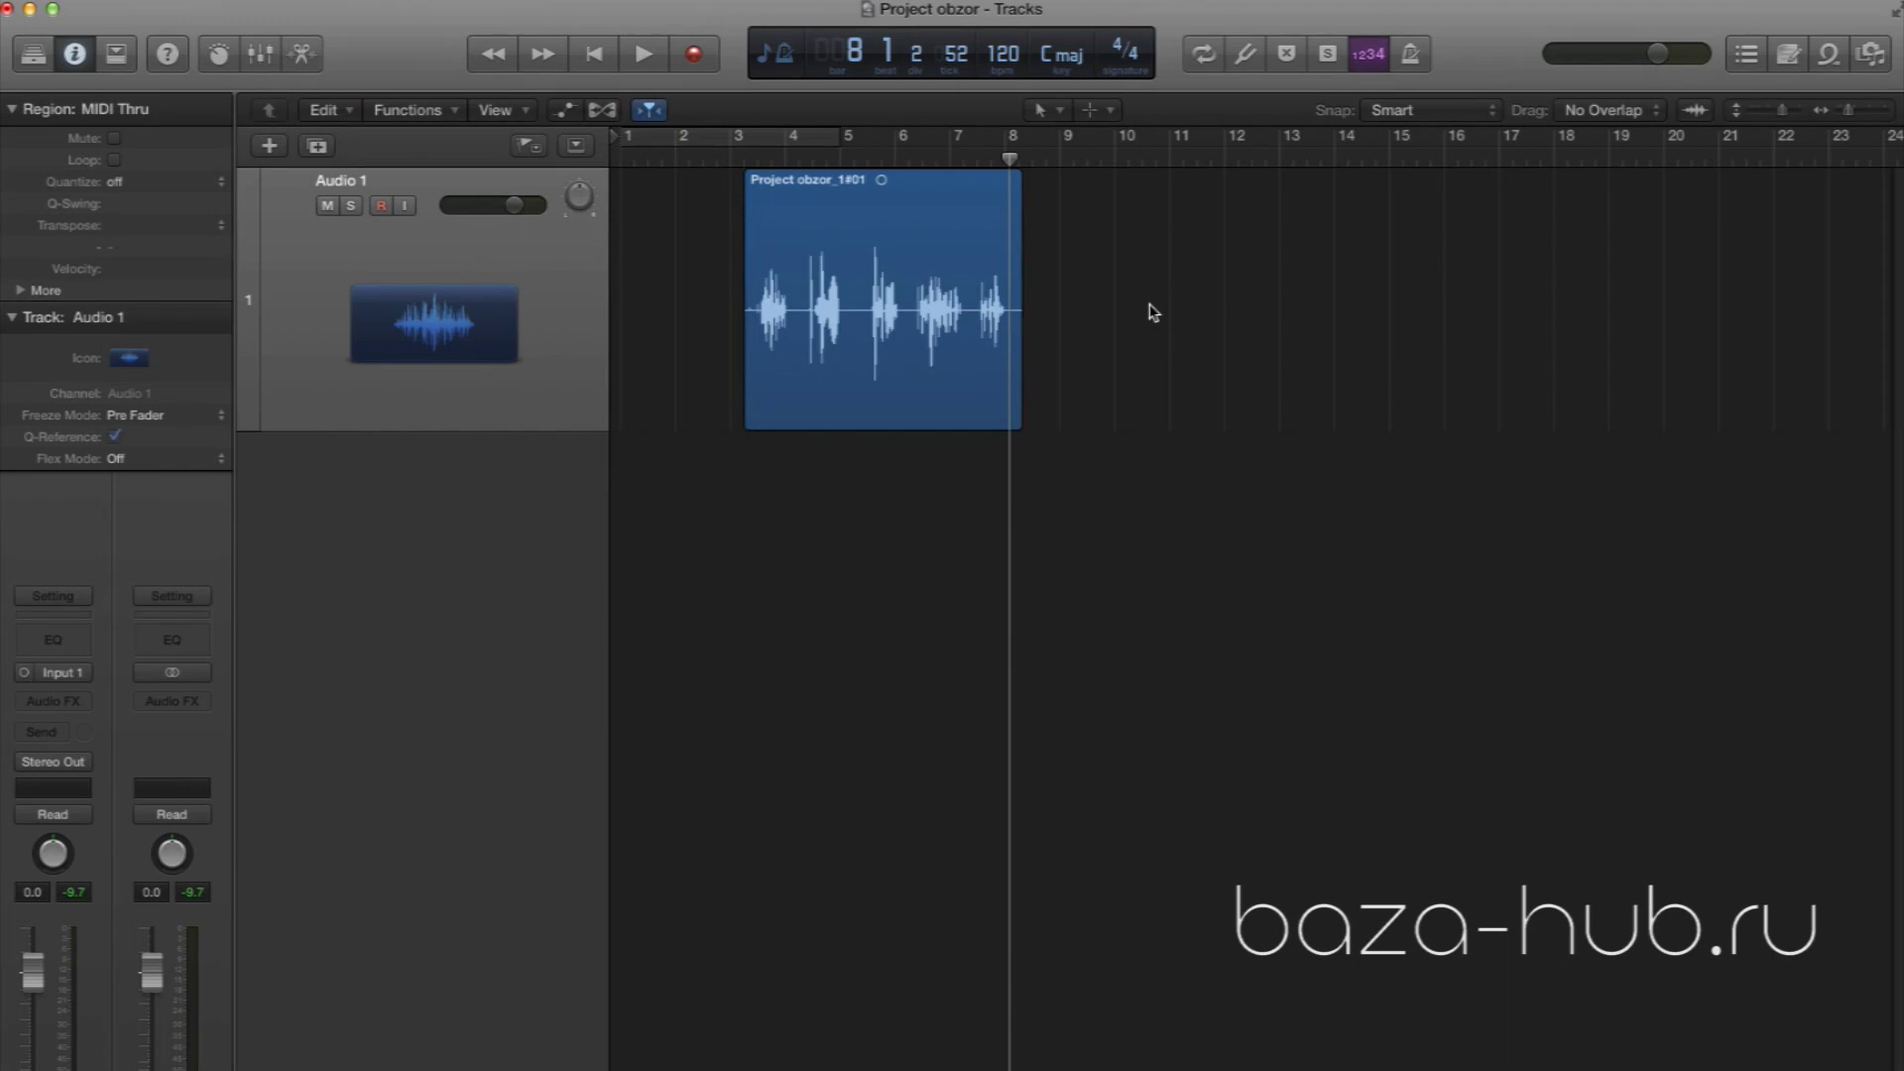